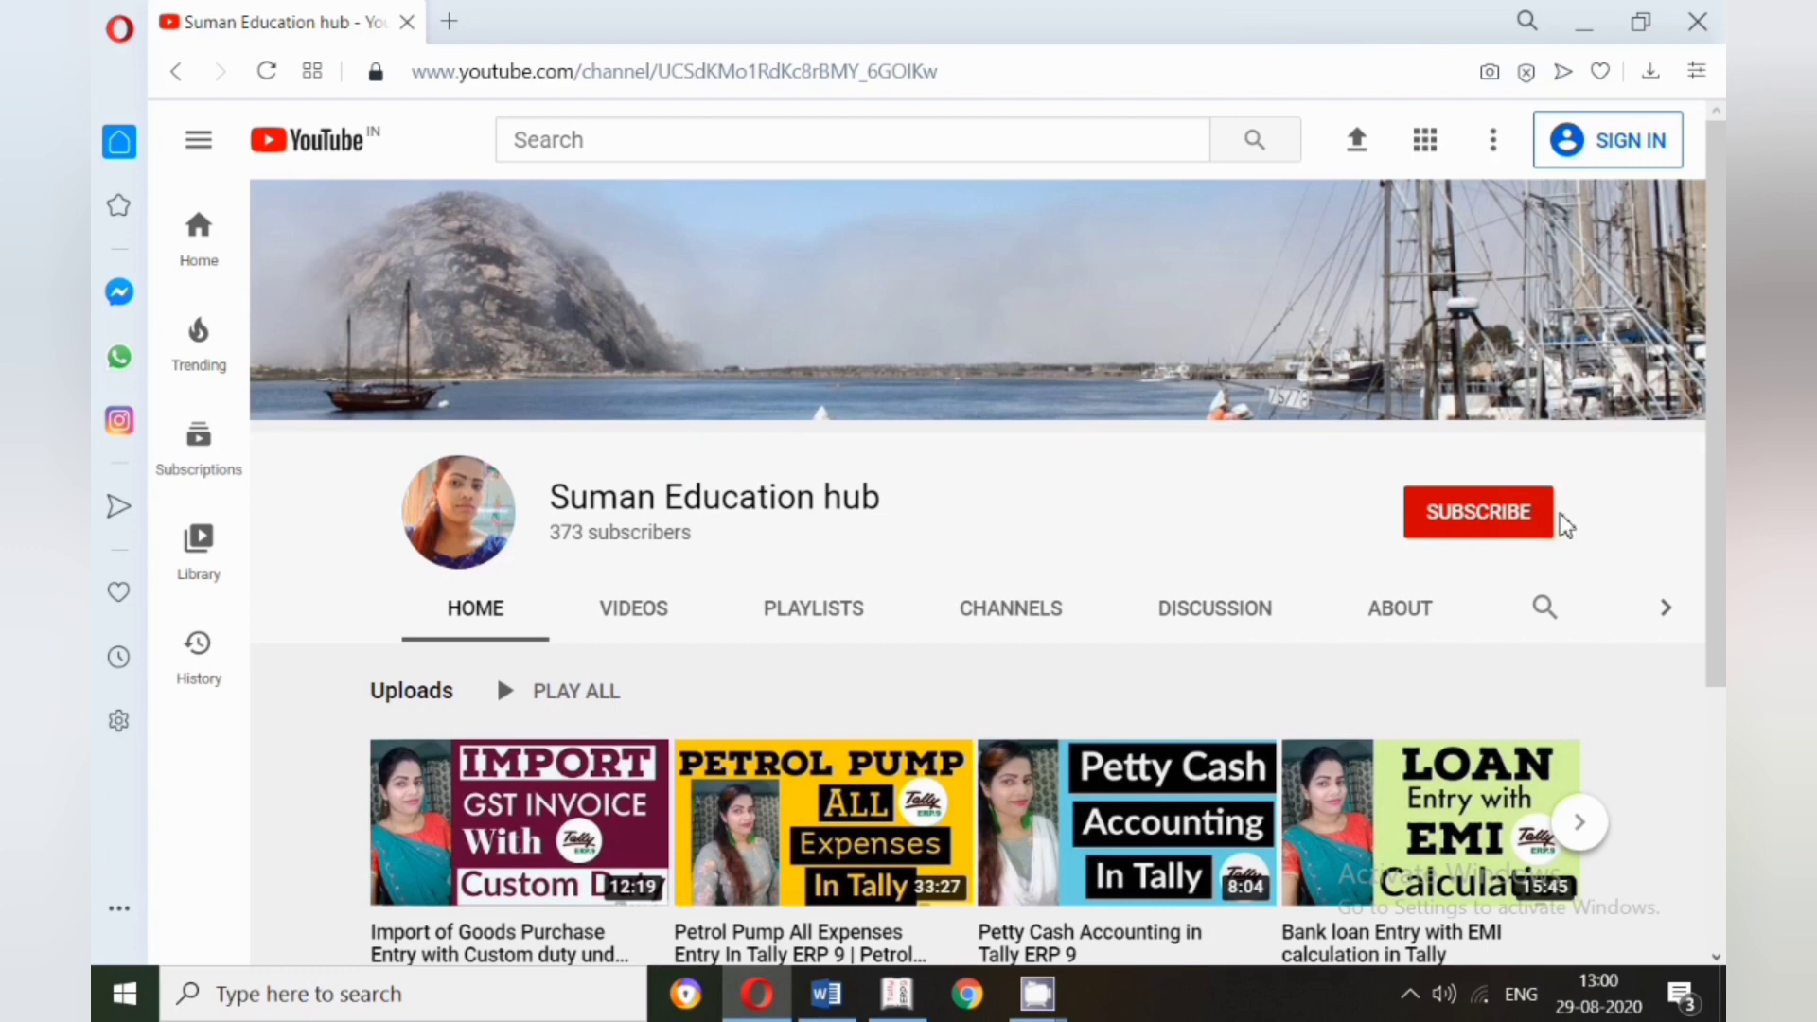
- Browse the channel's uploaded videos through the older Tally tutorials
{"action": "left_click", "coordinate": [639, 625]}
{"action": "scroll", "coordinate": [774, 620], "scroll_direction": "down", "scroll_amount": 3}
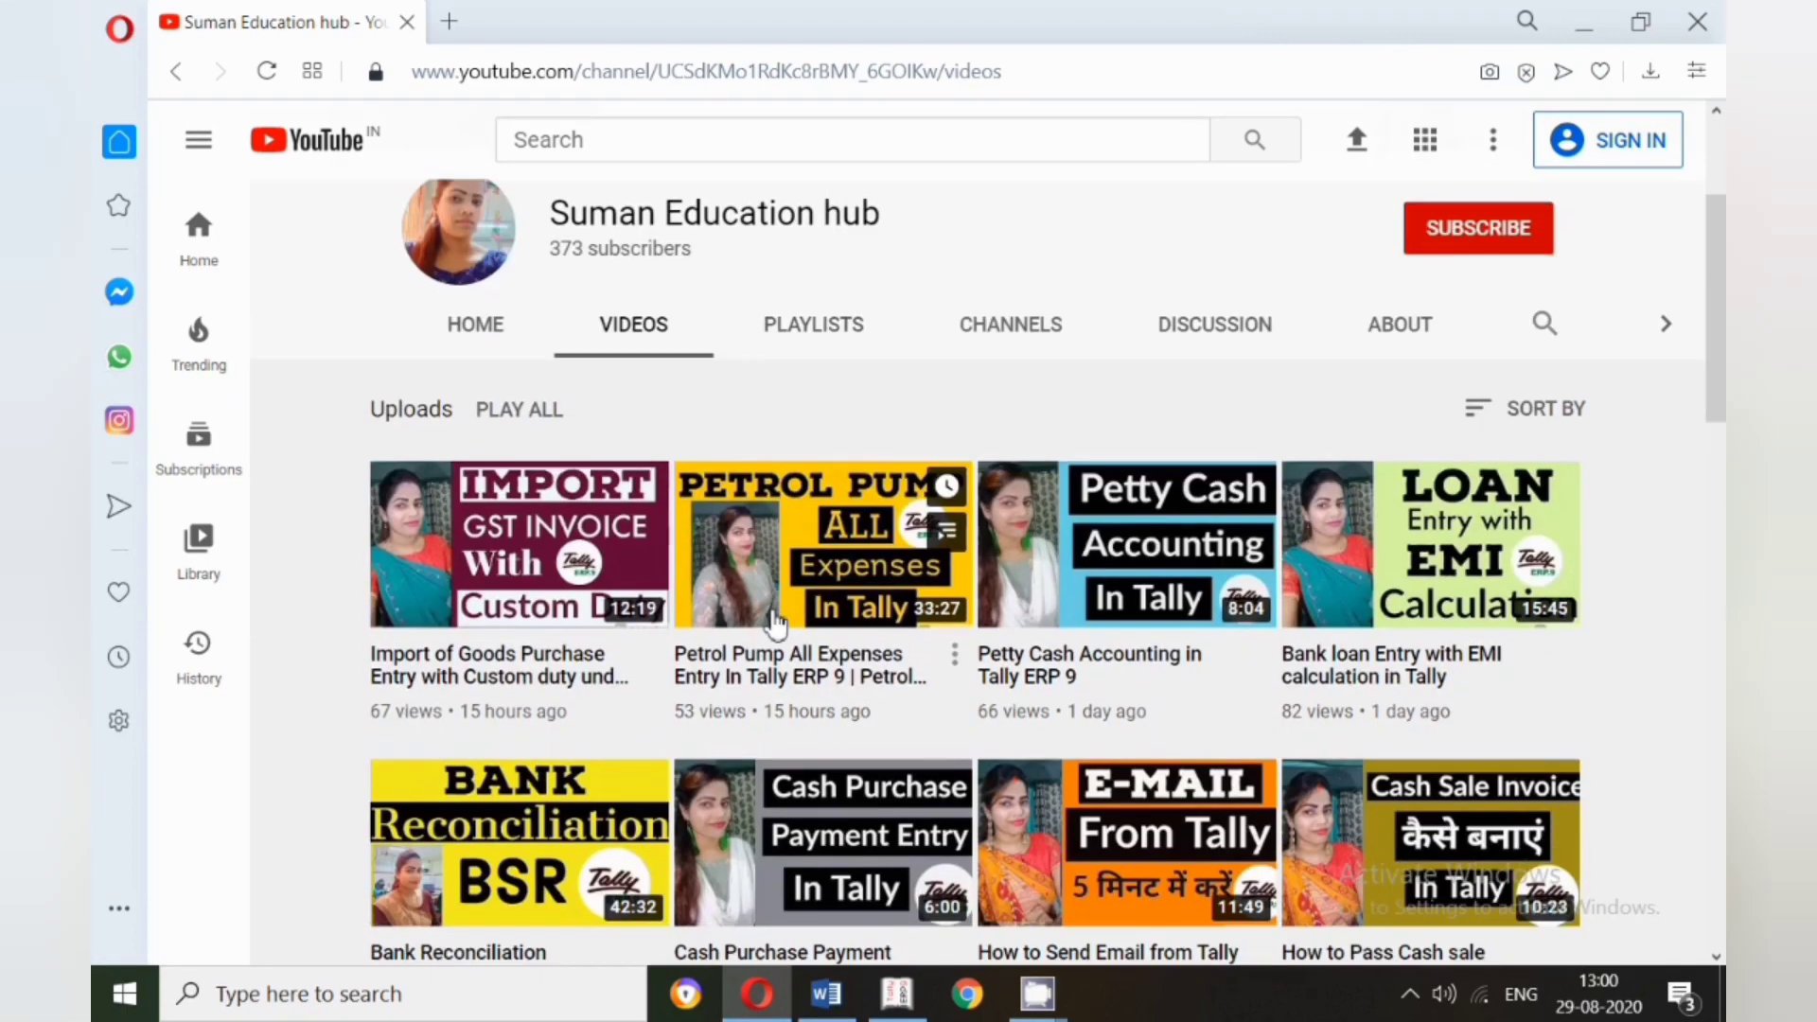
{"action": "scroll", "coordinate": [884, 650], "scroll_direction": "down", "scroll_amount": 3}
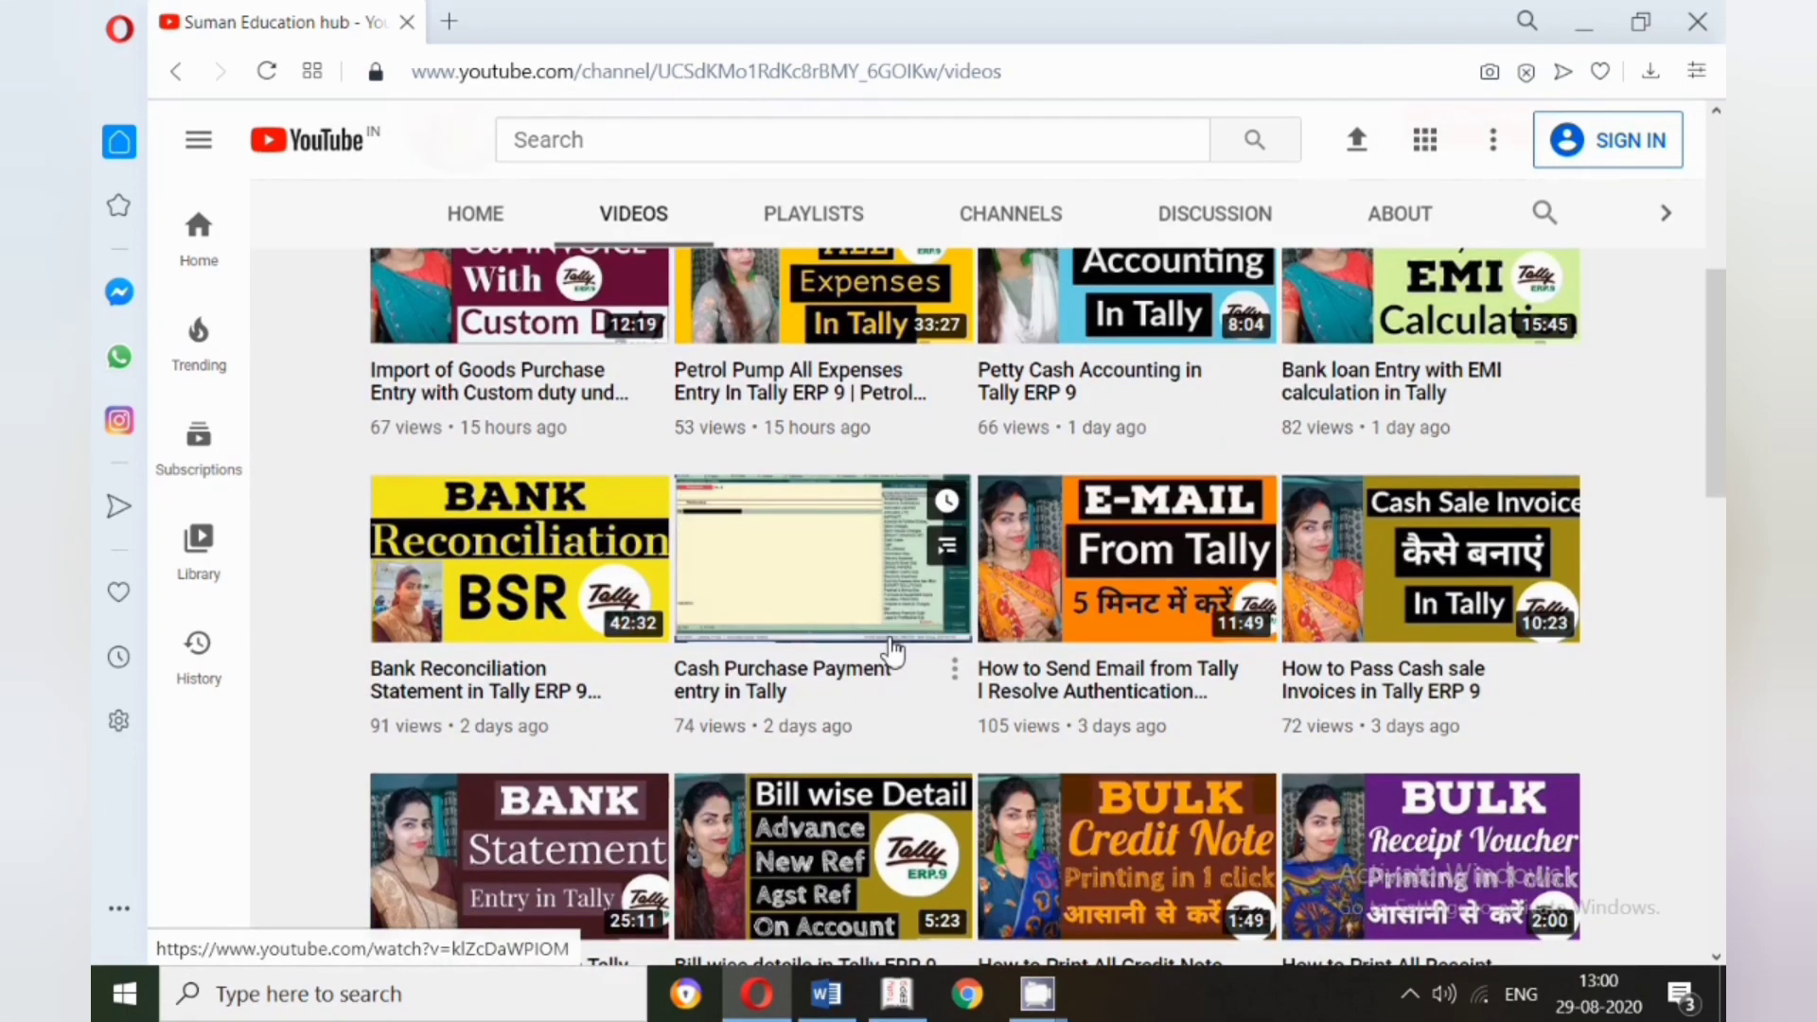
{"action": "scroll", "coordinate": [893, 651], "scroll_direction": "down", "scroll_amount": 2}
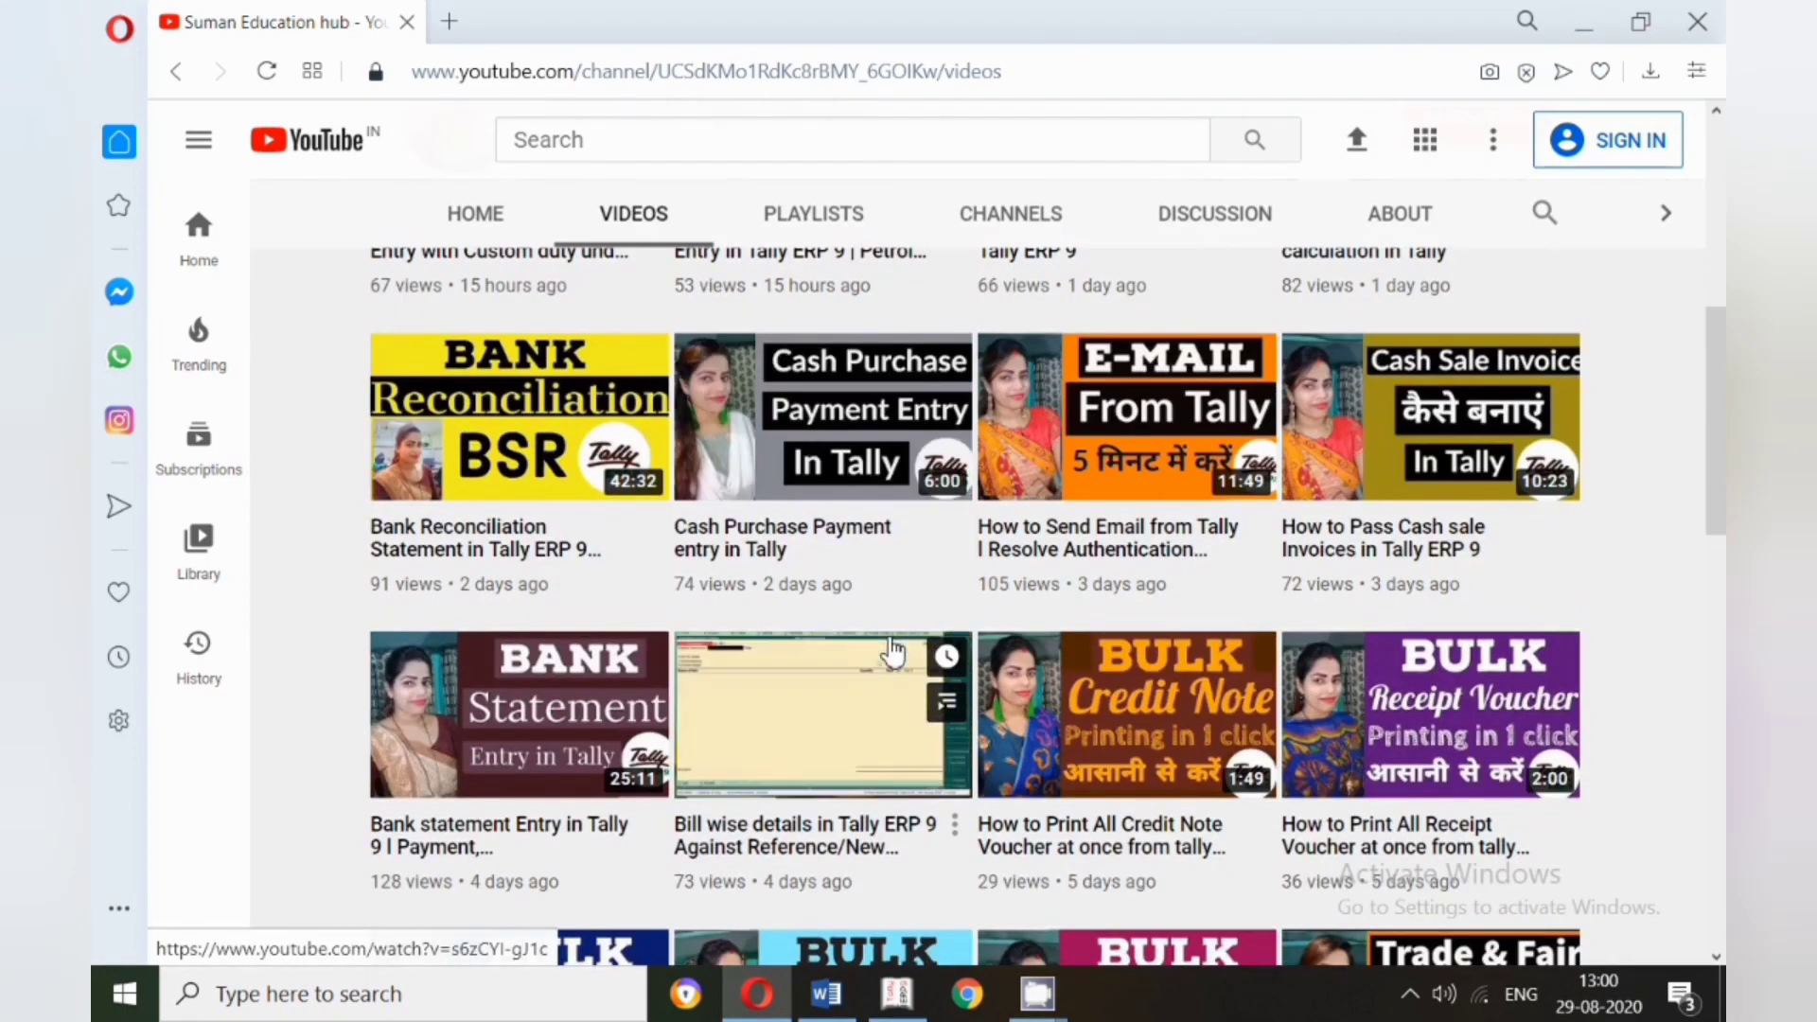
{"action": "scroll", "coordinate": [892, 651], "scroll_direction": "down", "scroll_amount": 2}
{"action": "scroll", "coordinate": [892, 652], "scroll_direction": "down", "scroll_amount": 2}
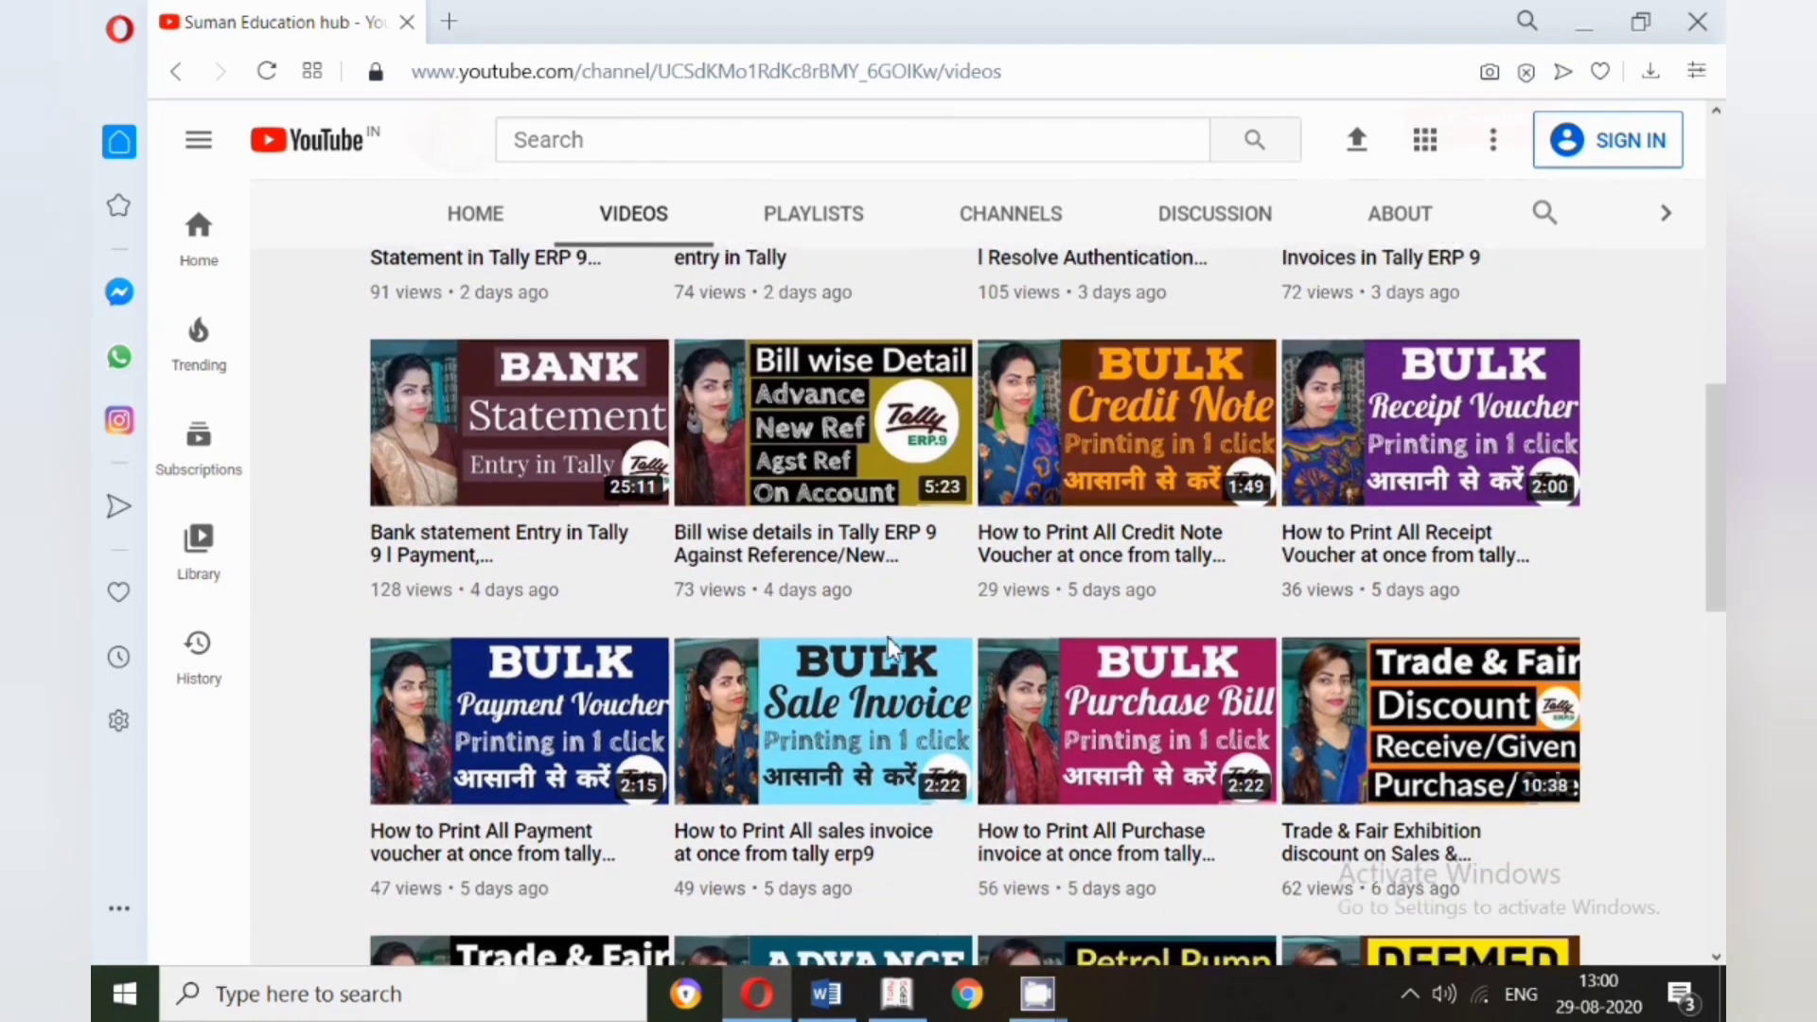
{"action": "scroll", "coordinate": [893, 651], "scroll_direction": "down", "scroll_amount": 4}
{"action": "scroll", "coordinate": [892, 652], "scroll_direction": "down", "scroll_amount": 4}
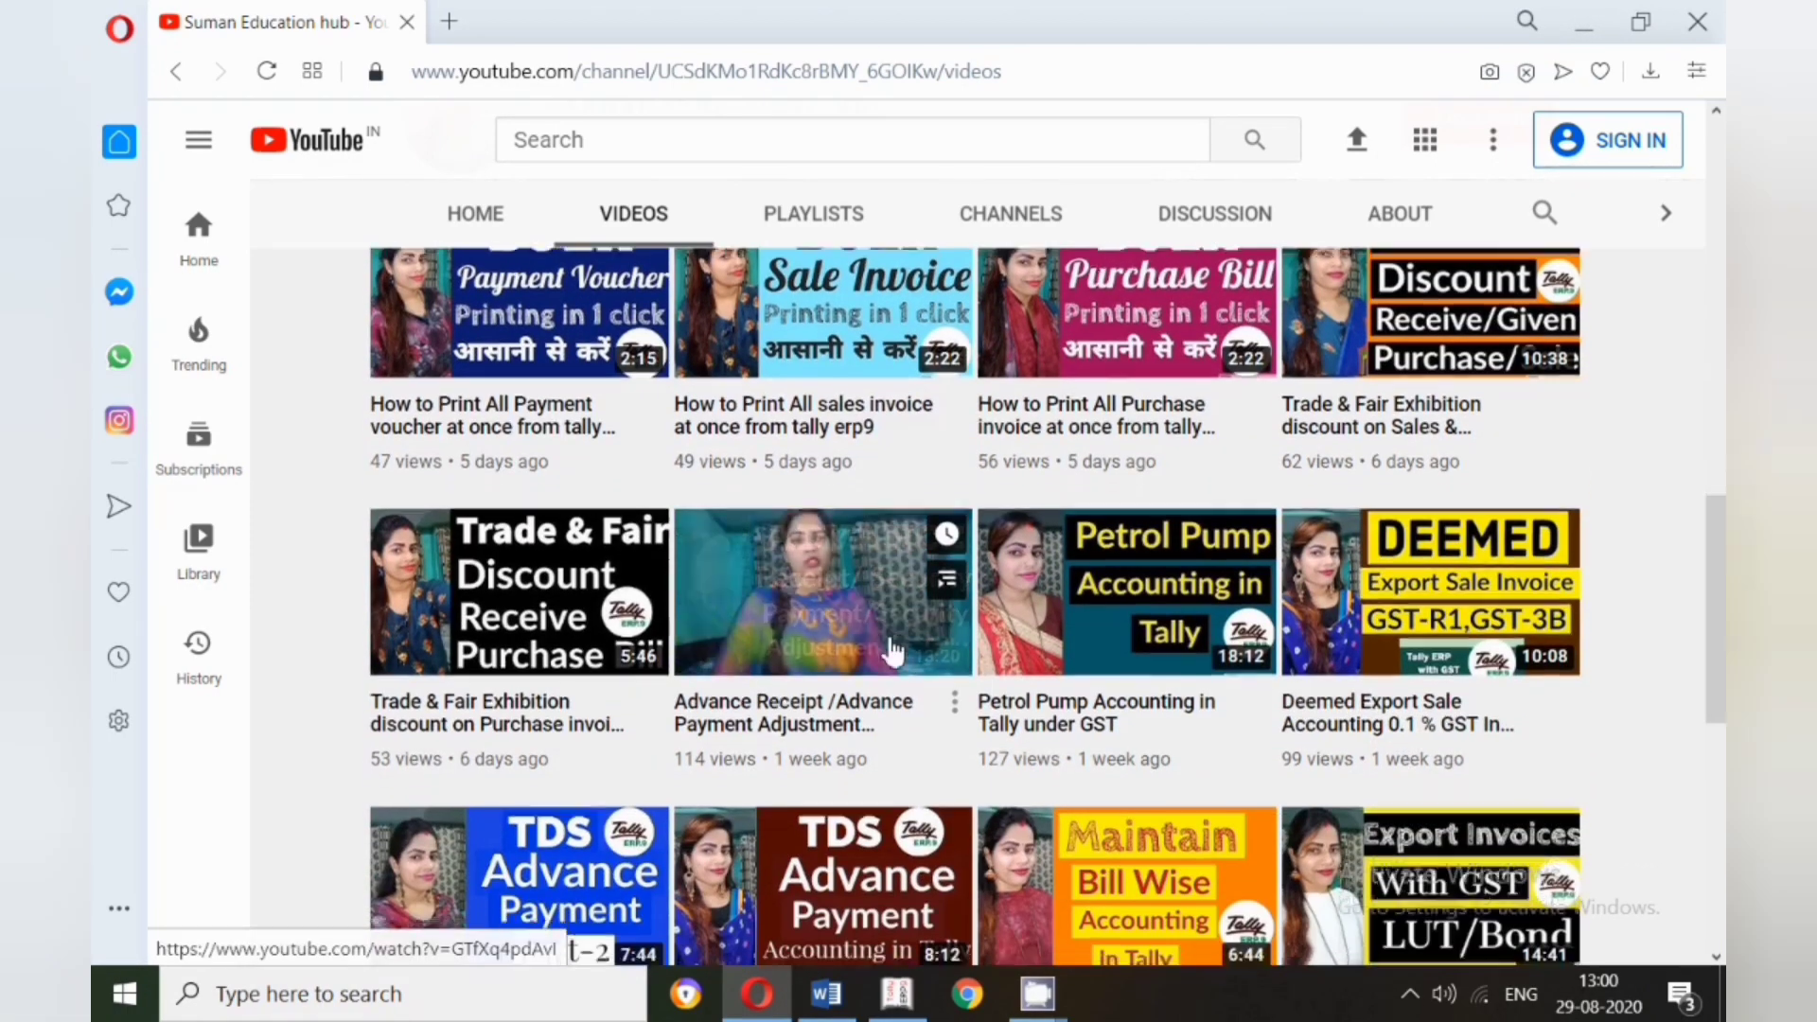
{"action": "scroll", "coordinate": [893, 651], "scroll_direction": "down", "scroll_amount": 3}
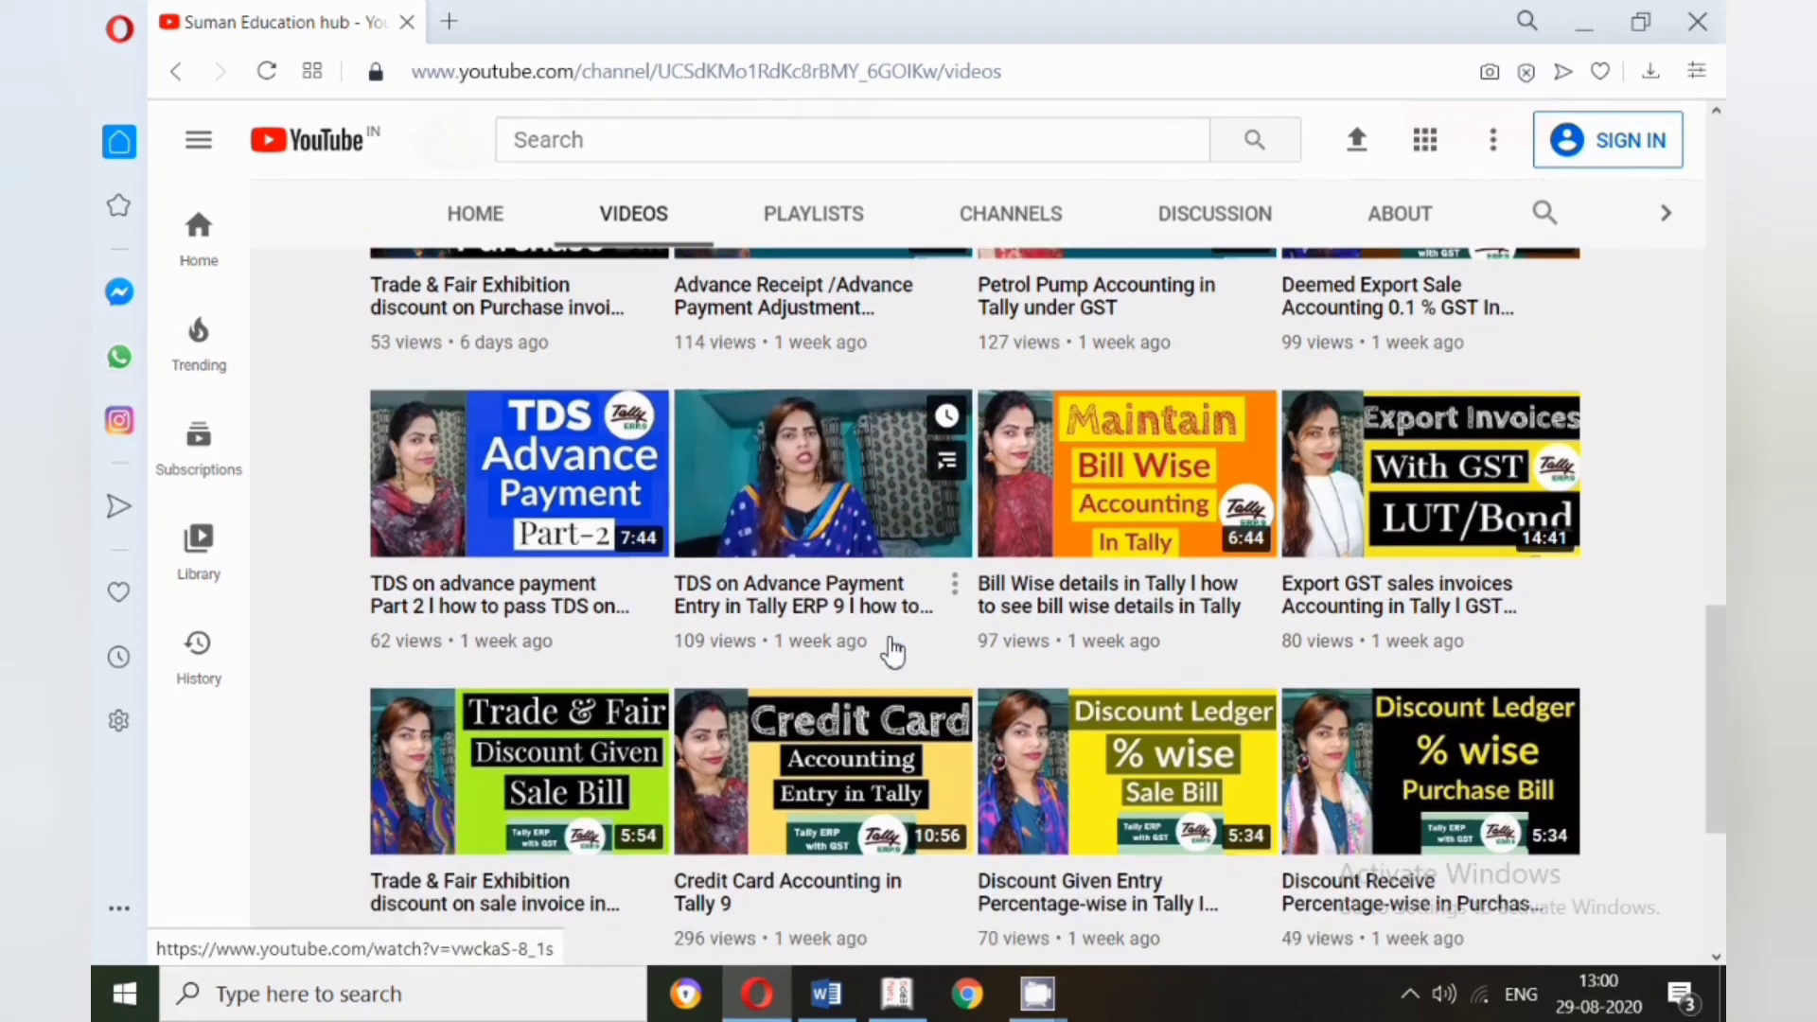
{"action": "scroll", "coordinate": [892, 651], "scroll_direction": "down", "scroll_amount": 1}
{"action": "scroll", "coordinate": [893, 651], "scroll_direction": "down", "scroll_amount": 3}
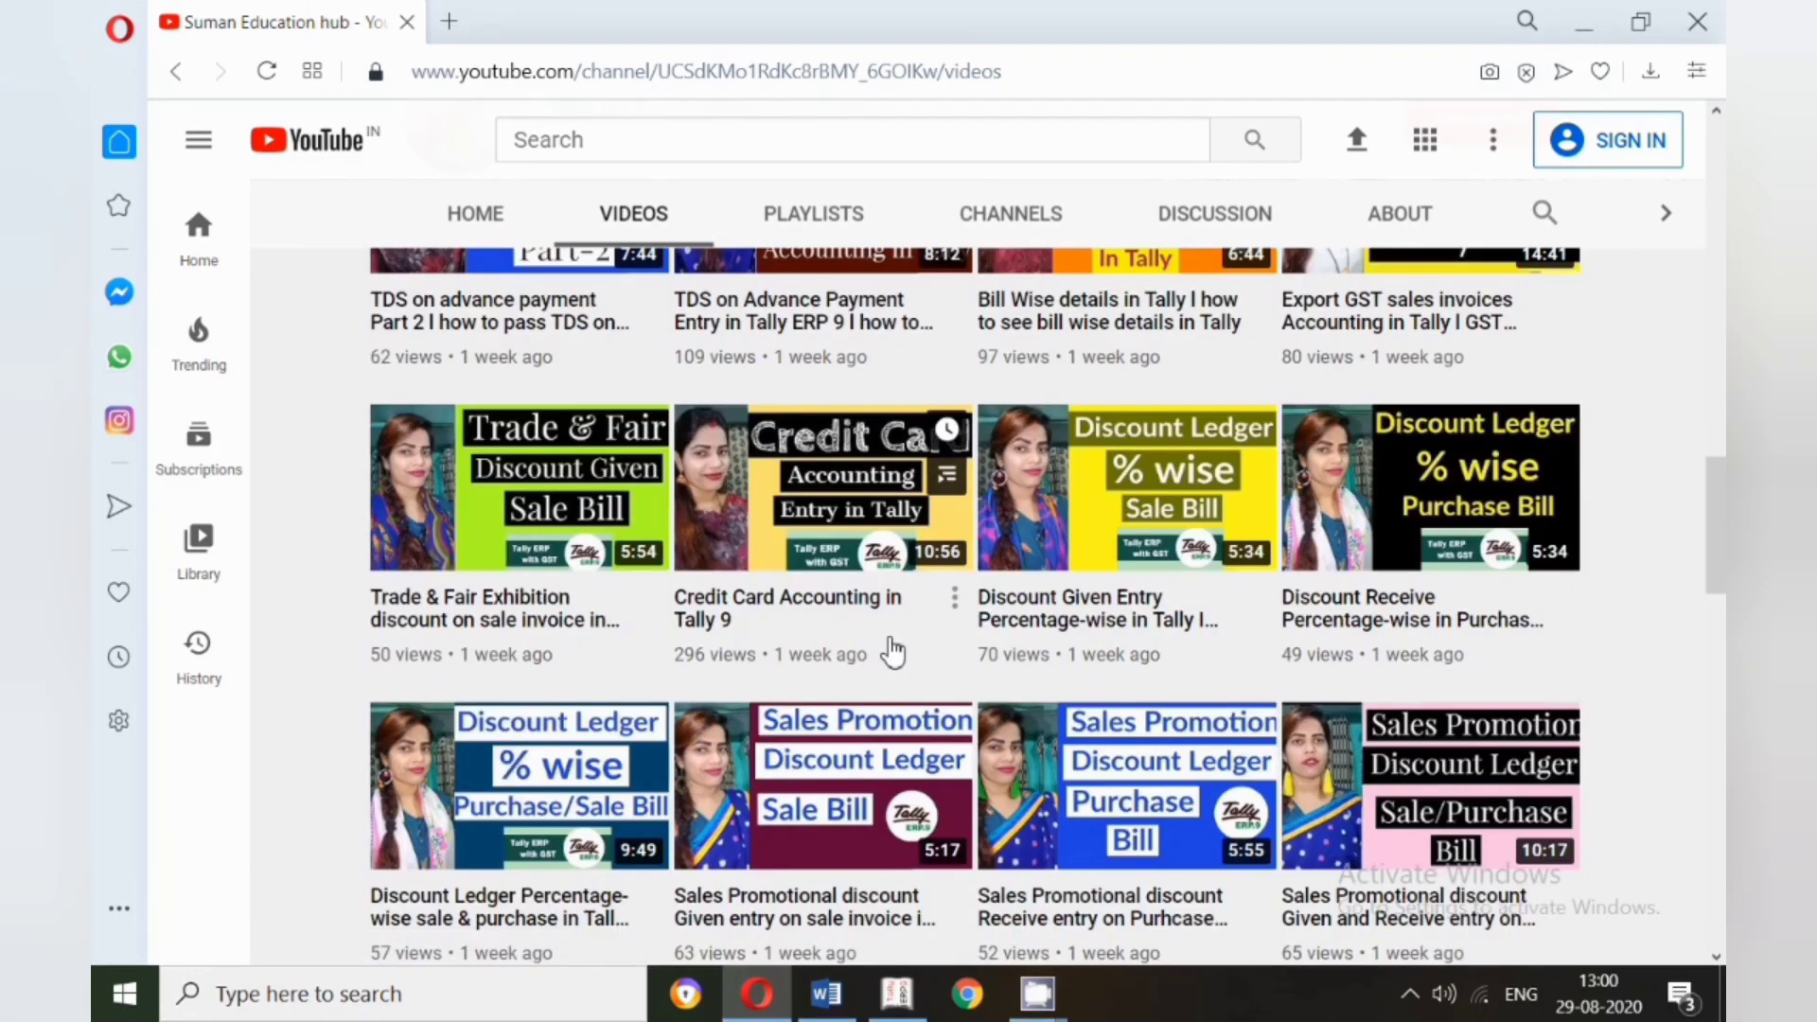
- Switch to Tally.ERP 9, show the Balance Sheet in detailed form and open the Duties & Taxes group summary
{"action": "left_click", "coordinate": [905, 1007]}
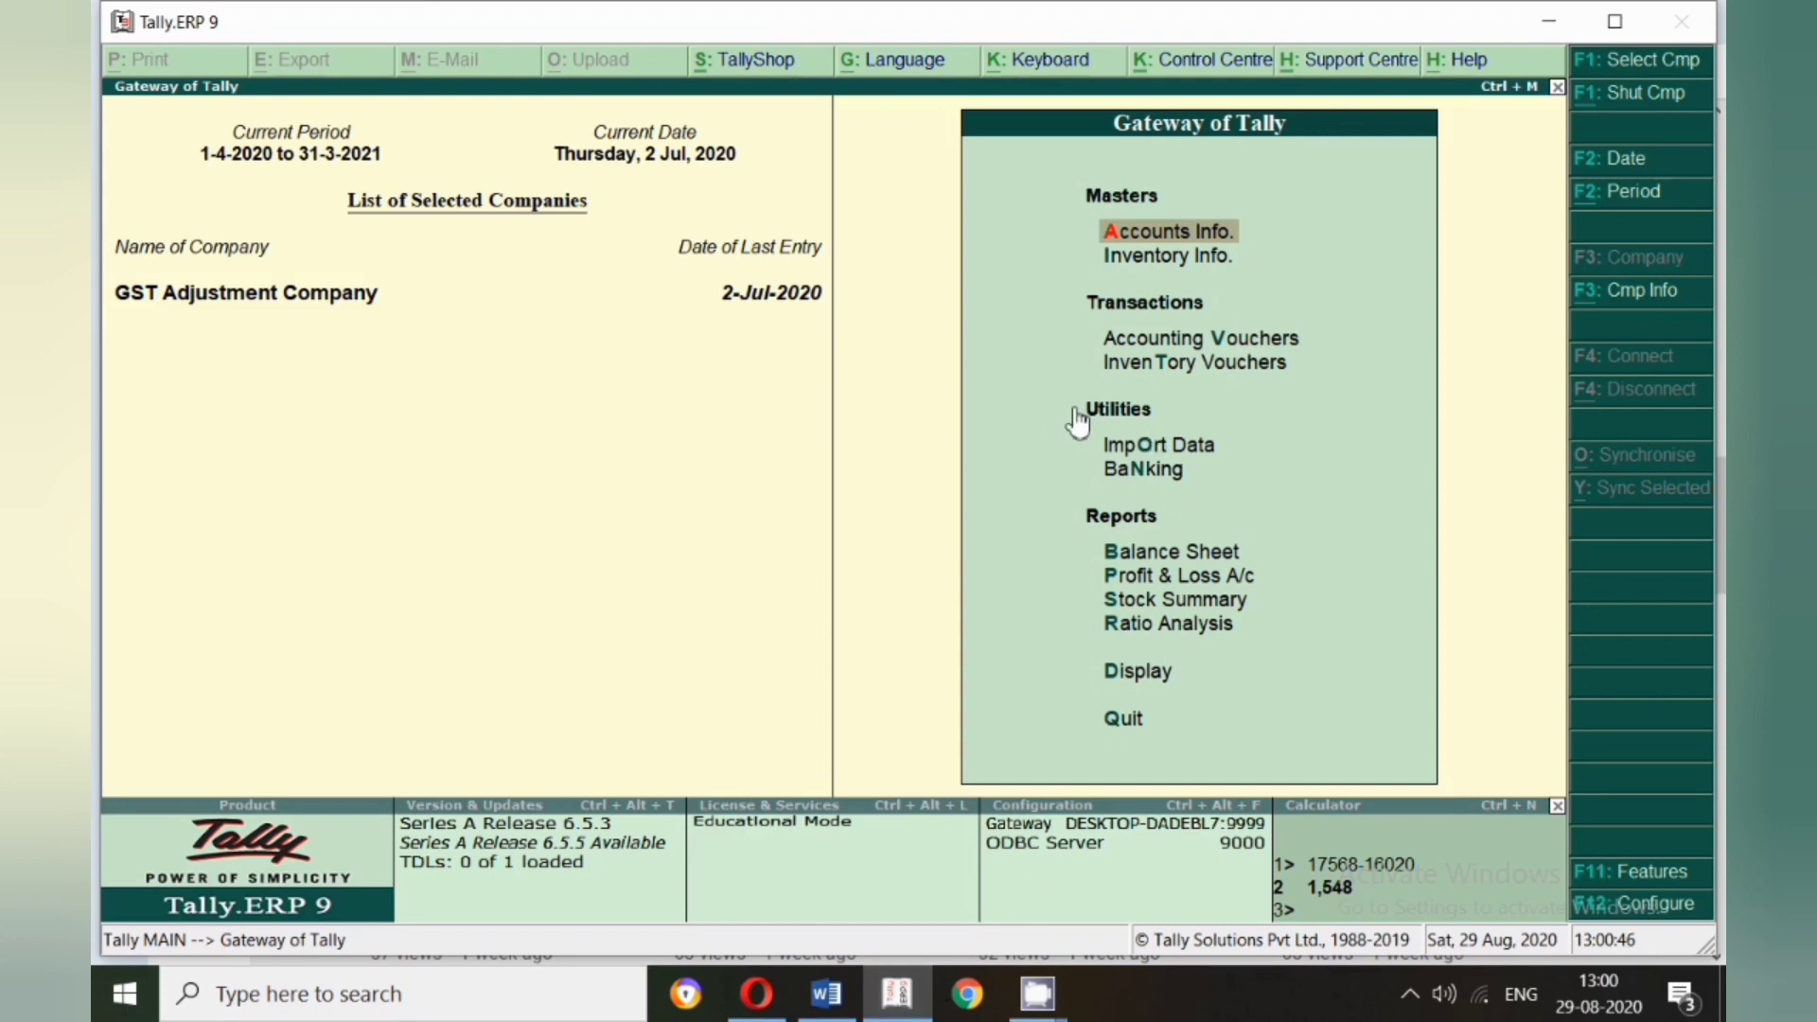
{"action": "key", "text": "b"}
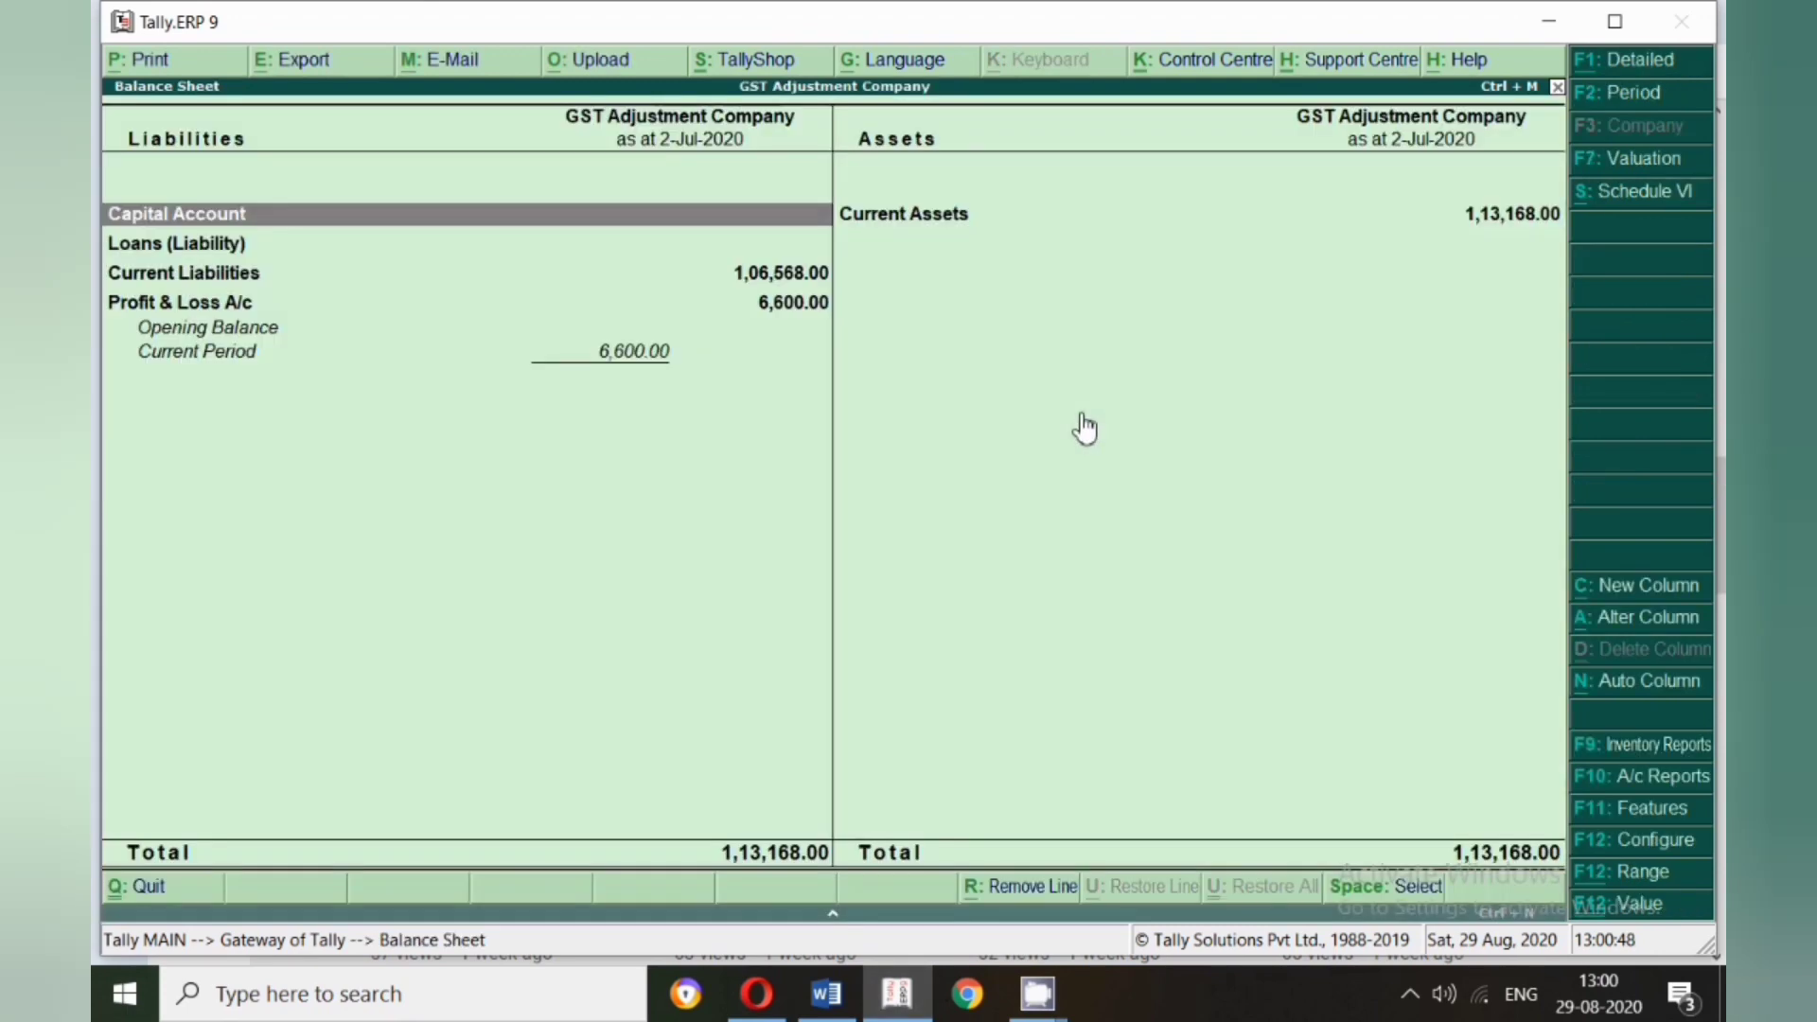
{"action": "left_click", "coordinate": [1629, 73]}
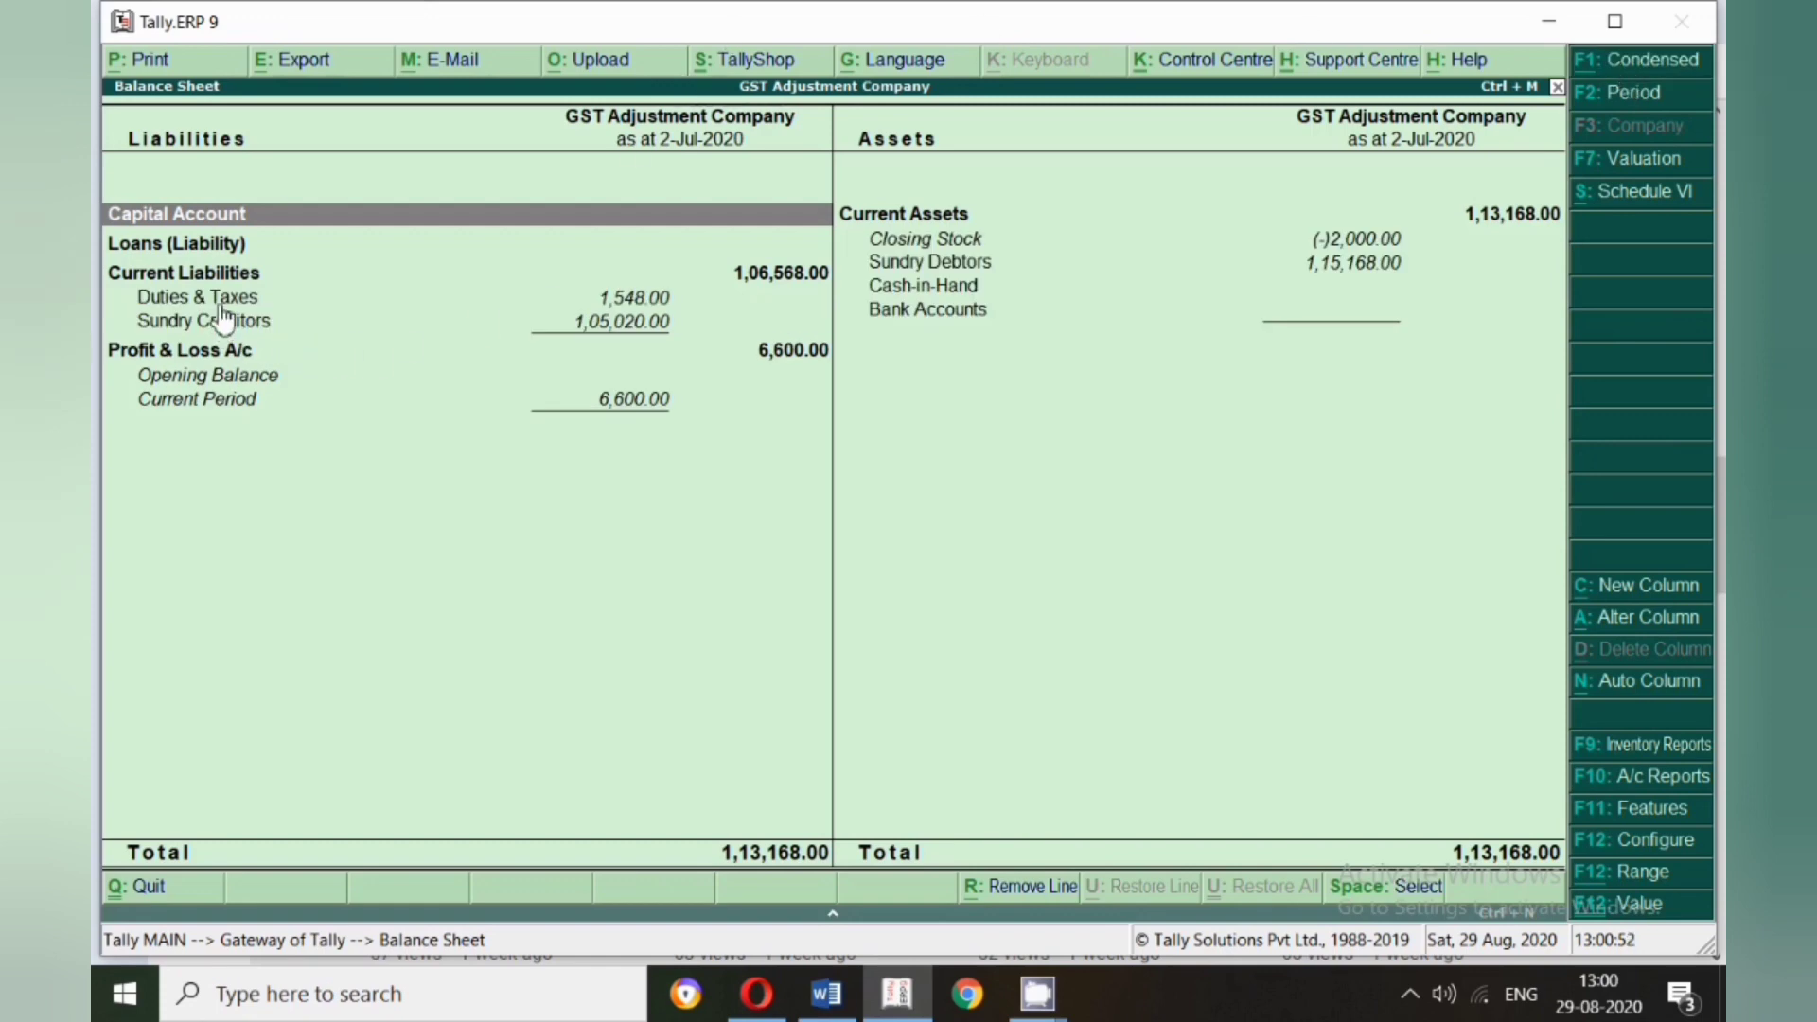
{"action": "left_click", "coordinate": [176, 297]}
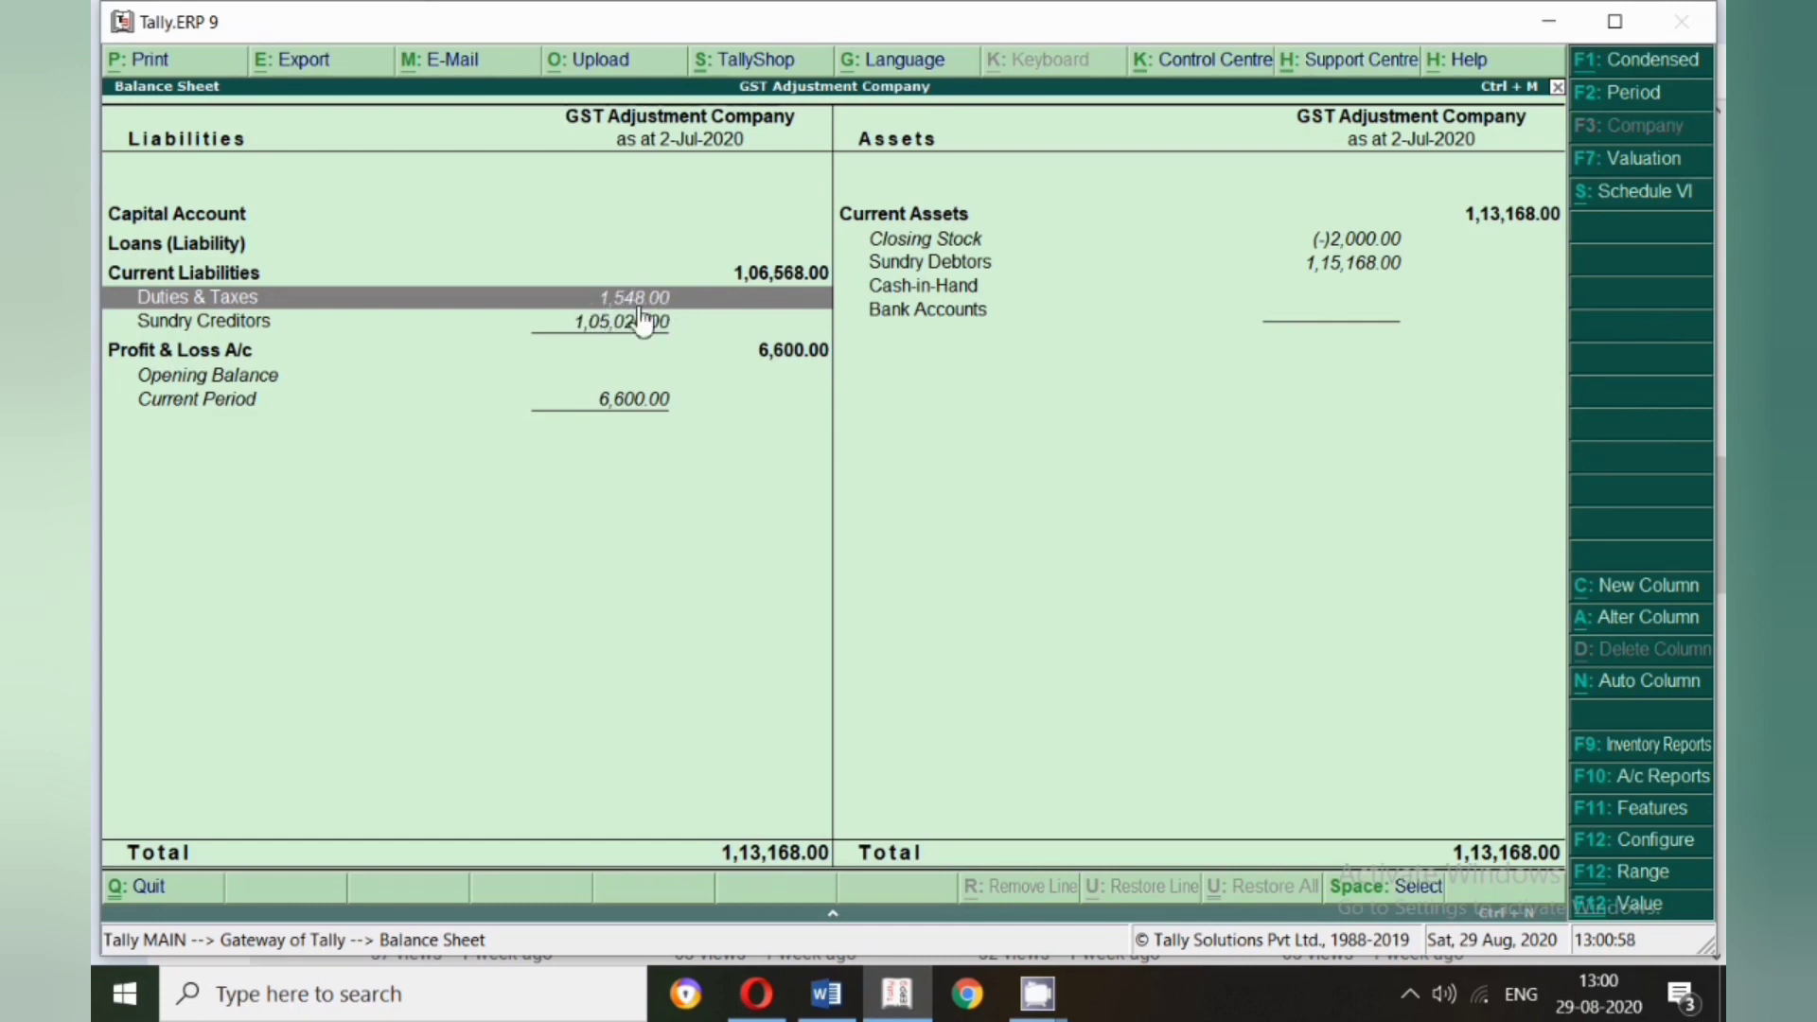
{"action": "left_click", "coordinate": [705, 299]}
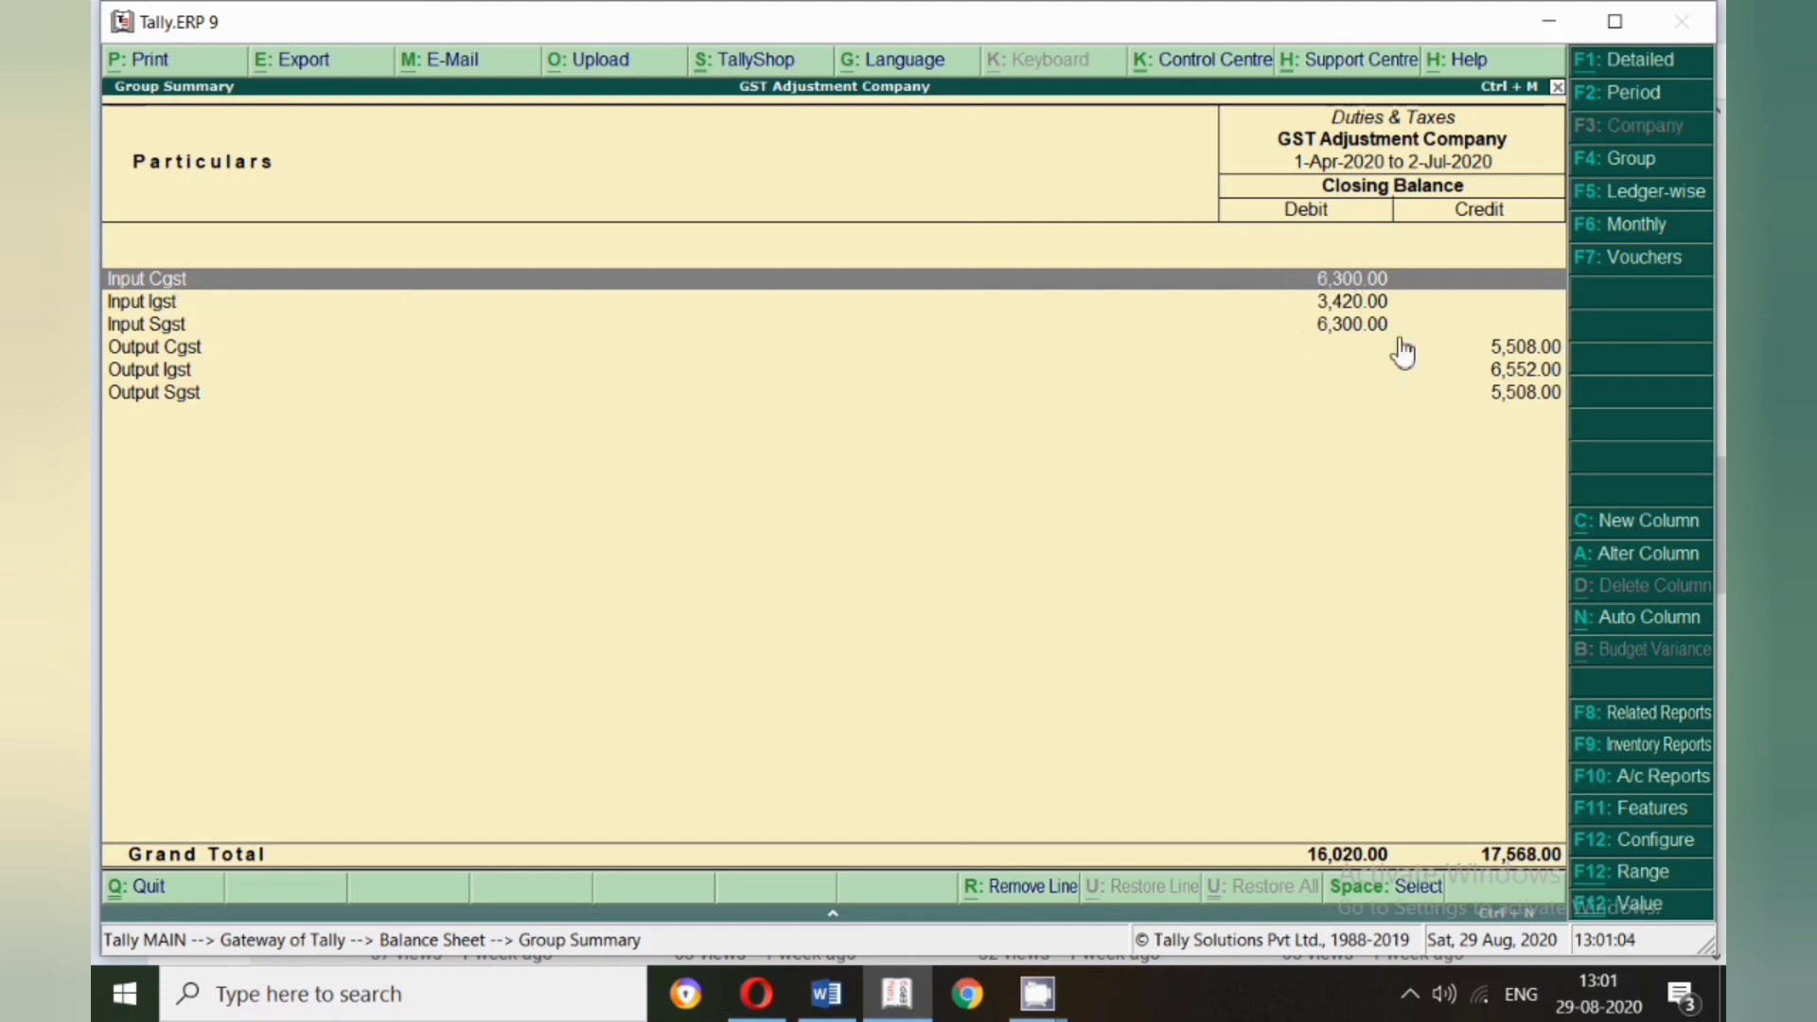
{"action": "left_click", "coordinate": [1511, 352]}
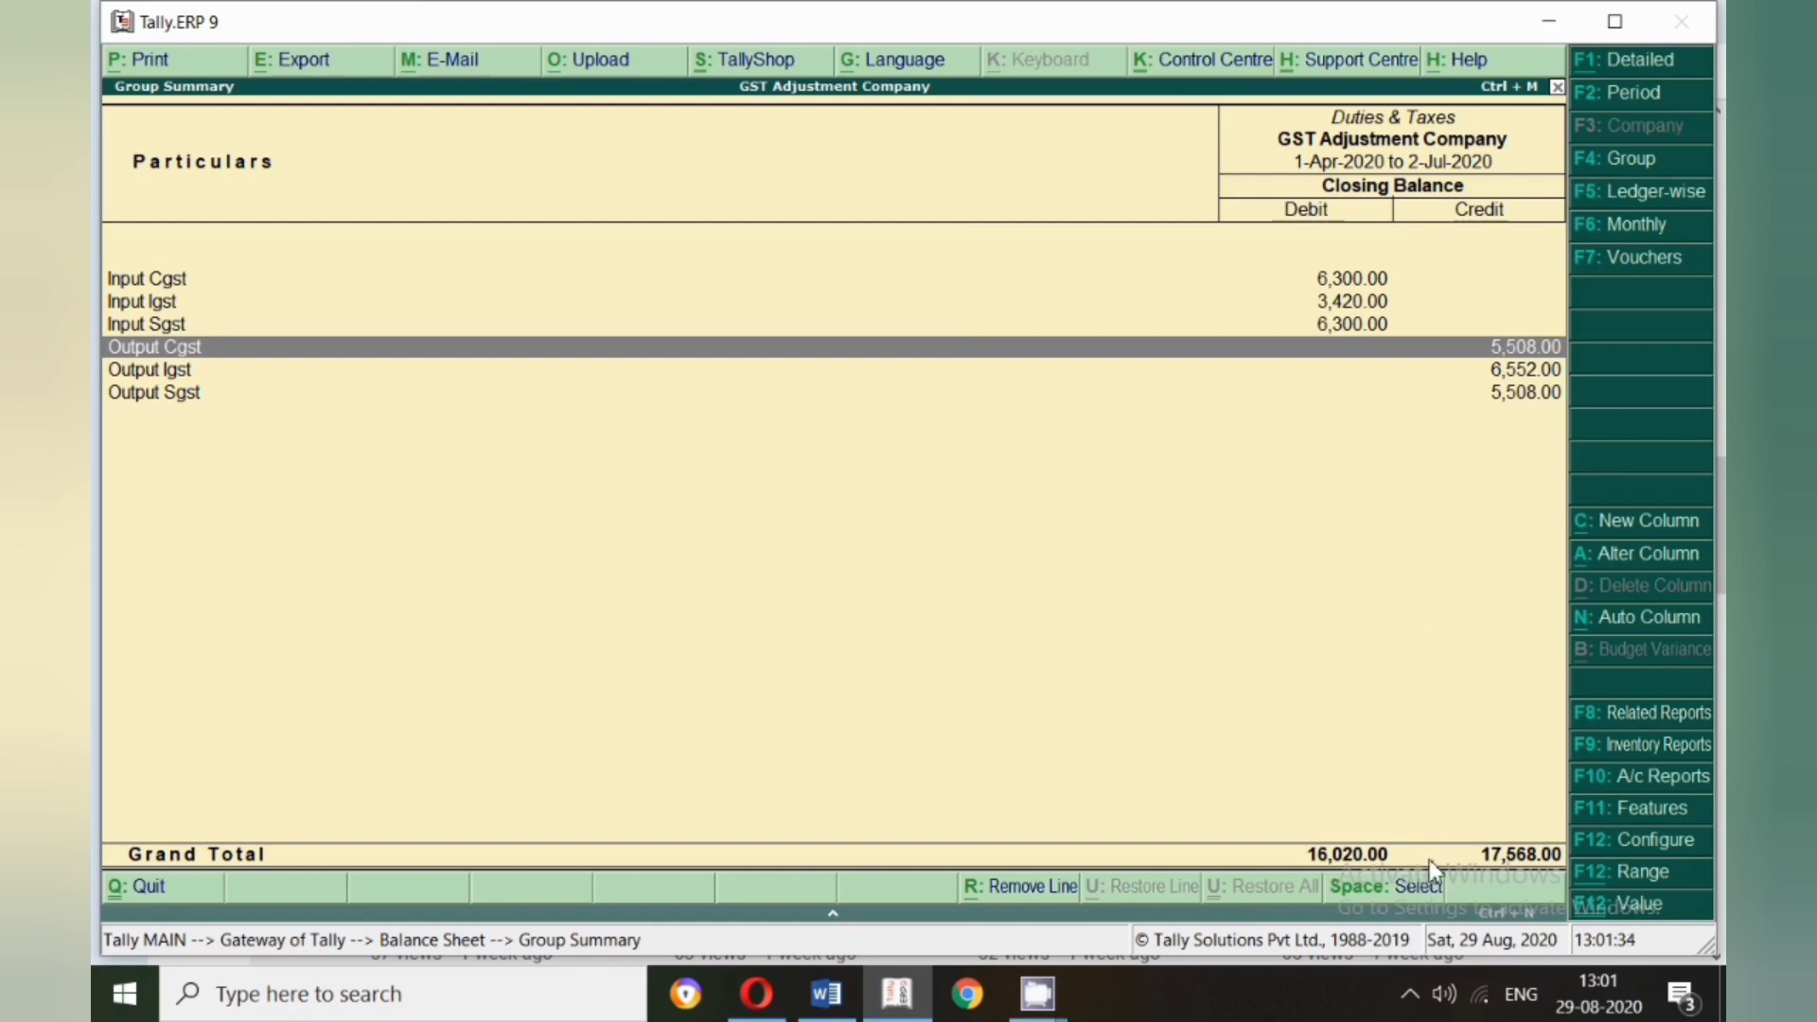
{"action": "key", "text": "ctrl+n"}
{"action": "type", "text": "17"}
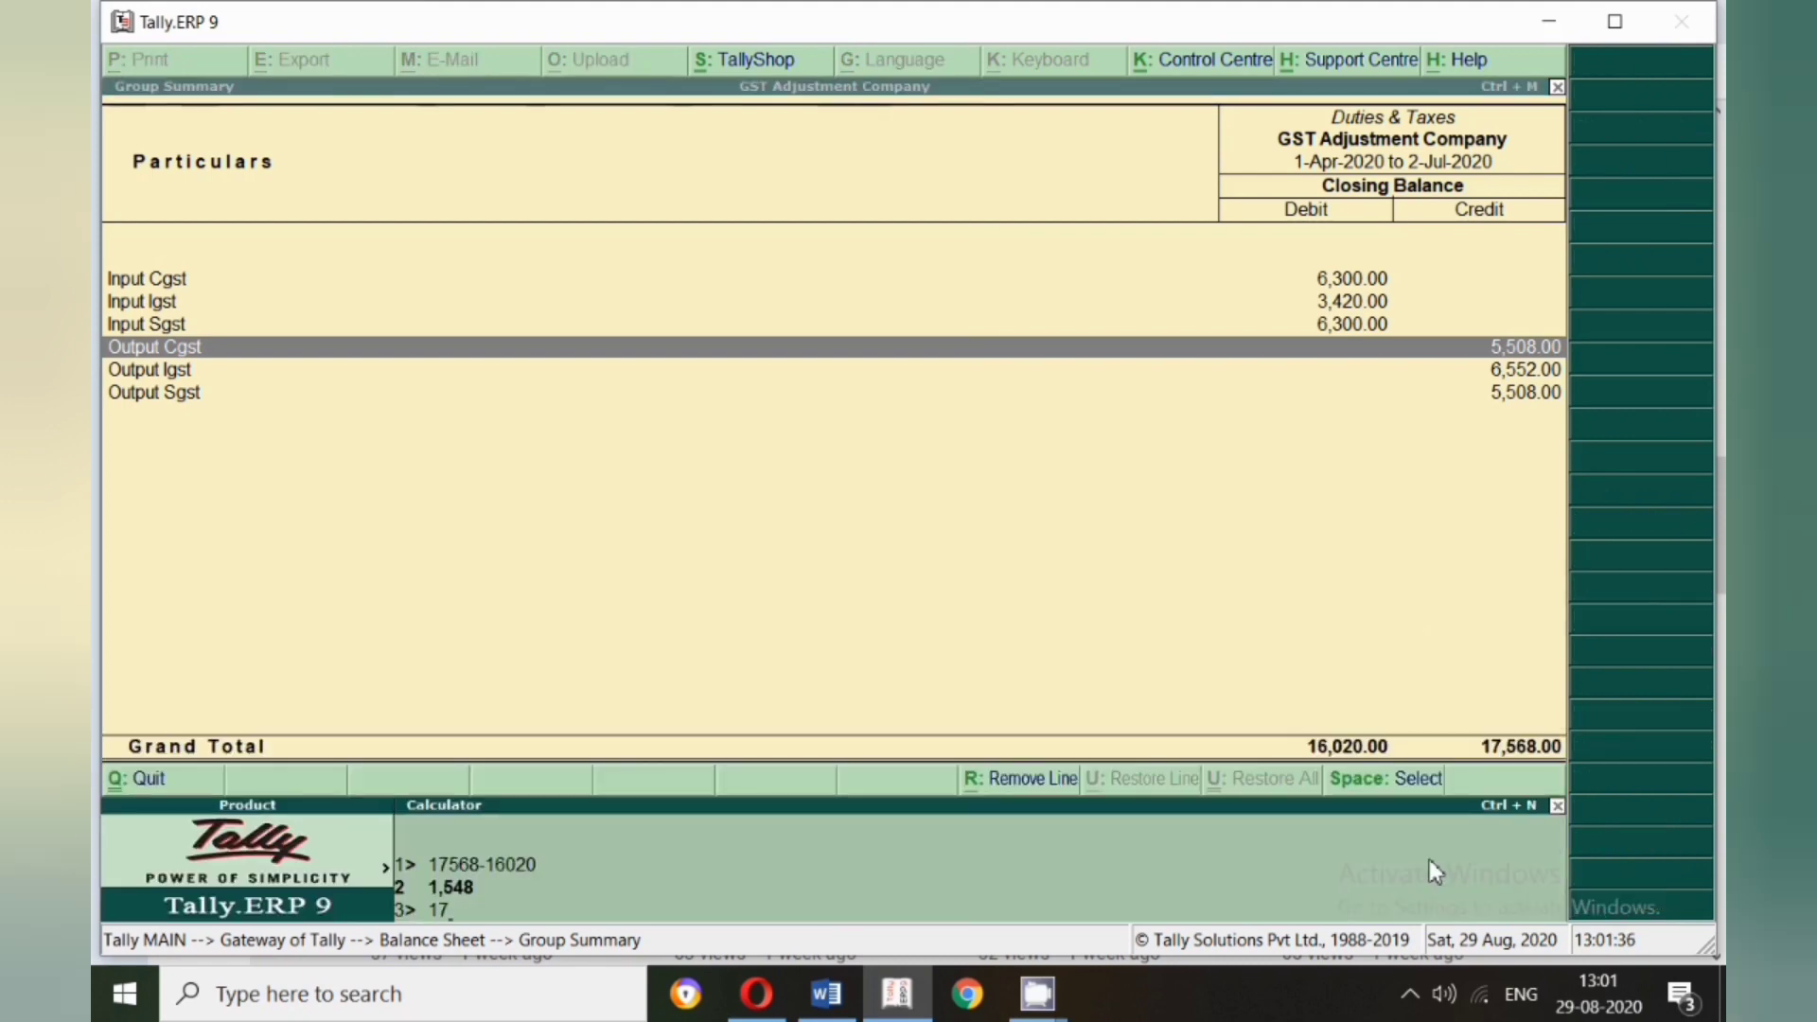
{"action": "type", "text": "568-16020"}
{"action": "key", "text": "Return"}
{"action": "left_click", "coordinate": [1557, 806]}
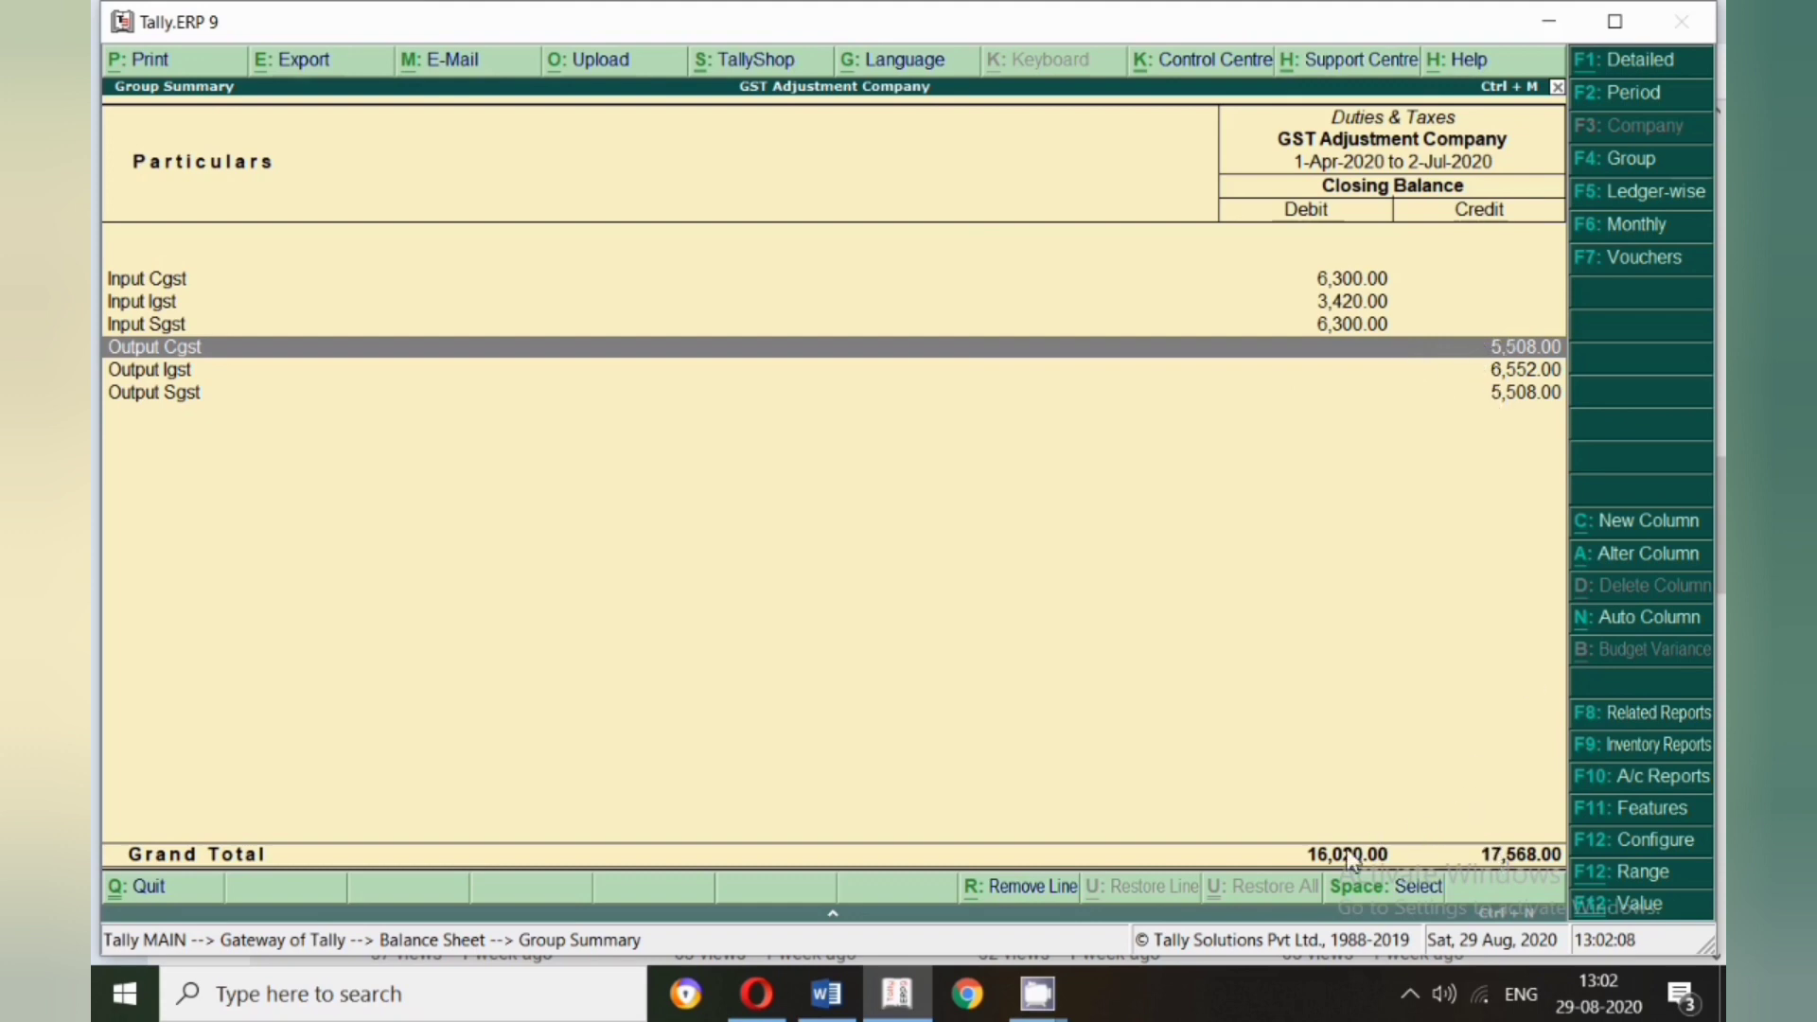
- Compare the Input Cgst and Output Cgst balances by marking their rows in the group summary, leaving none marked
{"action": "left_click", "coordinate": [1340, 284]}
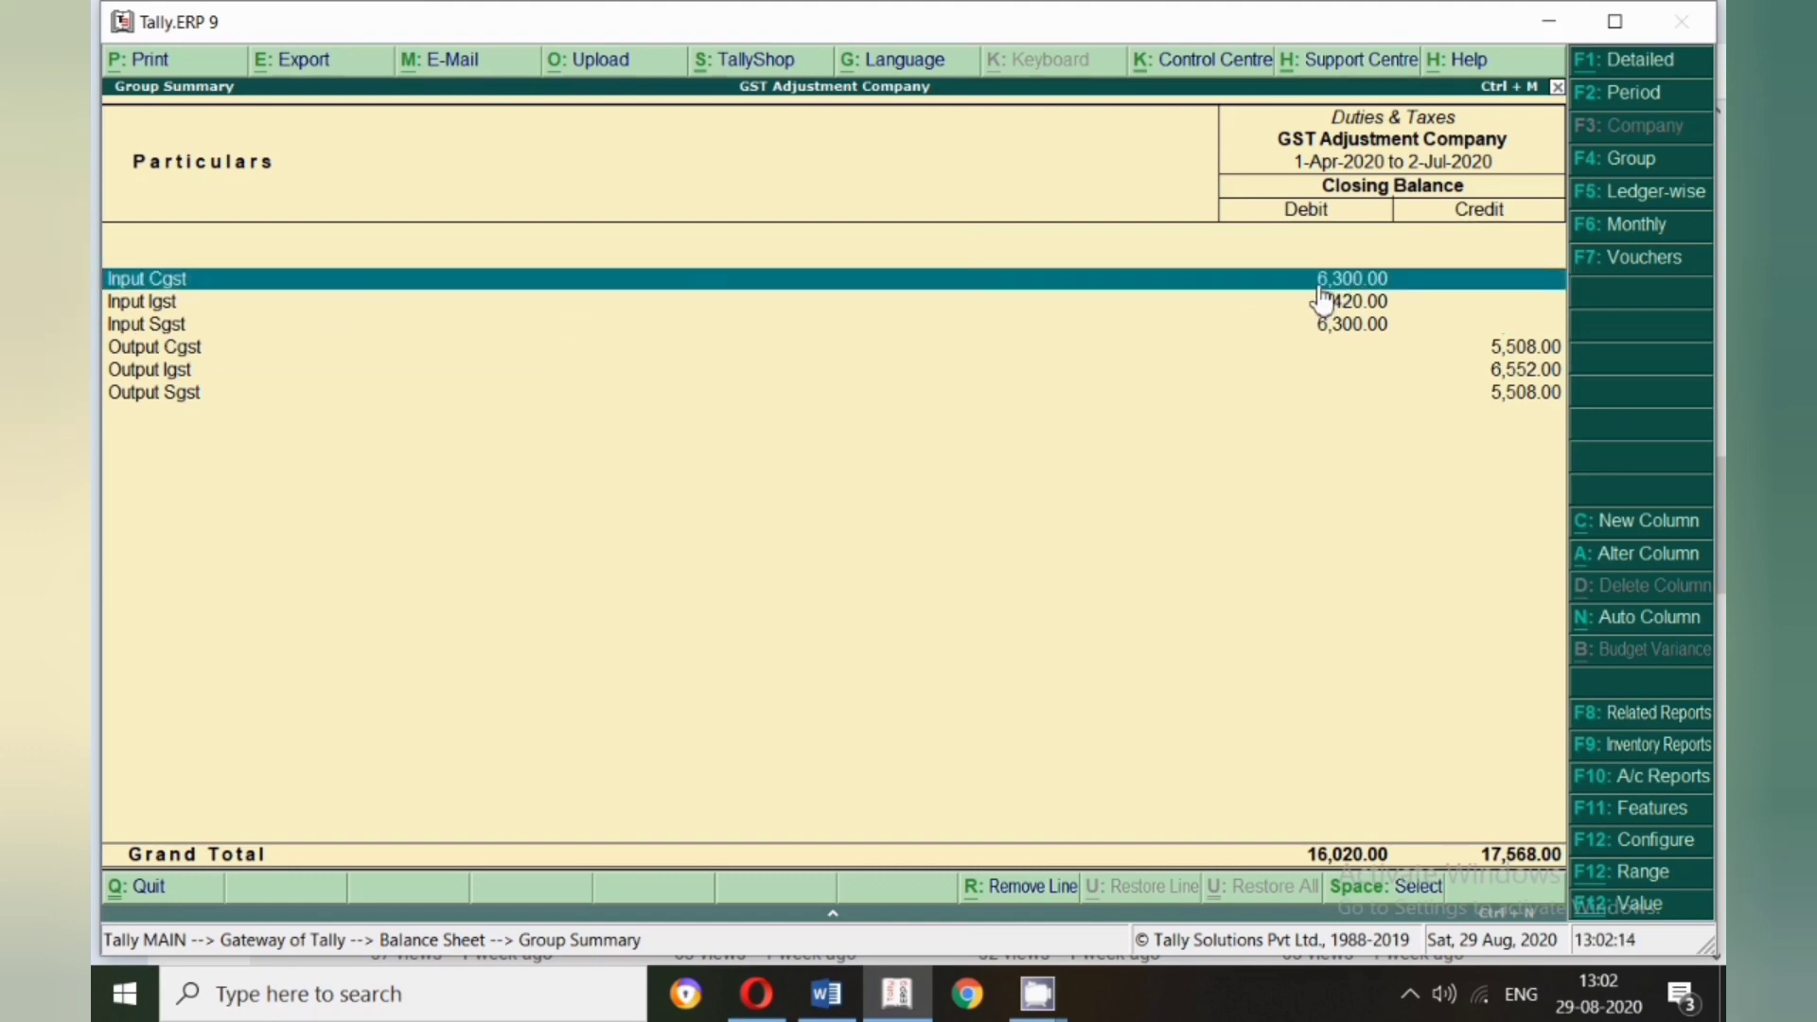
{"action": "left_click", "coordinate": [170, 350]}
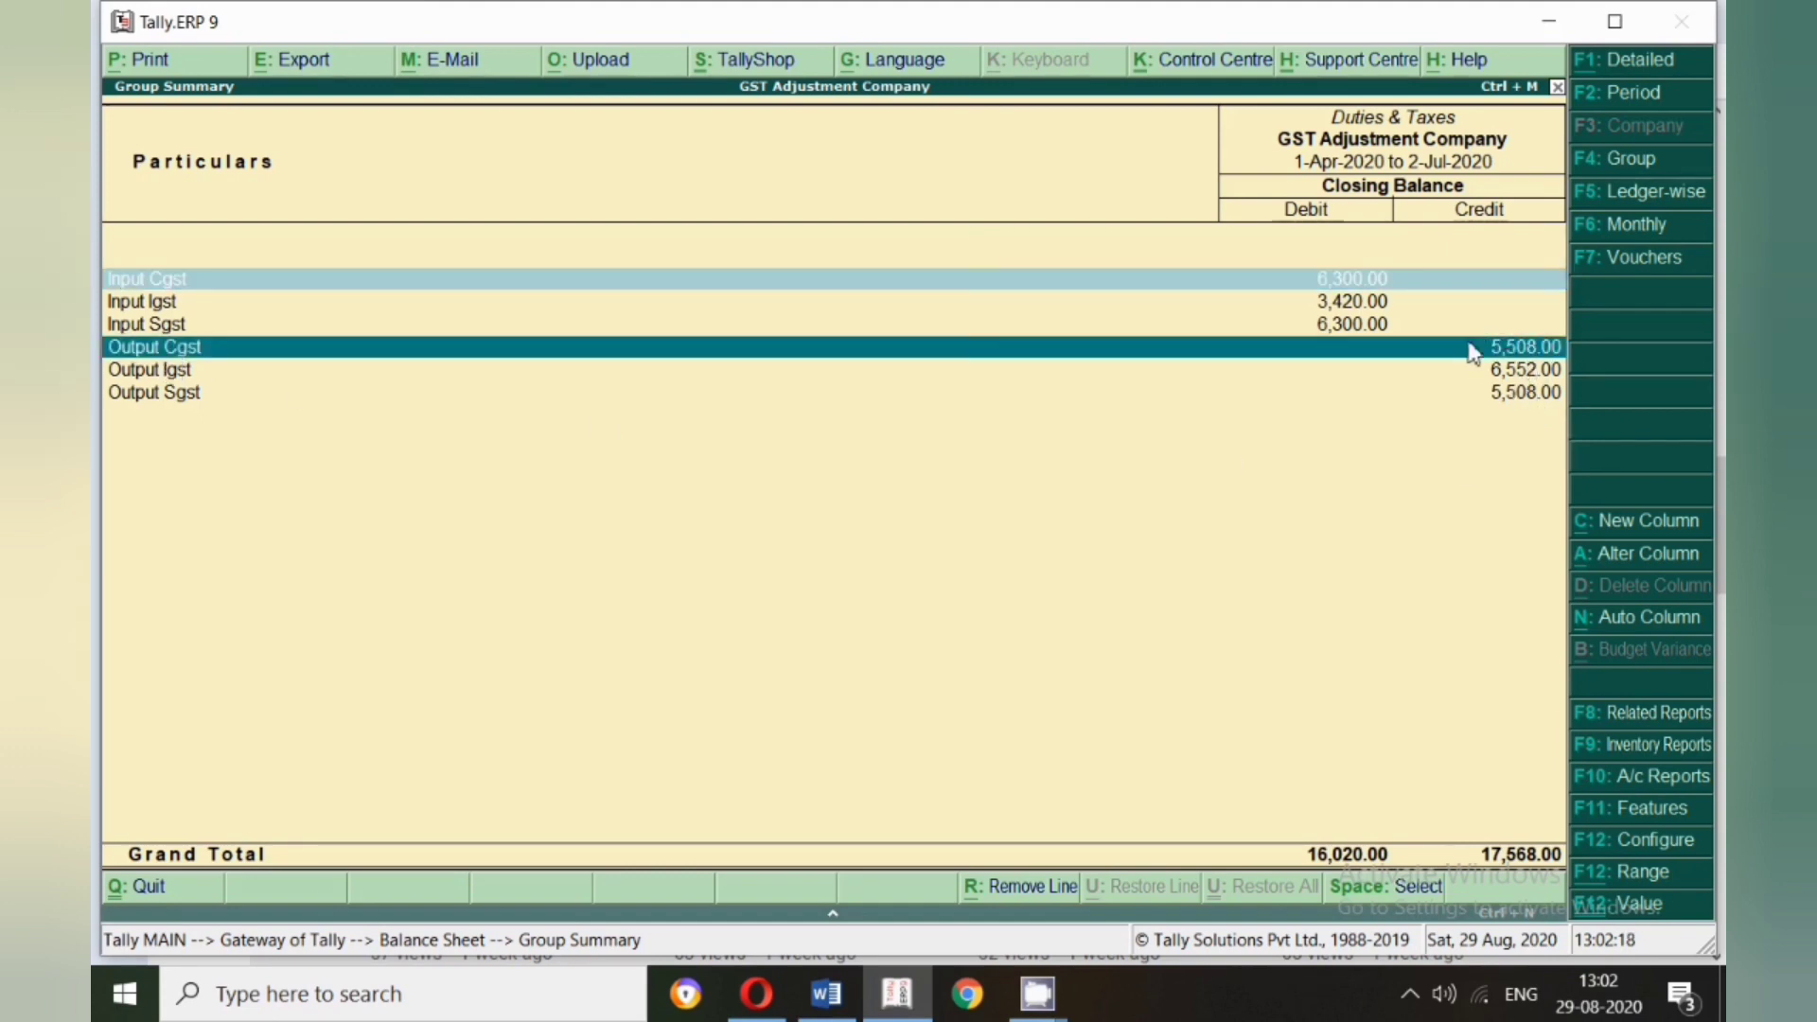
{"action": "left_click", "coordinate": [1362, 282]}
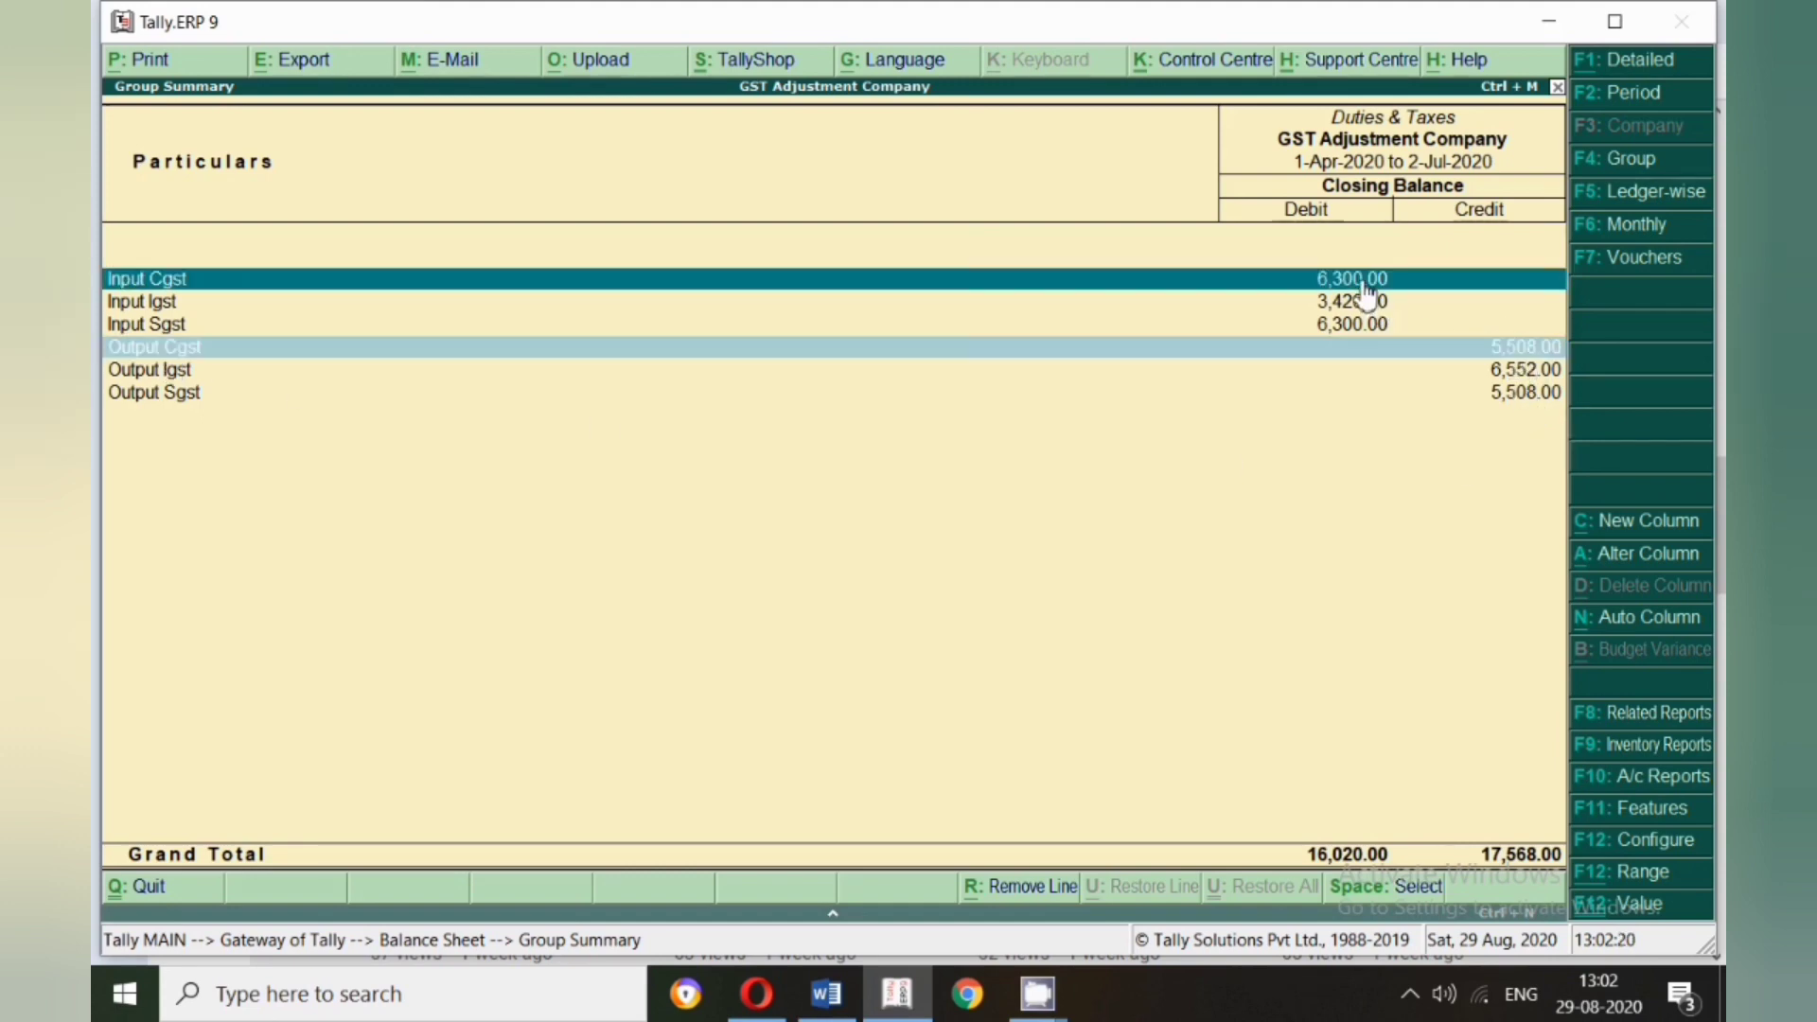
{"action": "left_click", "coordinate": [1380, 352]}
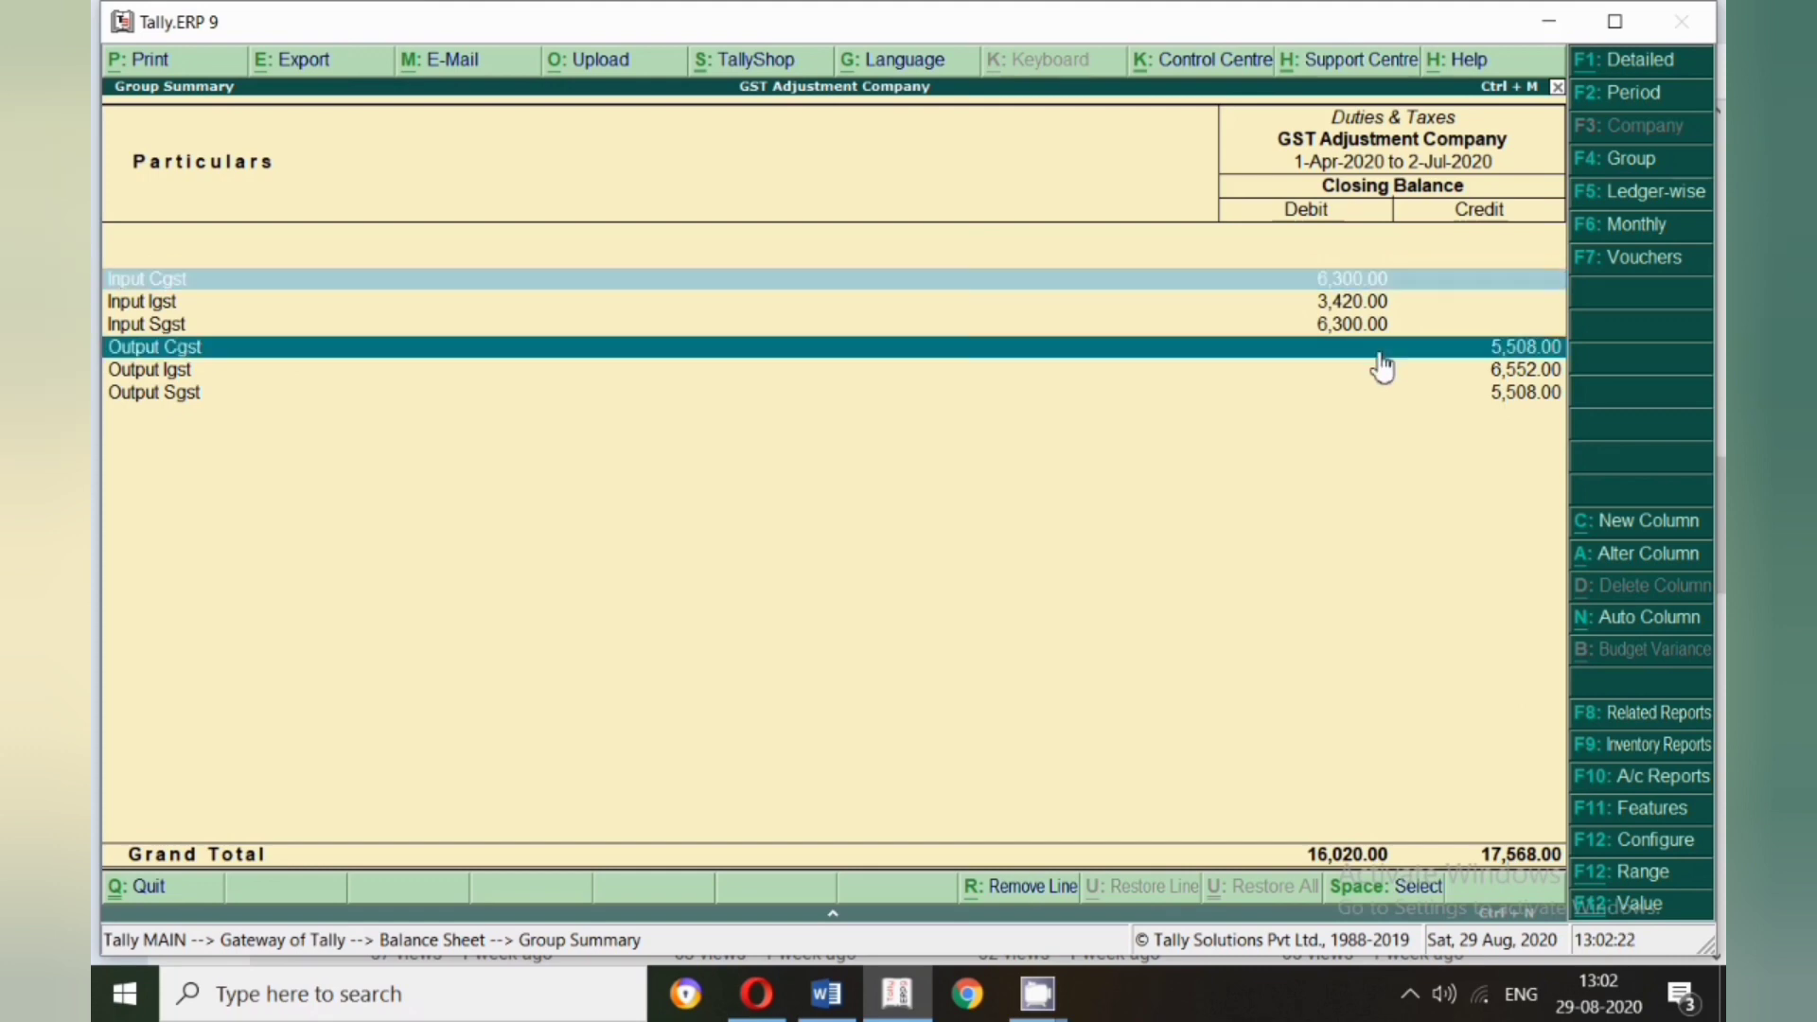
{"action": "key", "text": "space"}
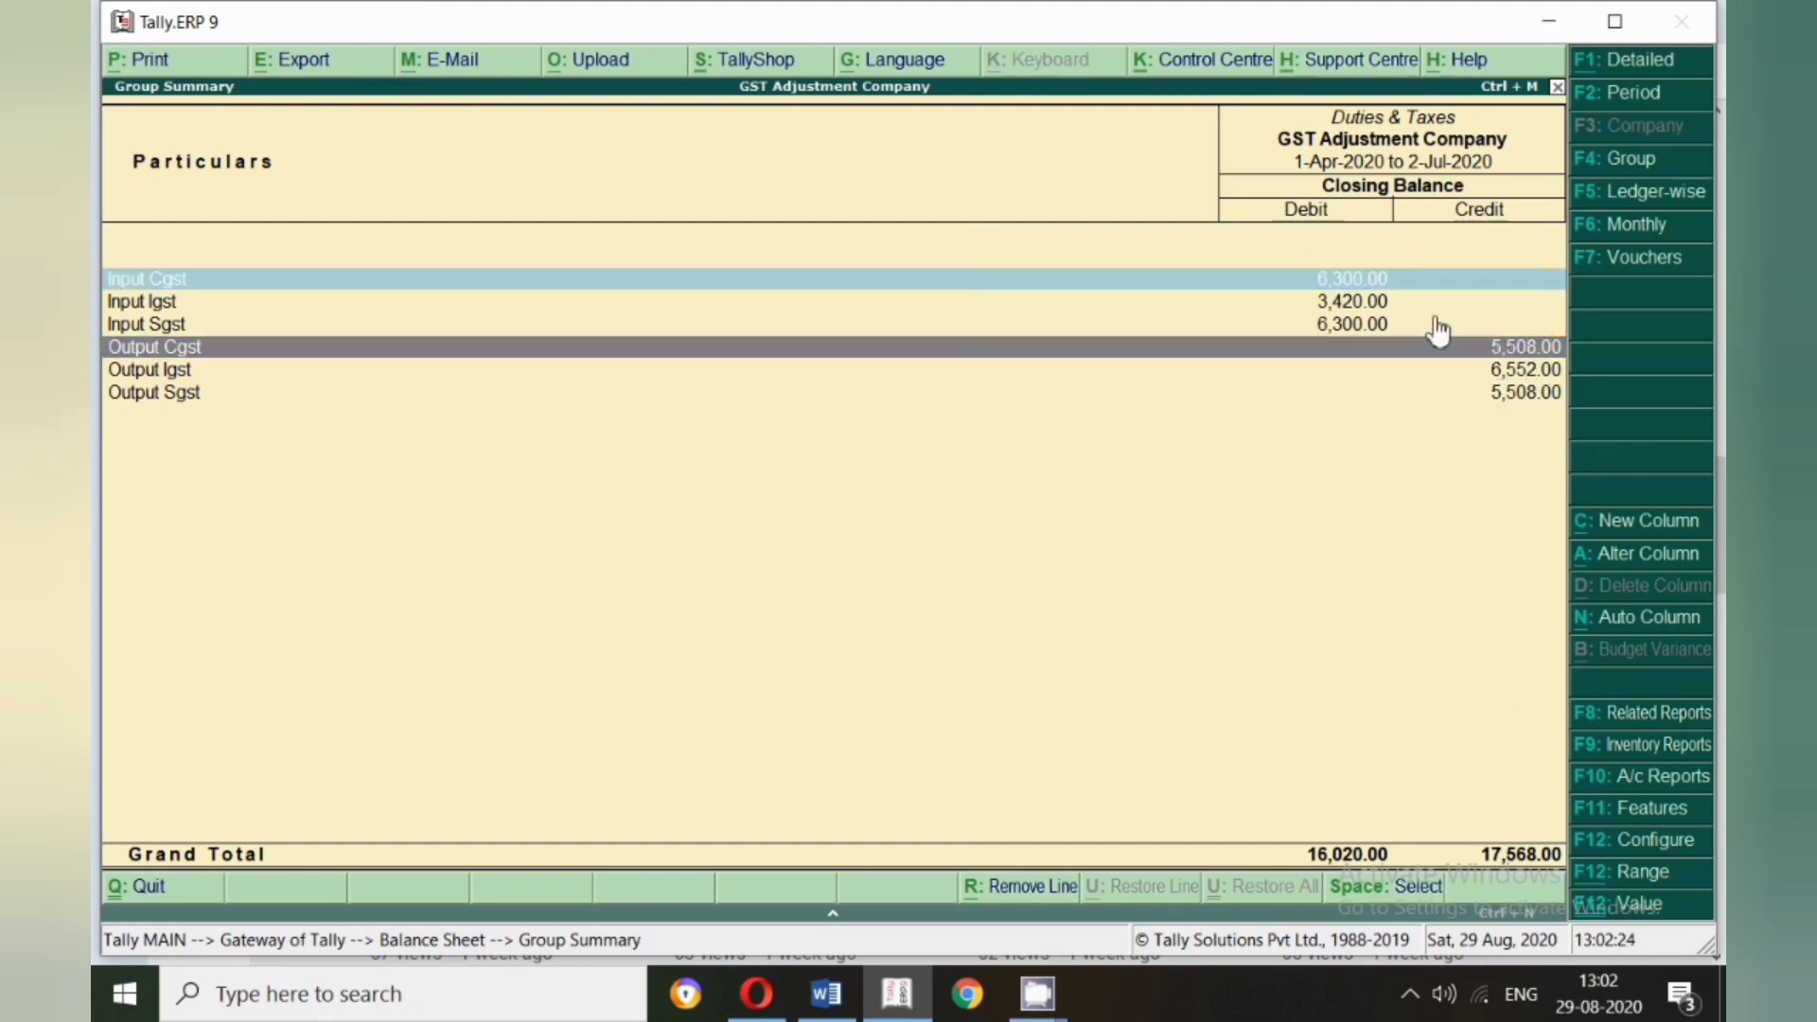
{"action": "left_click", "coordinate": [1370, 284]}
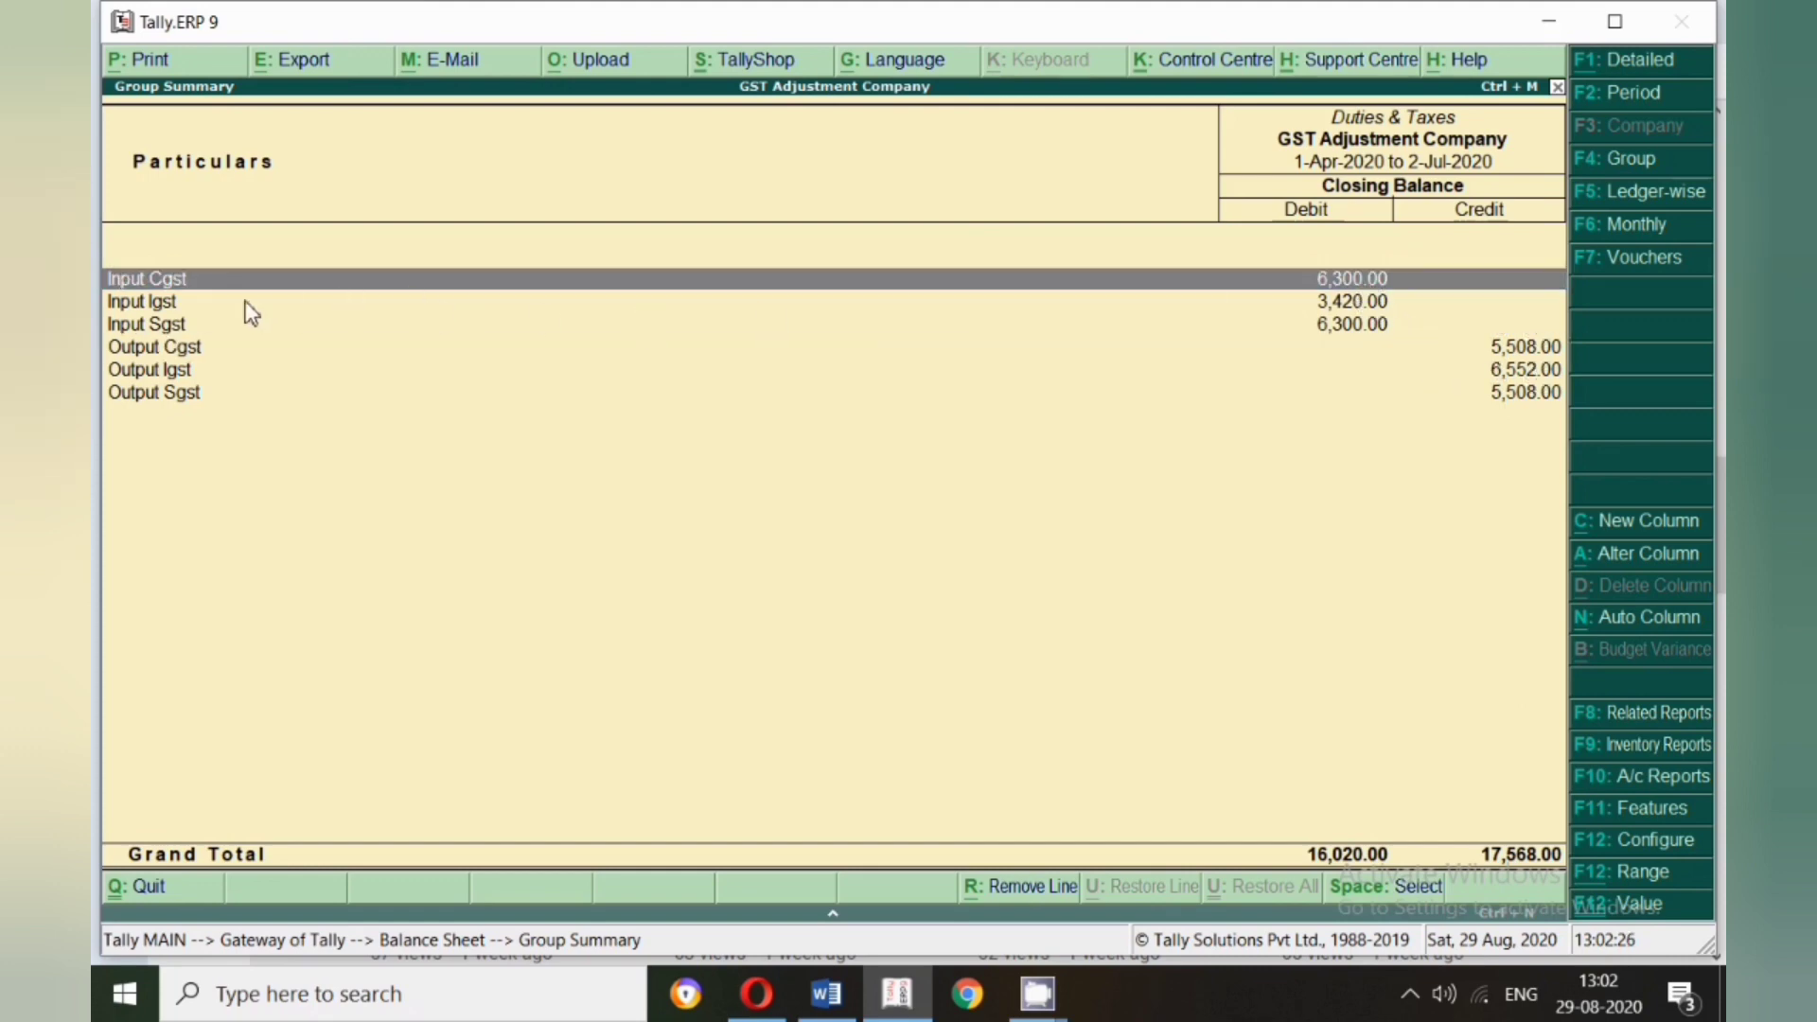
- Compare the Input Igst balance with the Output Igst balance by marking and unmarking both rows
{"action": "left_click", "coordinate": [174, 307]}
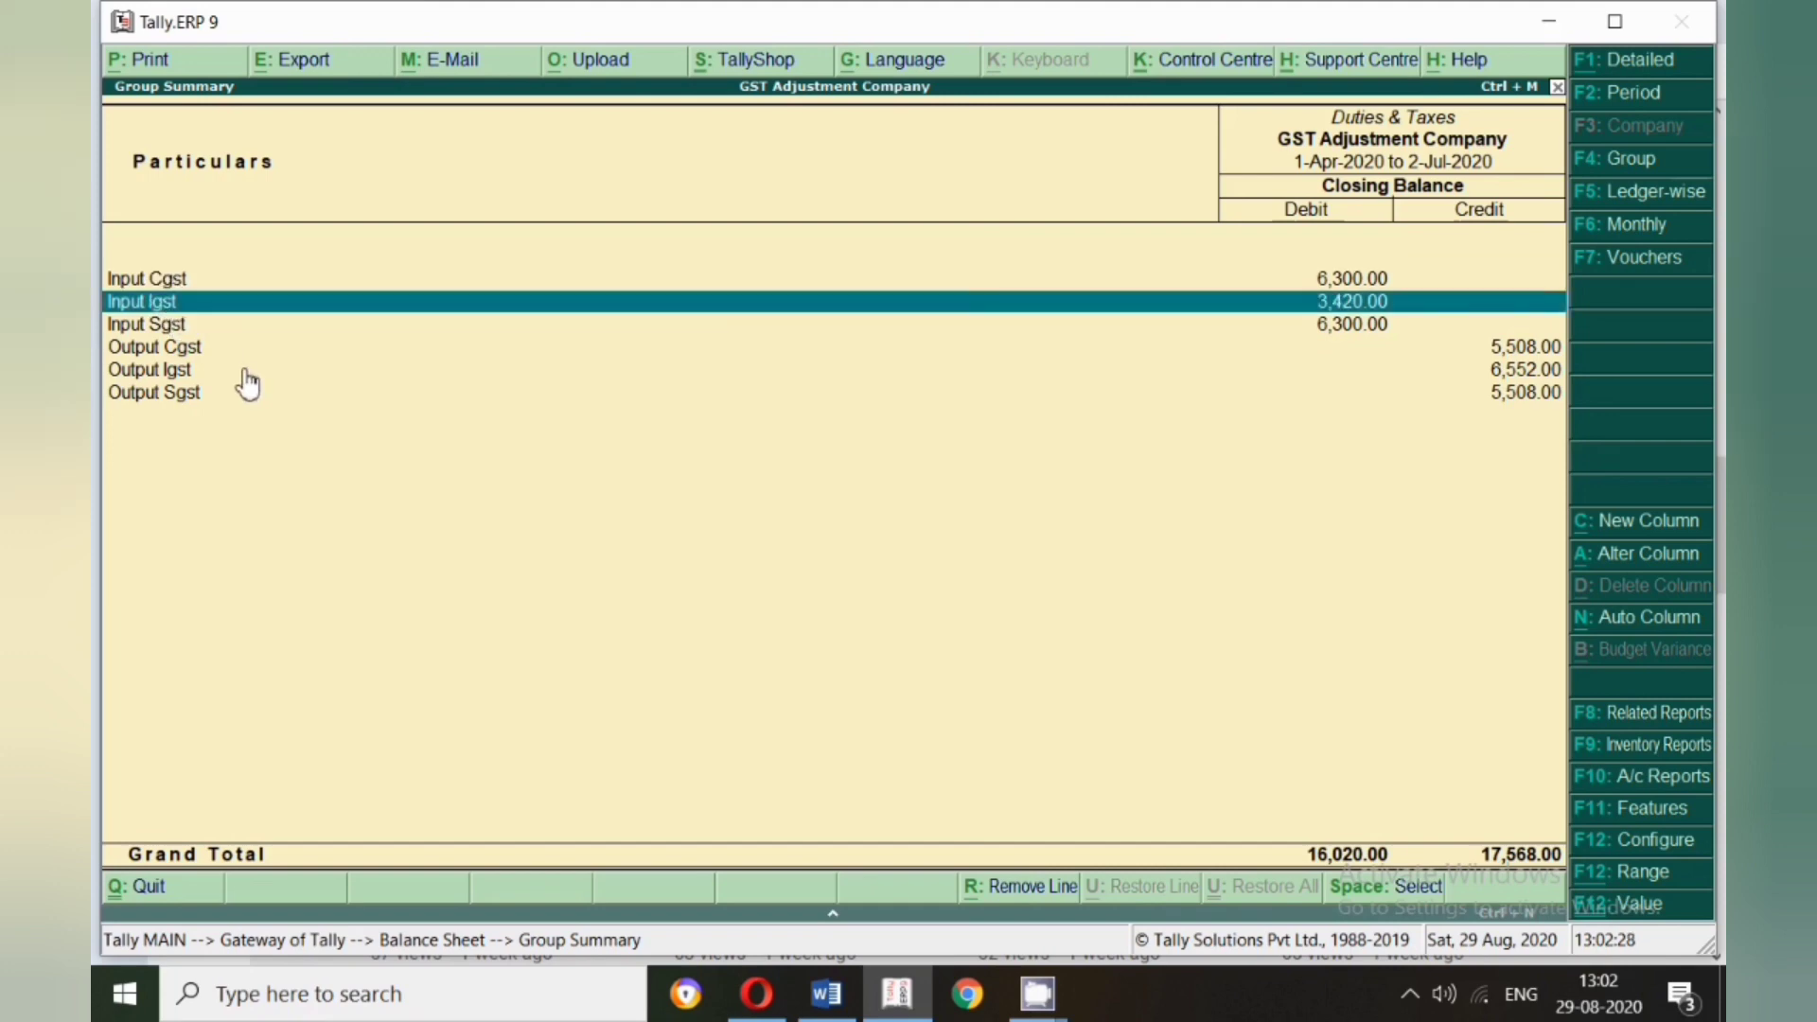
{"action": "key", "text": "space"}
{"action": "left_click", "coordinate": [151, 379]}
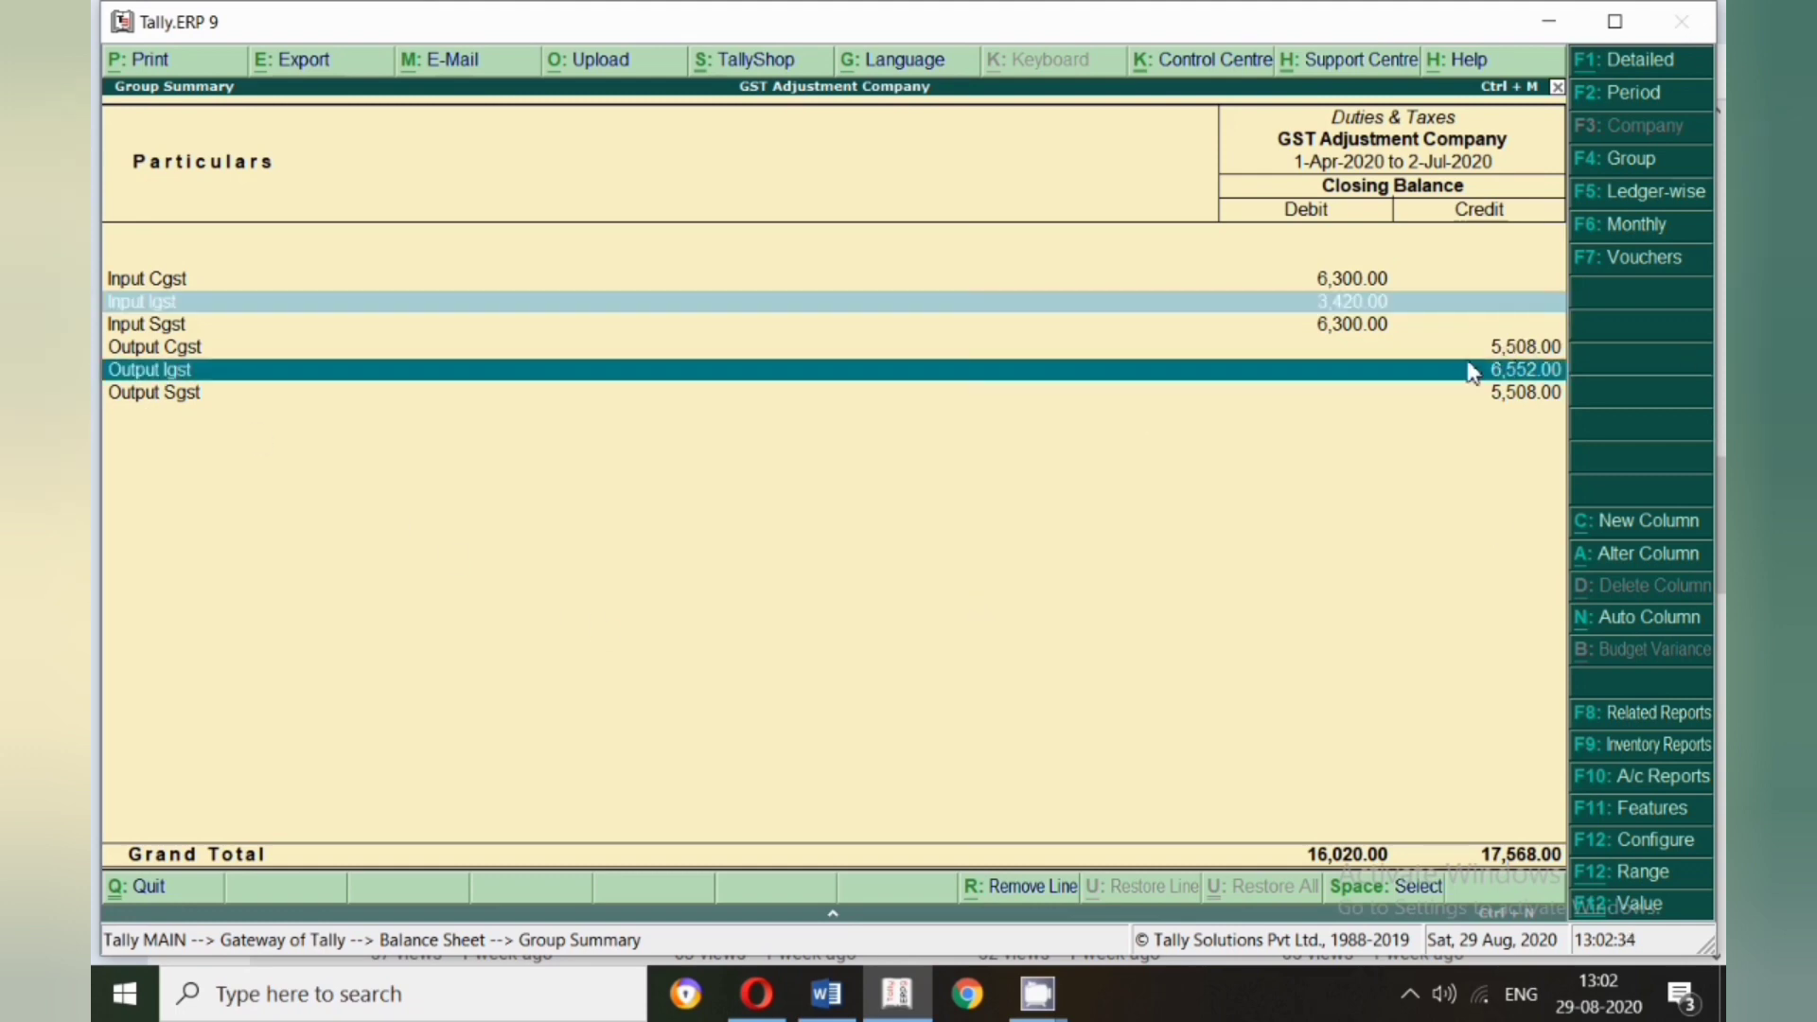
{"action": "left_click", "coordinate": [1386, 373]}
{"action": "left_click", "coordinate": [1360, 305]}
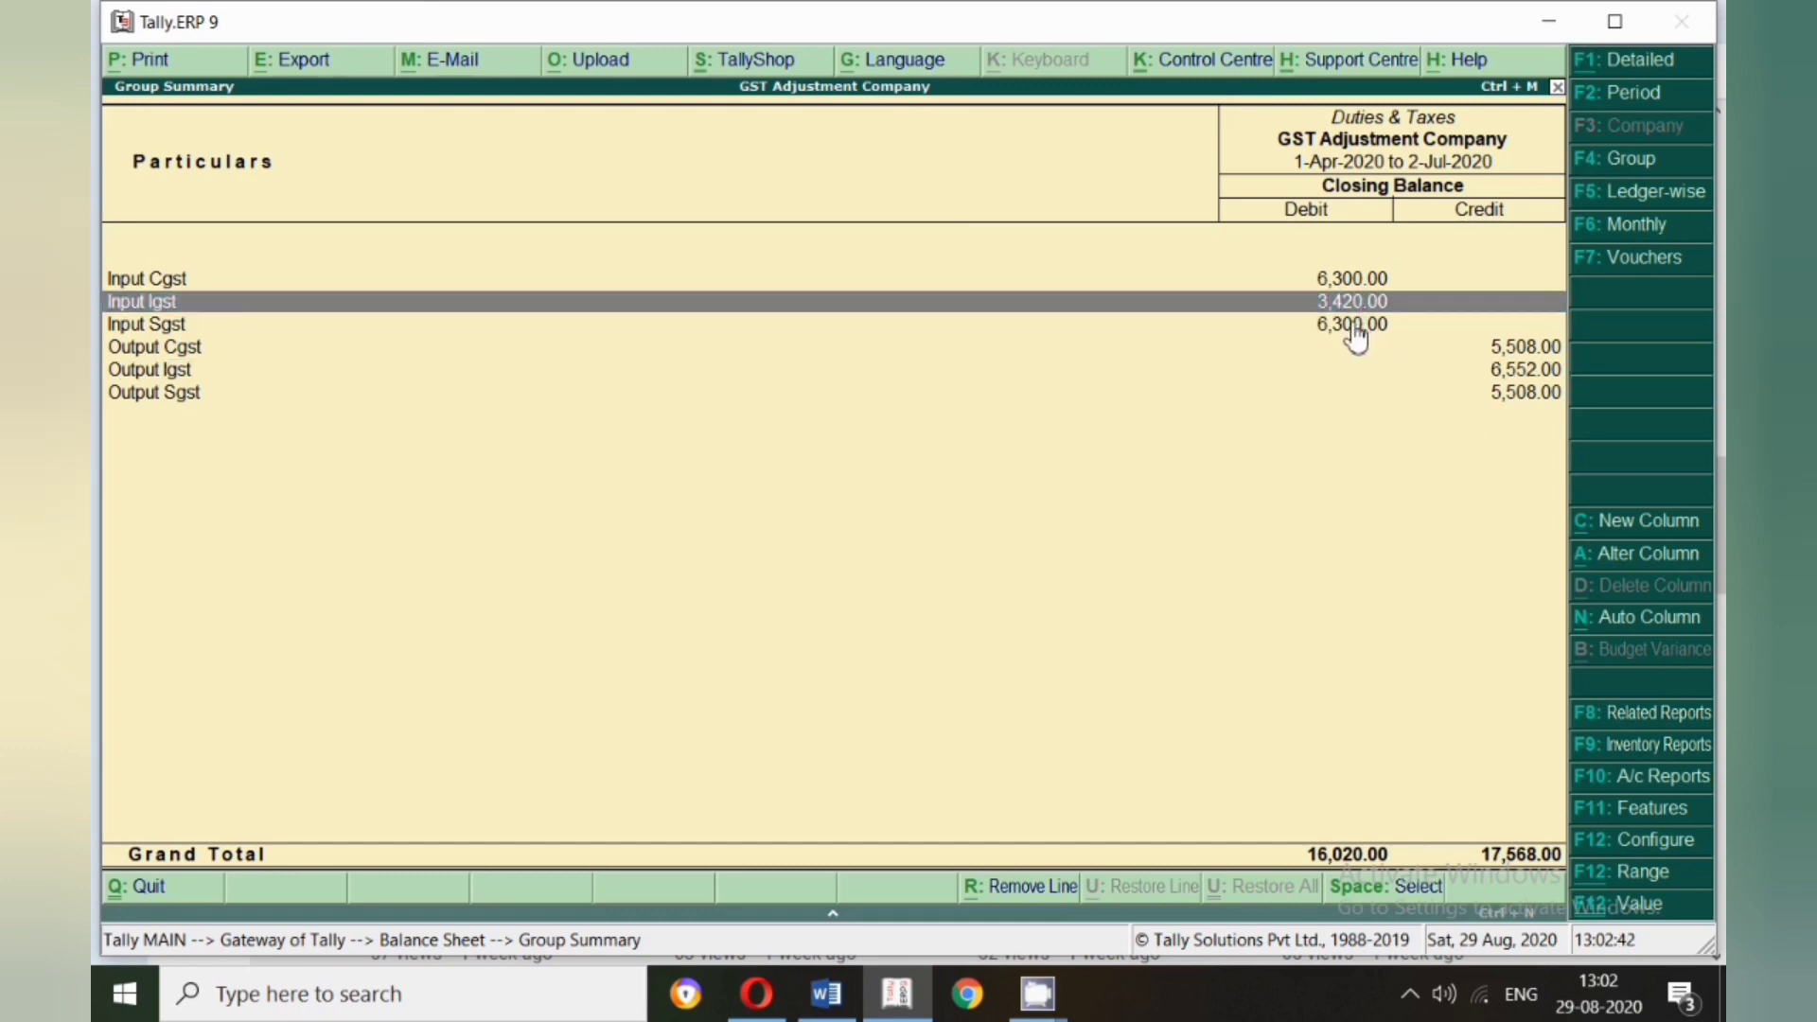
- Compare the Input Sgst balance with the Output Sgst balance by marking and unmarking both rows
{"action": "left_click", "coordinate": [1355, 326]}
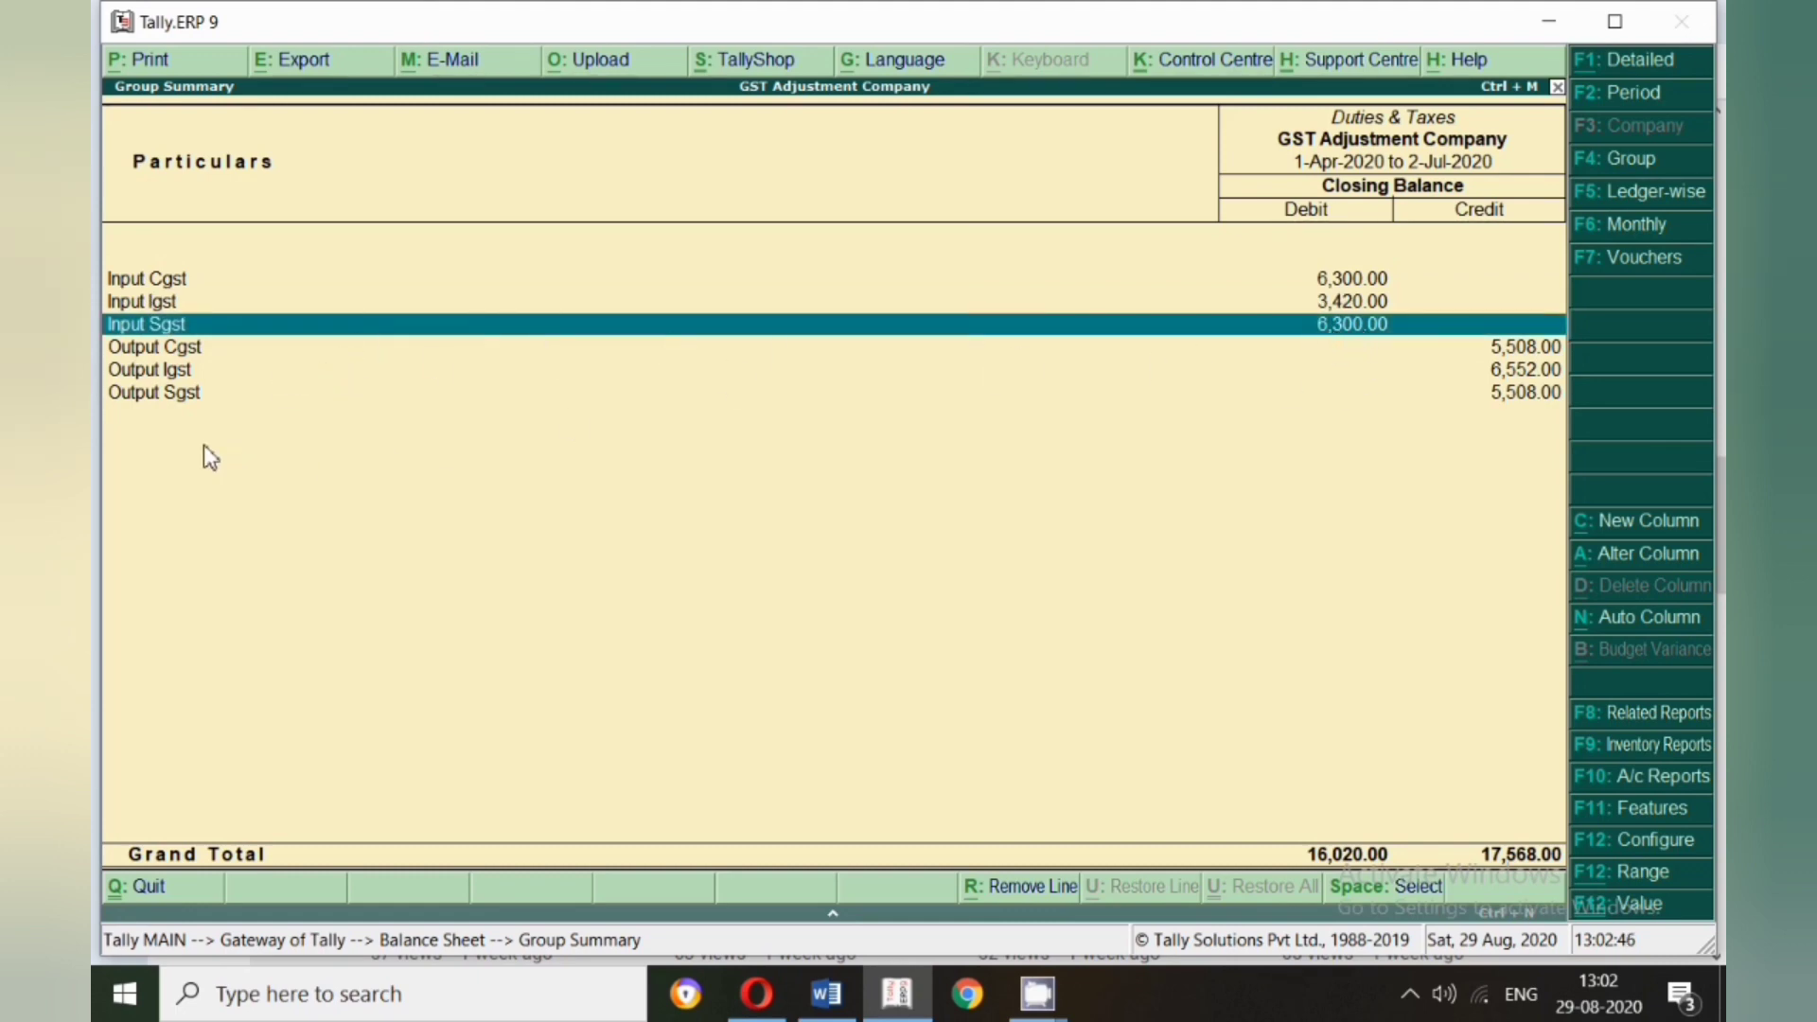
{"action": "left_click", "coordinate": [200, 399]}
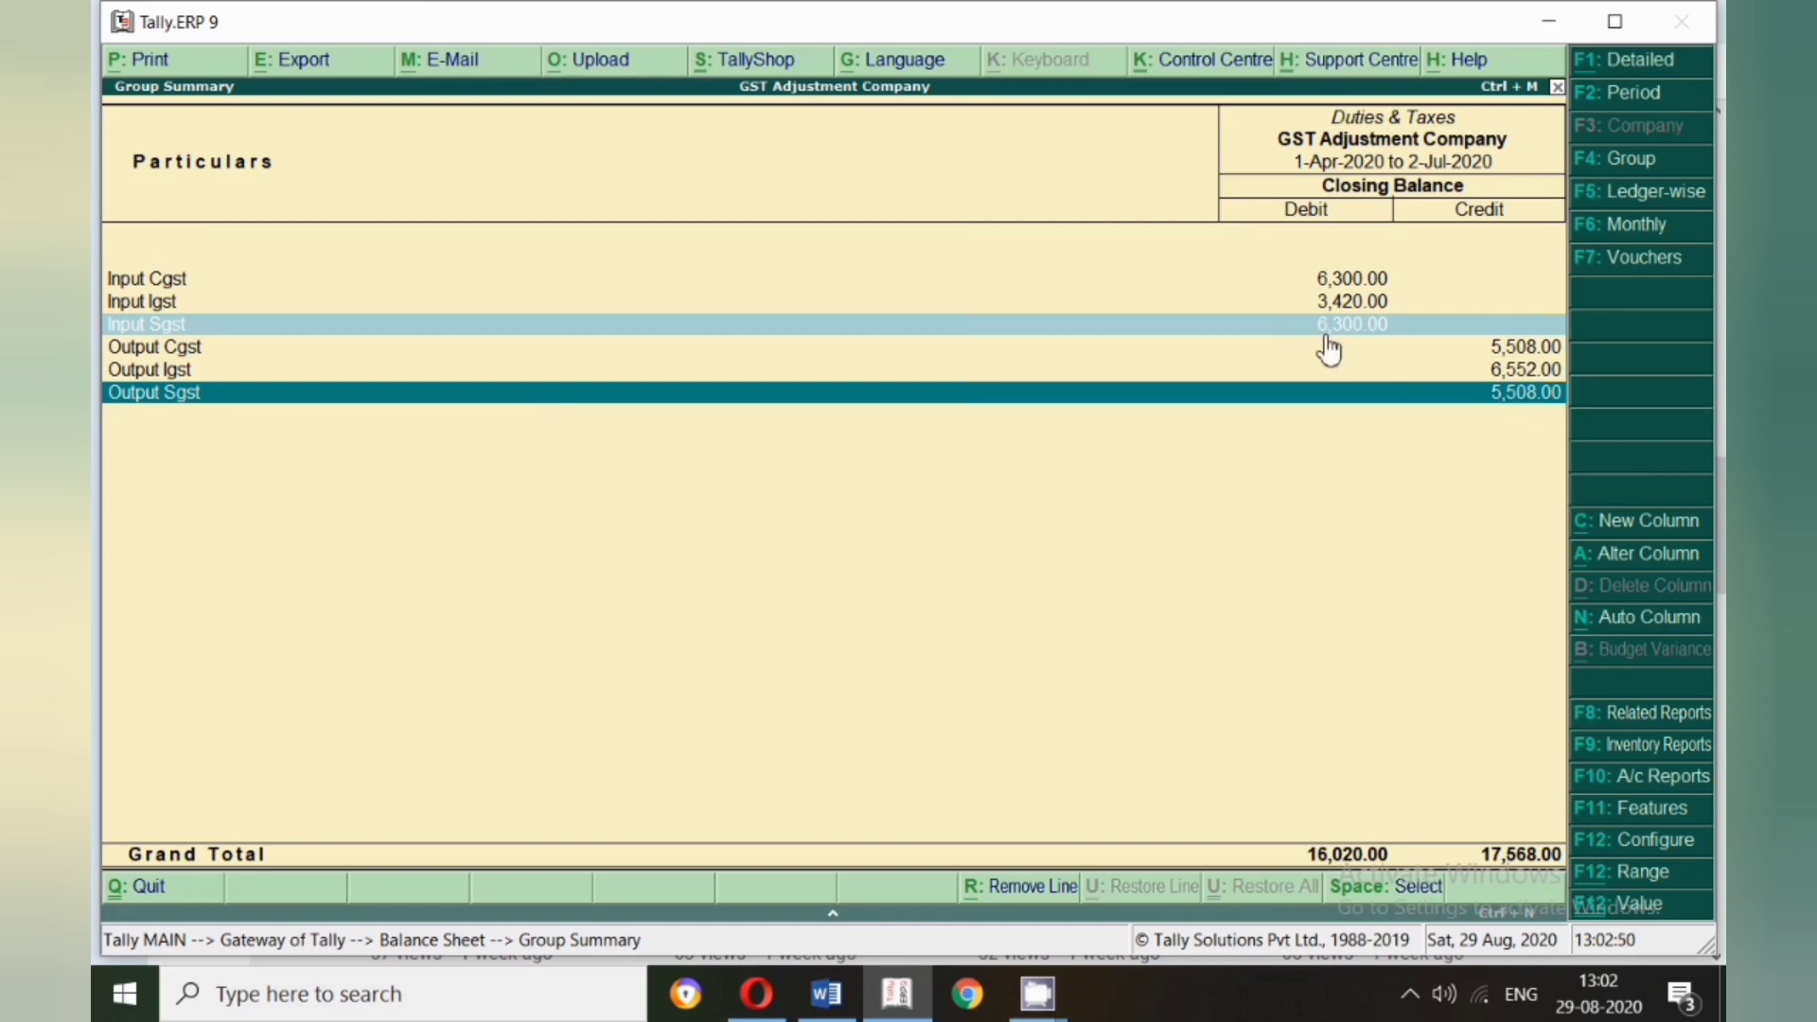
{"action": "left_click", "coordinate": [1477, 400]}
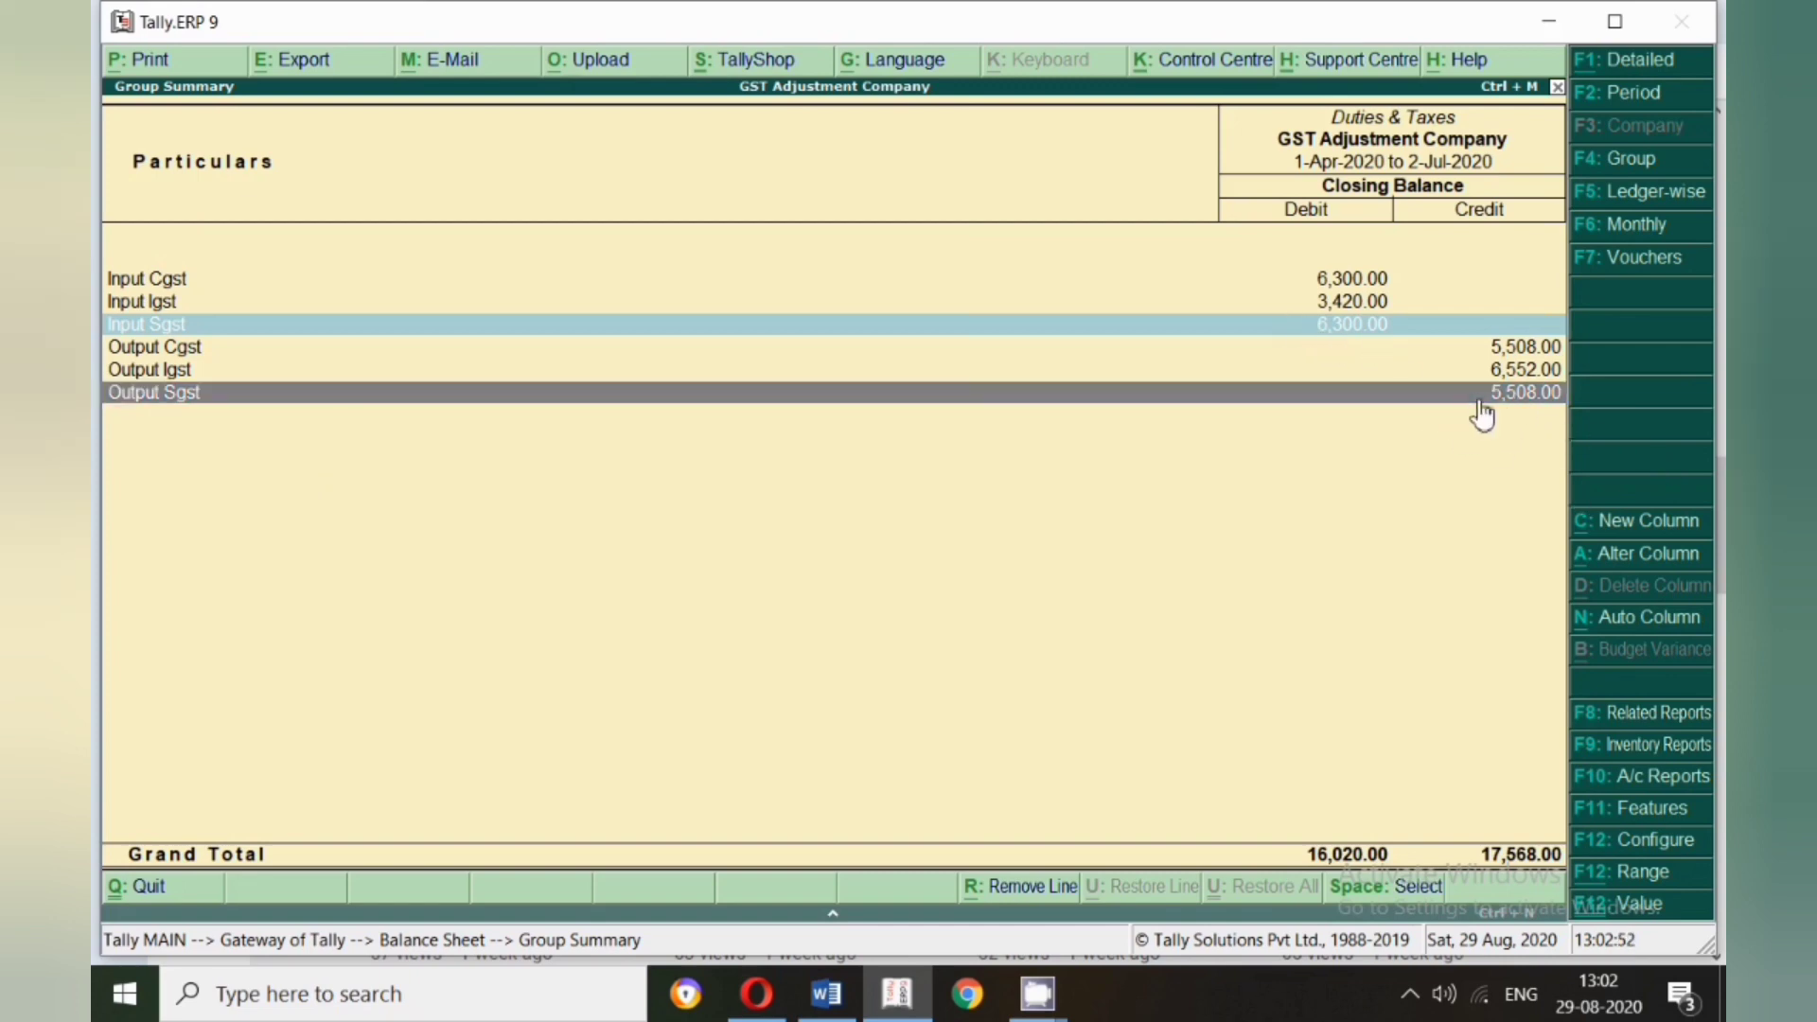
{"action": "left_click", "coordinate": [1408, 327]}
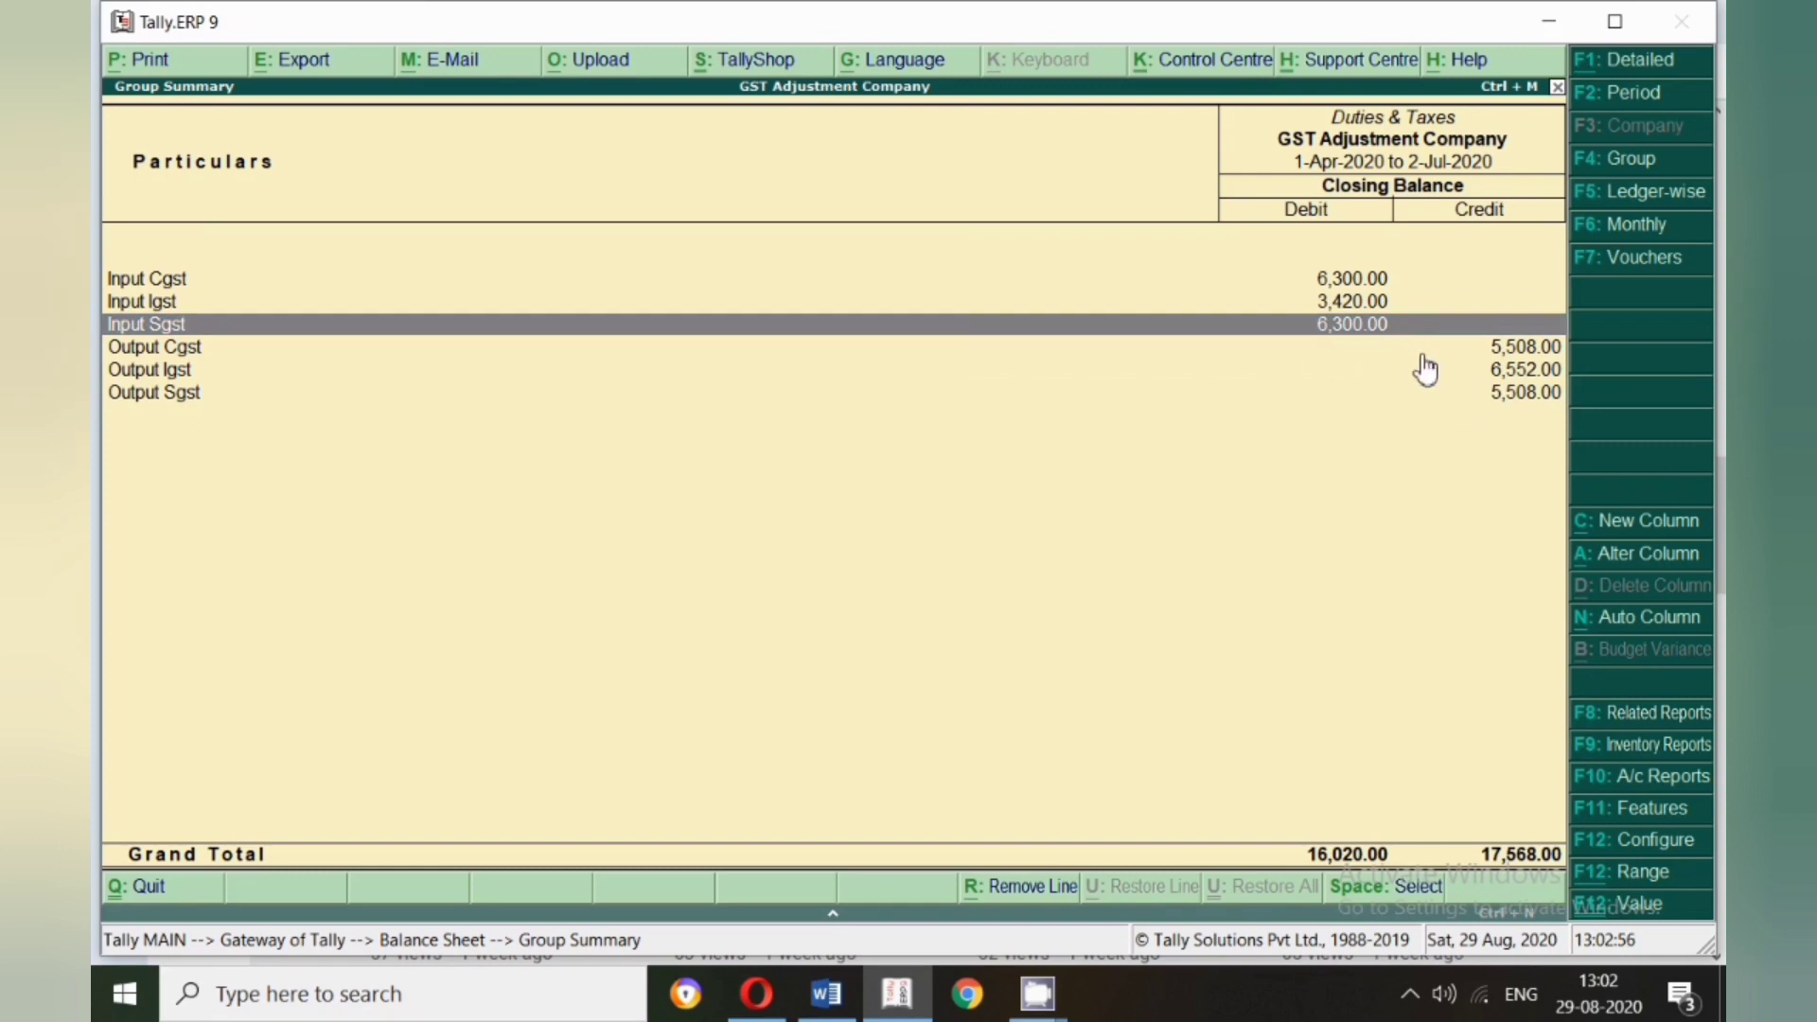
- Leave the Balance Sheet and open the GSTR-1 report from the statutory GST reports
{"action": "key", "text": "Escape"}
{"action": "key", "text": "Escape"}
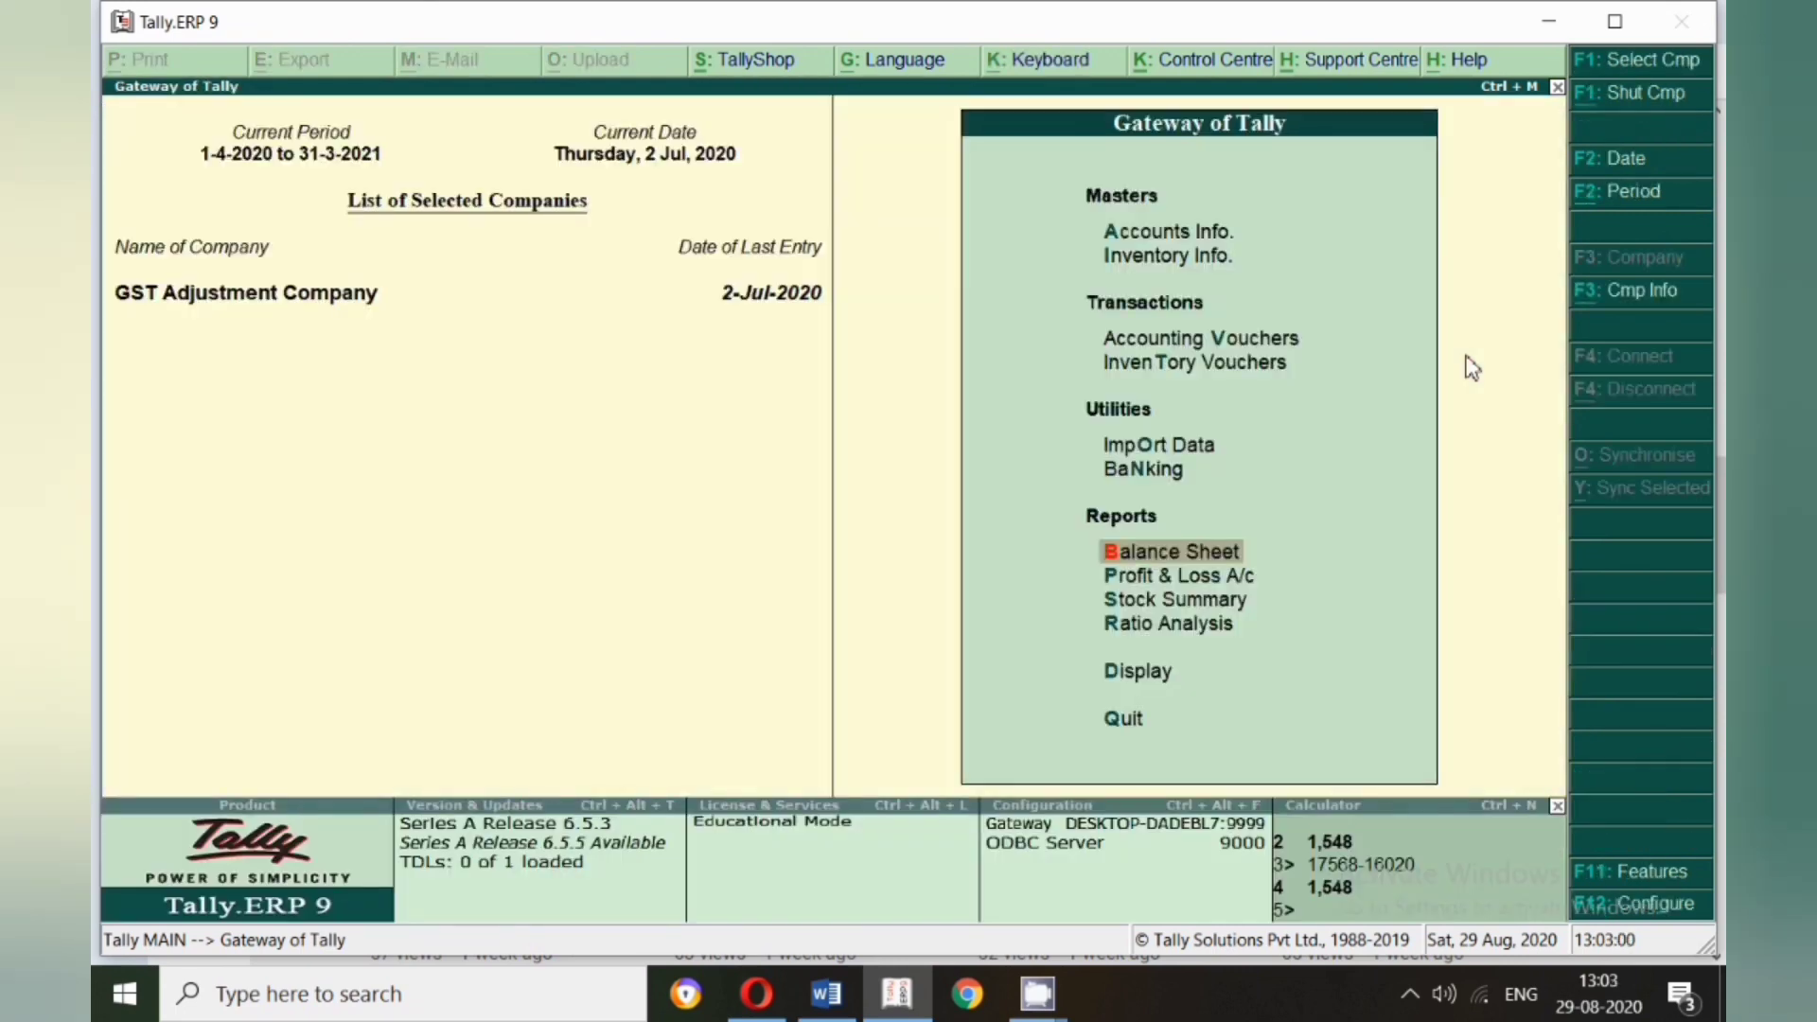
{"action": "key", "text": "d"}
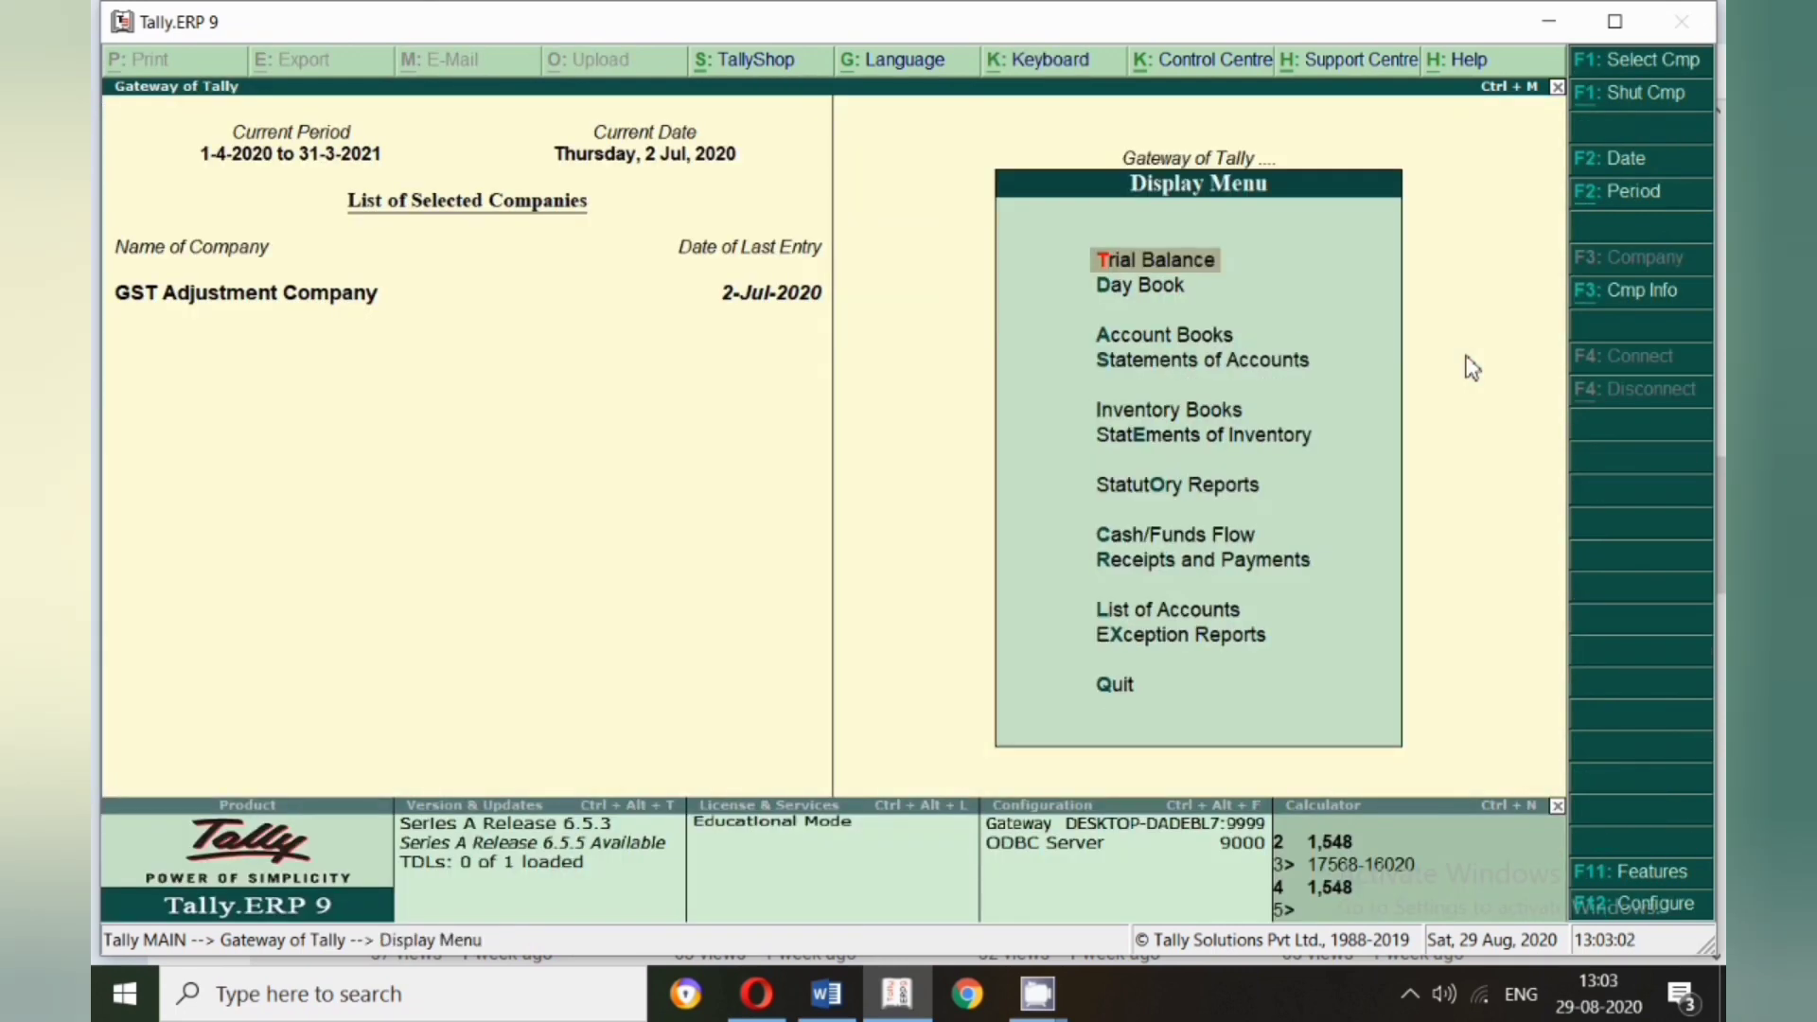
{"action": "key", "text": "o"}
{"action": "key", "text": "g"}
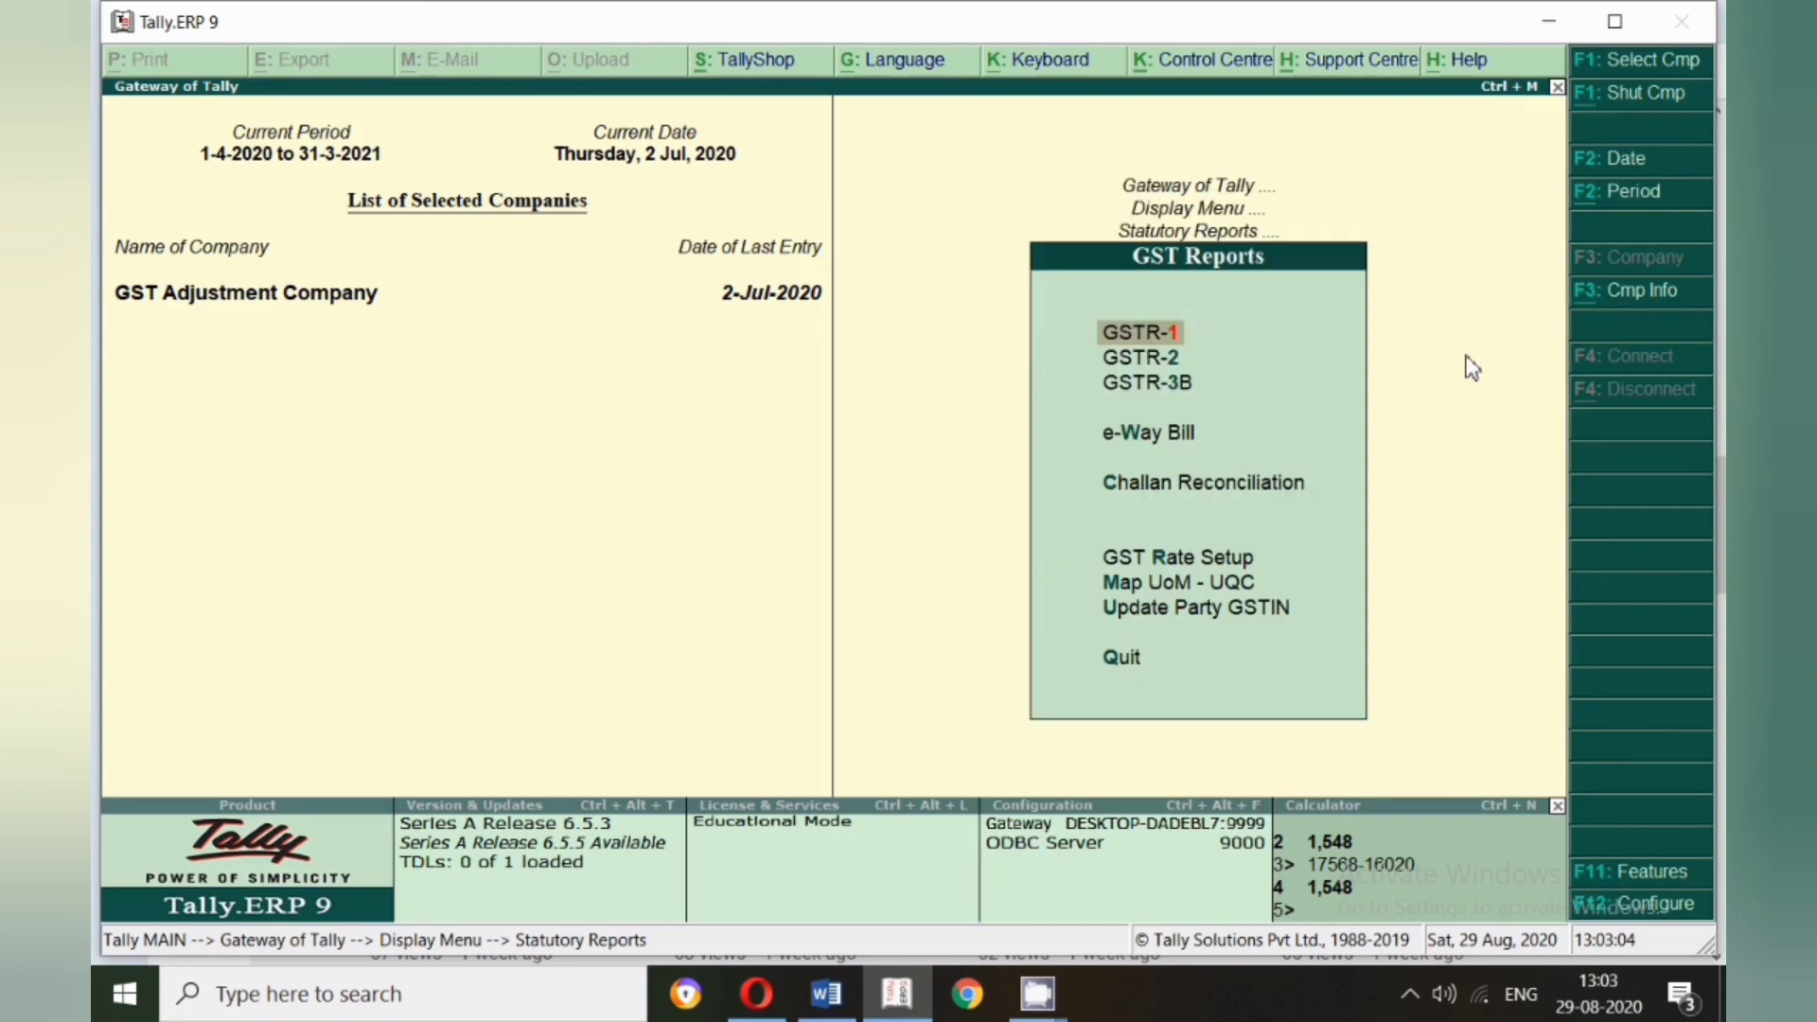
{"action": "key", "text": "Return"}
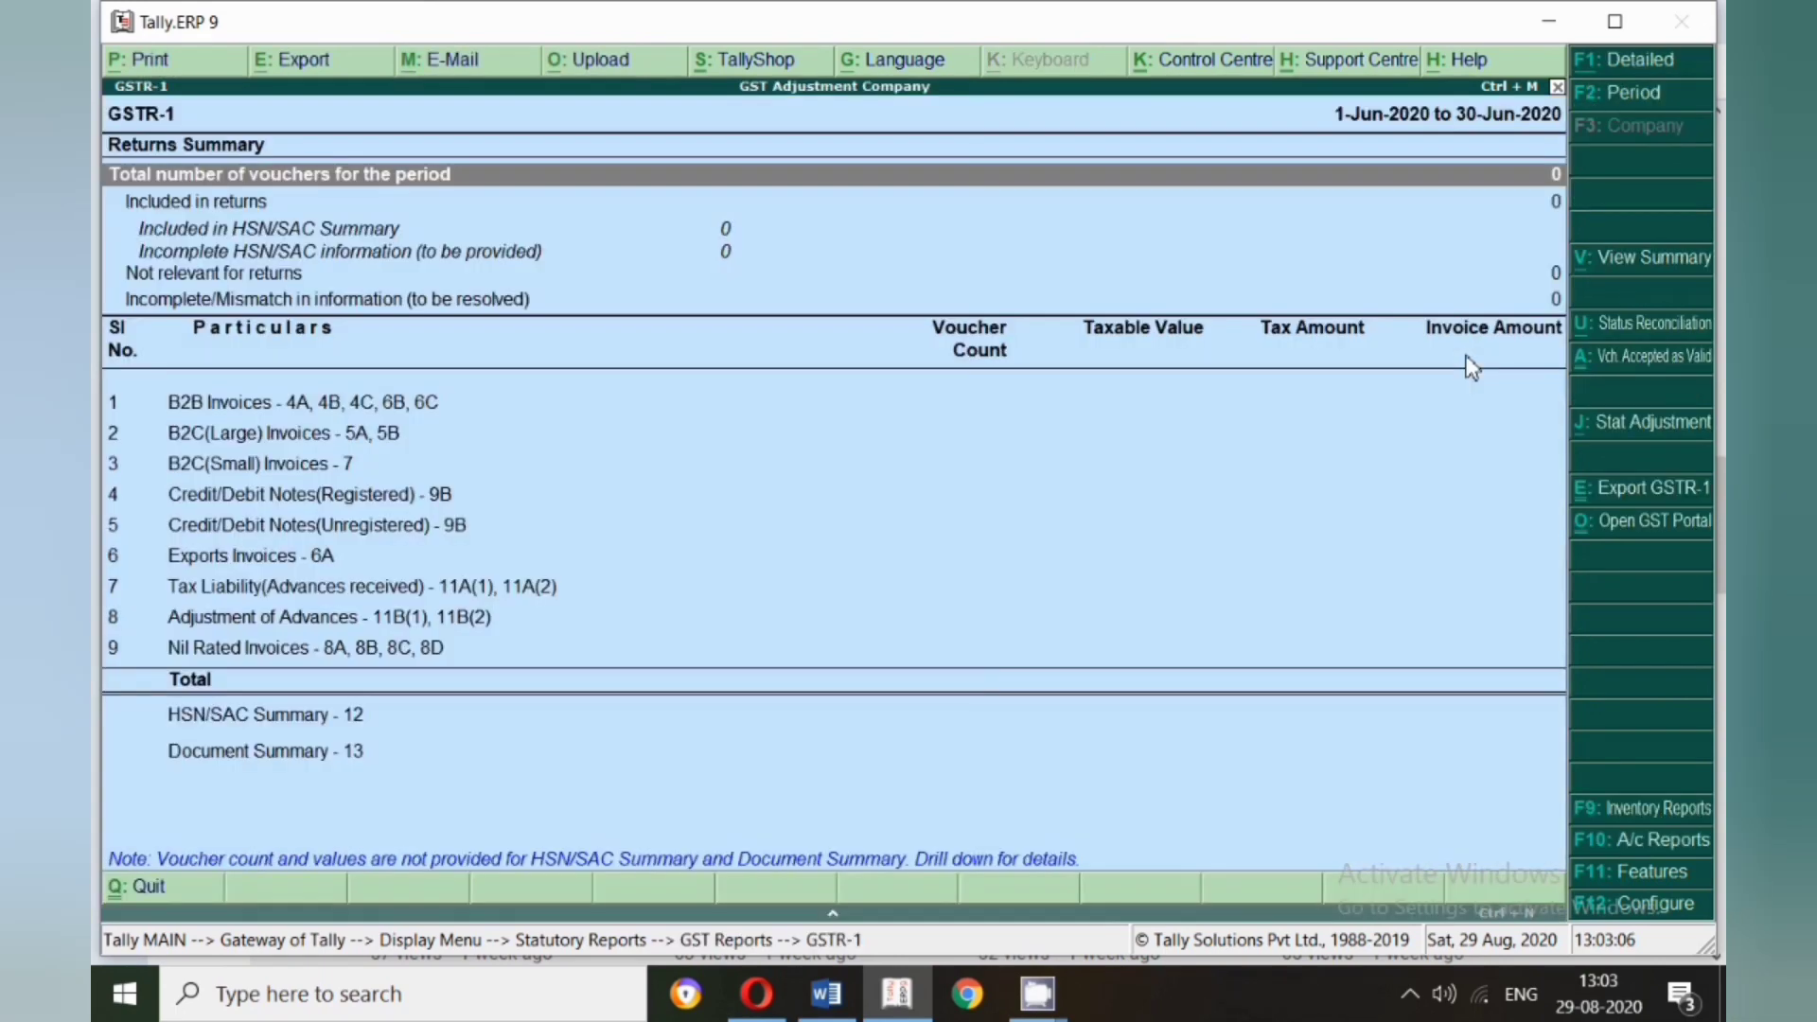
- Change the GSTR-1 period to 1-Apr-2020 to 2-Jul-2020 with blank From and To dates, and select the B2B Invoices row
{"action": "key", "text": "alt+F2"}
{"action": "key", "text": "space"}
{"action": "key", "text": "Return"}
{"action": "key", "text": "space"}
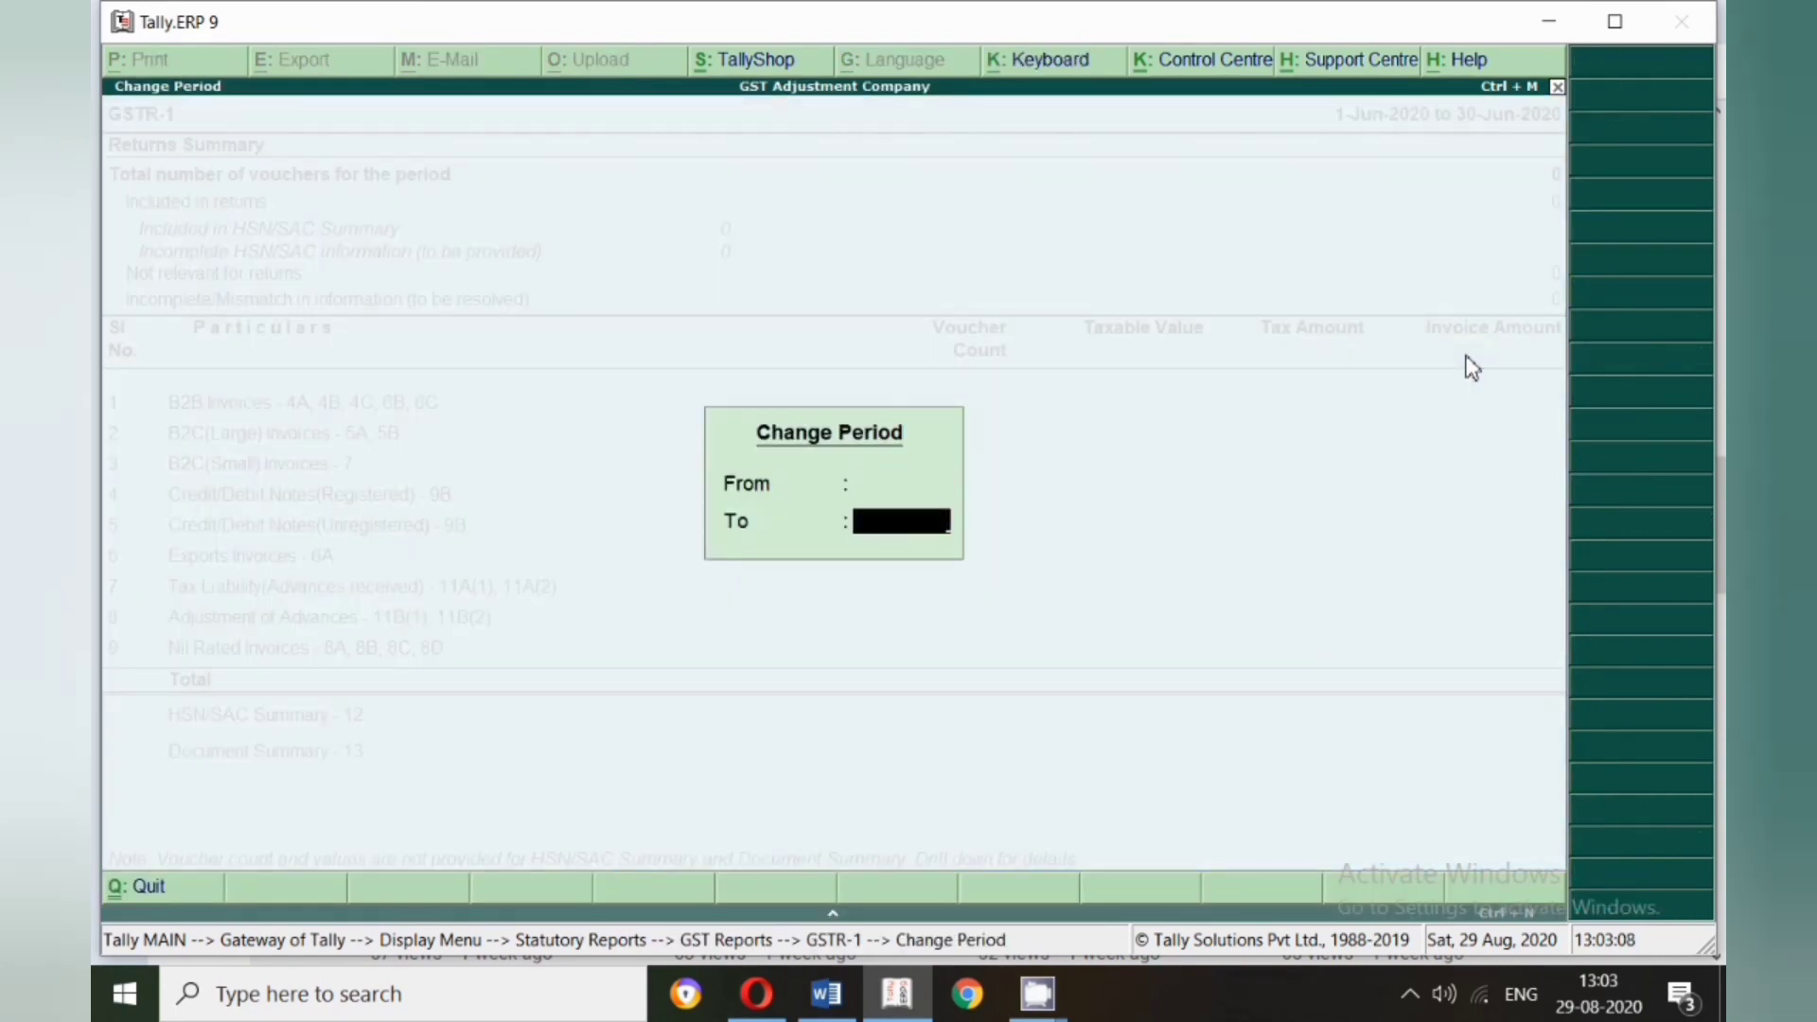
{"action": "key", "text": "Return"}
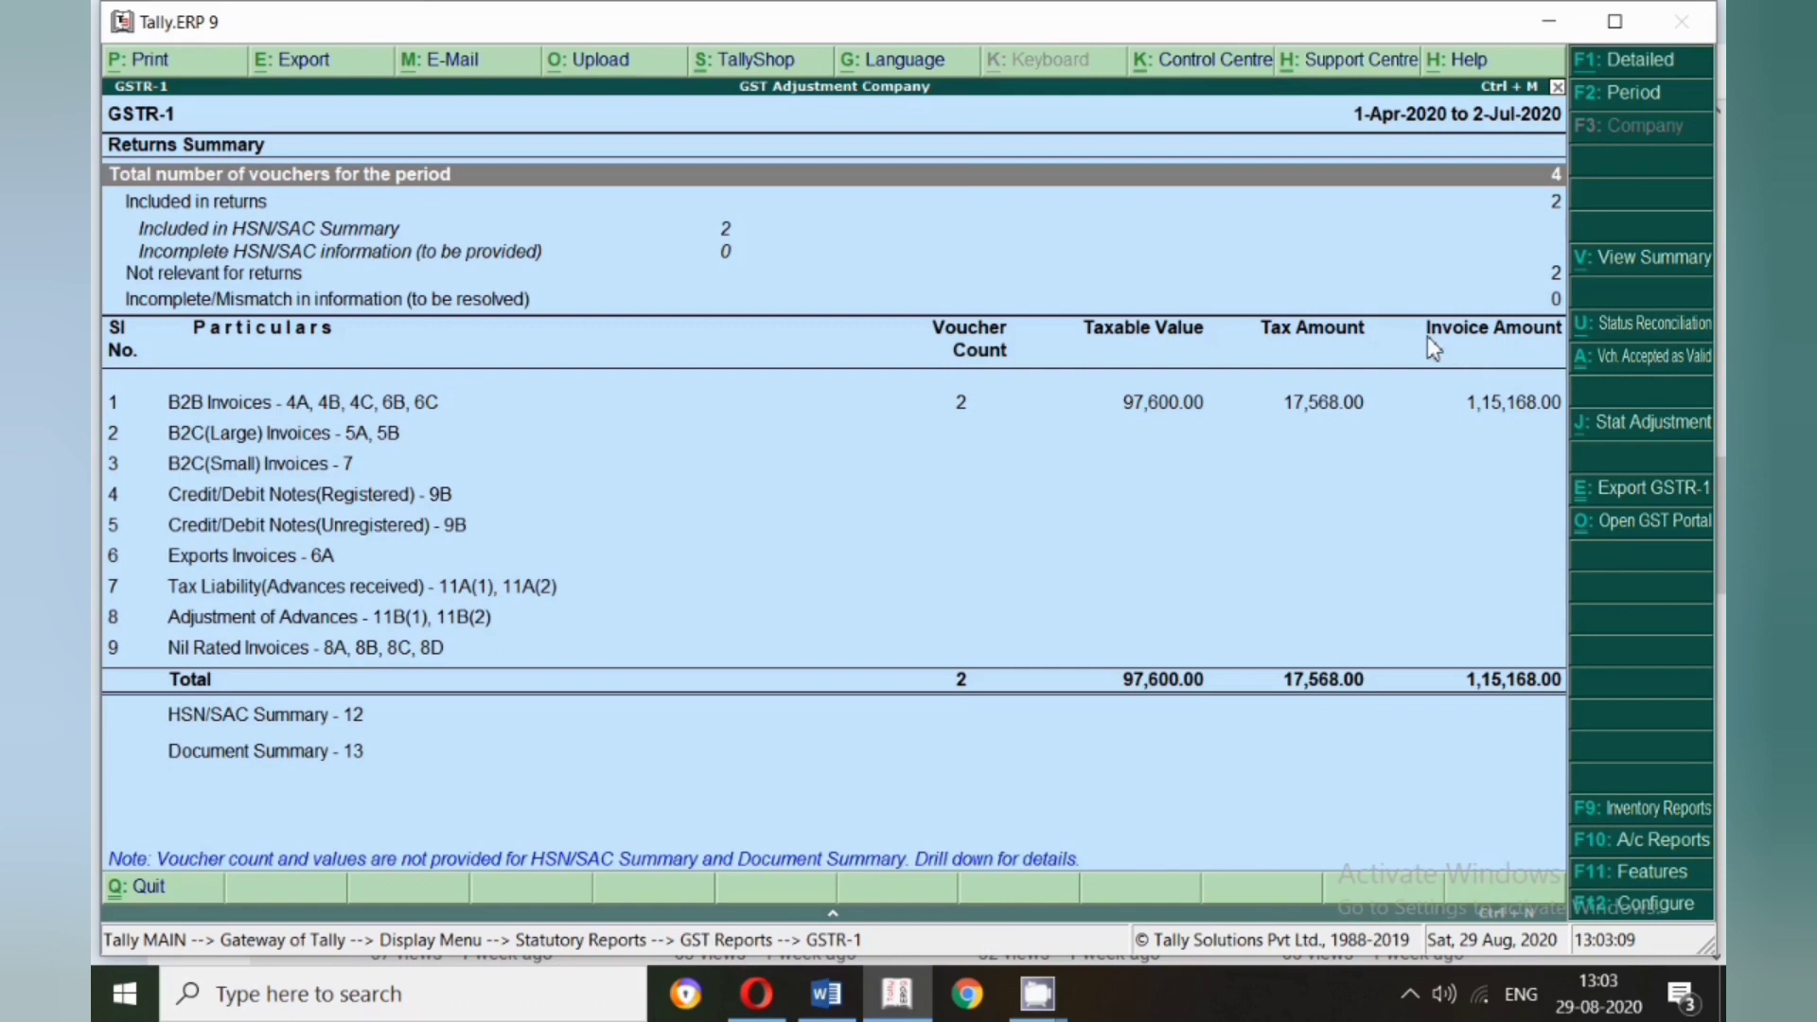
{"action": "left_click", "coordinate": [957, 405]}
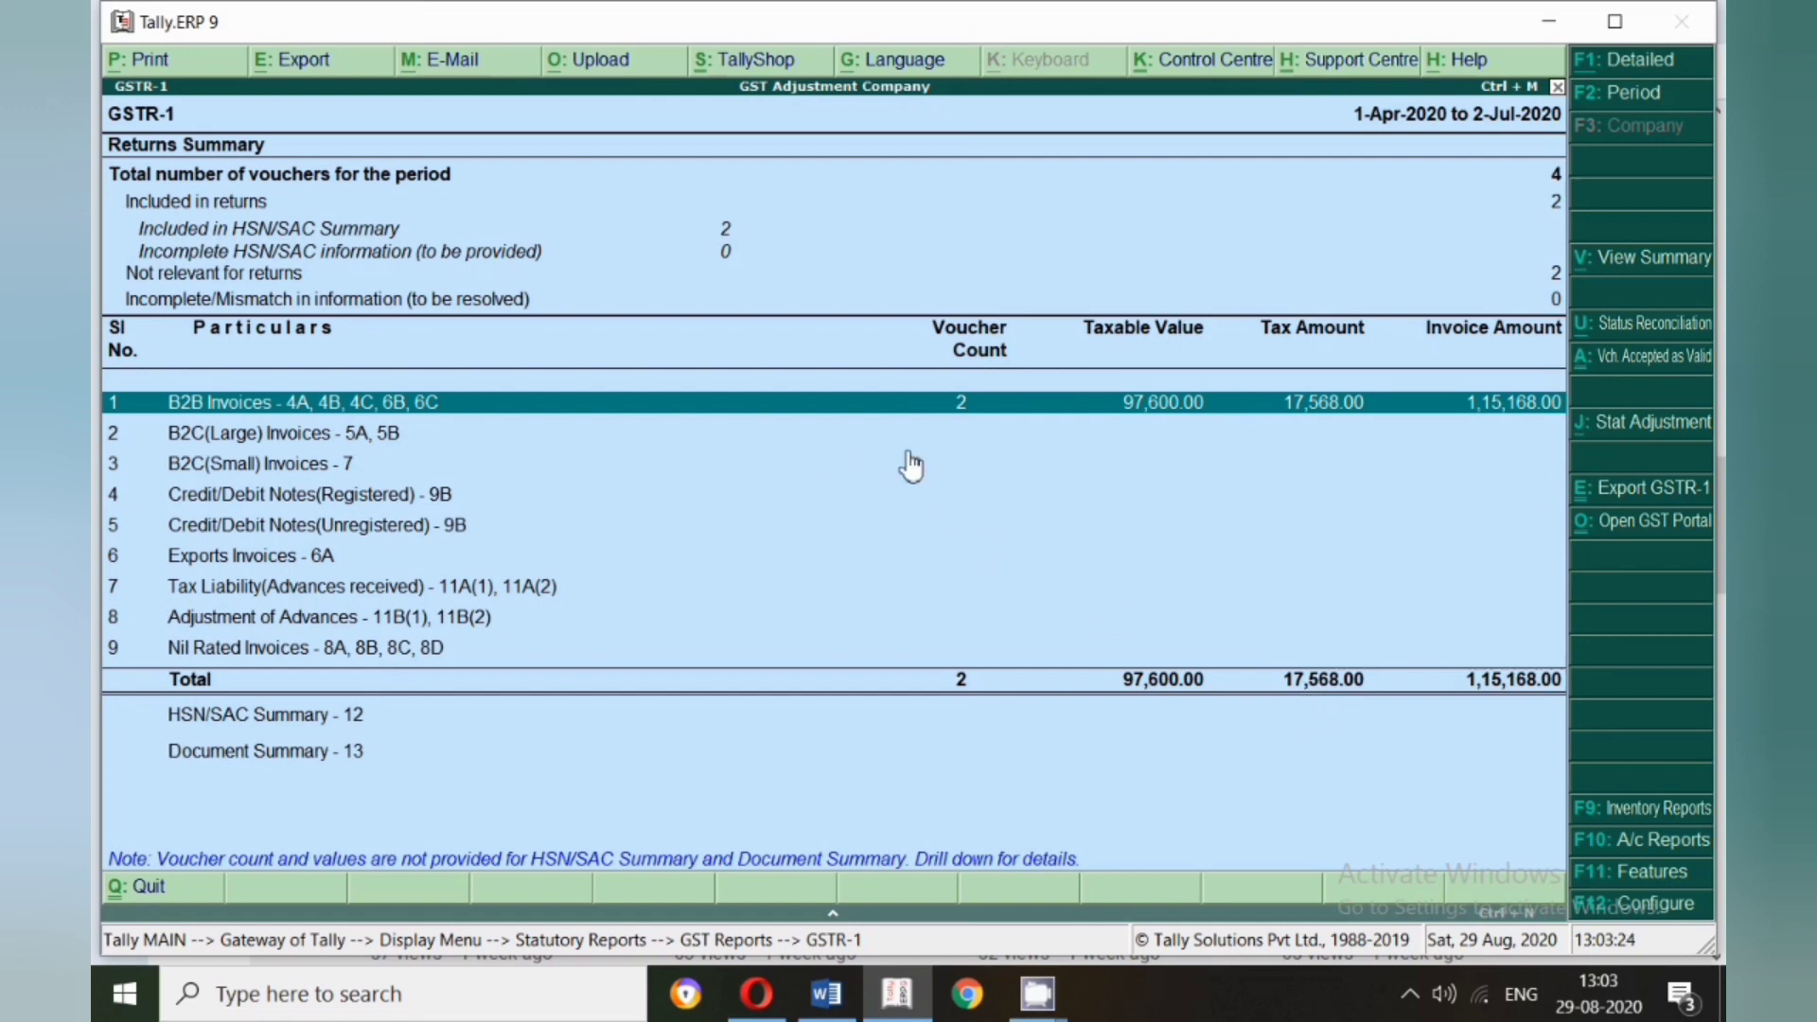
- Leave GSTR-1, open the GSTR-2 report for 1-Apr-2020 to 2-Jul-2020, and select its B2B Invoices row
{"action": "key", "text": "Escape"}
{"action": "key", "text": "Down"}
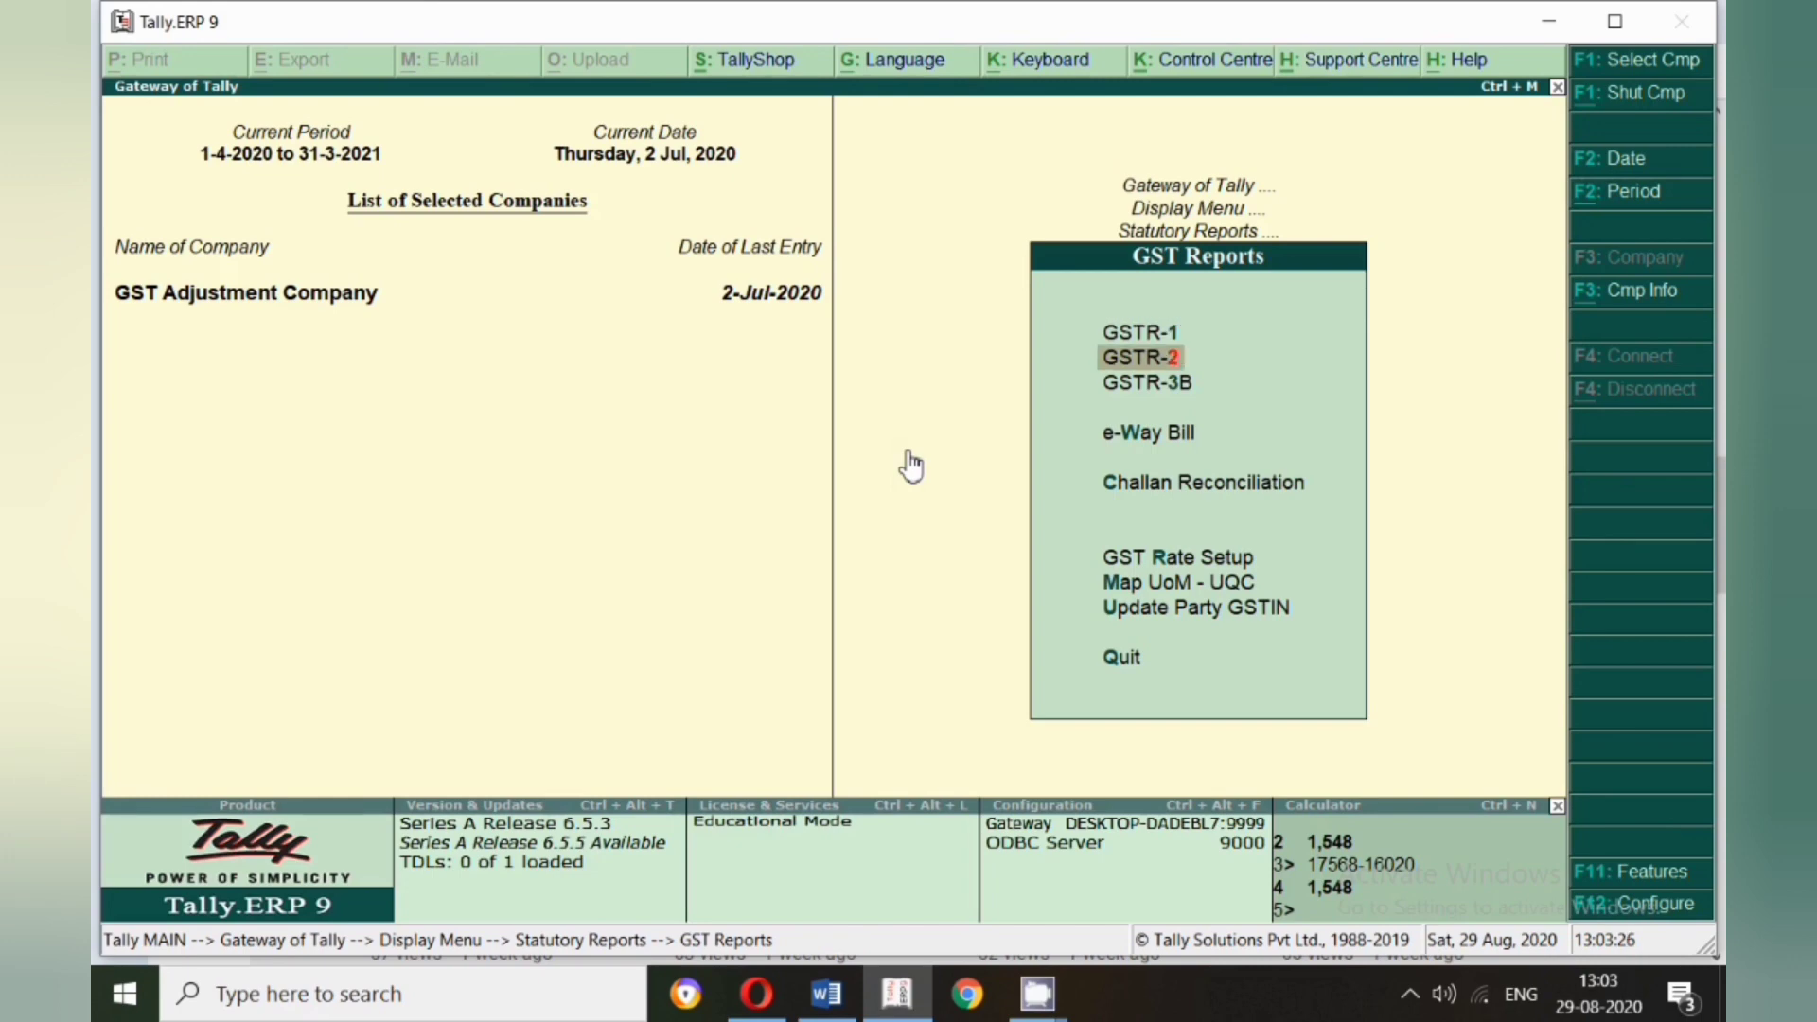
{"action": "key", "text": "Return"}
{"action": "key", "text": "F2"}
{"action": "key", "text": "Return"}
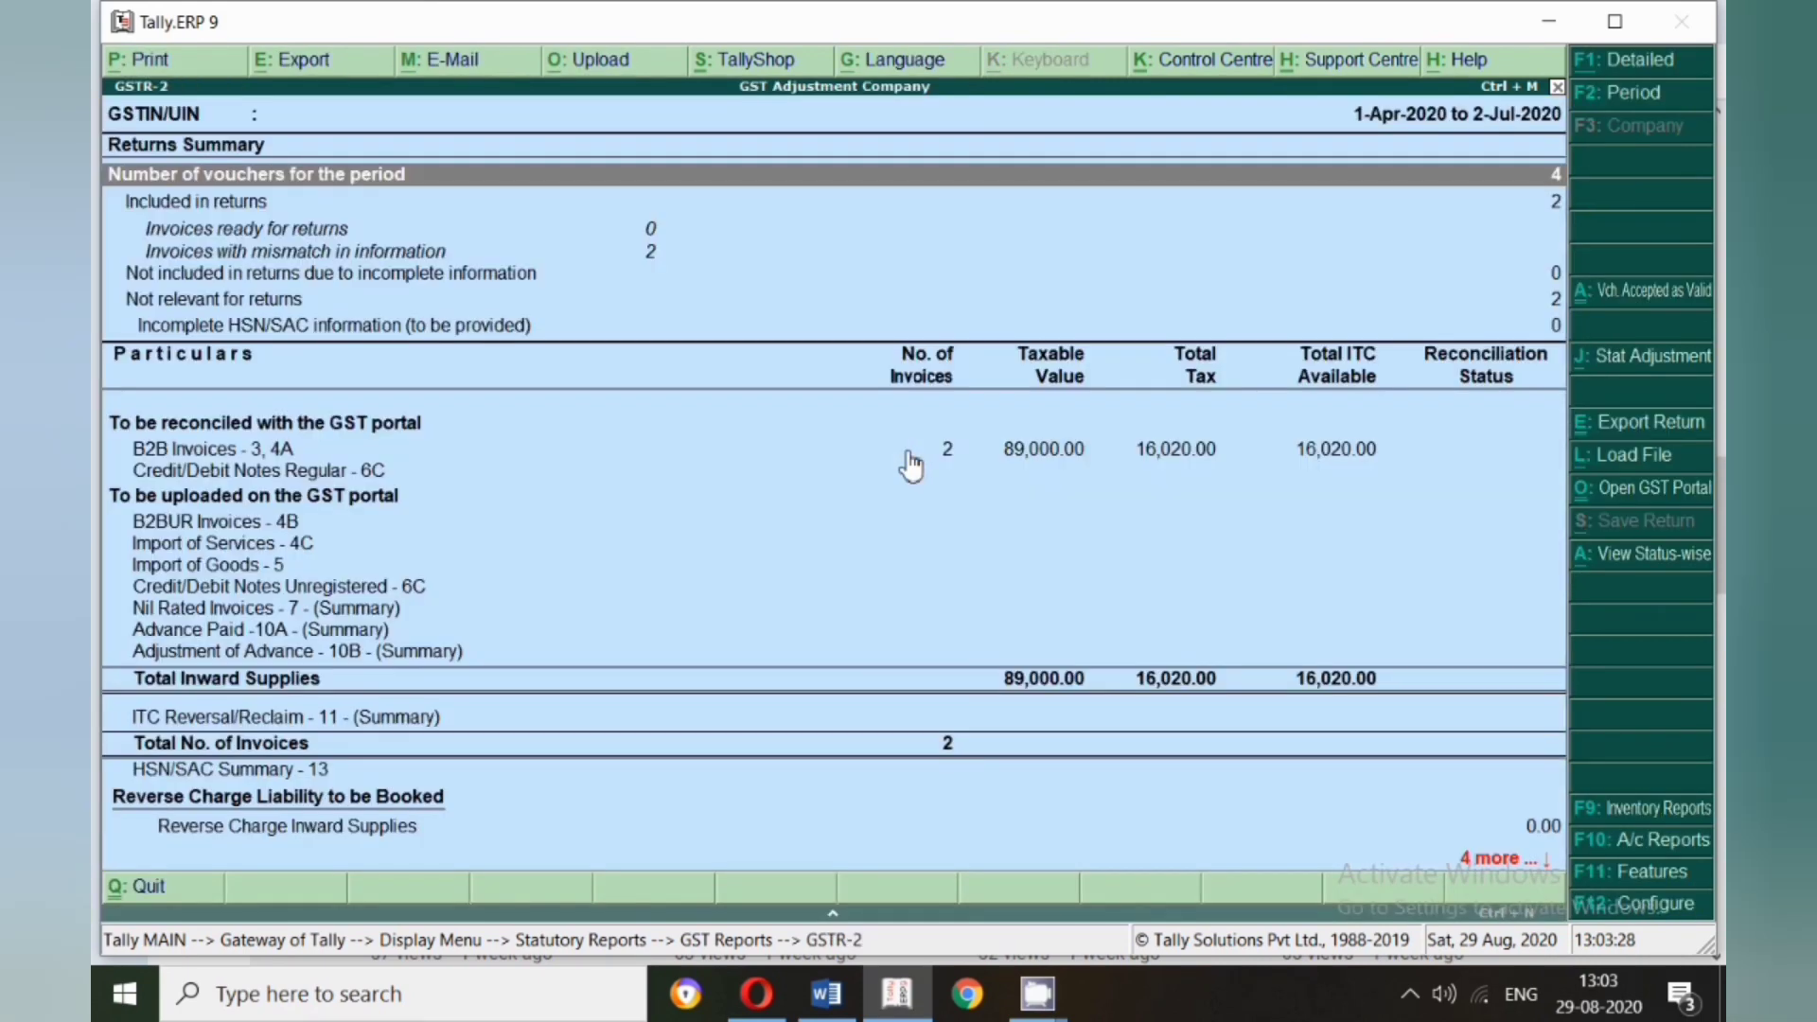
{"action": "left_click", "coordinate": [952, 450]}
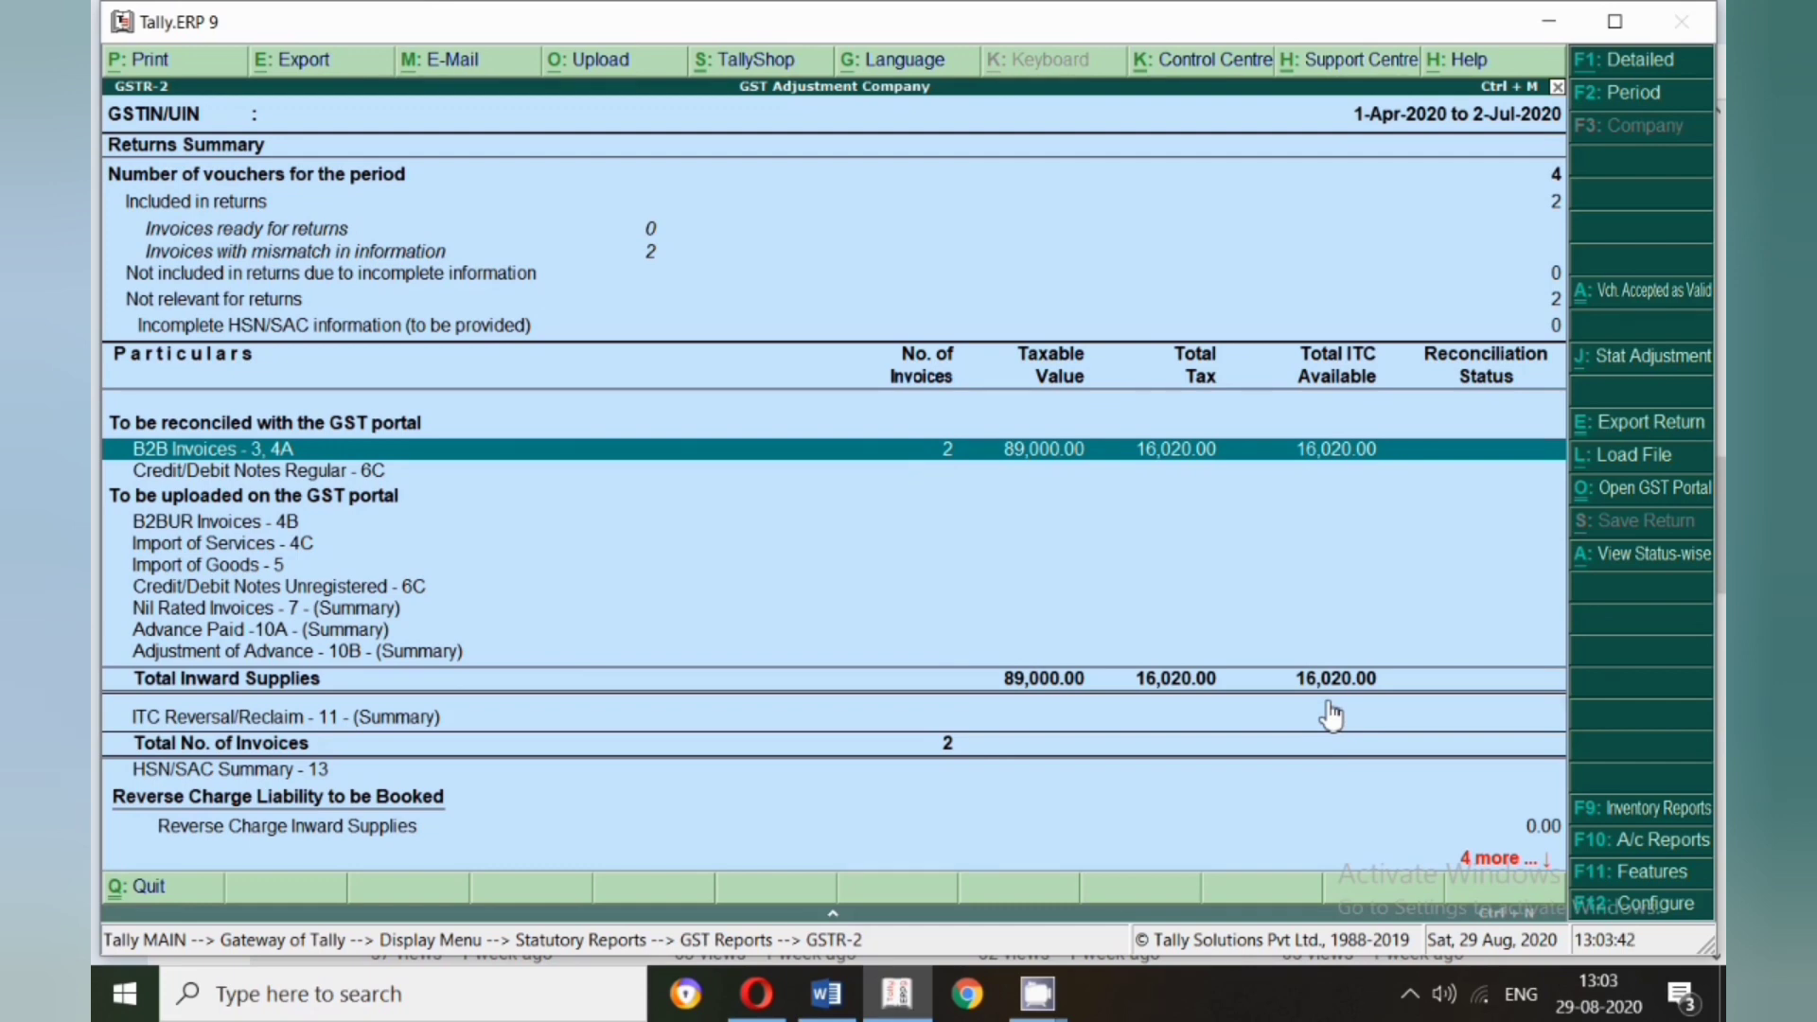
- Leave GSTR-2 and open the GSTR-3B report for the period 1-Apr-2020 to 2-Jul-2020
{"action": "key", "text": "Escape"}
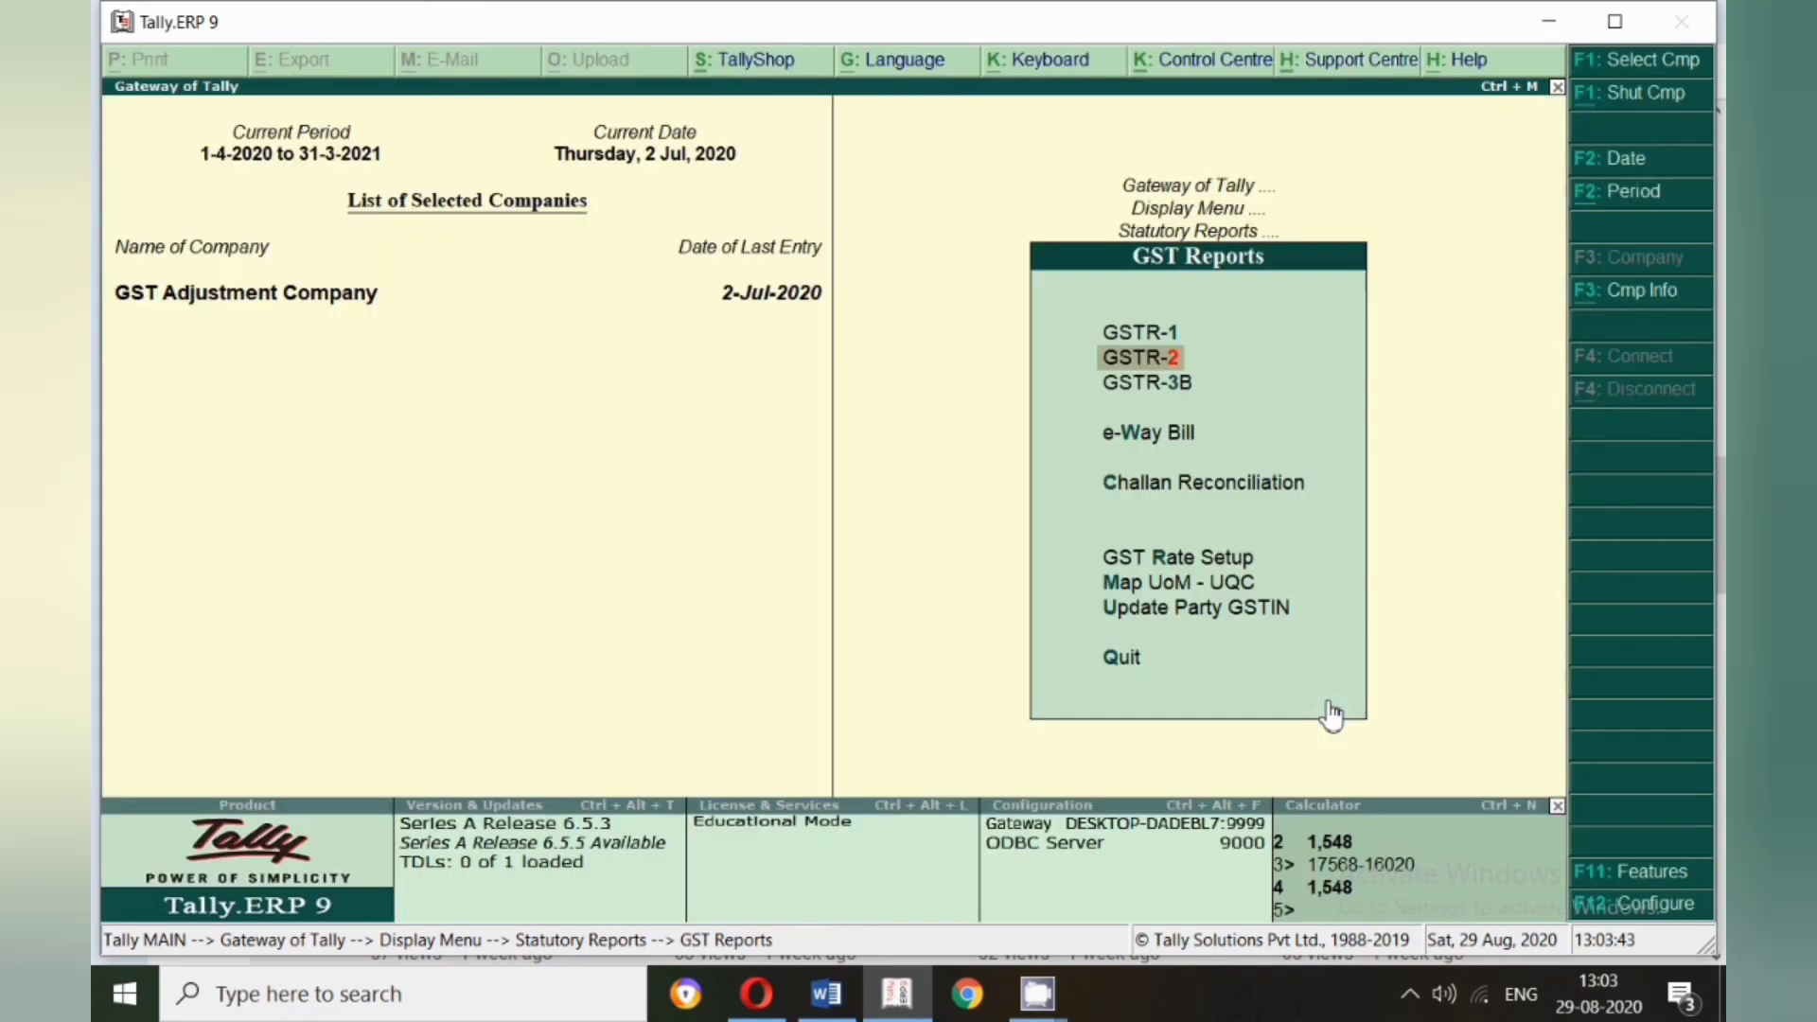
{"action": "left_click", "coordinate": [1178, 399]}
{"action": "key", "text": "F2"}
{"action": "type", "text": "1-4-2020"}
{"action": "key", "text": "Return"}
{"action": "type", "text": "2-7-2020"}
{"action": "key", "text": "Return"}
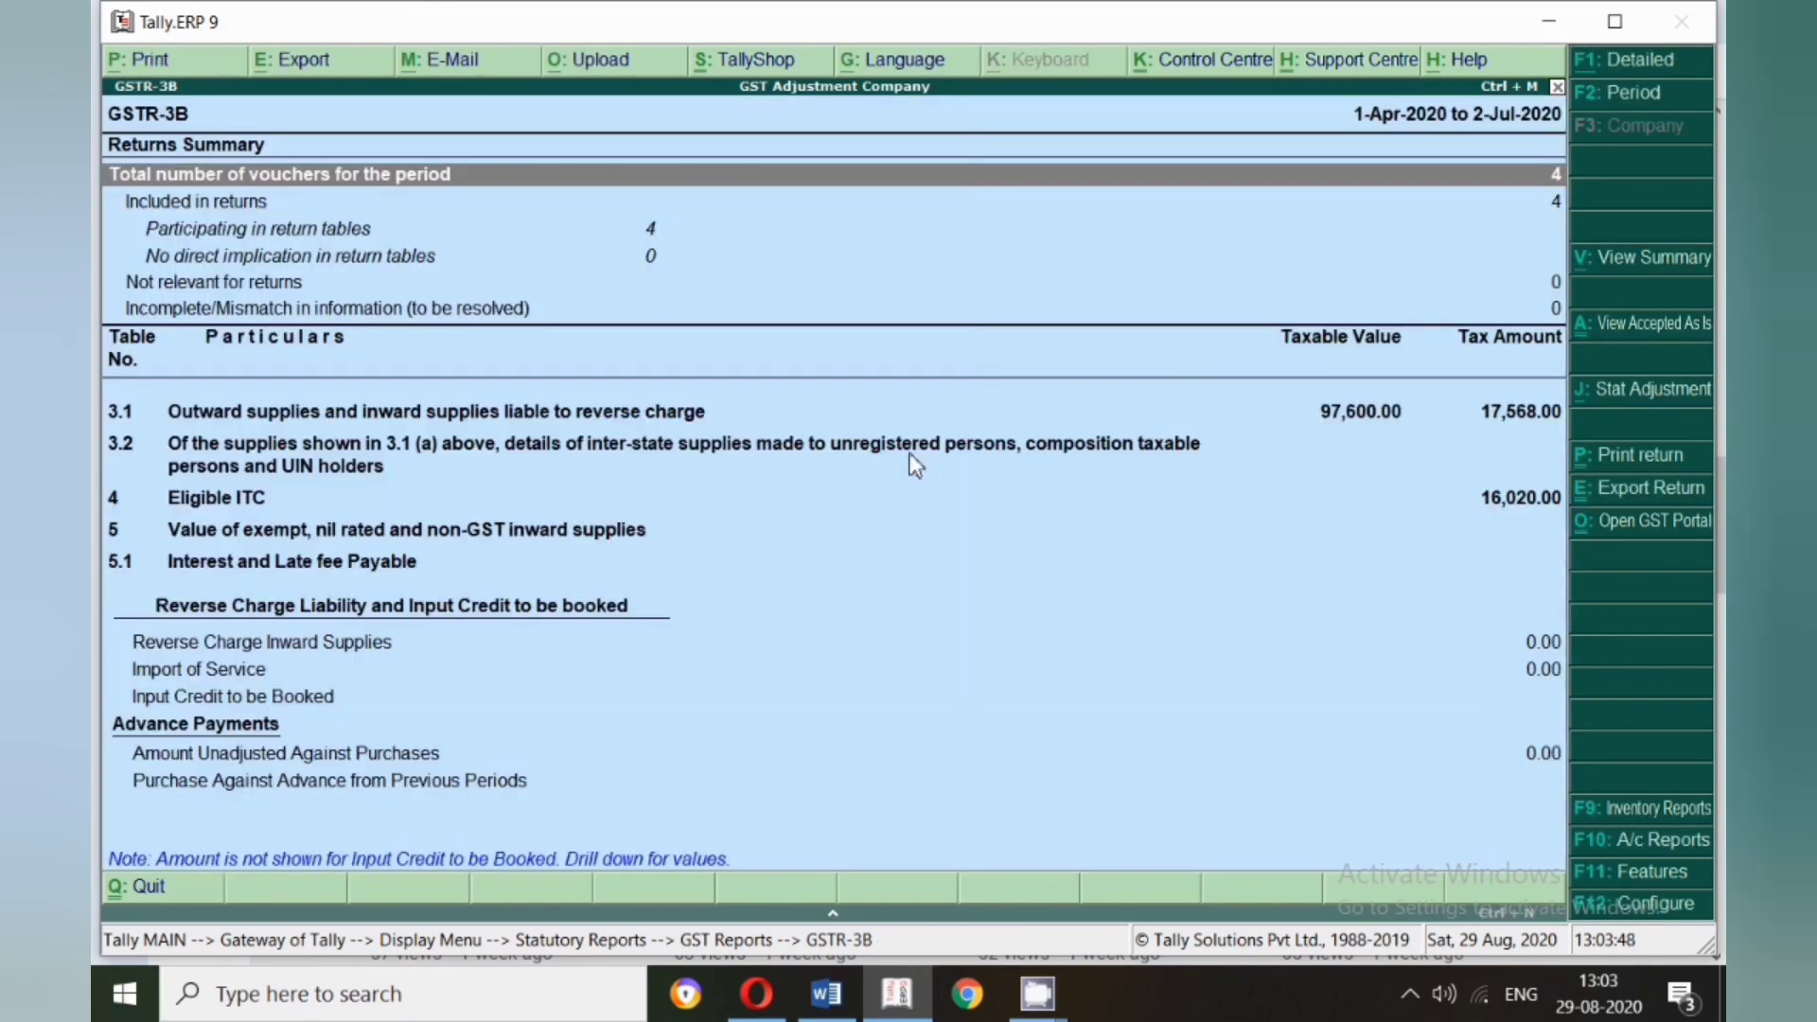
- Show GSTR-3B in detailed view and examine the outward supplies row 3.1 and the Eligible ITC row
{"action": "left_click", "coordinate": [1639, 67]}
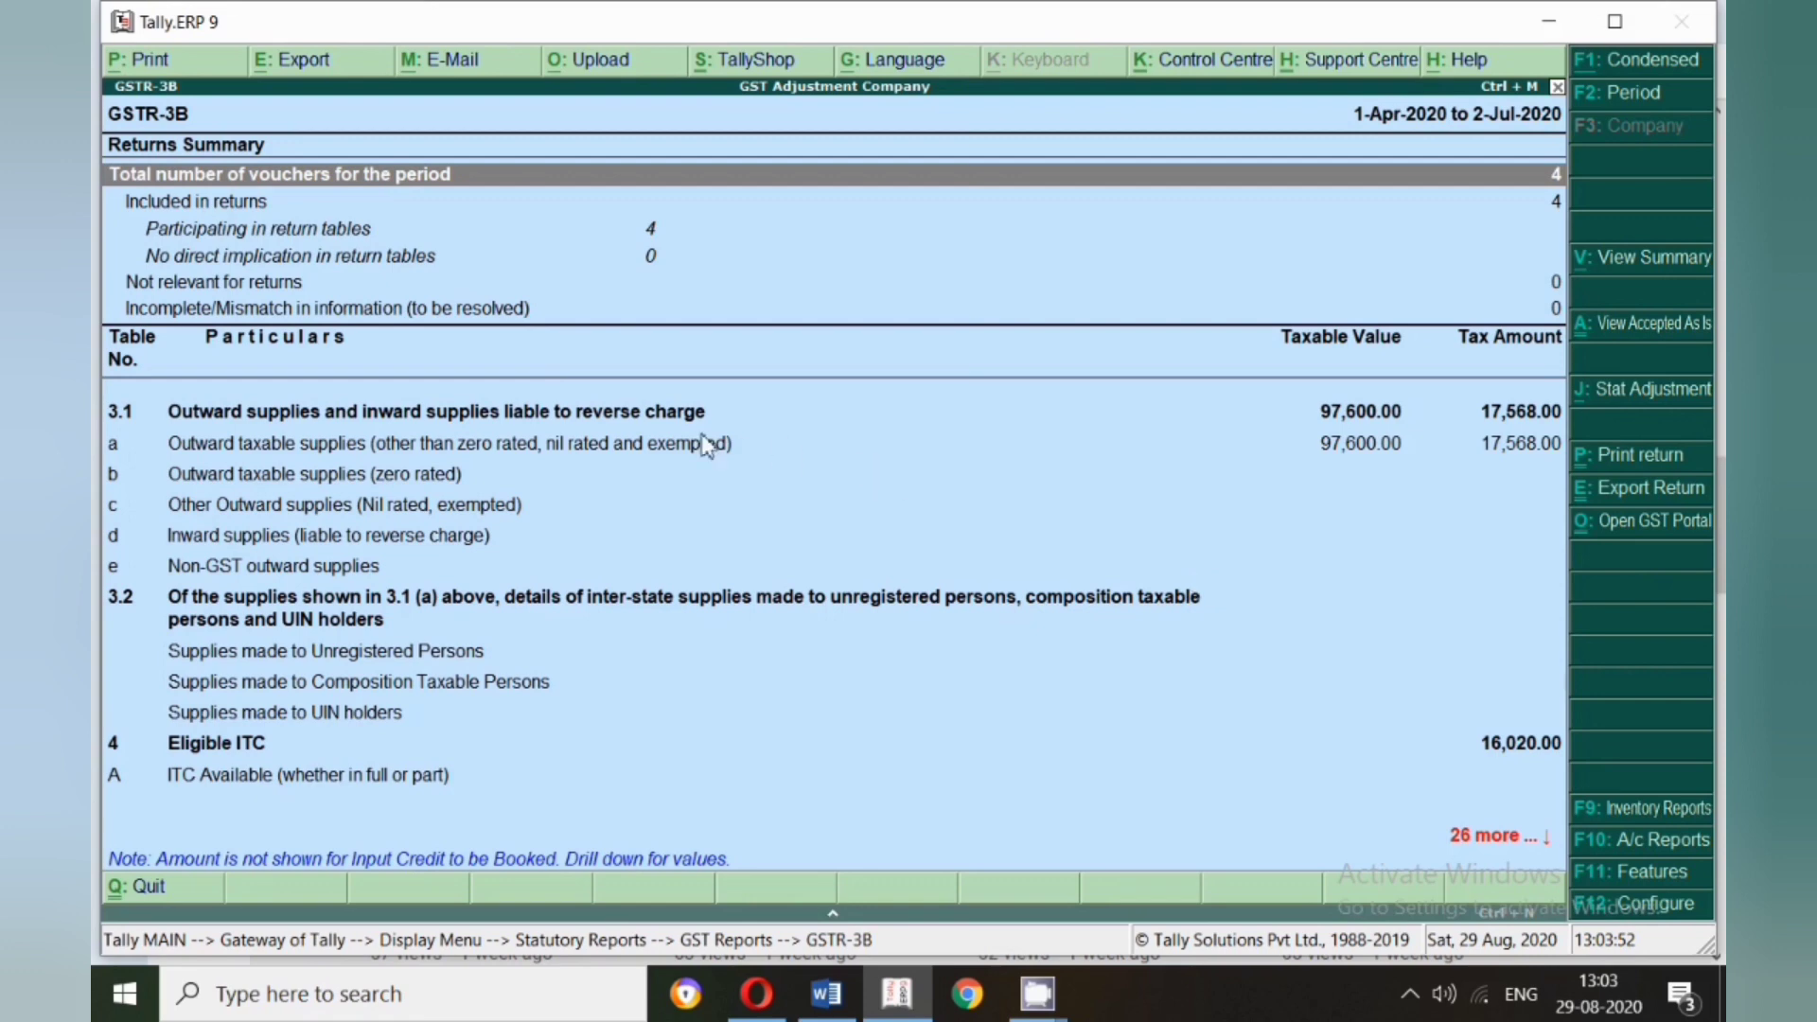
{"action": "left_click", "coordinate": [526, 422]}
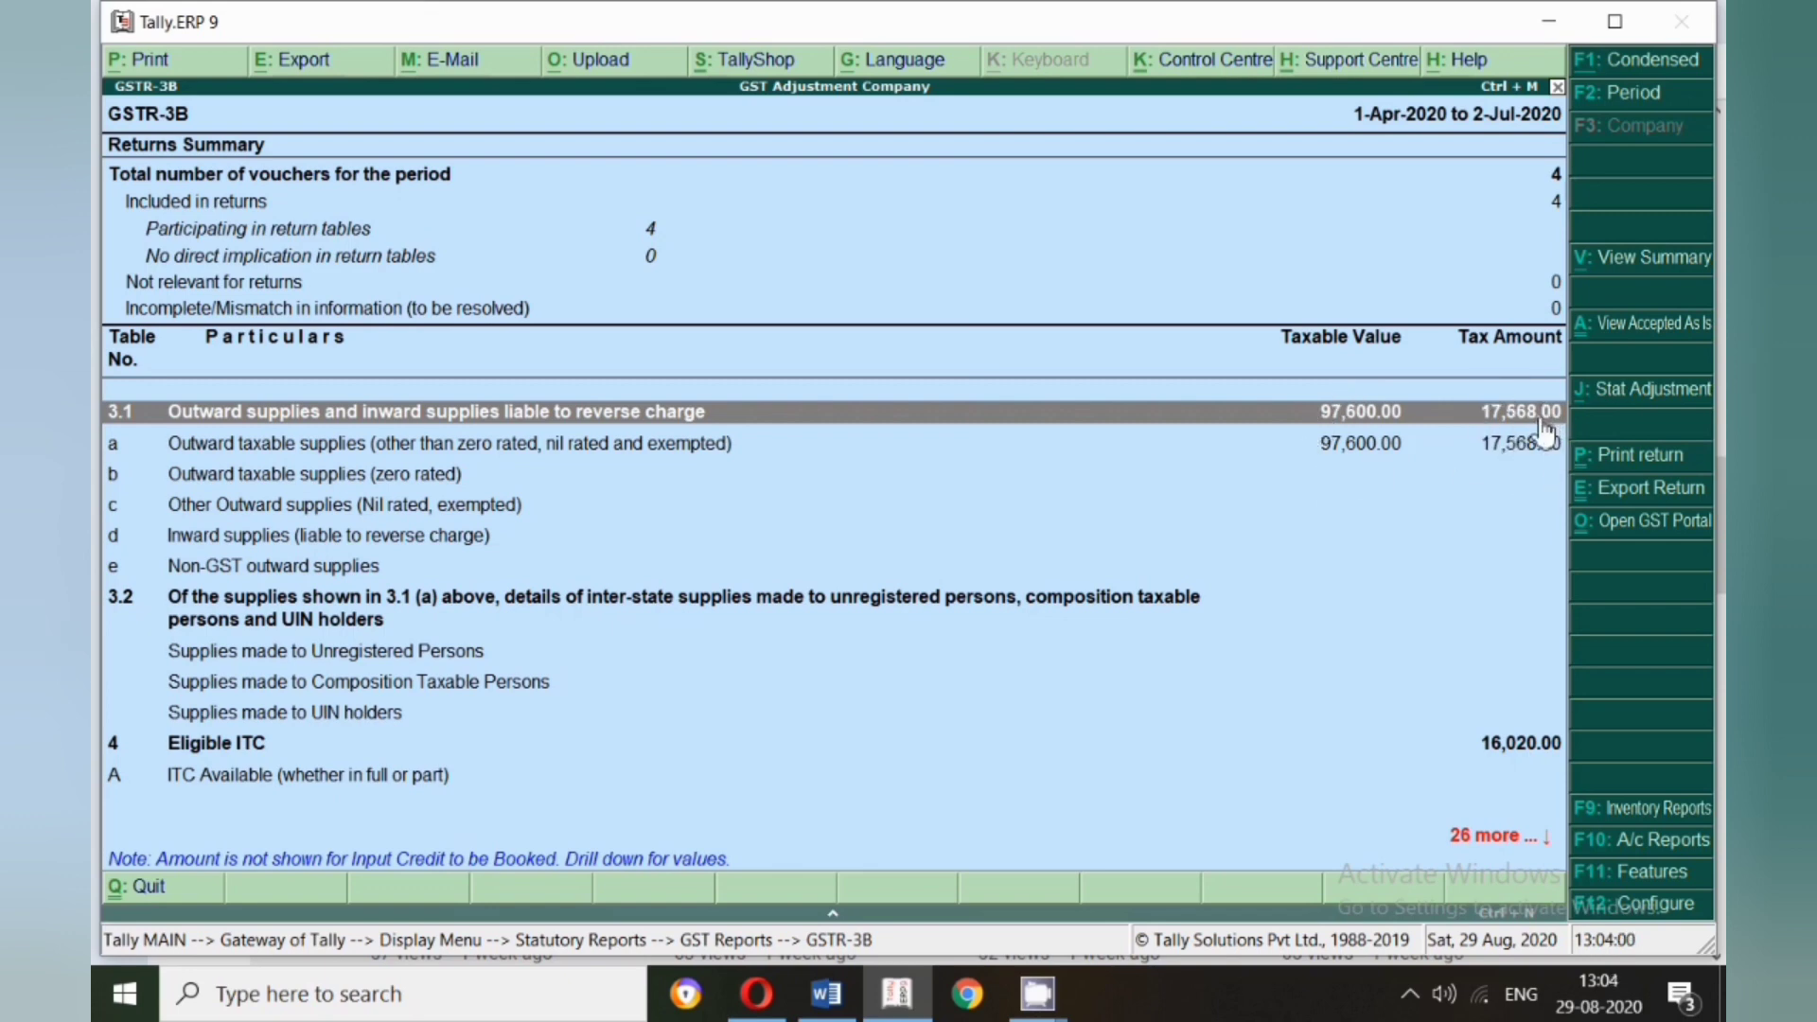
{"action": "left_click", "coordinate": [225, 748]}
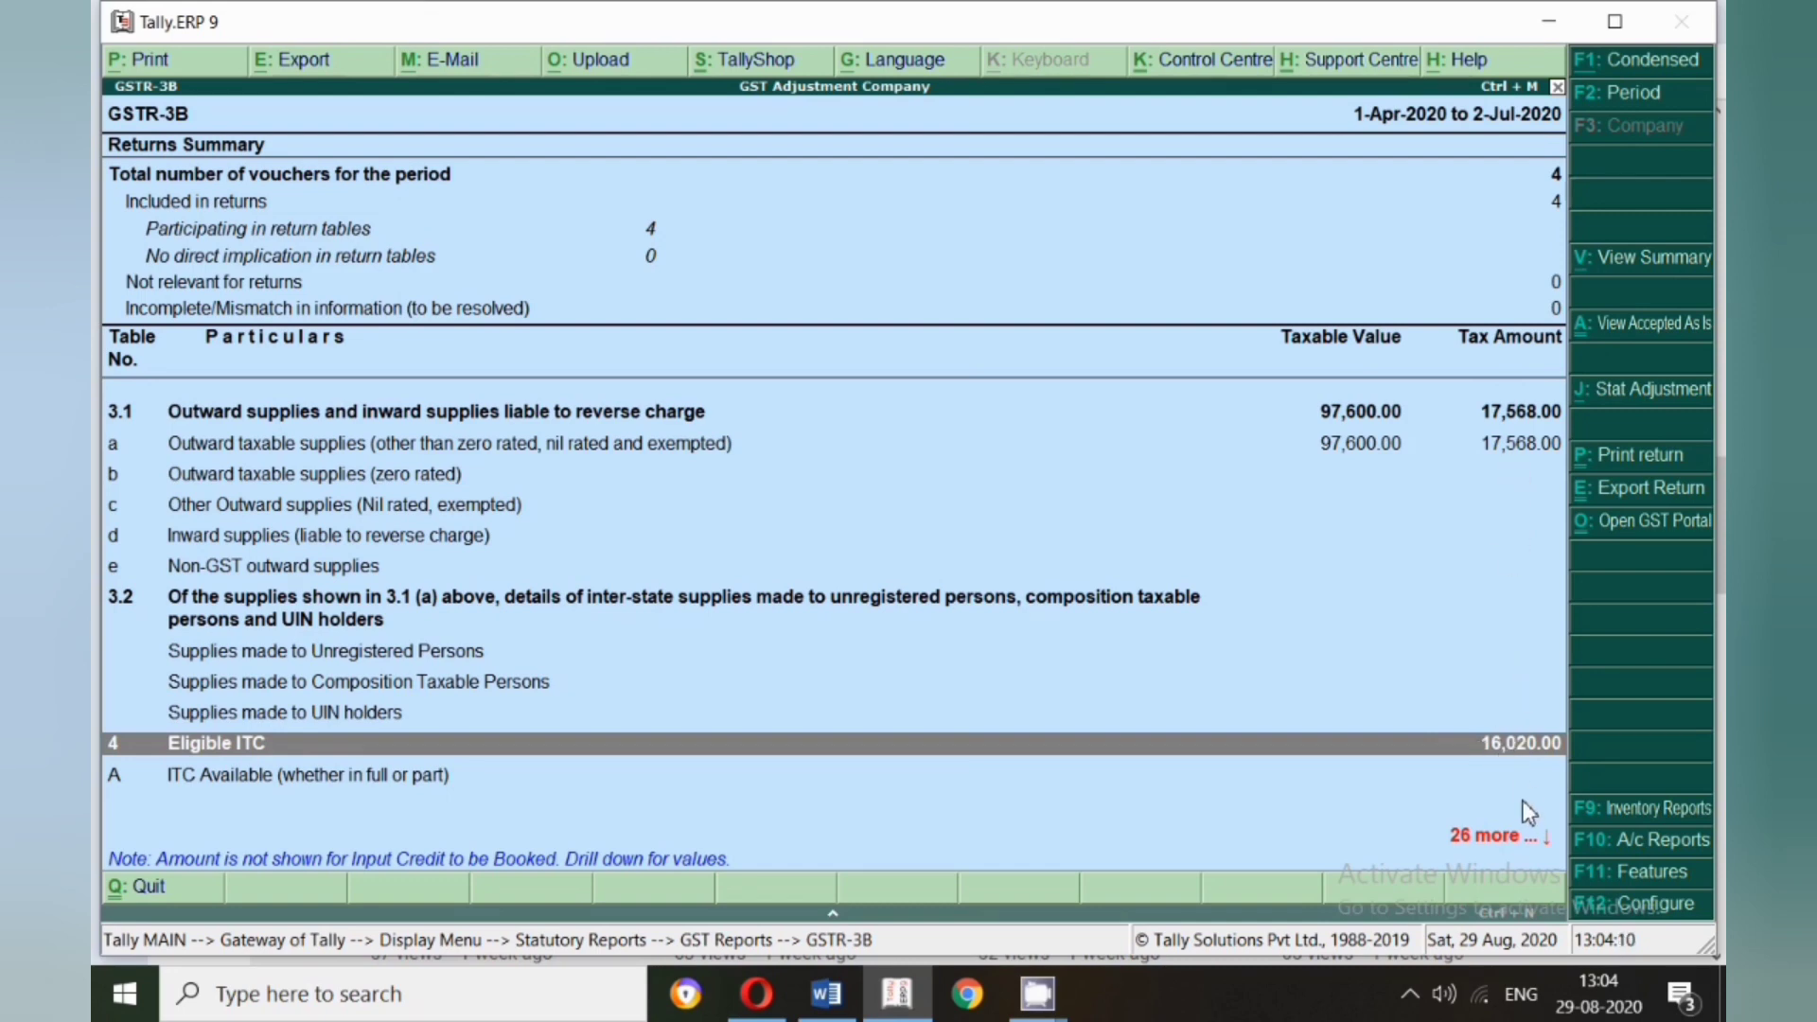
{"action": "key", "text": "ctrl+n"}
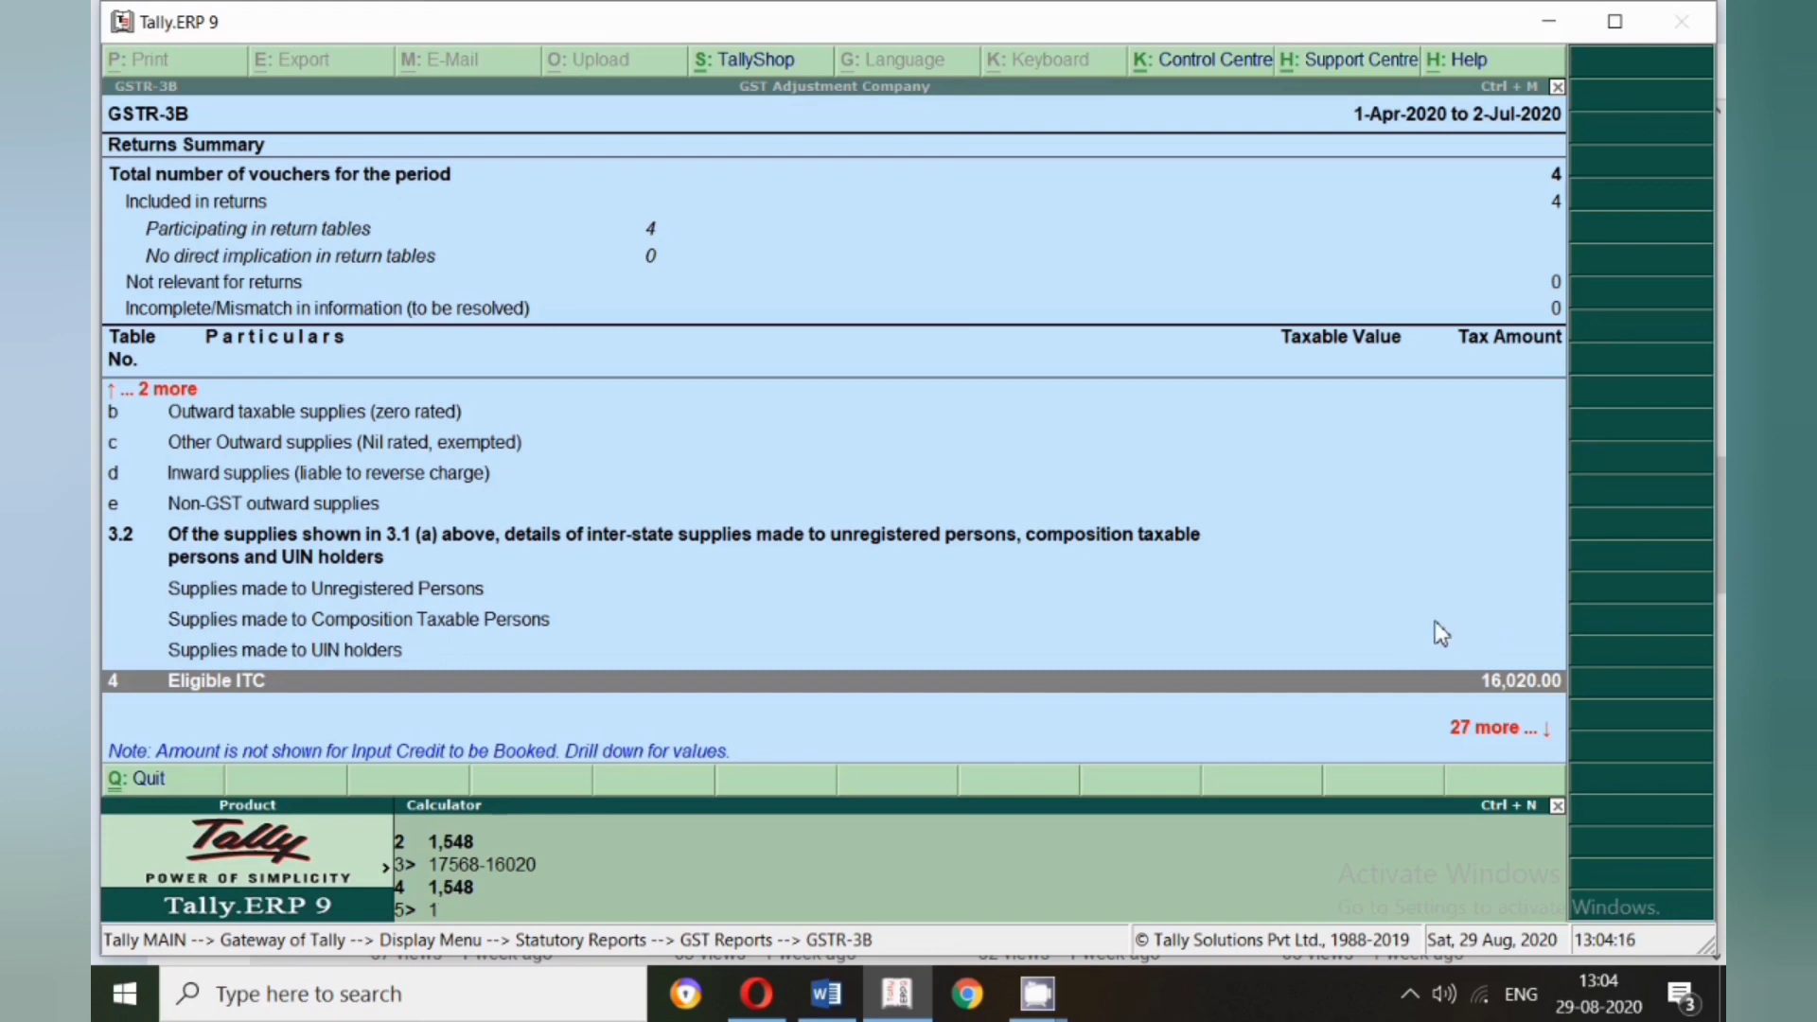
{"action": "type", "text": "17568-16020"}
{"action": "key", "text": "Return"}
{"action": "left_click", "coordinate": [1556, 807]}
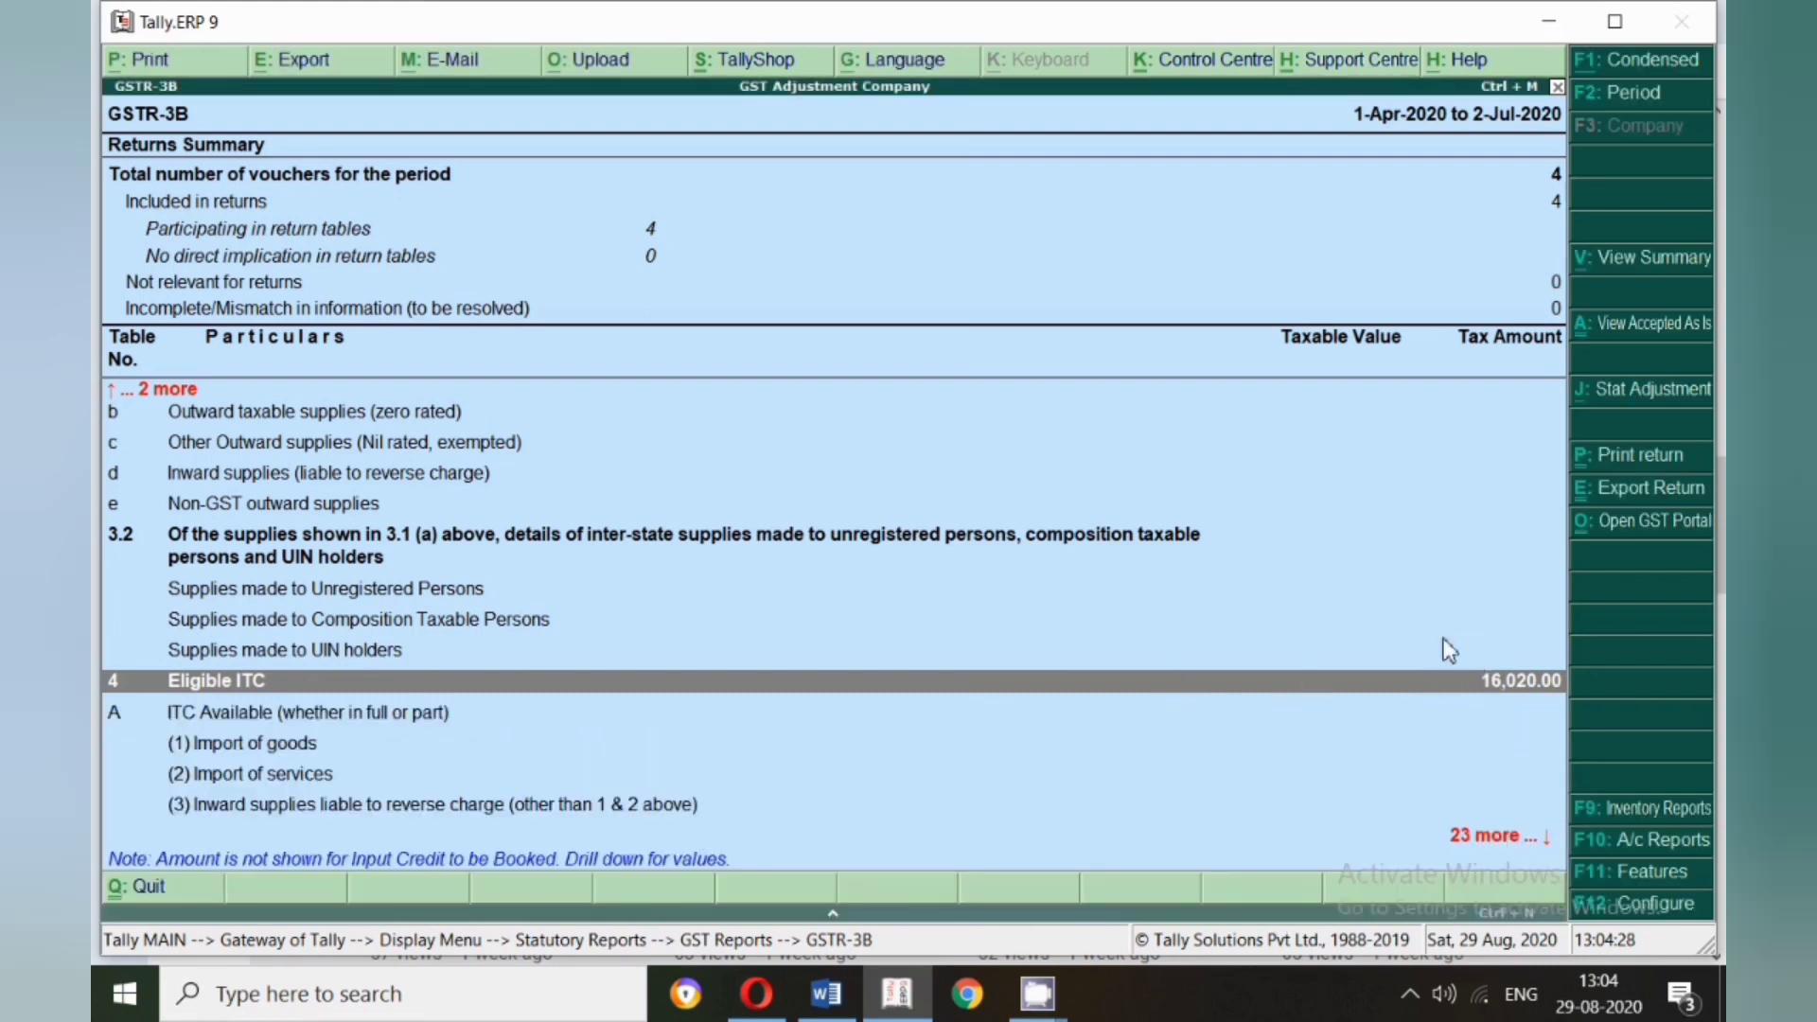
{"action": "key", "text": "Escape"}
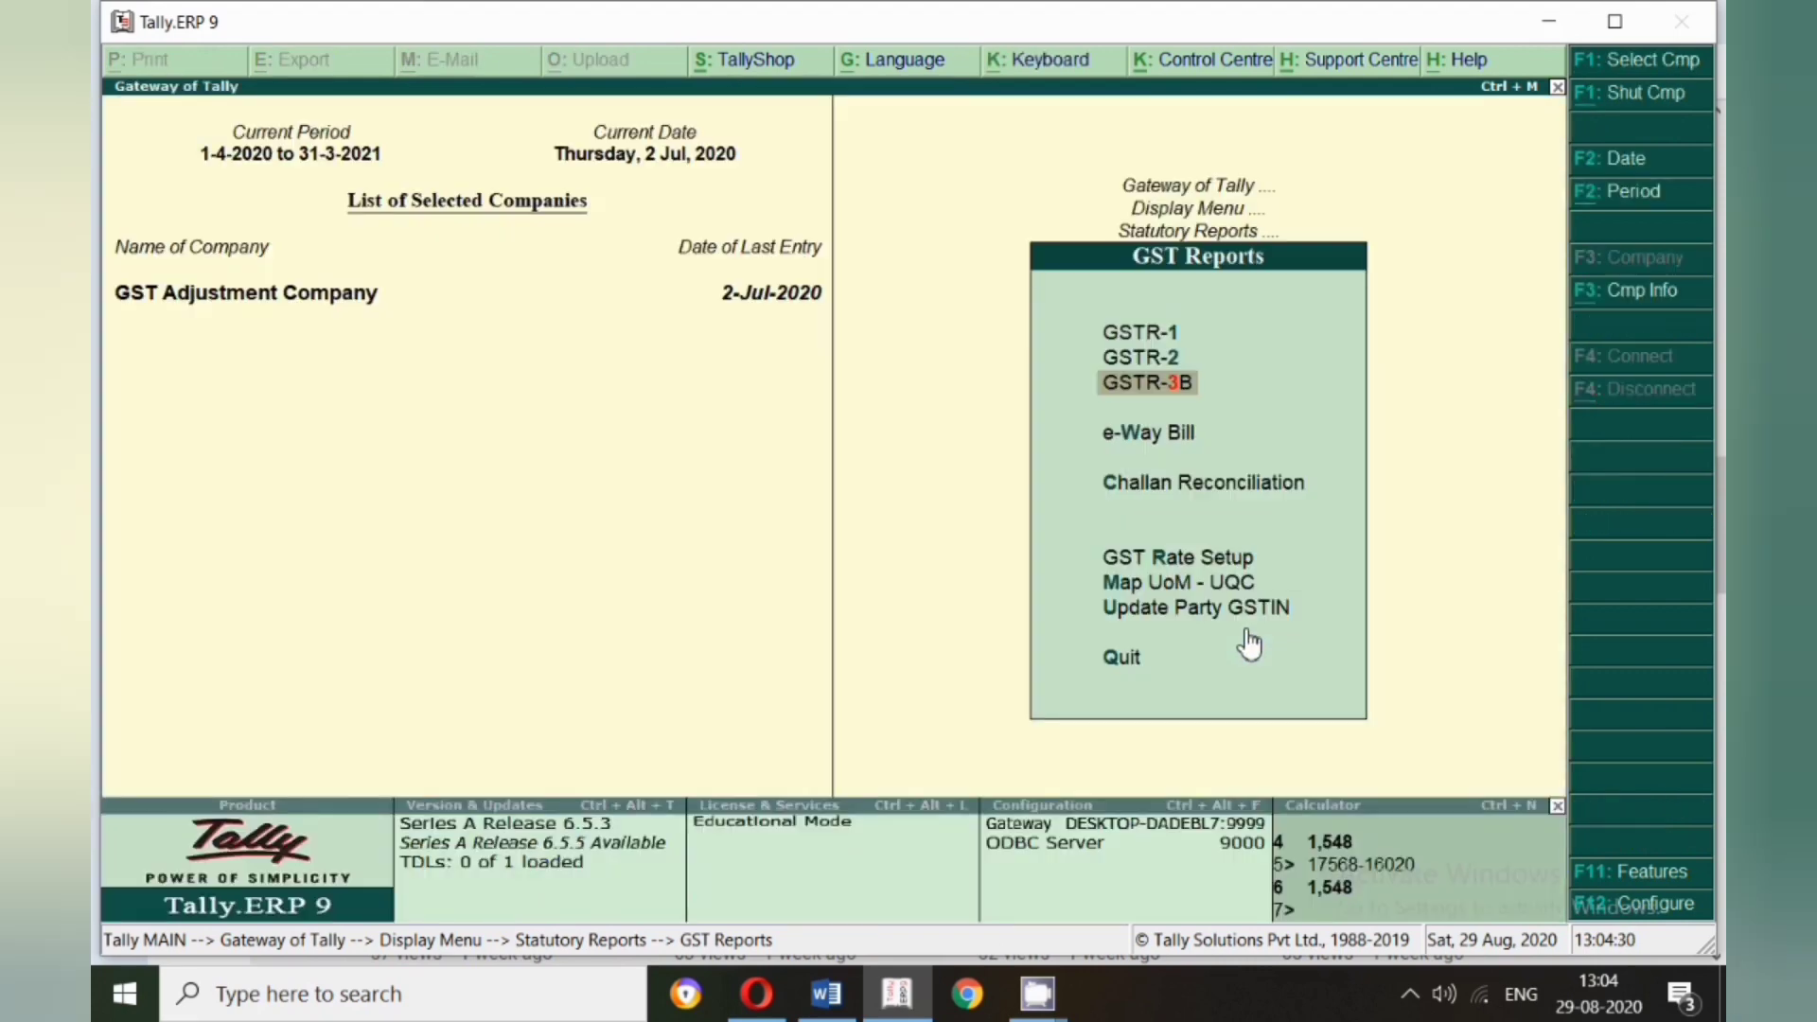
{"action": "key", "text": "Escape"}
{"action": "key", "text": "Escape"}
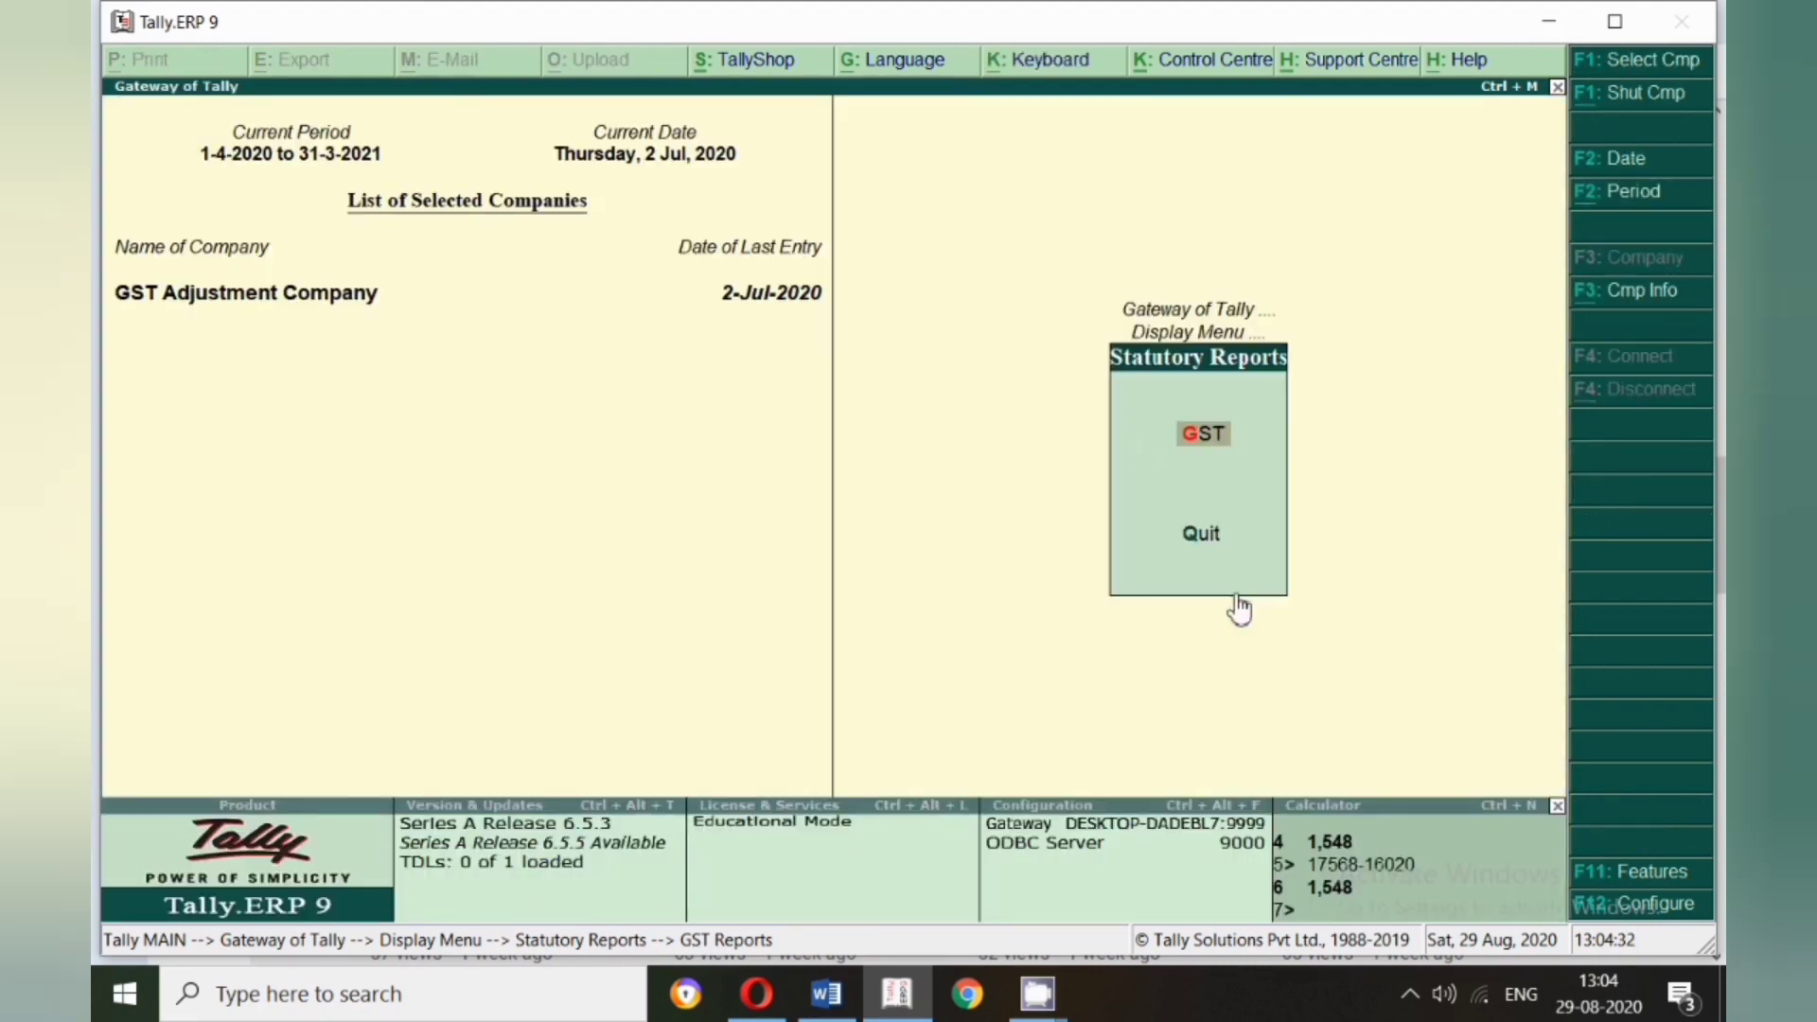
{"action": "key", "text": "Escape"}
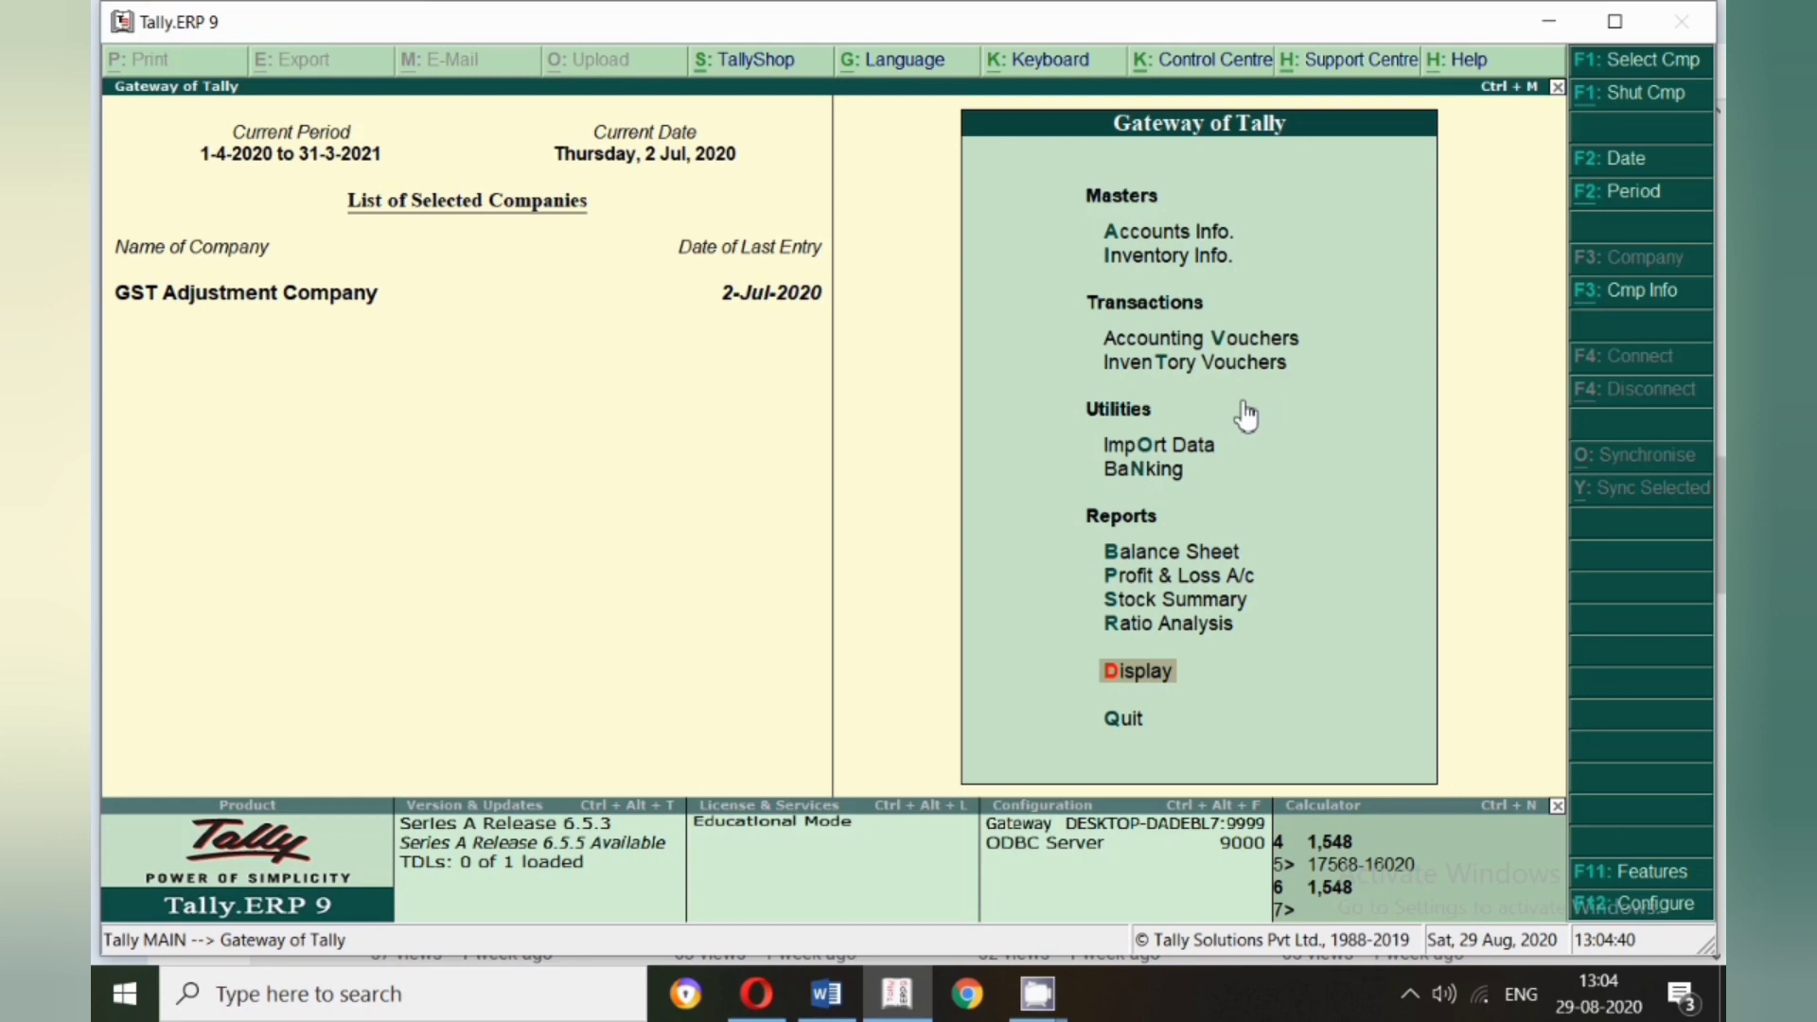
{"action": "key", "text": "v"}
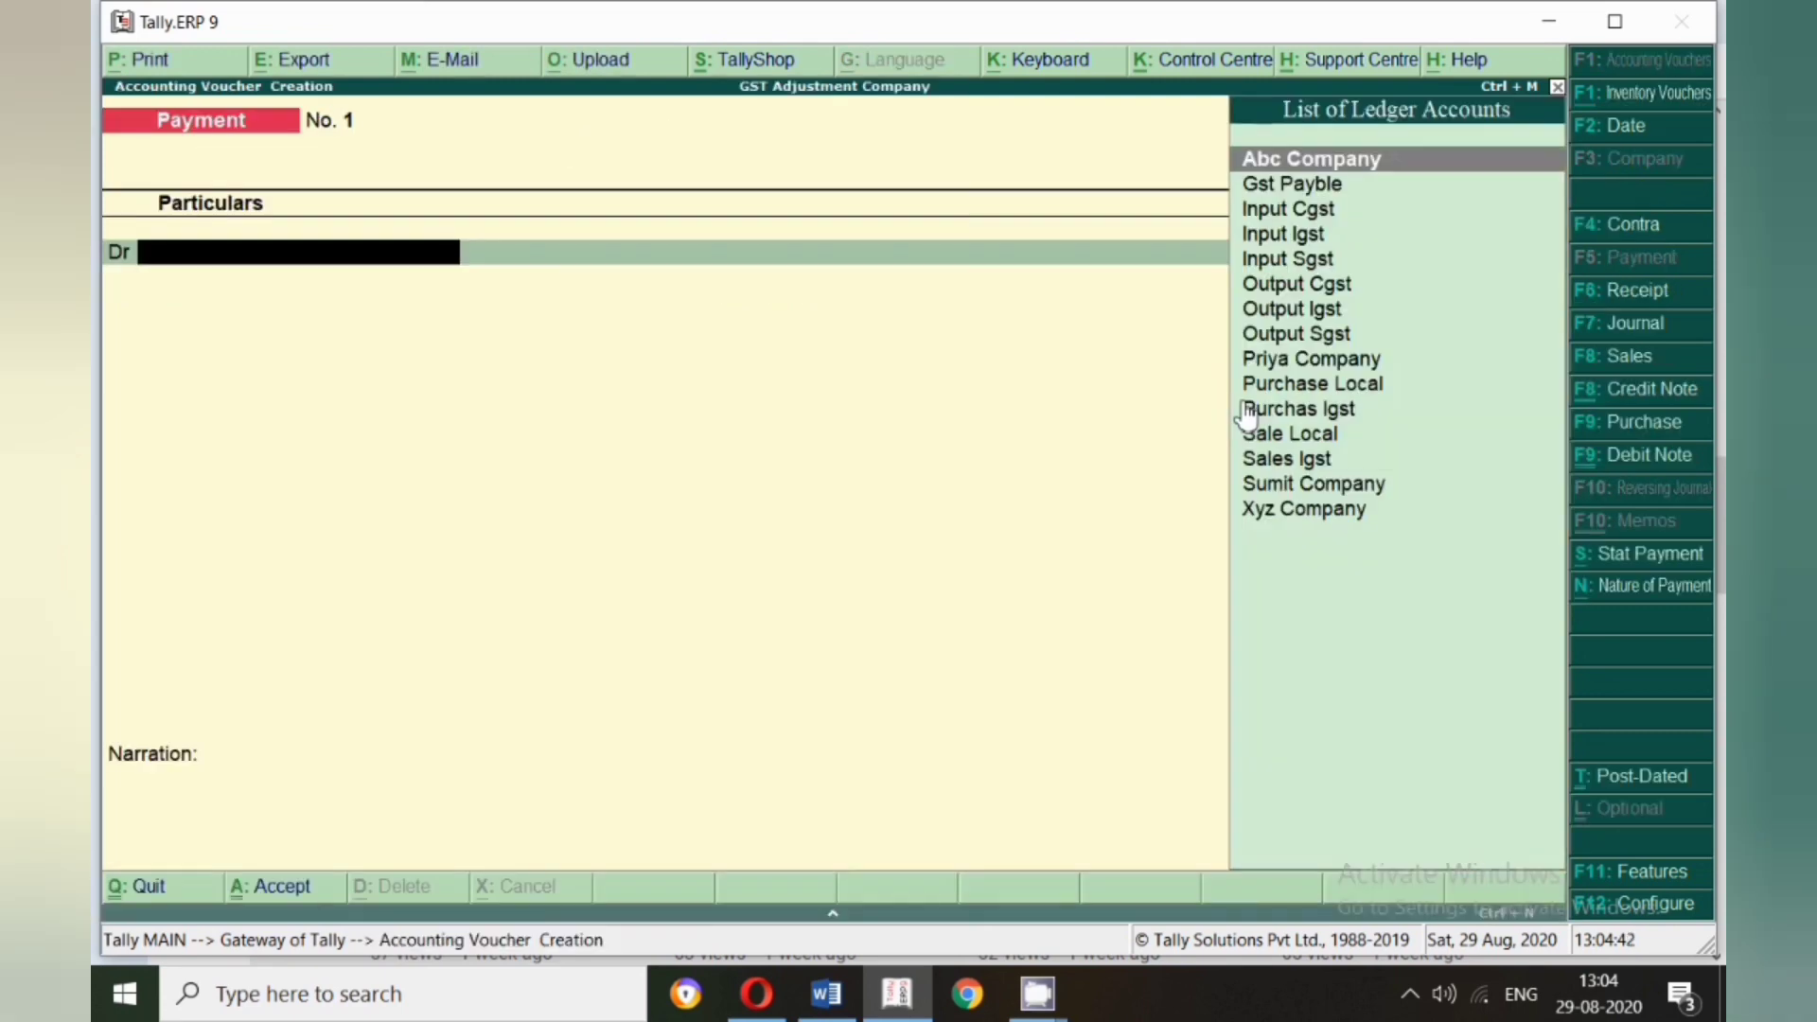
{"action": "left_click", "coordinate": [1624, 329]}
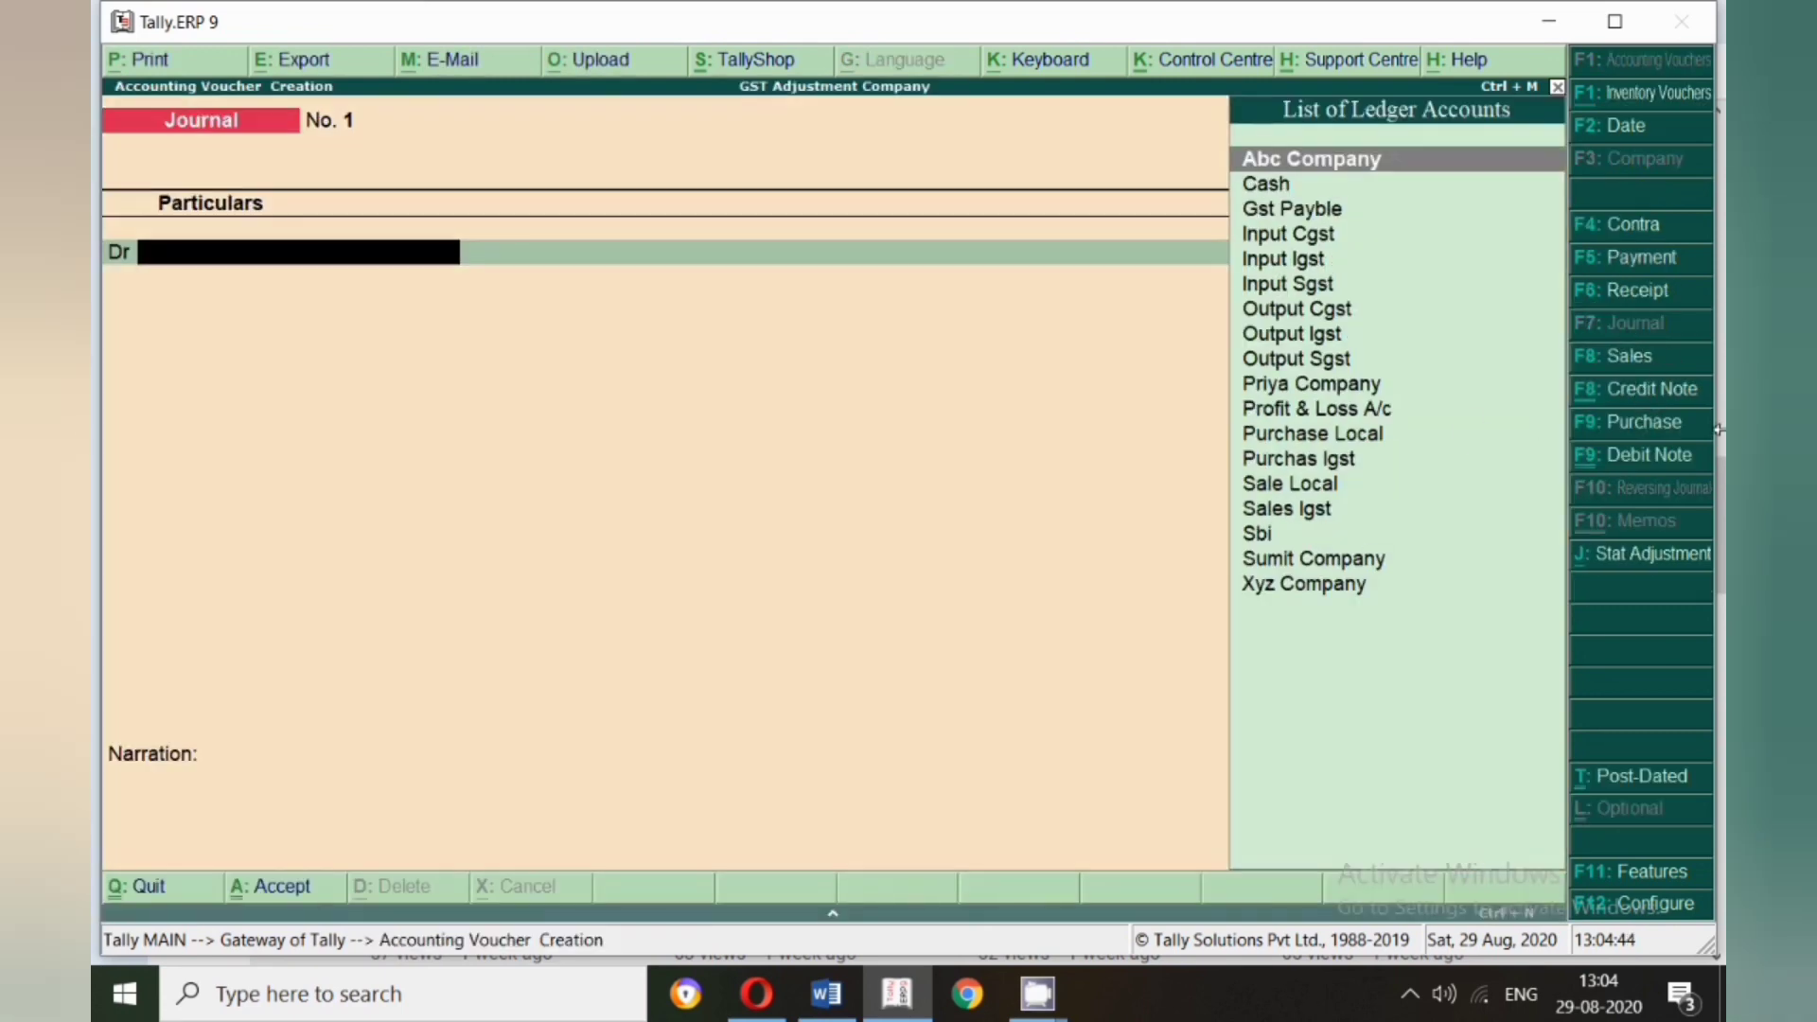
{"action": "key", "text": "F2"}
{"action": "type", "text": "1"}
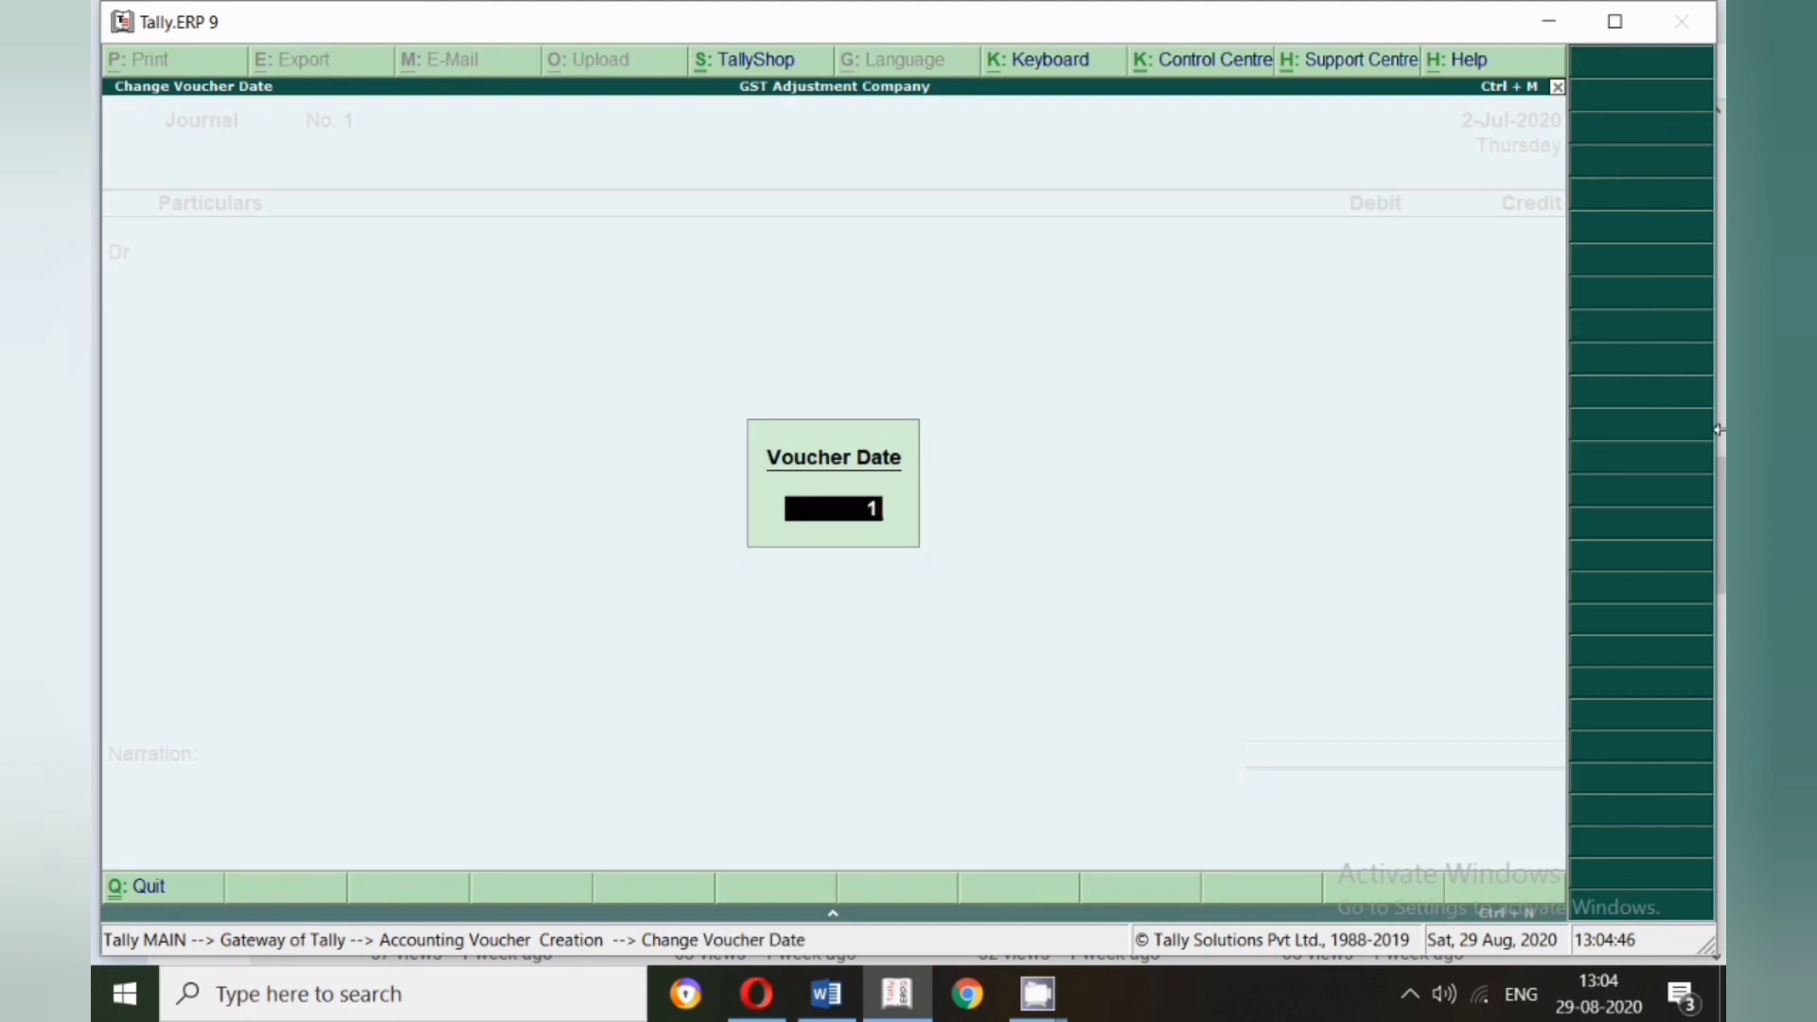
{"action": "type", "text": ".7"}
{"action": "key", "text": "Return"}
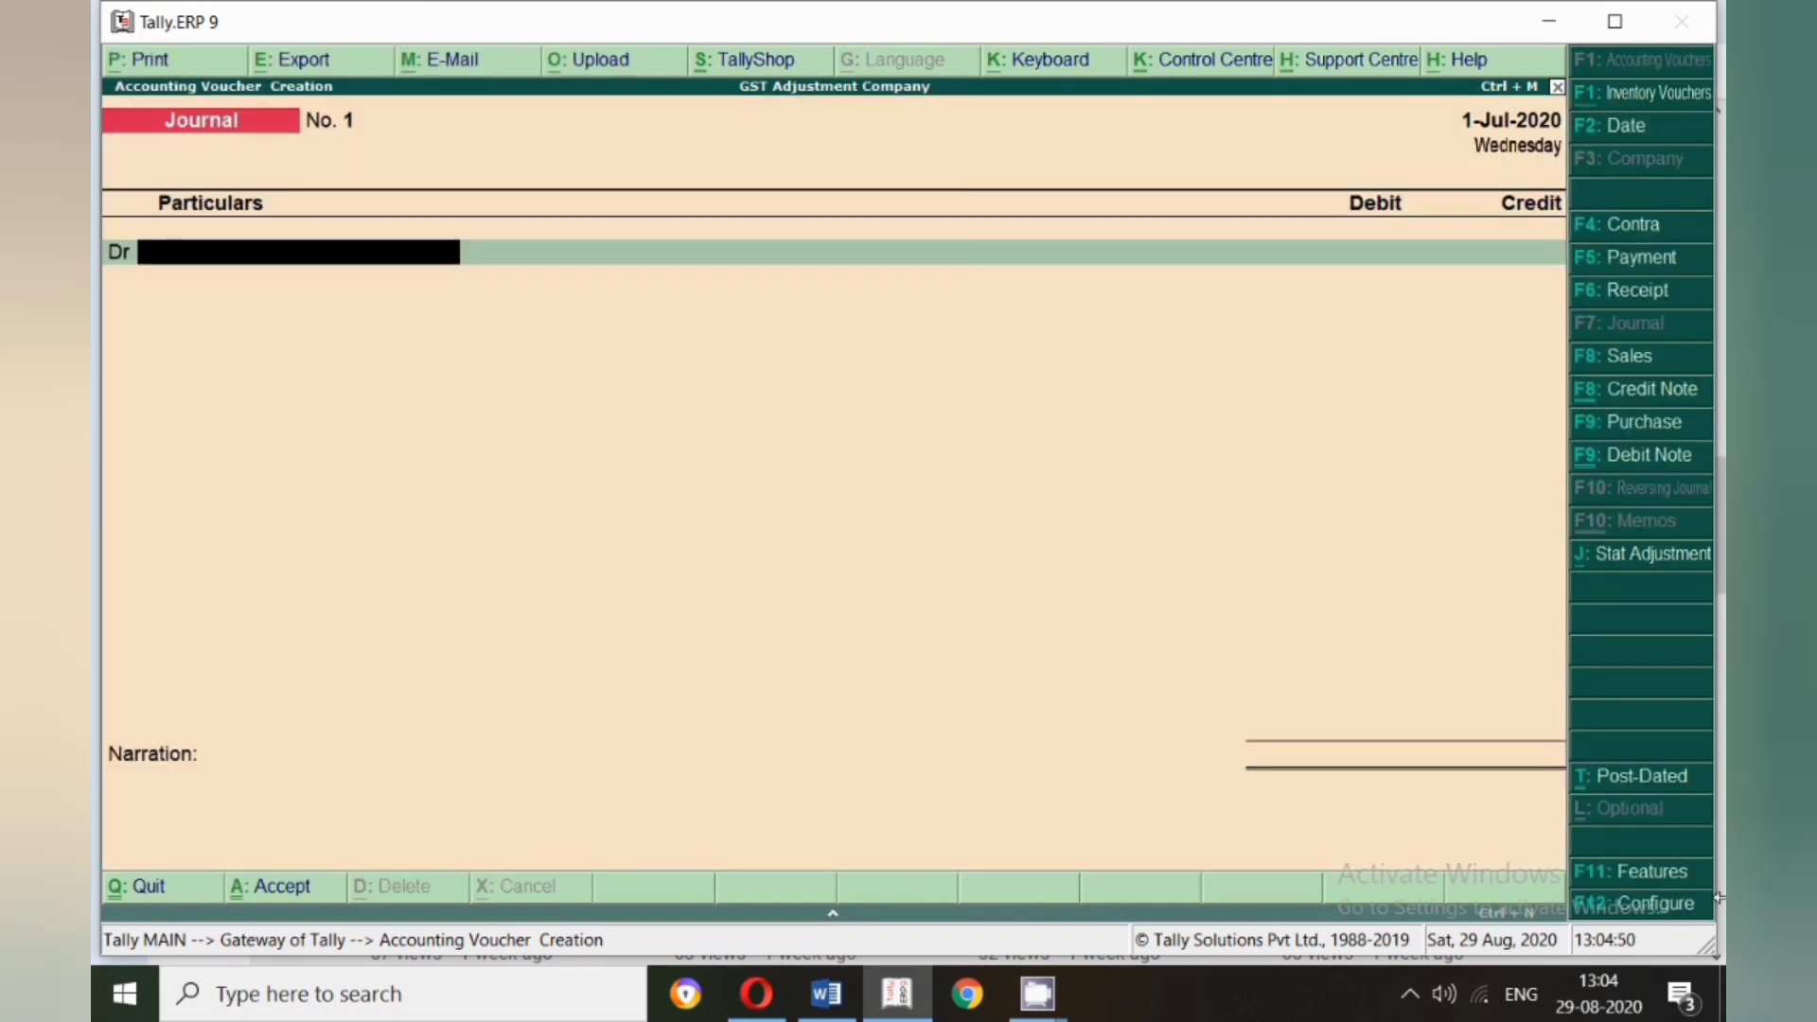
{"action": "type", "text": "Igs"}
{"action": "key", "text": "Down"}
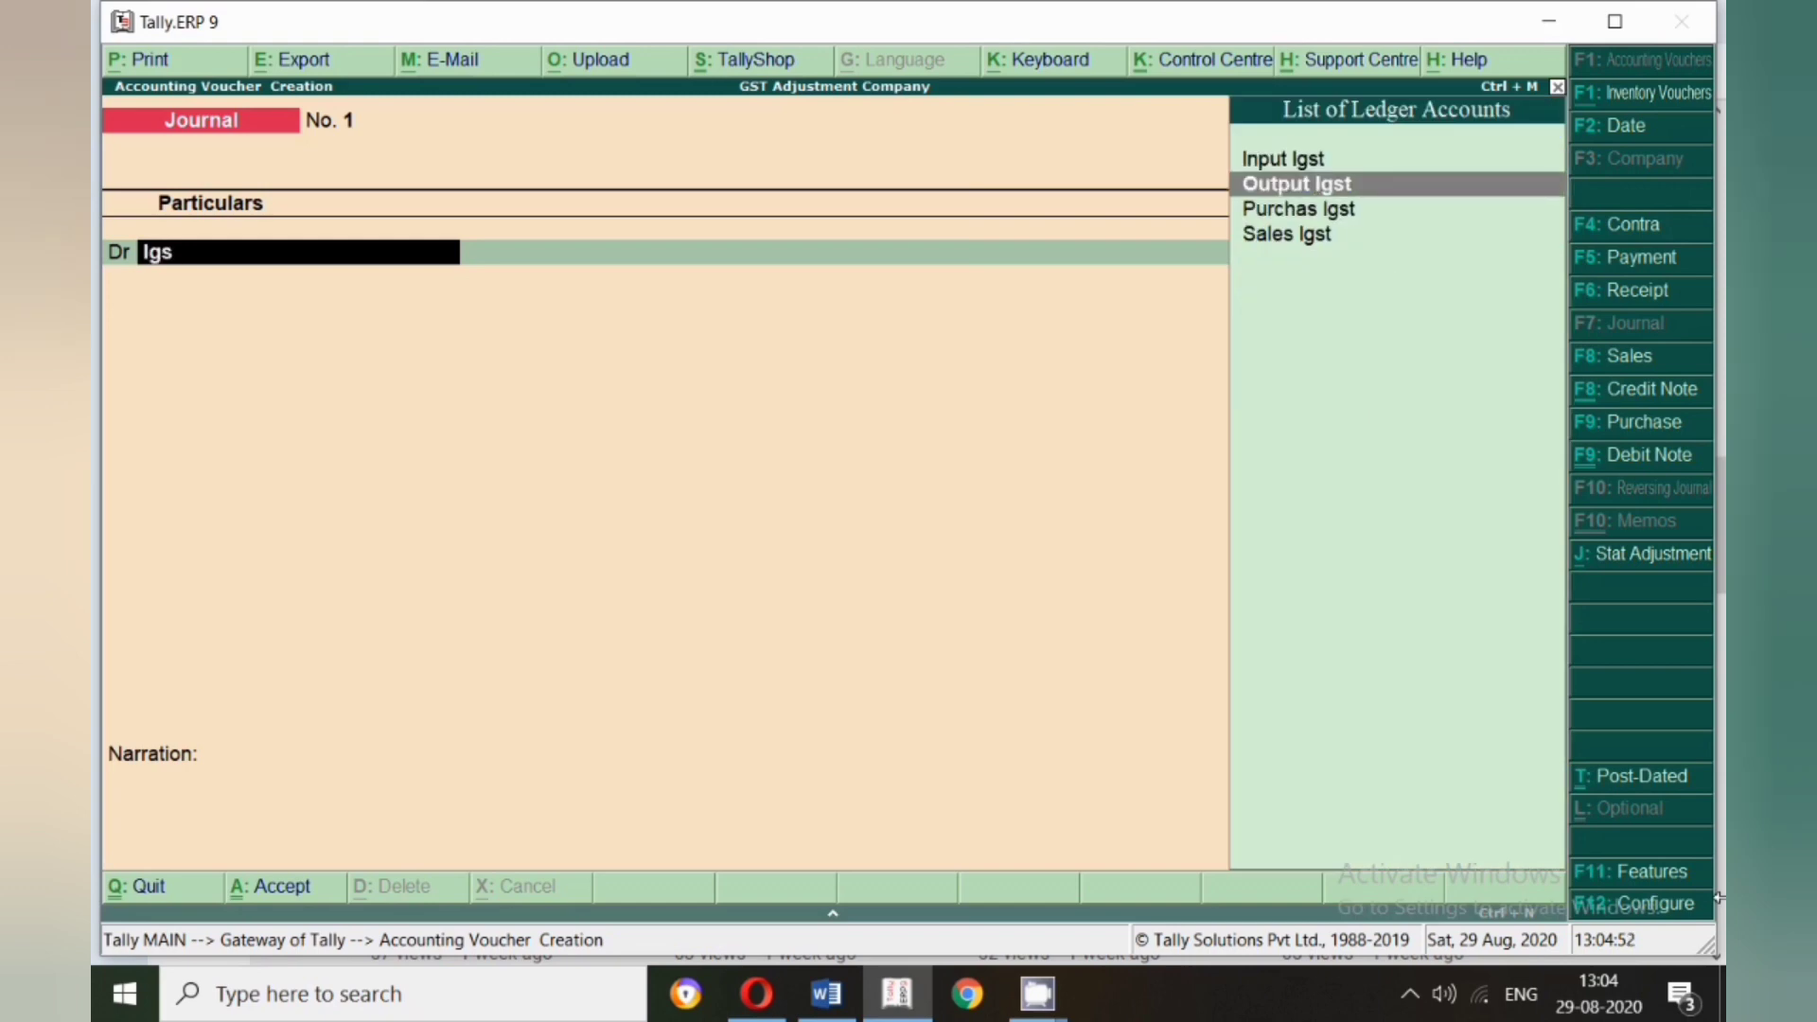
{"action": "key", "text": "Return"}
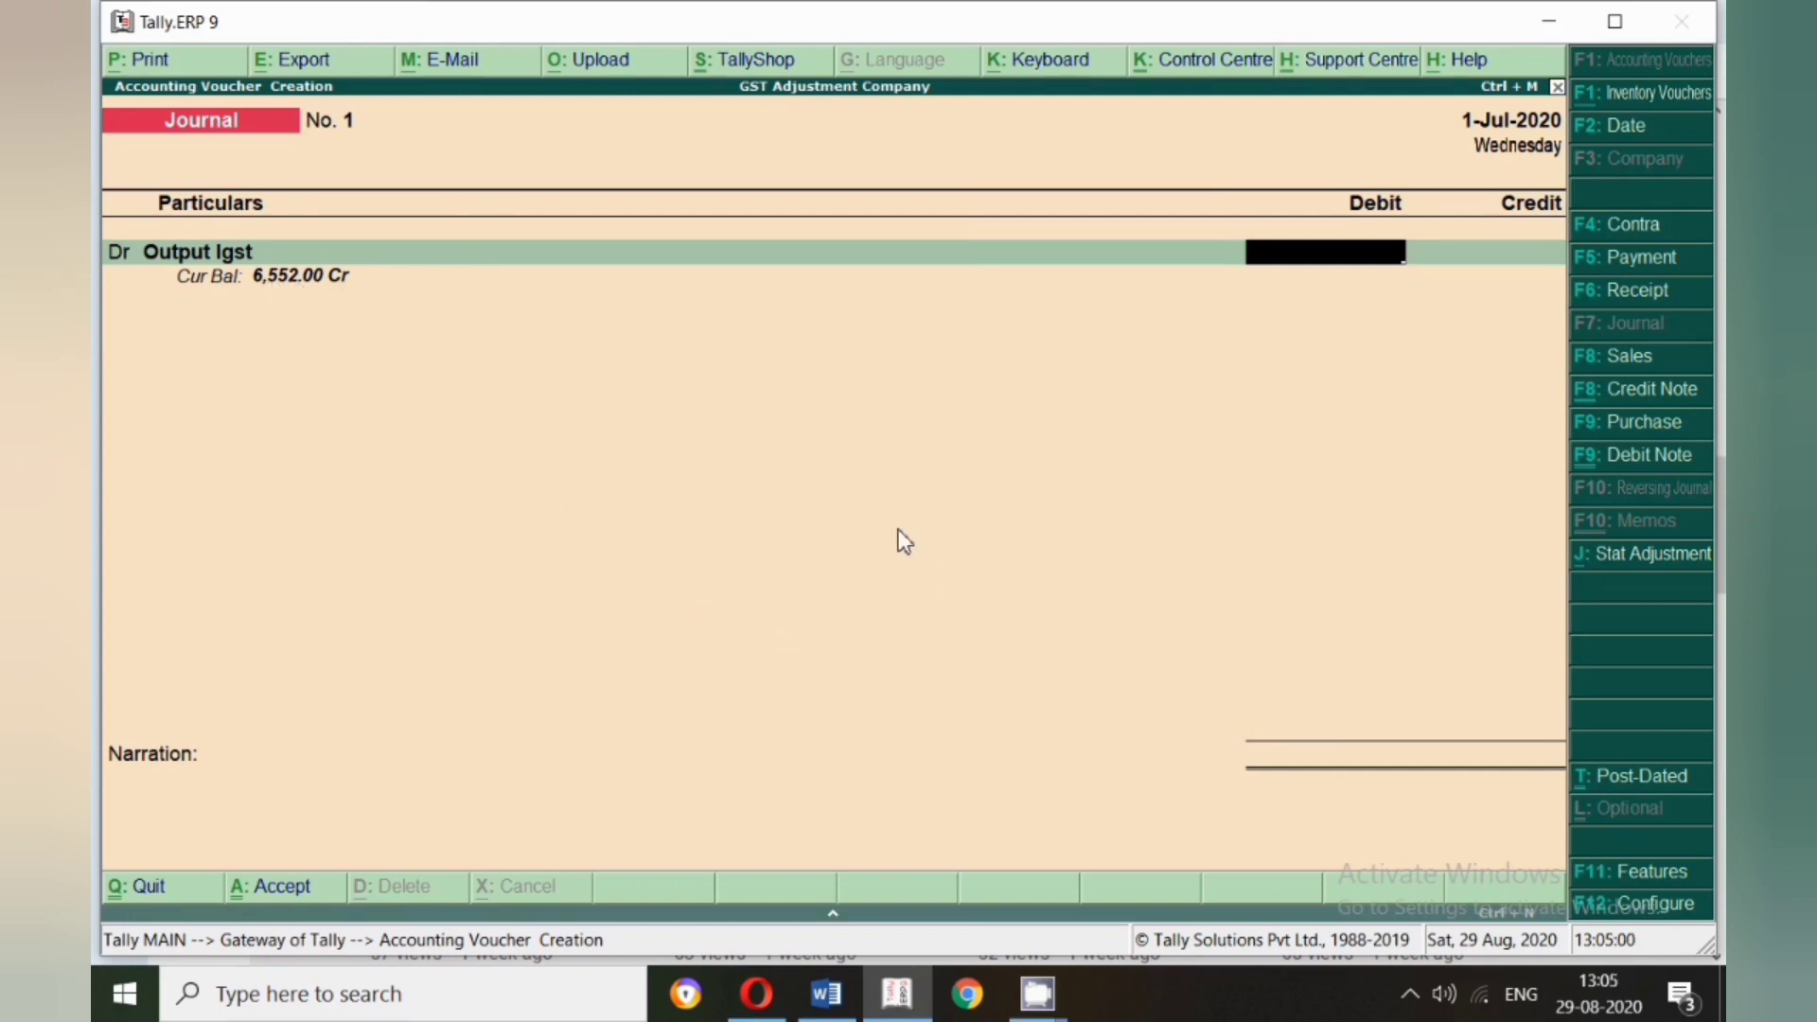
{"action": "key", "text": "Escape"}
{"action": "key", "text": "Return"}
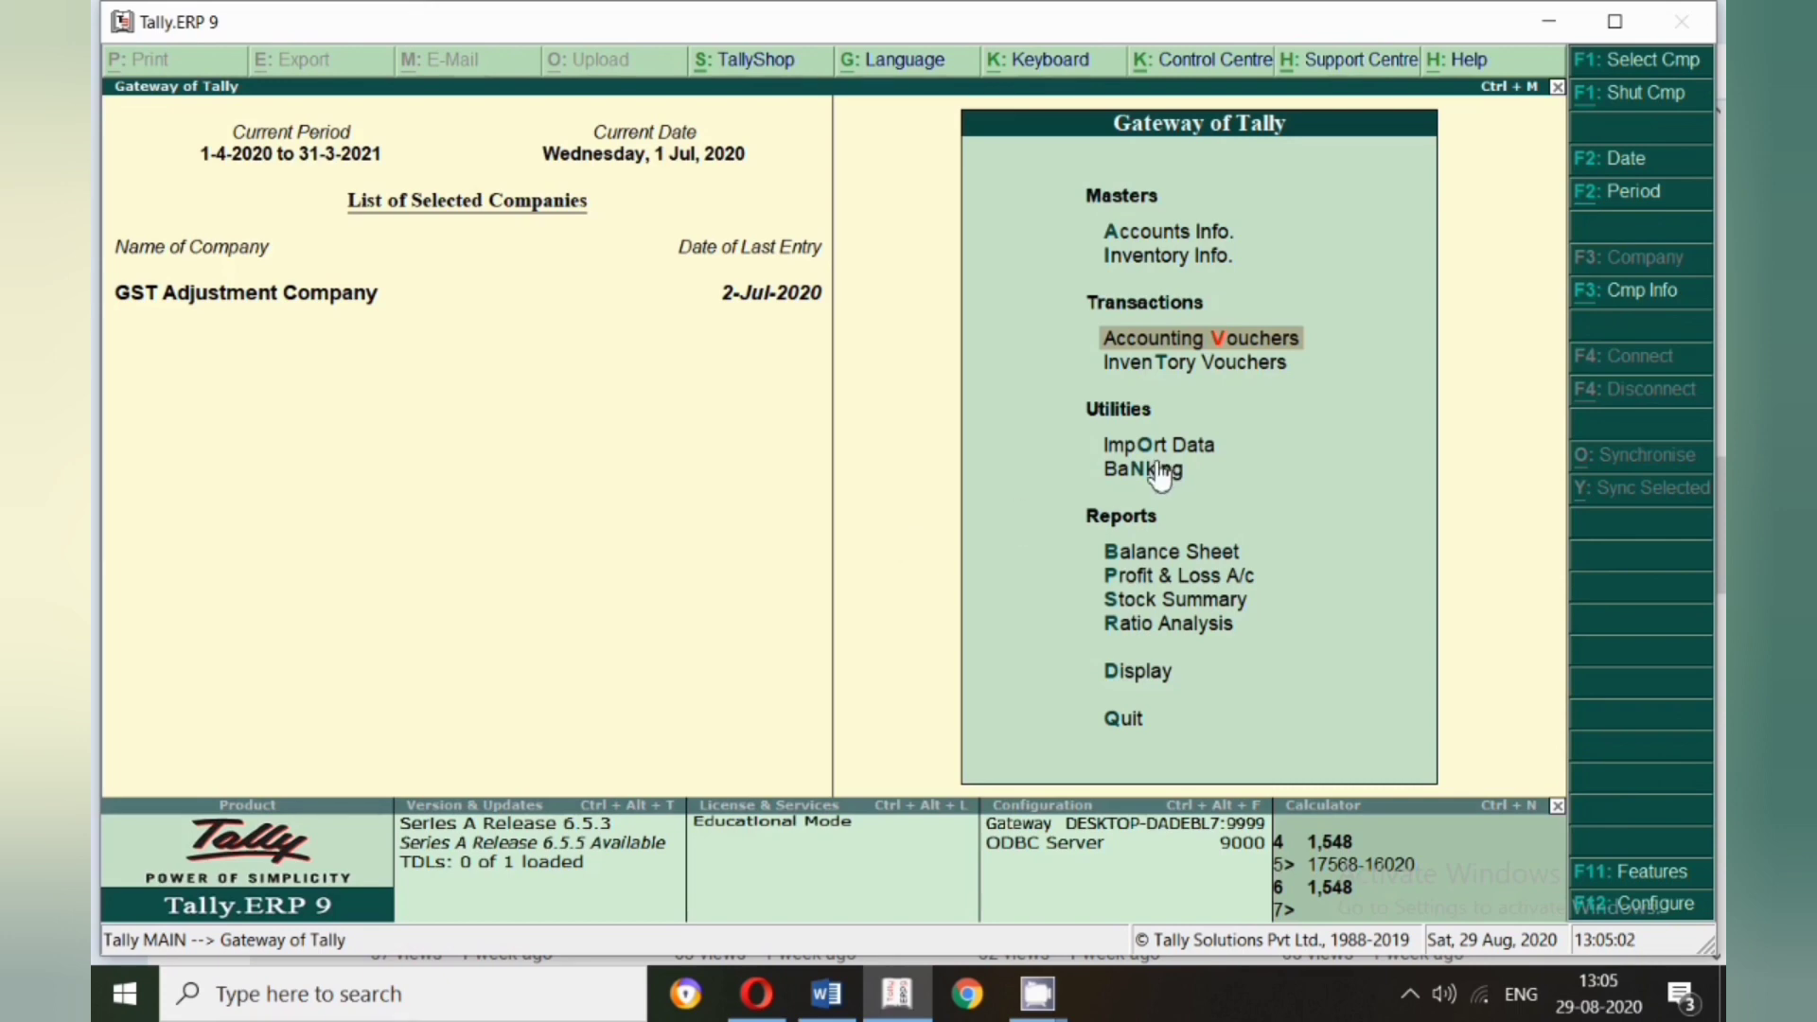
- Open the Balance Sheet and drill down through Current Liabilities to the Duties & Taxes group summary
{"action": "key", "text": "b"}
{"action": "key", "text": "Down"}
{"action": "key", "text": "Down"}
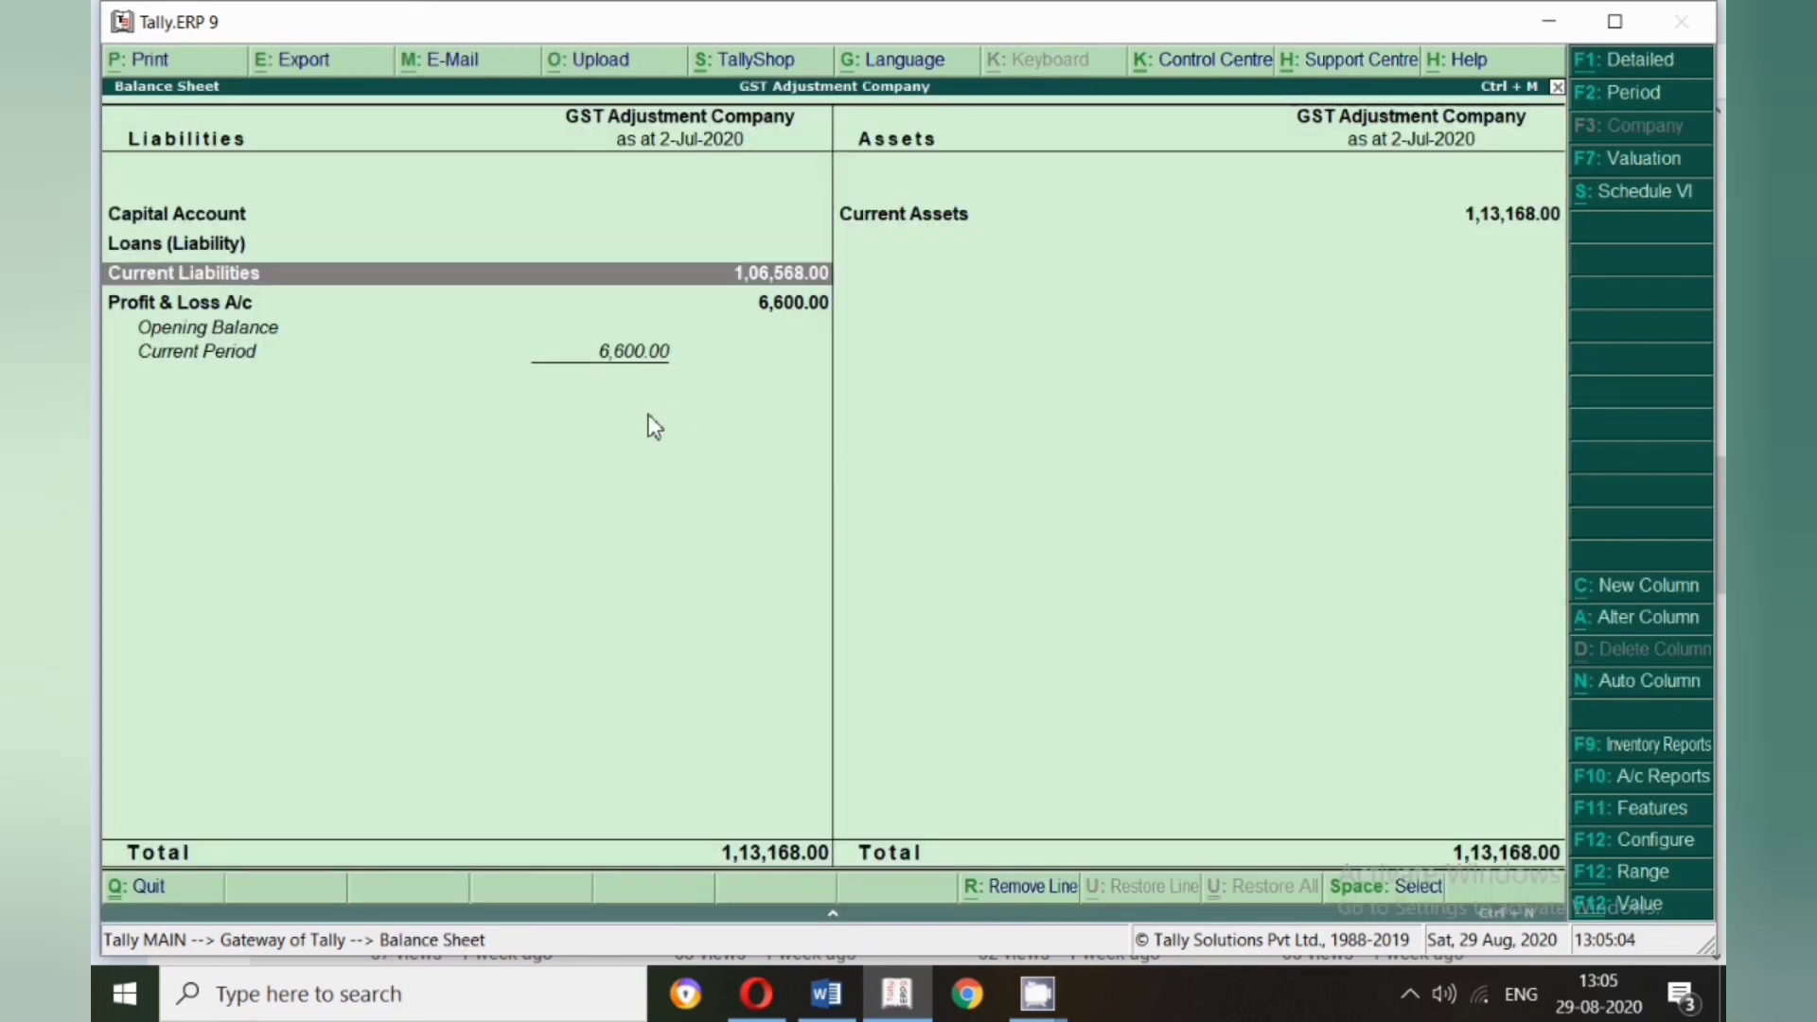
{"action": "key", "text": "Up"}
{"action": "key", "text": "Return"}
{"action": "key", "text": "Escape"}
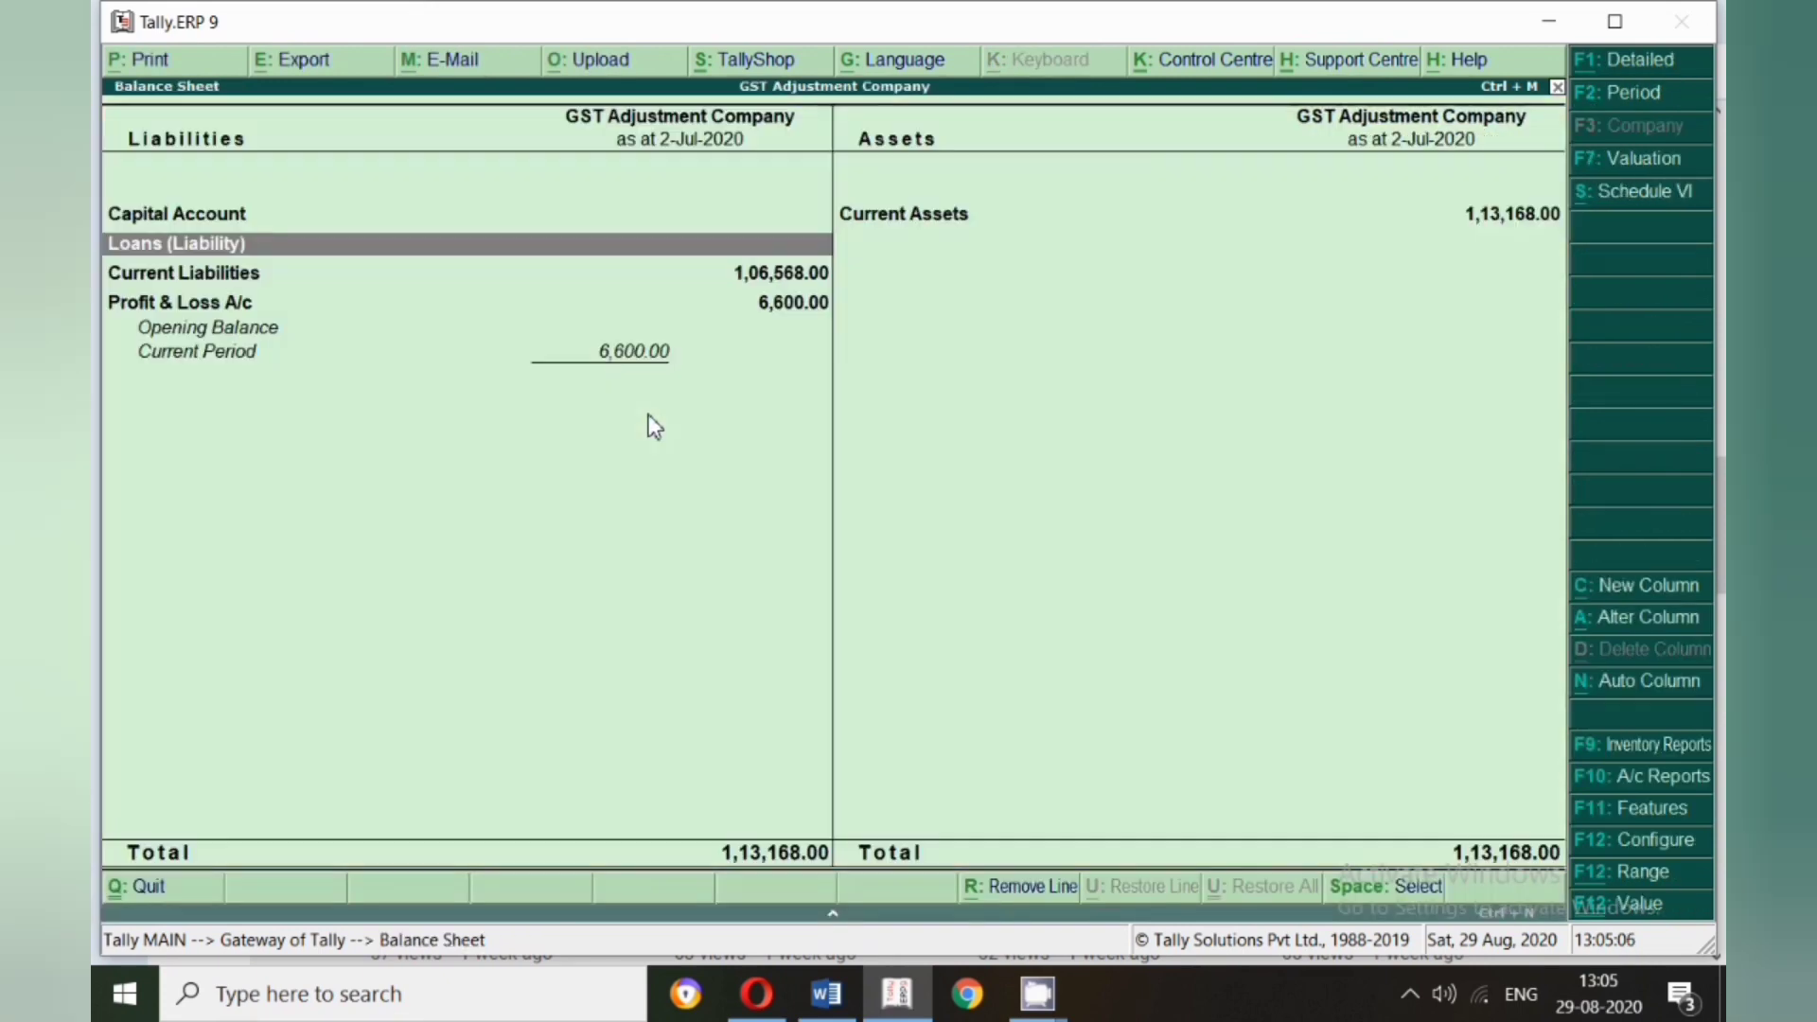
{"action": "key", "text": "Right"}
{"action": "key", "text": "Left"}
{"action": "key", "text": "Down"}
{"action": "key", "text": "Down"}
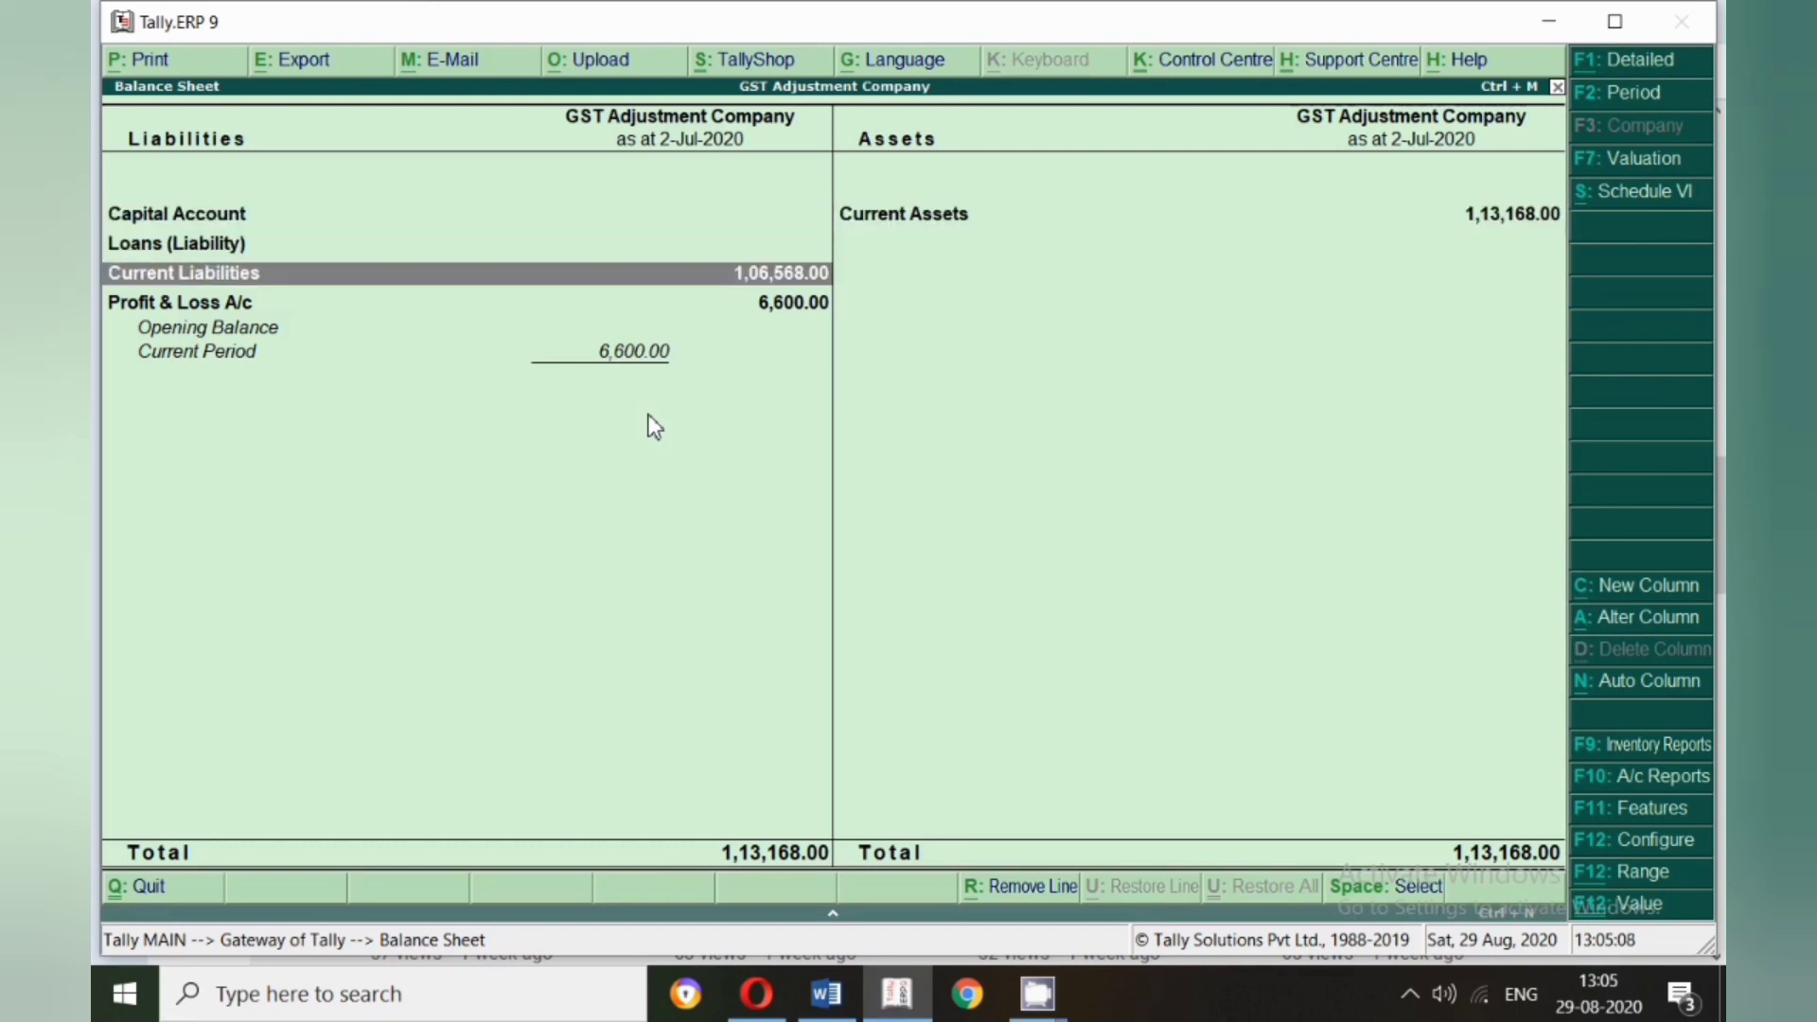
{"action": "key", "text": "Return"}
{"action": "key", "text": "Return"}
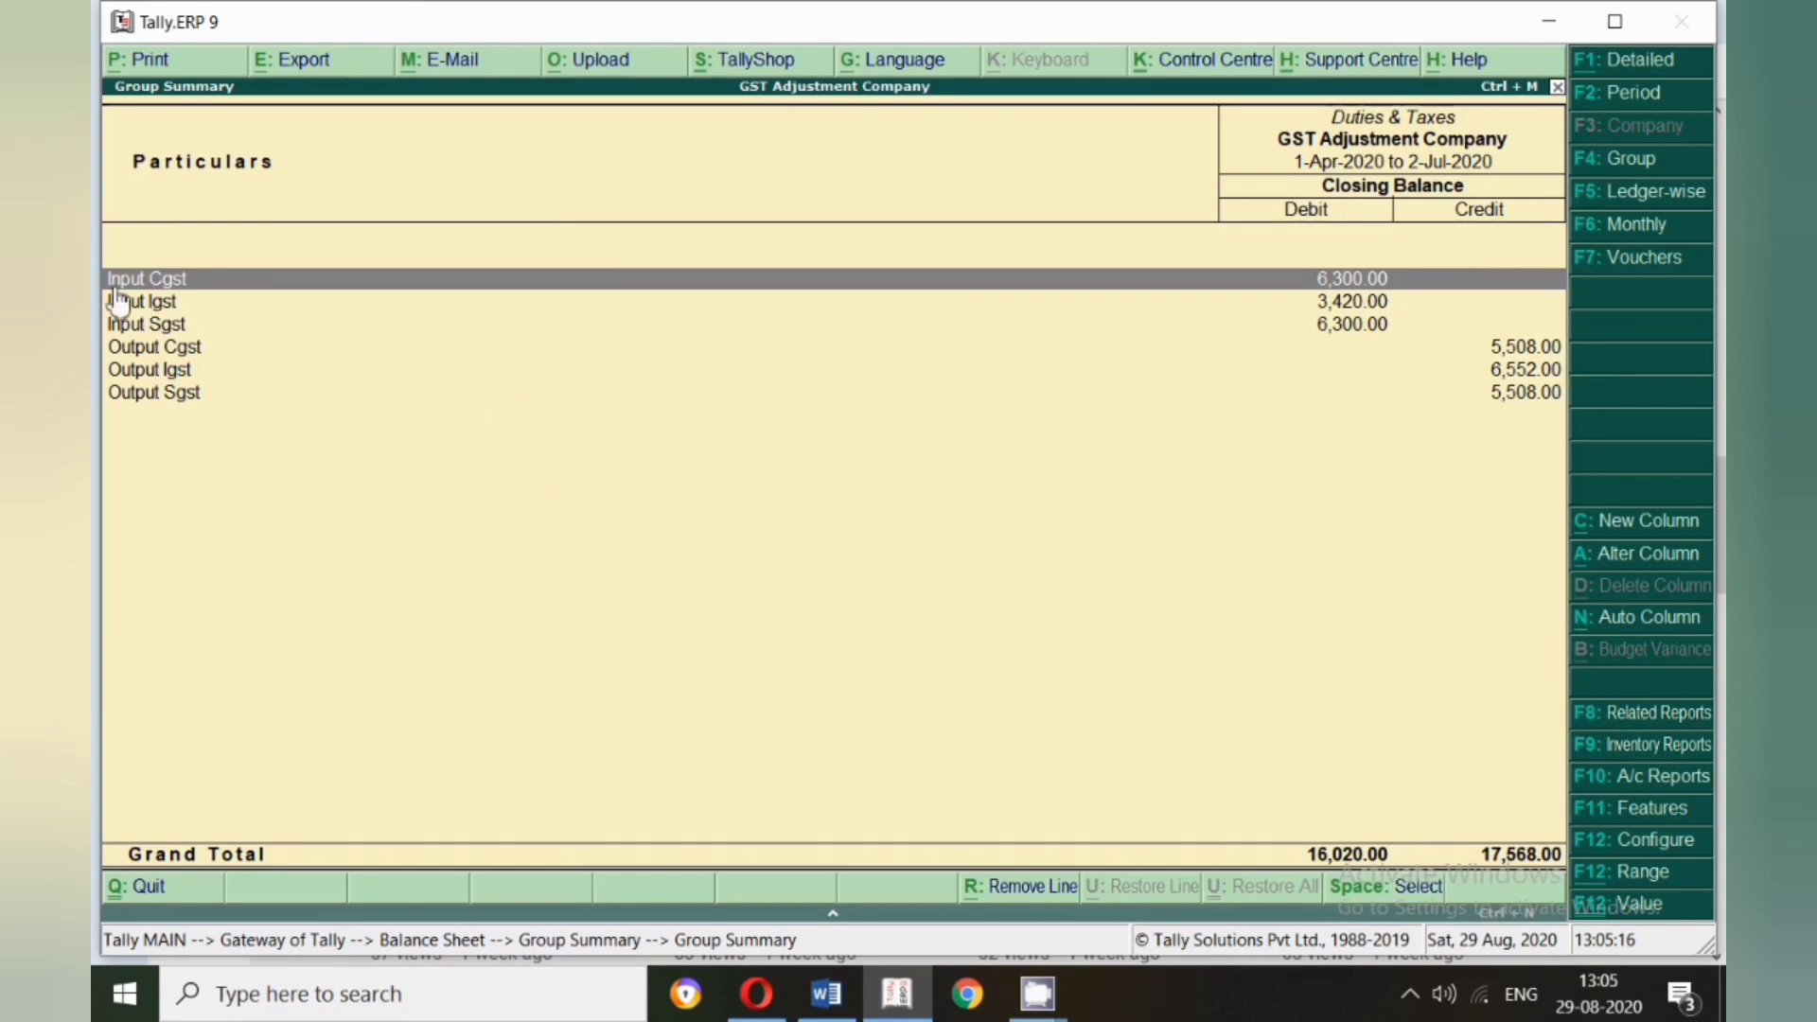
- View the Duties & Taxes summary image in the Word document, and return to the Gateway of Tally
{"action": "left_click", "coordinate": [827, 994]}
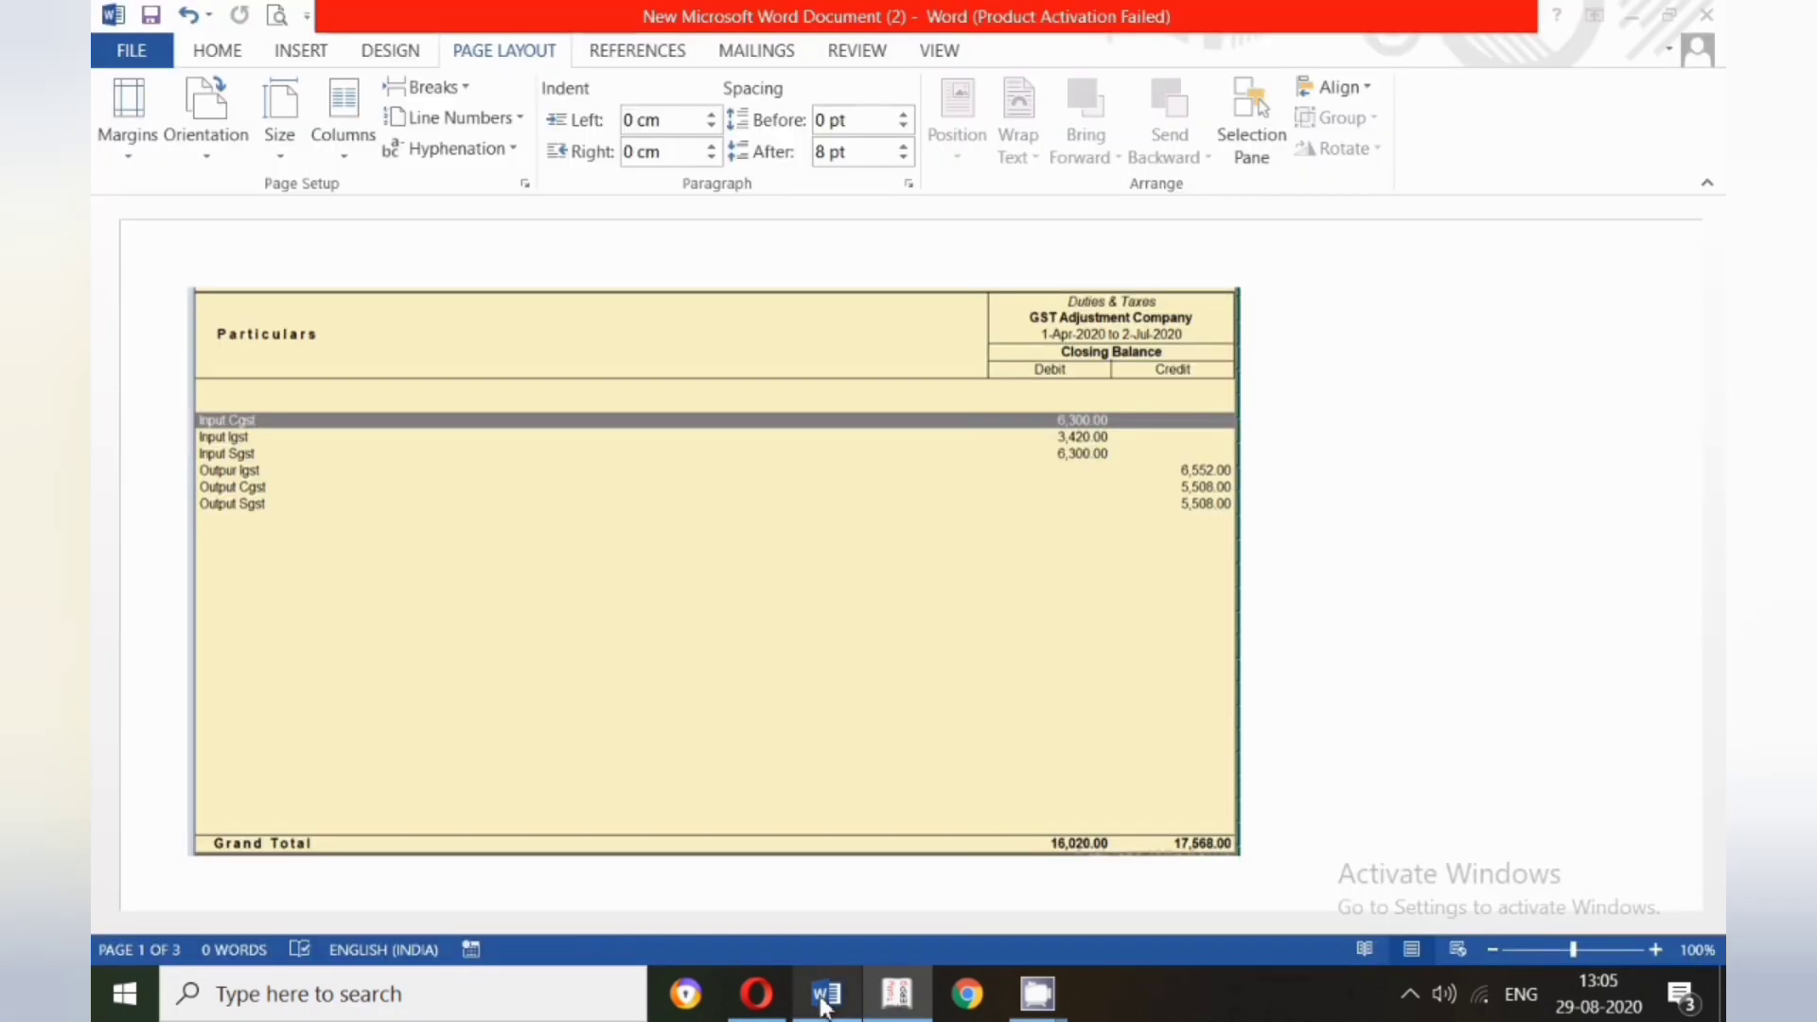
{"action": "left_click", "coordinate": [896, 993]}
{"action": "key", "text": "Escape"}
{"action": "key", "text": "Escape"}
{"action": "key", "text": "Escape"}
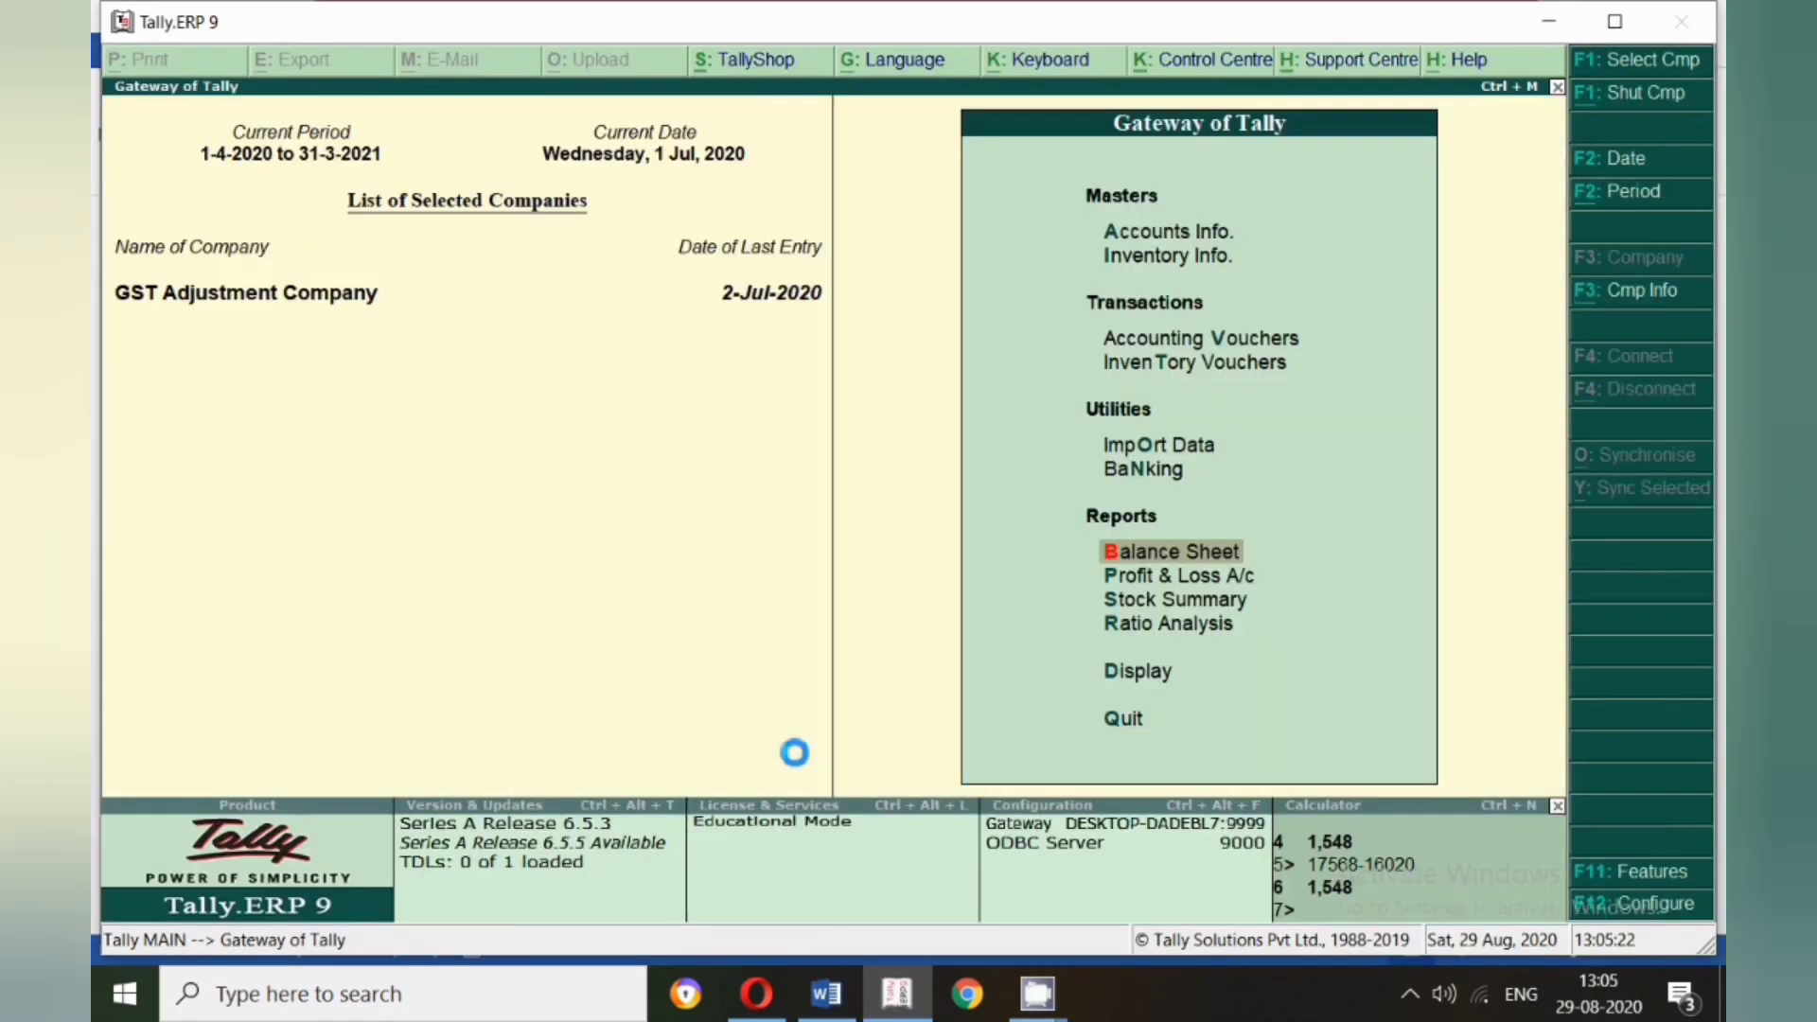
- Start a journal voucher dated 1-Jul-2020 and choose Output Igst as the debit ledger
{"action": "key", "text": "v"}
{"action": "key", "text": "F7"}
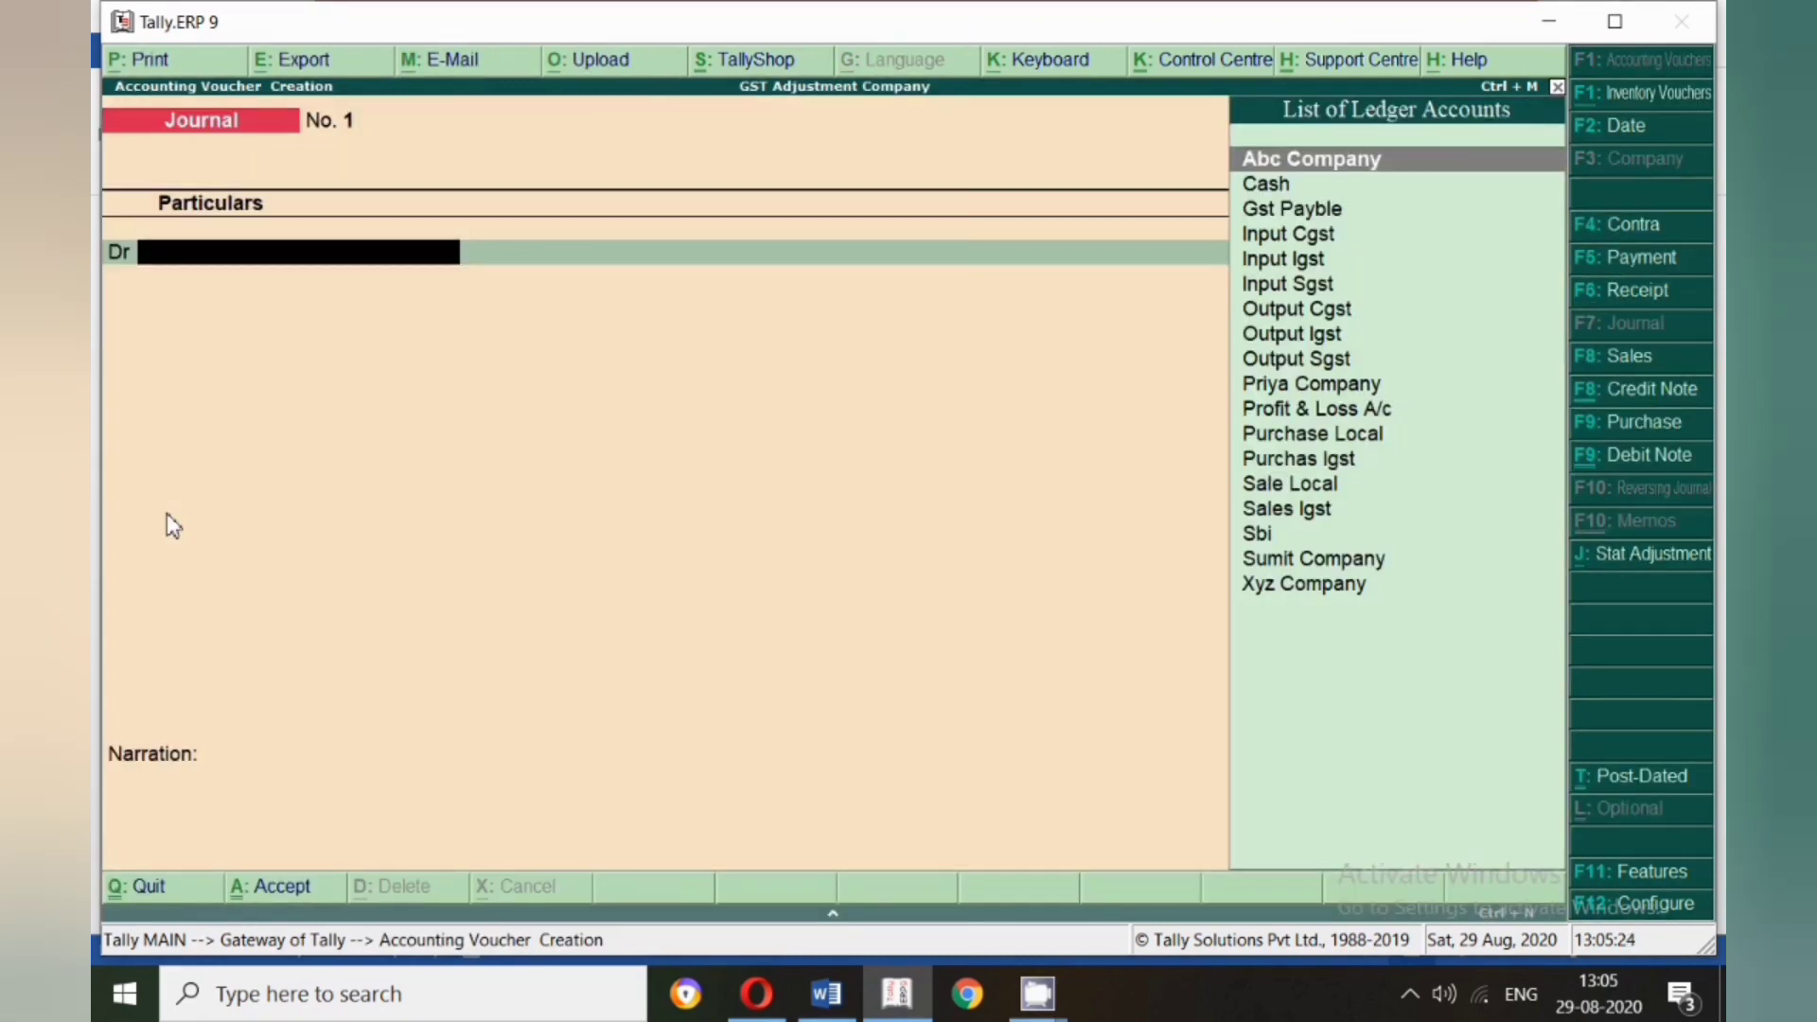
{"action": "key", "text": "F2"}
{"action": "type", "text": "1-7"}
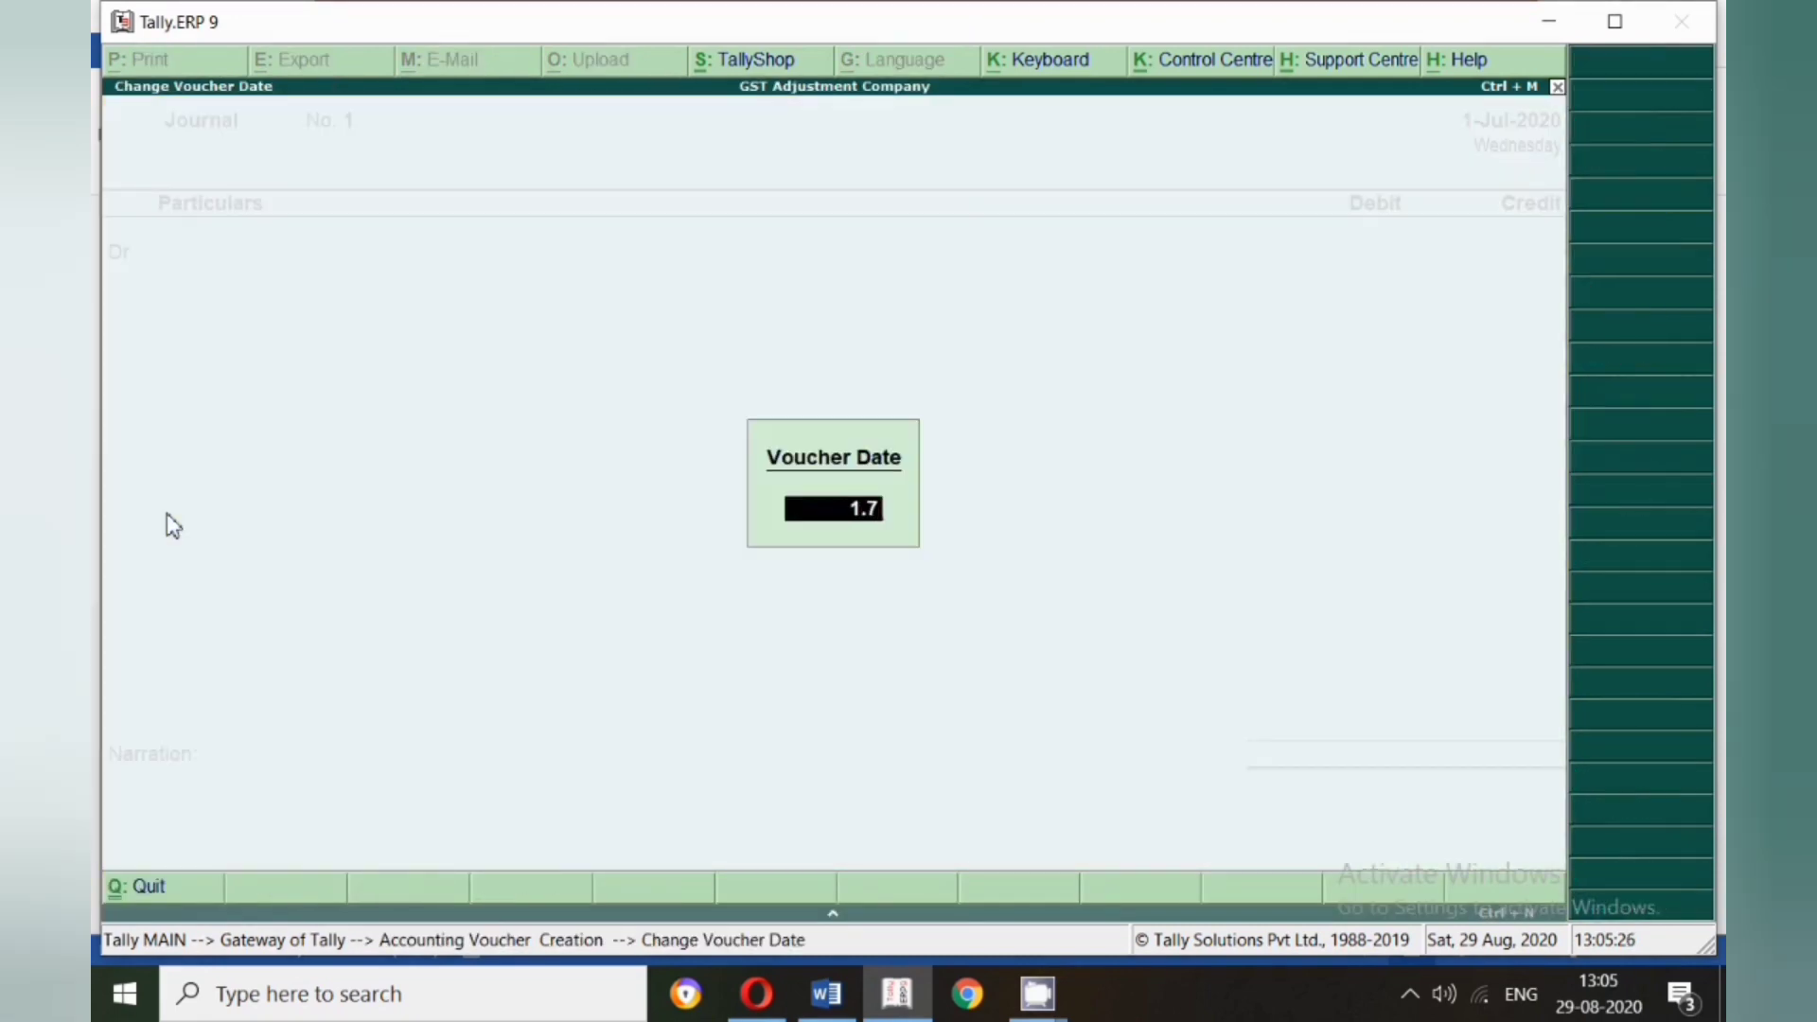
{"action": "key", "text": "Return"}
{"action": "type", "text": "Igs"}
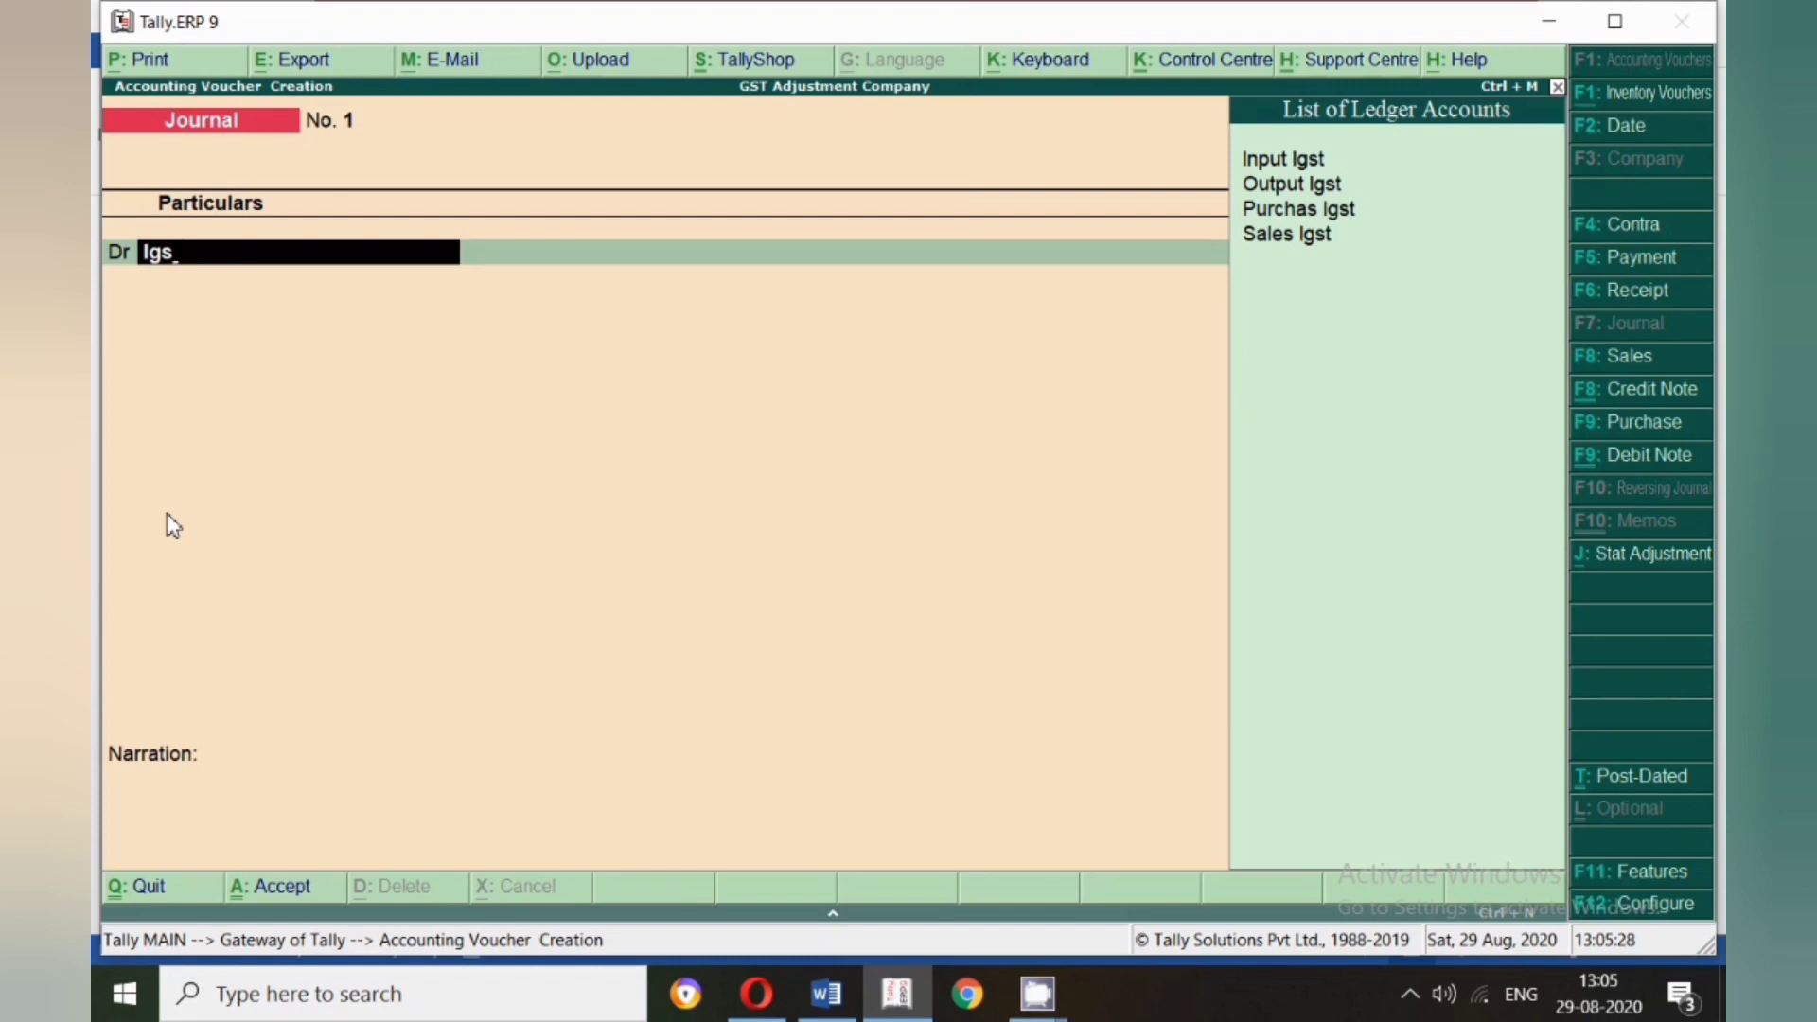
{"action": "key", "text": "Down"}
{"action": "key", "text": "Return"}
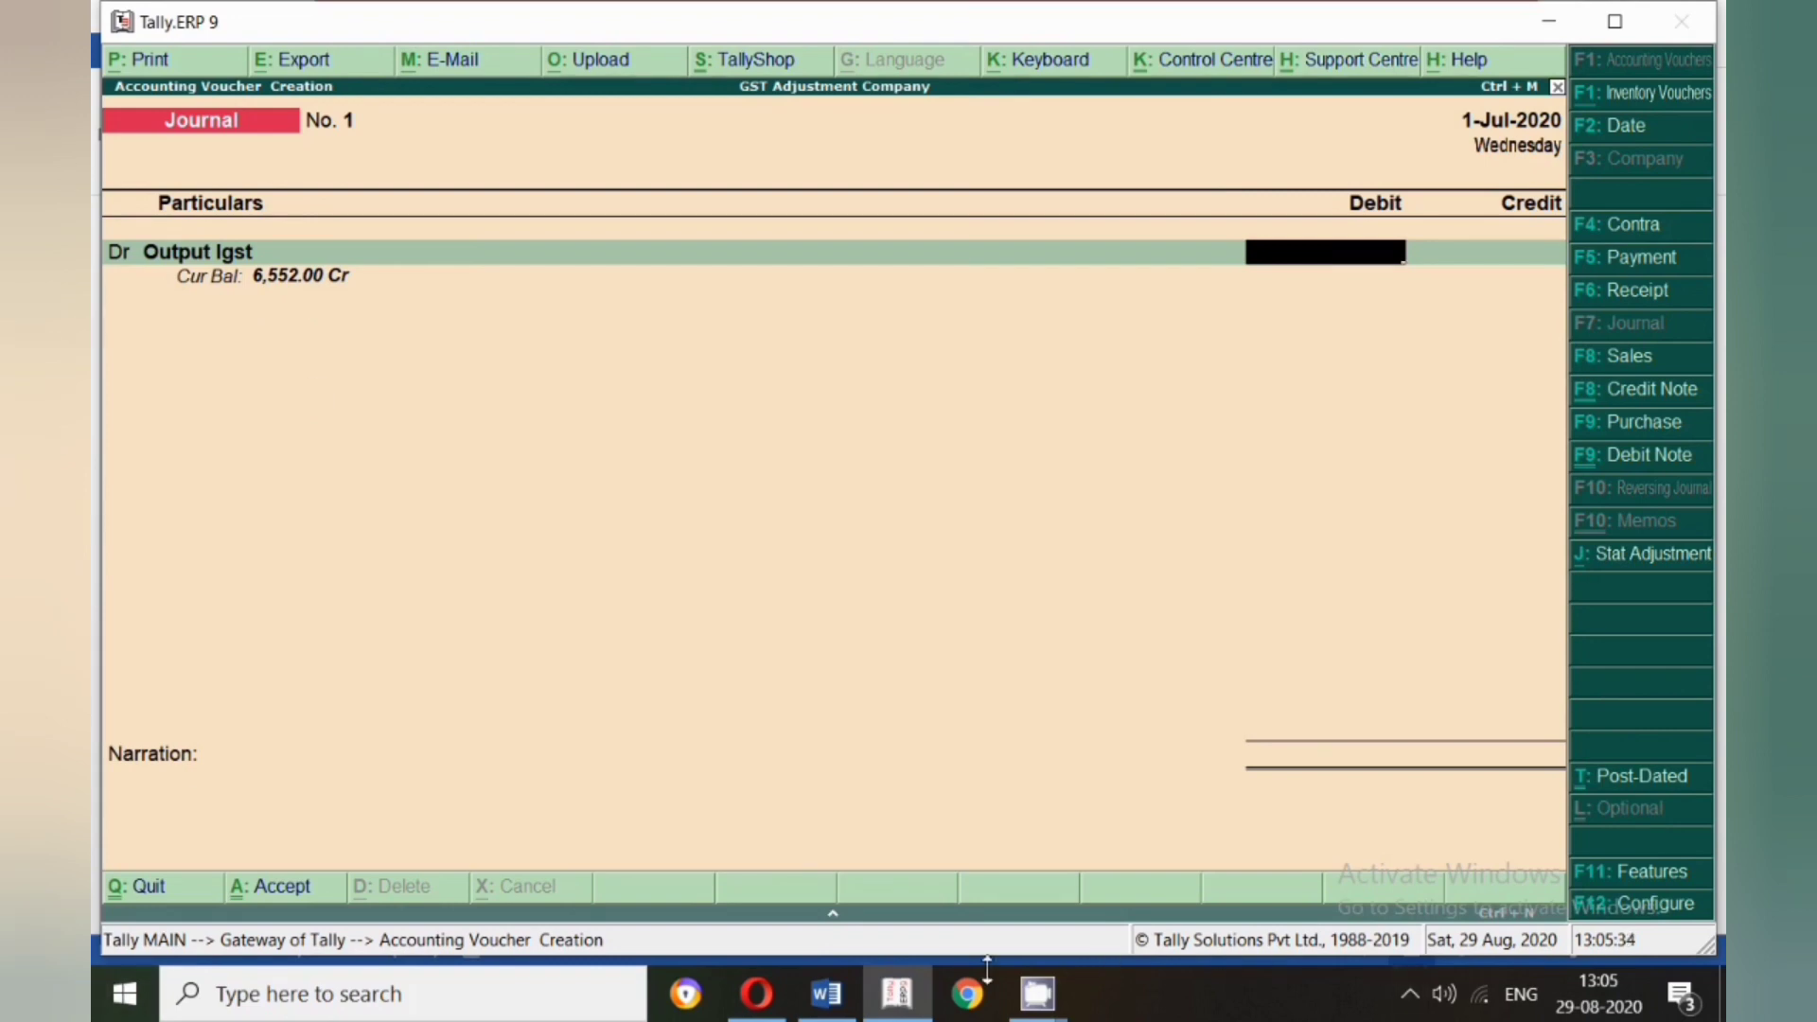
- Consult the Input Igst balance in the Word document and enter 3420 as the Output Igst debit amount
{"action": "left_click", "coordinate": [826, 993]}
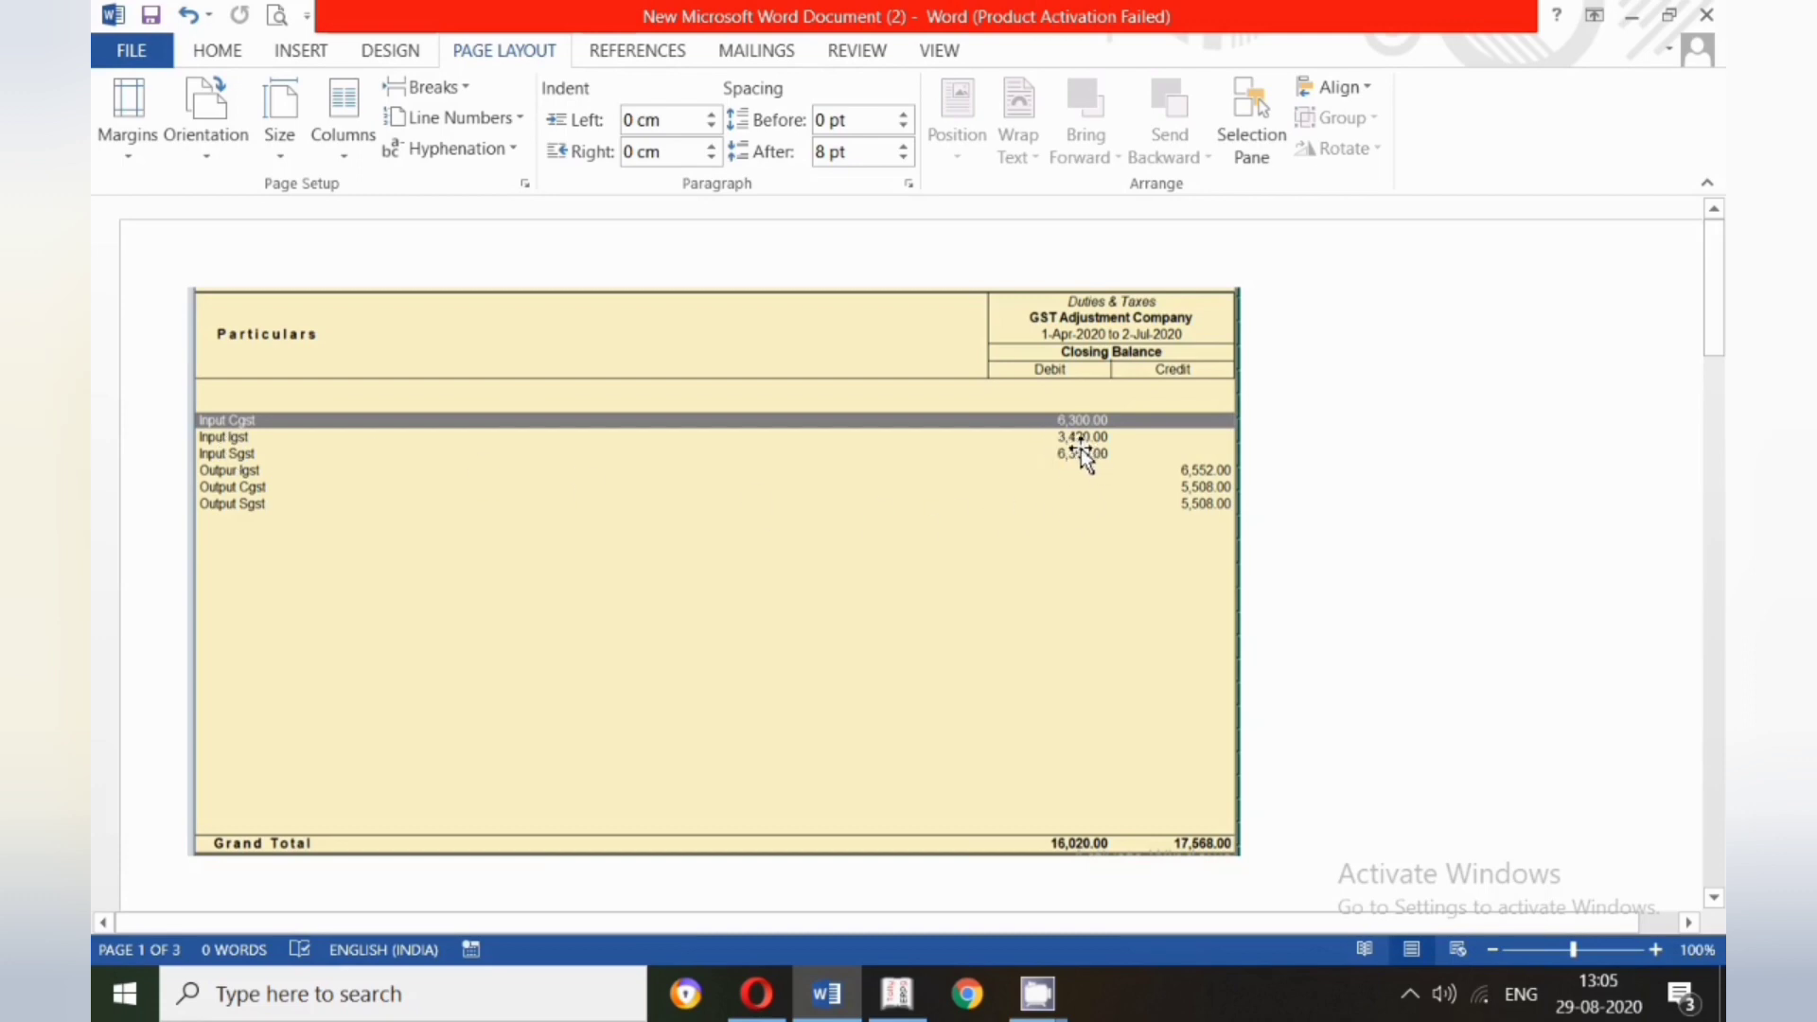
{"action": "key", "text": "alt+Tab"}
{"action": "type", "text": "3420"}
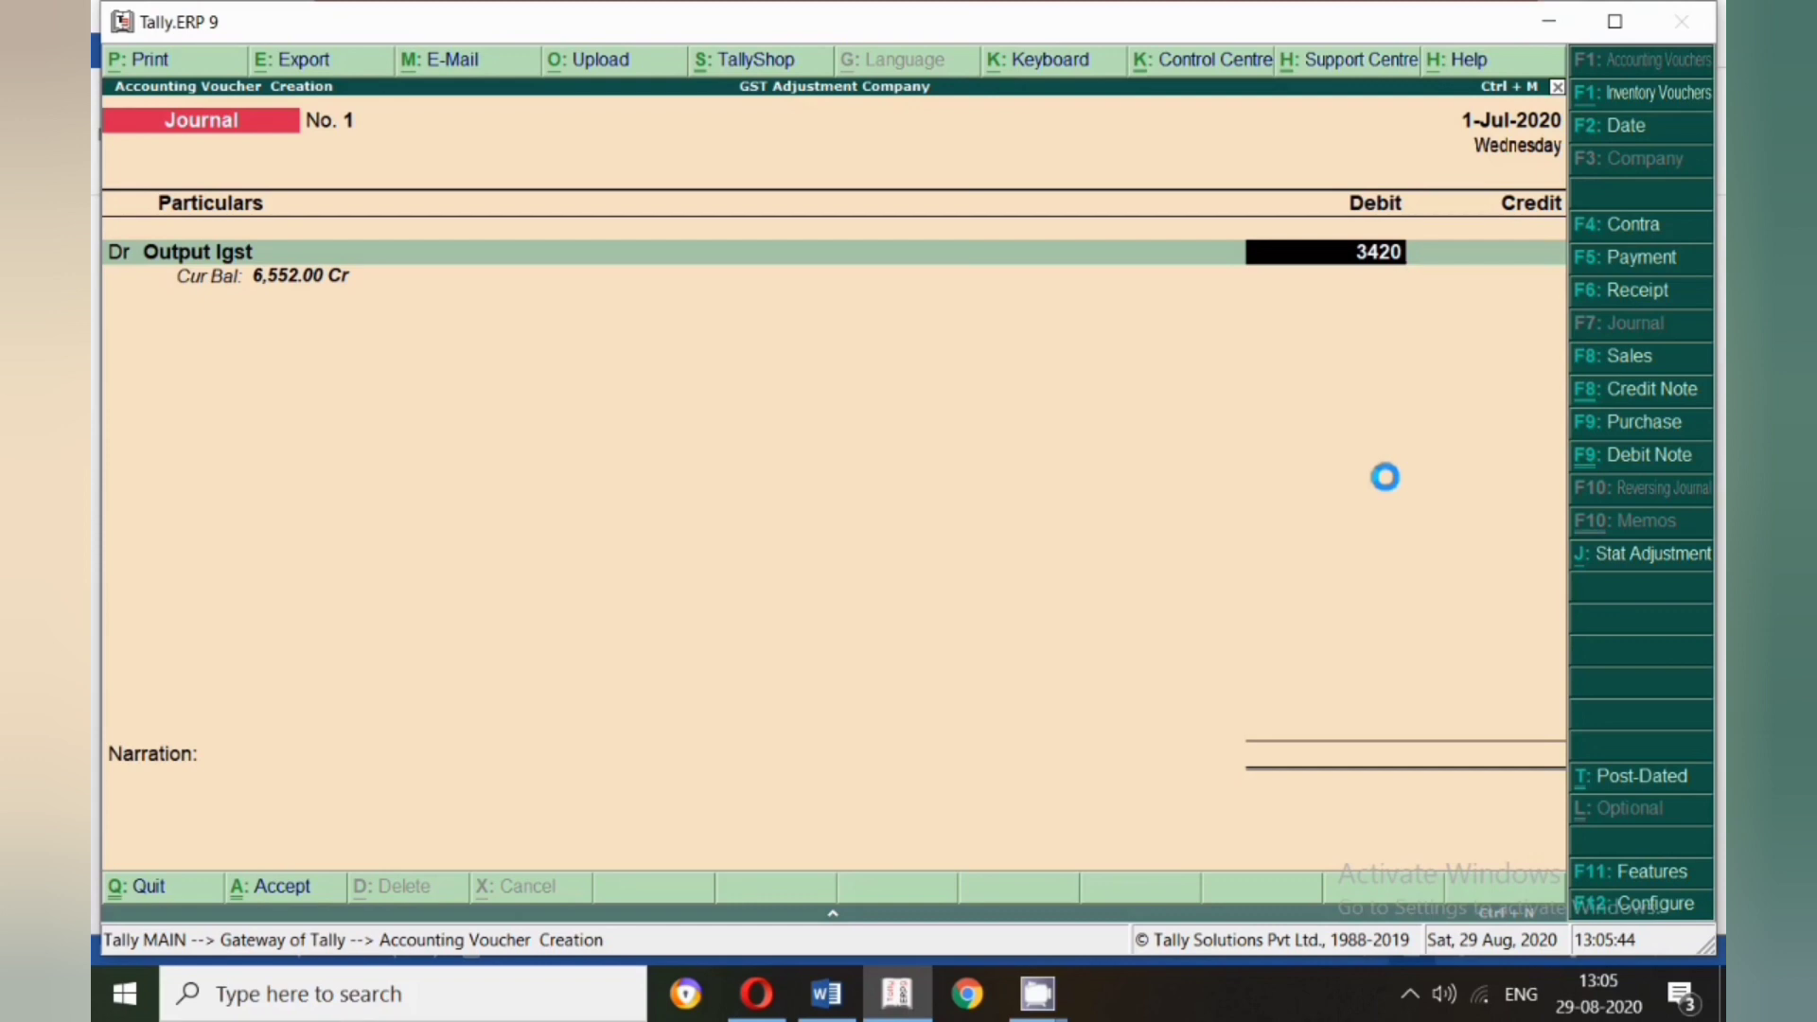
{"action": "key", "text": "Return"}
{"action": "type", "text": "Input Sgst"}
{"action": "key", "text": "Return"}
{"action": "key", "text": "Return"}
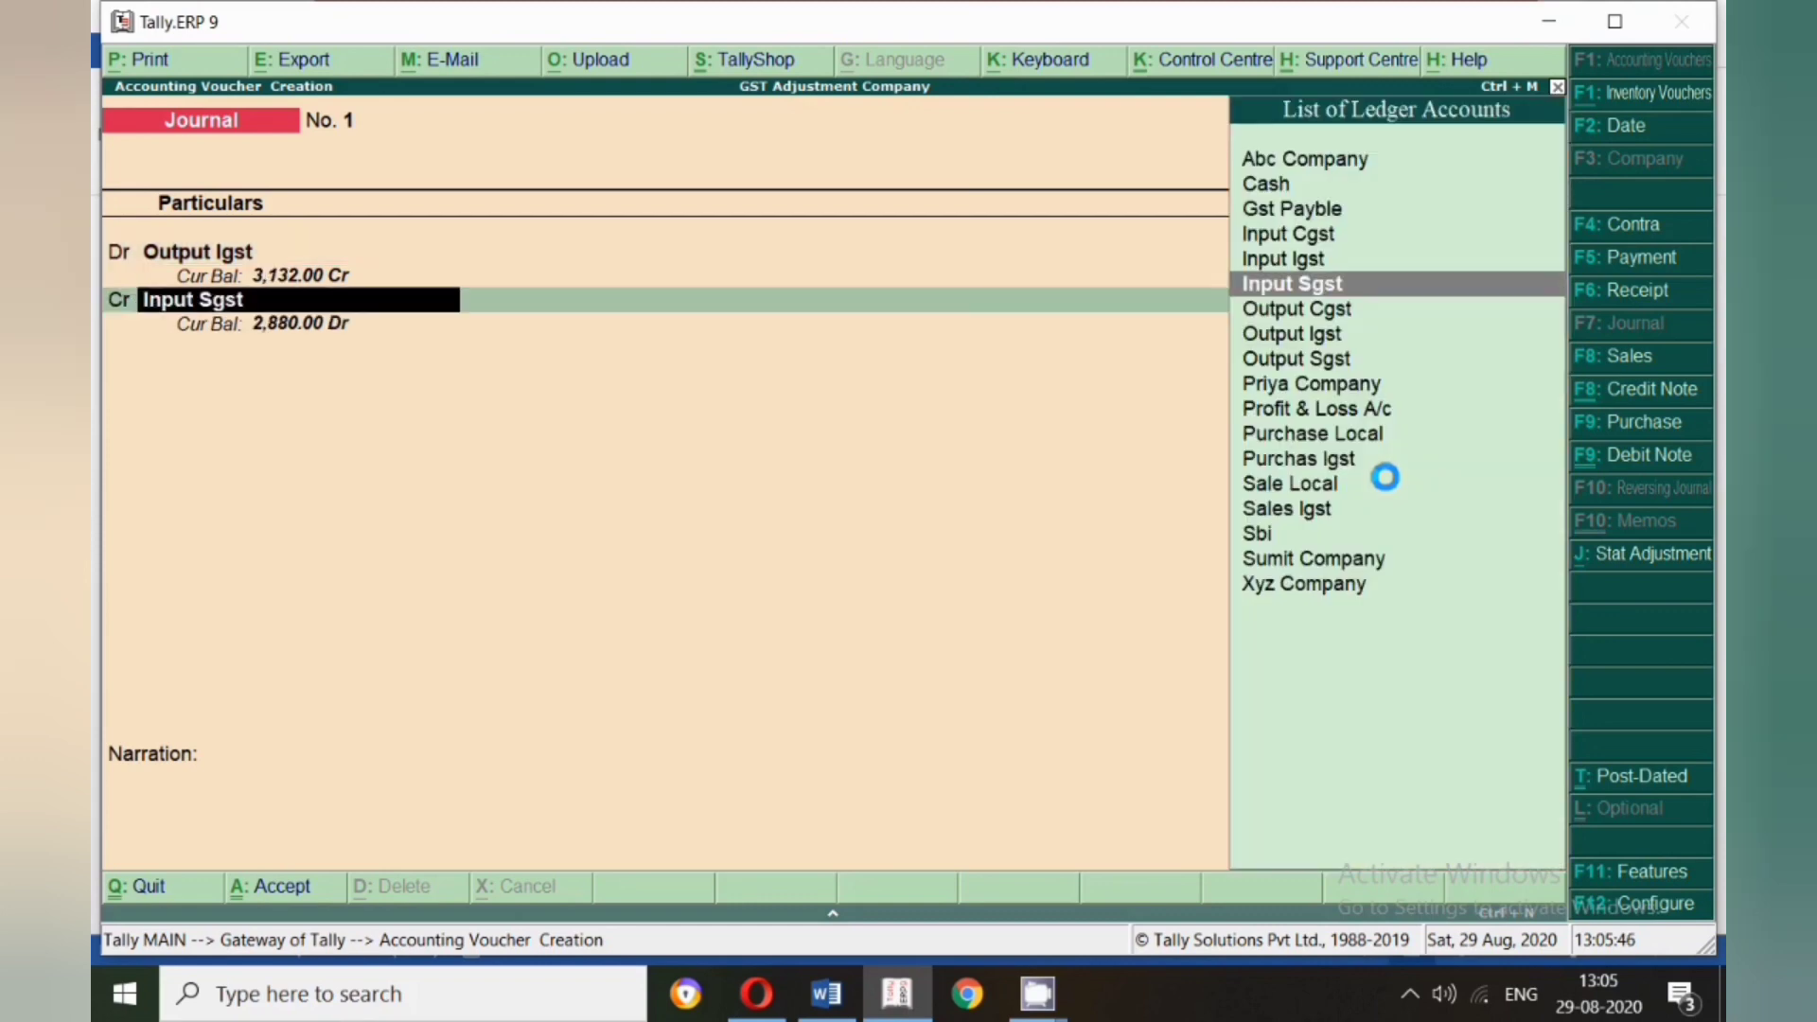
- Replace the credit ledger with Input Igst and credit it with 3420
{"action": "type", "text": "I"}
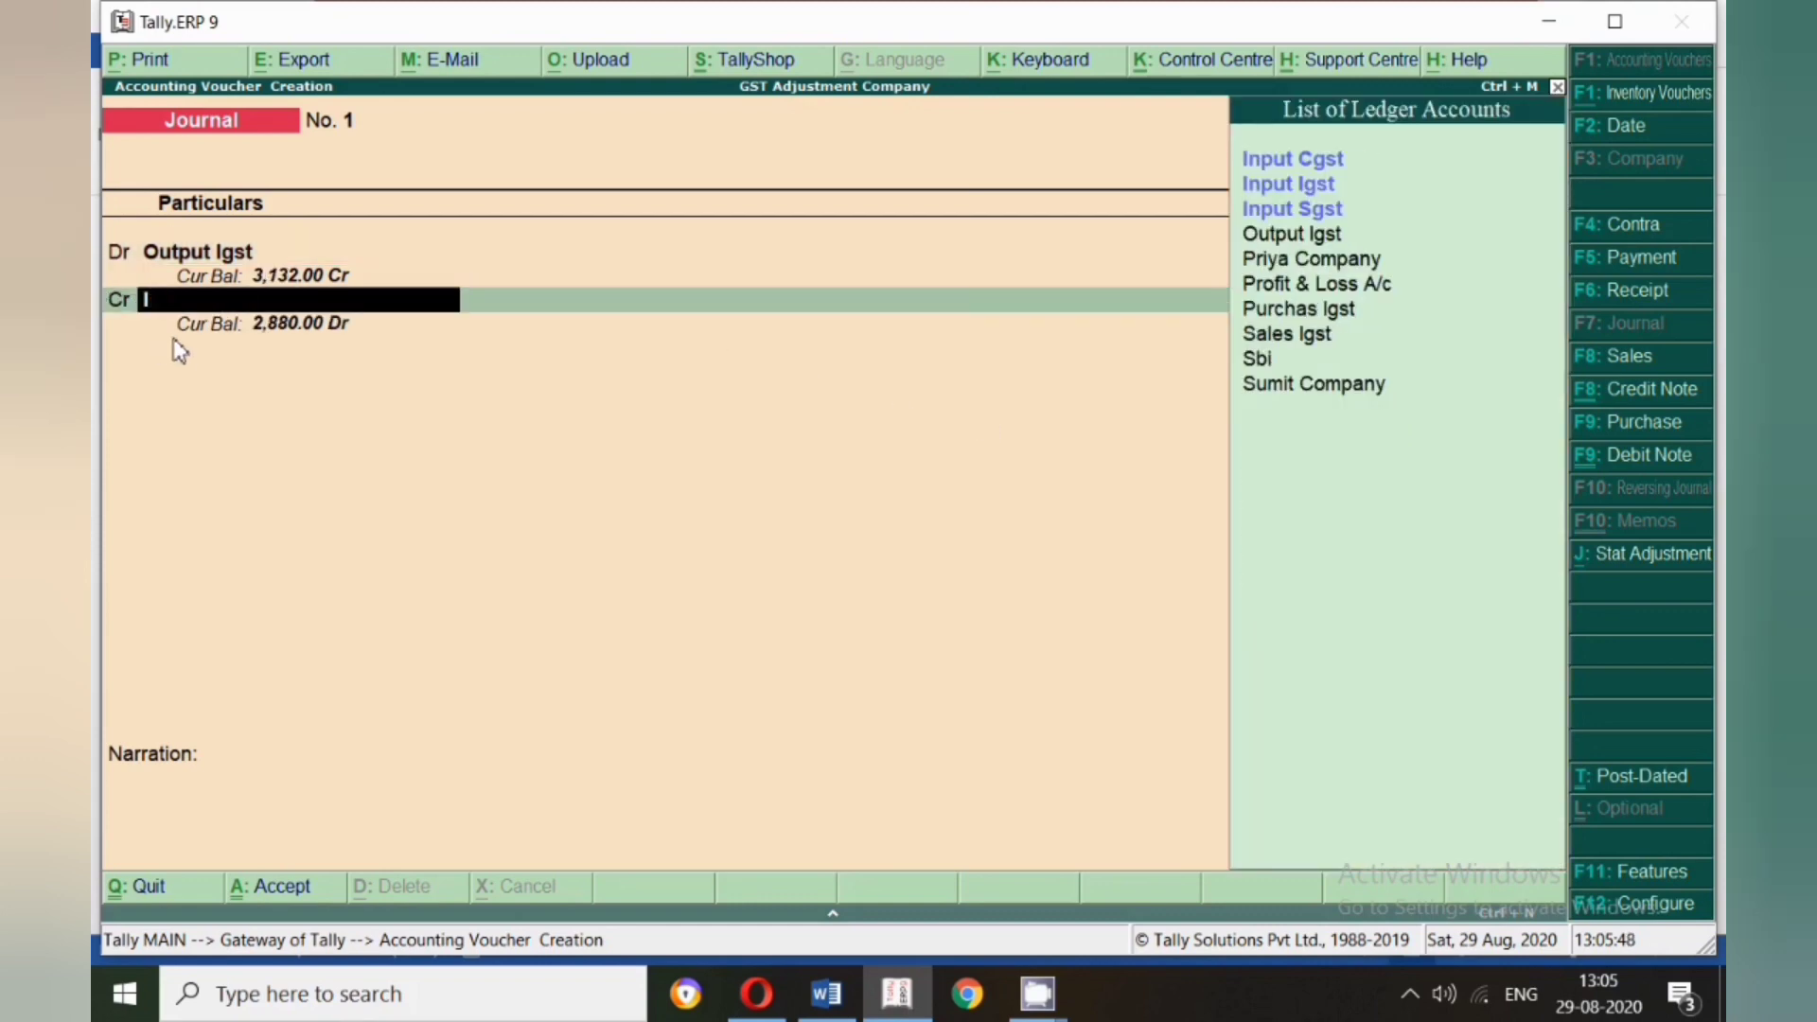
{"action": "type", "text": "gst"}
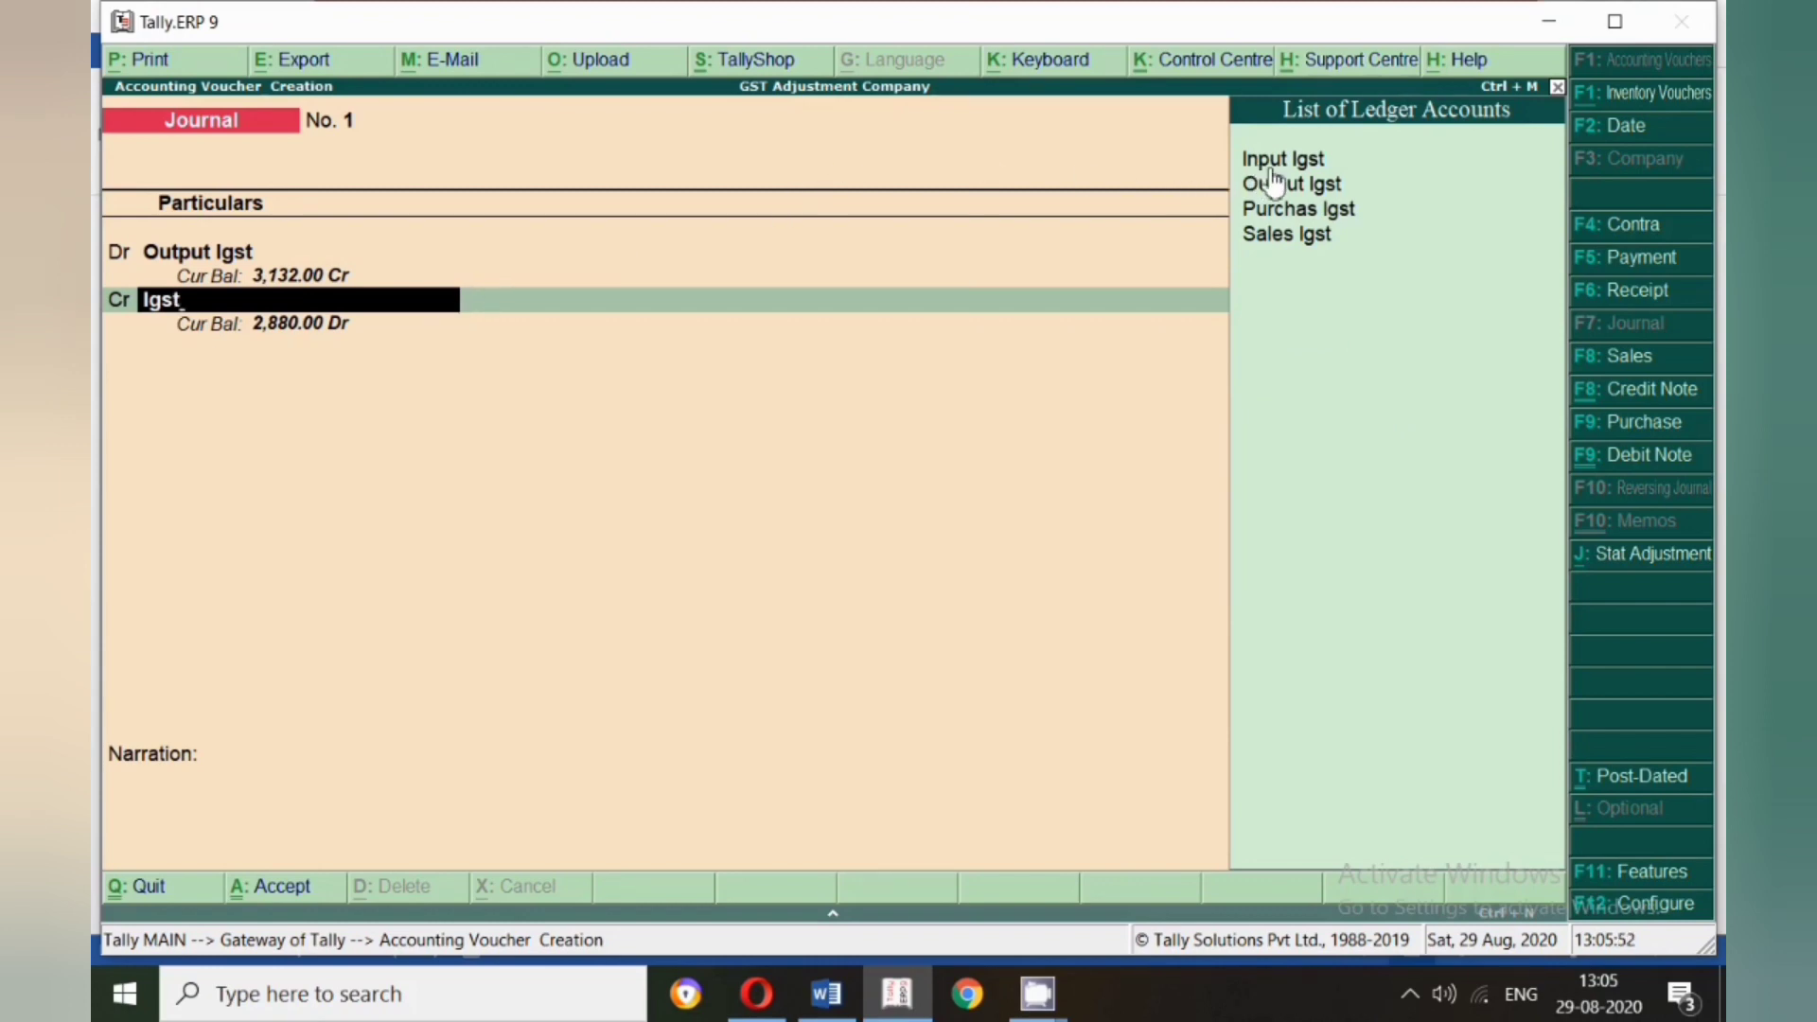
{"action": "key", "text": "Down"}
{"action": "key", "text": "Return"}
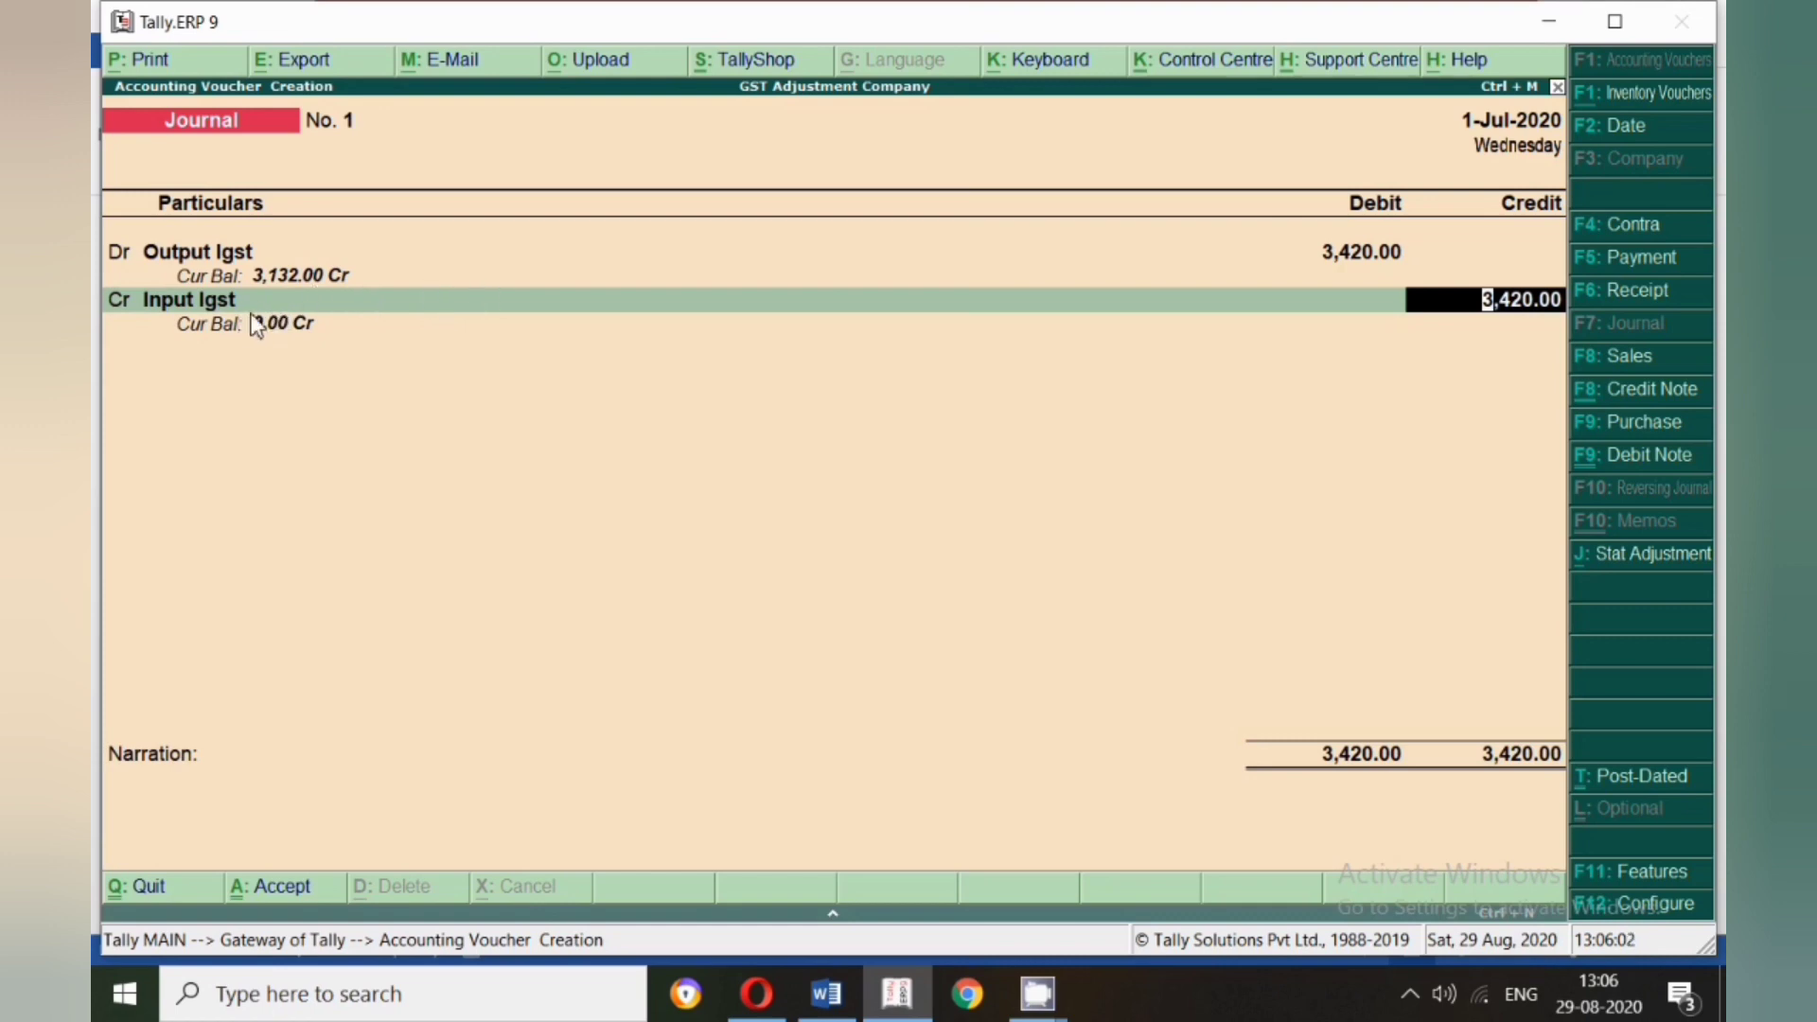
- Clear the Output Igst debit amount and enter 3420 again
{"action": "left_click", "coordinate": [210, 257]}
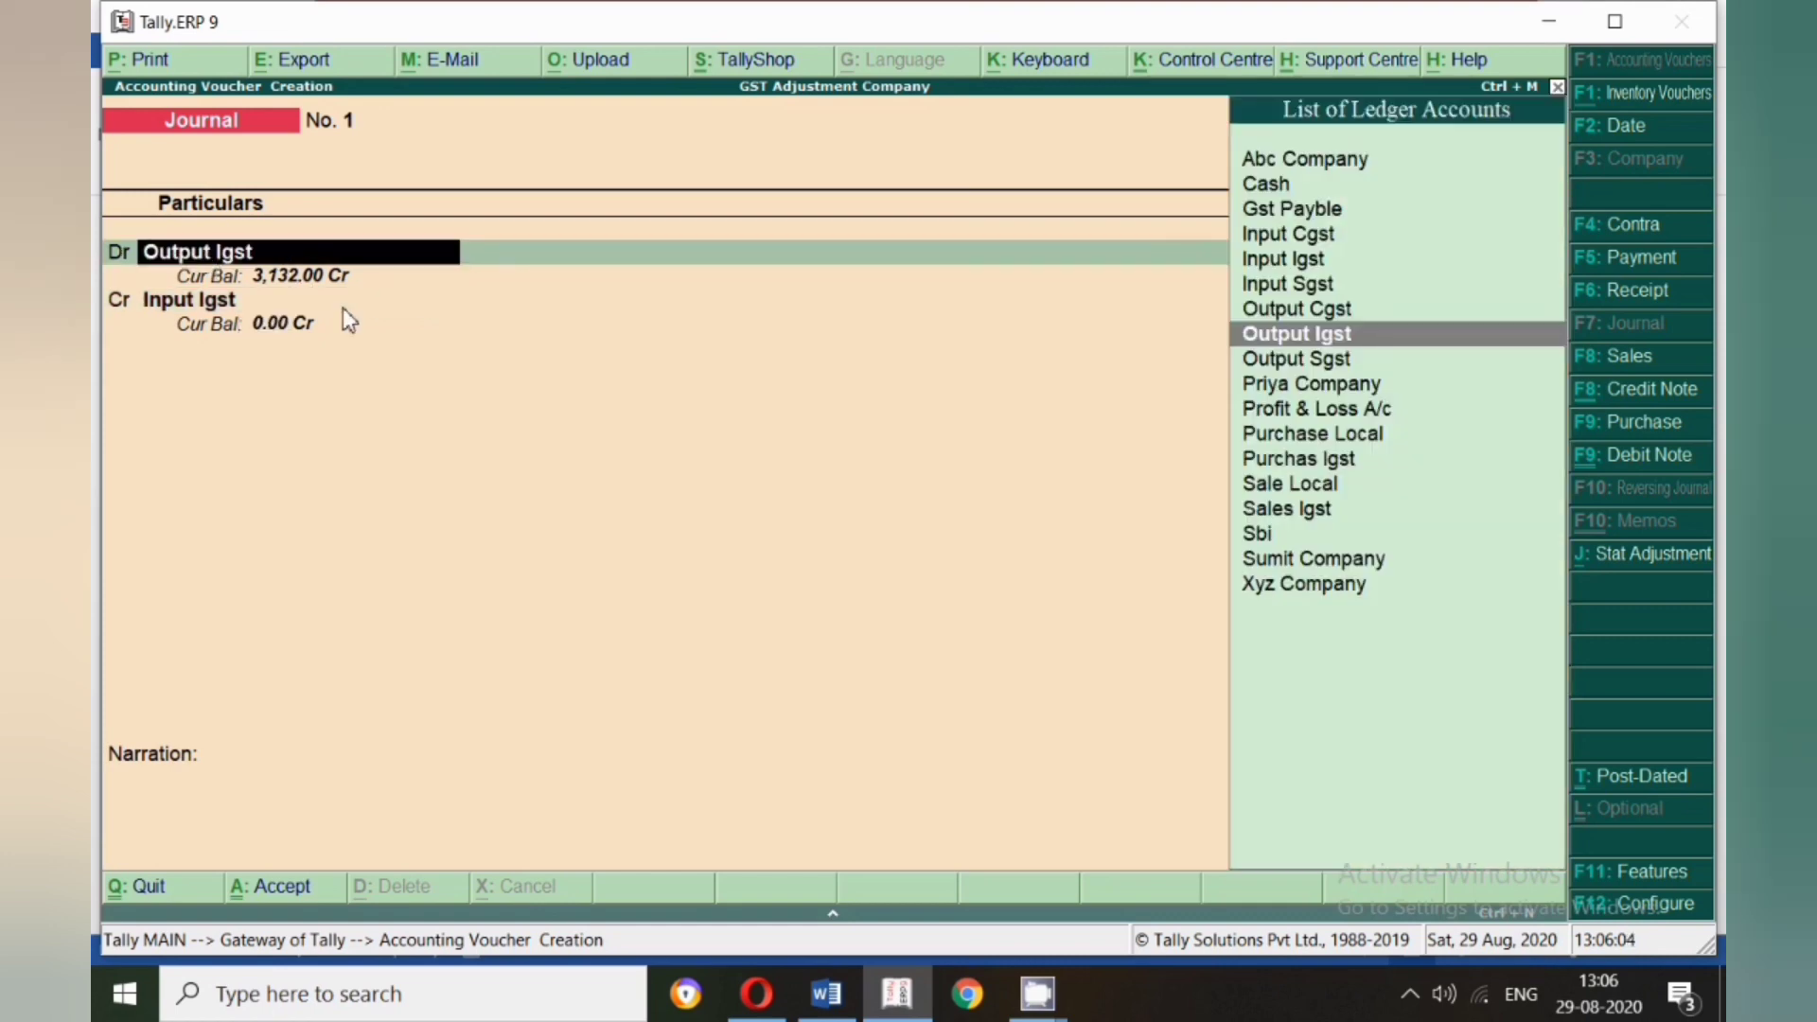
{"action": "key", "text": "Return"}
{"action": "key", "text": "BackSpace"}
{"action": "key", "text": "Return"}
{"action": "key", "text": "BackSpace"}
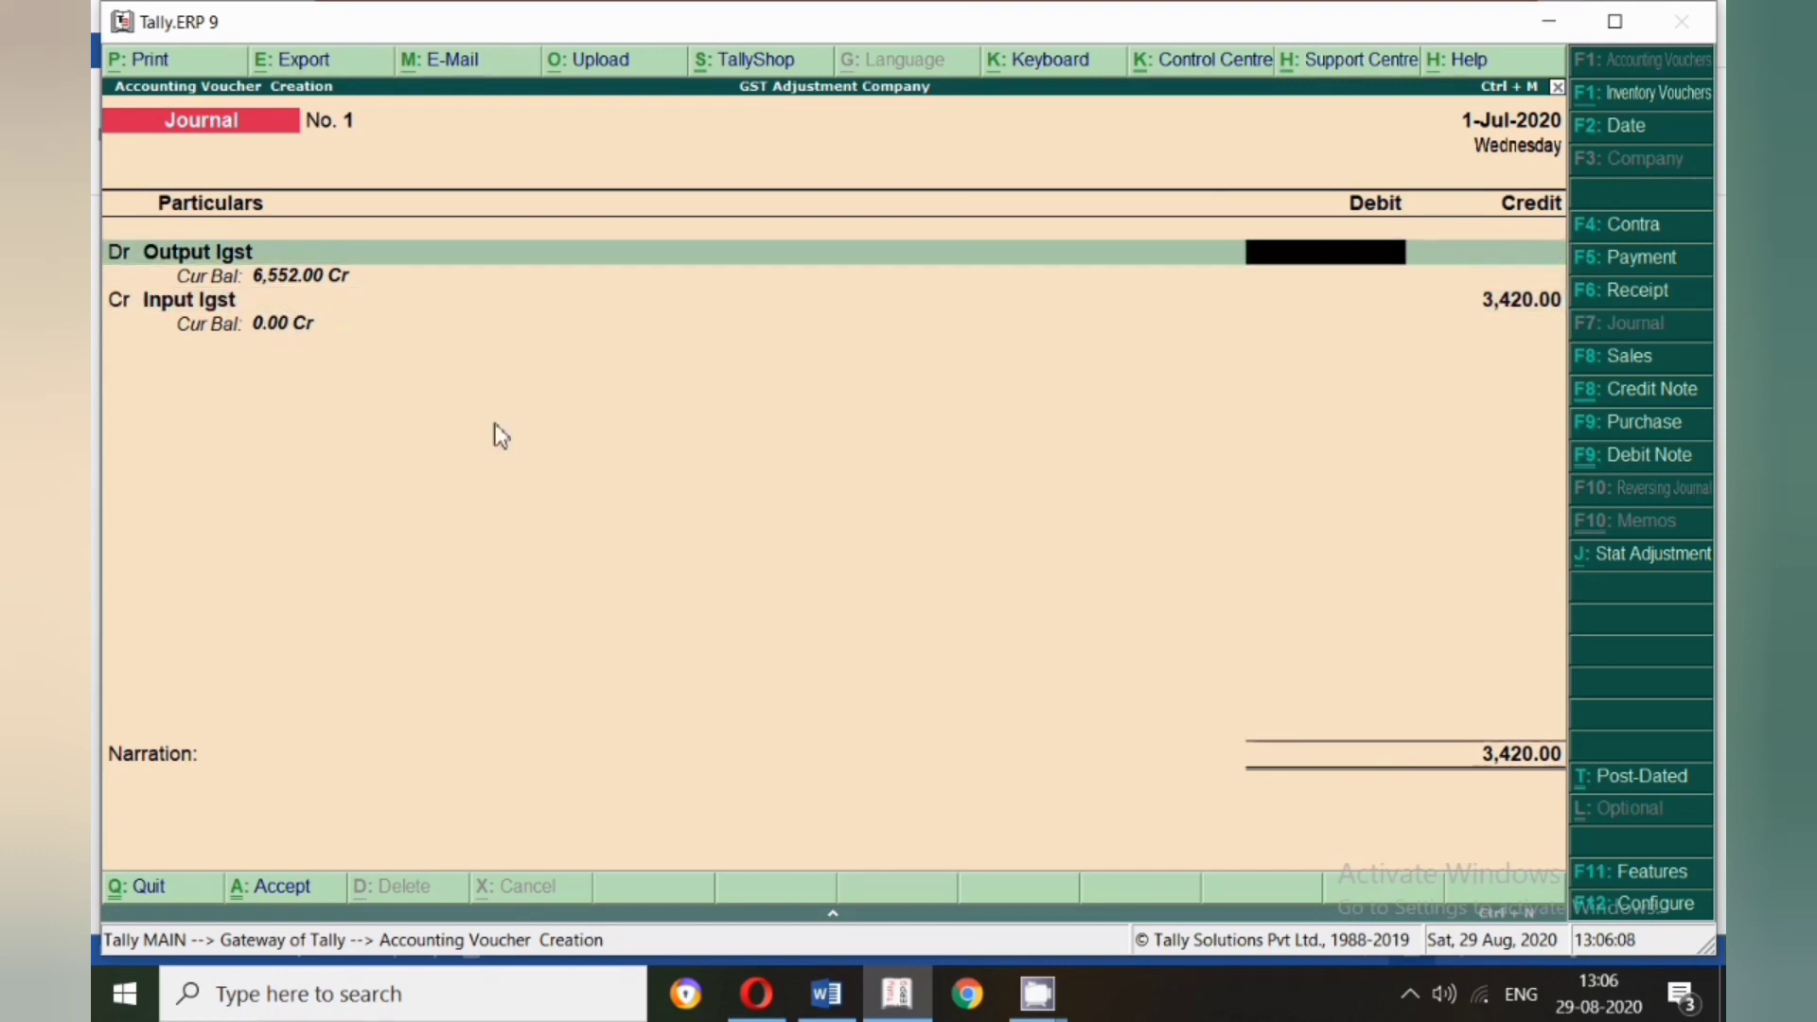
{"action": "type", "text": "3420"}
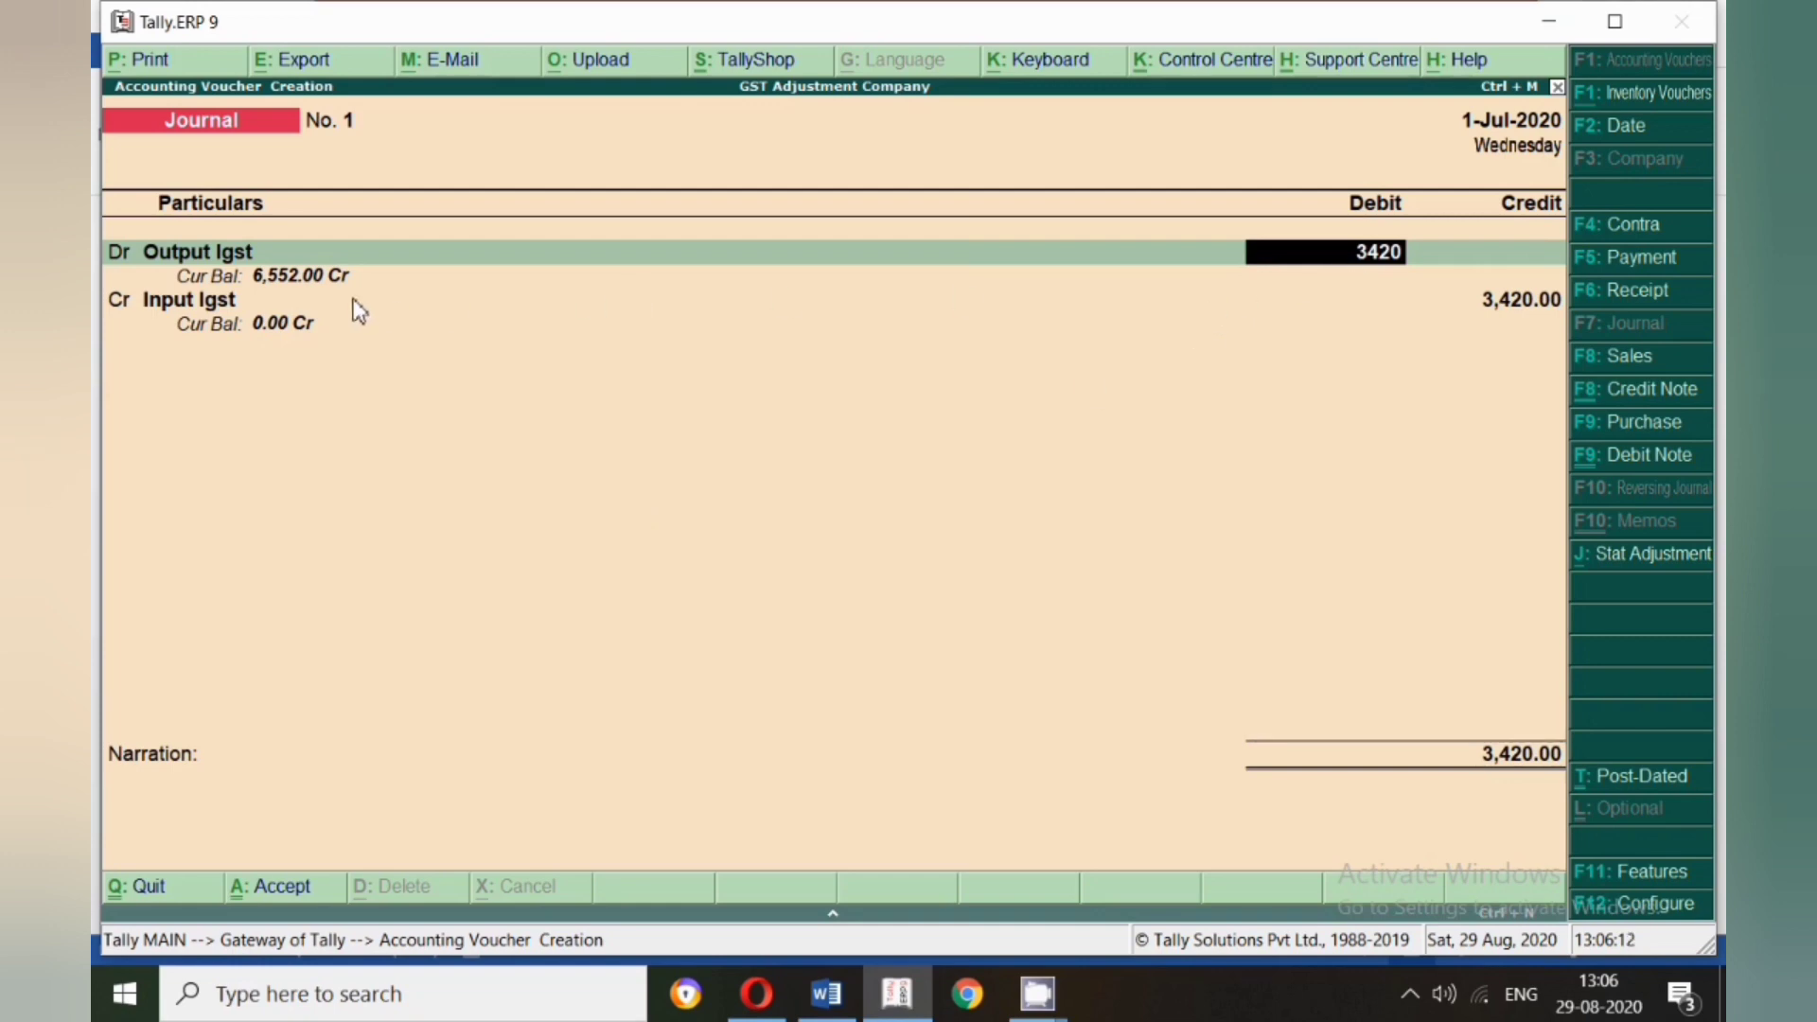
{"action": "key", "text": "Return"}
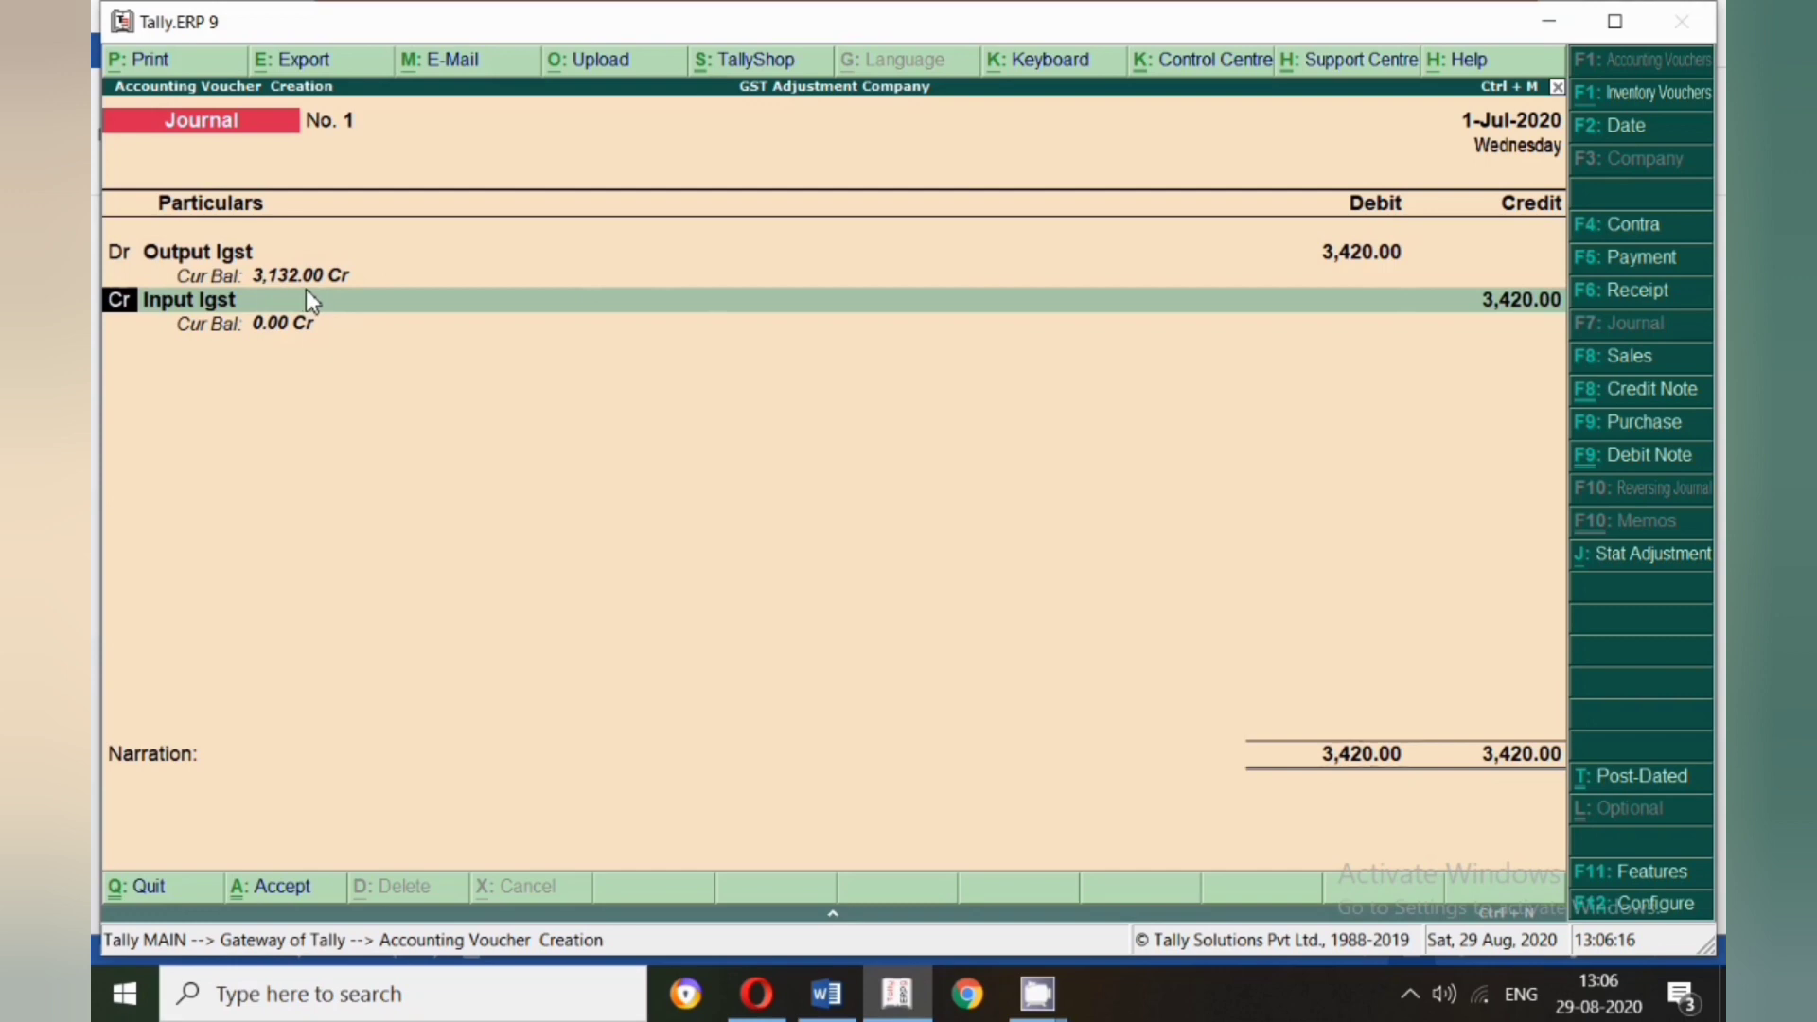
- Keep the 3420 credit to Input Igst and save the journal voucher without a narration
{"action": "key", "text": "Return"}
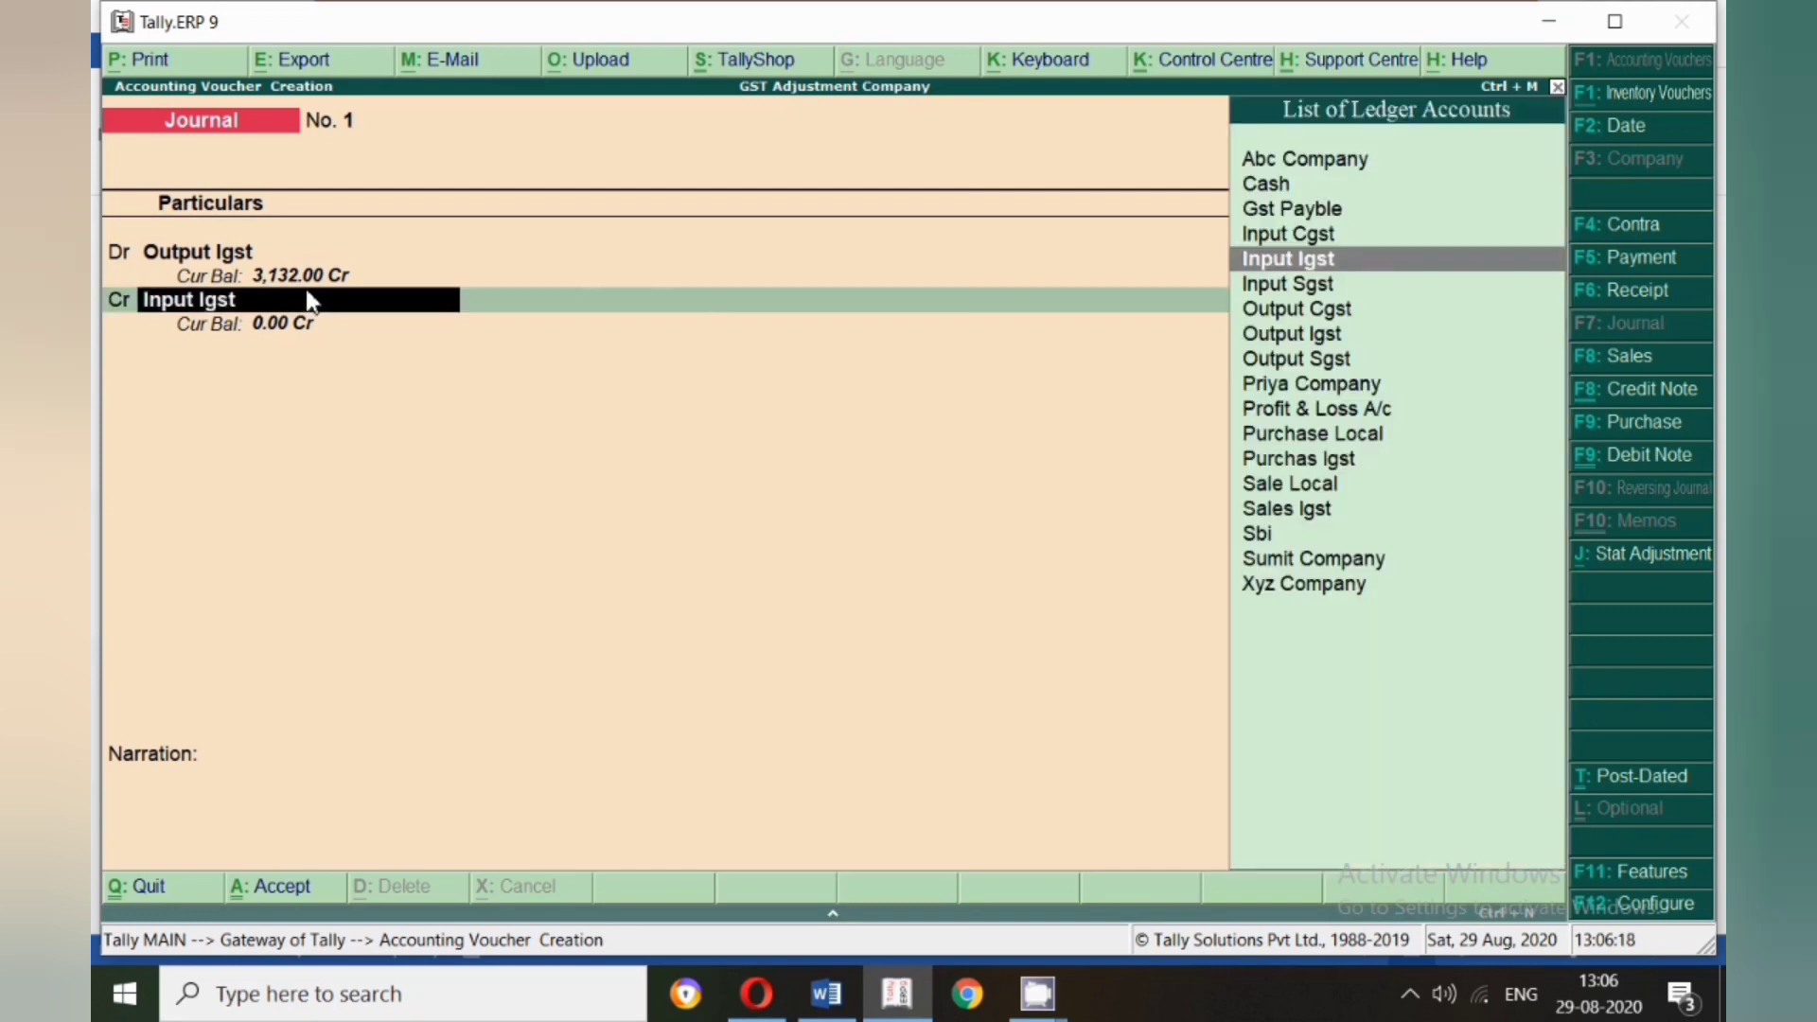
{"action": "key", "text": "Return"}
{"action": "key", "text": "Return"}
{"action": "key", "text": "Return"}
{"action": "key", "text": "Return"}
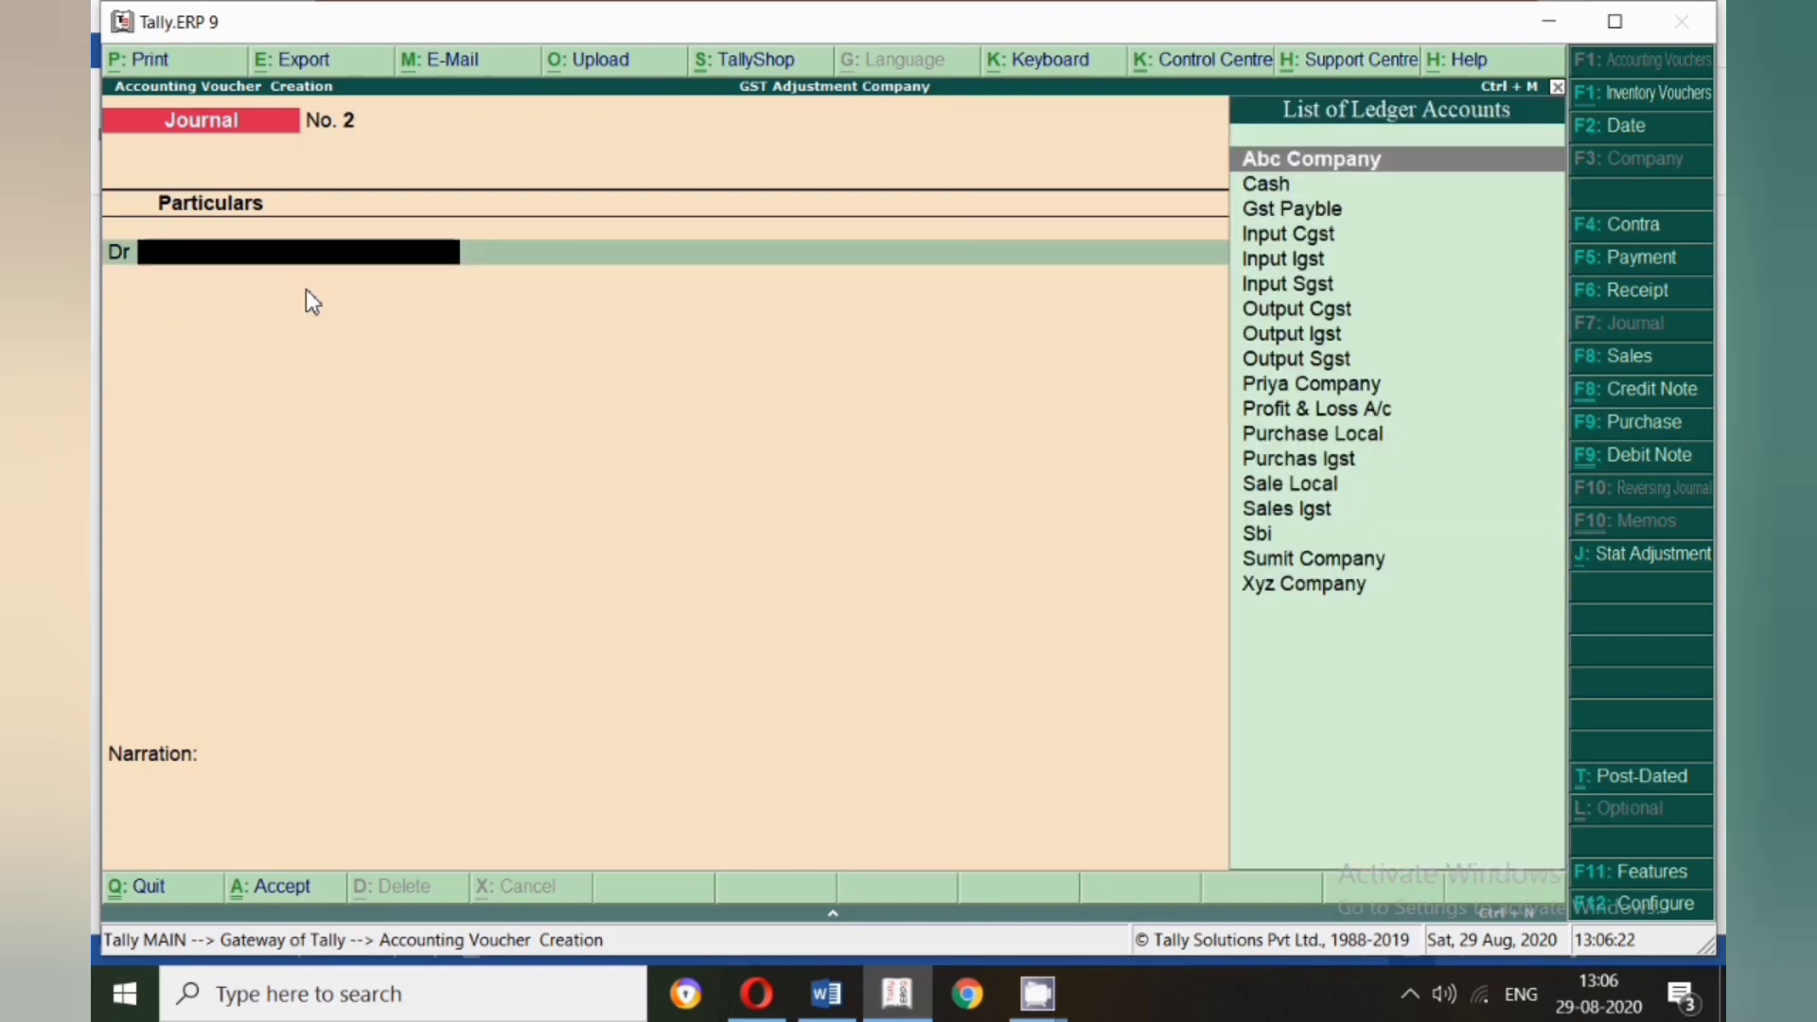
- Date the new journal voucher 1-Jul-2020 and choose Output Cgst as its debit ledger
{"action": "key", "text": "F2"}
{"action": "type", "text": "1."}
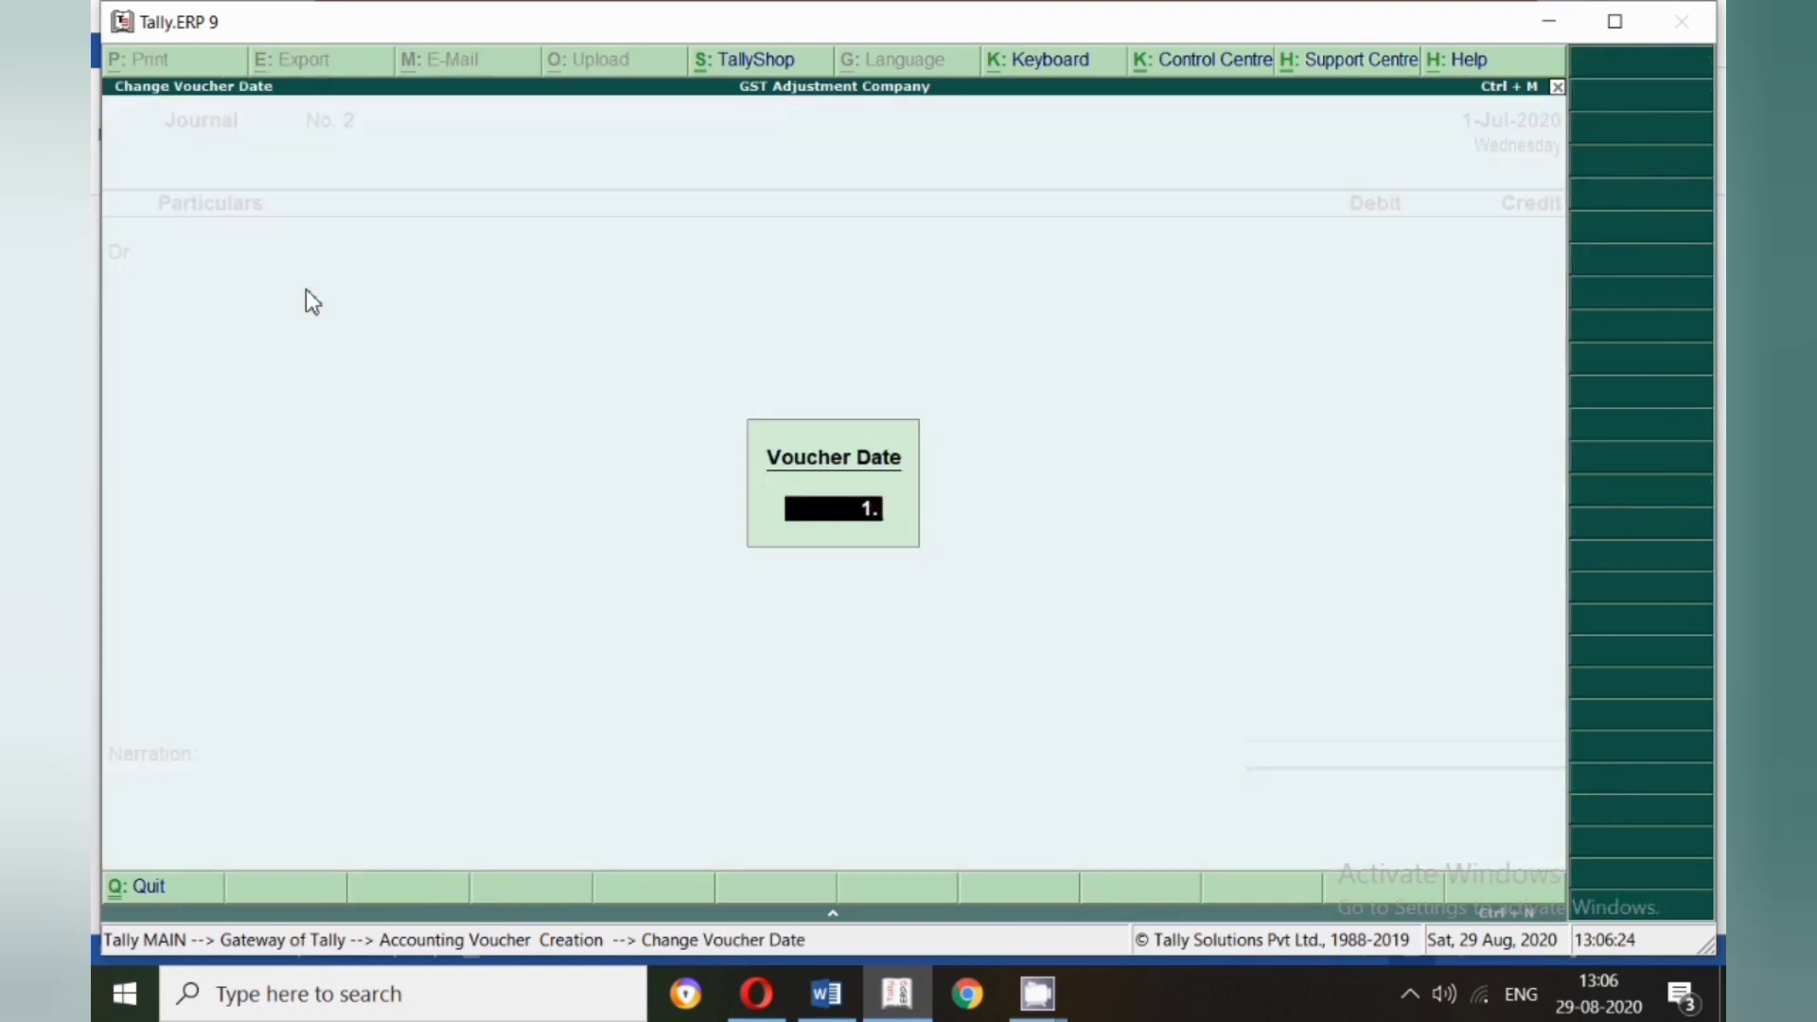
{"action": "key", "text": "Return"}
{"action": "type", "text": "Cgs"}
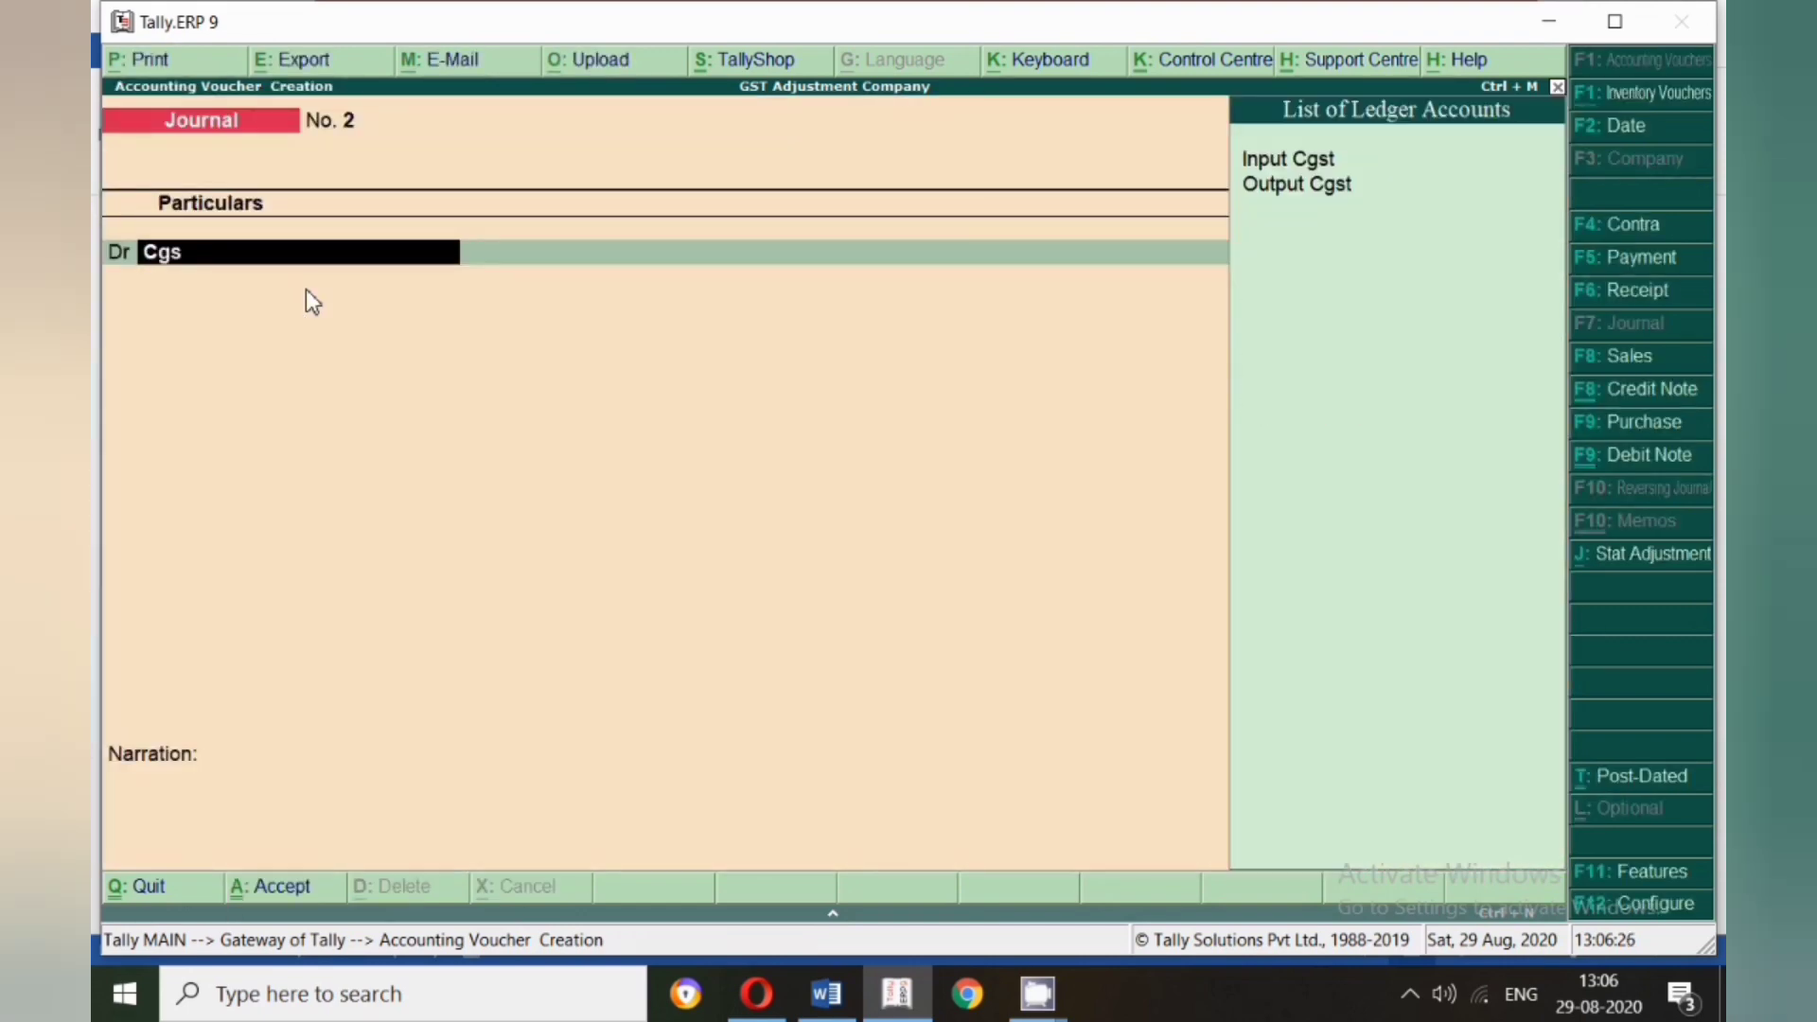
{"action": "key", "text": "Down"}
{"action": "key", "text": "Return"}
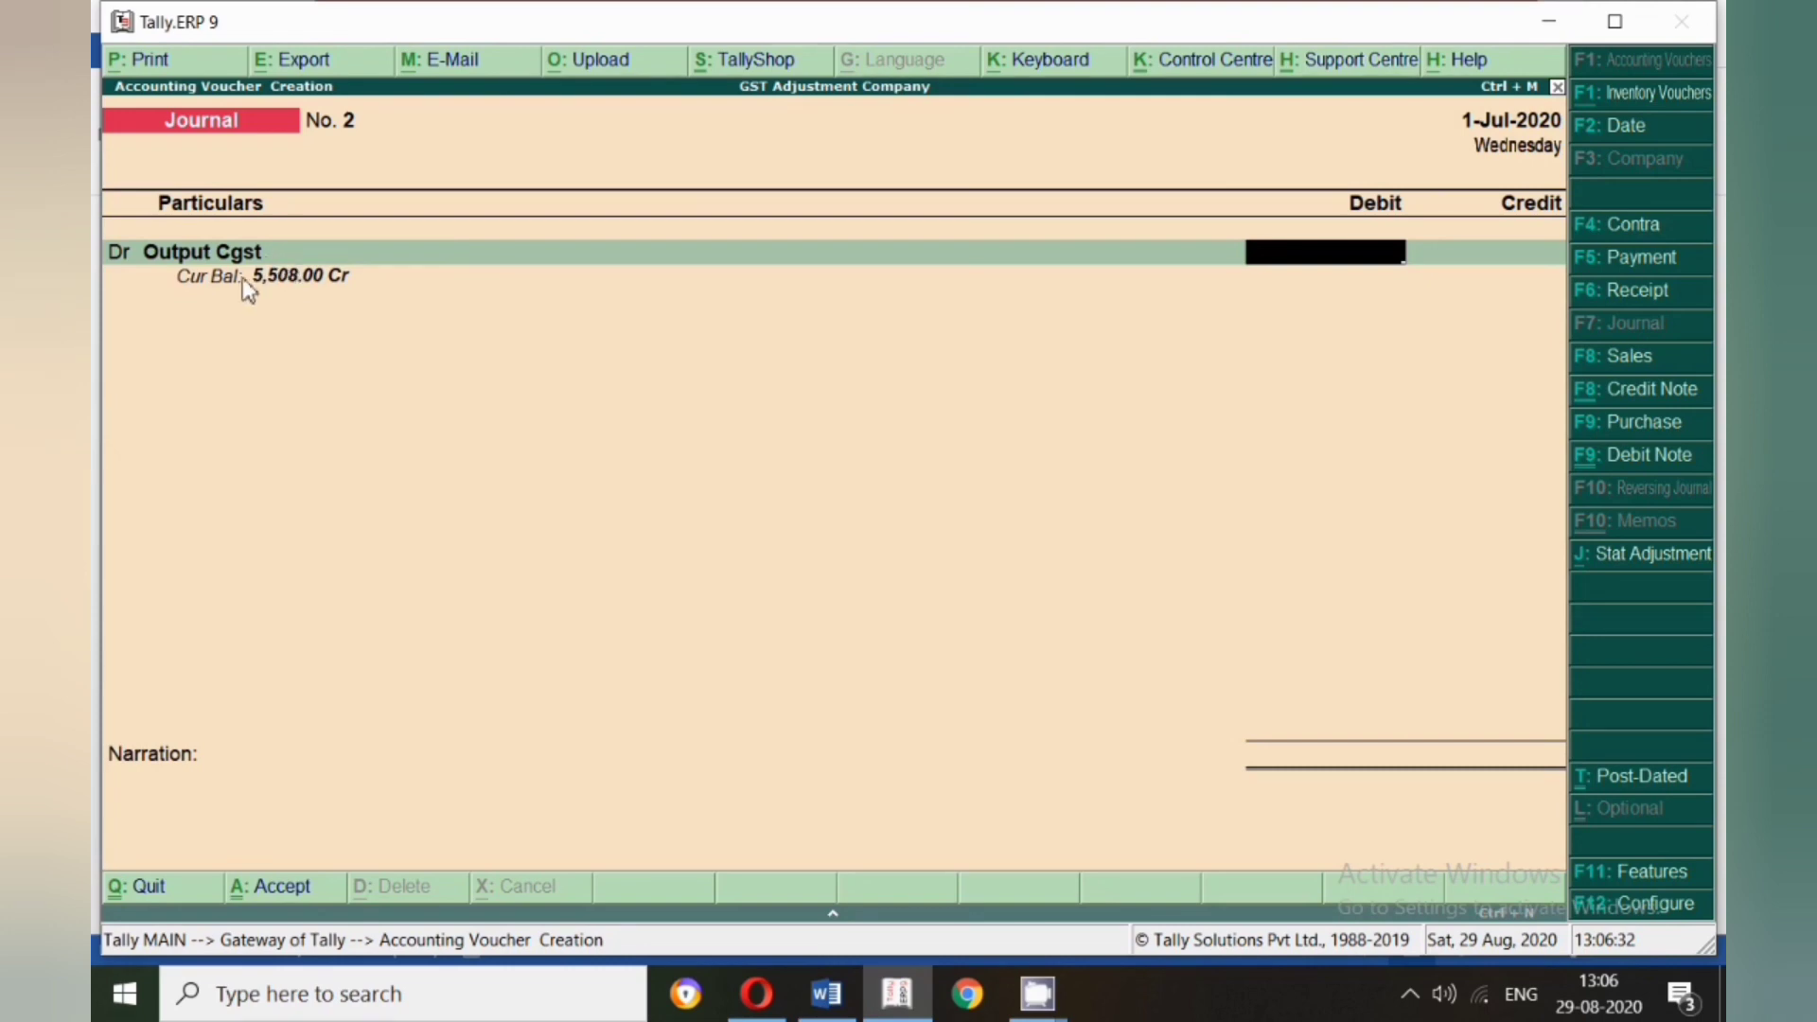
- Consult the Cgst balances in the Word document and enter 5508 as the Output Cgst debit amount
{"action": "left_click", "coordinate": [826, 994]}
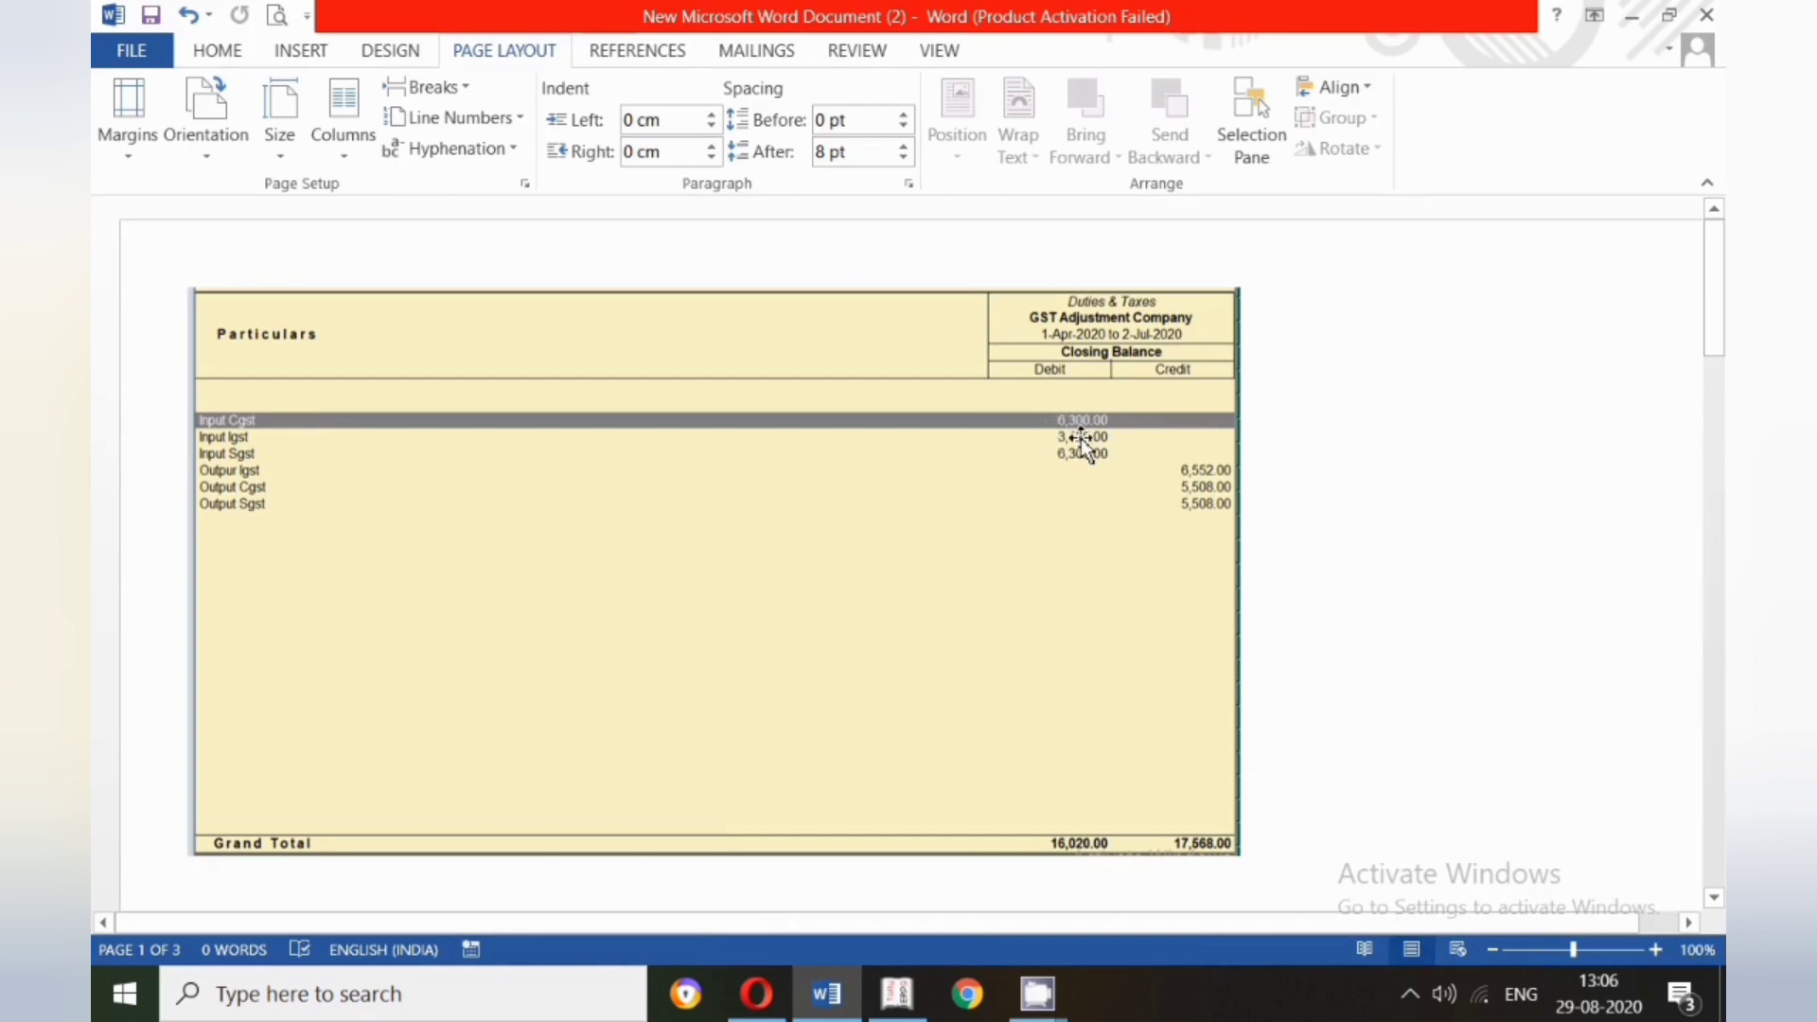
{"action": "key", "text": "alt+Tab"}
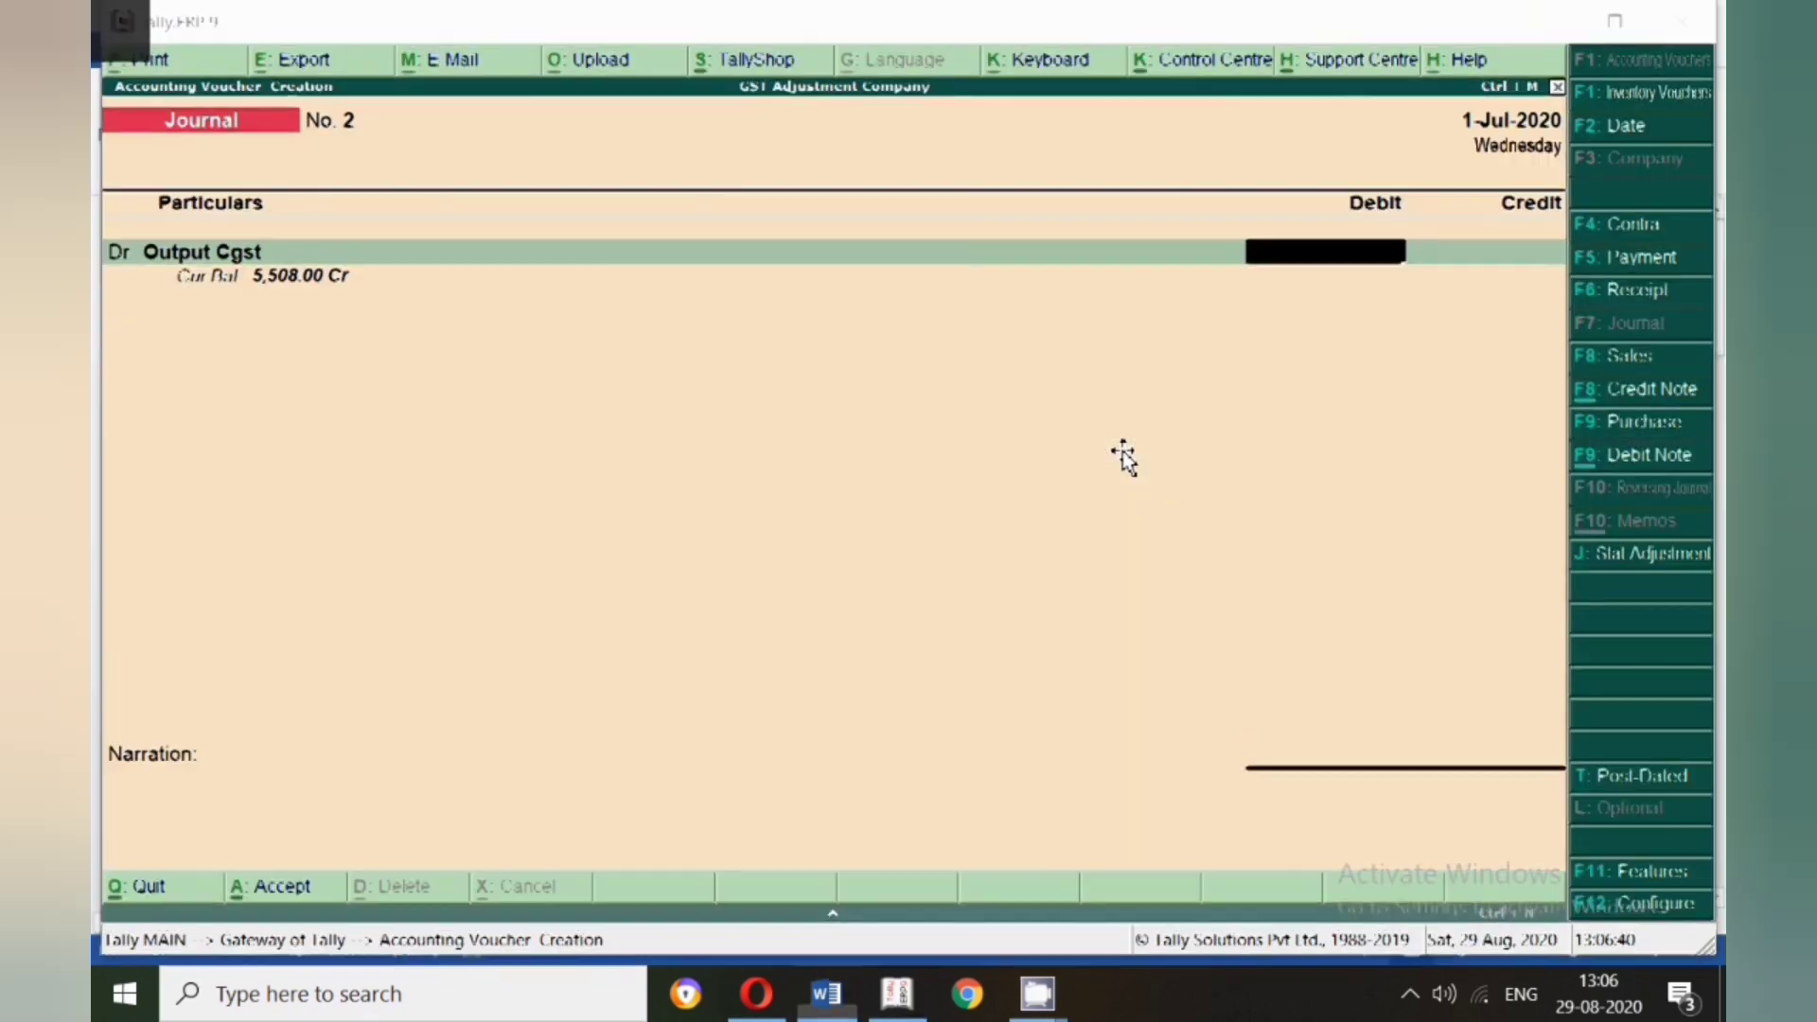
{"action": "type", "text": "508"}
{"action": "key", "text": "Return"}
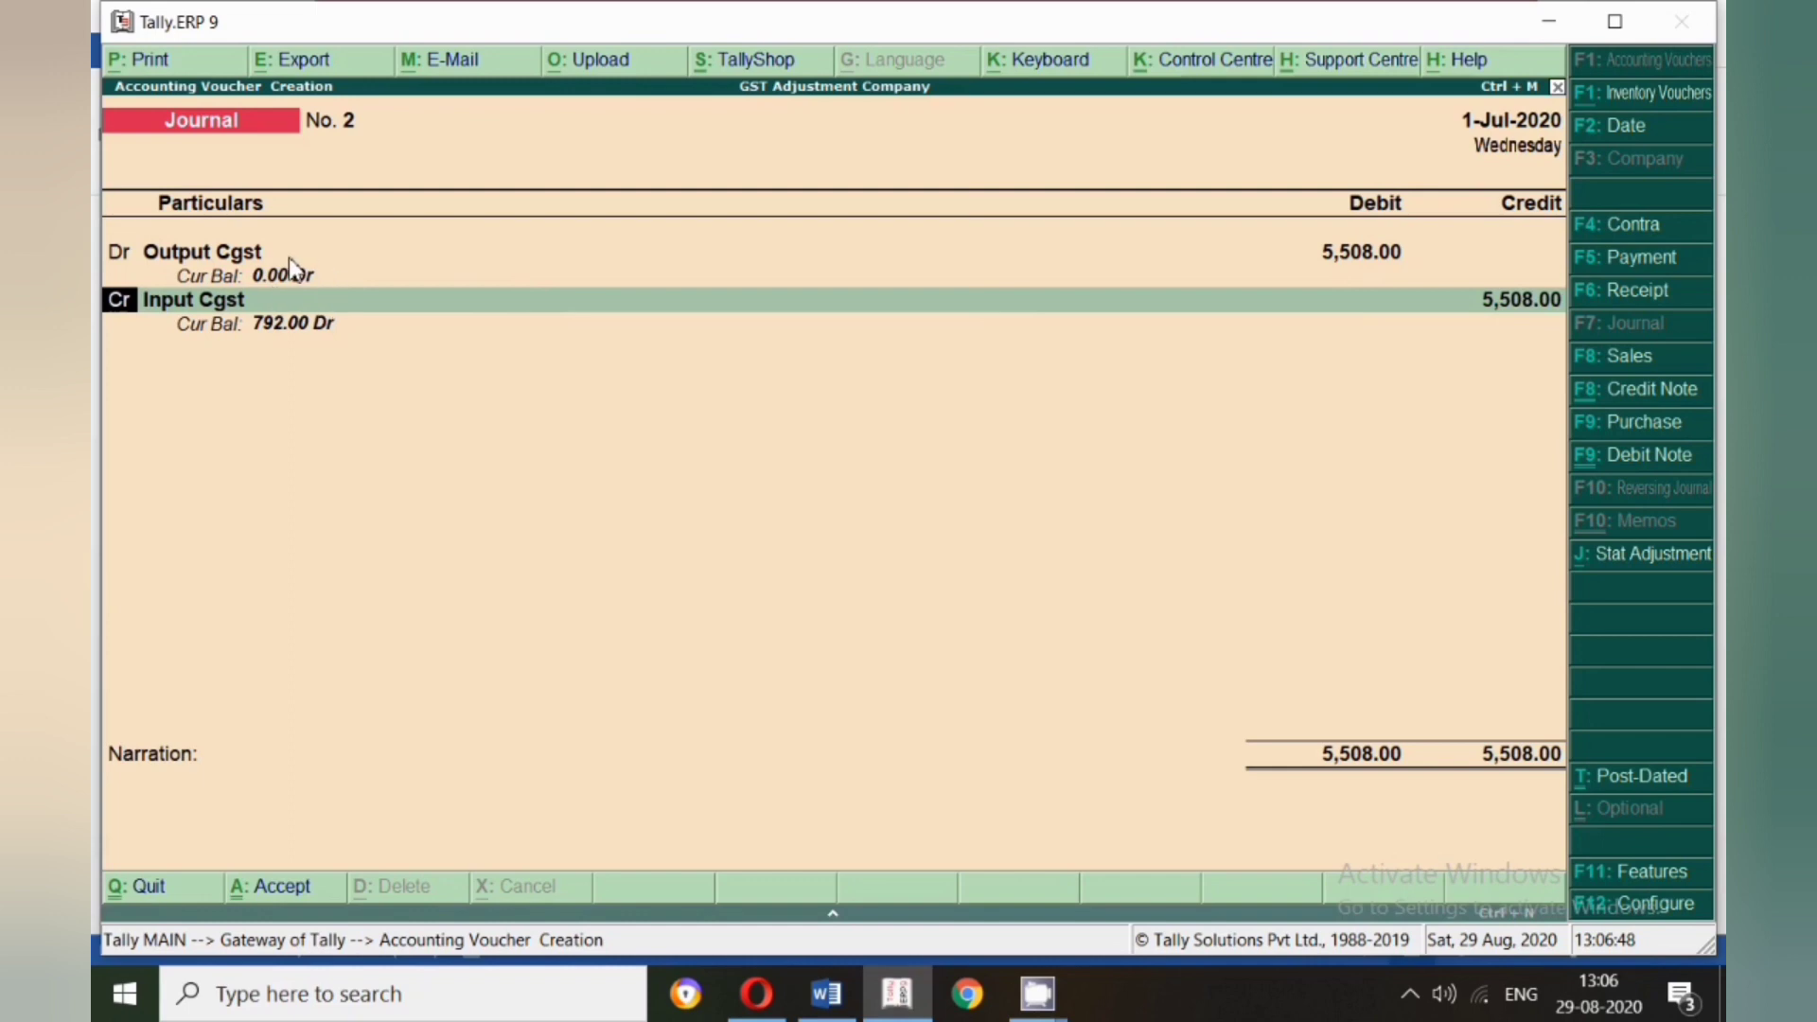
- Credit Input Cgst with 5508 and save the journal voucher without a narration
{"action": "key", "text": "Return"}
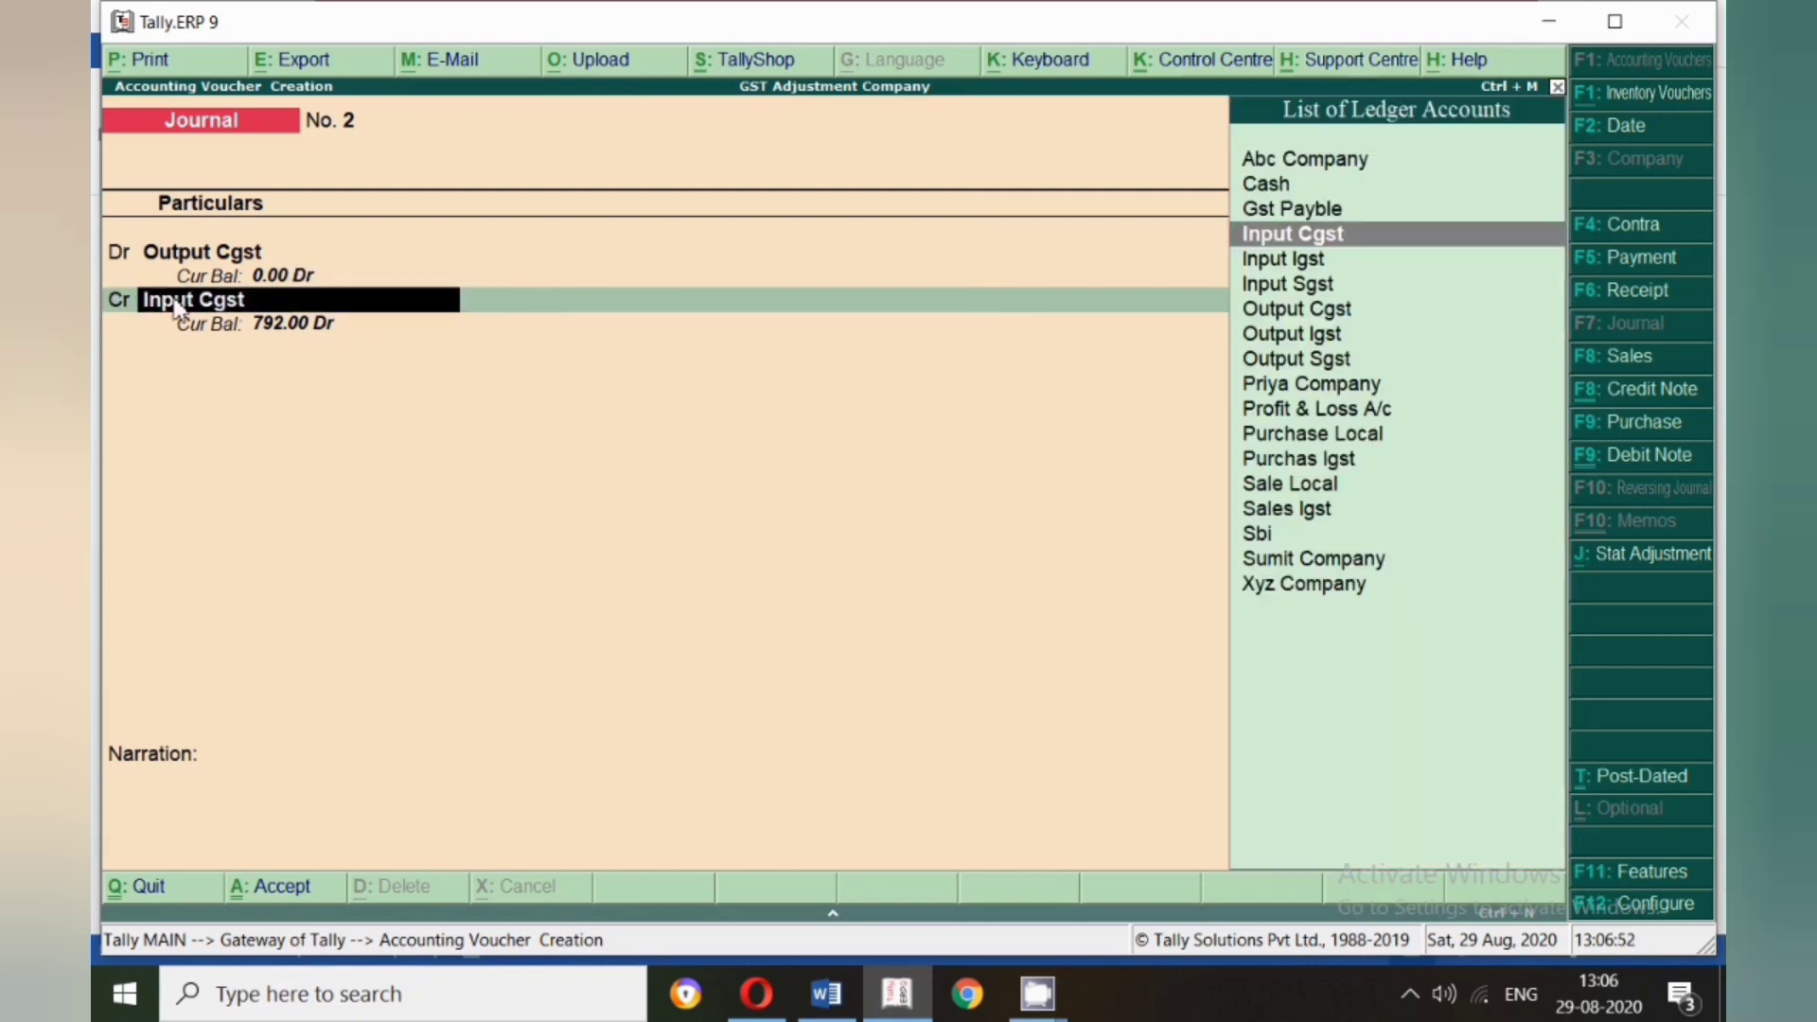
{"action": "key", "text": "Return"}
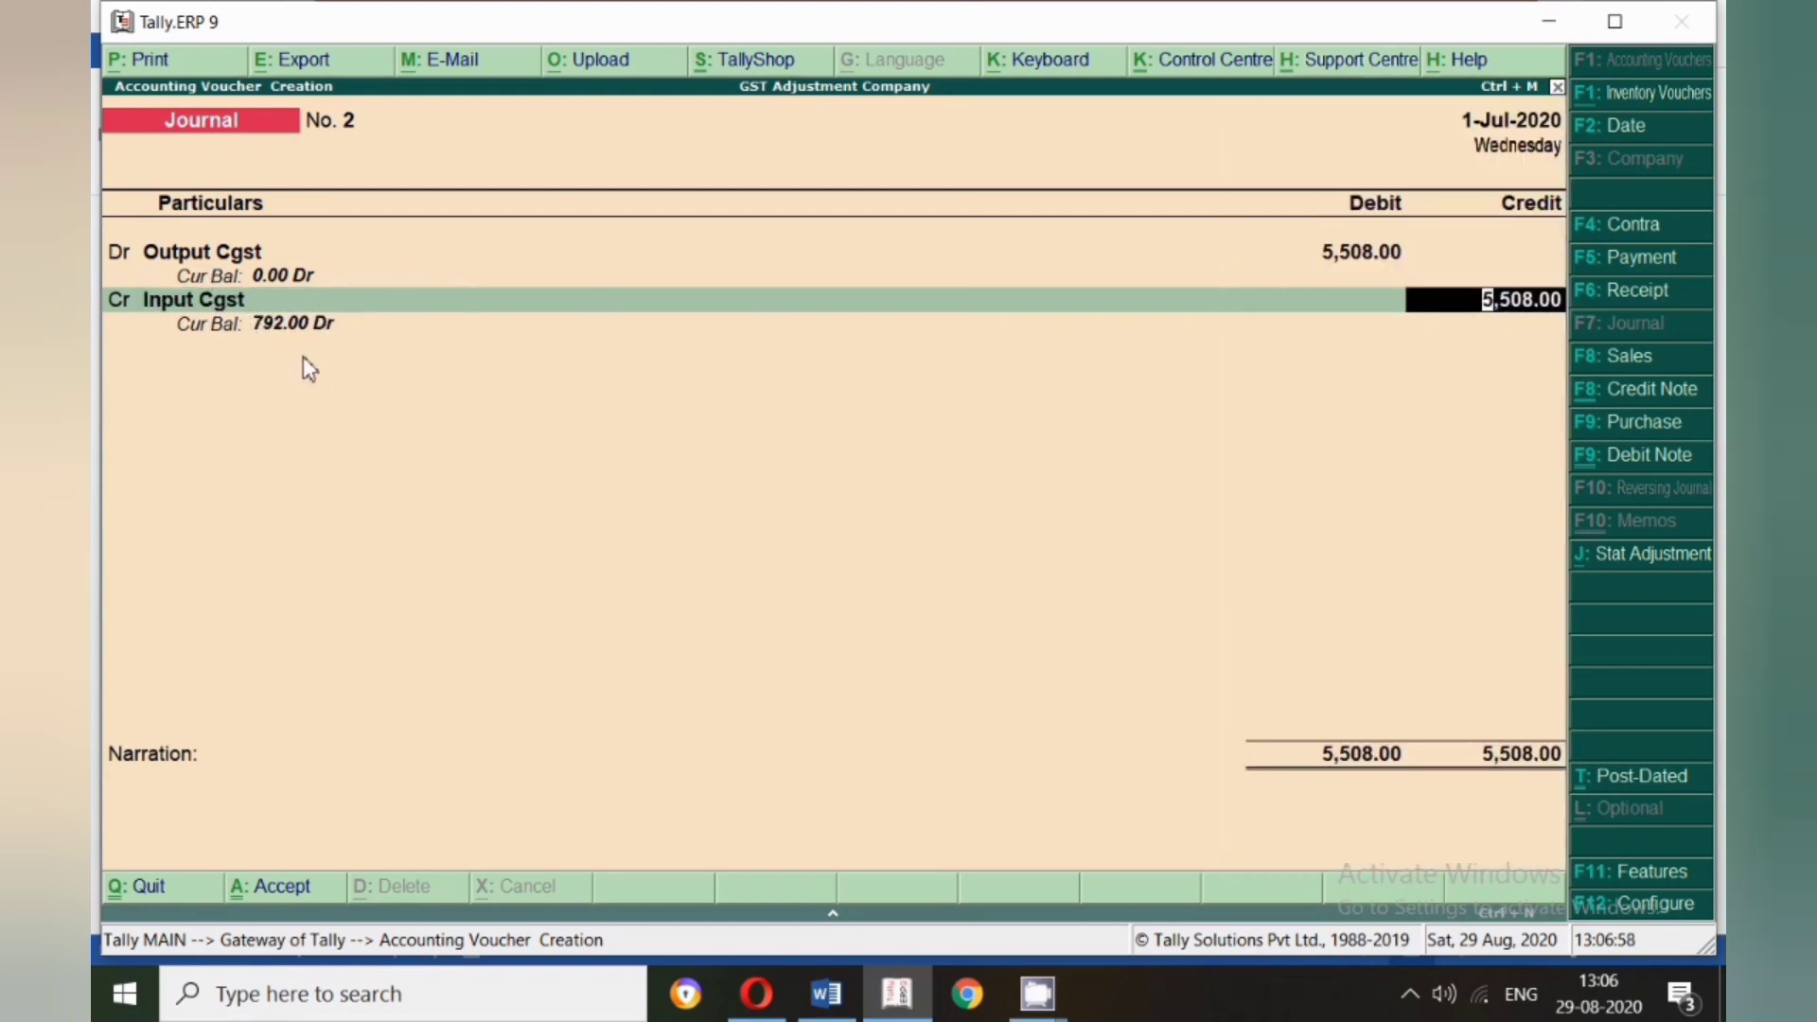
{"action": "key", "text": "Return"}
{"action": "key", "text": "Return"}
{"action": "key", "text": "Return"}
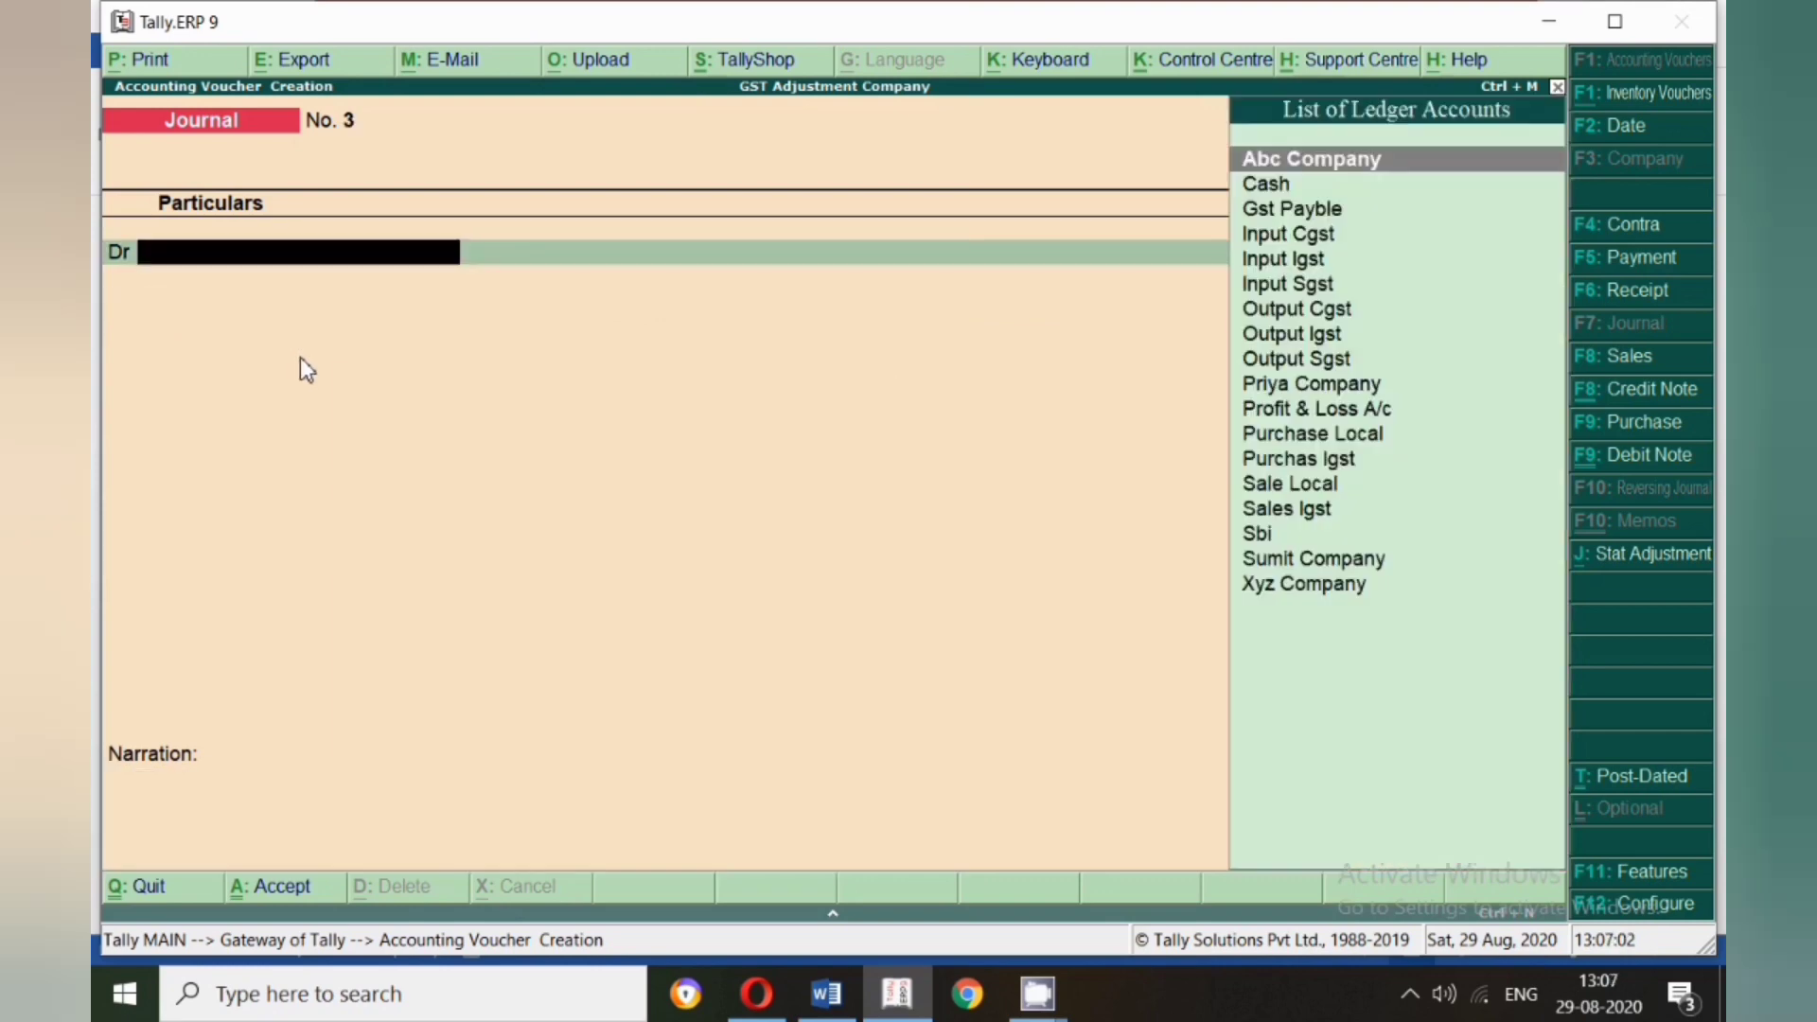
- Date the new journal voucher 1-Jul-2020 and choose Output Sgst as its debit ledger
{"action": "key", "text": "F2"}
{"action": "key", "text": "BackSpace"}
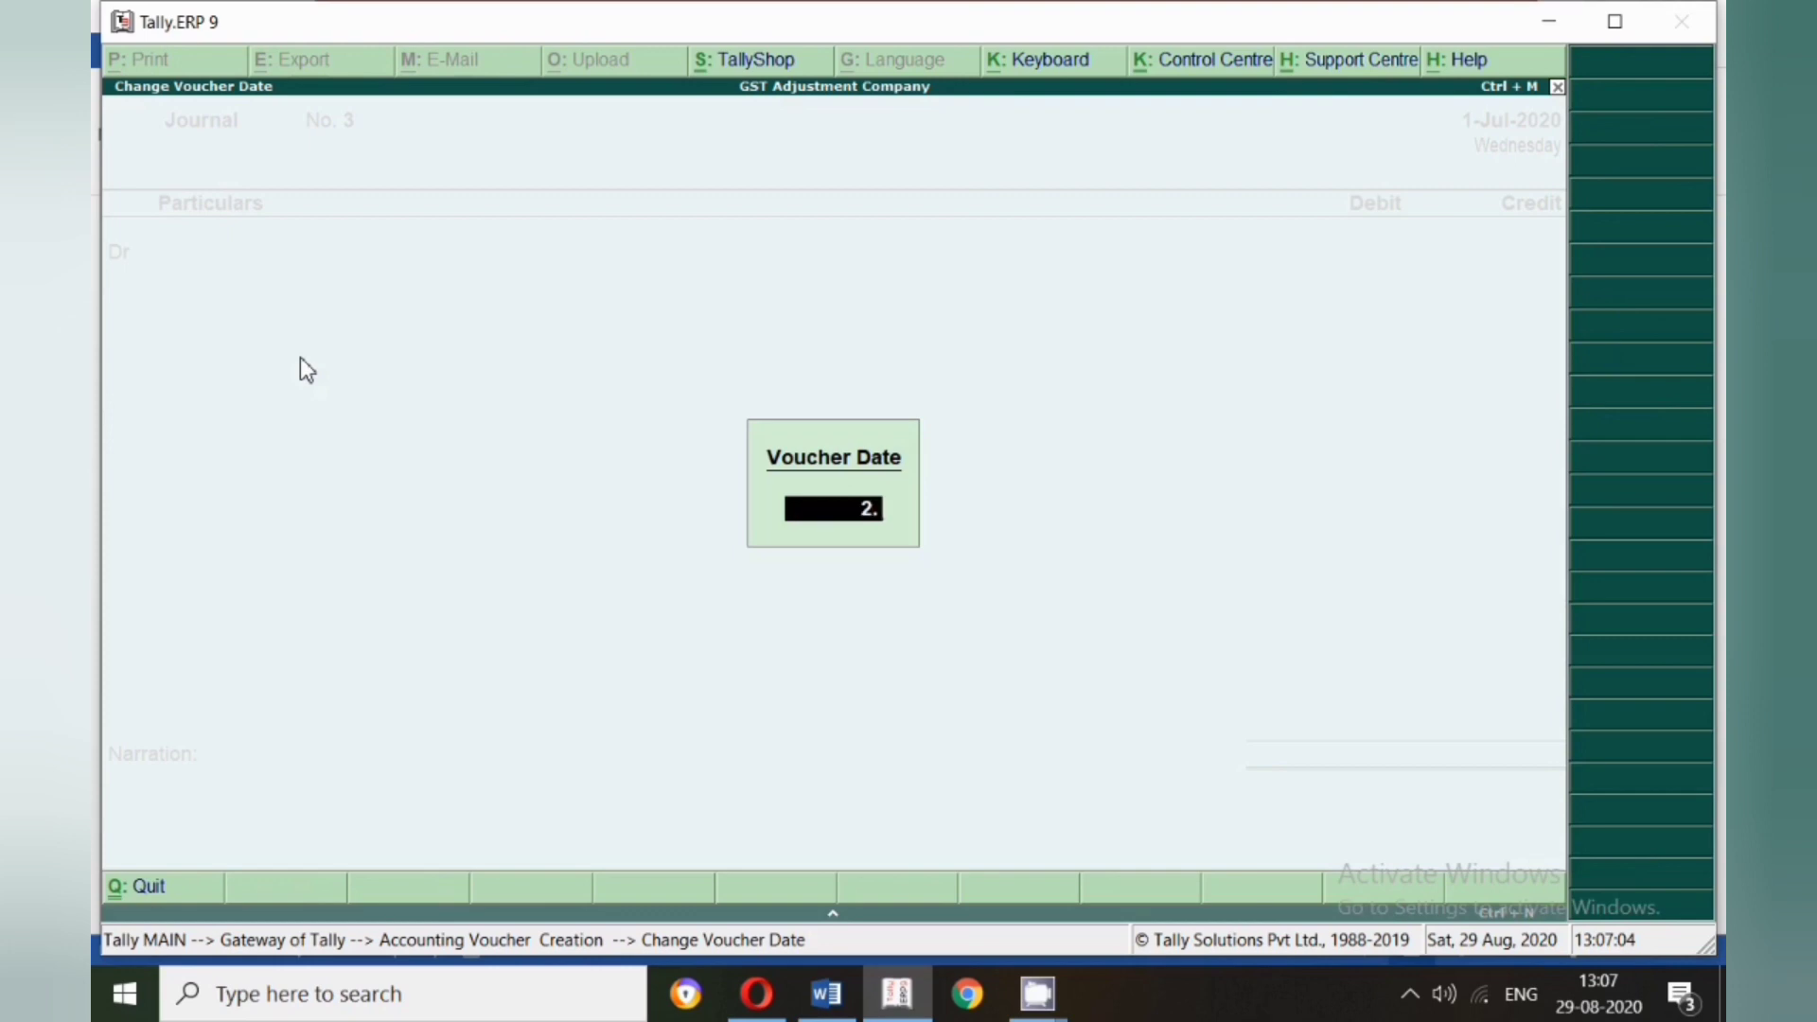
{"action": "type", "text": "1-7"}
{"action": "key", "text": "Return"}
{"action": "type", "text": "Sgs"}
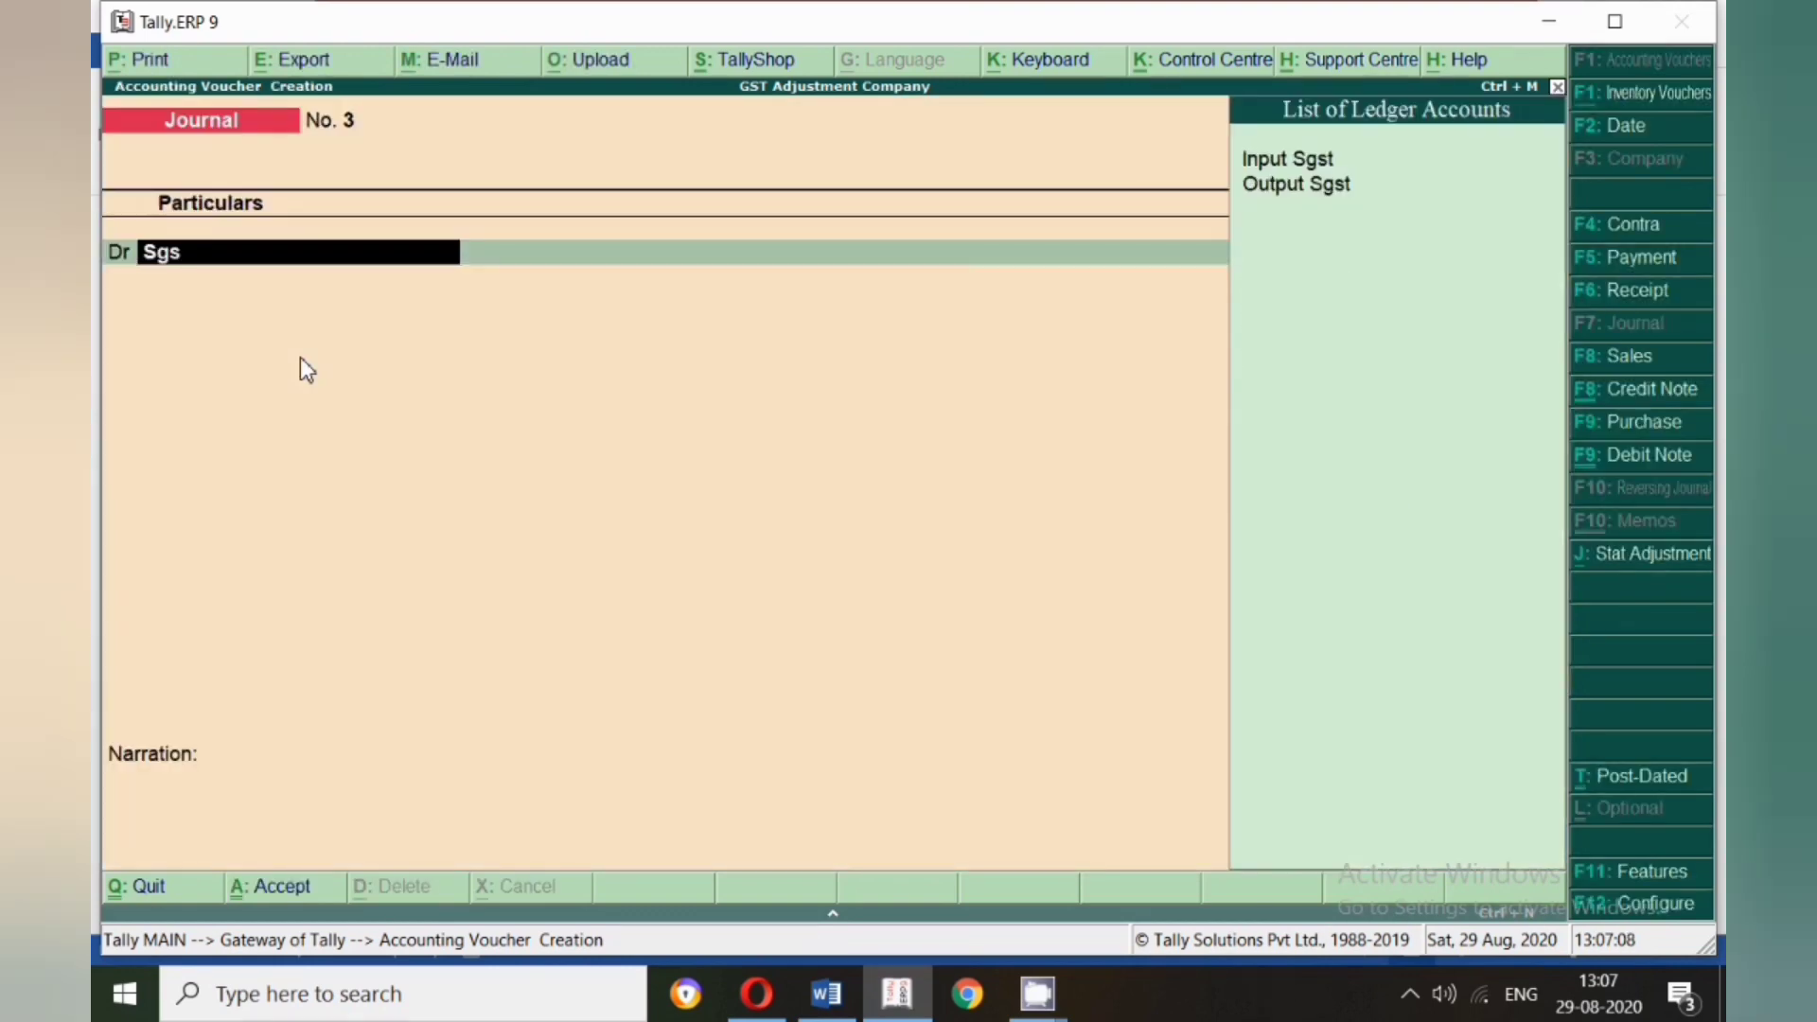
{"action": "key", "text": "Down"}
{"action": "key", "text": "Return"}
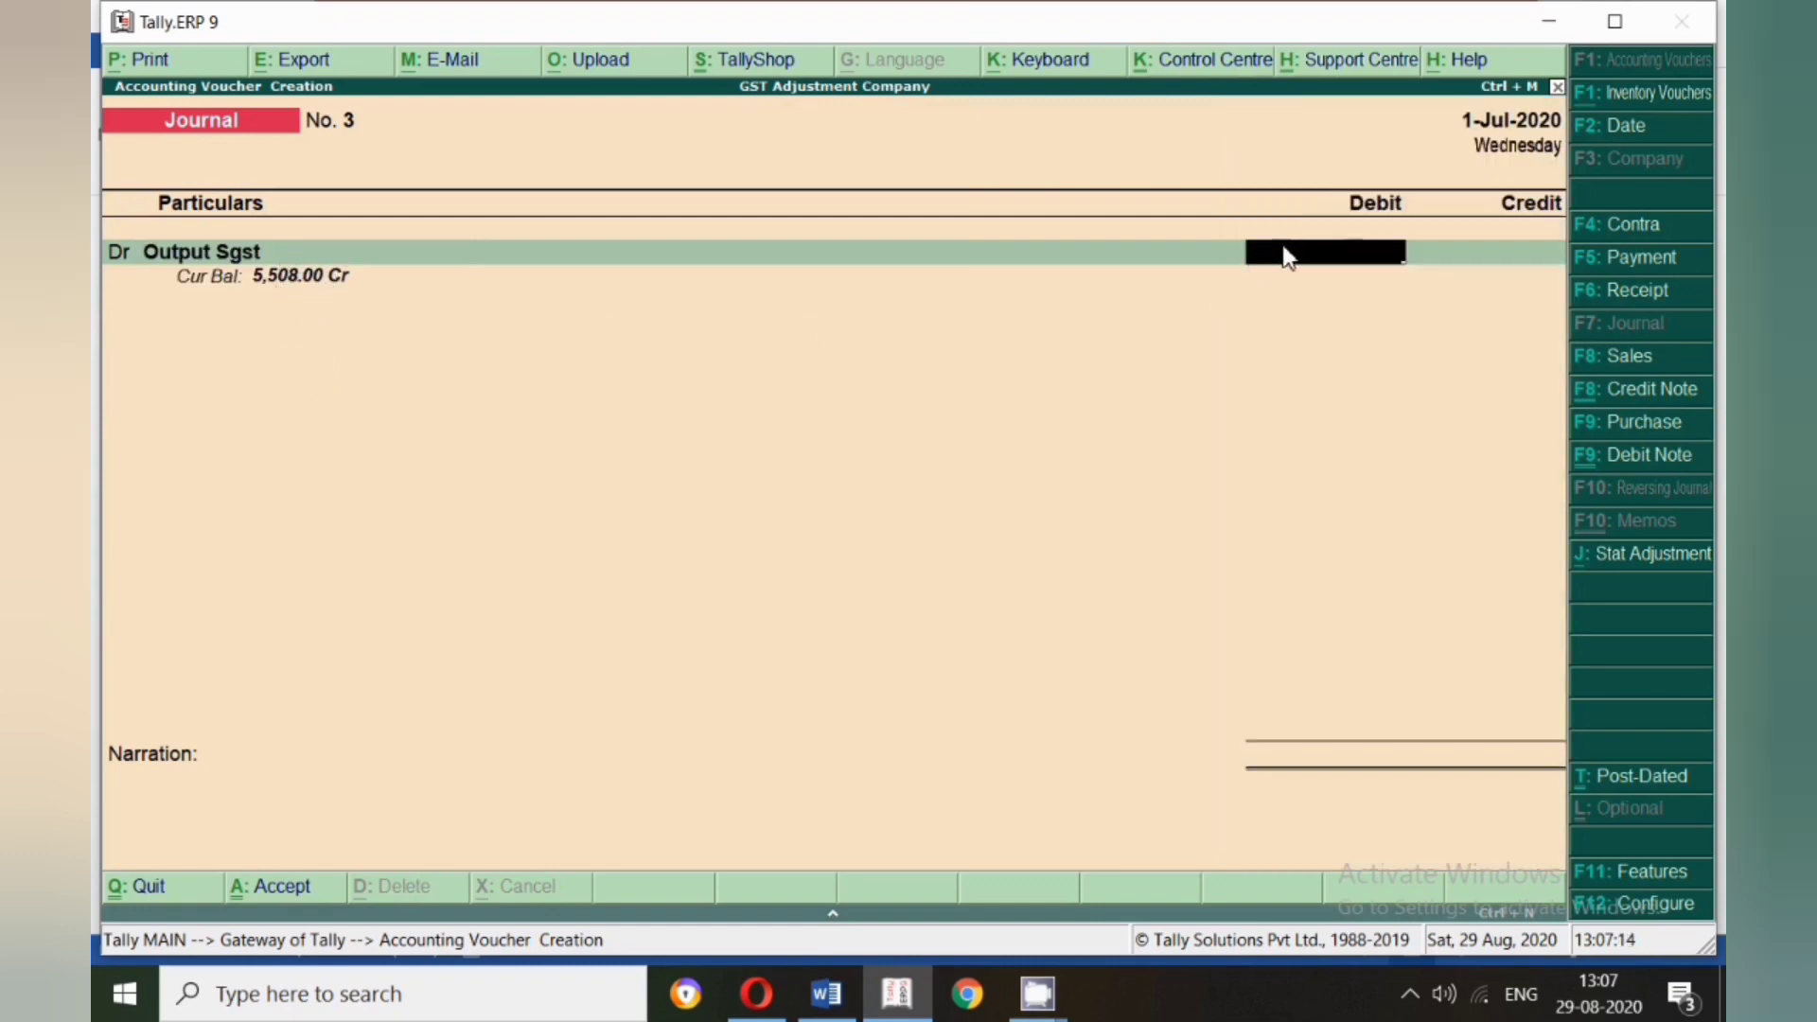
{"action": "key", "text": "alt+Tab"}
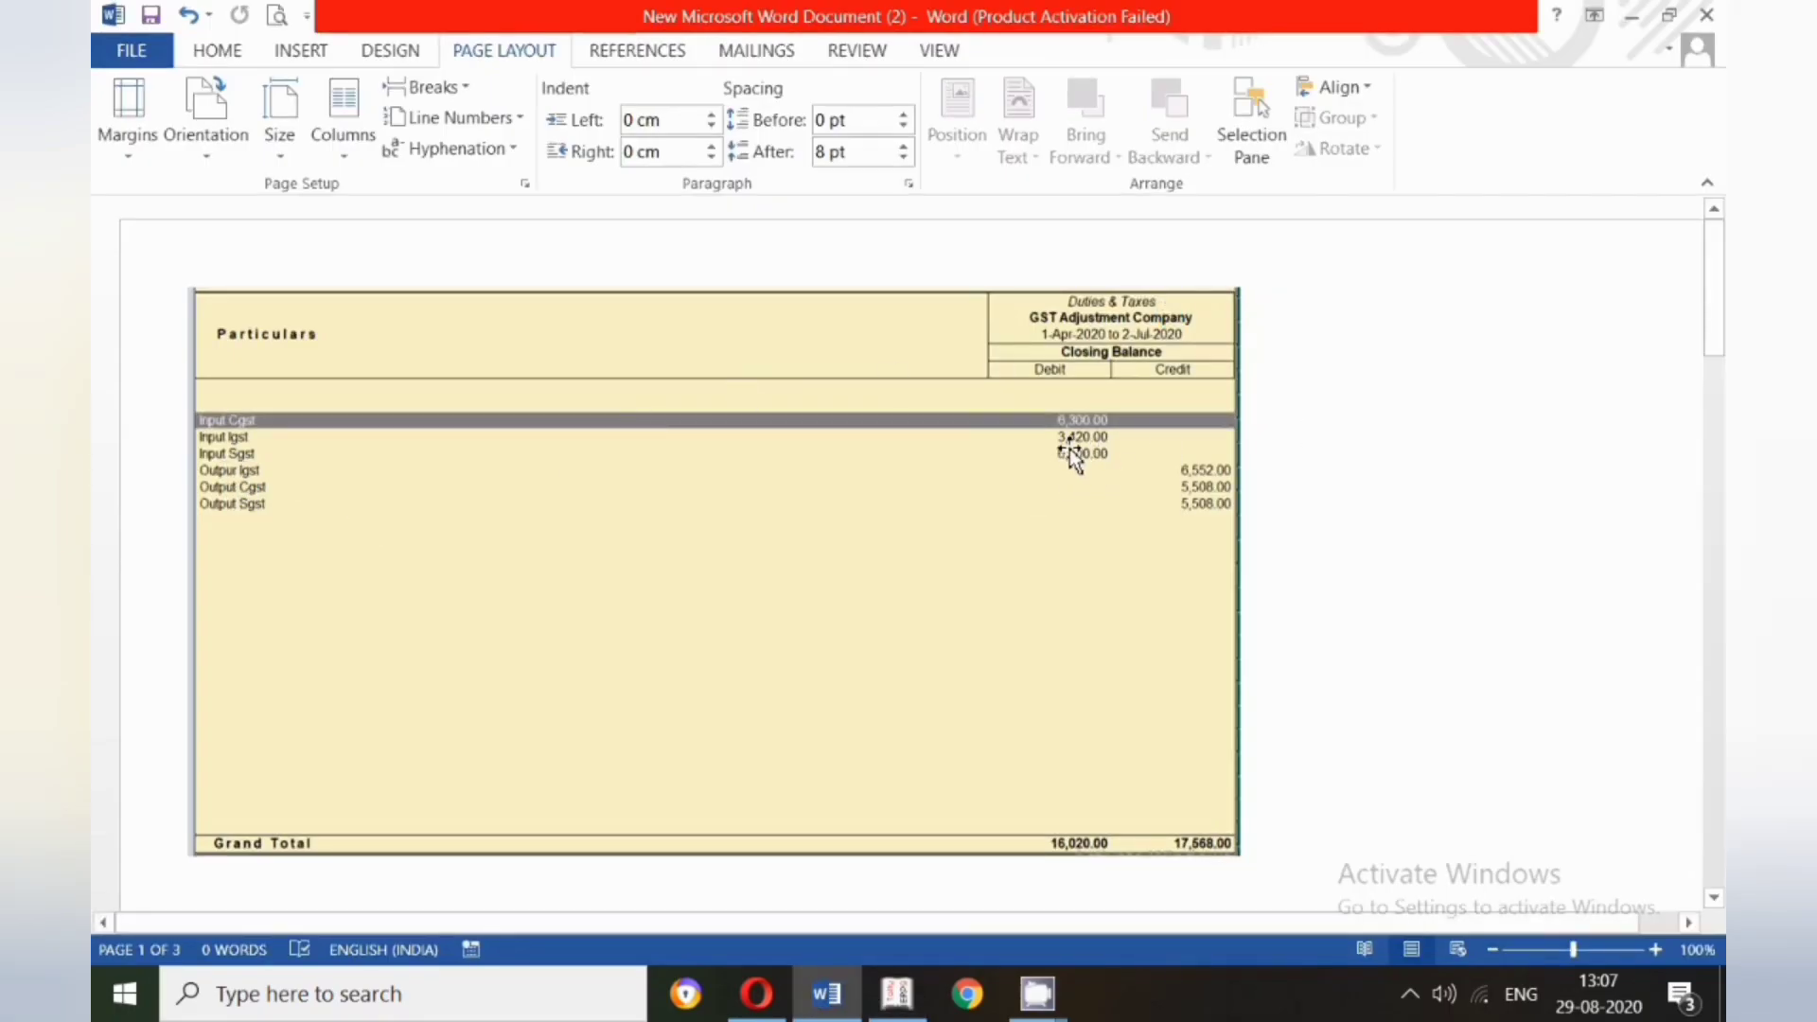
{"action": "key", "text": "alt+Tab"}
{"action": "type", "text": "6300"}
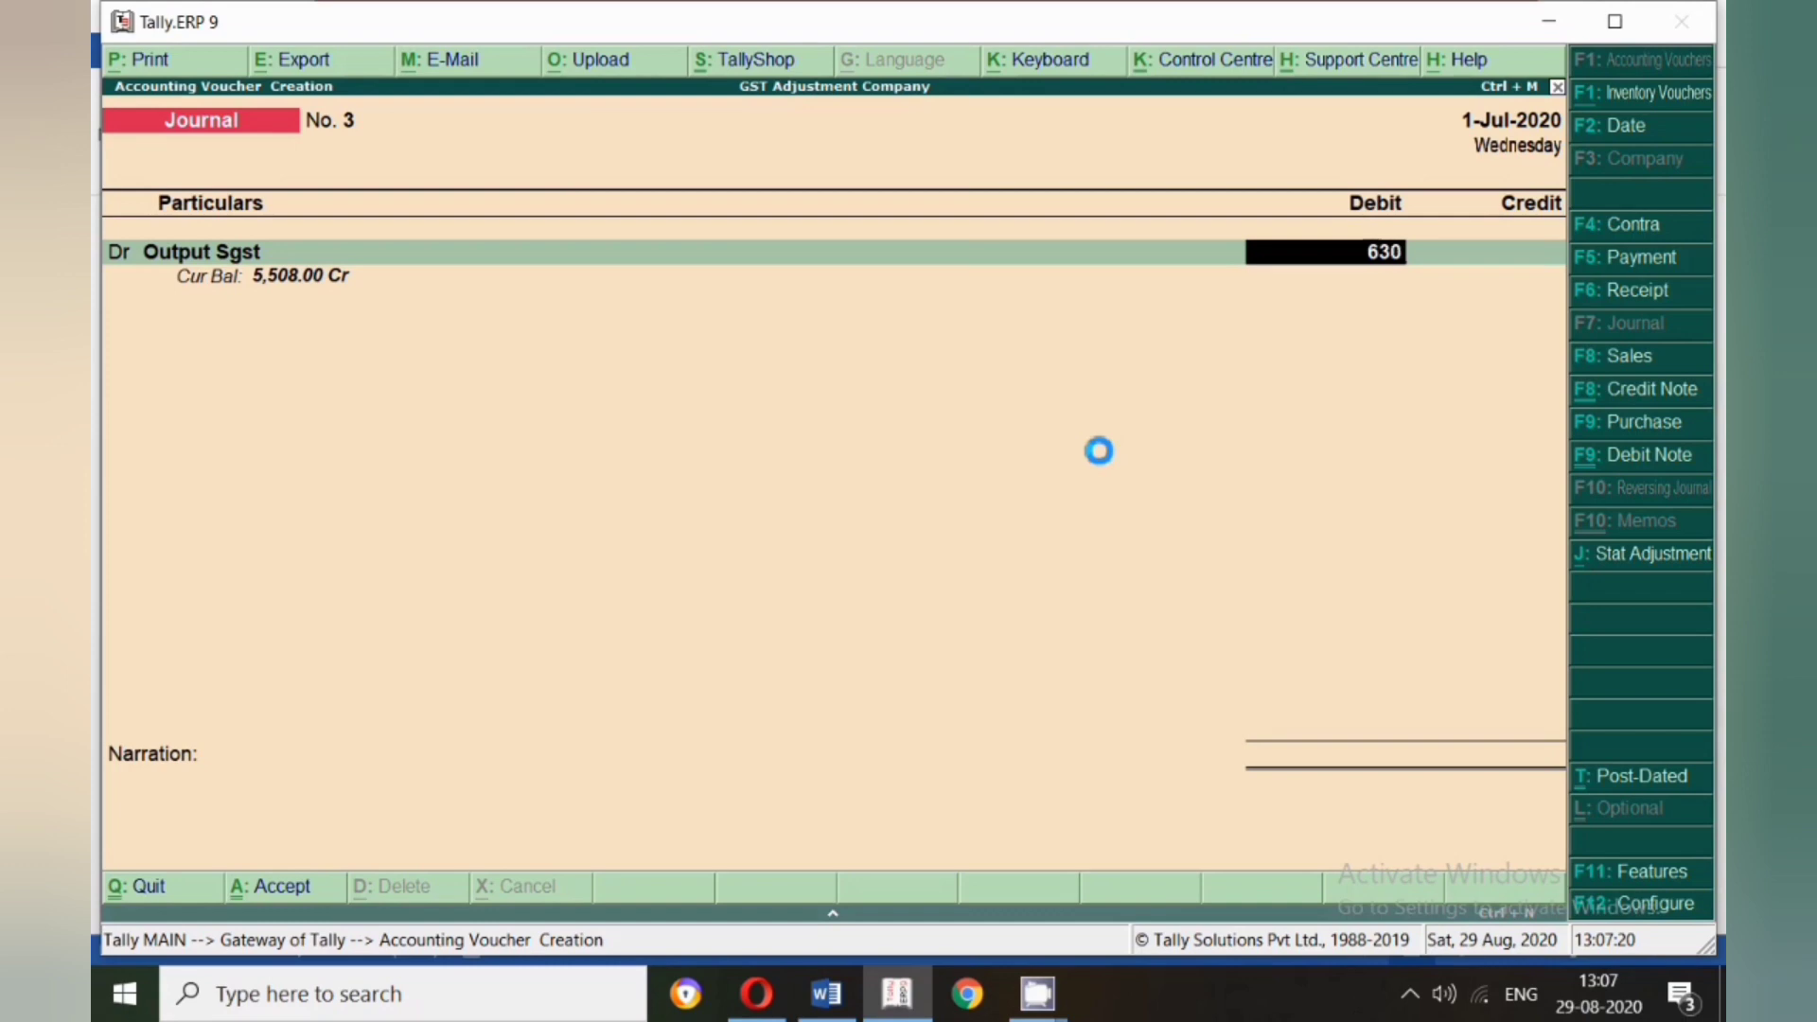
{"action": "key", "text": "BackSpace"}
{"action": "key", "text": "BackSpace"}
{"action": "key", "text": "BackSpace"}
{"action": "key", "text": "BackSpace"}
- Debit Output Sgst and credit Input Sgst with 5508, and save the journal voucher without a narration
{"action": "type", "text": "5508"}
{"action": "key", "text": "Return"}
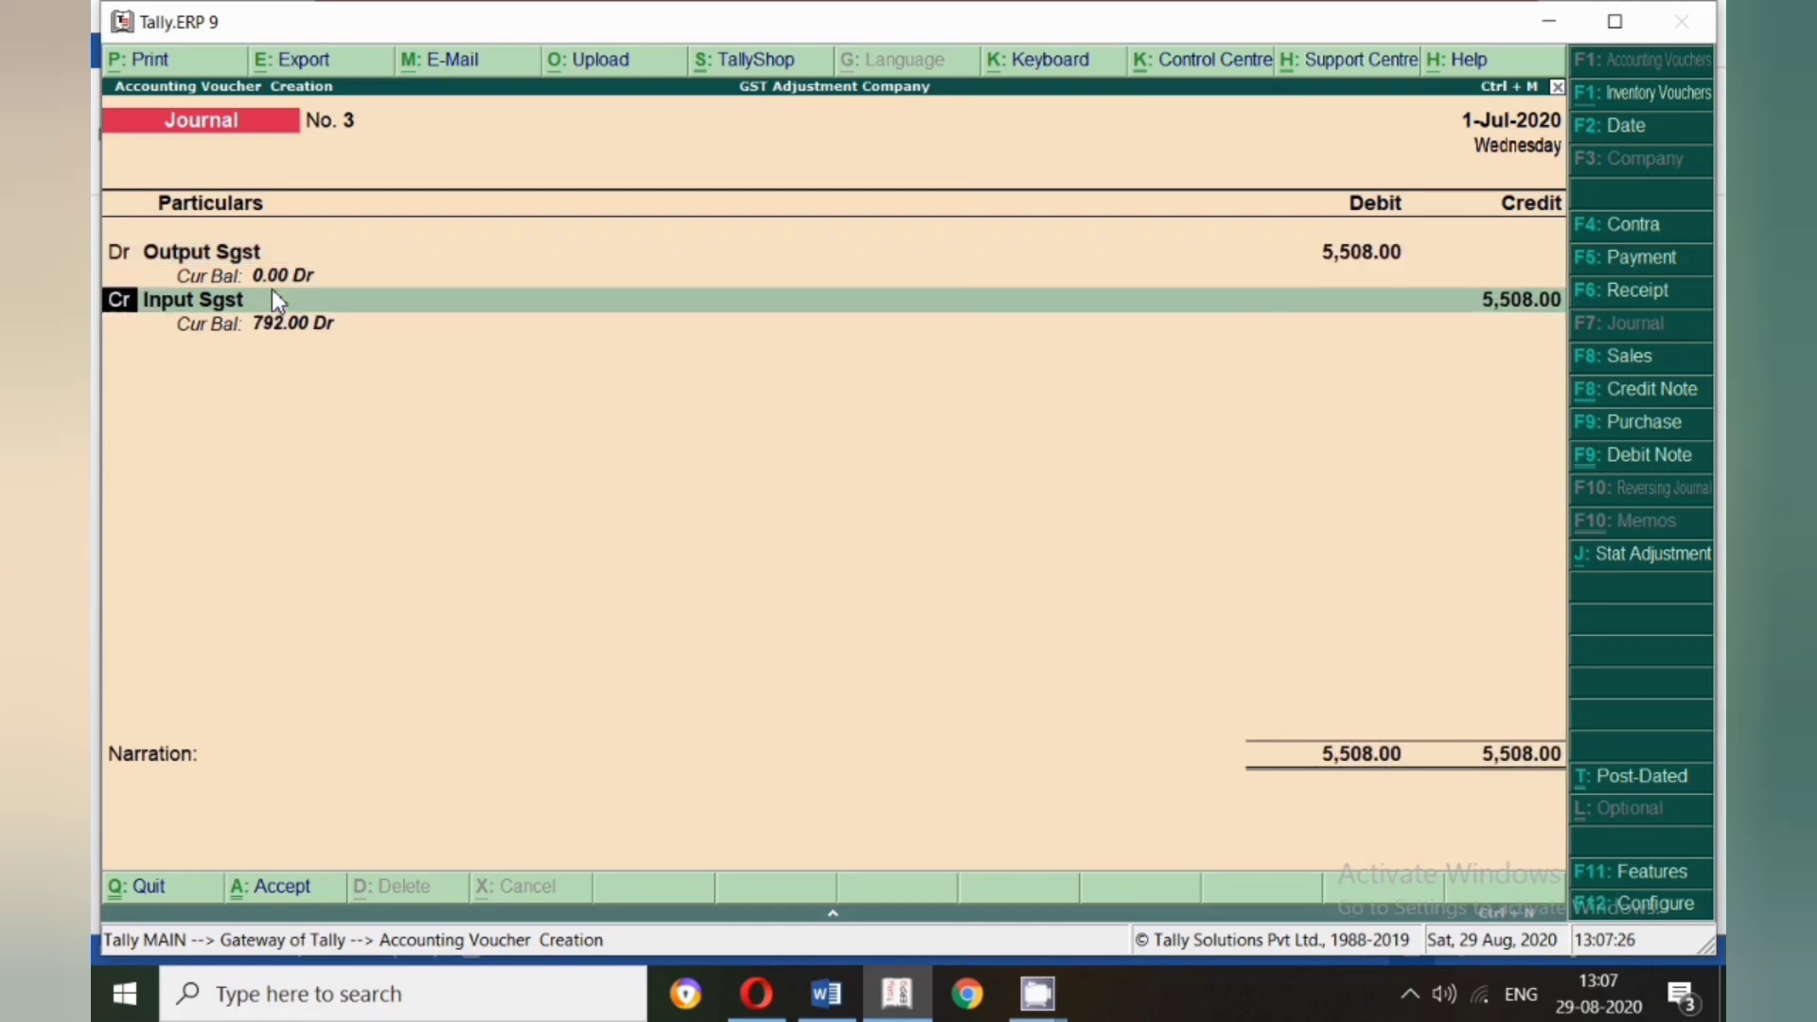
{"action": "key", "text": "Return"}
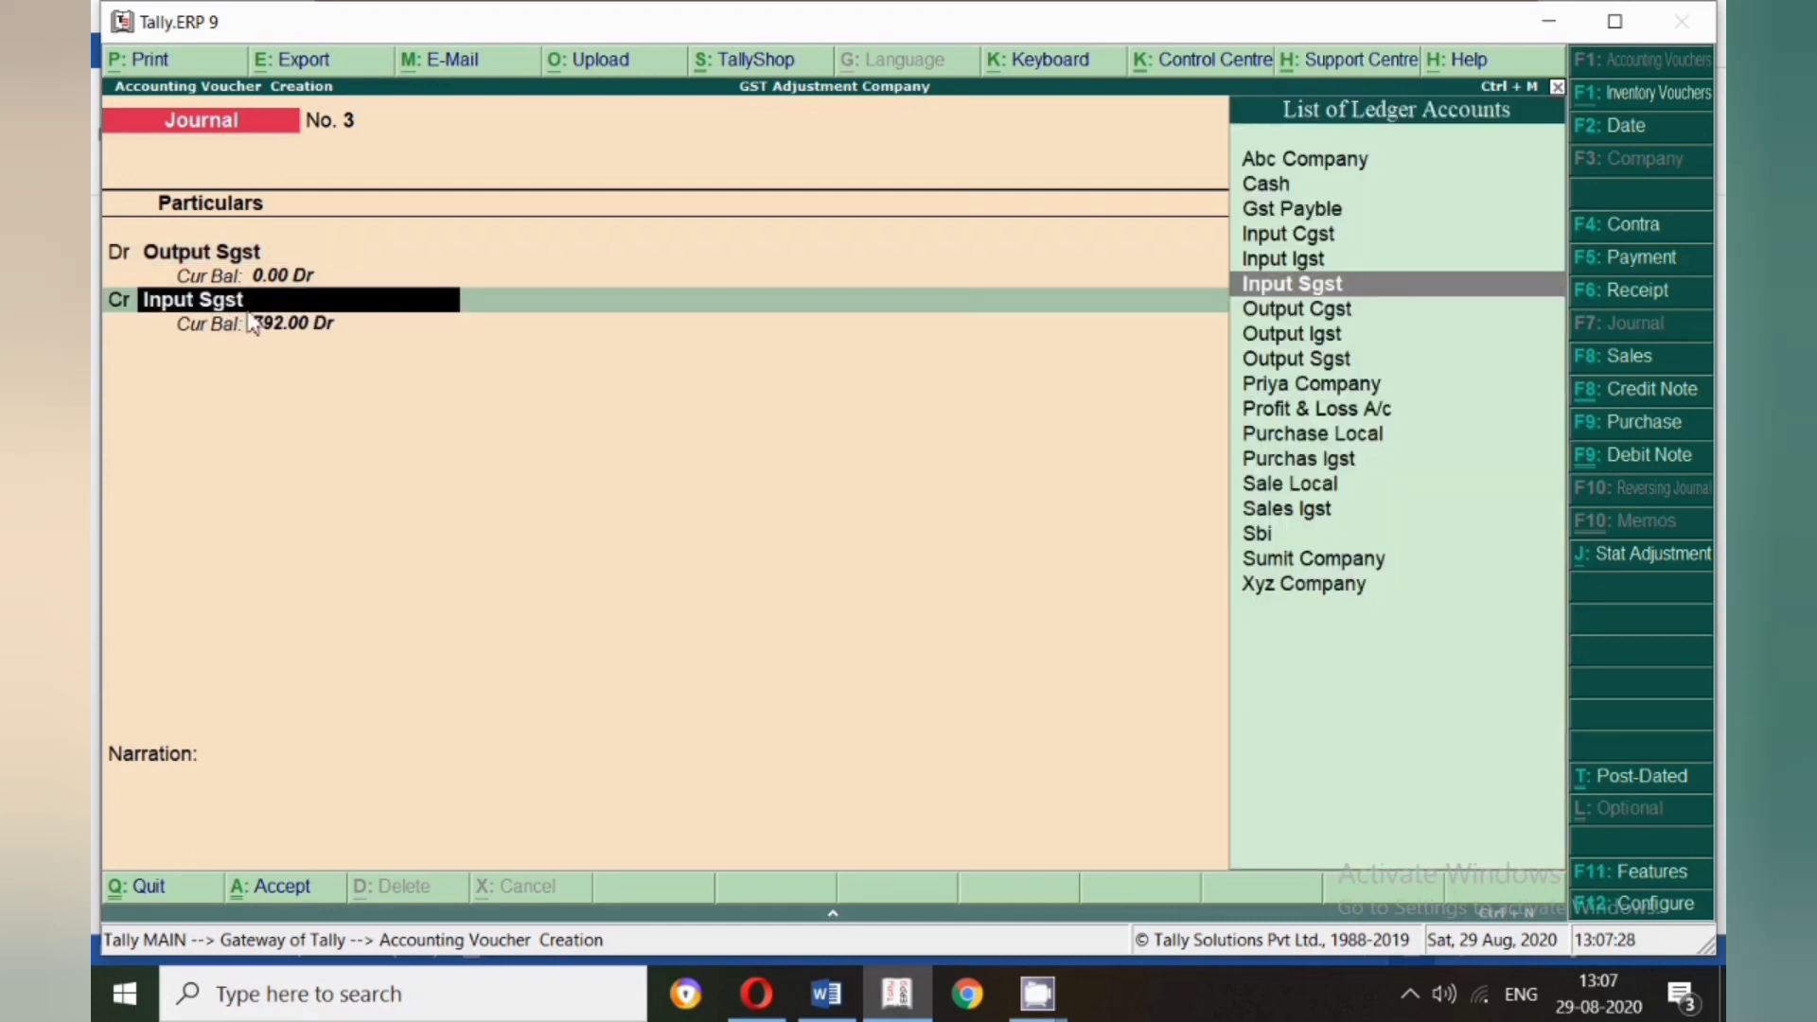
{"action": "key", "text": "Return"}
{"action": "key", "text": "Return"}
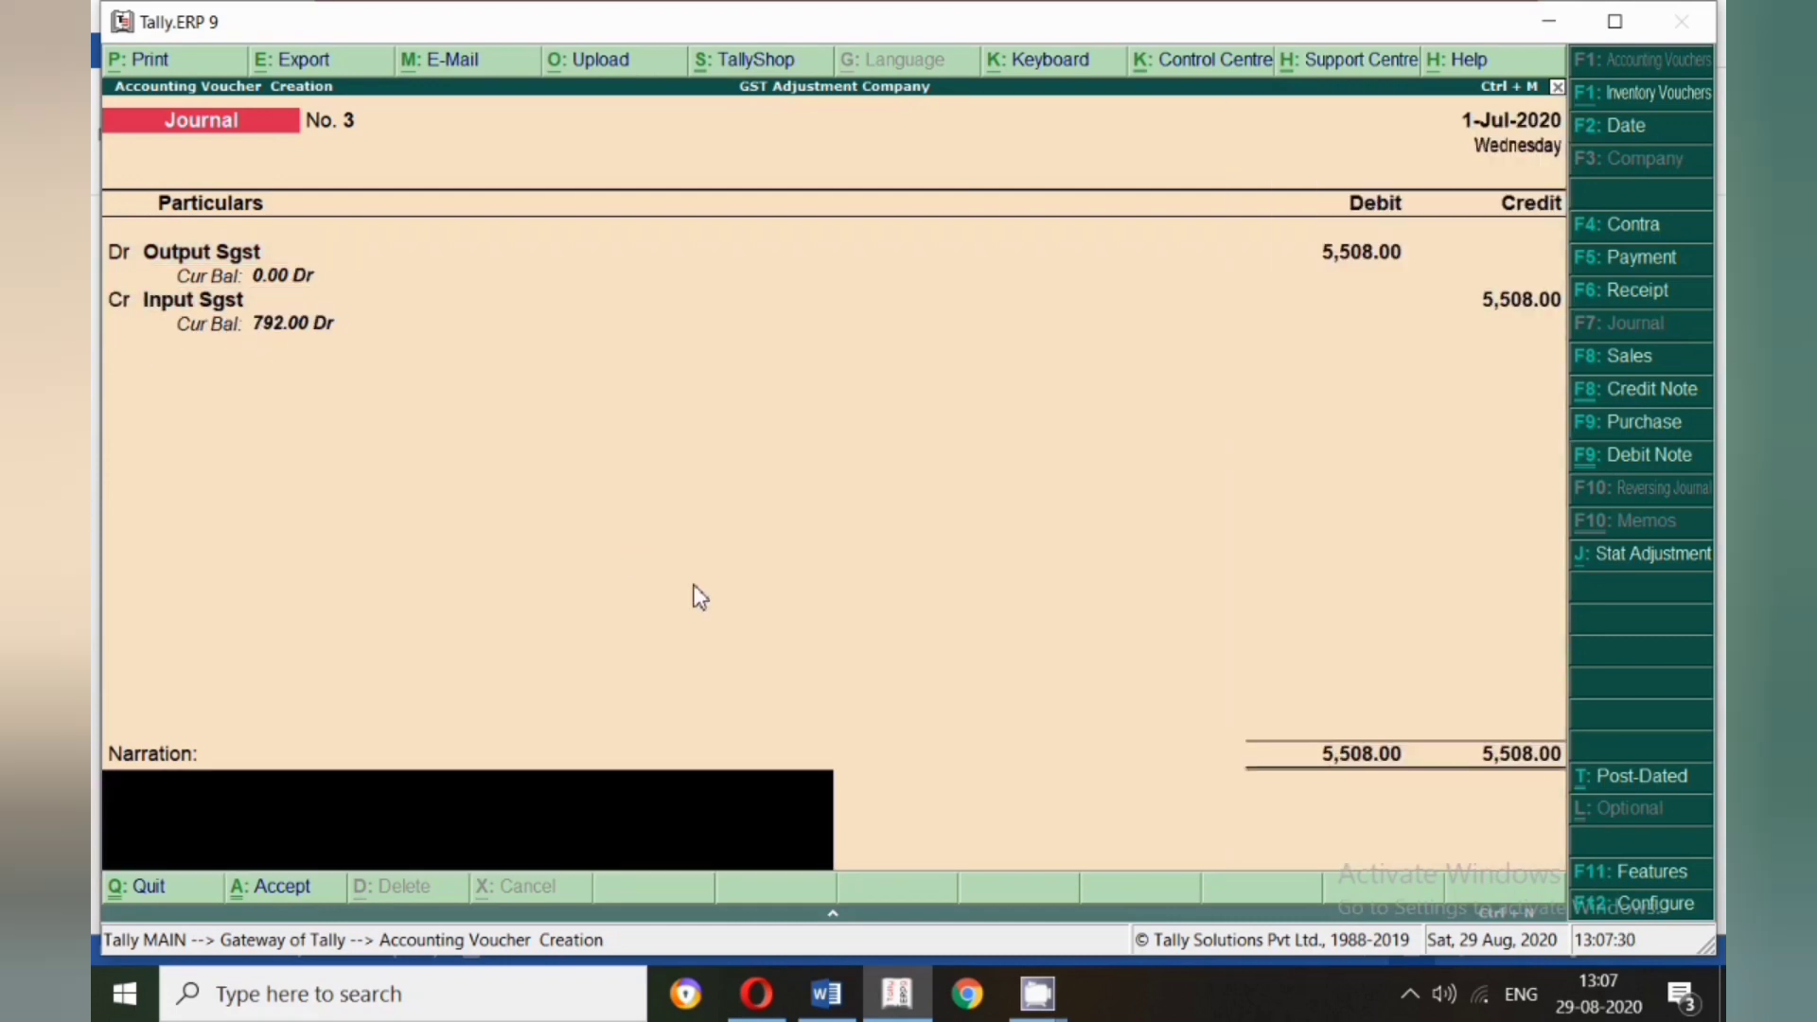
{"action": "key", "text": "Return"}
{"action": "key", "text": "Return"}
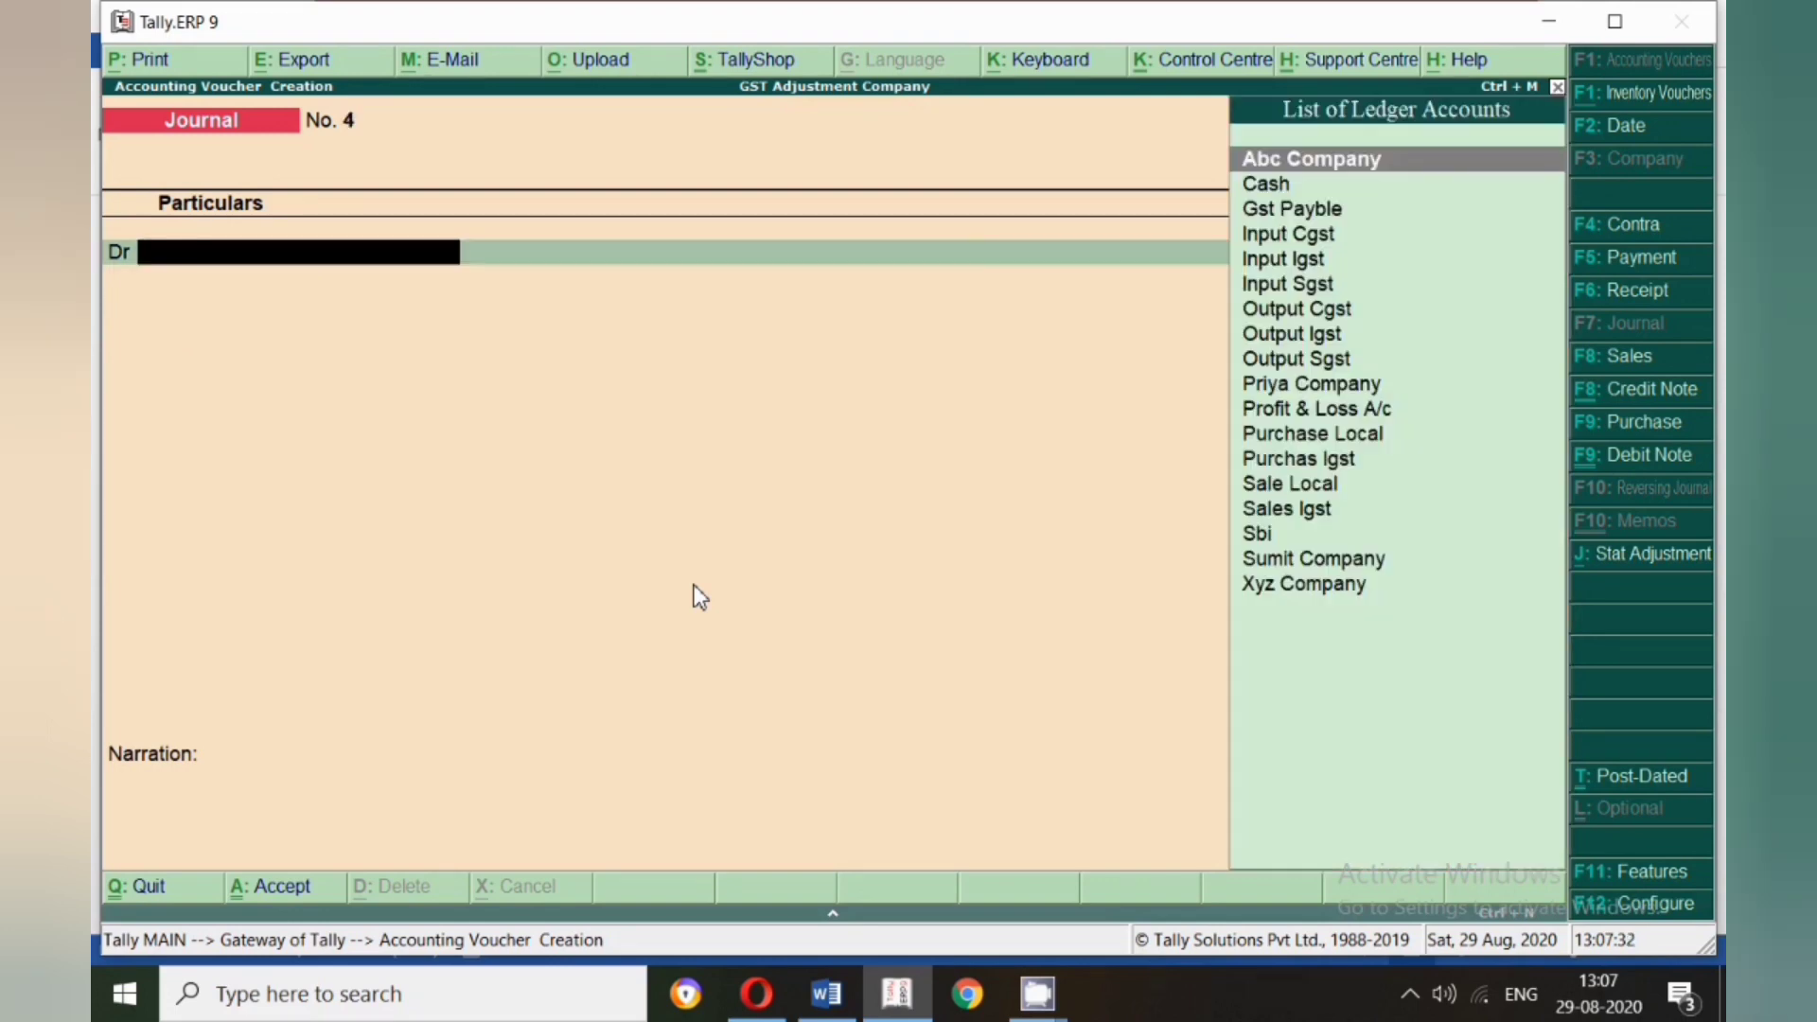
- Leave voucher entry and open the Duties & Taxes group summary under Current Liabilities in the Balance Sheet
{"action": "key", "text": "Escape"}
{"action": "key", "text": "y"}
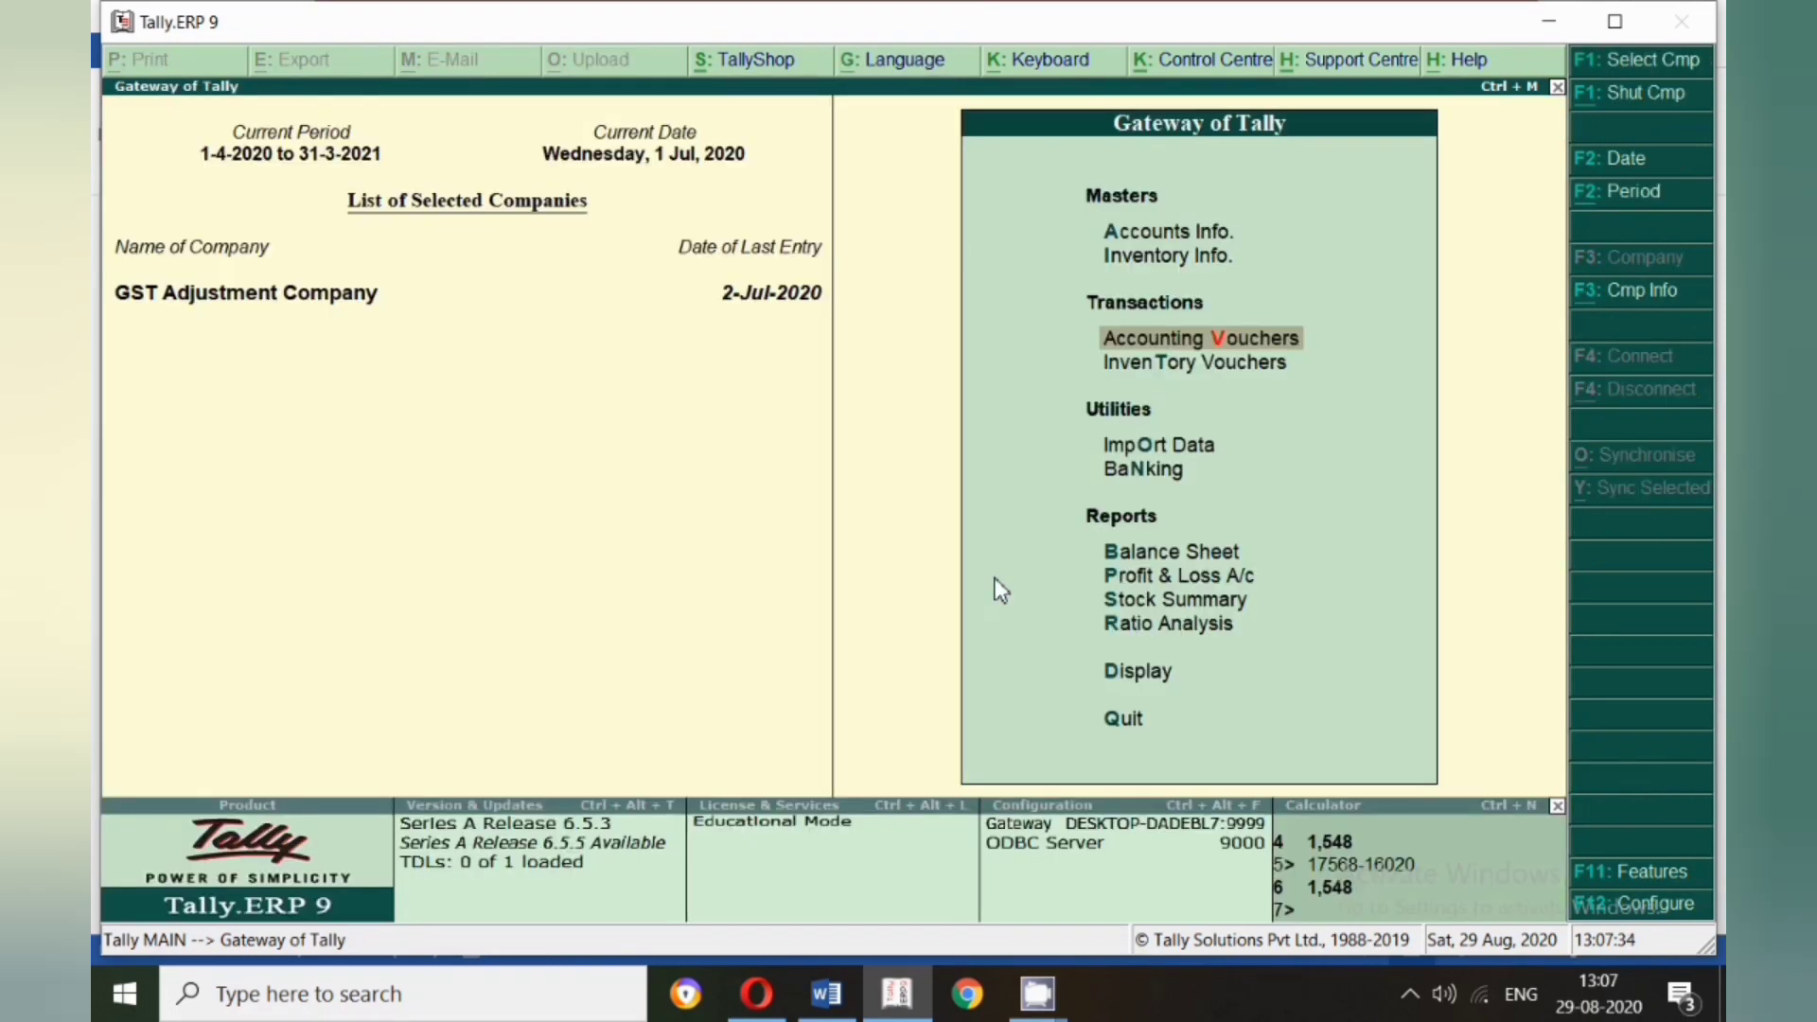
{"action": "key", "text": "b"}
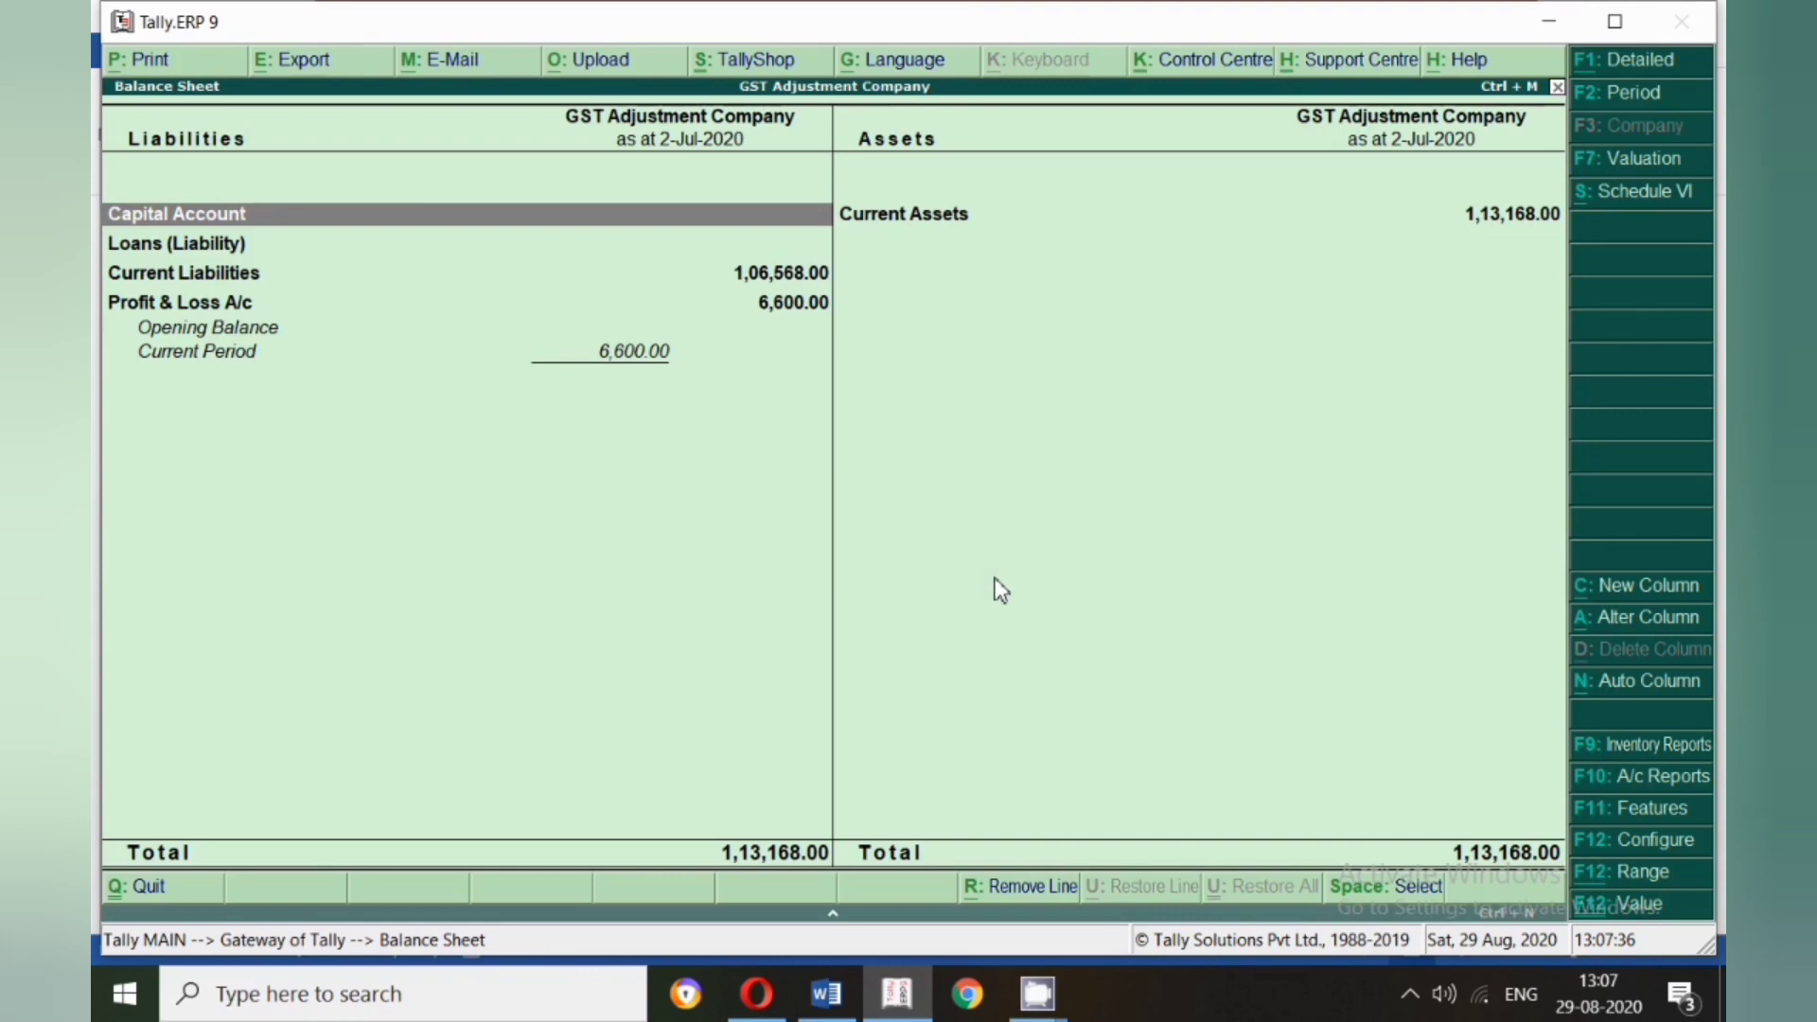
{"action": "key", "text": "Down"}
{"action": "key", "text": "Down"}
{"action": "key", "text": "Return"}
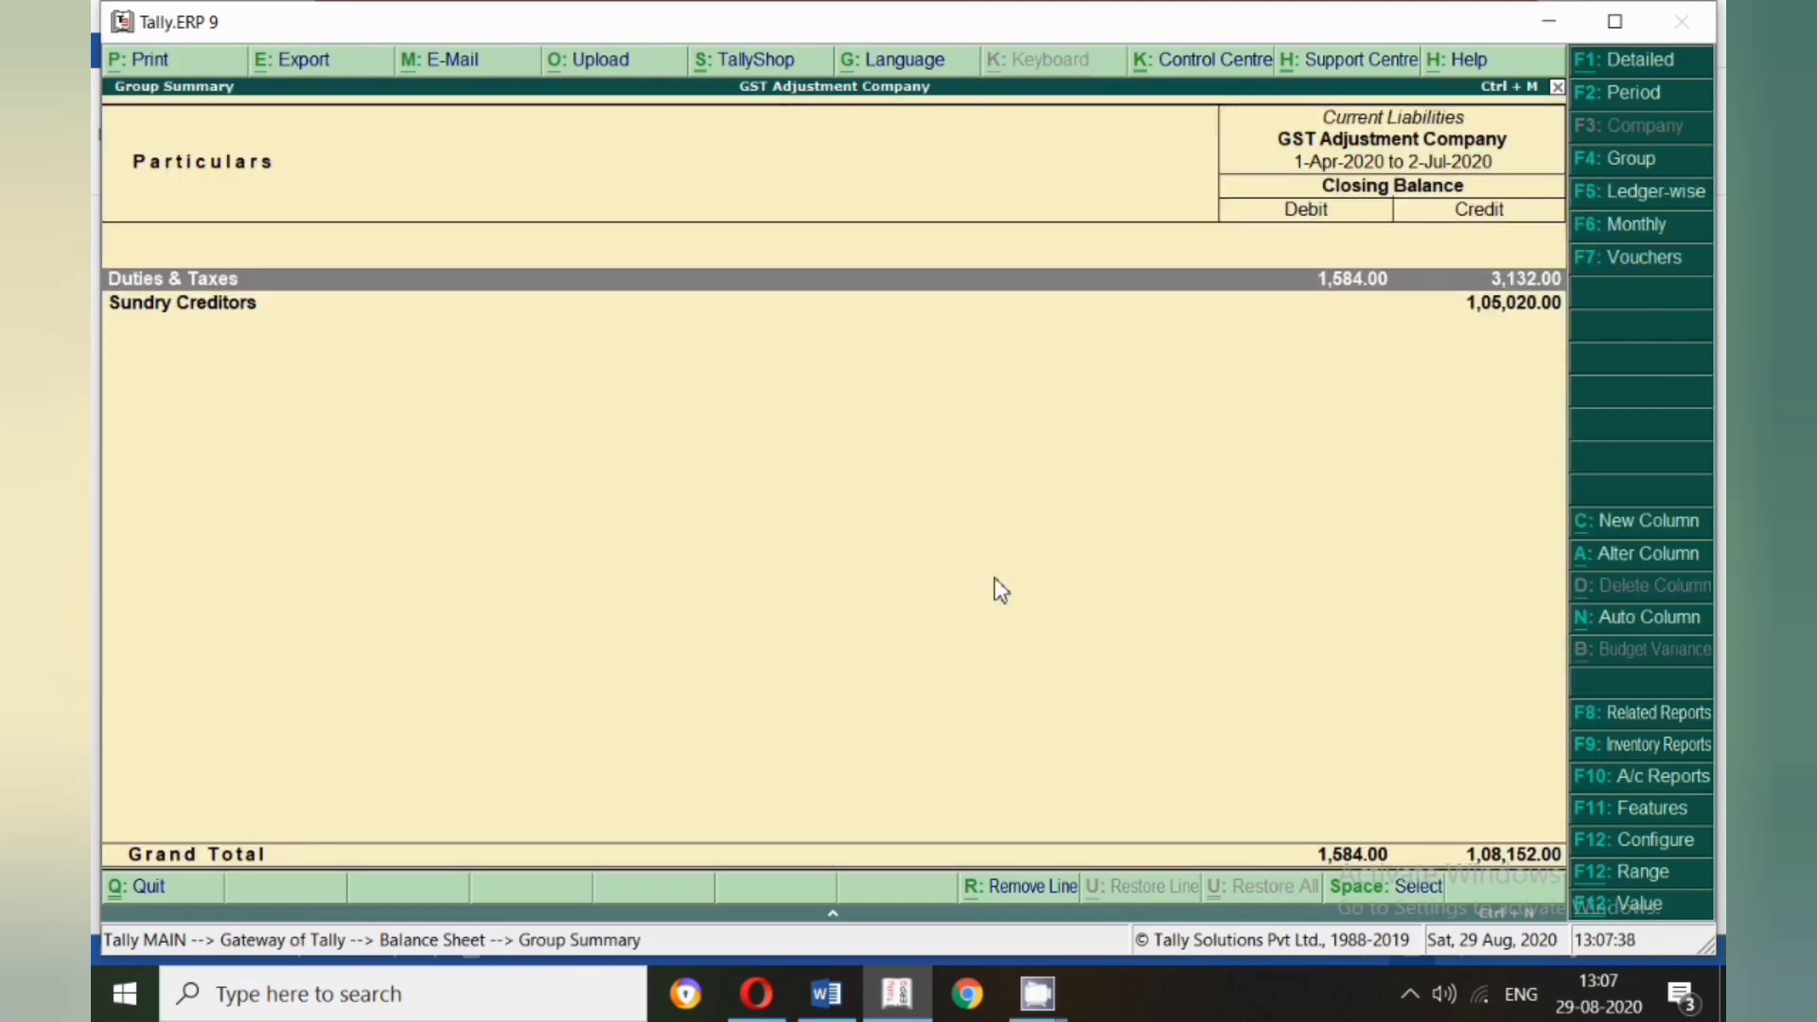
{"action": "key", "text": "Return"}
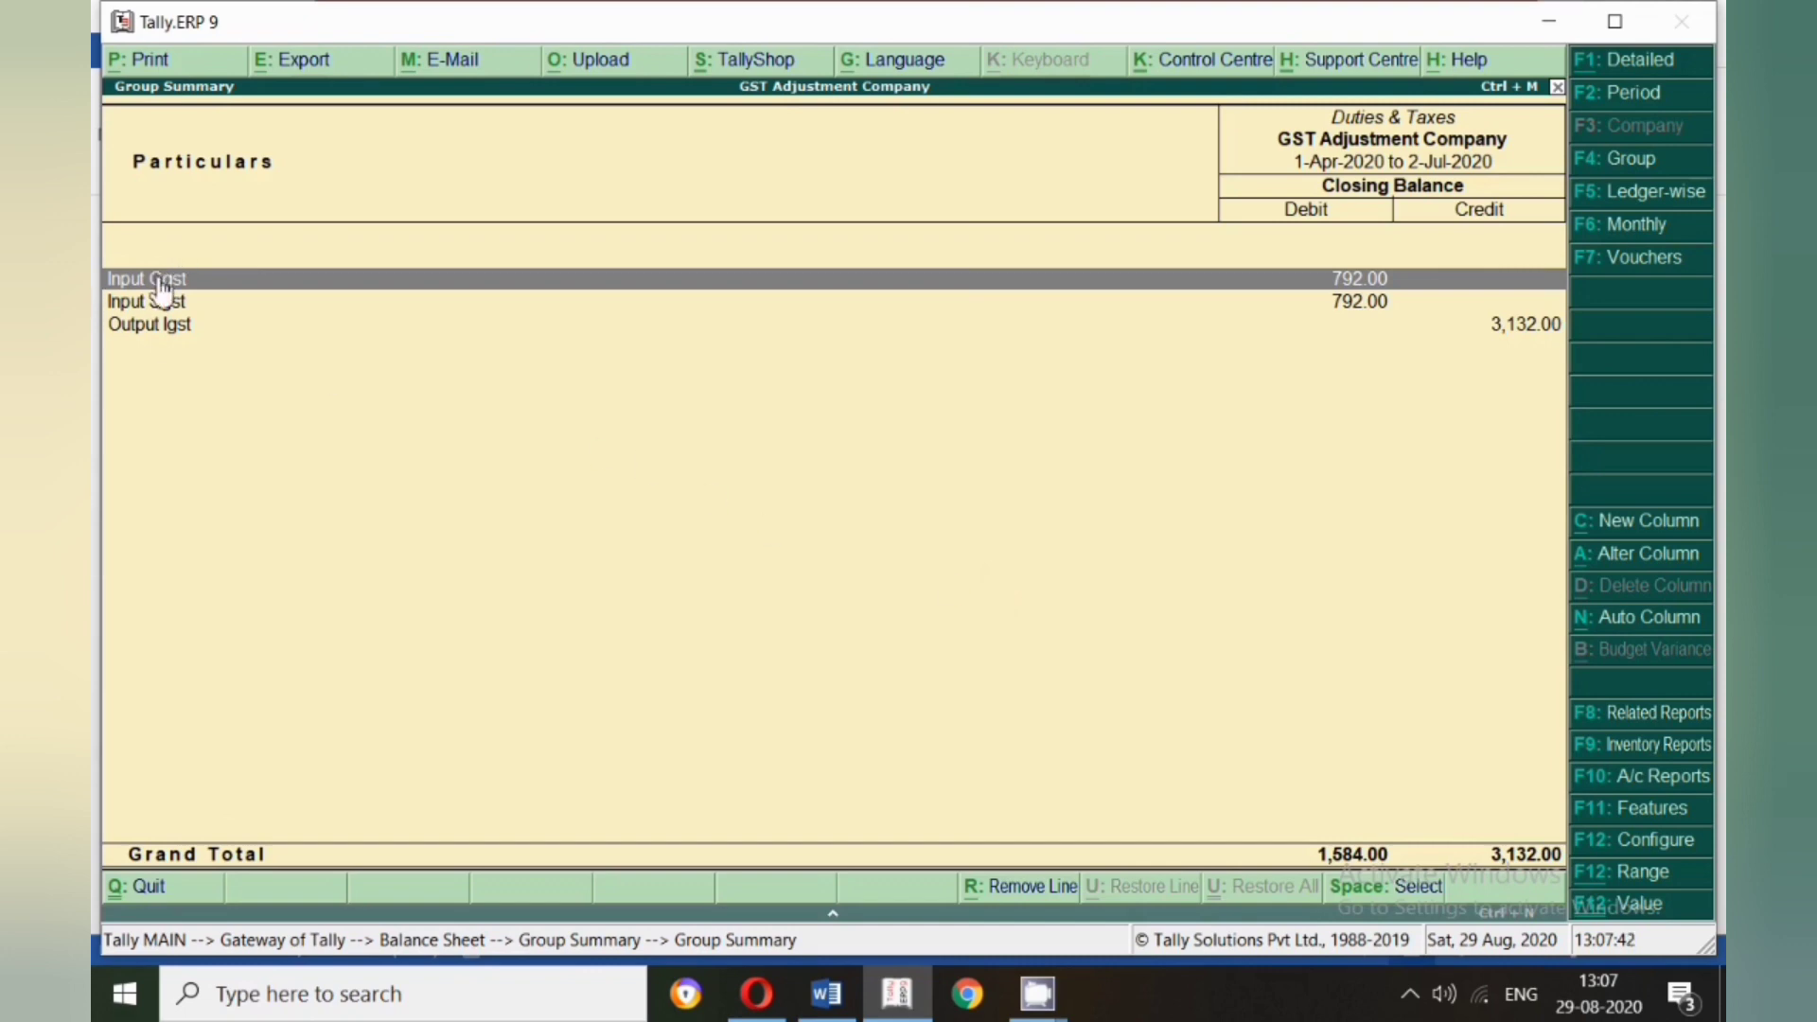
- Examine the remaining Input Cgst, Input Sgst and Output Igst closing balances in the Duties & Taxes summary
{"action": "key", "text": "space"}
{"action": "key", "text": "Down"}
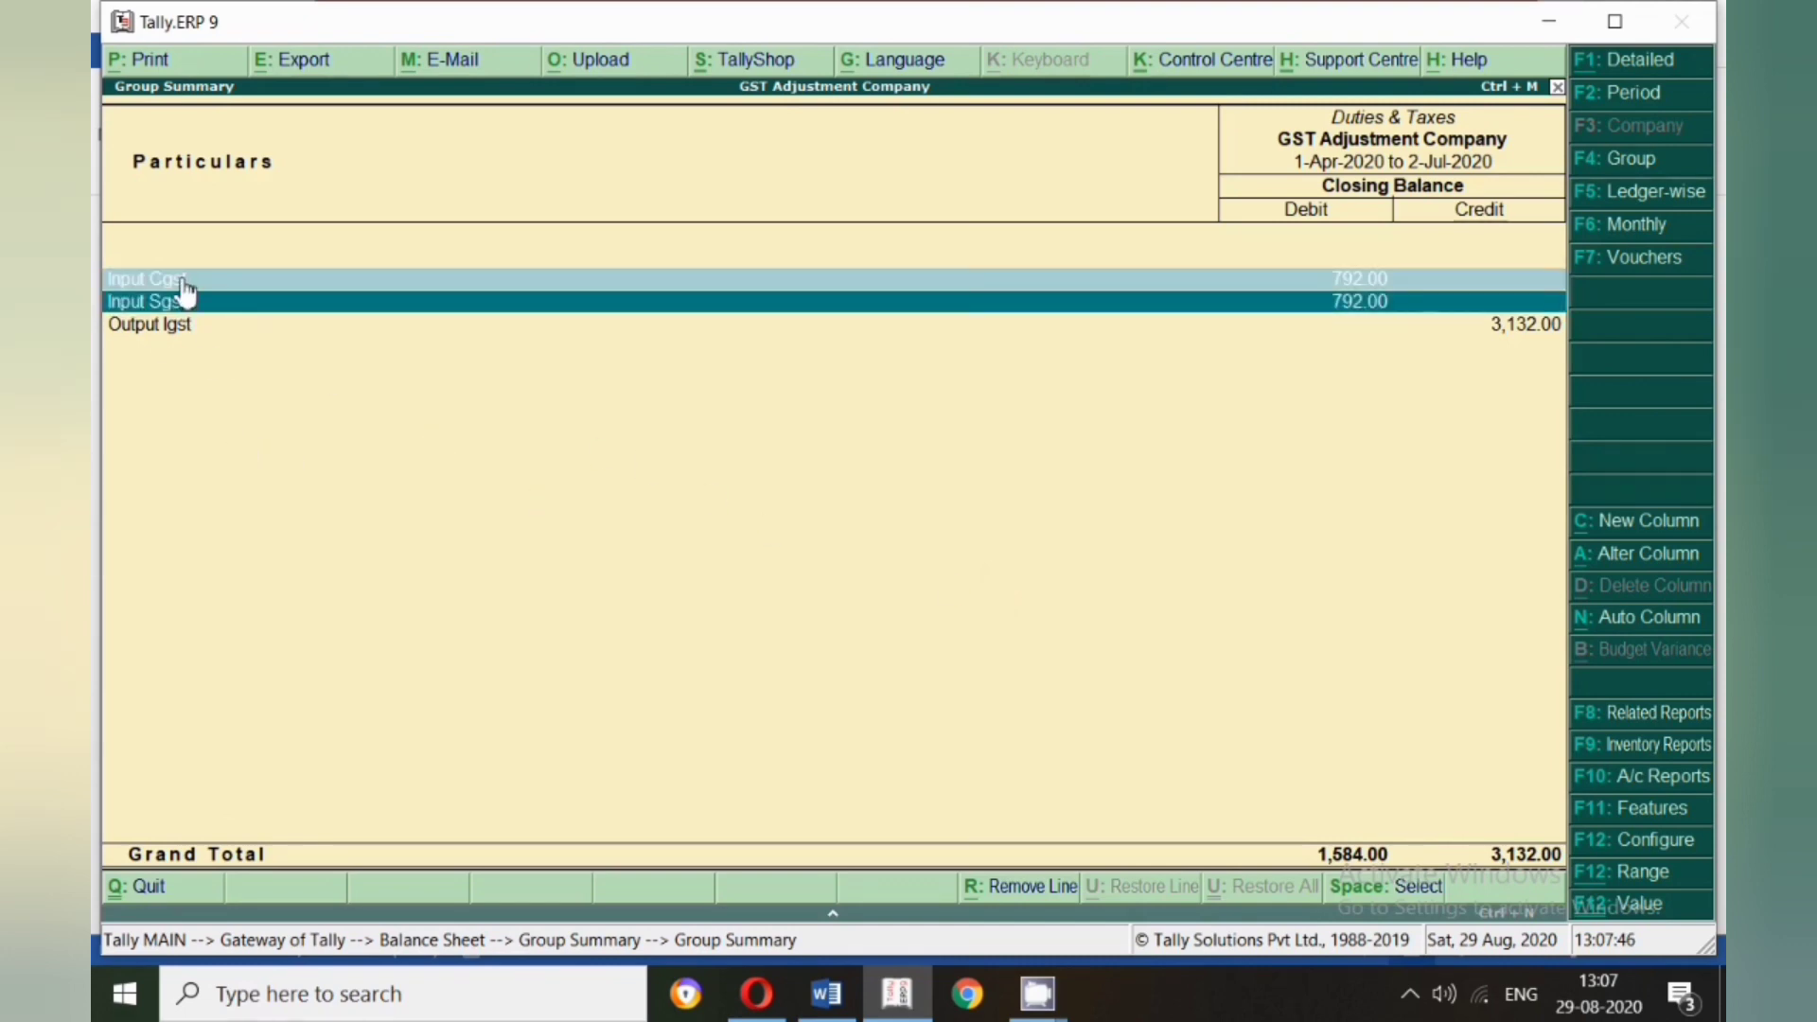
{"action": "left_click", "coordinate": [184, 280]}
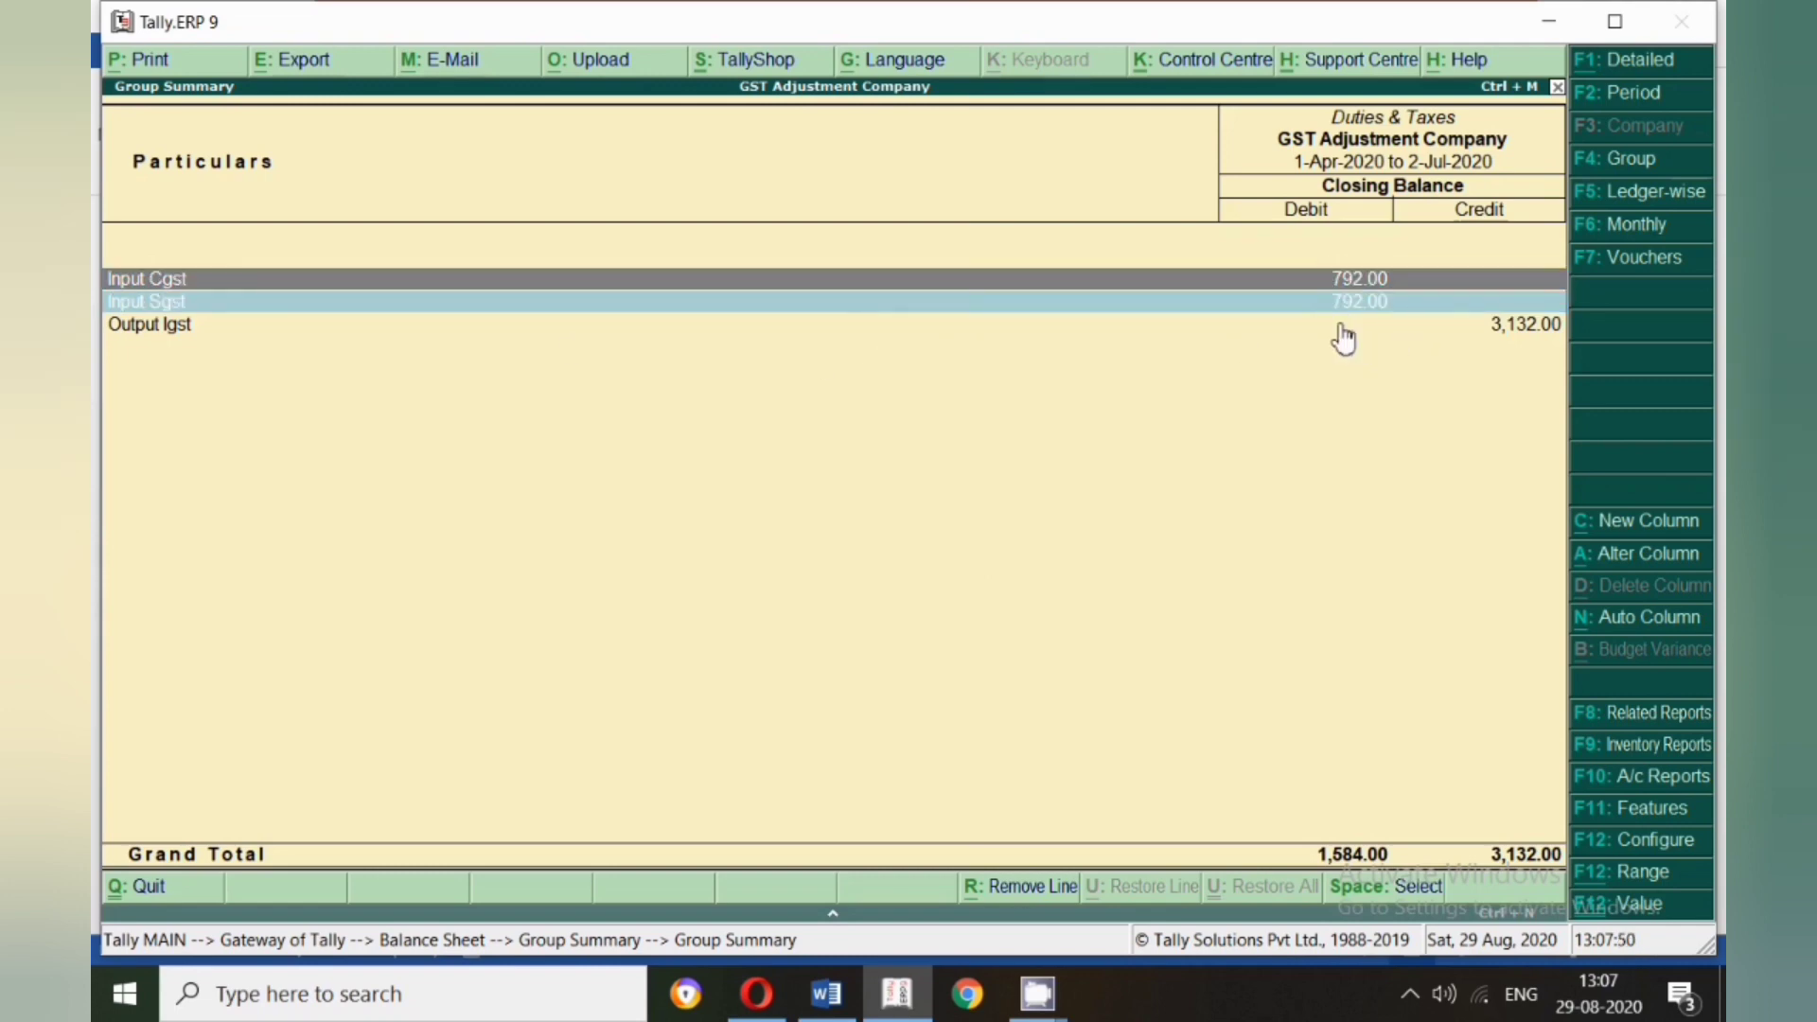
{"action": "key", "text": "Down"}
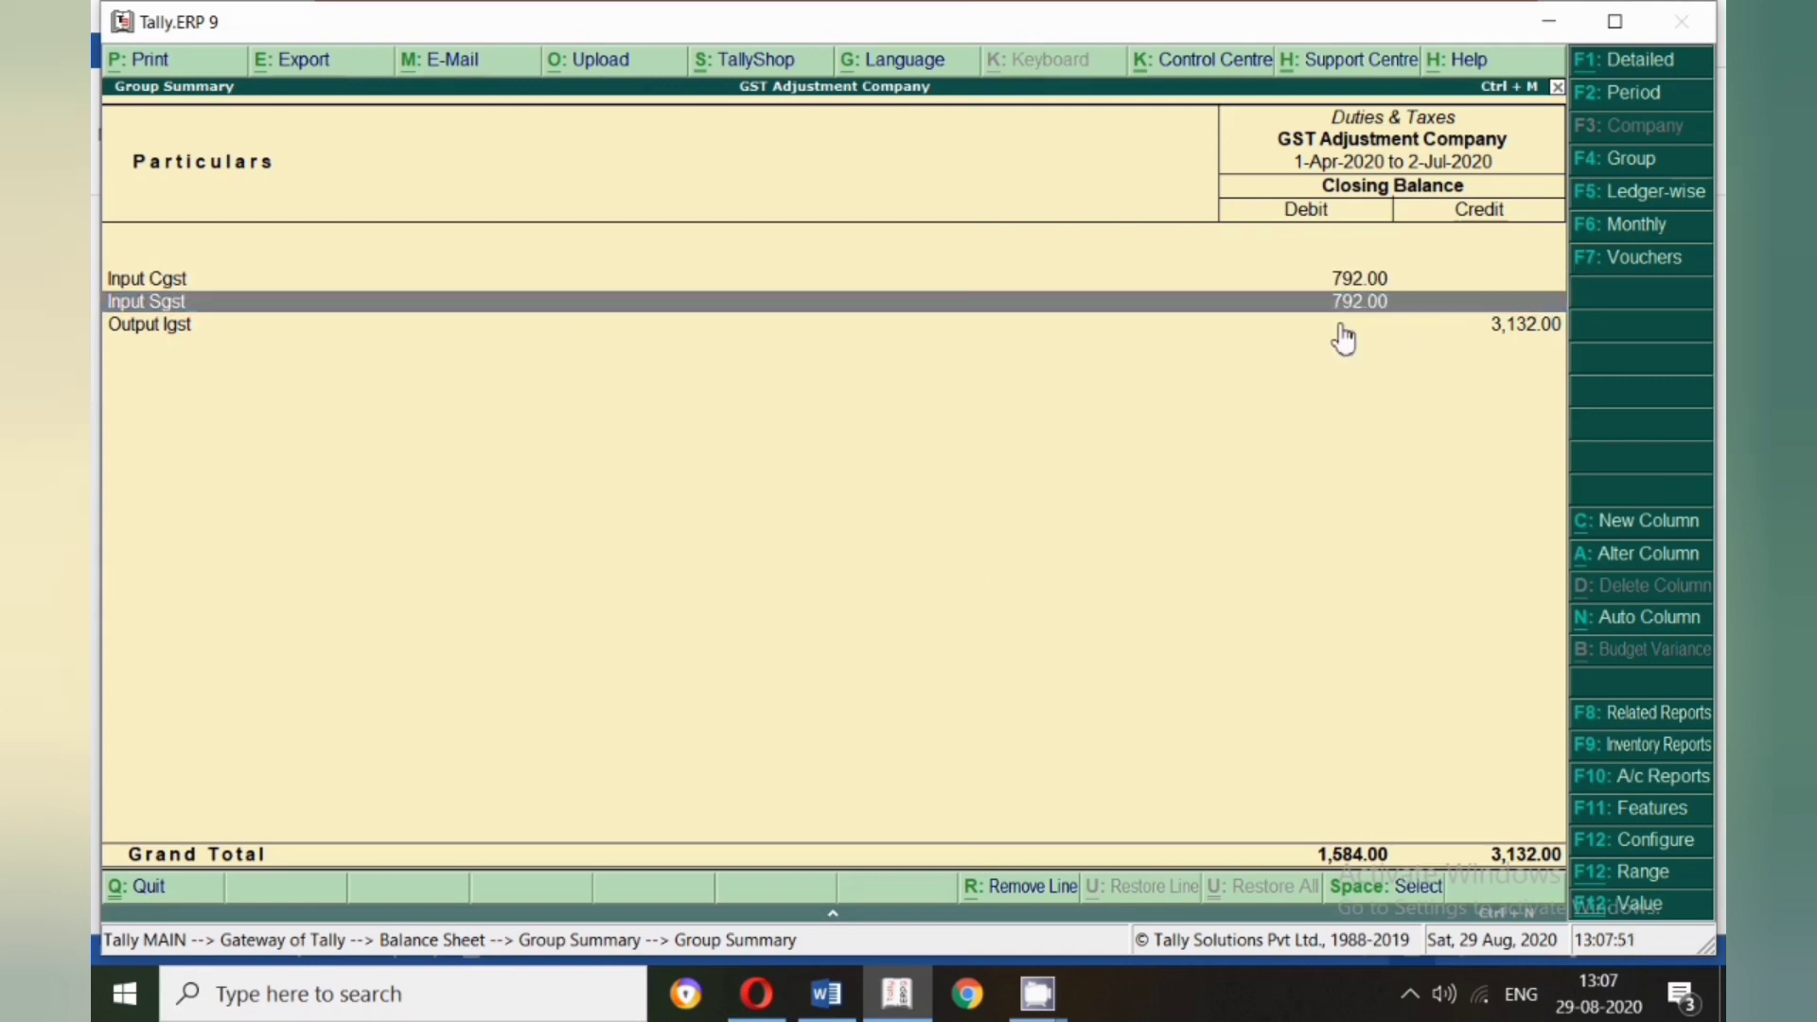
{"action": "left_click", "coordinate": [174, 331]}
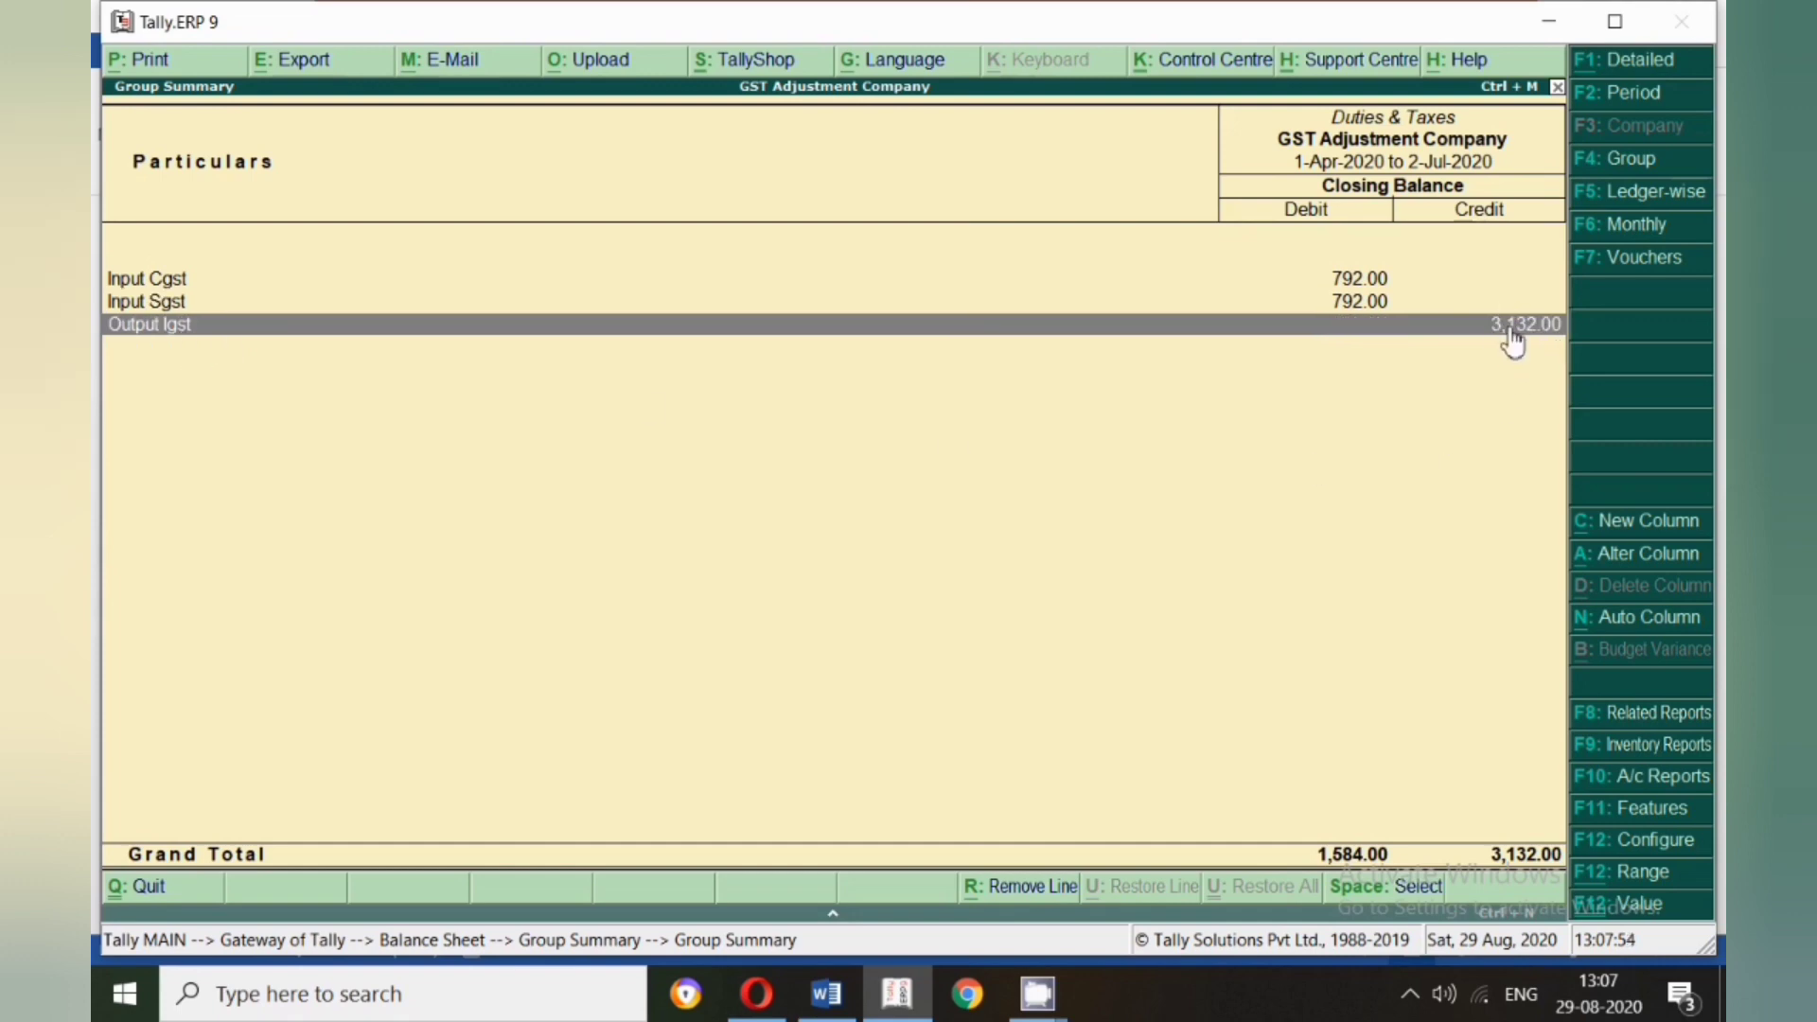
- Leave the Duties & Taxes summary and the Balance Sheet, and open a new journal voucher
{"action": "left_click", "coordinate": [1465, 335]}
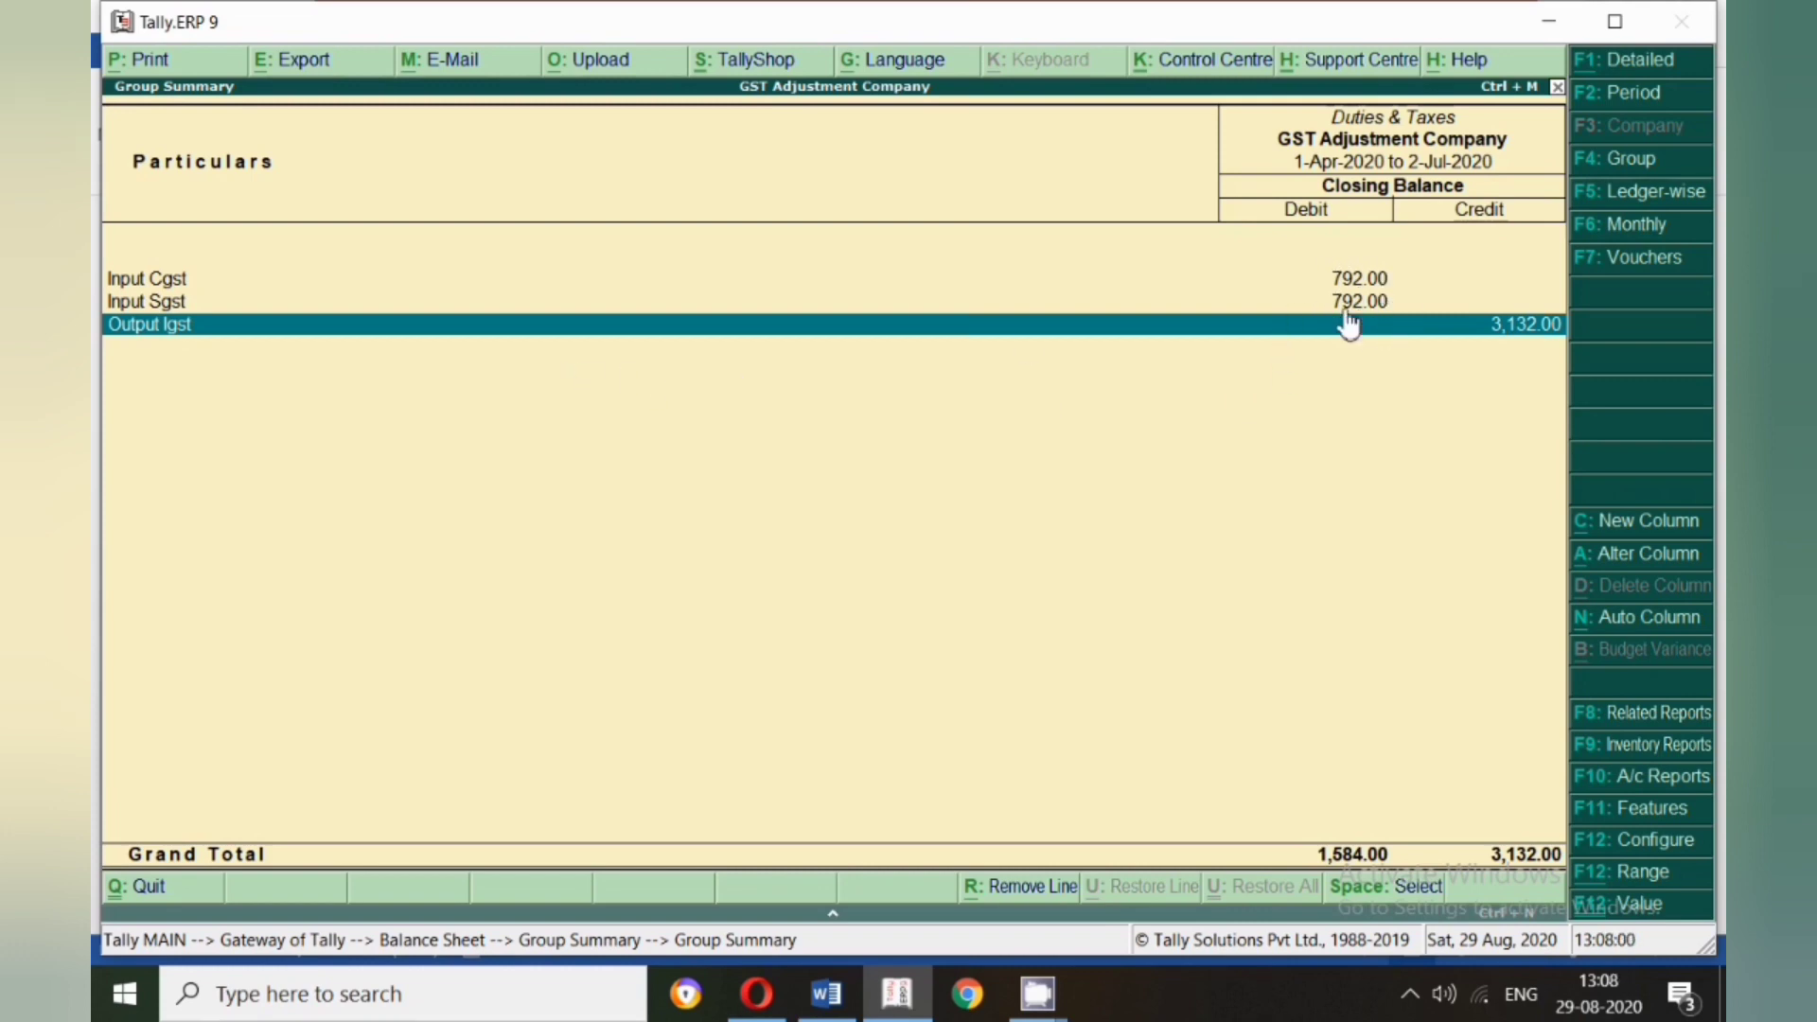
{"action": "key", "text": "Escape"}
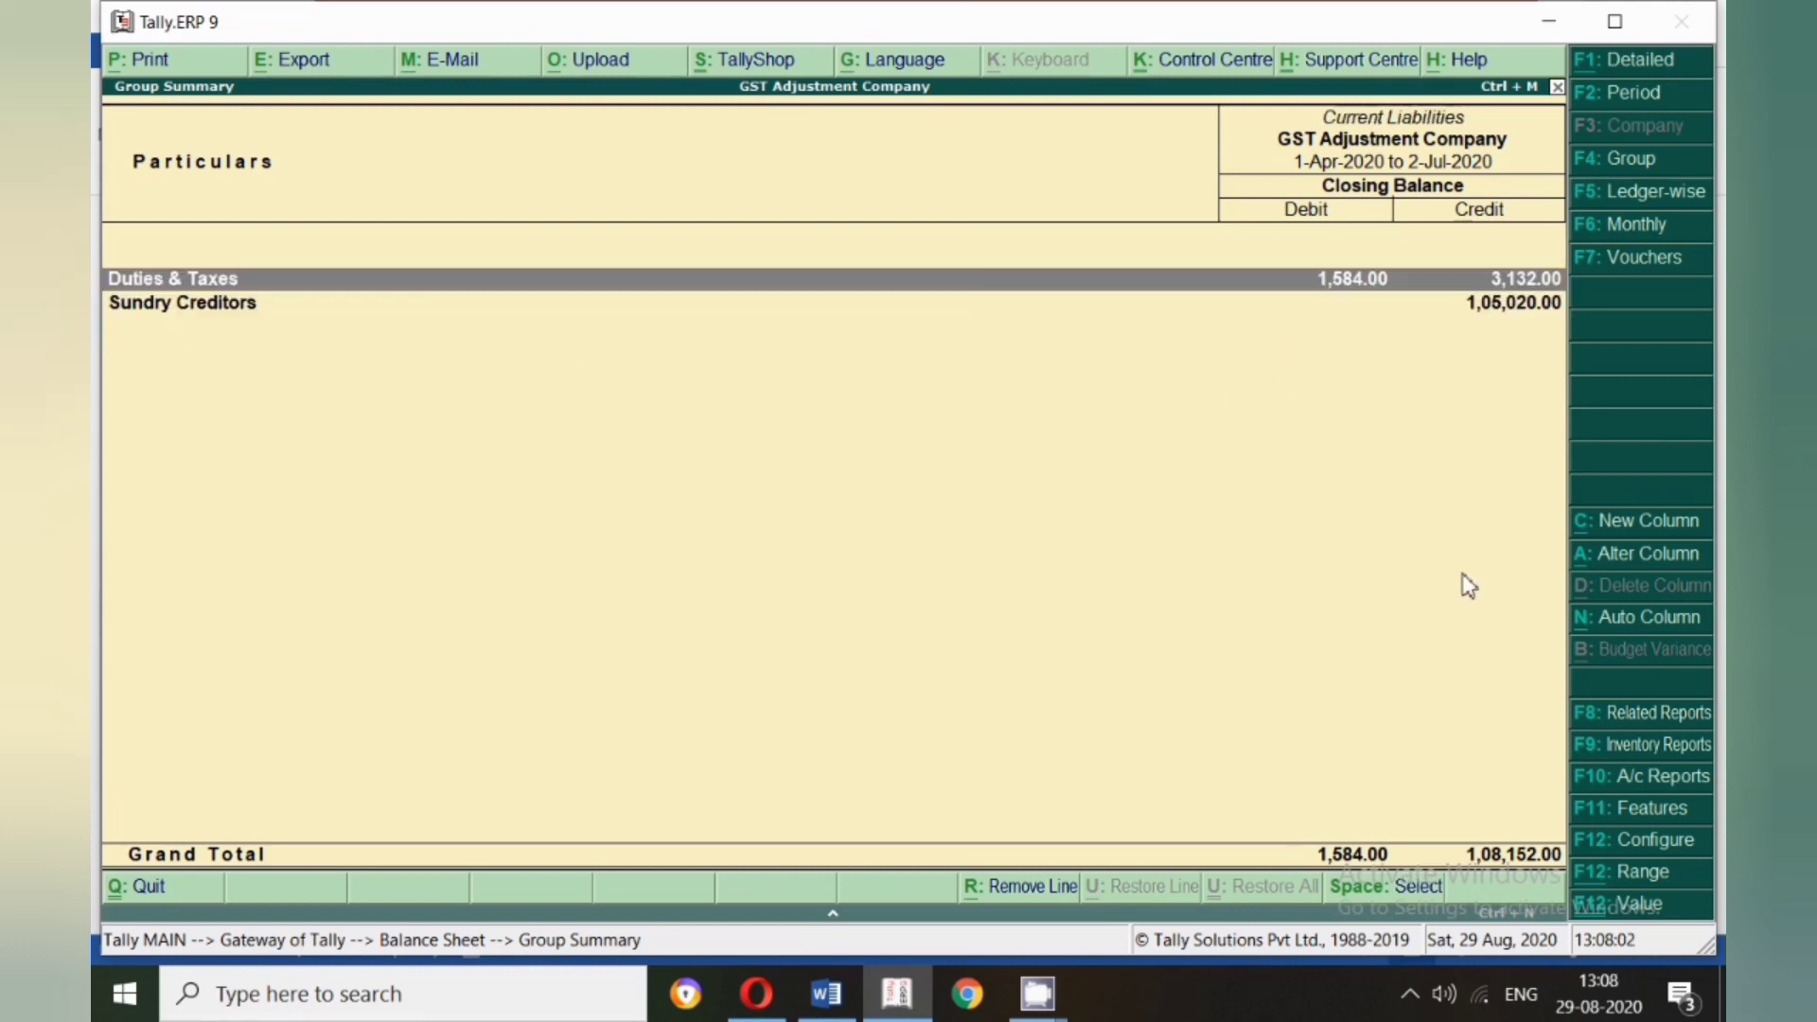
{"action": "key", "text": "Escape"}
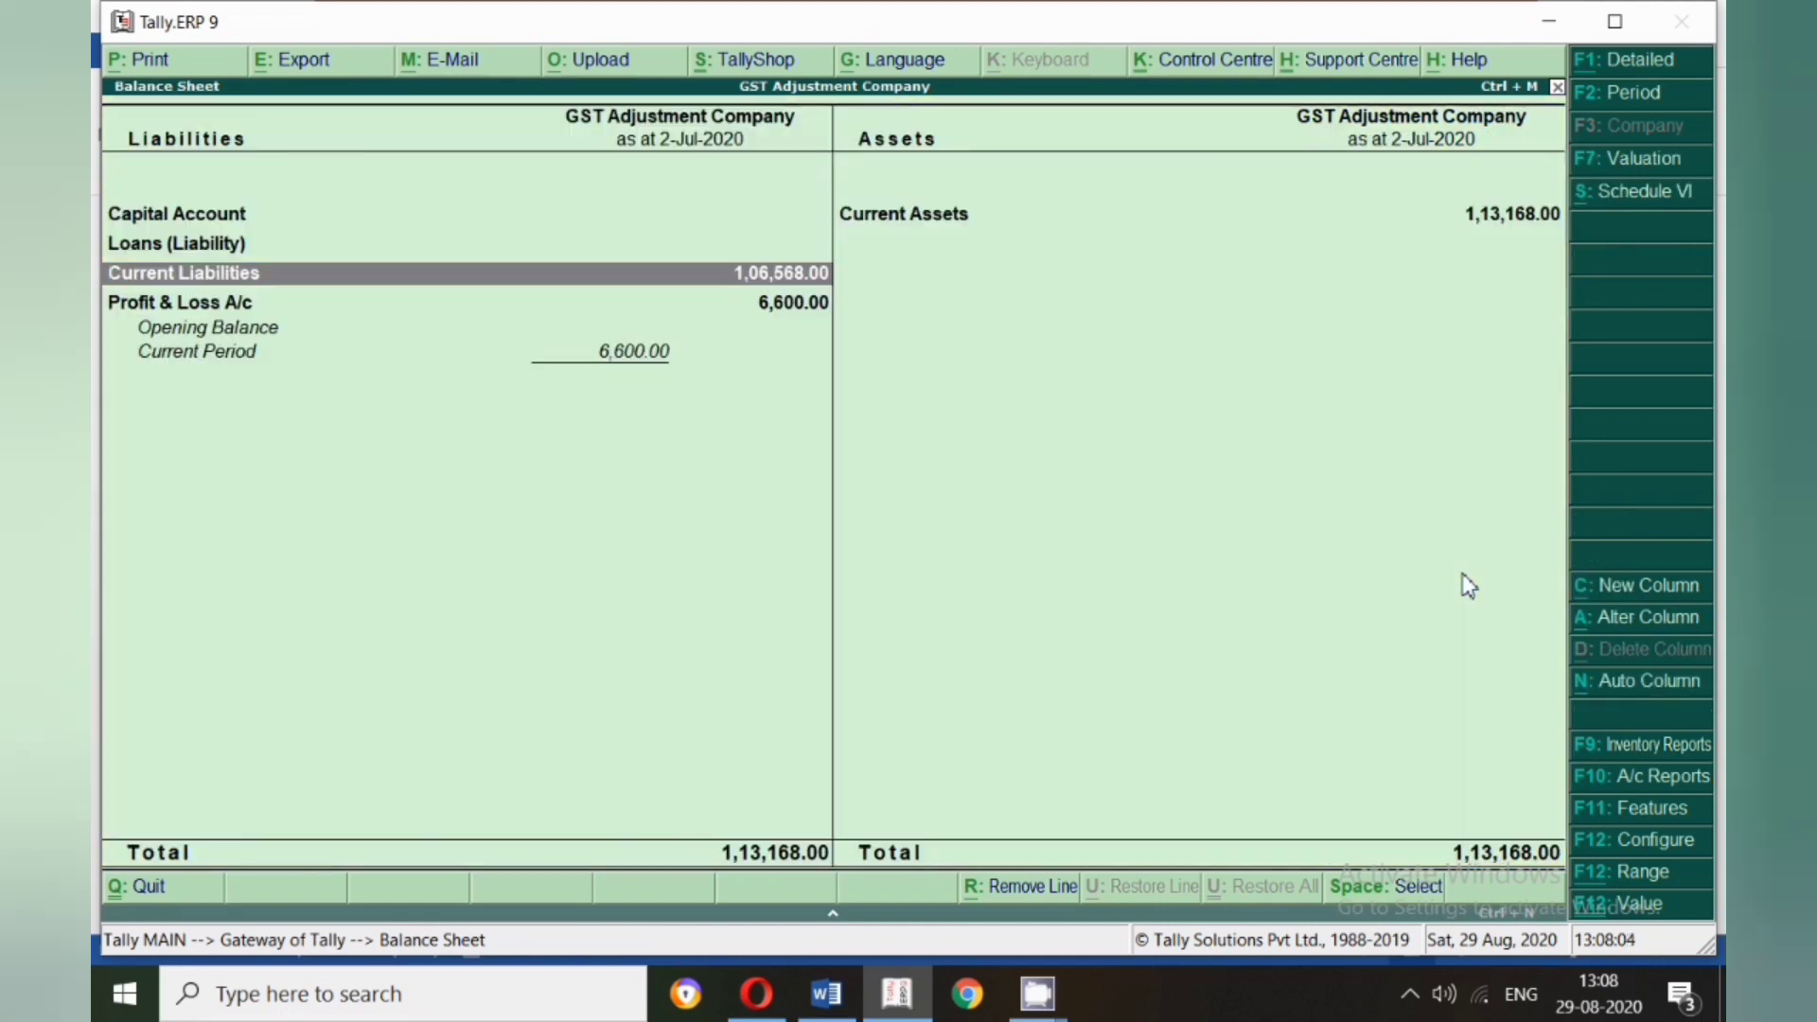
{"action": "key", "text": "Escape"}
{"action": "key", "text": "v"}
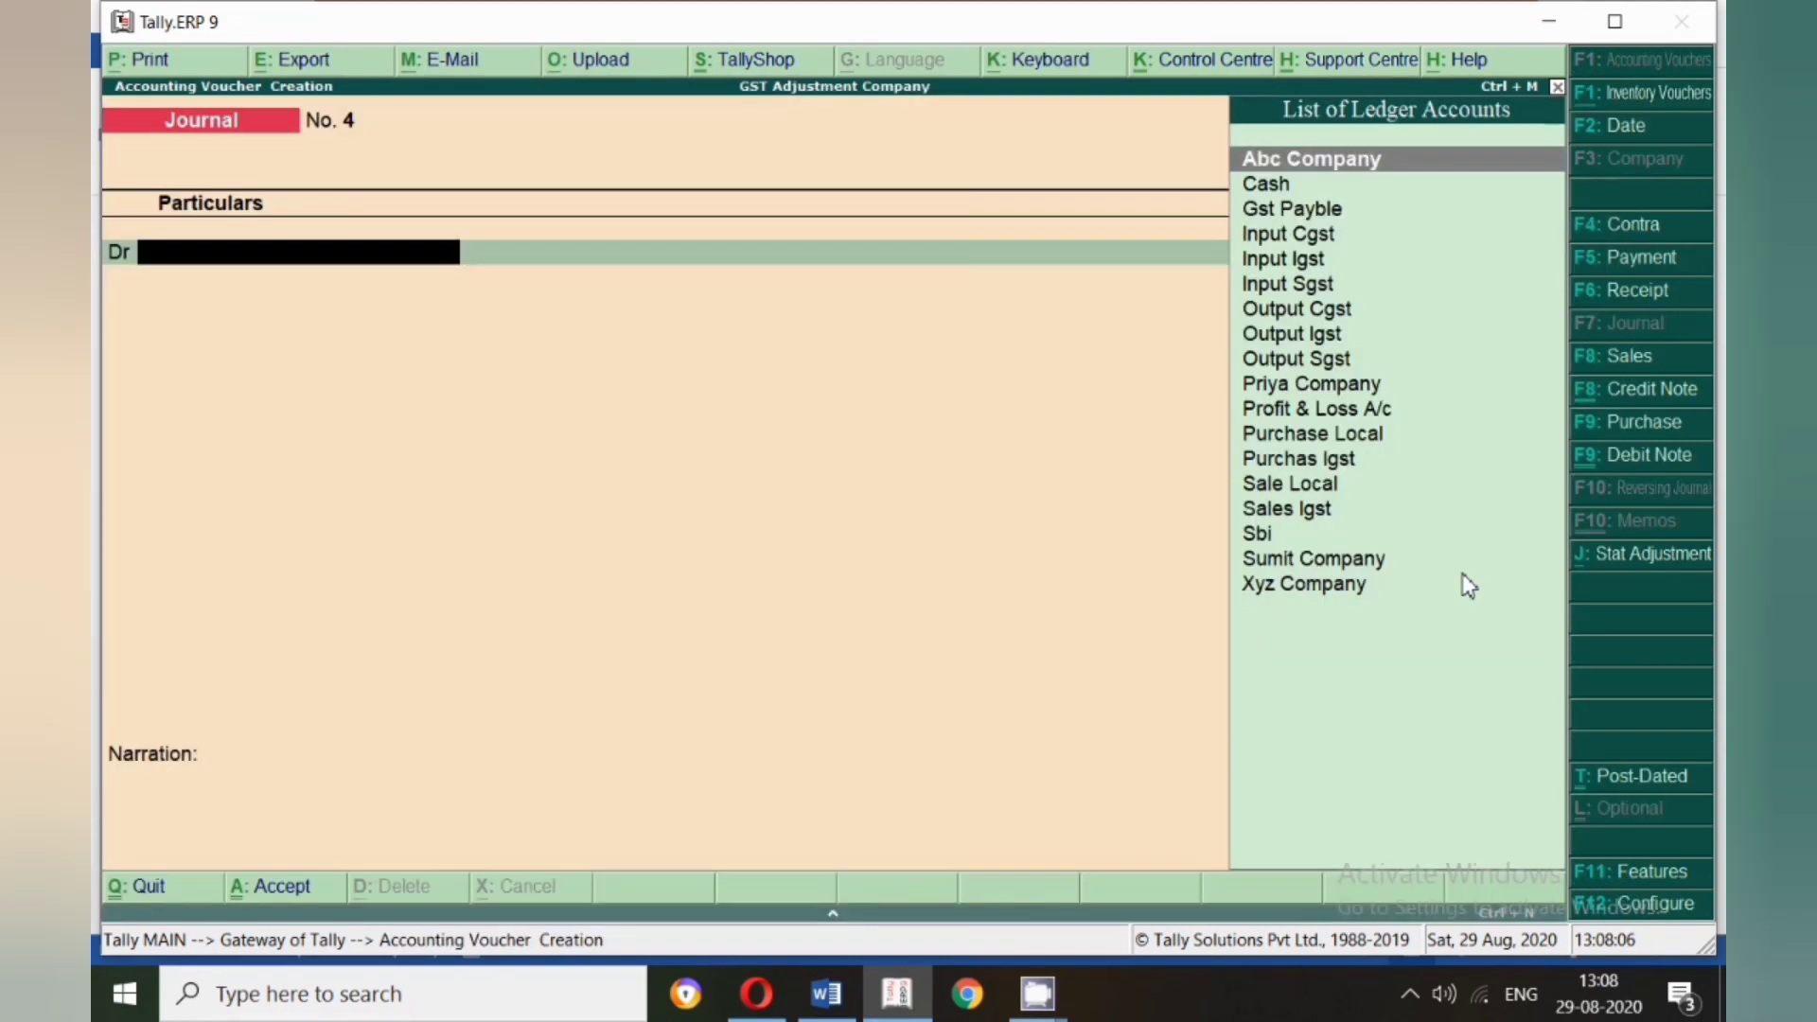
- Date the journal voucher 1-Jul-2020 and choose Output Igst as its debit ledger
{"action": "key", "text": "F2"}
{"action": "type", "text": "1-7"}
{"action": "key", "text": "Return"}
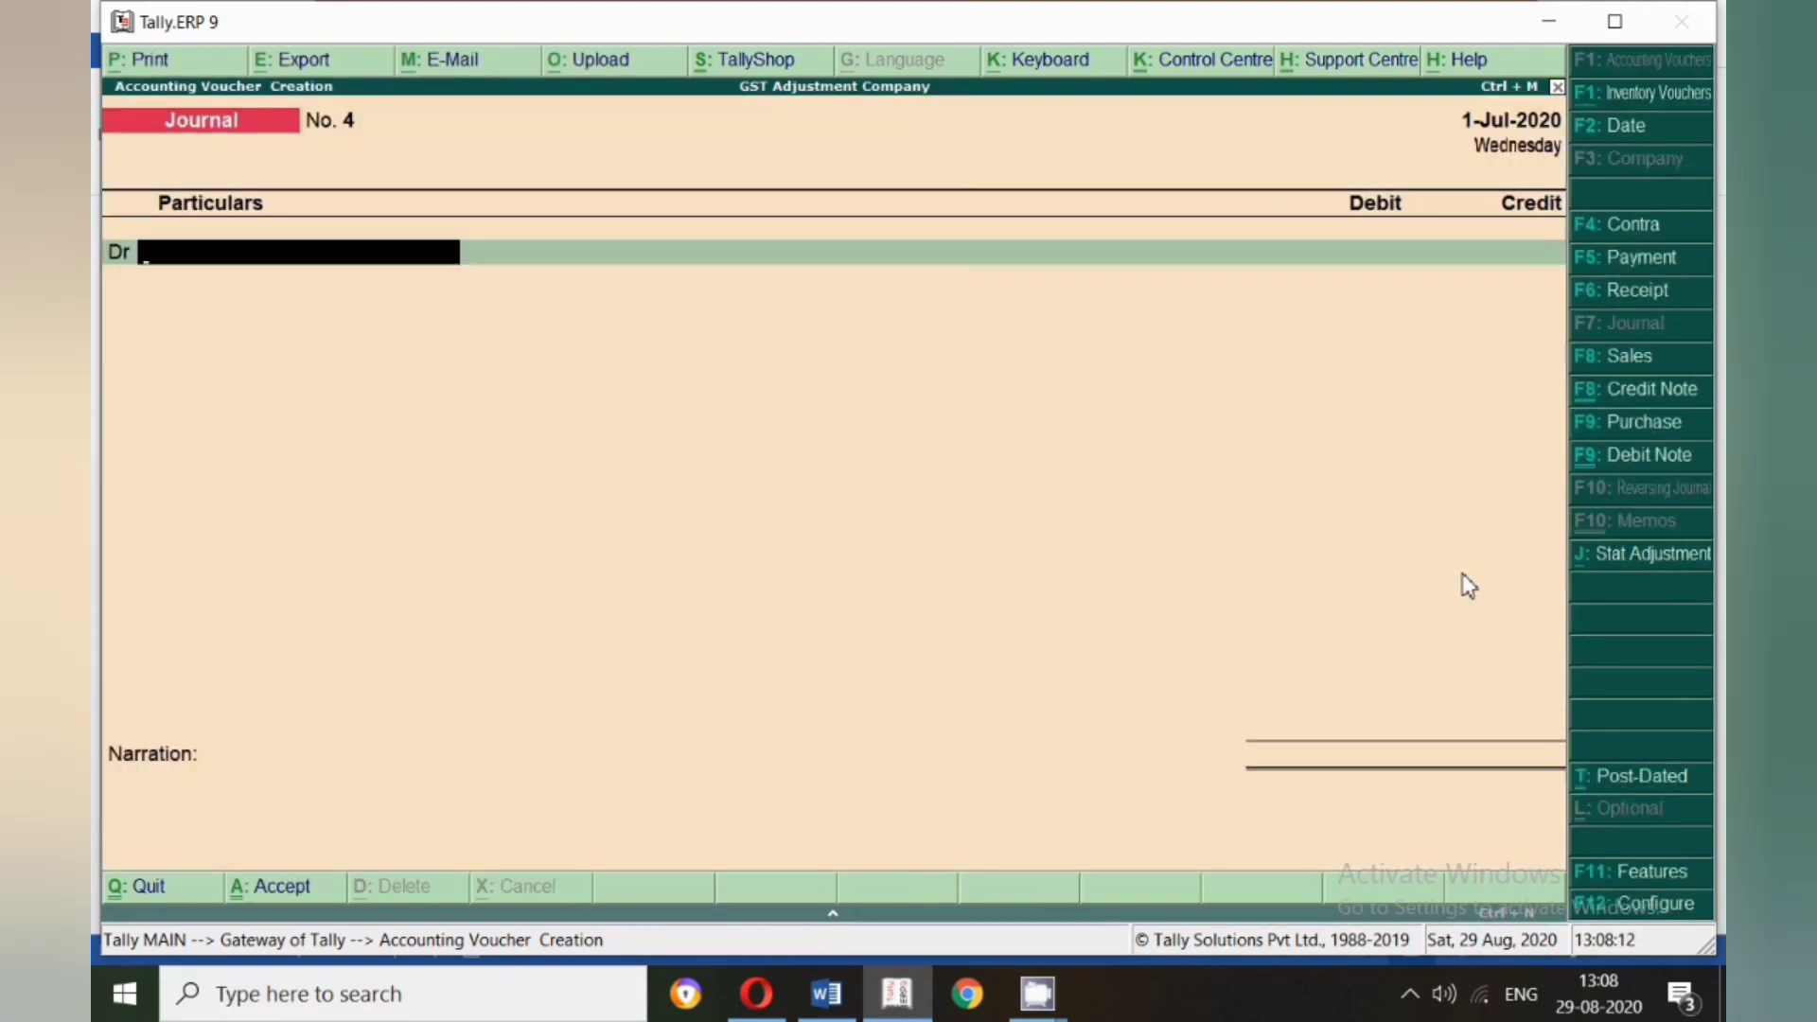
{"action": "type", "text": "Ou"}
{"action": "key", "text": "Down"}
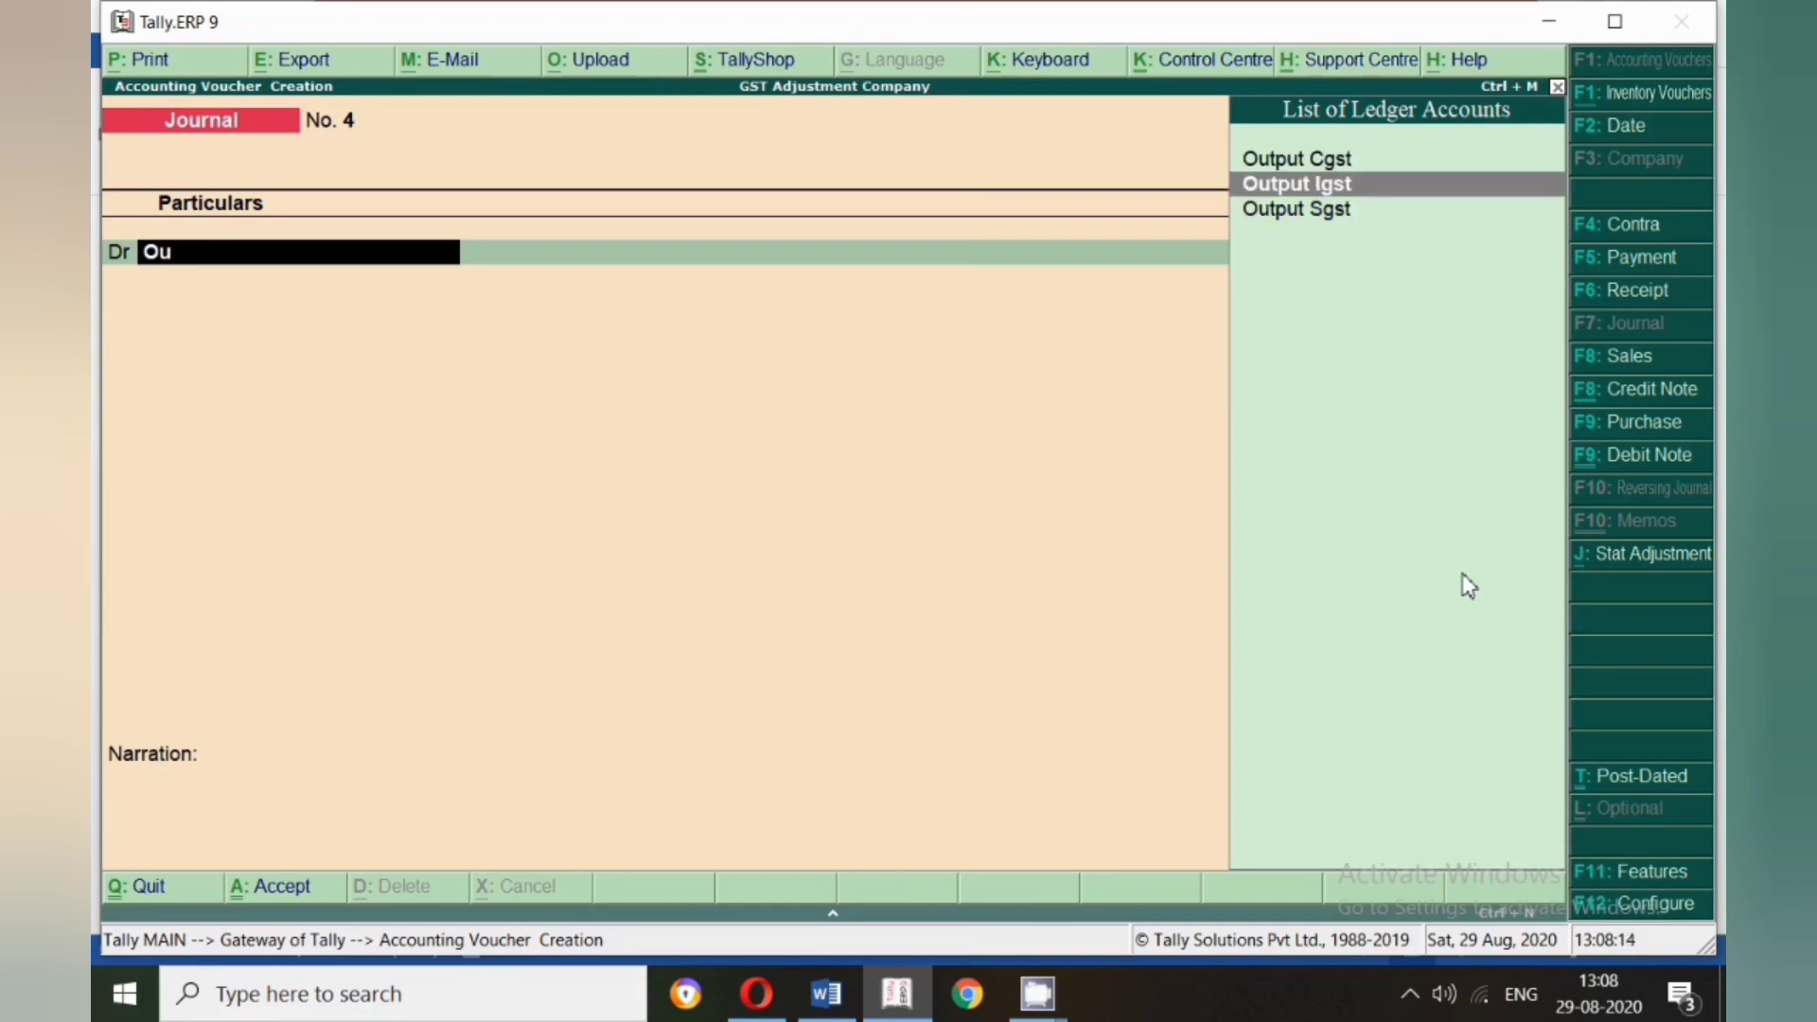
{"action": "key", "text": "Return"}
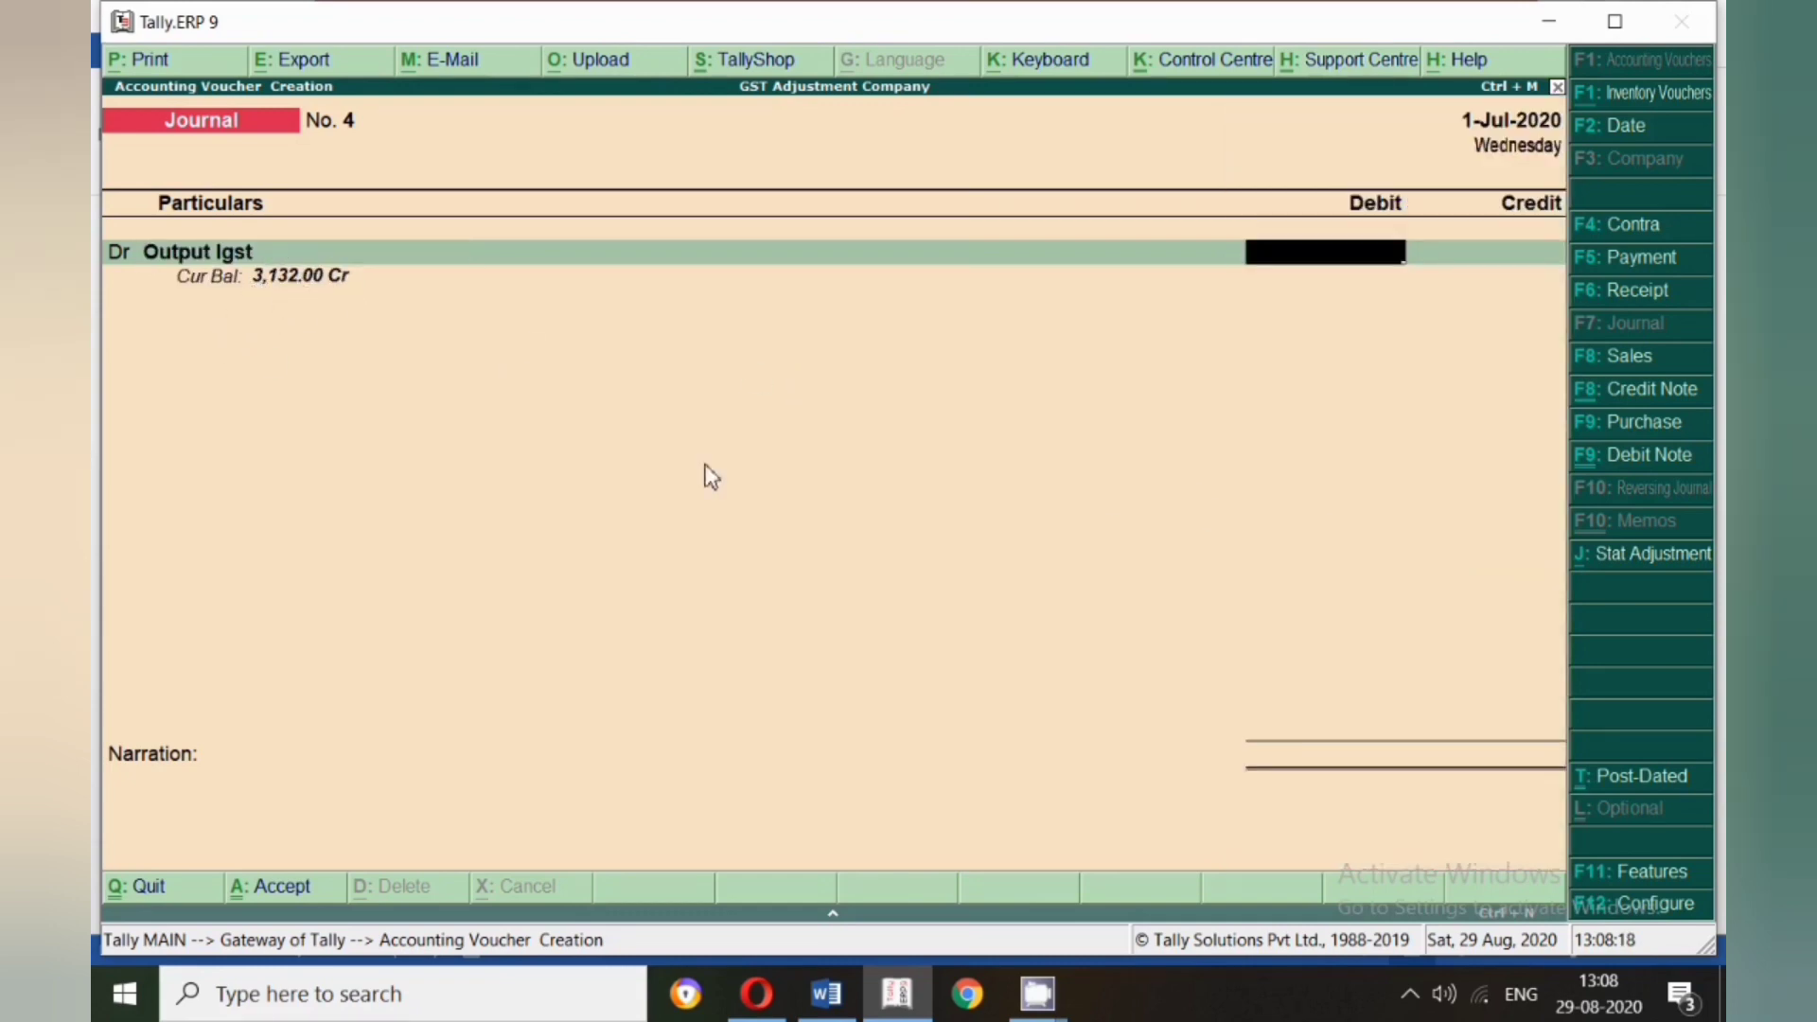
- Add 792+792 in the built-in calculator and debit Output Igst with 1584
{"action": "key", "text": "ctrl+n"}
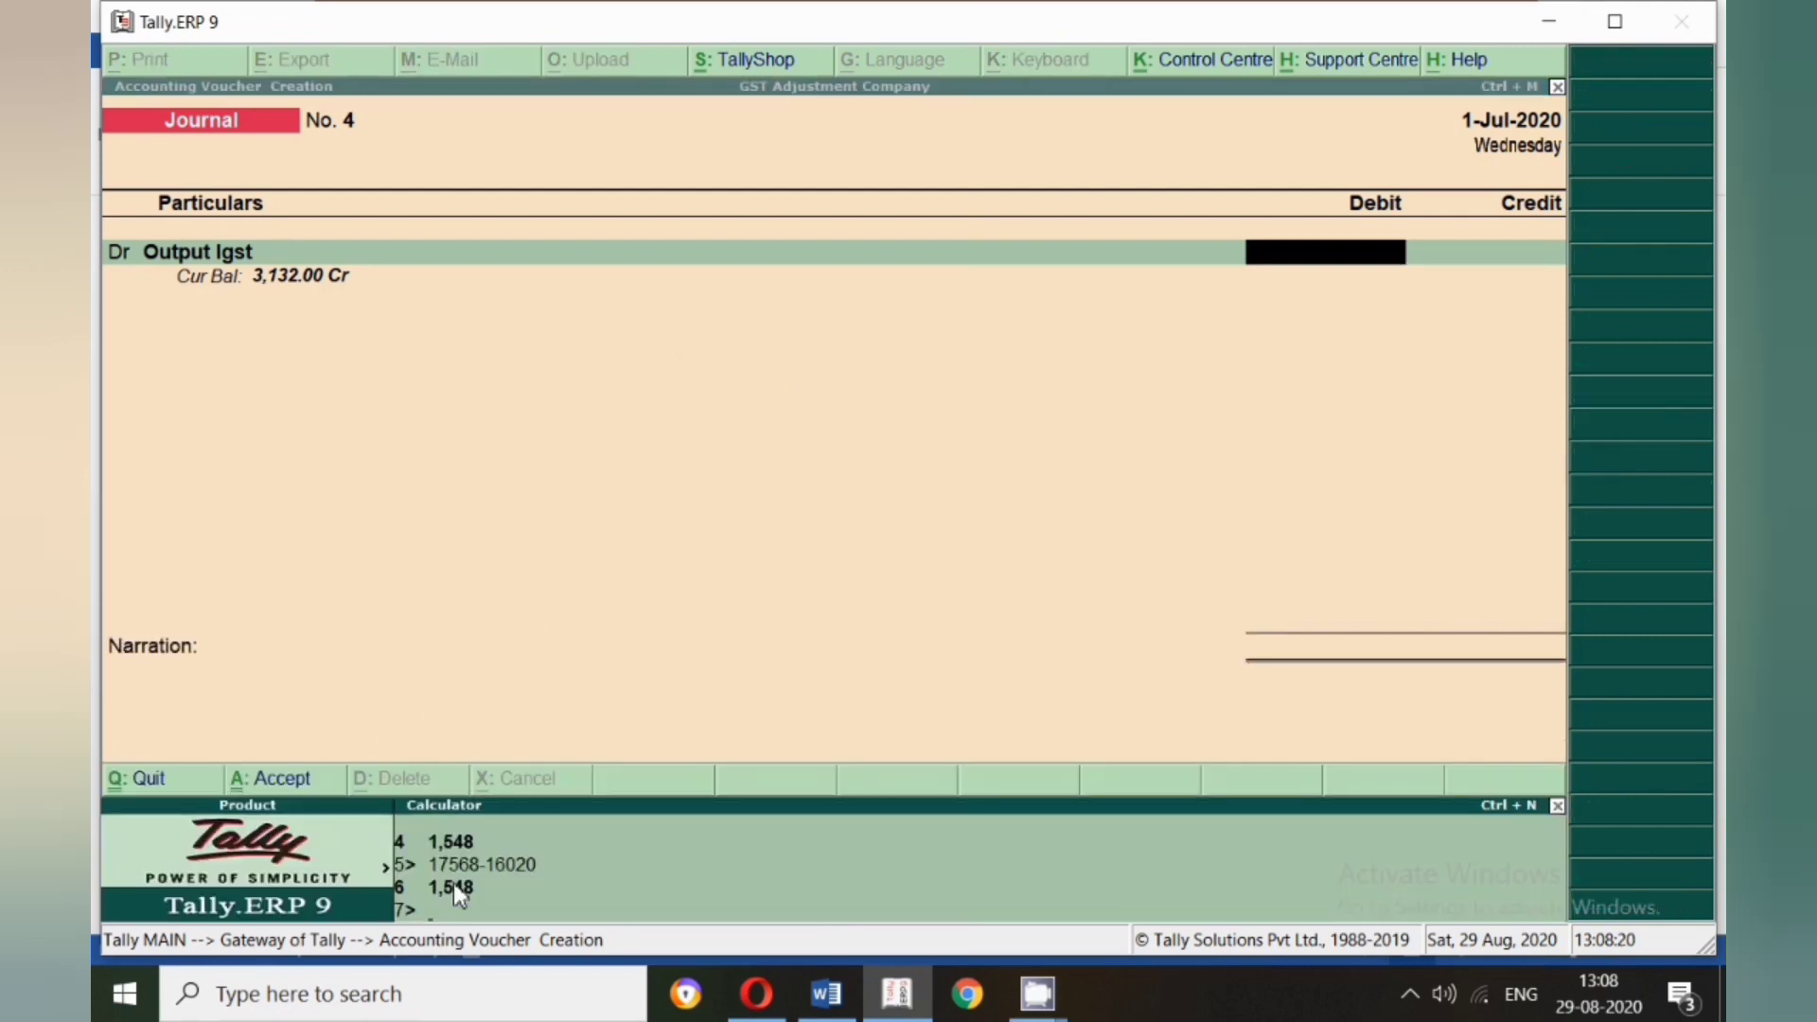
{"action": "type", "text": "762"}
{"action": "key", "text": "BackSpace"}
{"action": "key", "text": "BackSpace"}
{"action": "type", "text": "92+792"}
{"action": "key", "text": "Return"}
{"action": "left_click", "coordinate": [1556, 806]}
{"action": "type", "text": "1584"}
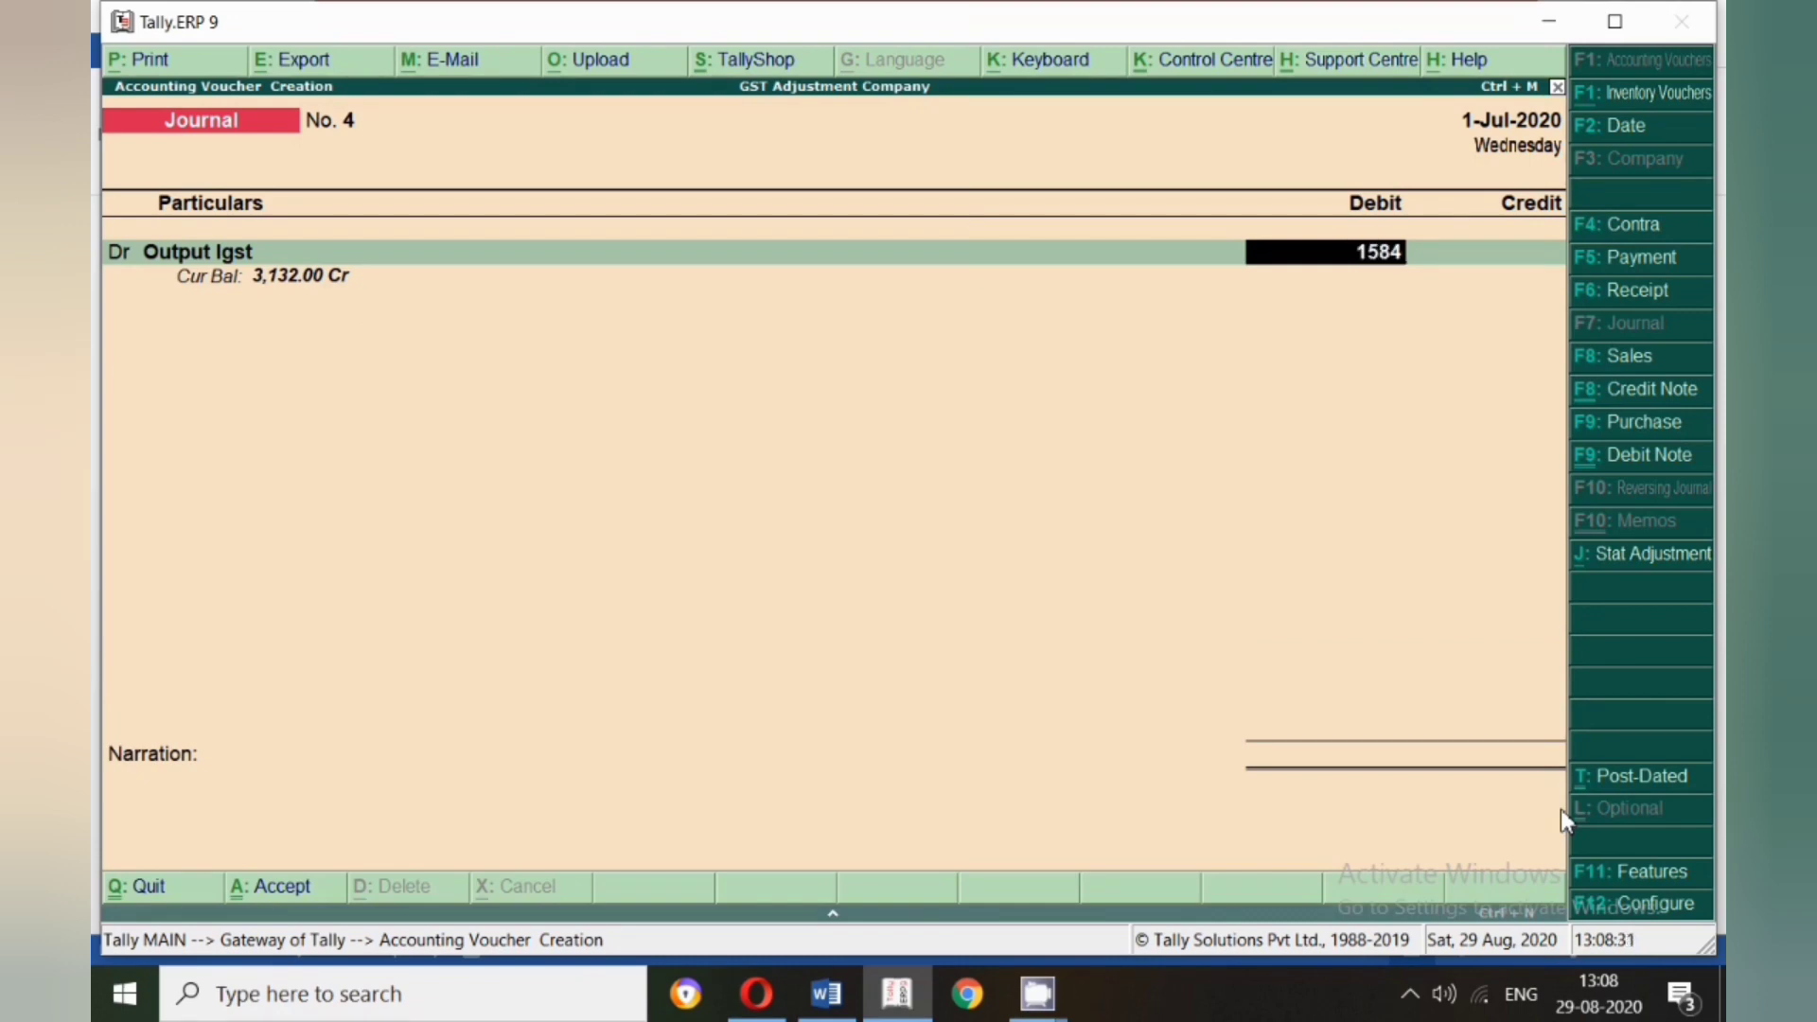
{"action": "key", "text": "Return"}
{"action": "key", "text": "Return"}
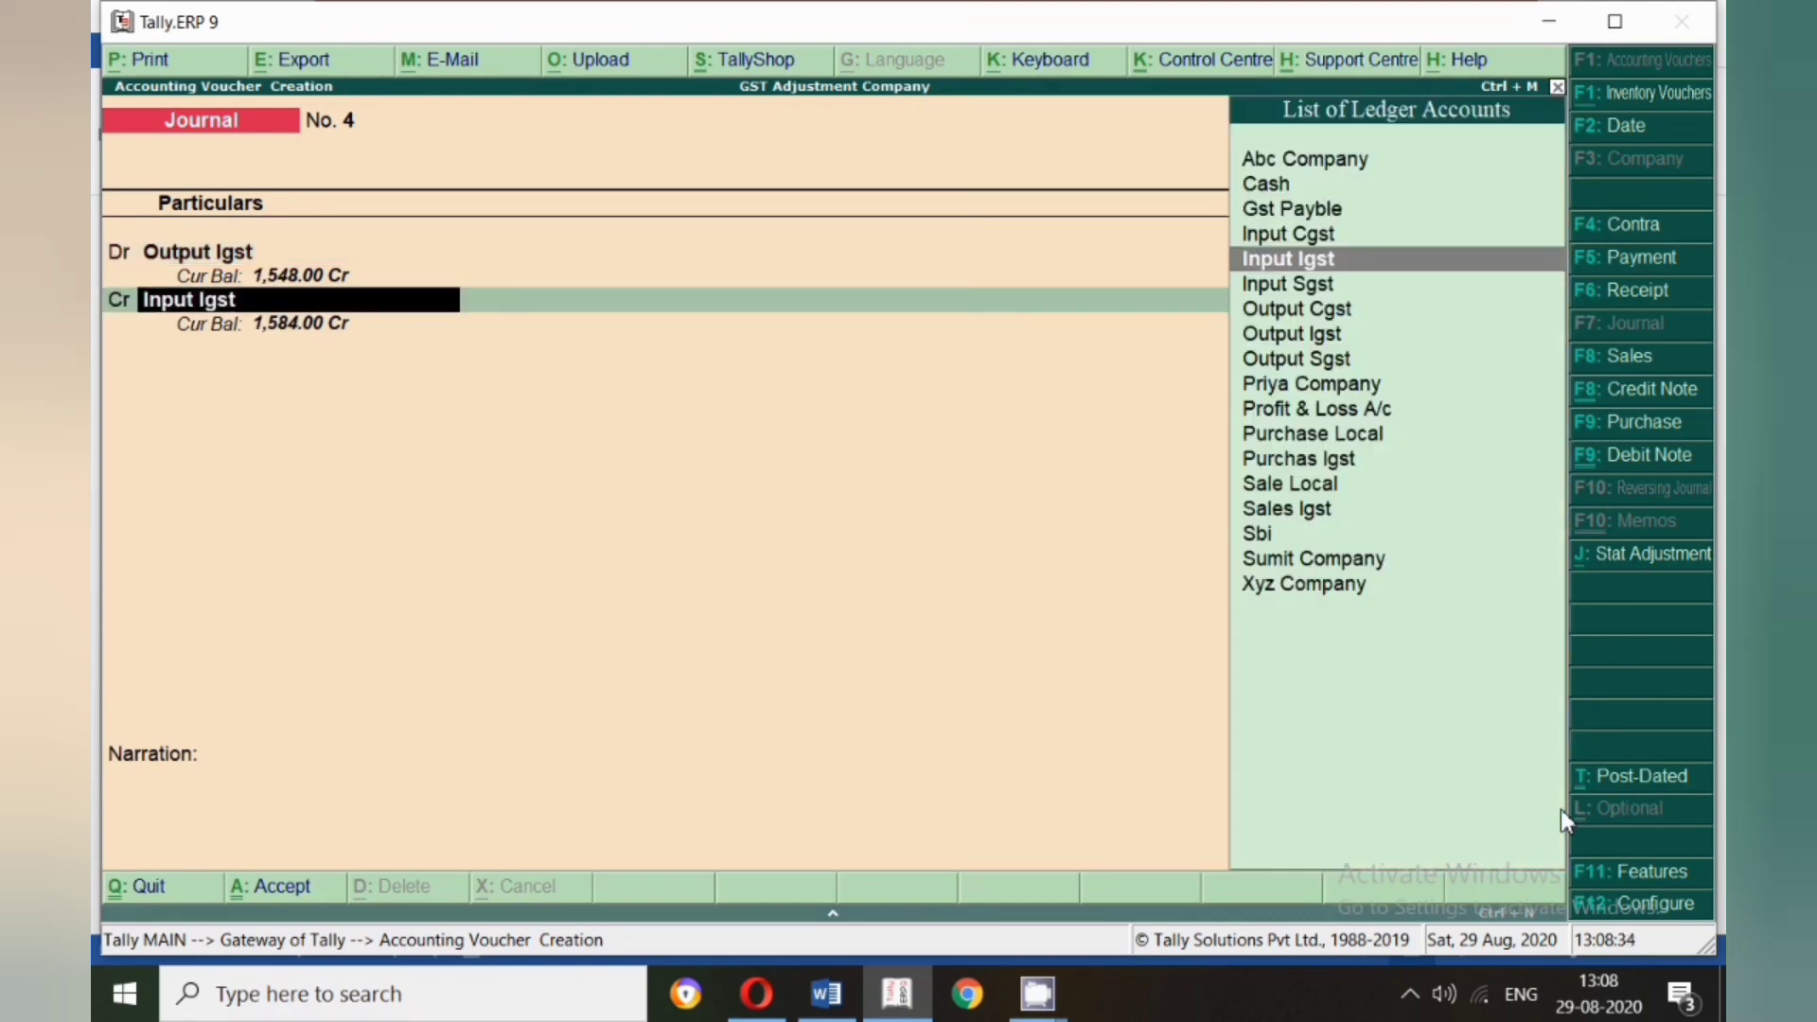
- Credit Input Cgst and Input Sgst with 792 each, and save the journal voucher without a narration
{"action": "type", "text": "Cgst"}
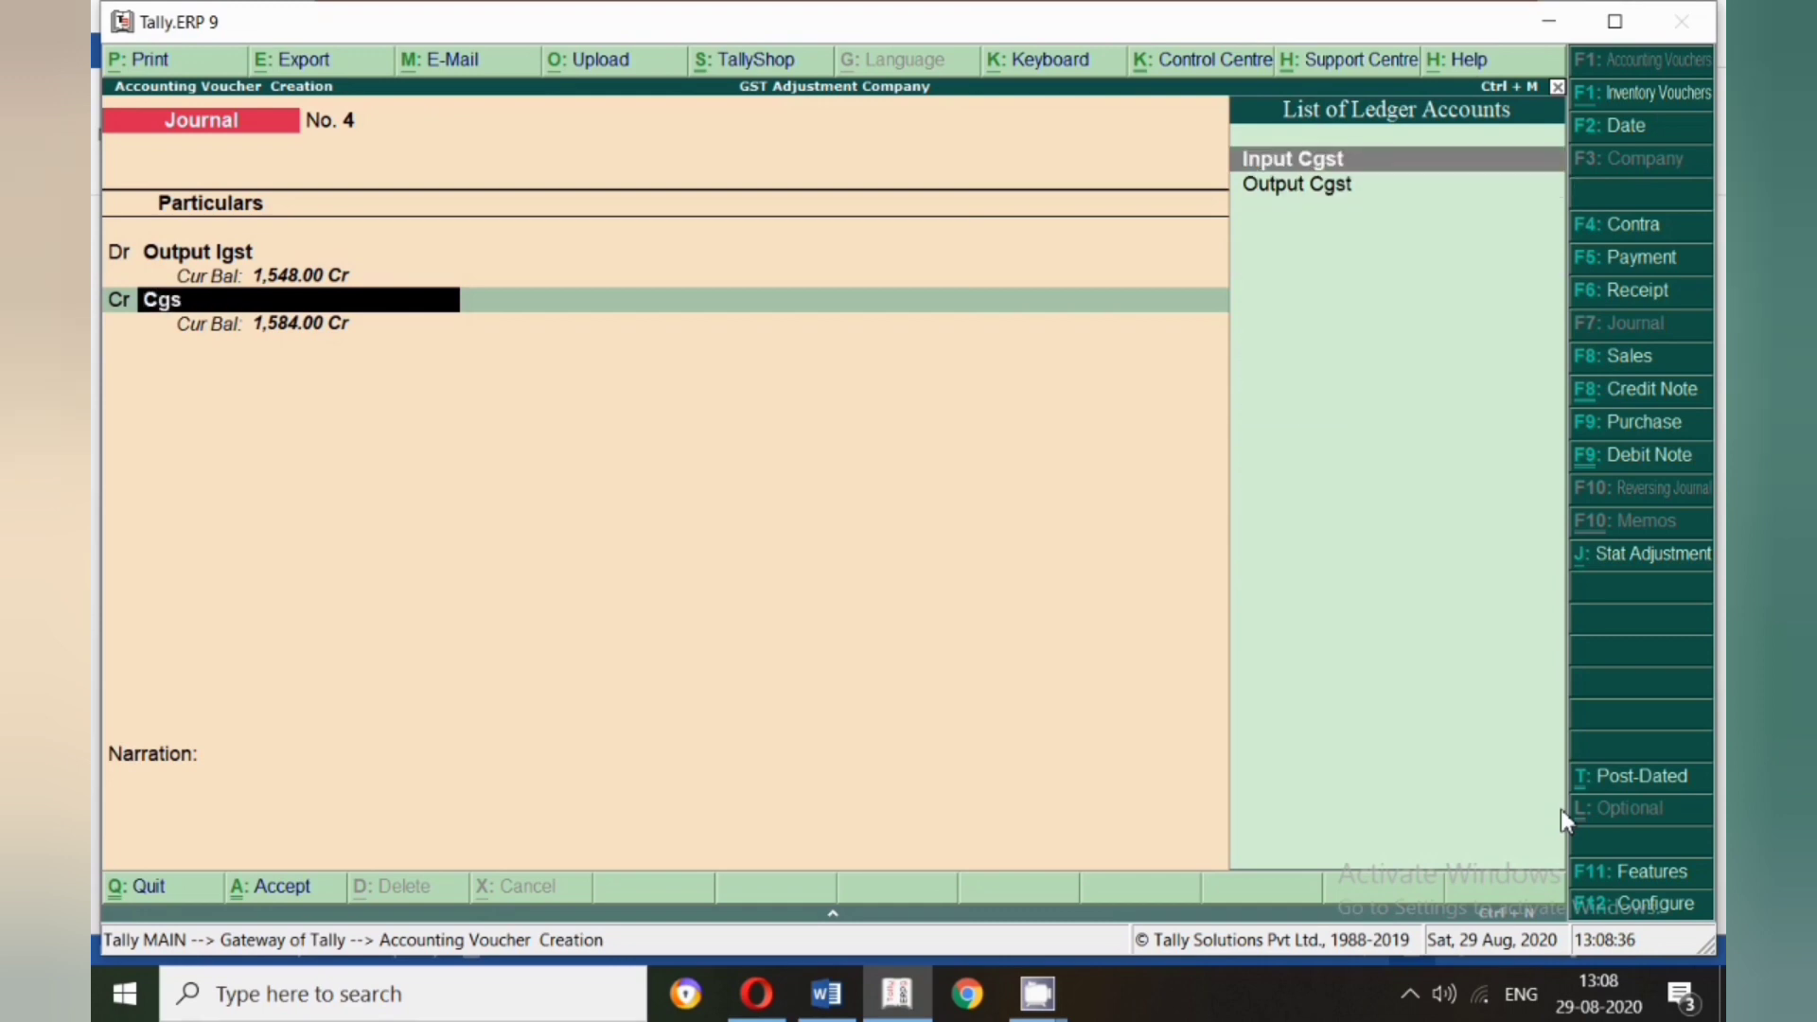
{"action": "key", "text": "Return"}
{"action": "type", "text": "792"}
{"action": "key", "text": "Return"}
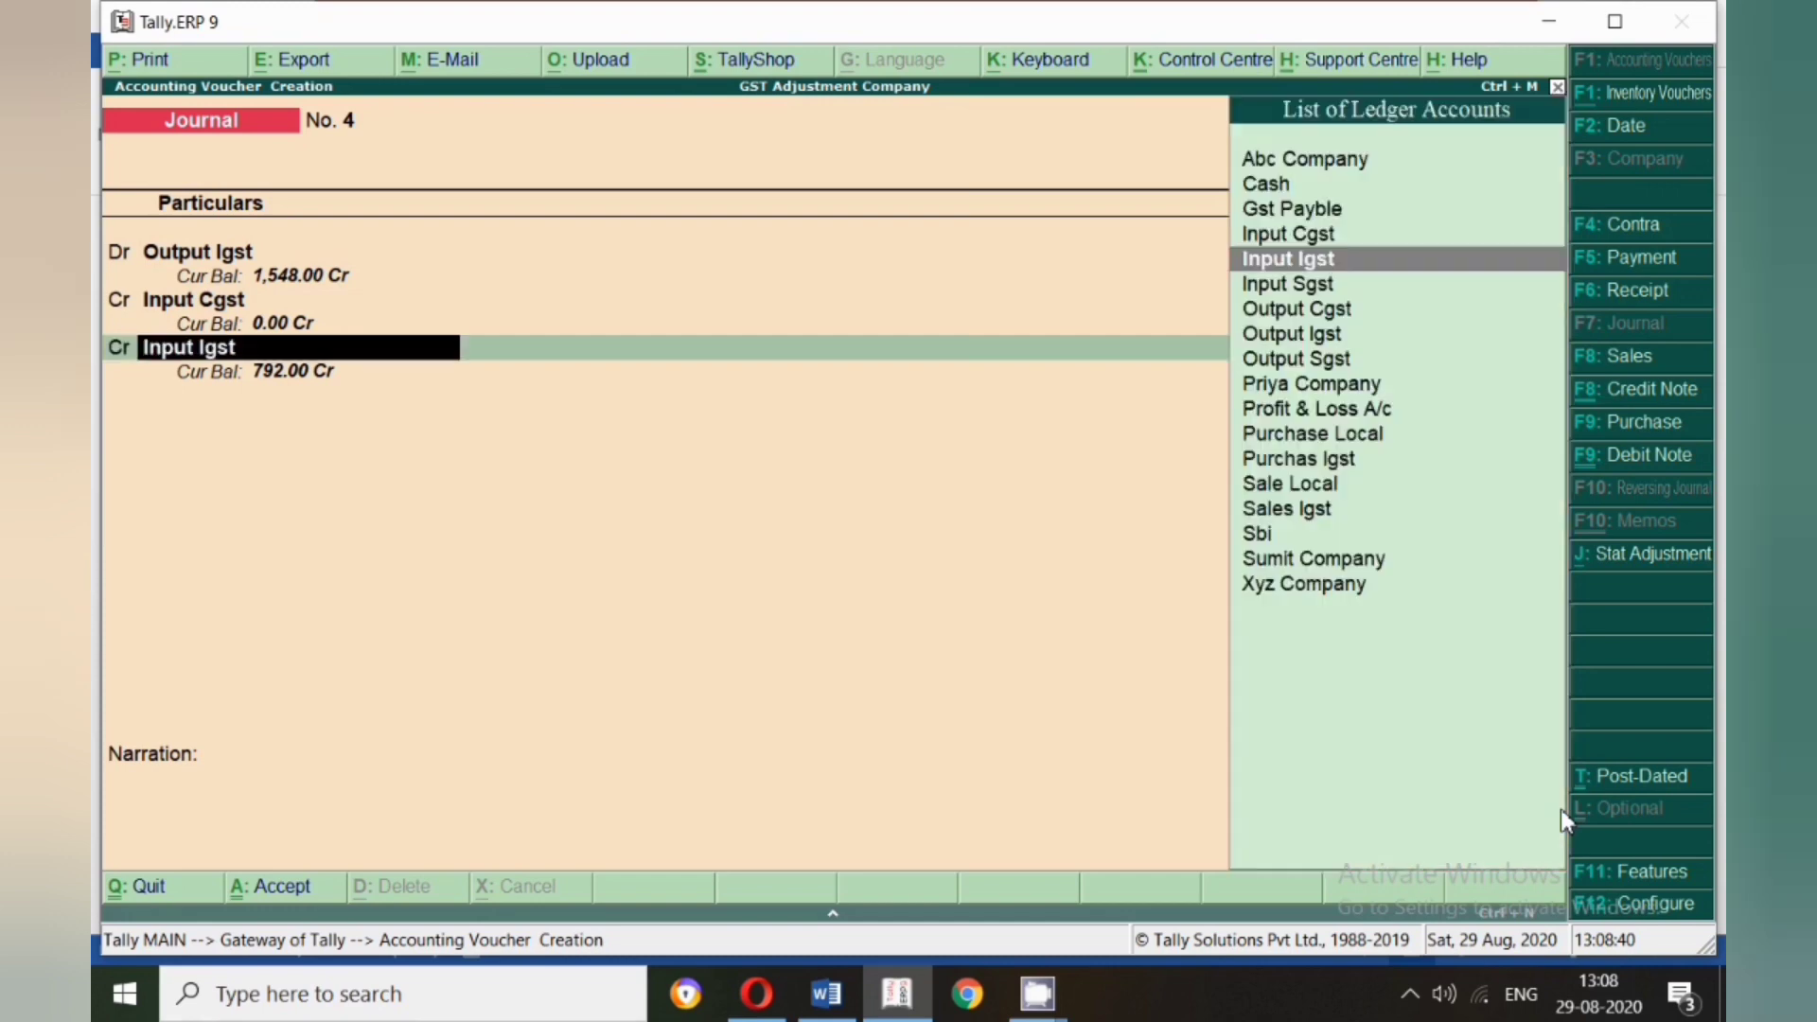
{"action": "type", "text": "Sgs"}
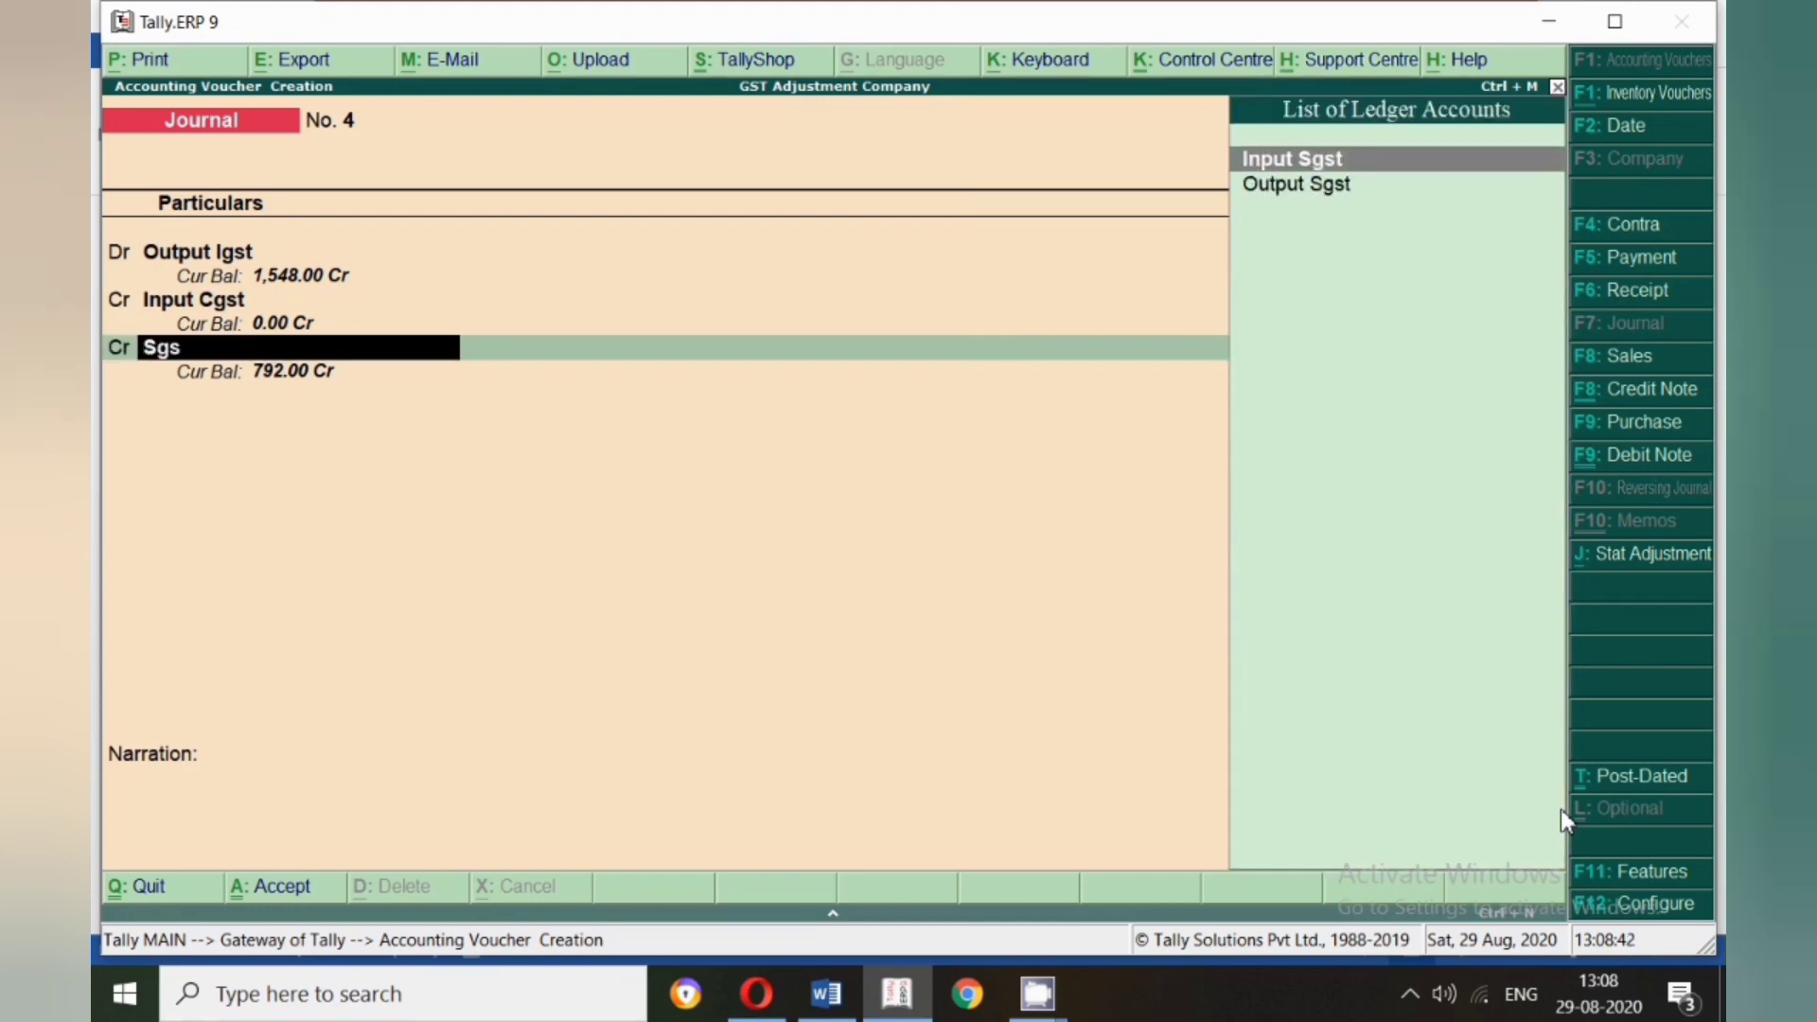
{"action": "key", "text": "Return"}
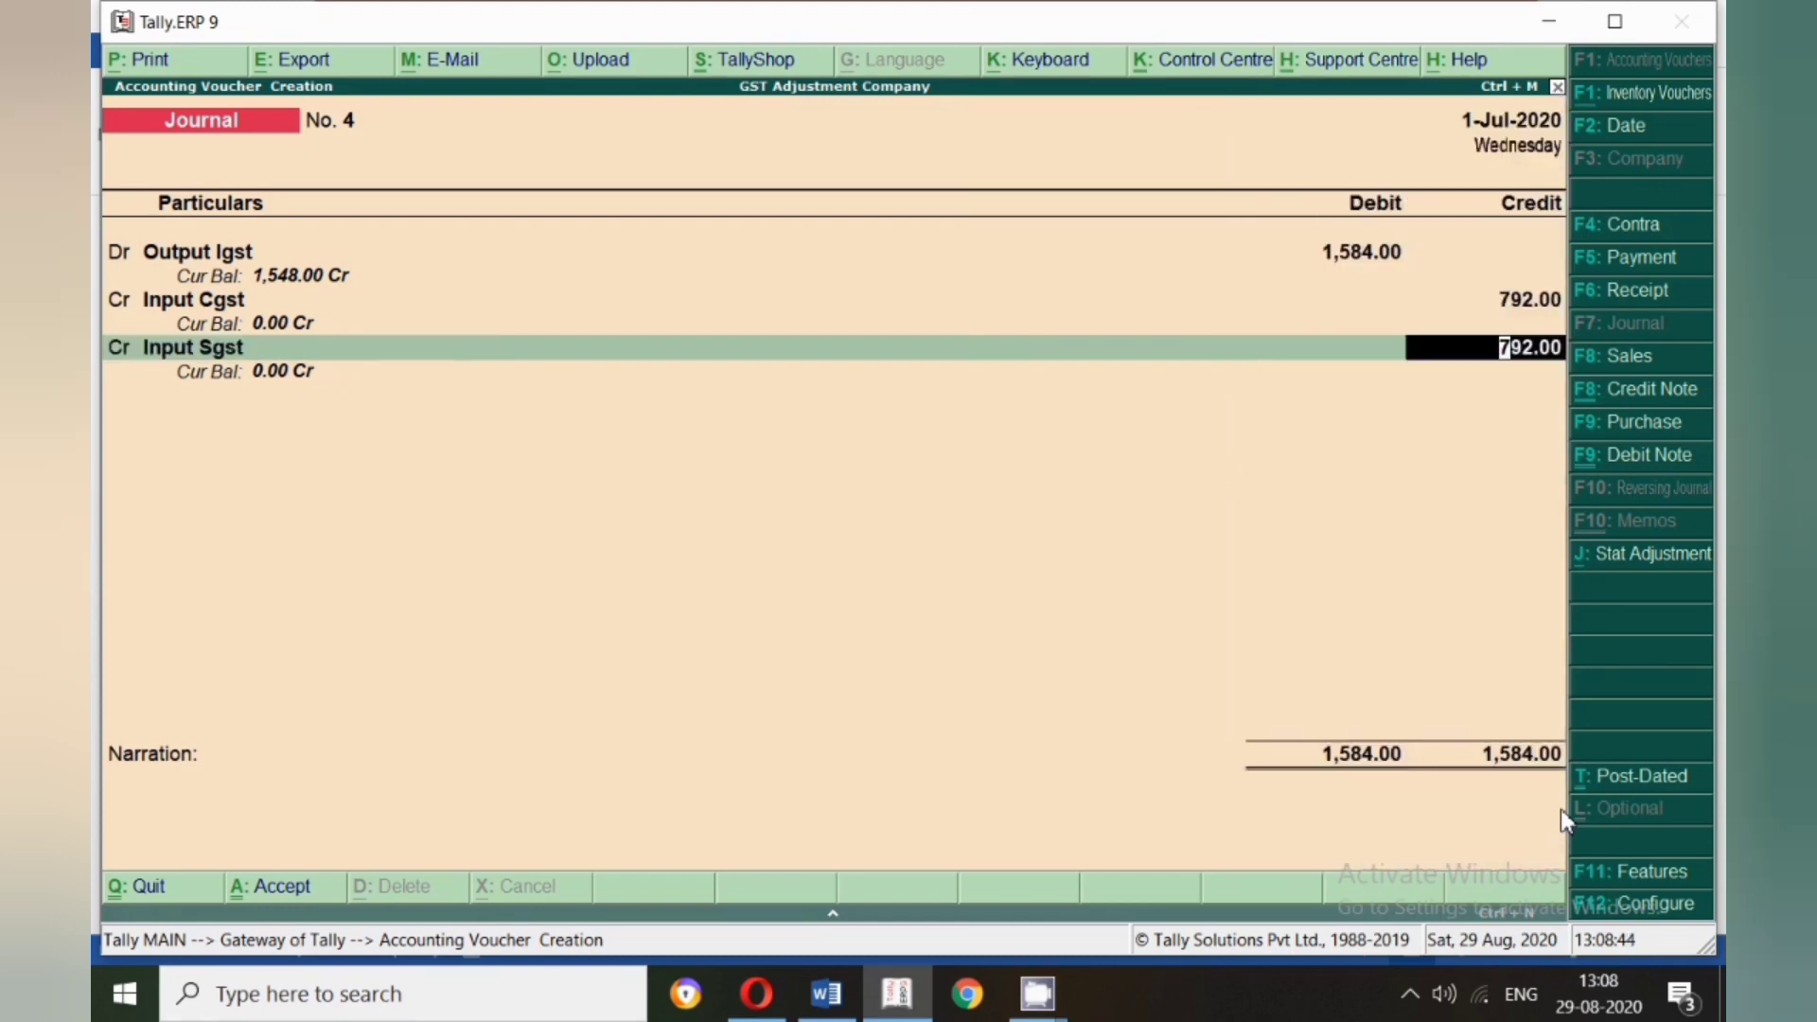
{"action": "key", "text": "Return"}
{"action": "key", "text": "Return"}
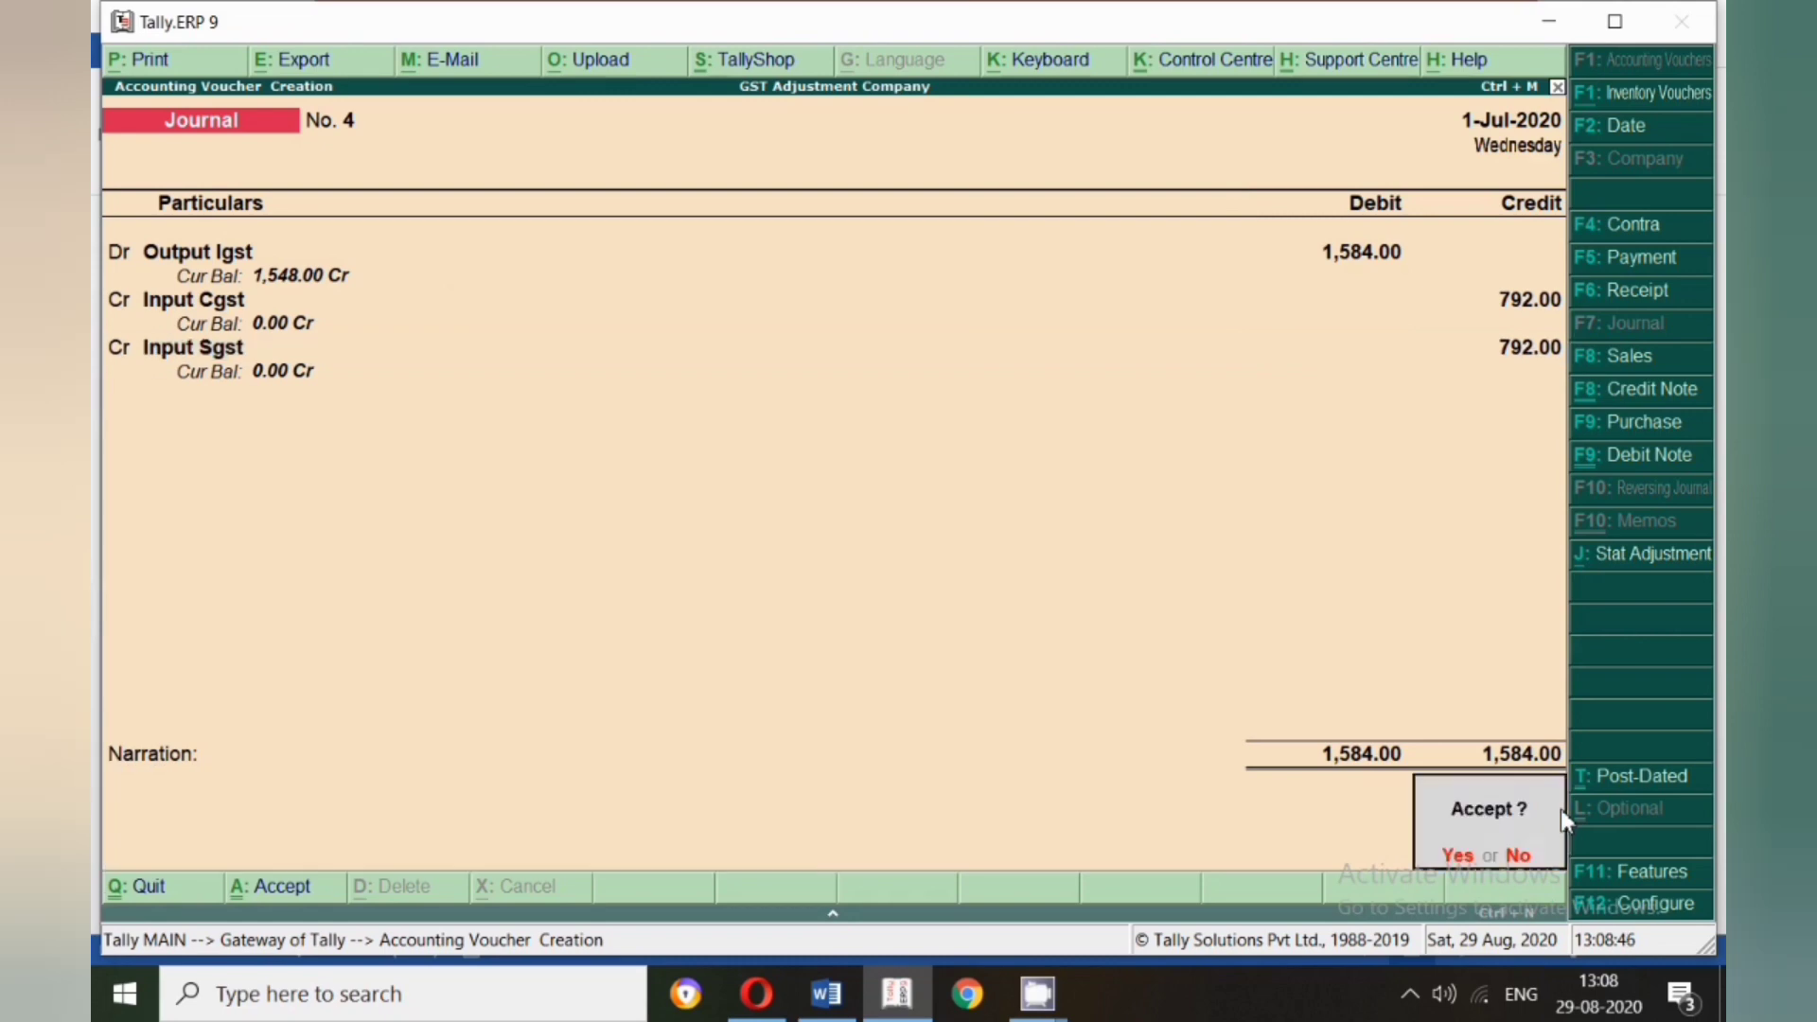
{"action": "key", "text": "Return"}
- Open the Duties & Taxes summary under Current Liabilities in the Balance Sheet and compare it with the original balances in the Word document
{"action": "key", "text": "Escape"}
{"action": "key", "text": "Return"}
{"action": "key", "text": "b"}
{"action": "left_click", "coordinate": [241, 280]}
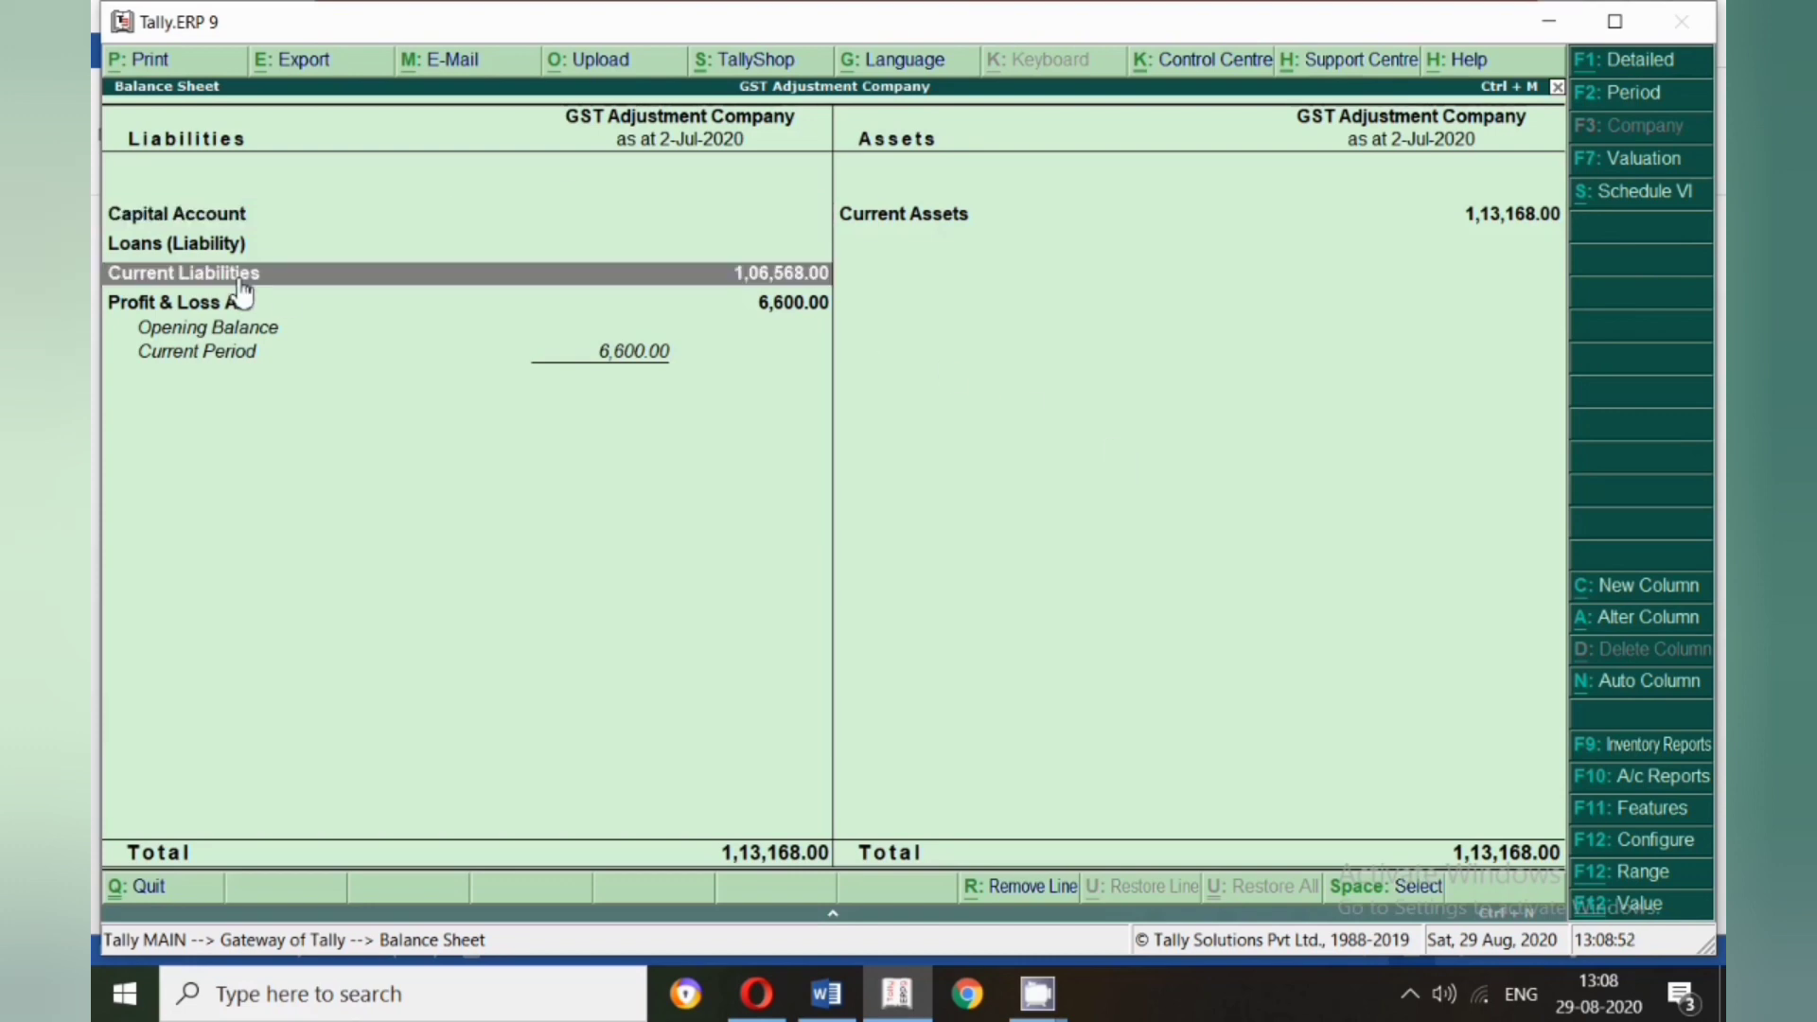
{"action": "left_click", "coordinate": [242, 282]}
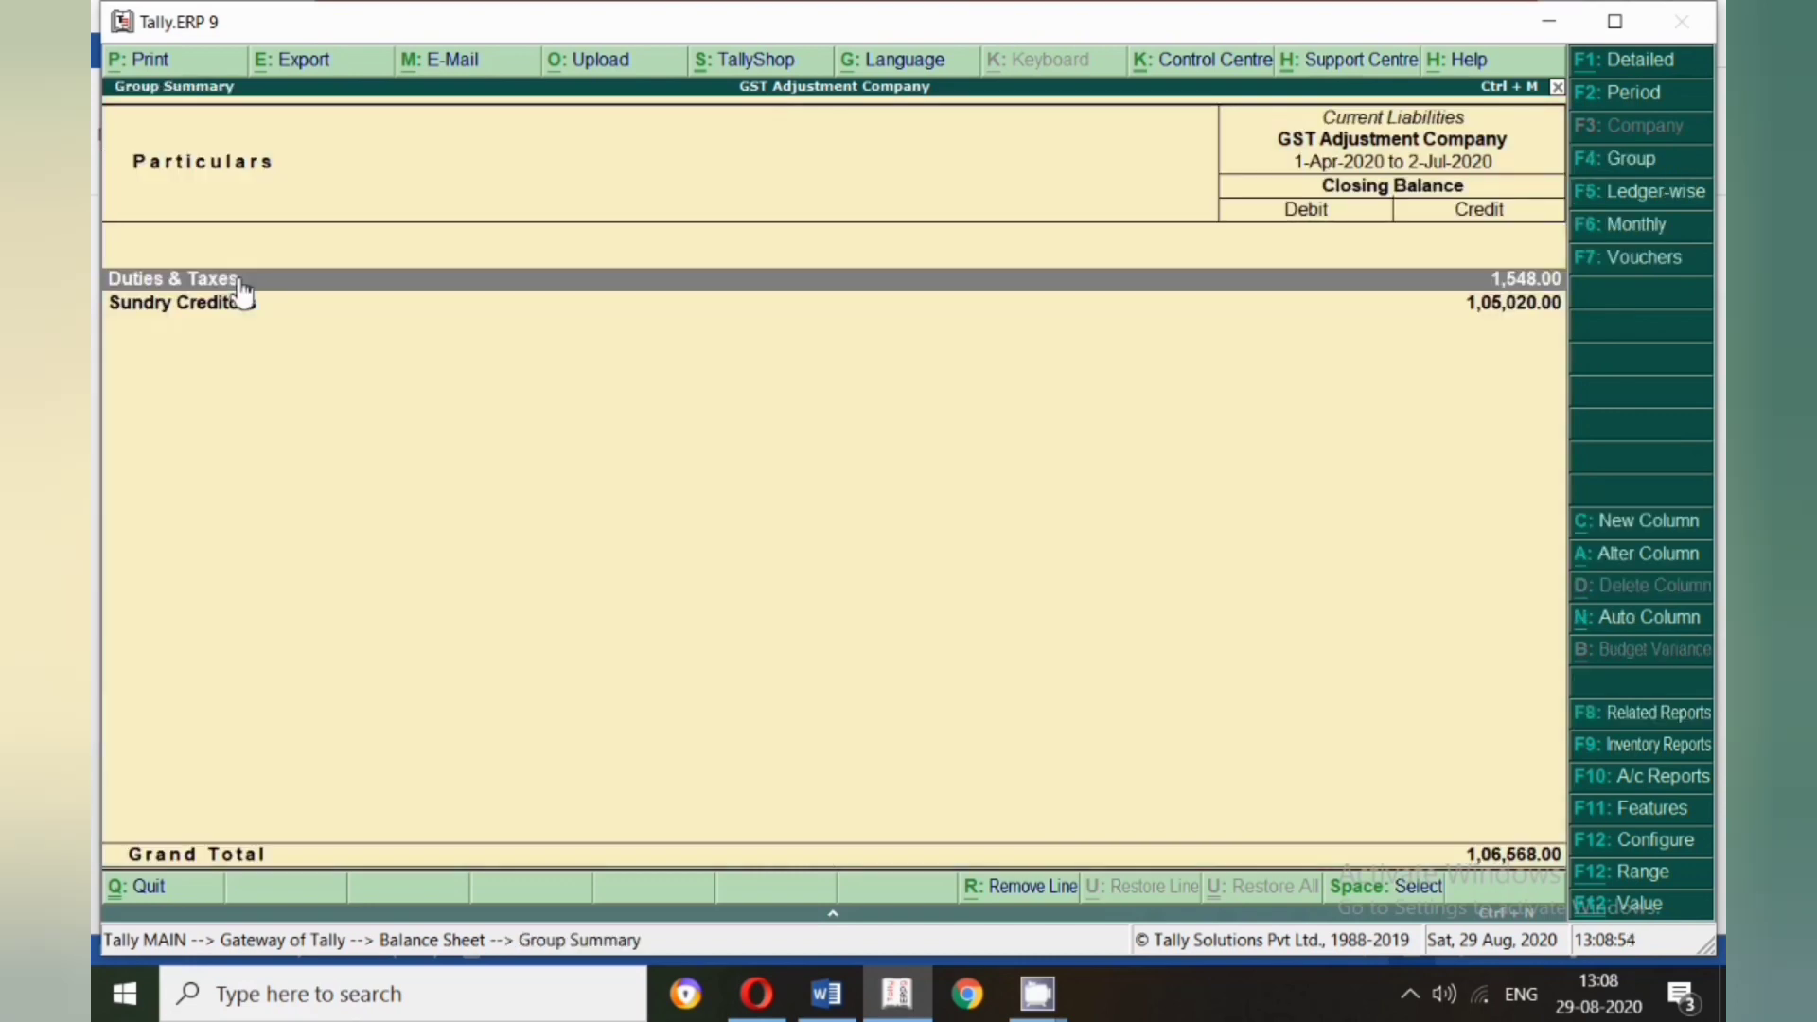
{"action": "left_click", "coordinate": [241, 282]}
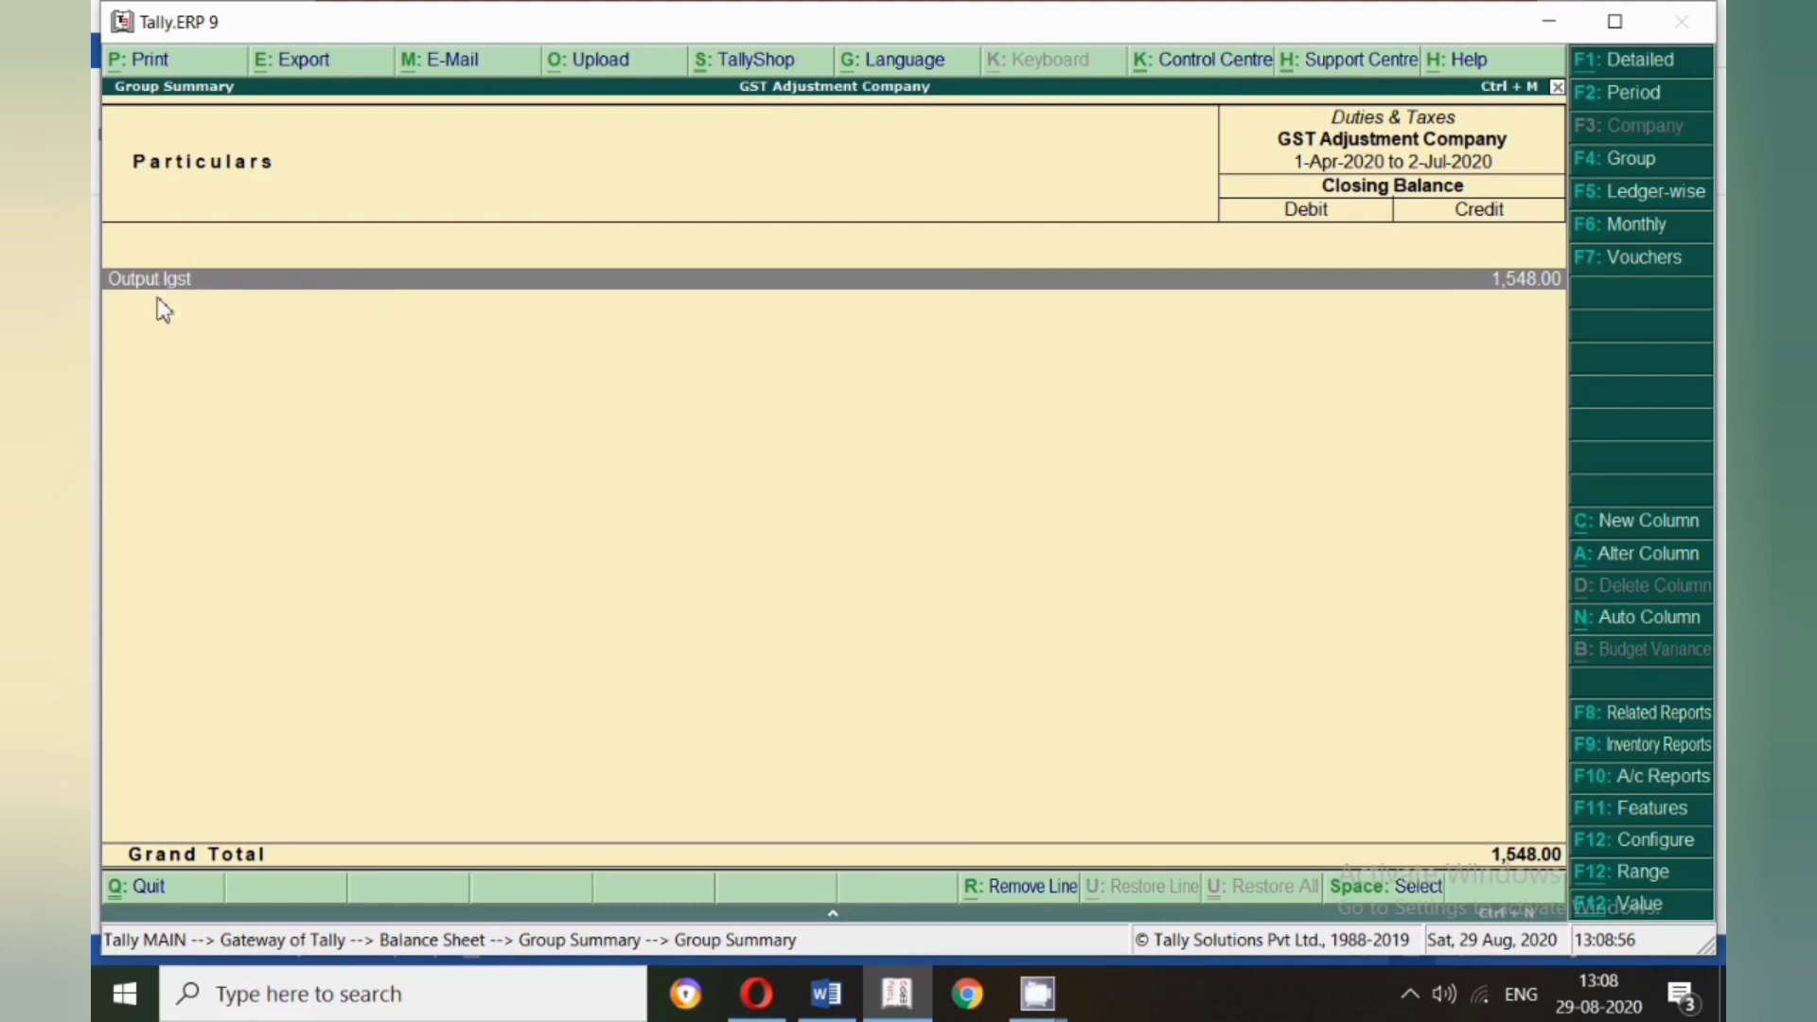
{"action": "left_click", "coordinate": [826, 994]}
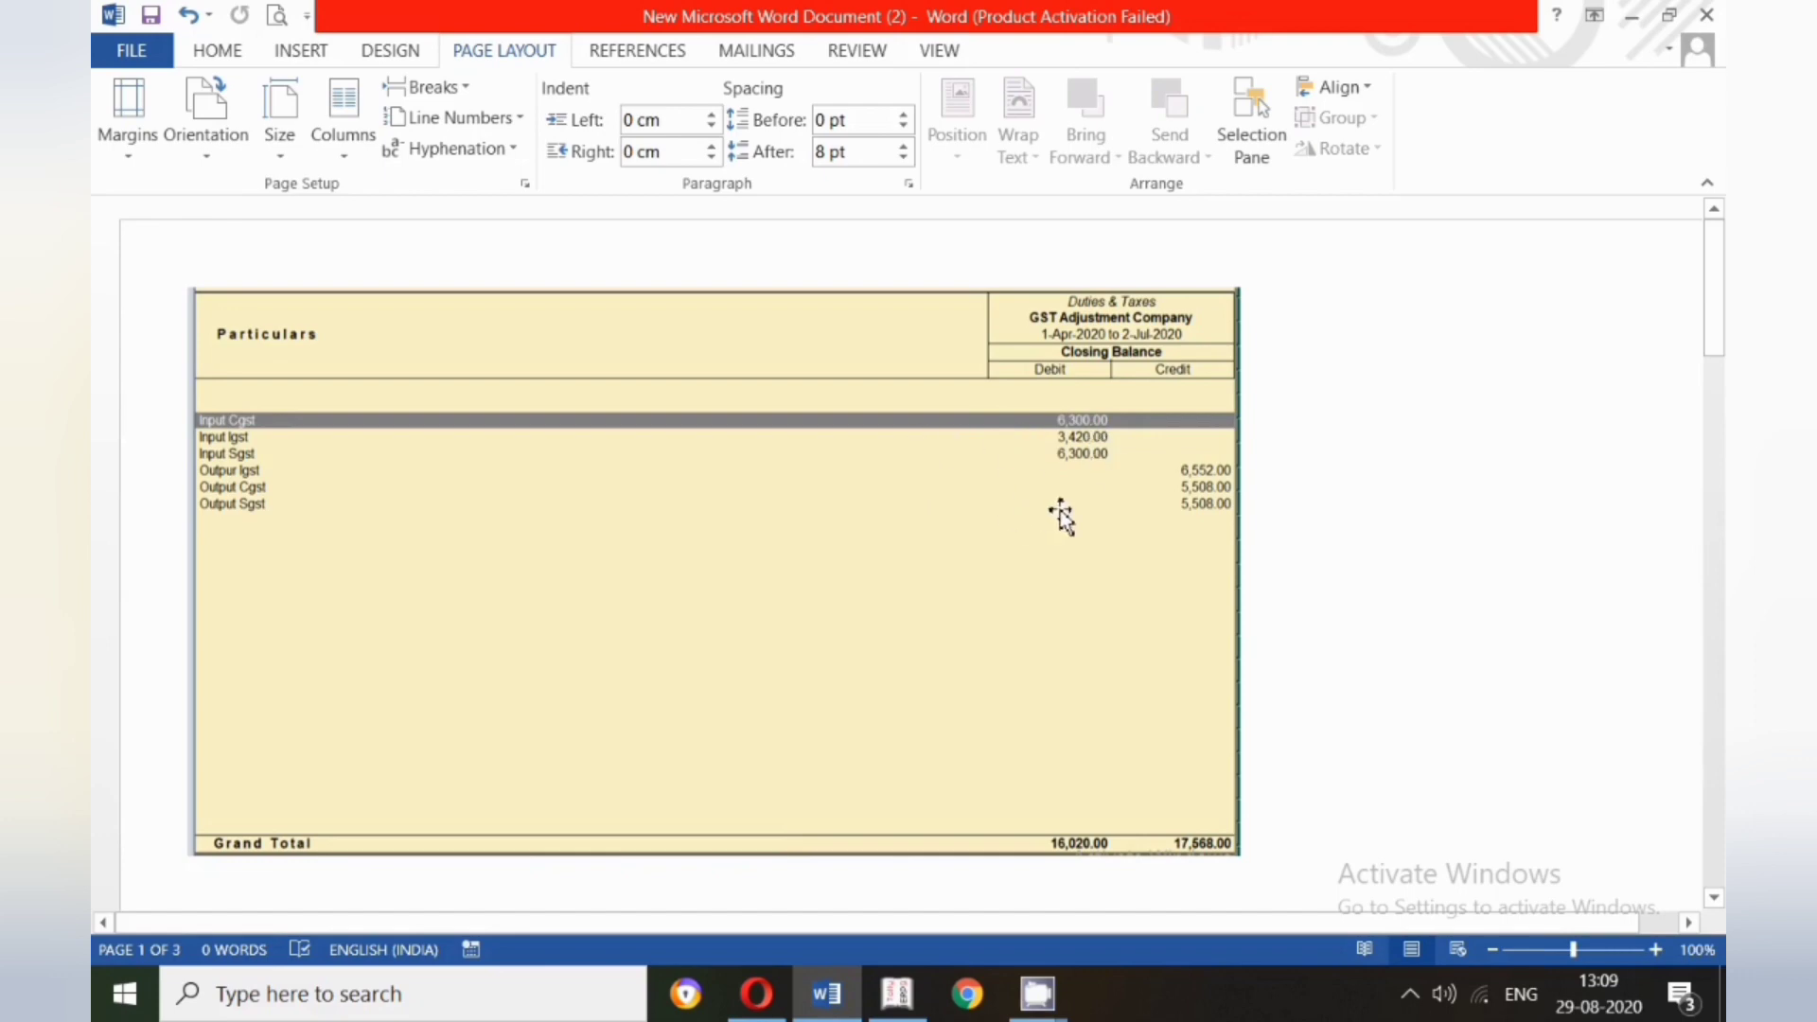
{"action": "left_click", "coordinate": [895, 991]}
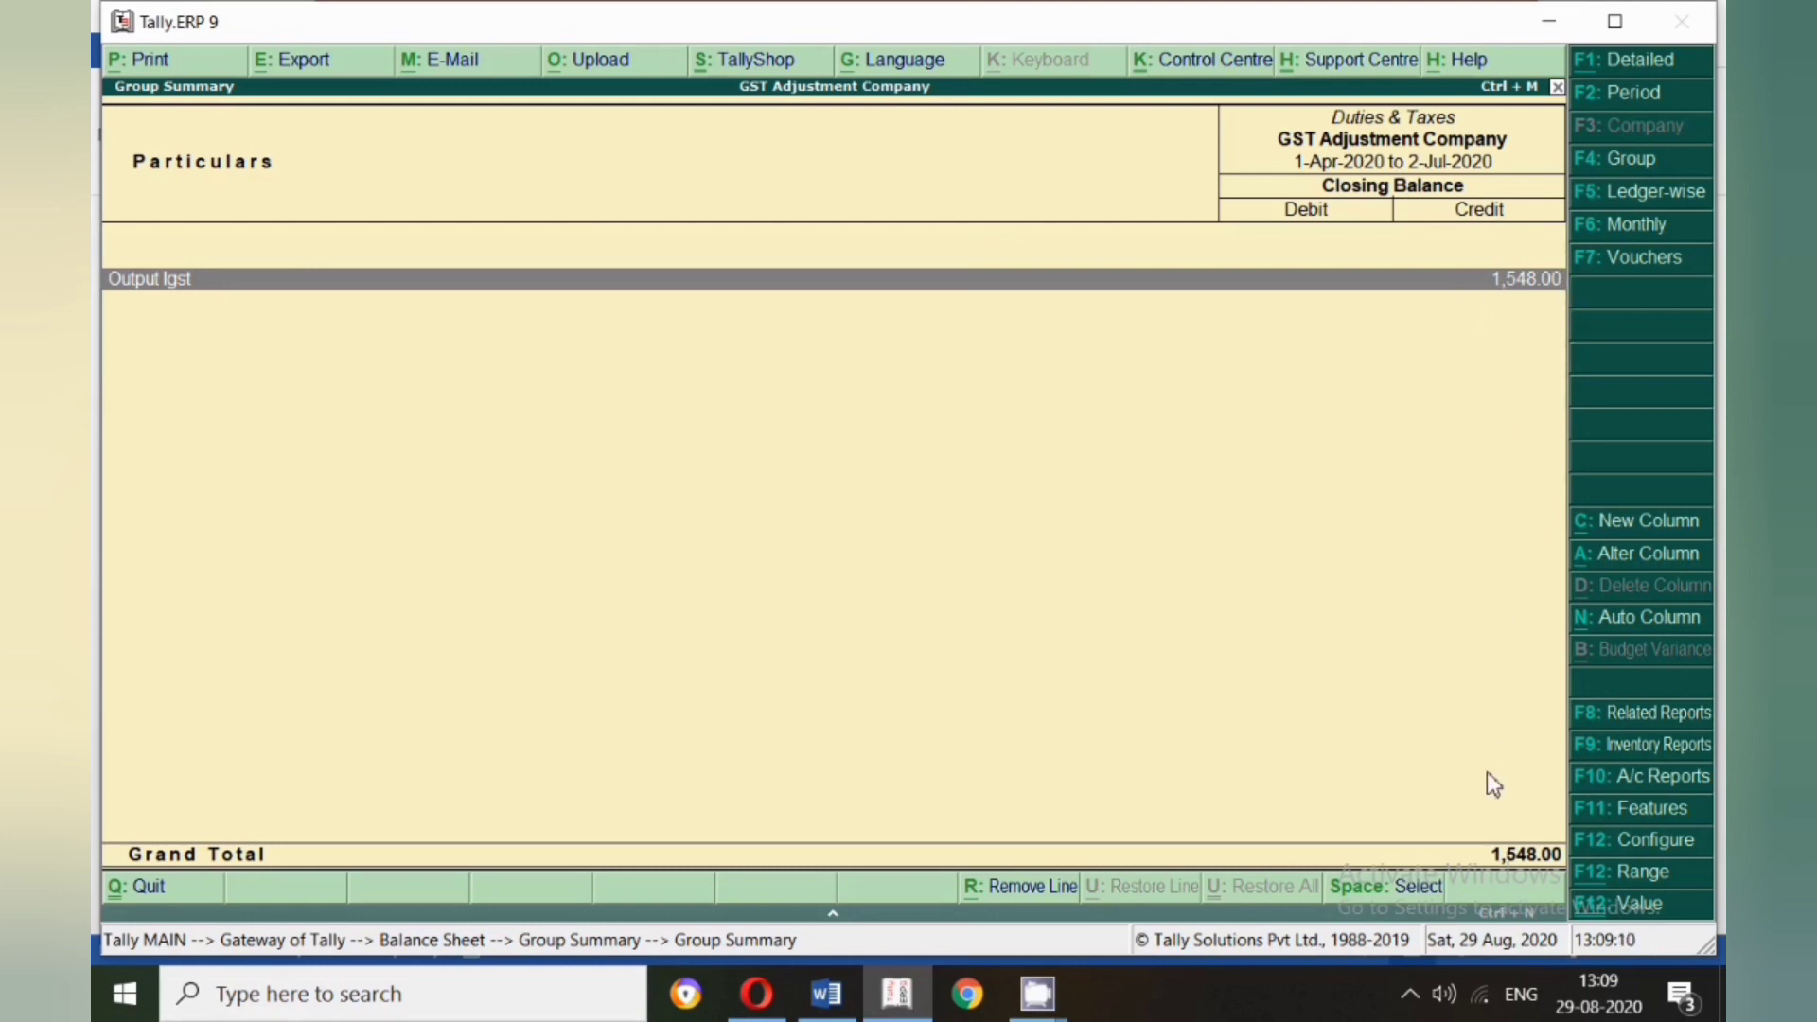
- Leave the Balance Sheet reports and open a new payment voucher
{"action": "key", "text": "Escape"}
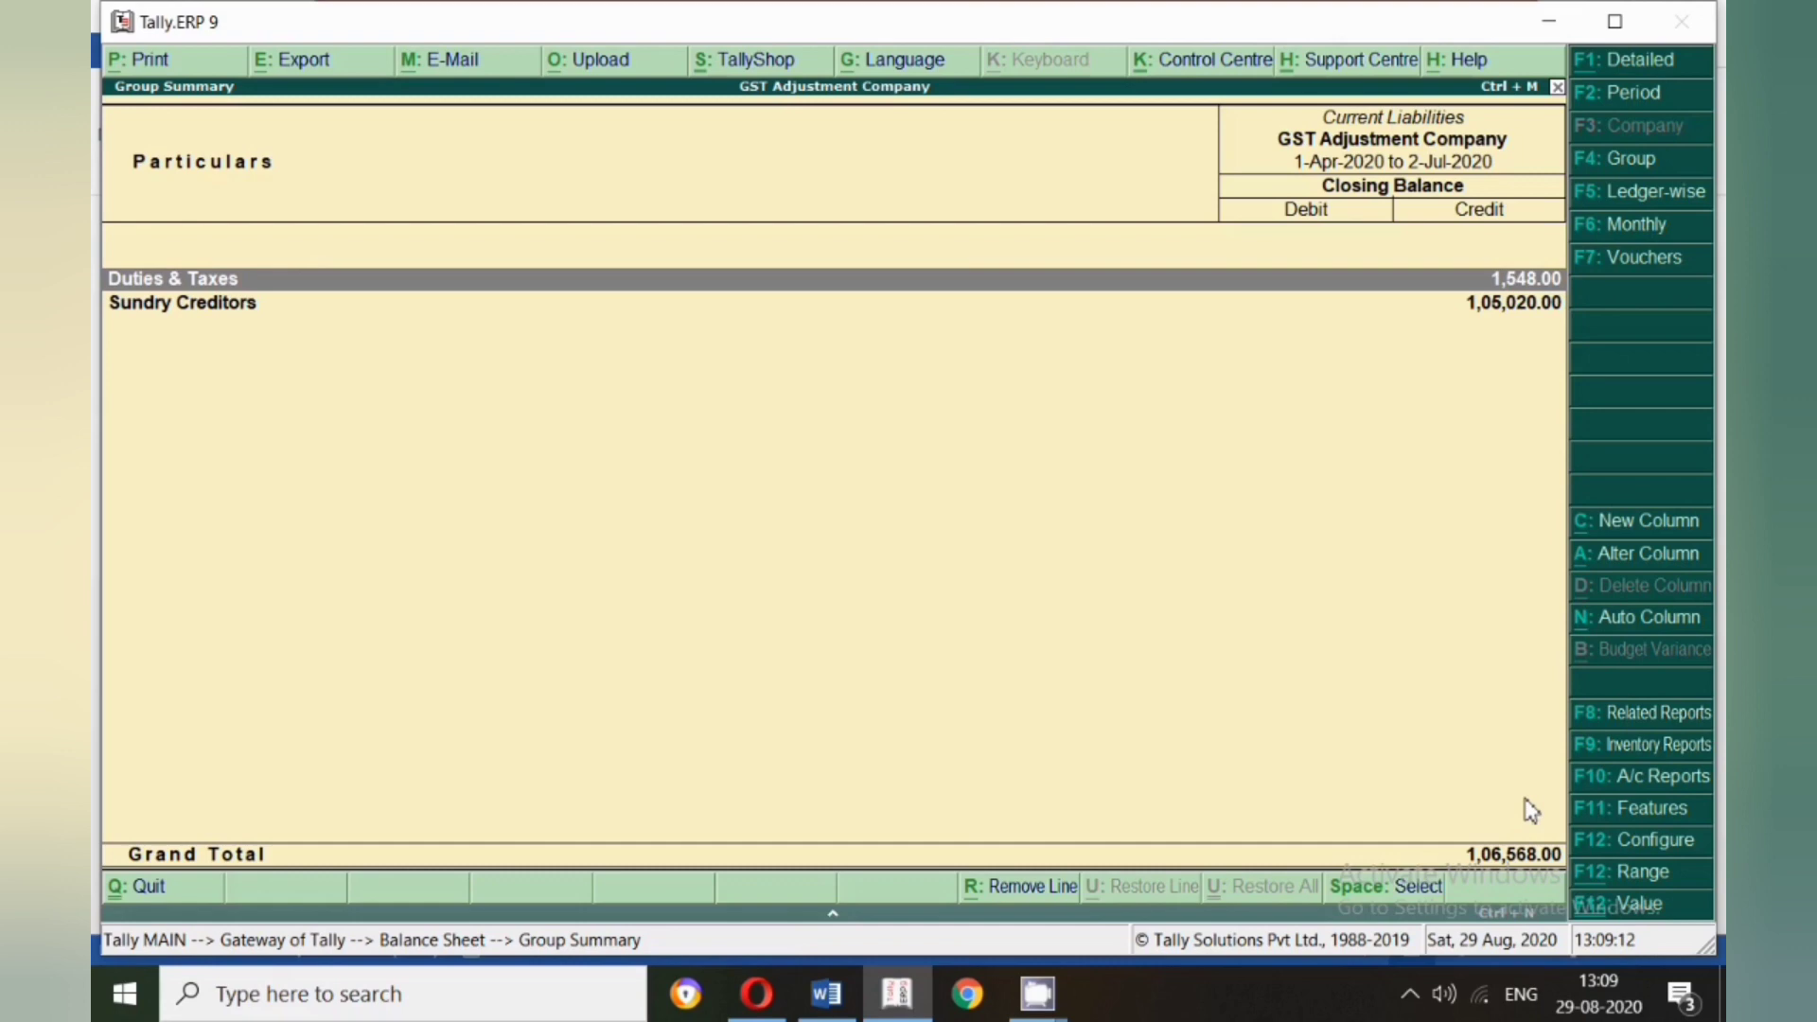
{"action": "key", "text": "Escape"}
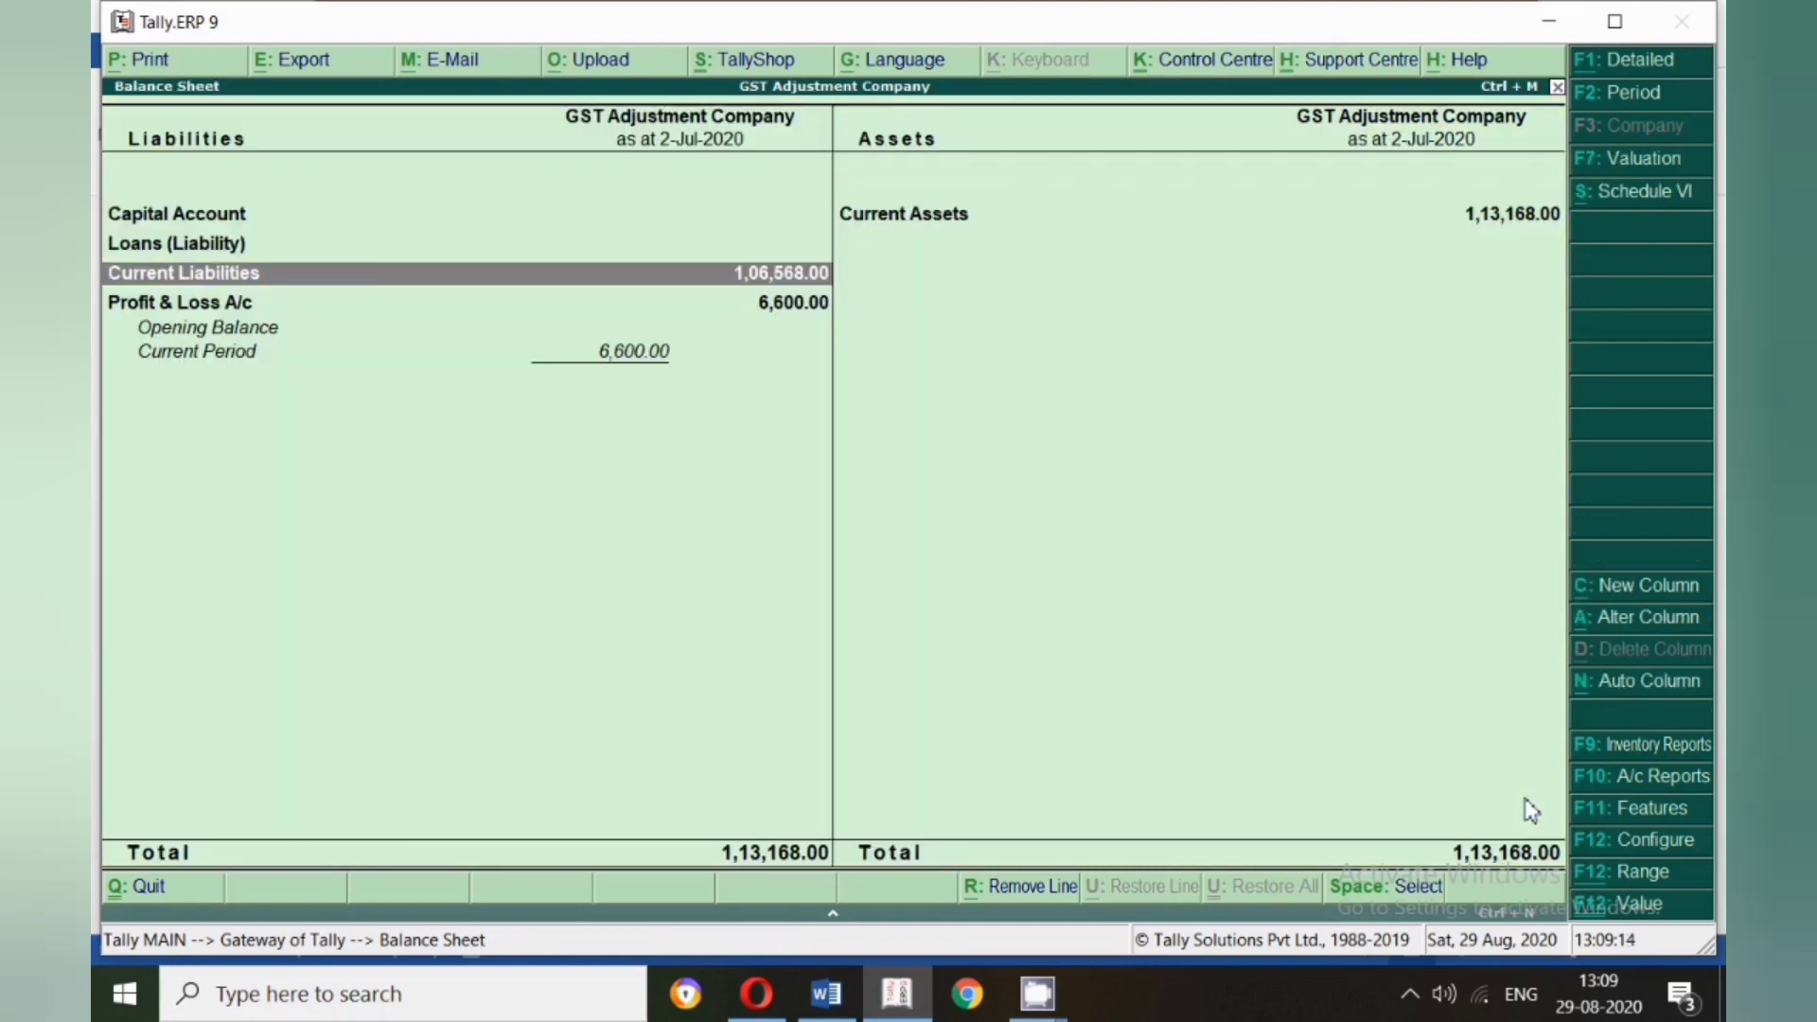
{"action": "key", "text": "Escape"}
{"action": "key", "text": "v"}
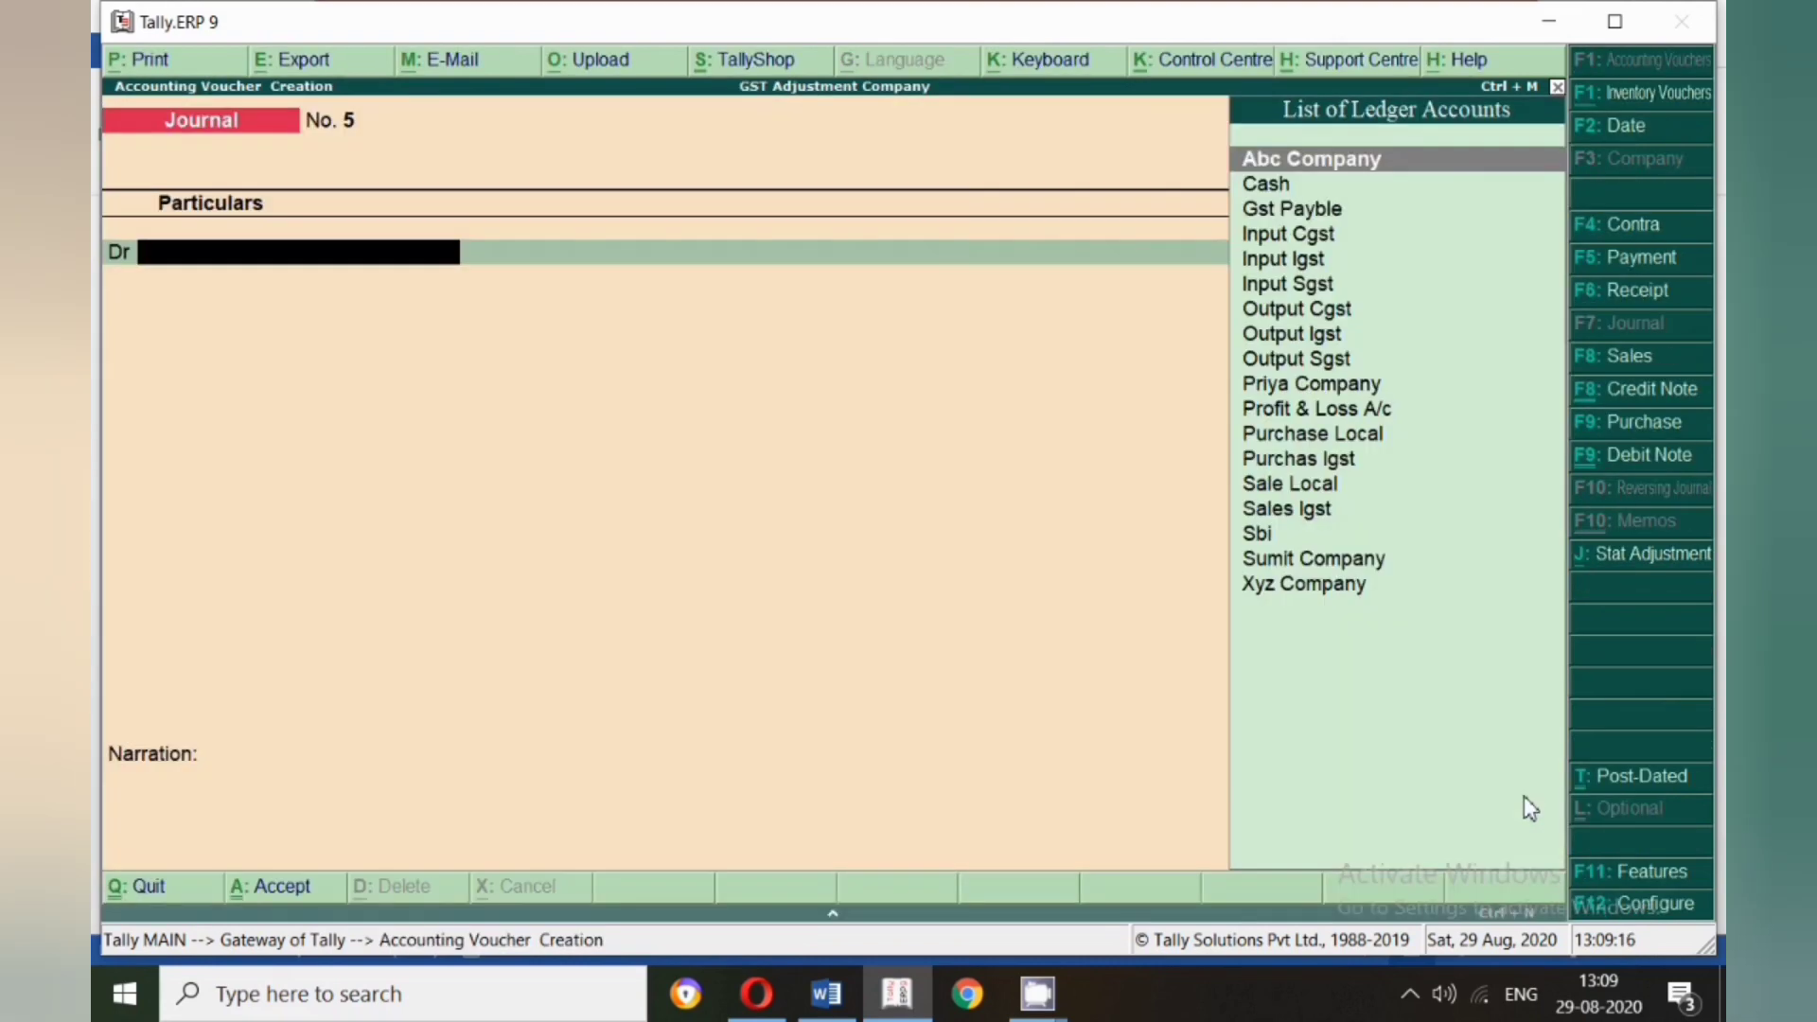
{"action": "left_click", "coordinate": [1645, 265]}
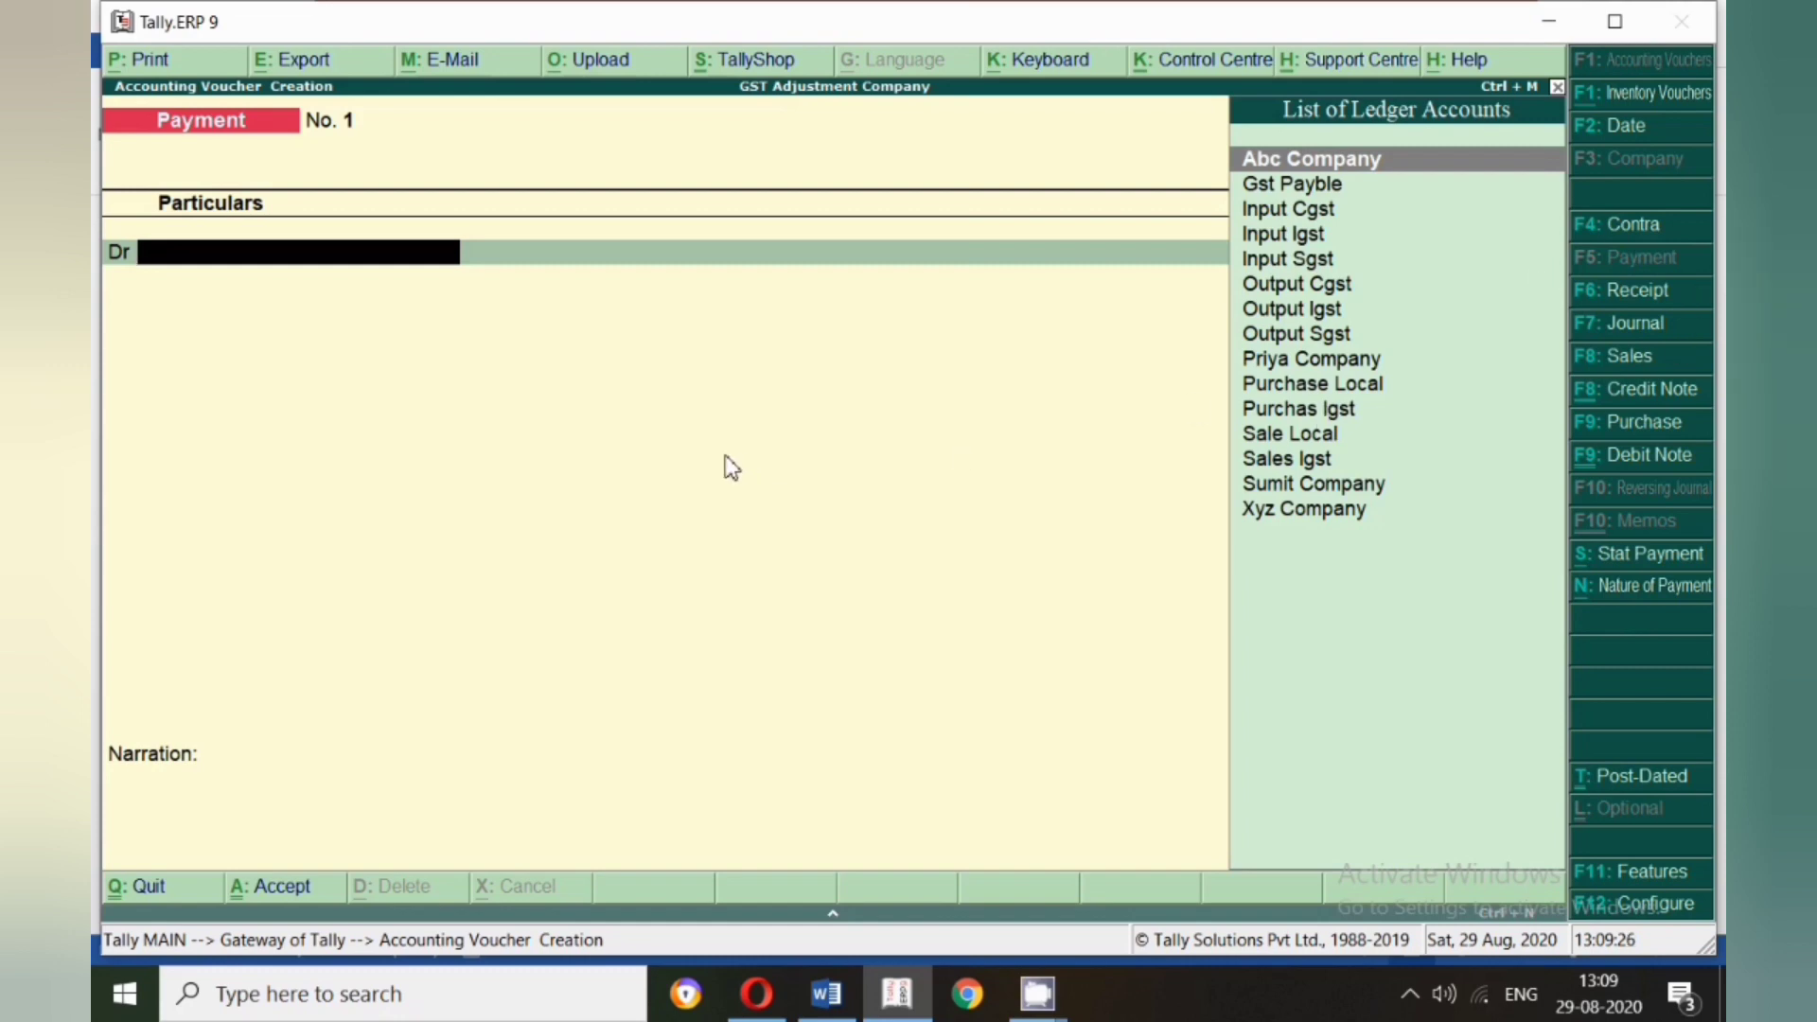
{"action": "left_click", "coordinate": [1411, 995]}
{"action": "right_click", "coordinate": [1503, 882]}
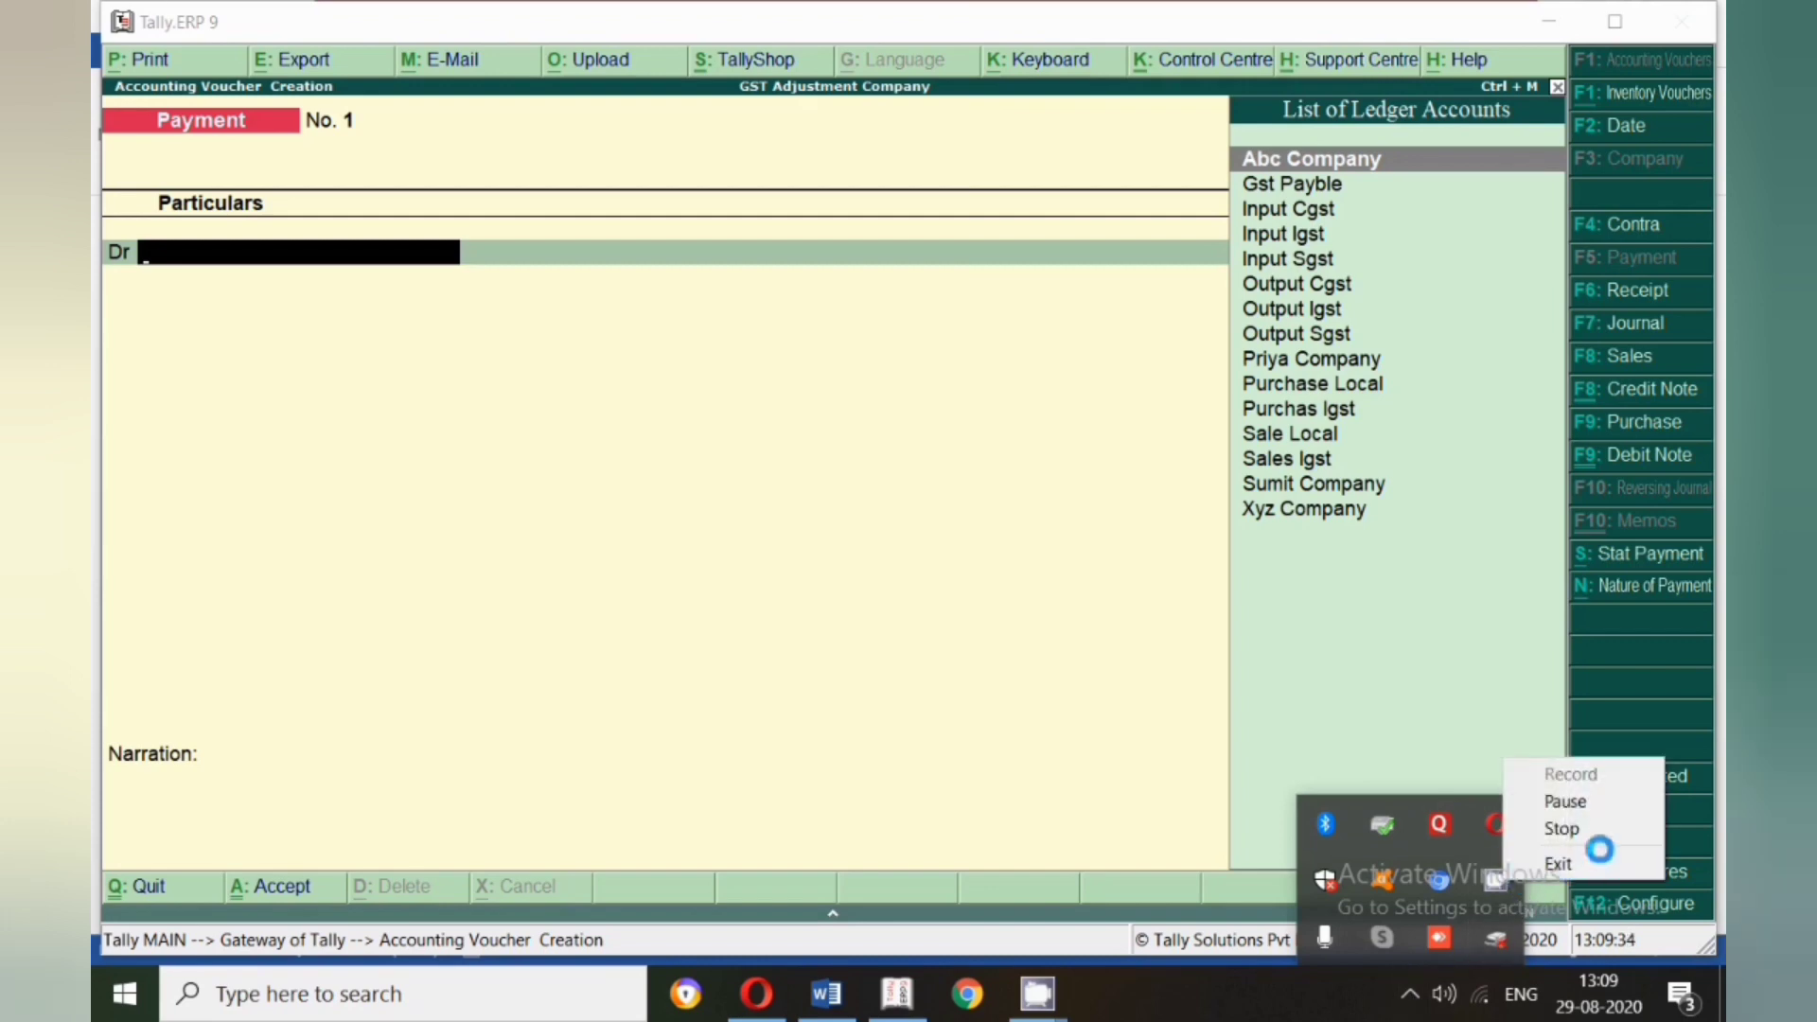
{"action": "left_click", "coordinate": [1567, 803]}
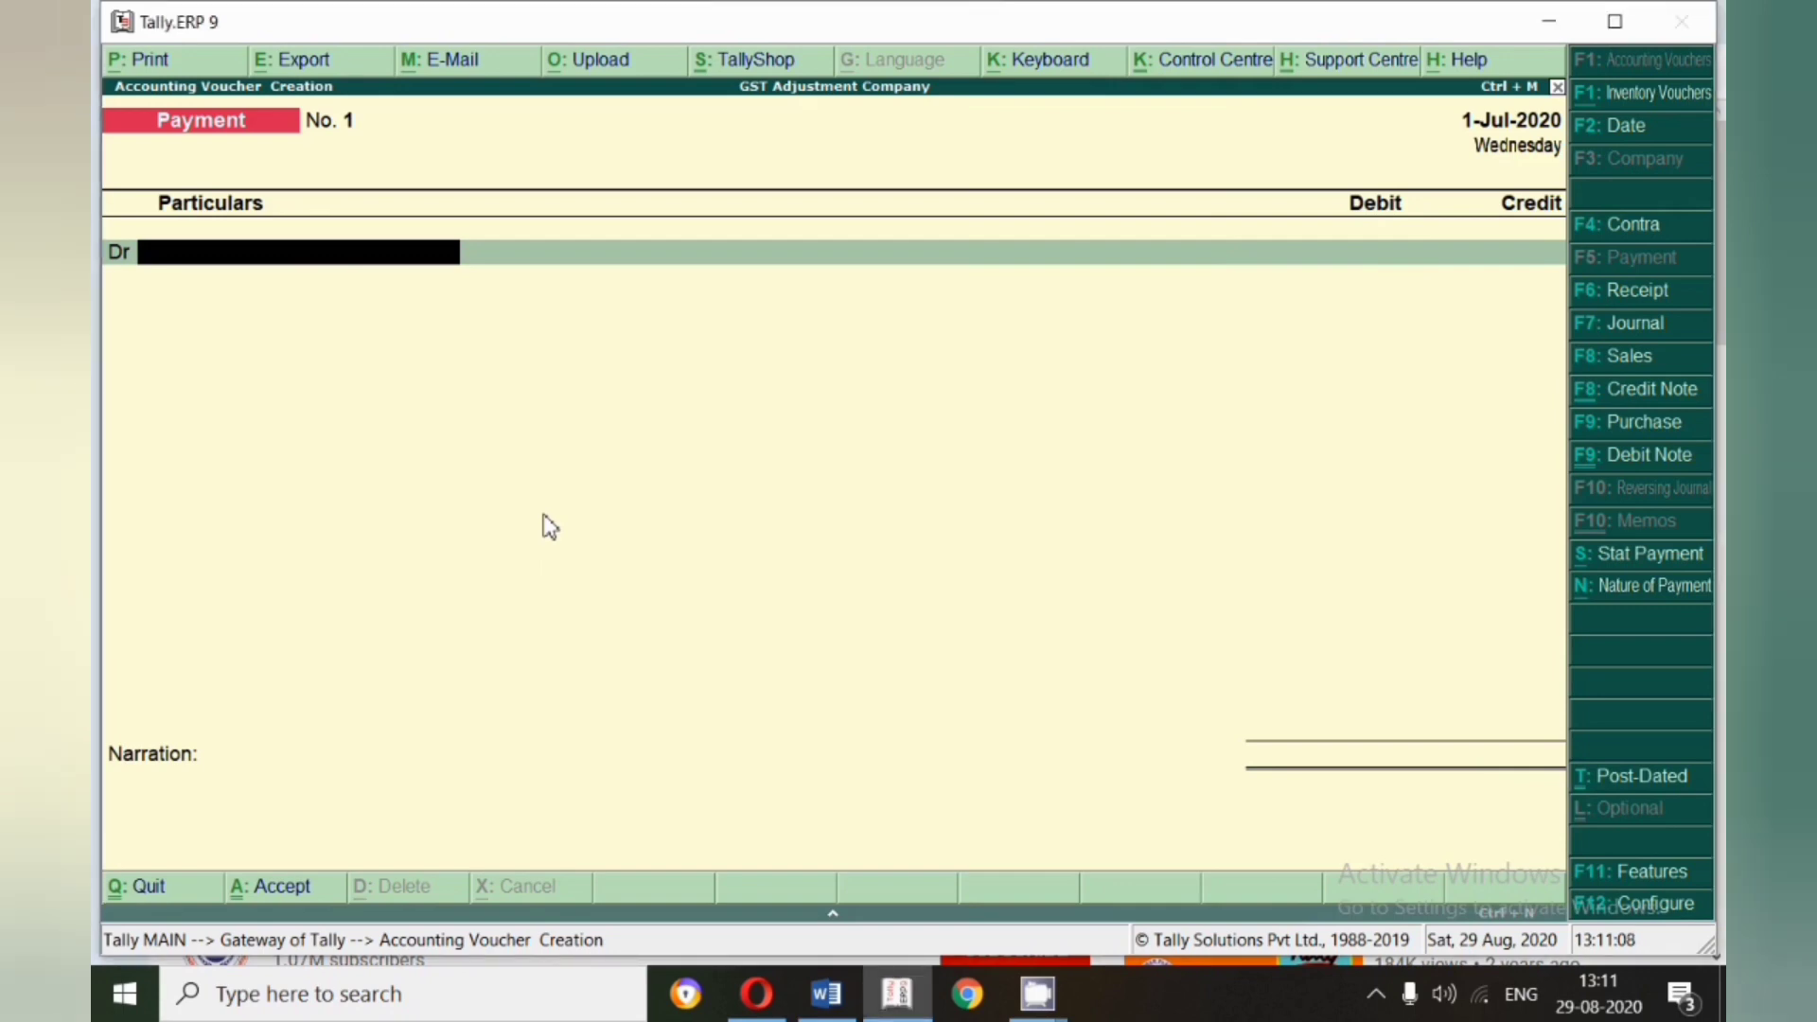
- Date the payment voucher 2-Jul-2020 and make it a Regular GST statutory payment for the period 1-Jul-2020 to 31-Jul-2020
{"action": "key", "text": "F2"}
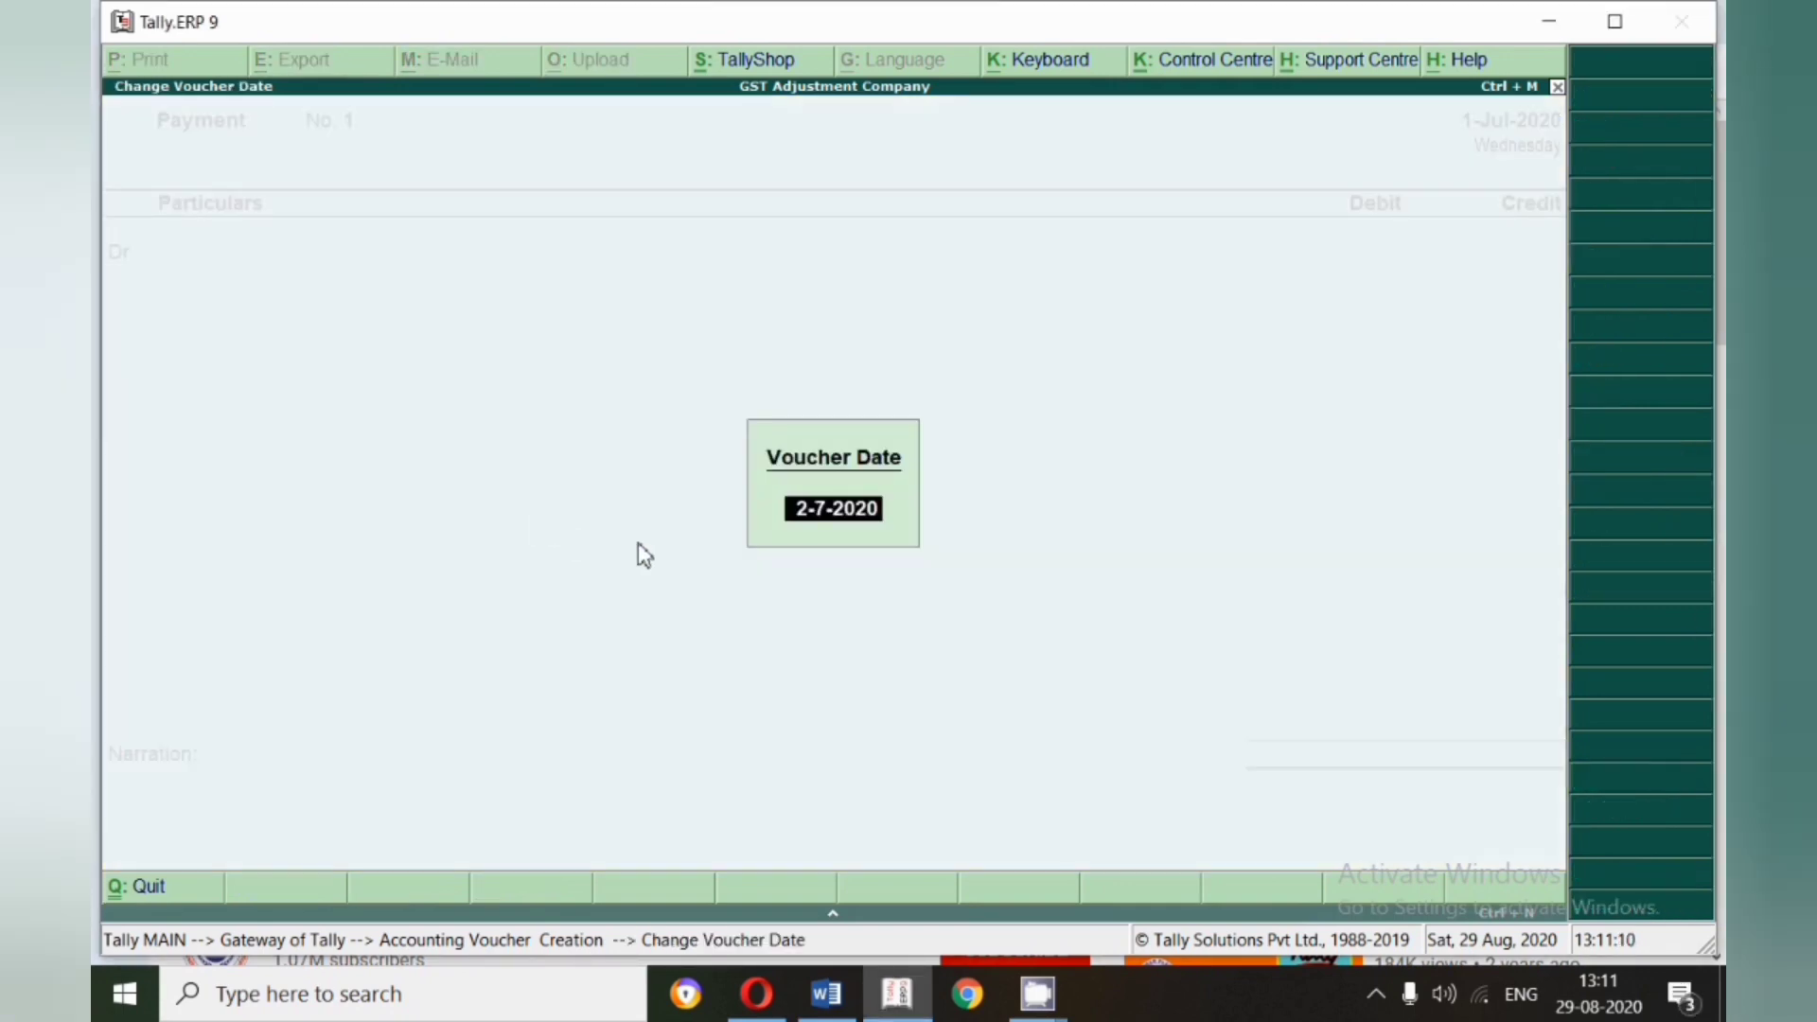
{"action": "key", "text": "Return"}
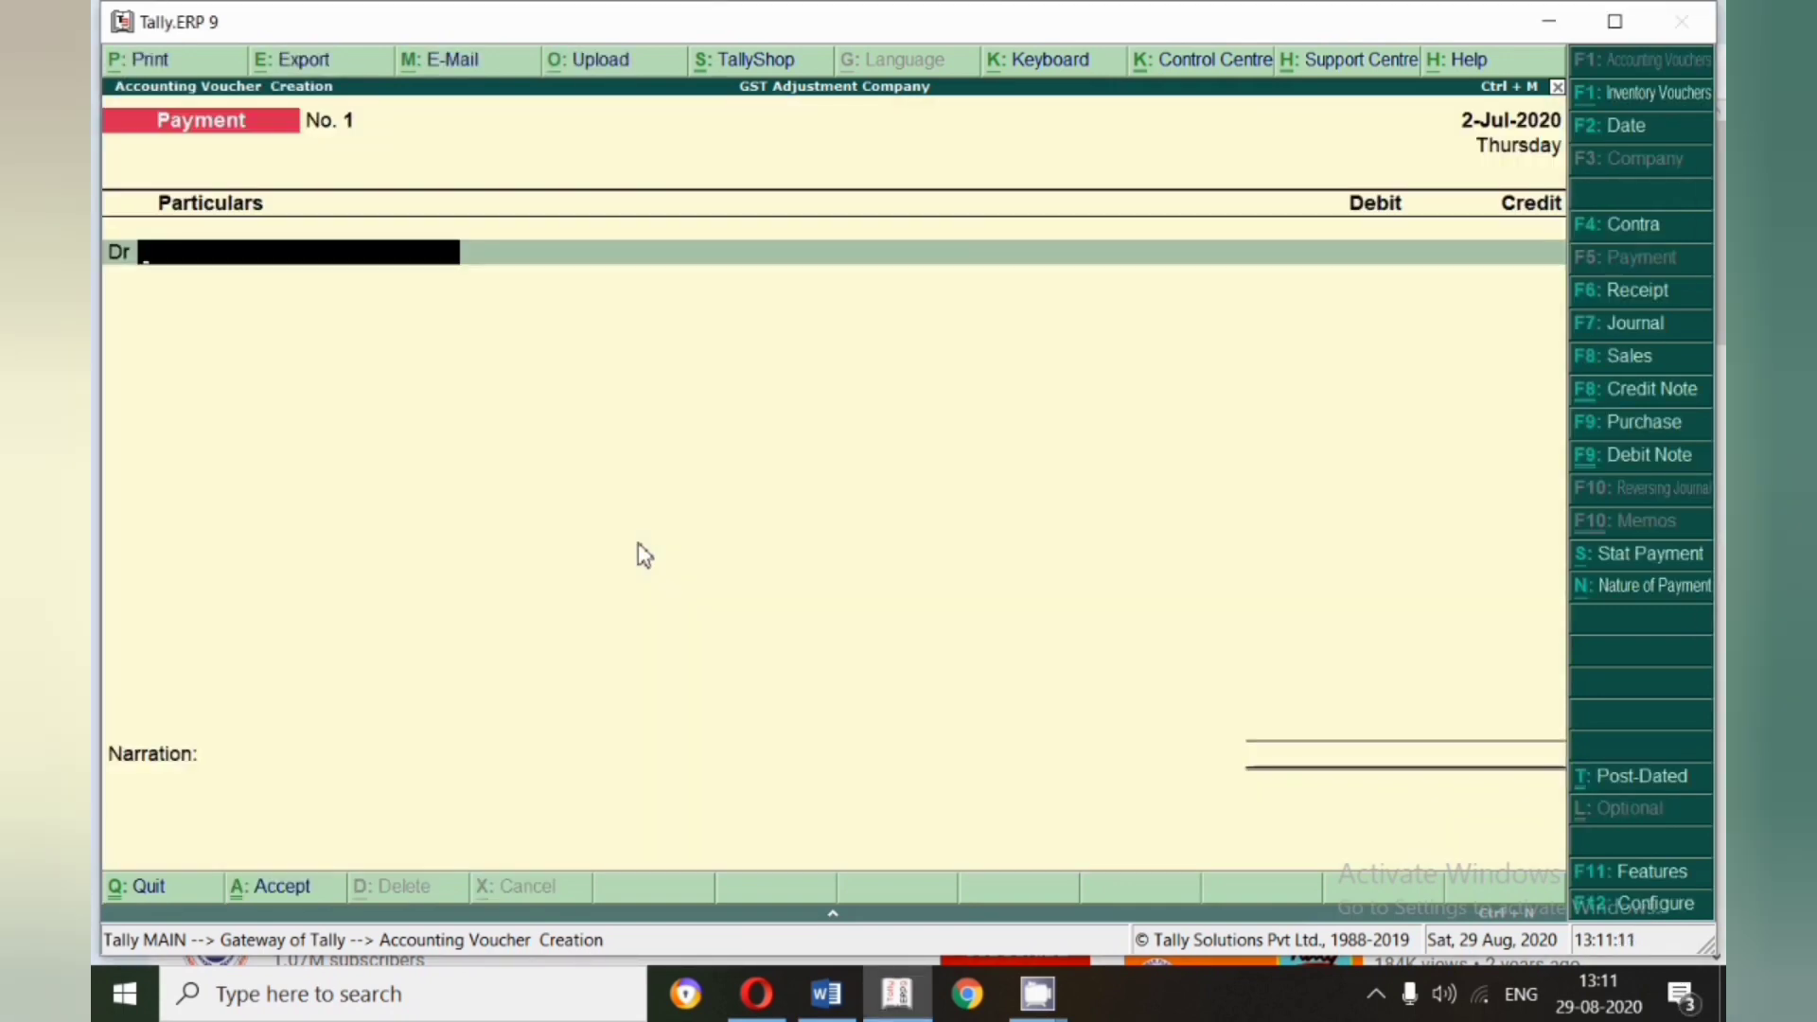
{"action": "left_click", "coordinate": [1661, 568]}
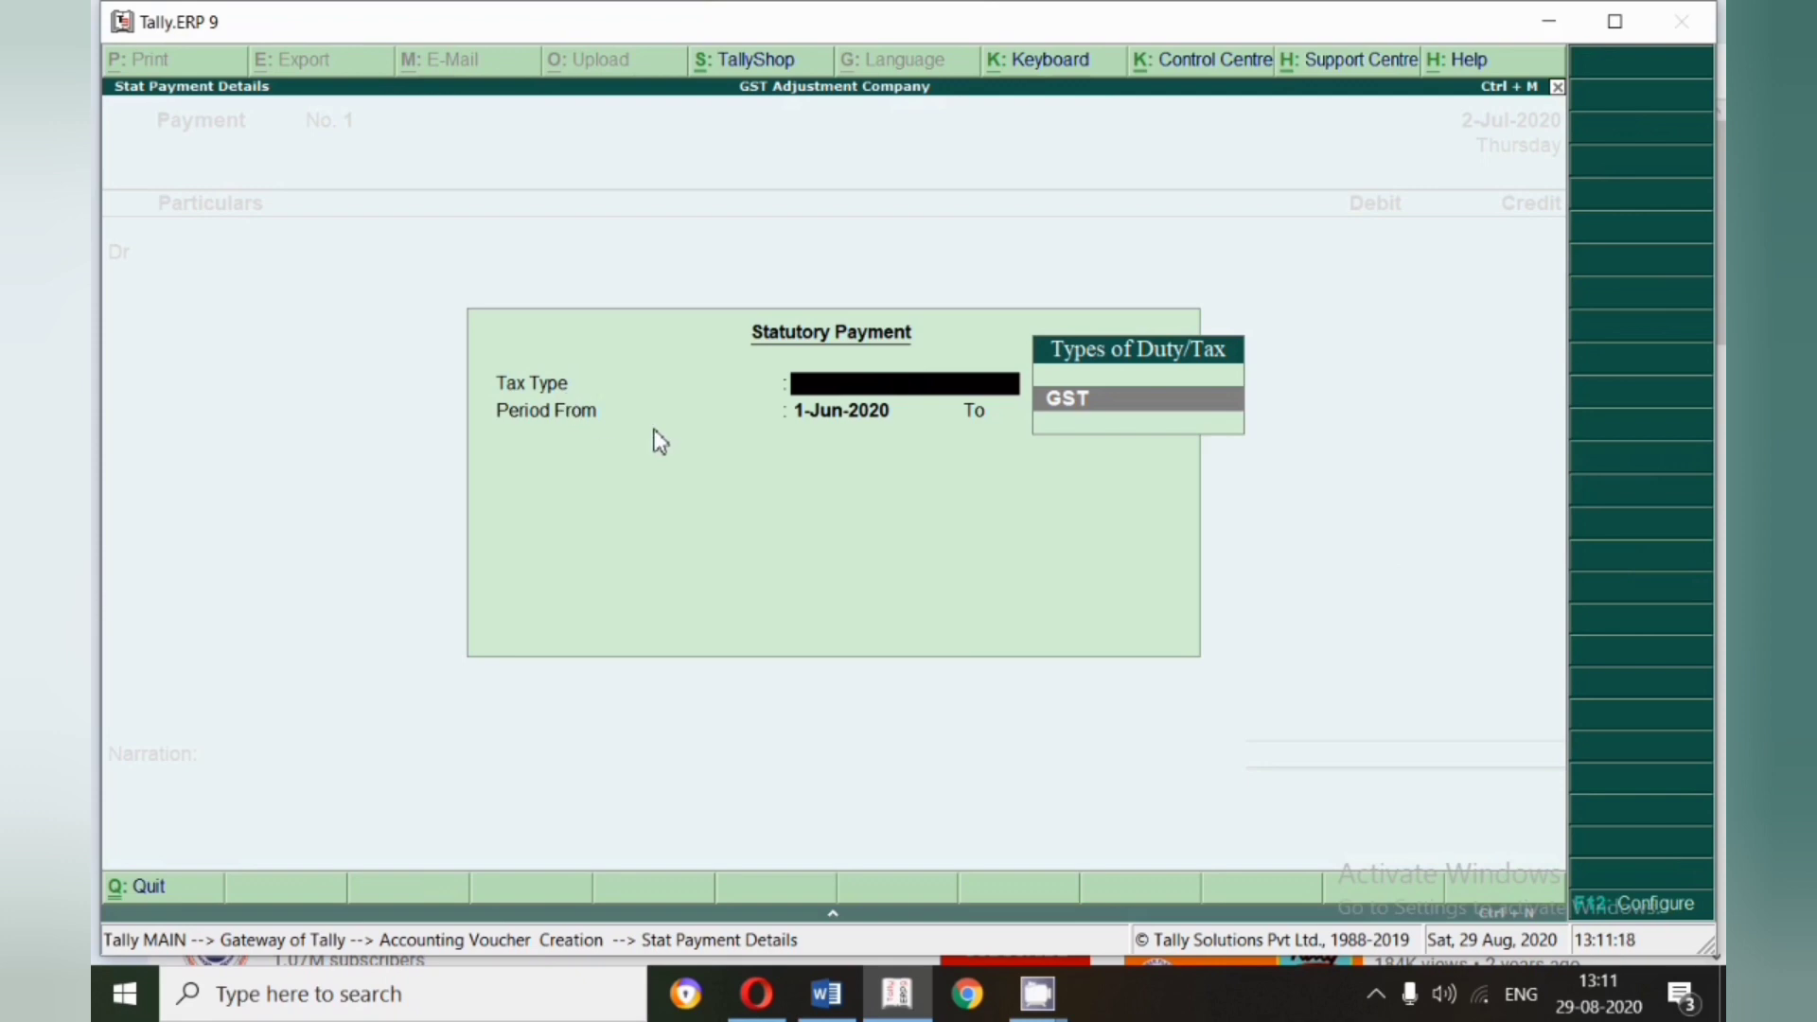
{"action": "key", "text": "Return"}
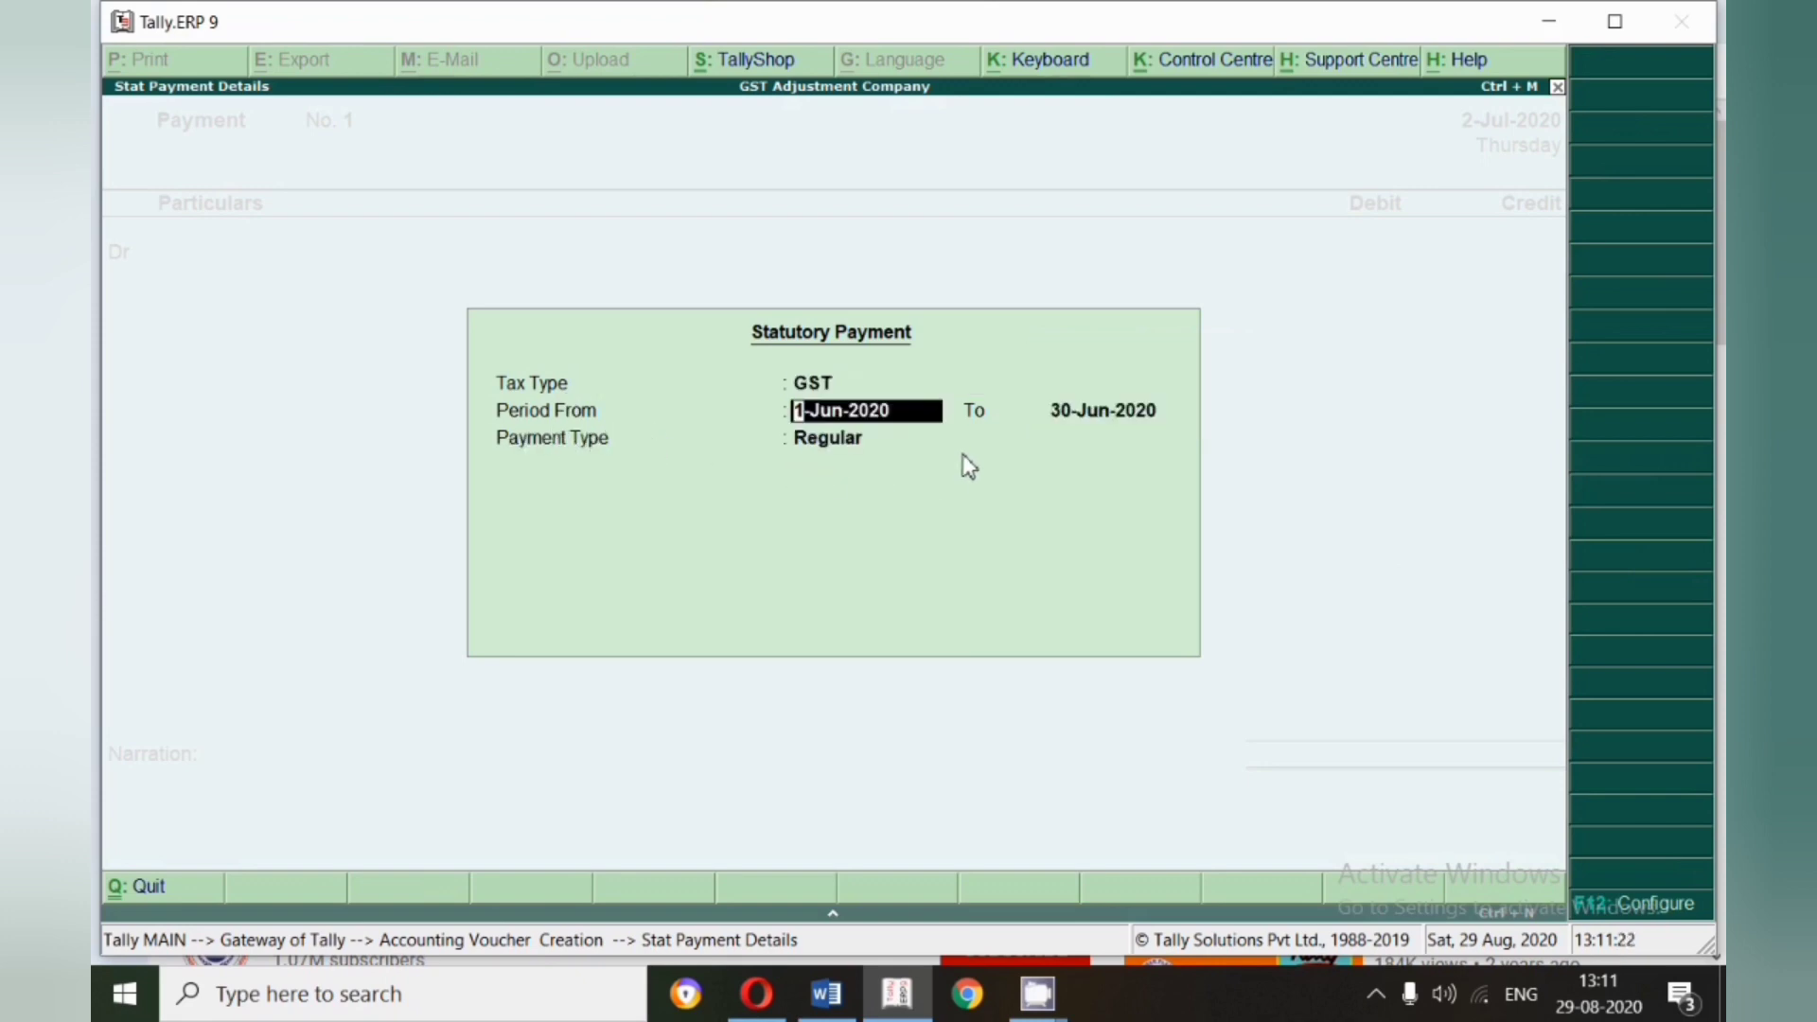
{"action": "type", "text": "1-7"}
{"action": "key", "text": "Return"}
{"action": "type", "text": "31.7"}
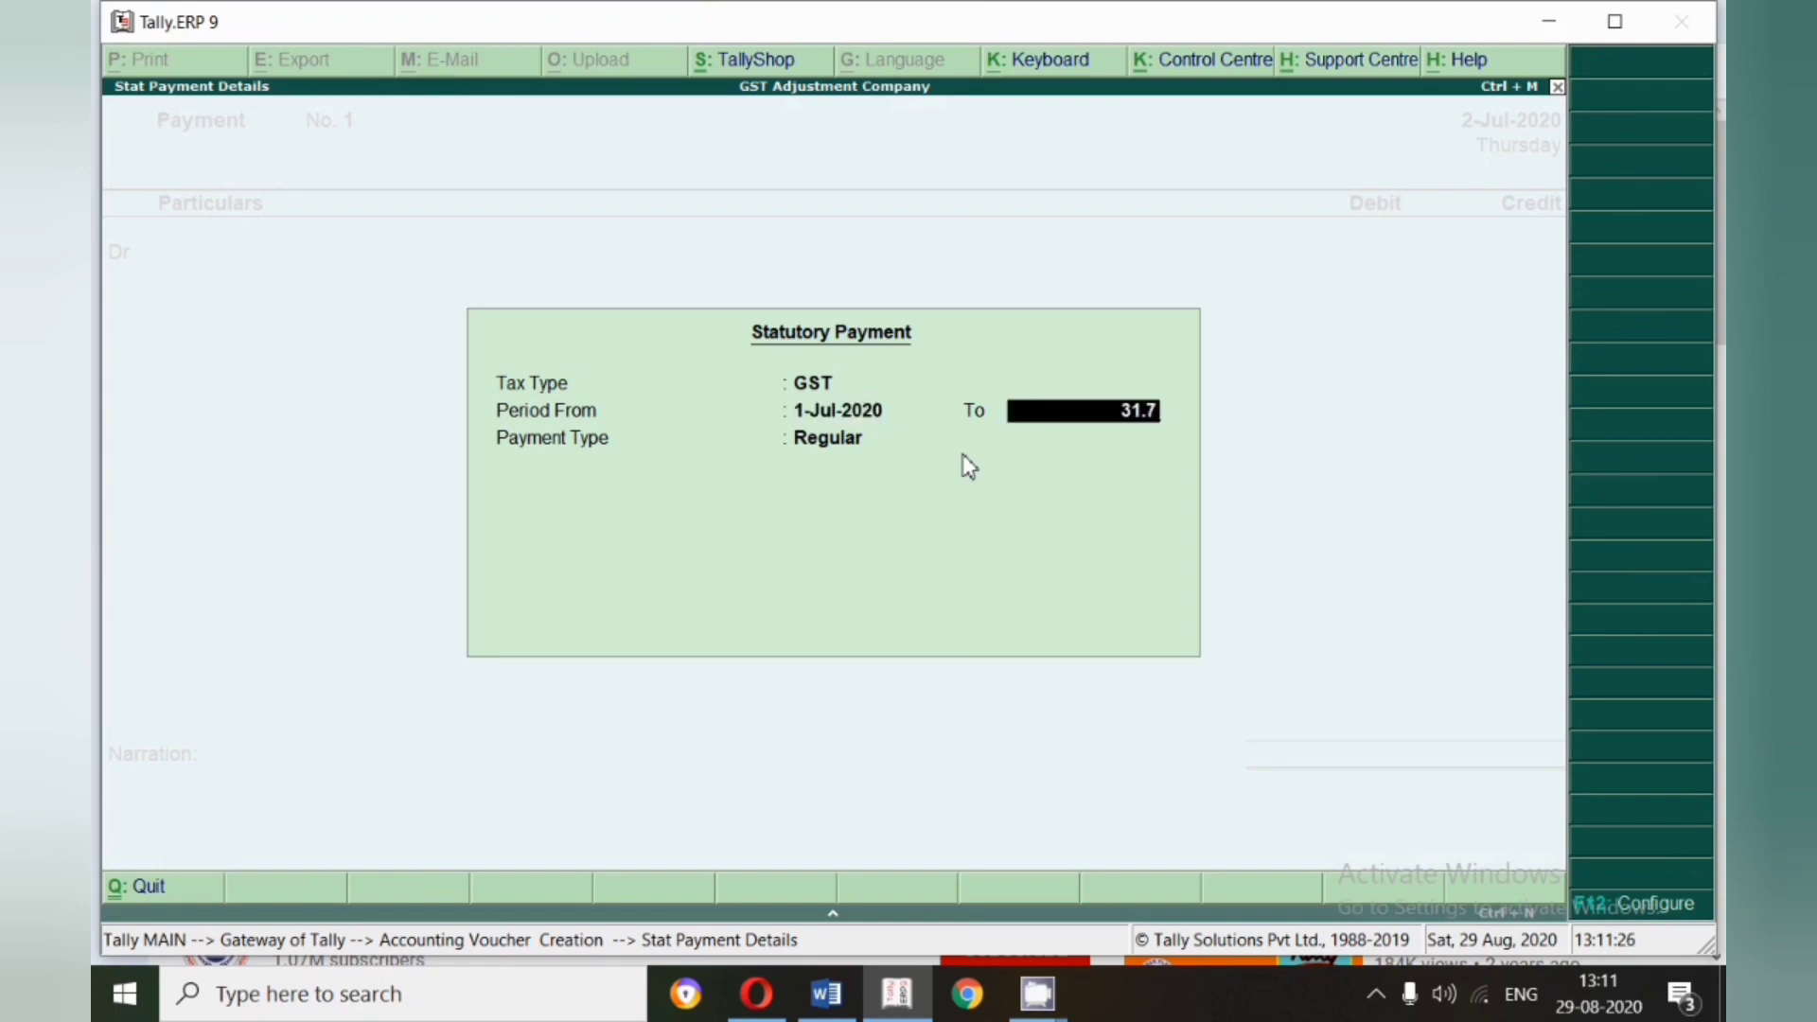
{"action": "key", "text": "Return"}
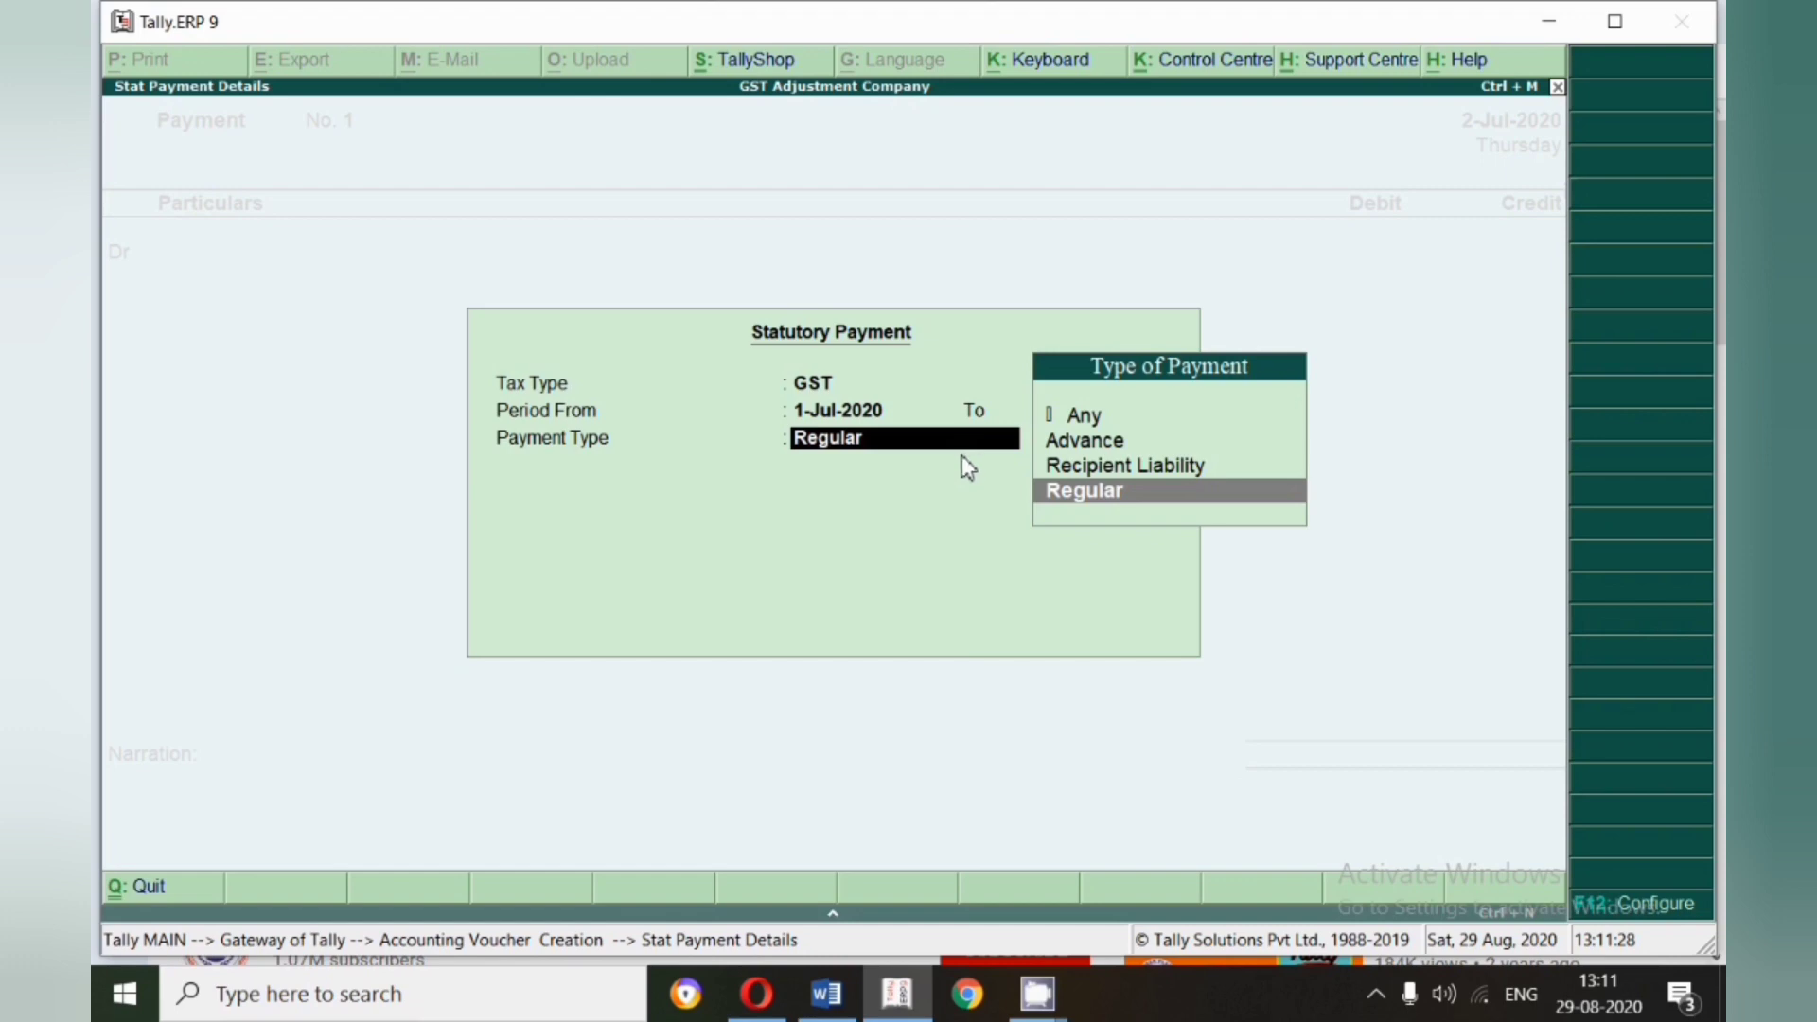
{"action": "left_click", "coordinate": [1079, 502]}
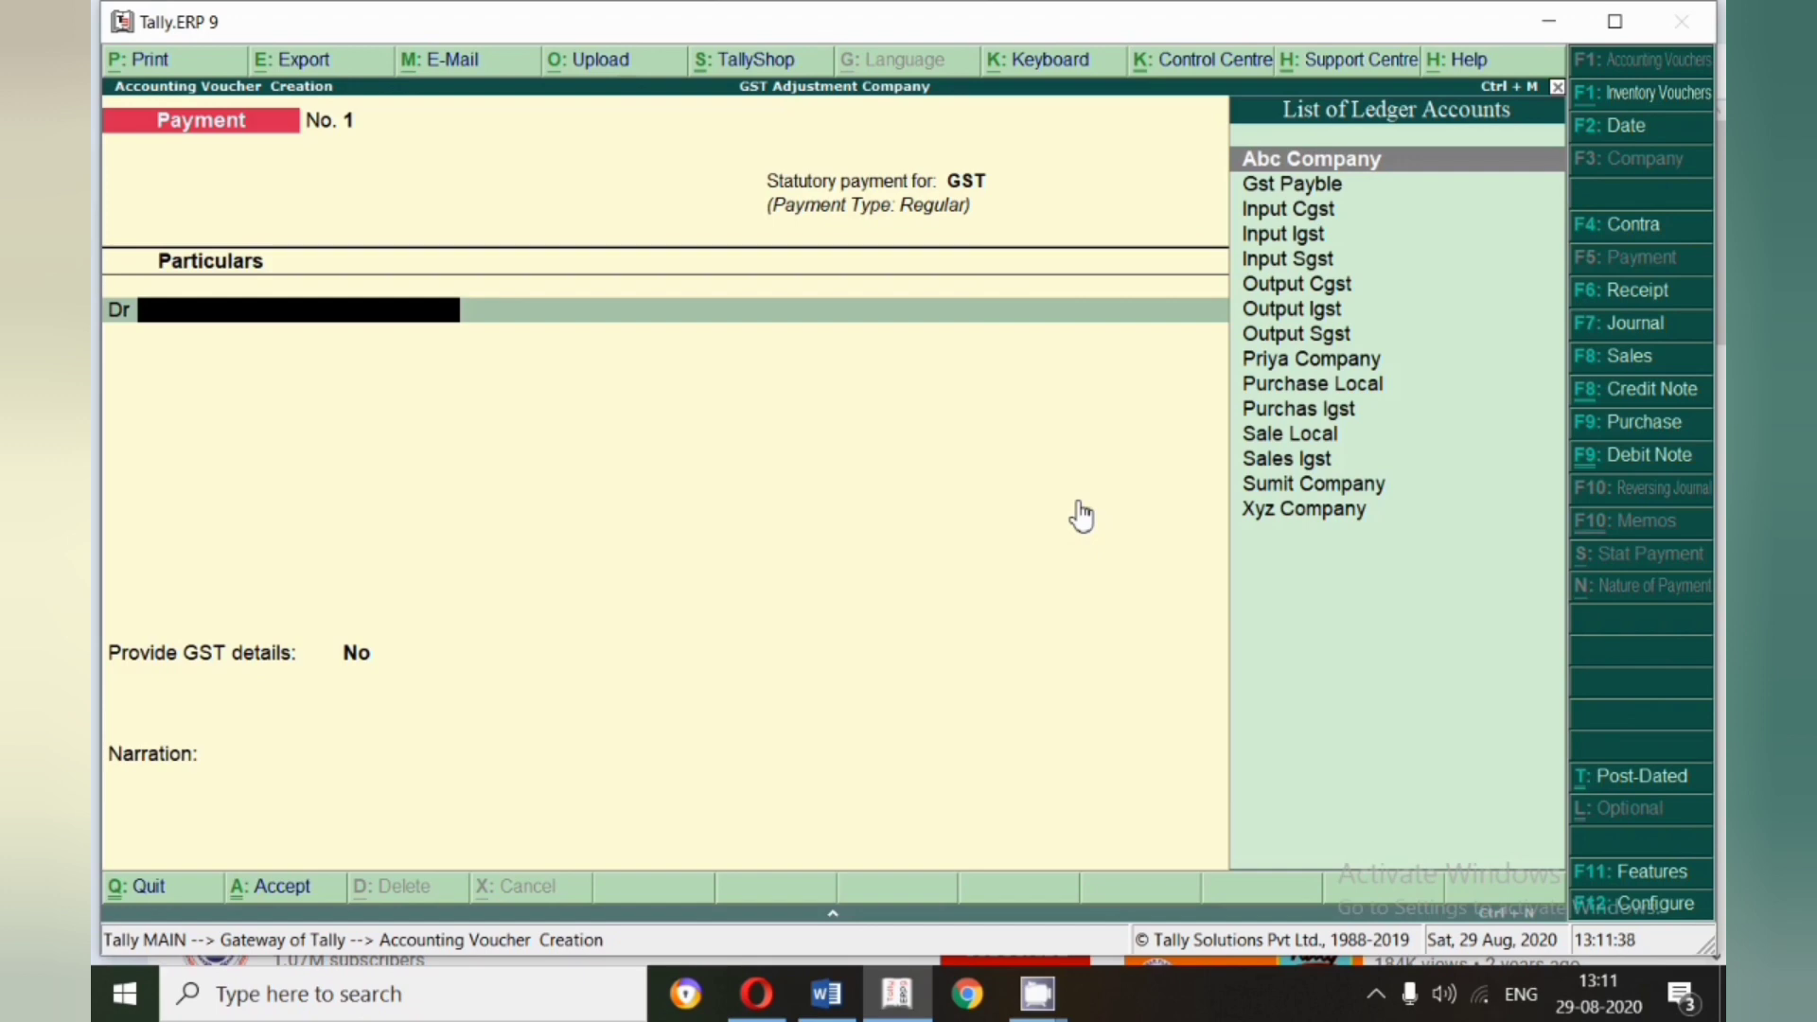
- Debit Output Igst and credit Sbi with 1548 in the statutory payment voucher
{"action": "type", "text": "Igs"}
{"action": "key", "text": "Down"}
{"action": "key", "text": "Return"}
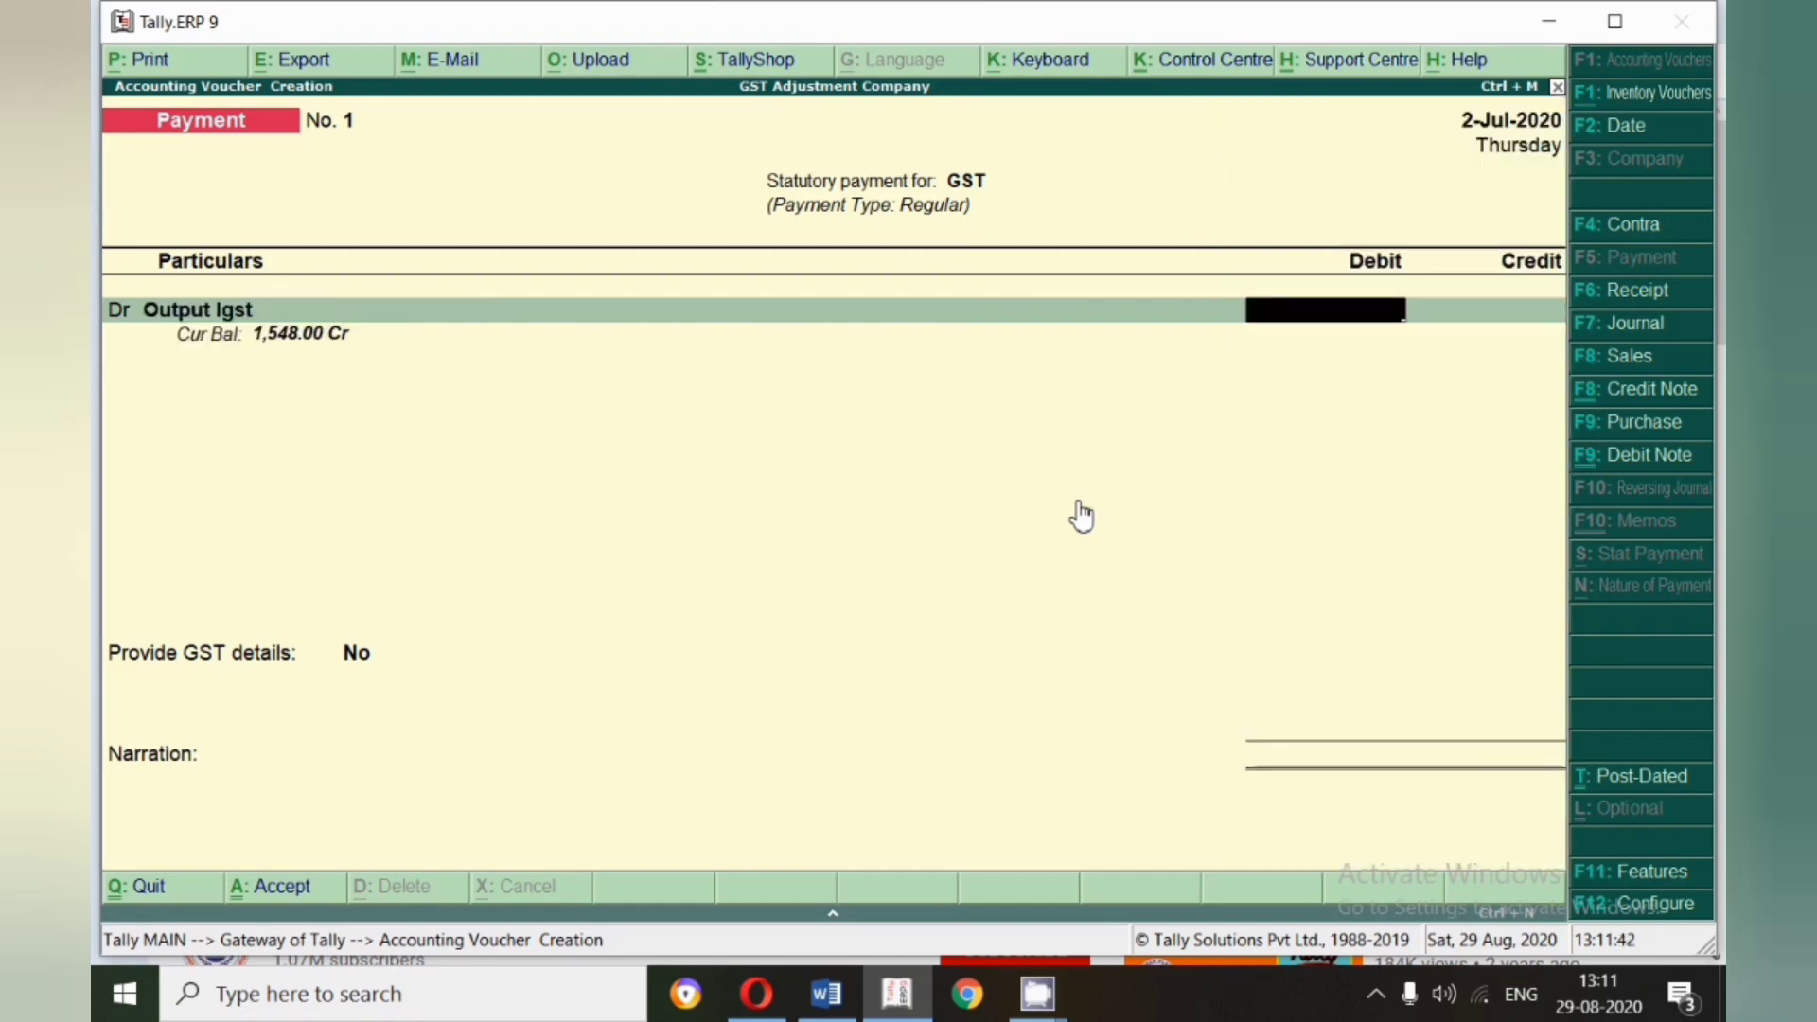
{"action": "type", "text": "1548"}
{"action": "key", "text": "Return"}
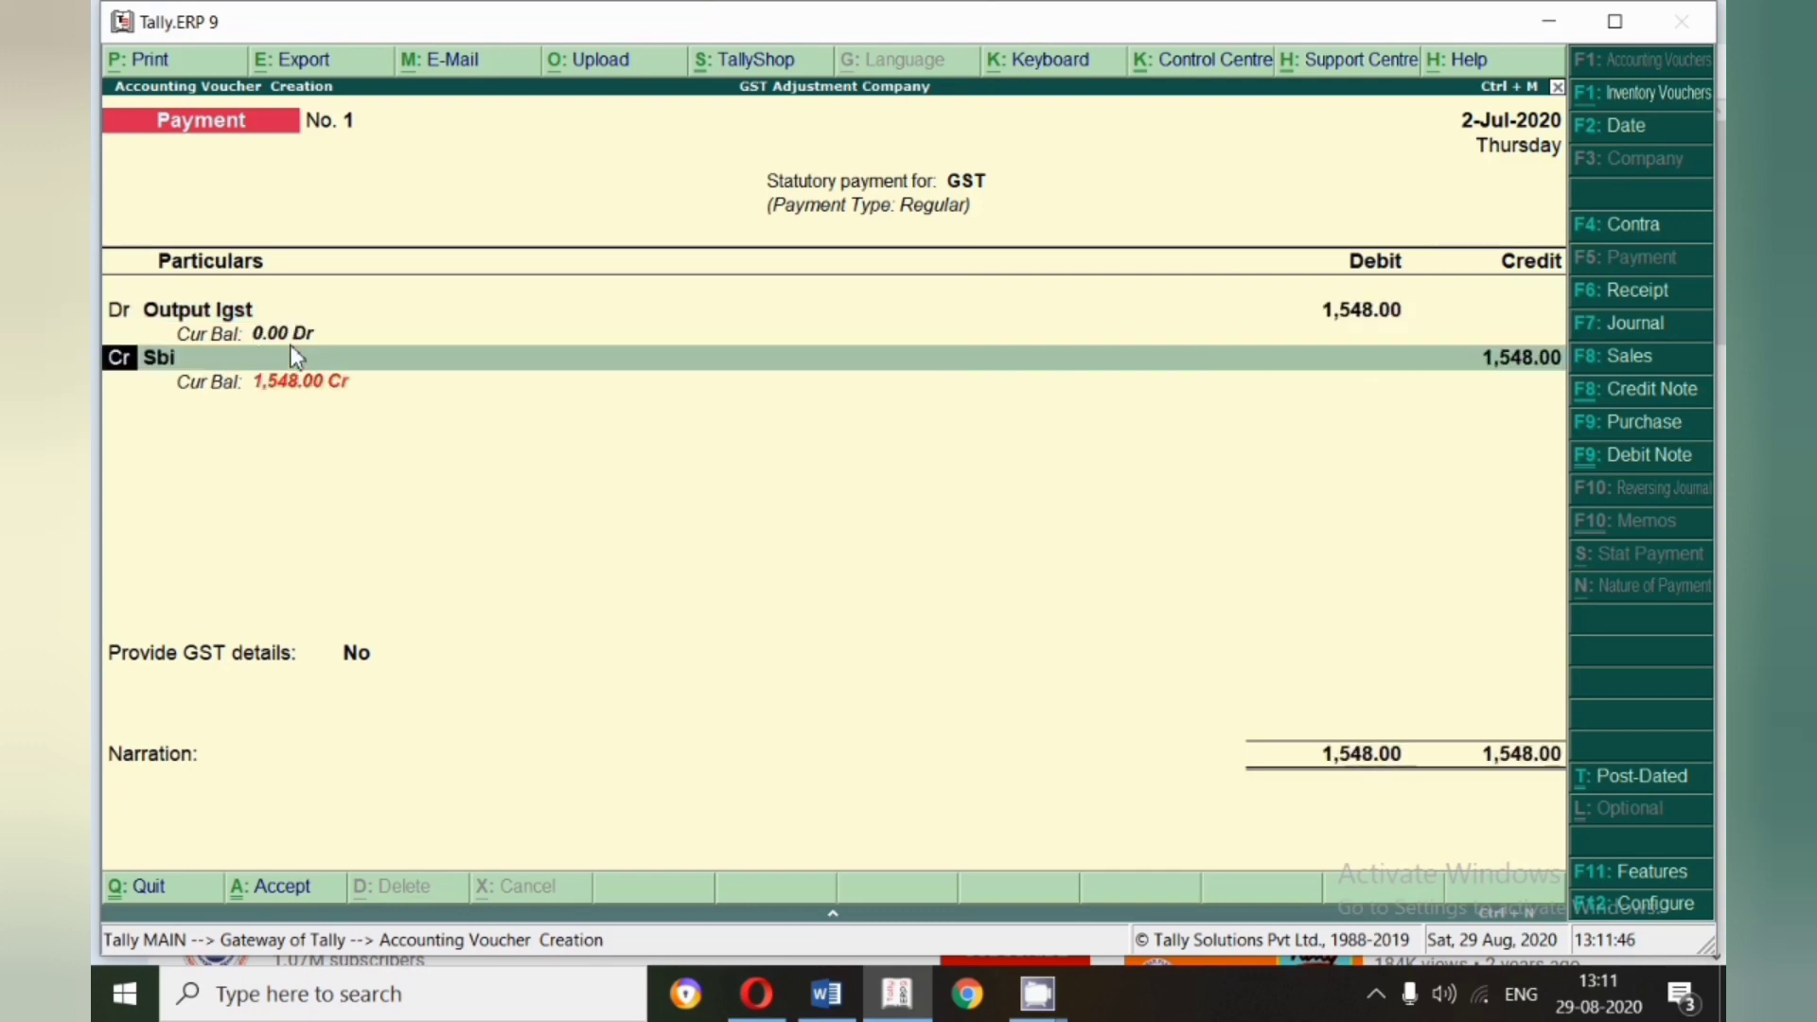
- Allocate the 1548 Sbi credit as a cheque with cheque range Not Applicable and save the payment voucher
{"action": "key", "text": "Return"}
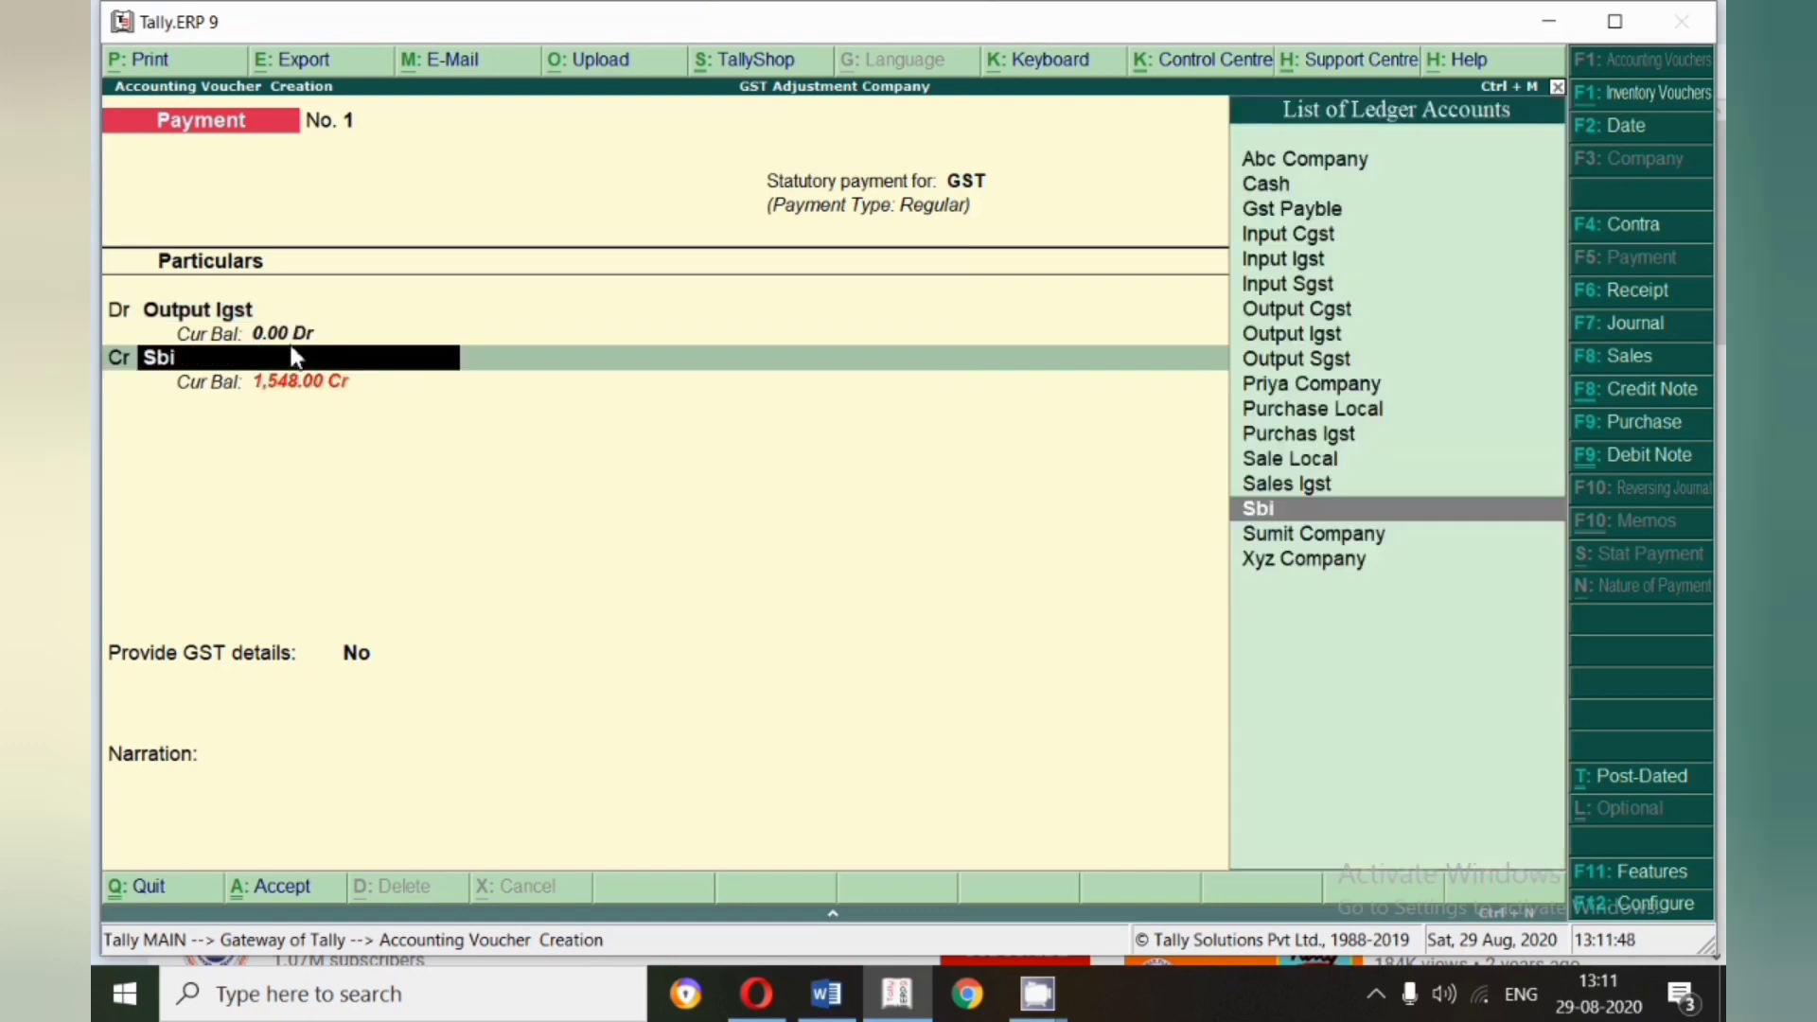
{"action": "key", "text": "Return"}
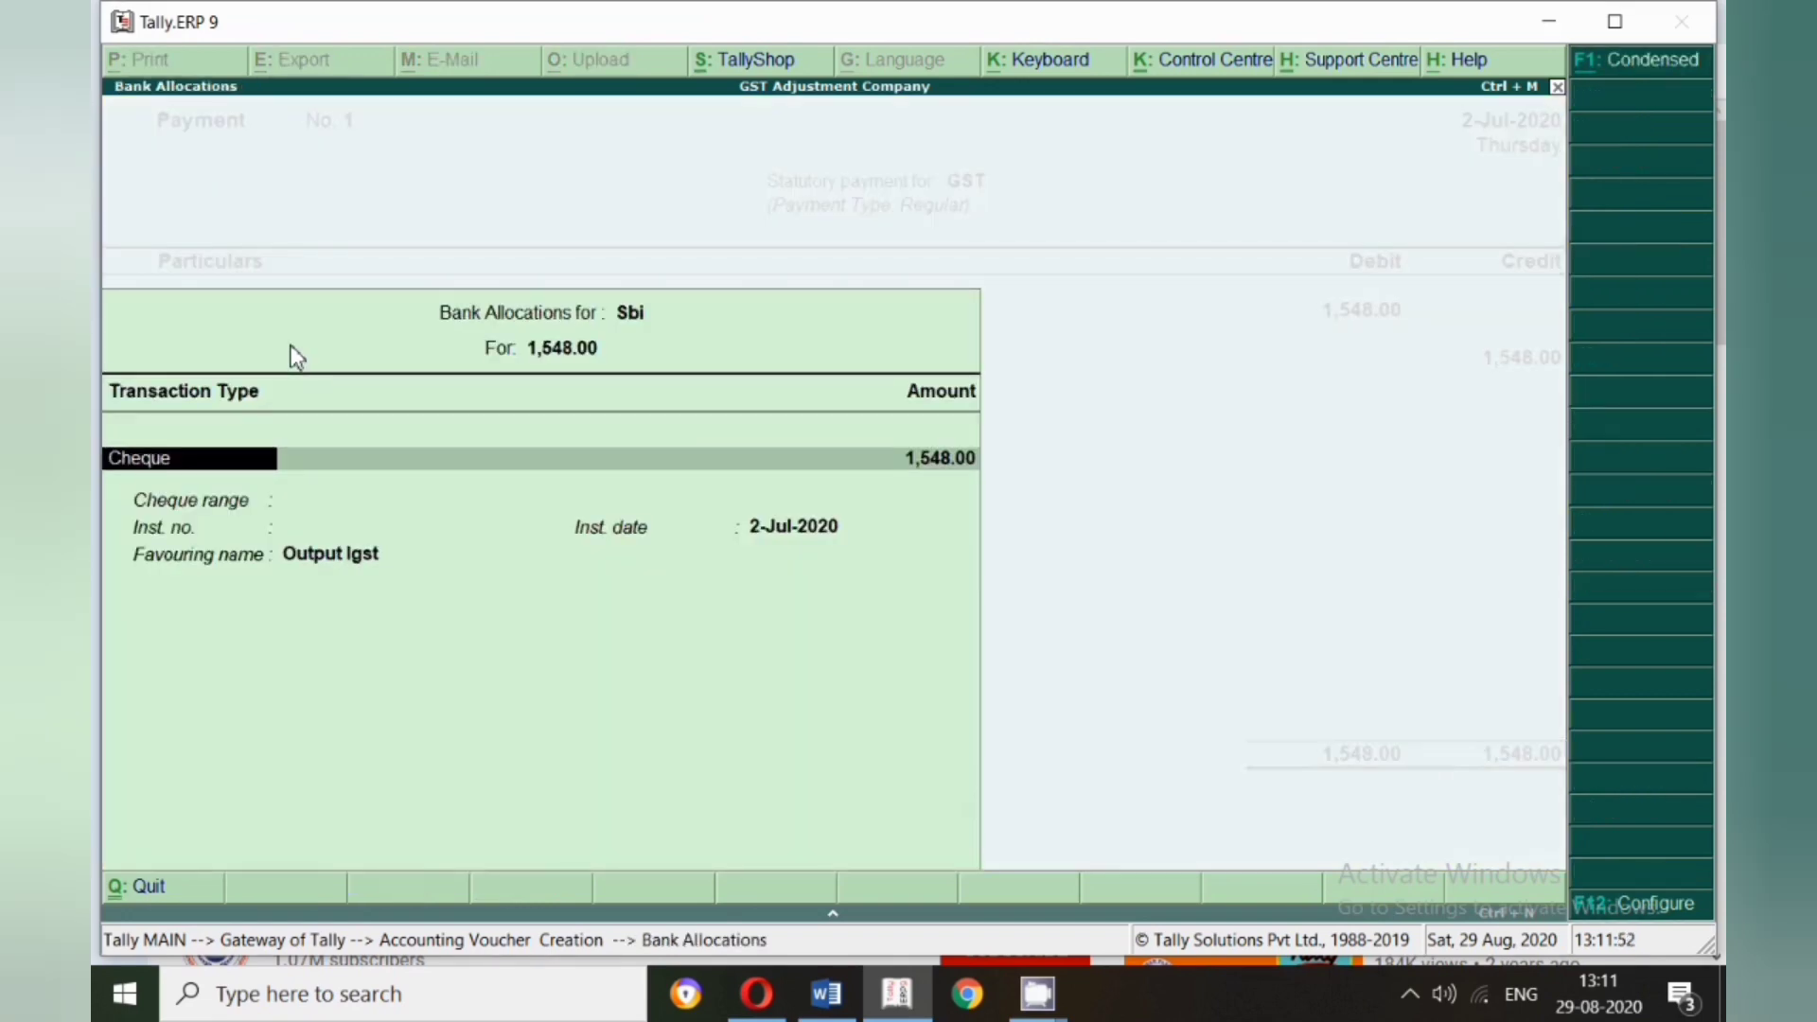
{"action": "key", "text": "Return"}
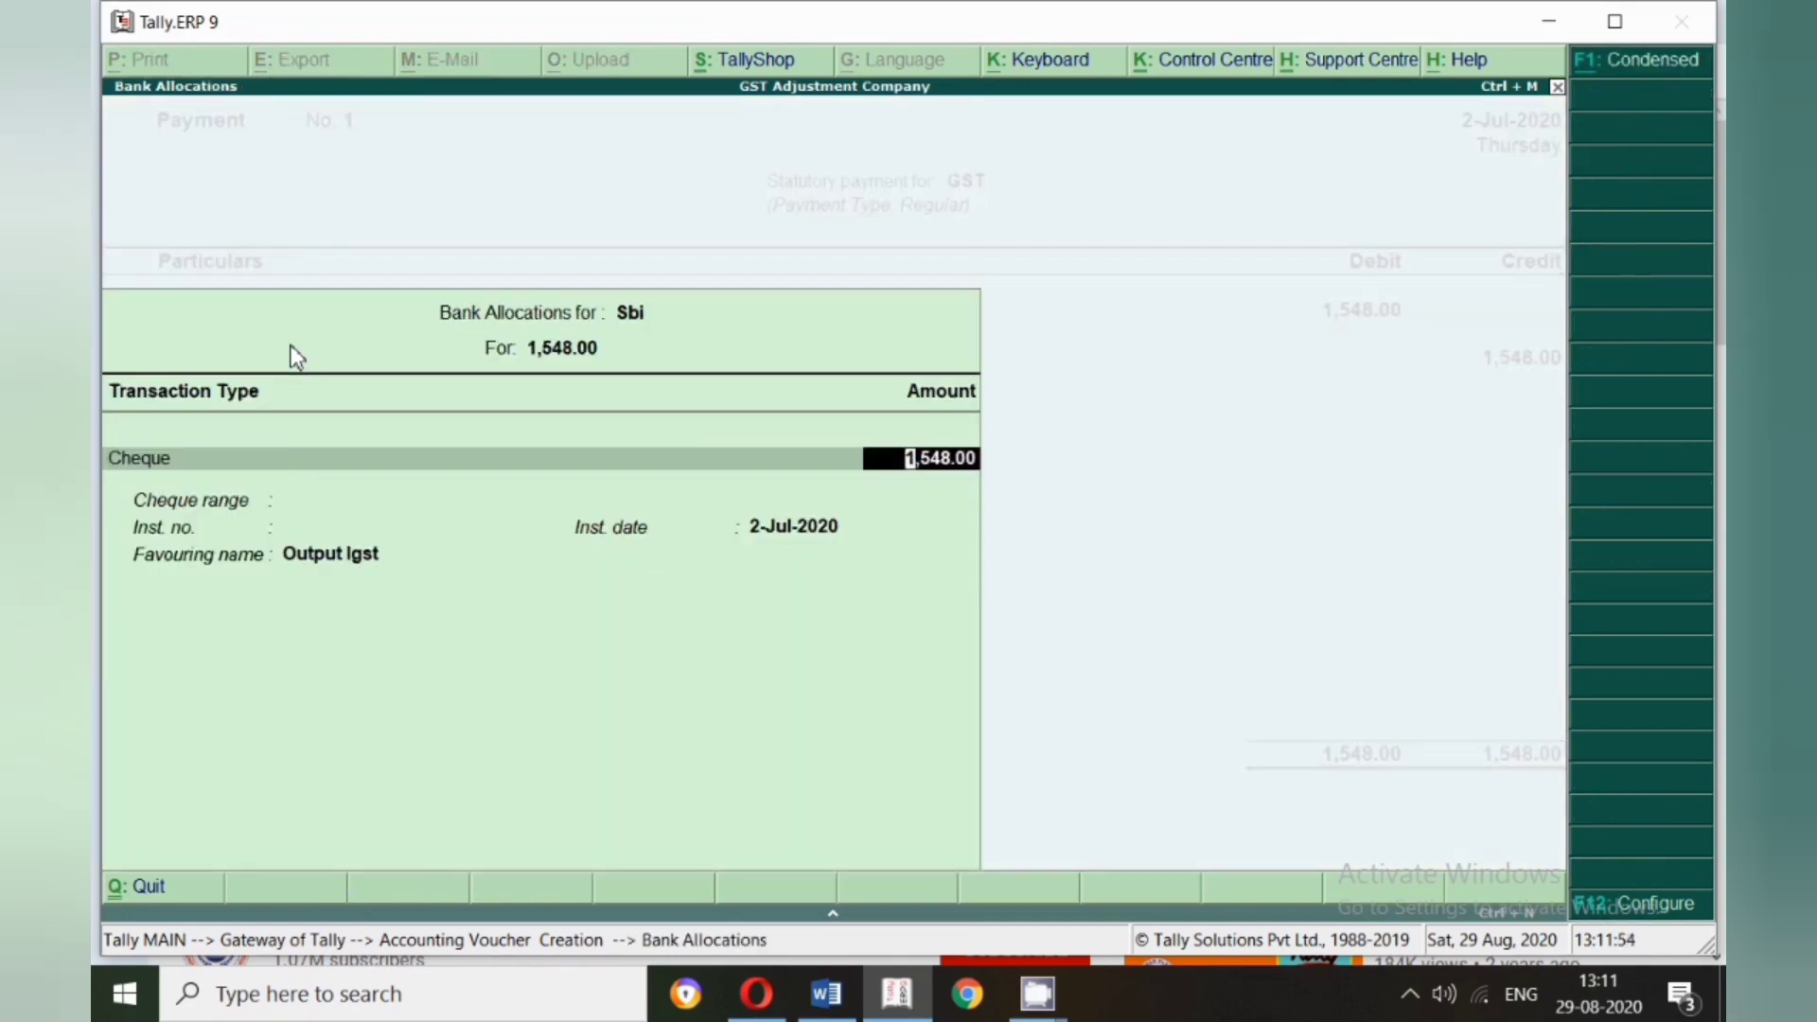
{"action": "key", "text": "Return"}
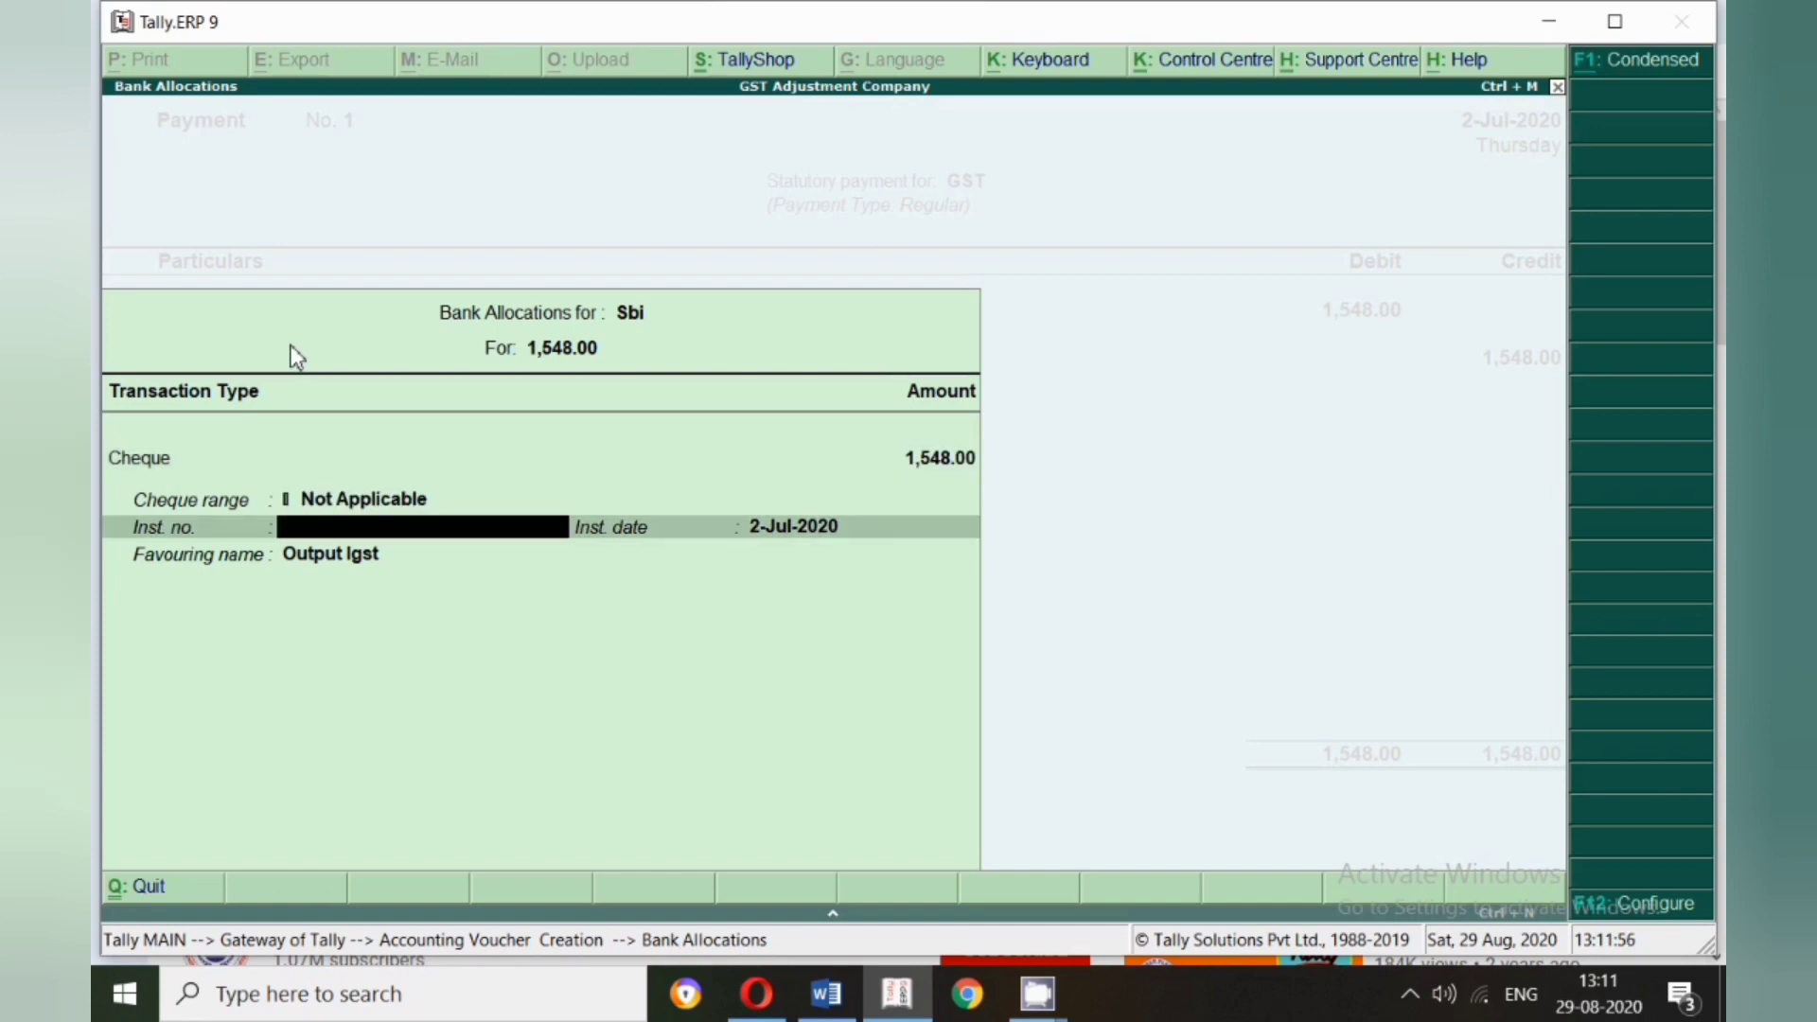
{"action": "key", "text": "Return"}
{"action": "key", "text": "Return"}
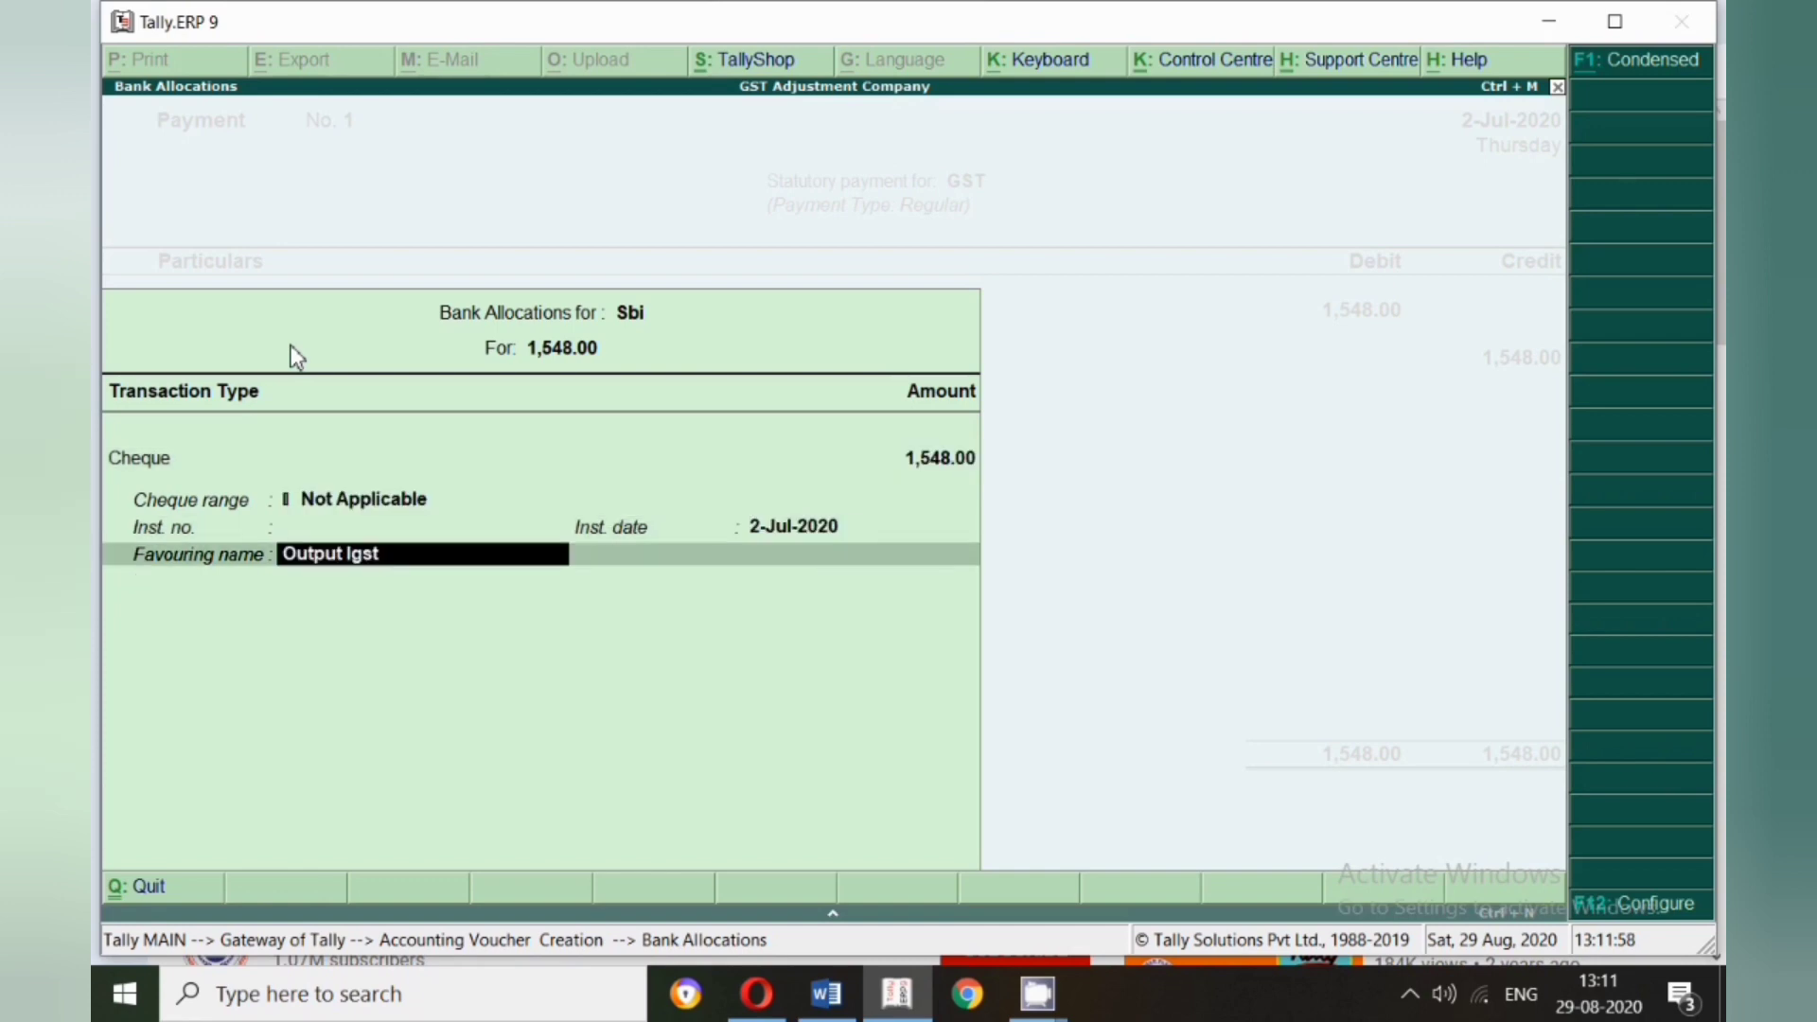
{"action": "key", "text": "Return"}
{"action": "key", "text": "Return"}
{"action": "key", "text": "Return"}
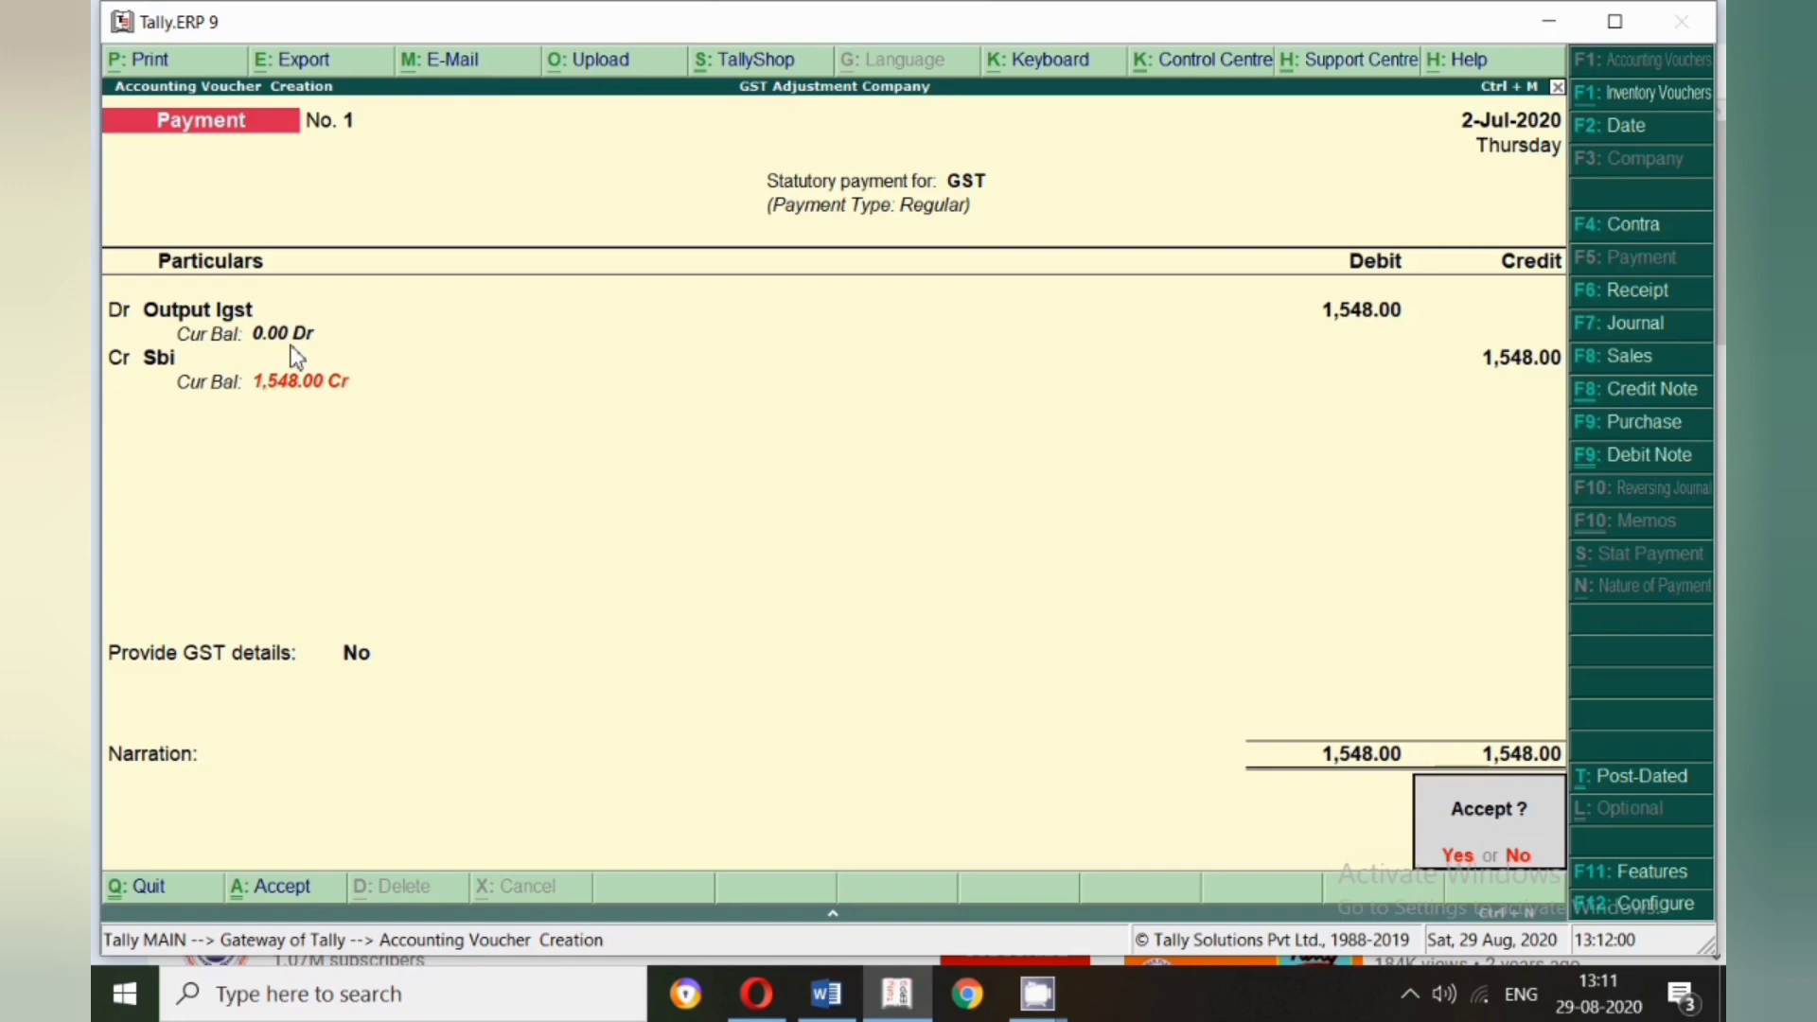
{"action": "key", "text": "Return"}
- Leave voucher entry, check Duties & Taxes under Current Liabilities in the Balance Sheet, and return to the Gateway
{"action": "key", "text": "Escape"}
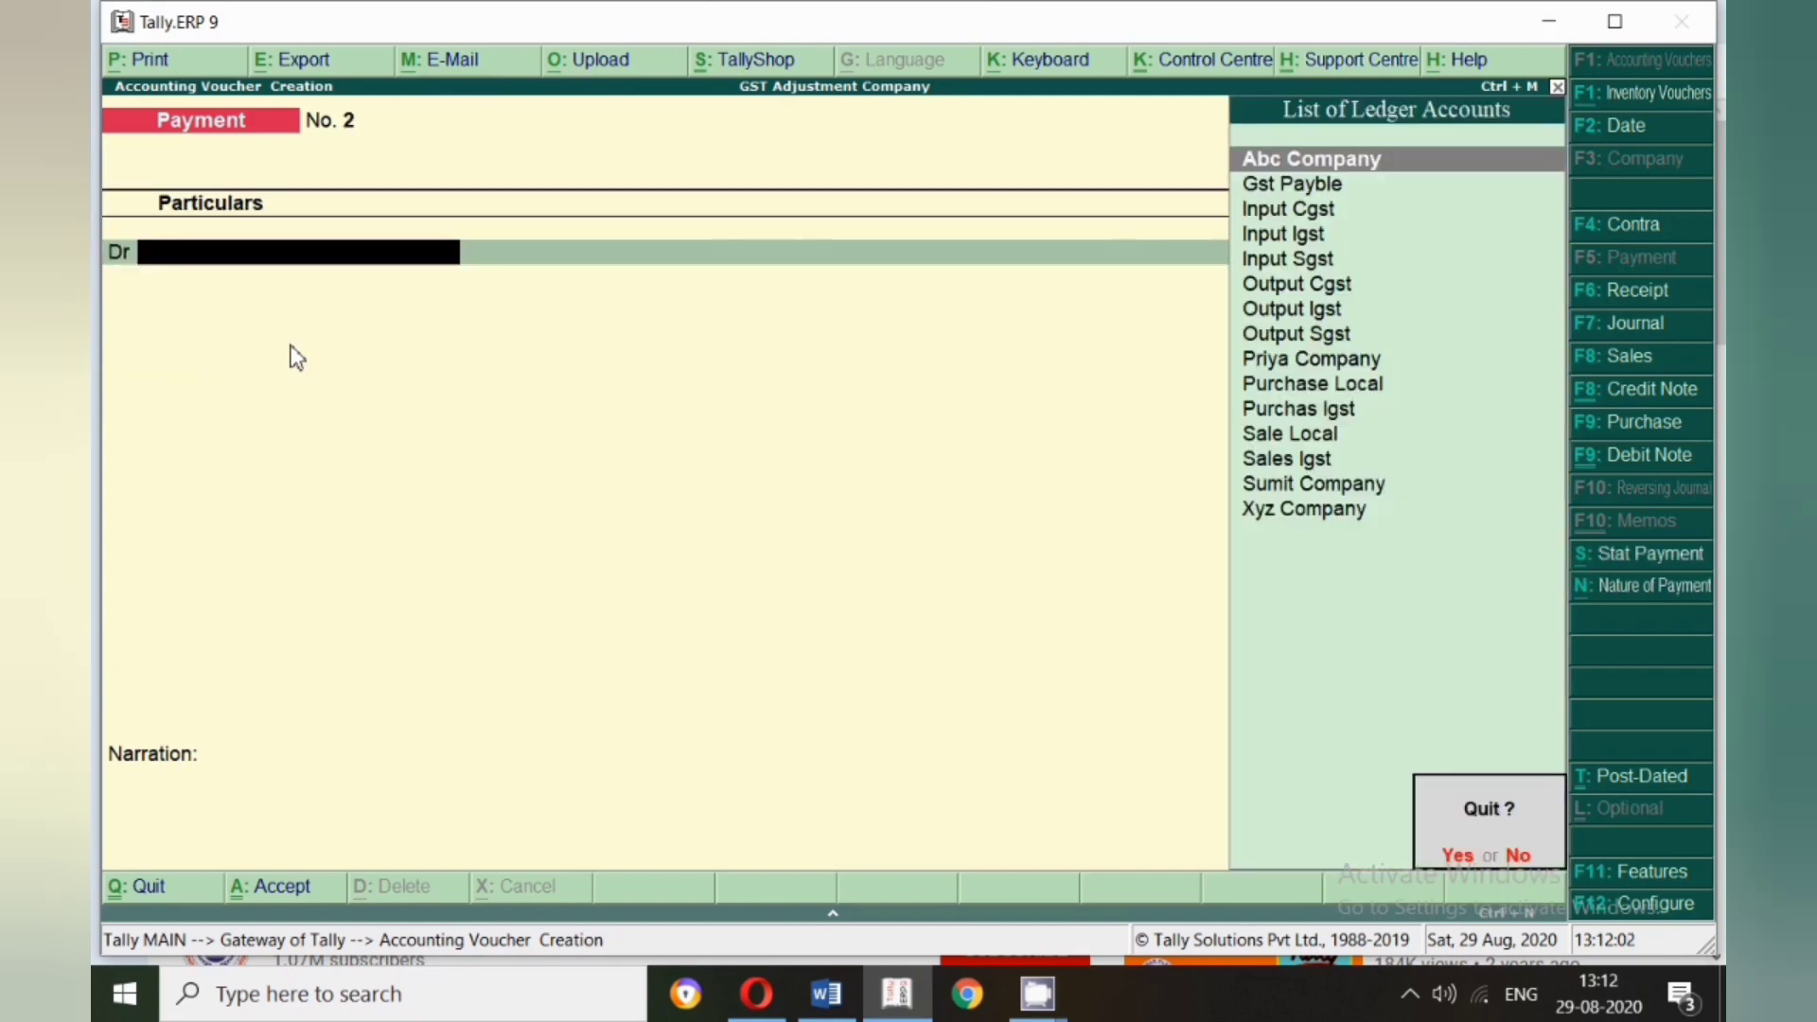
{"action": "key", "text": "y"}
{"action": "key", "text": "b"}
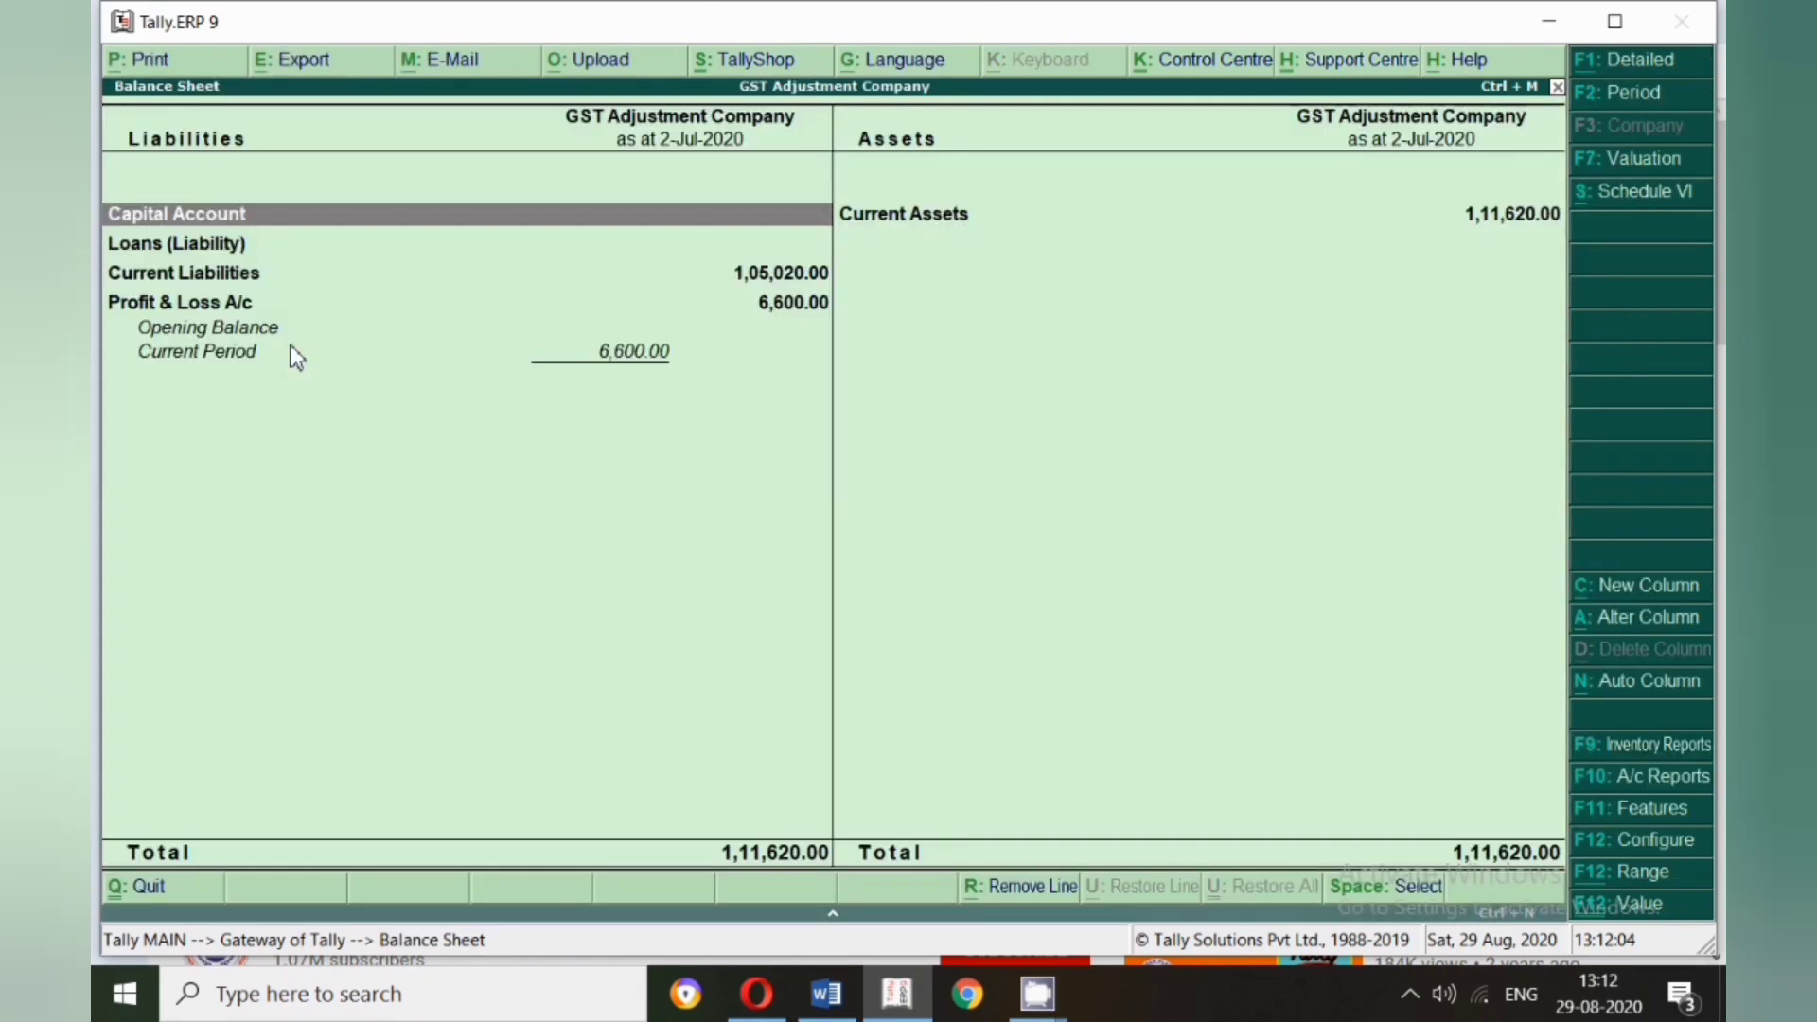
{"action": "key", "text": "Down"}
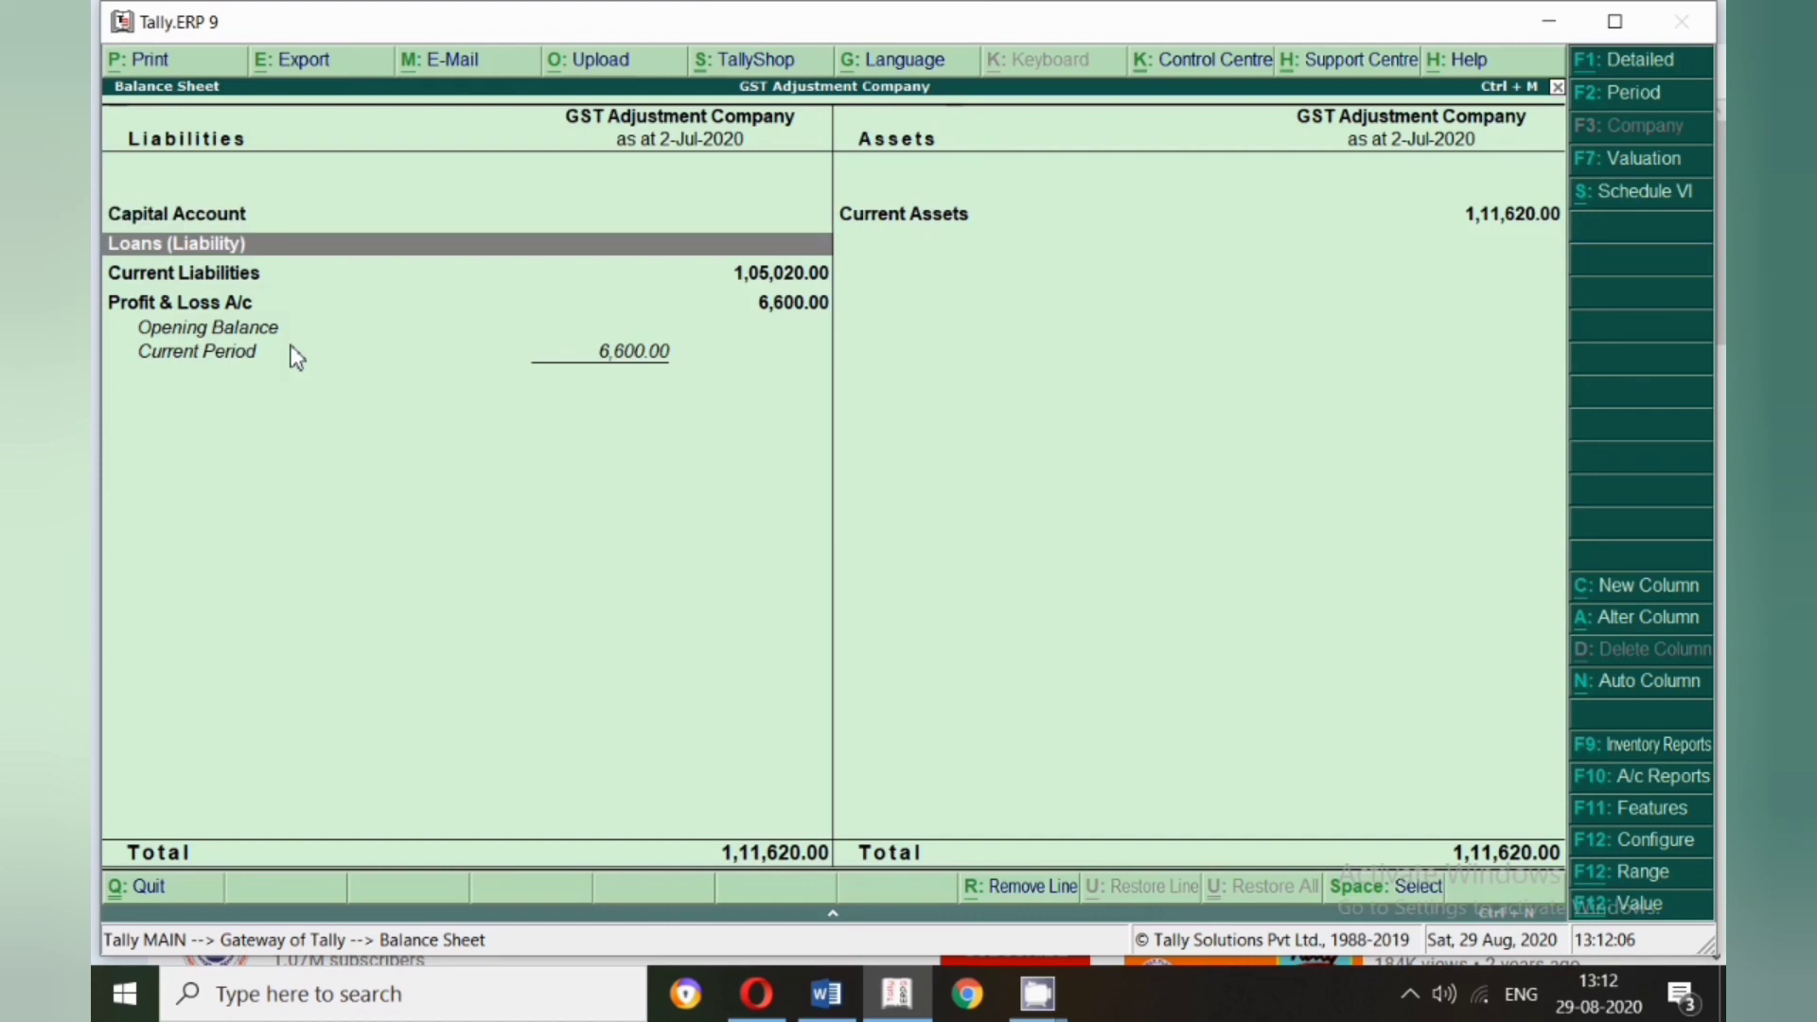
{"action": "key", "text": "Down"}
{"action": "key", "text": "Return"}
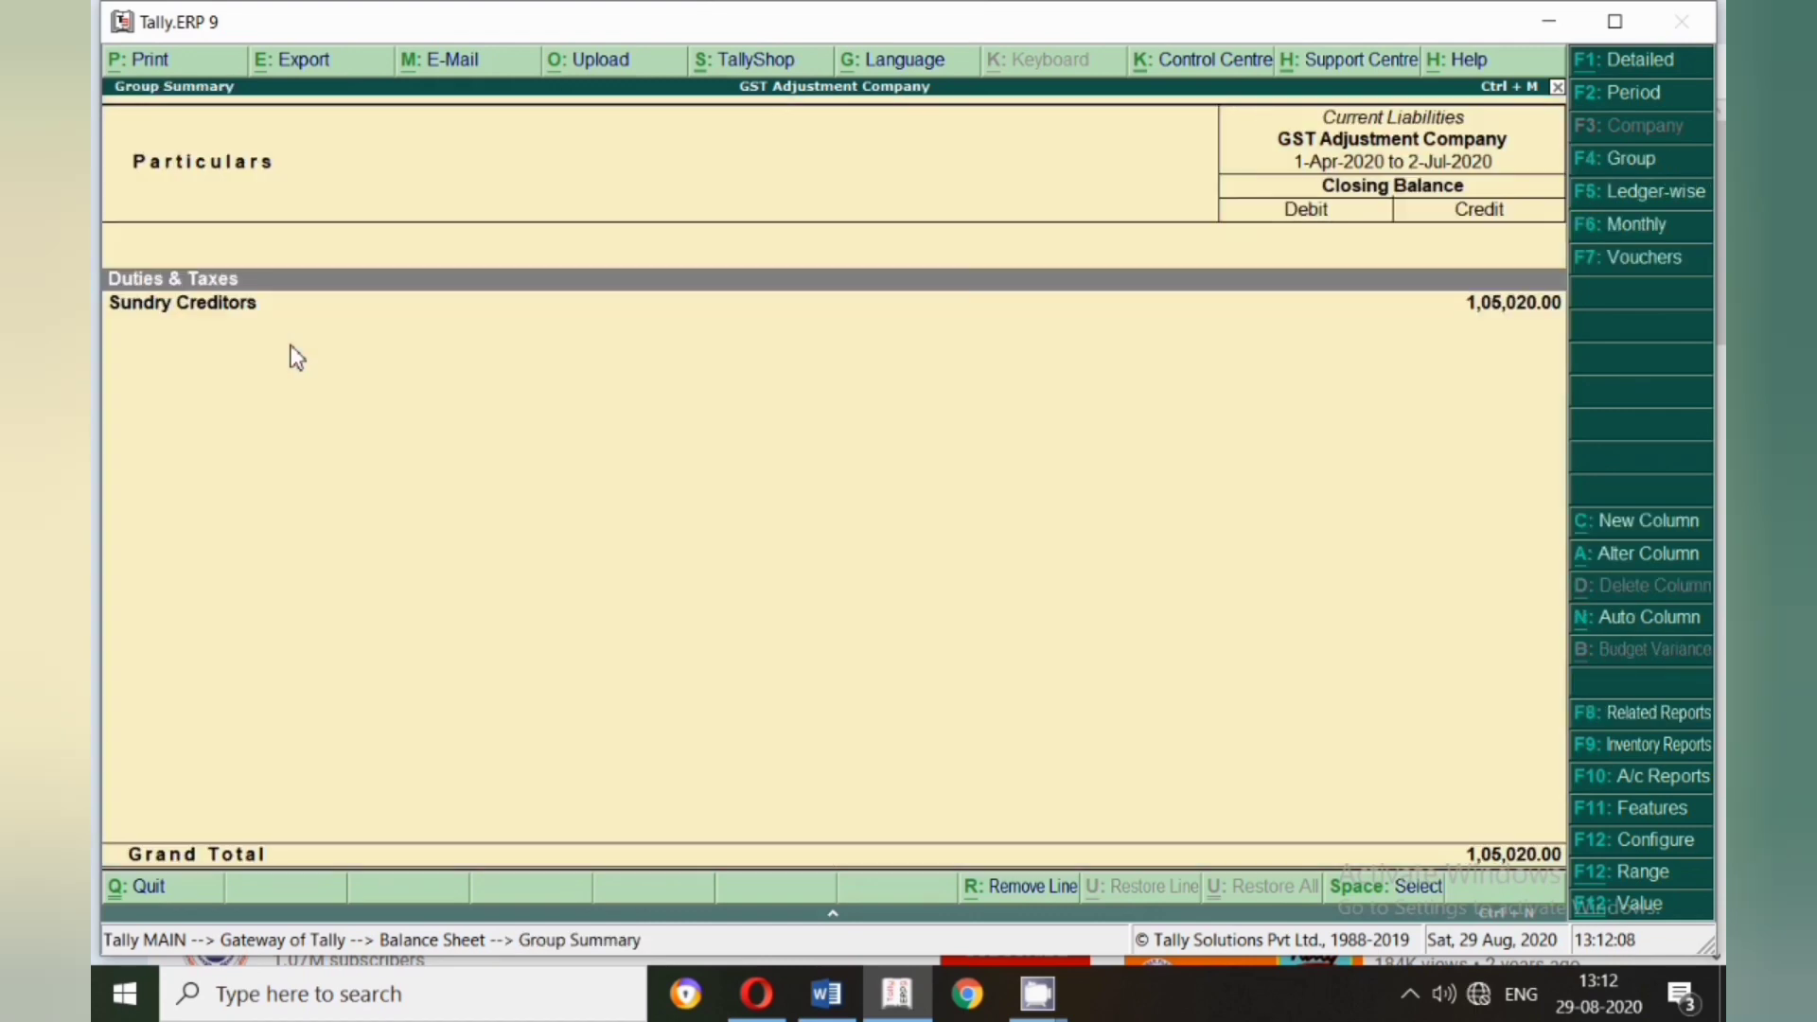
{"action": "key", "text": "Return"}
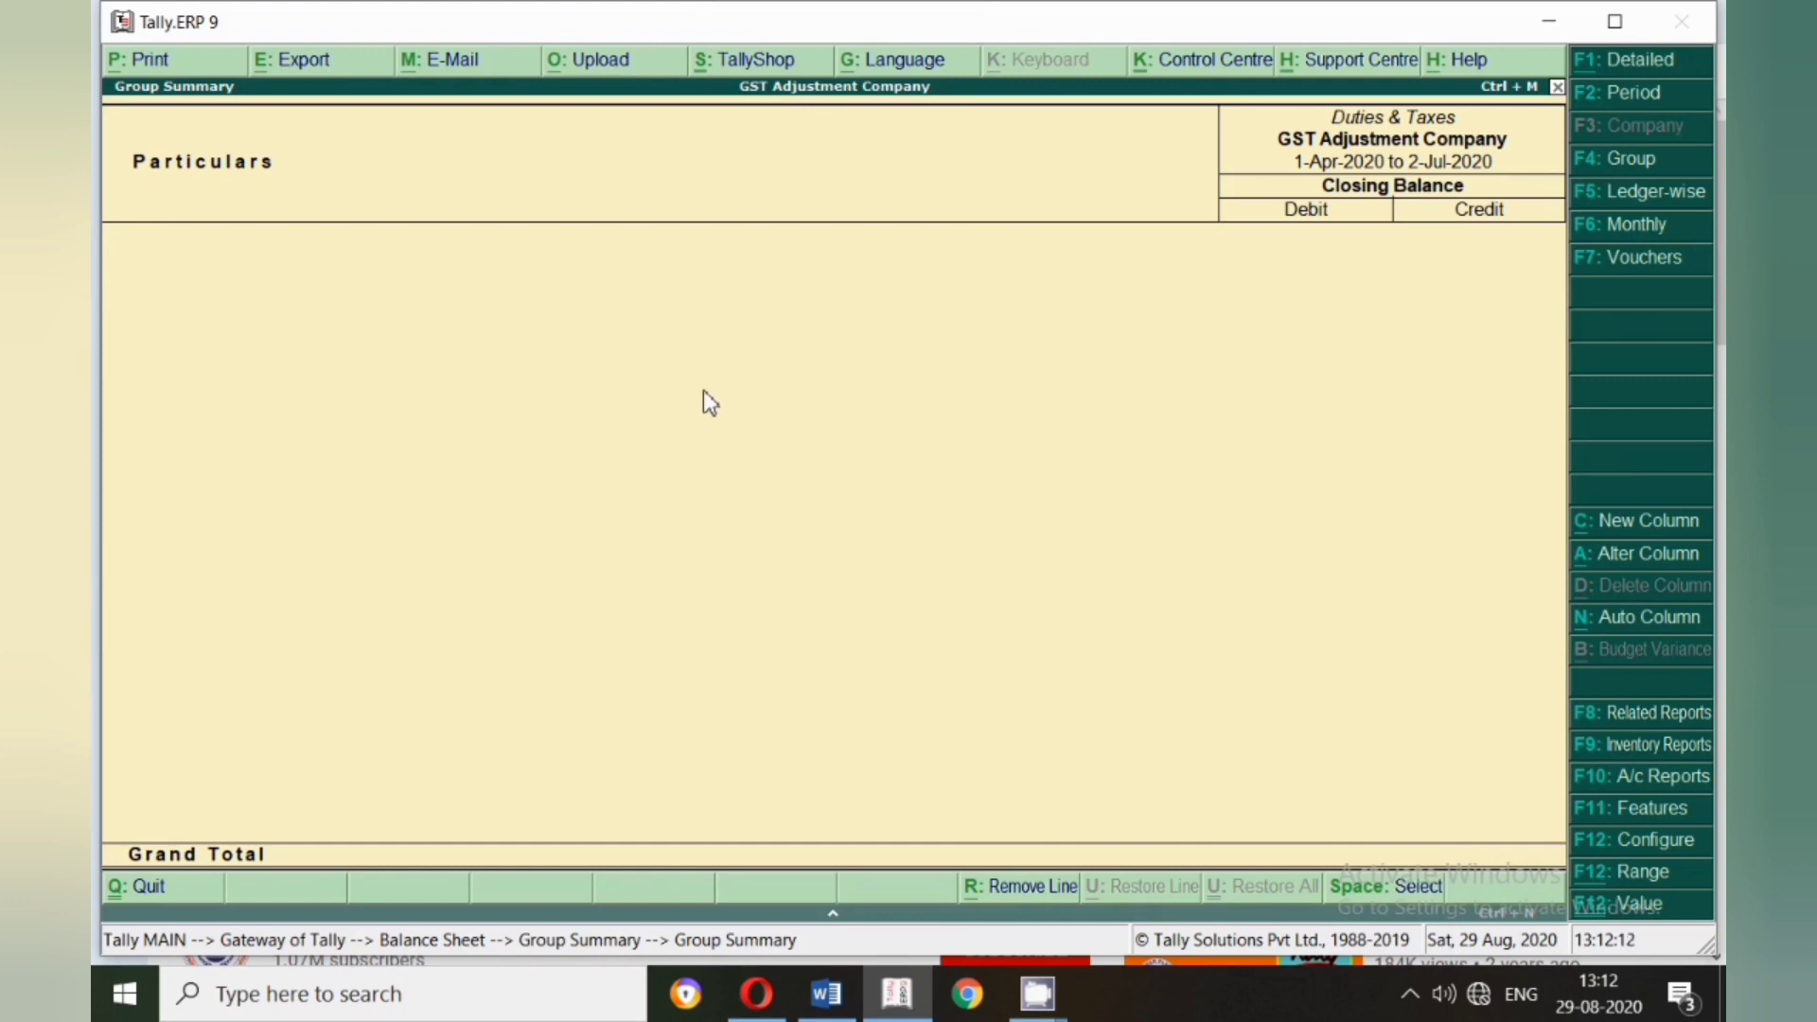
{"action": "key", "text": "Escape"}
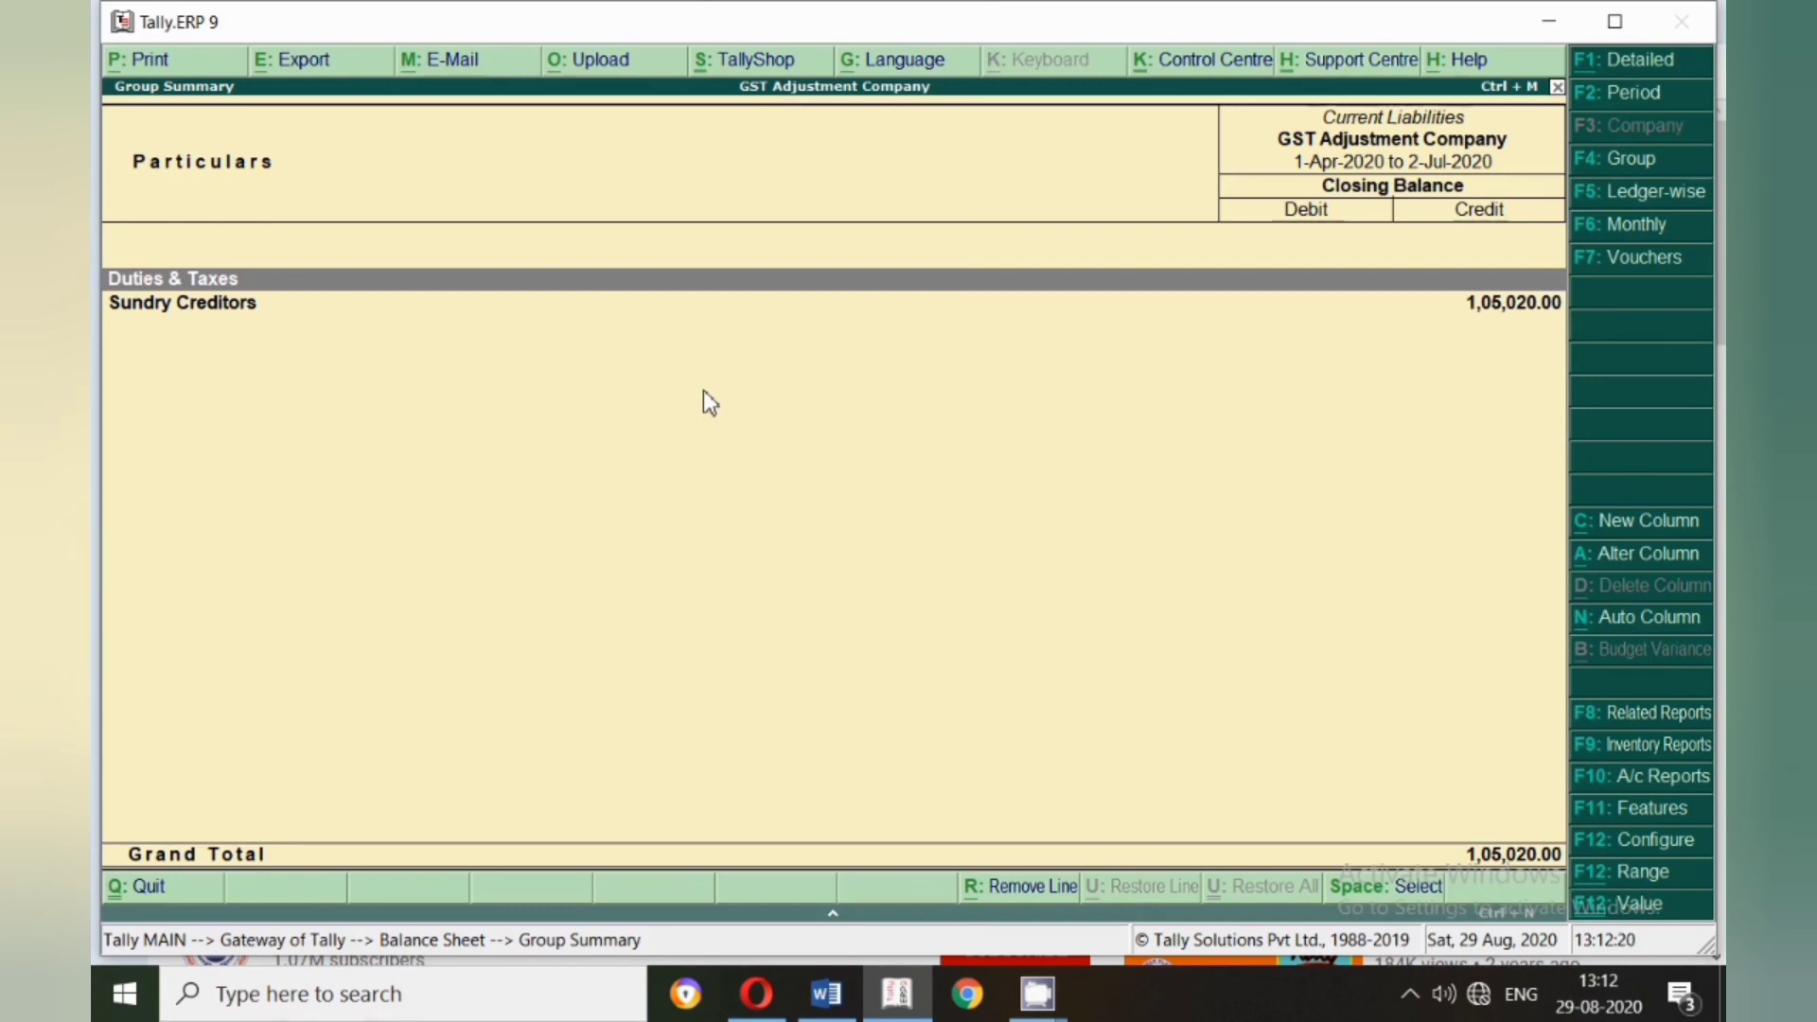
{"action": "key", "text": "Escape"}
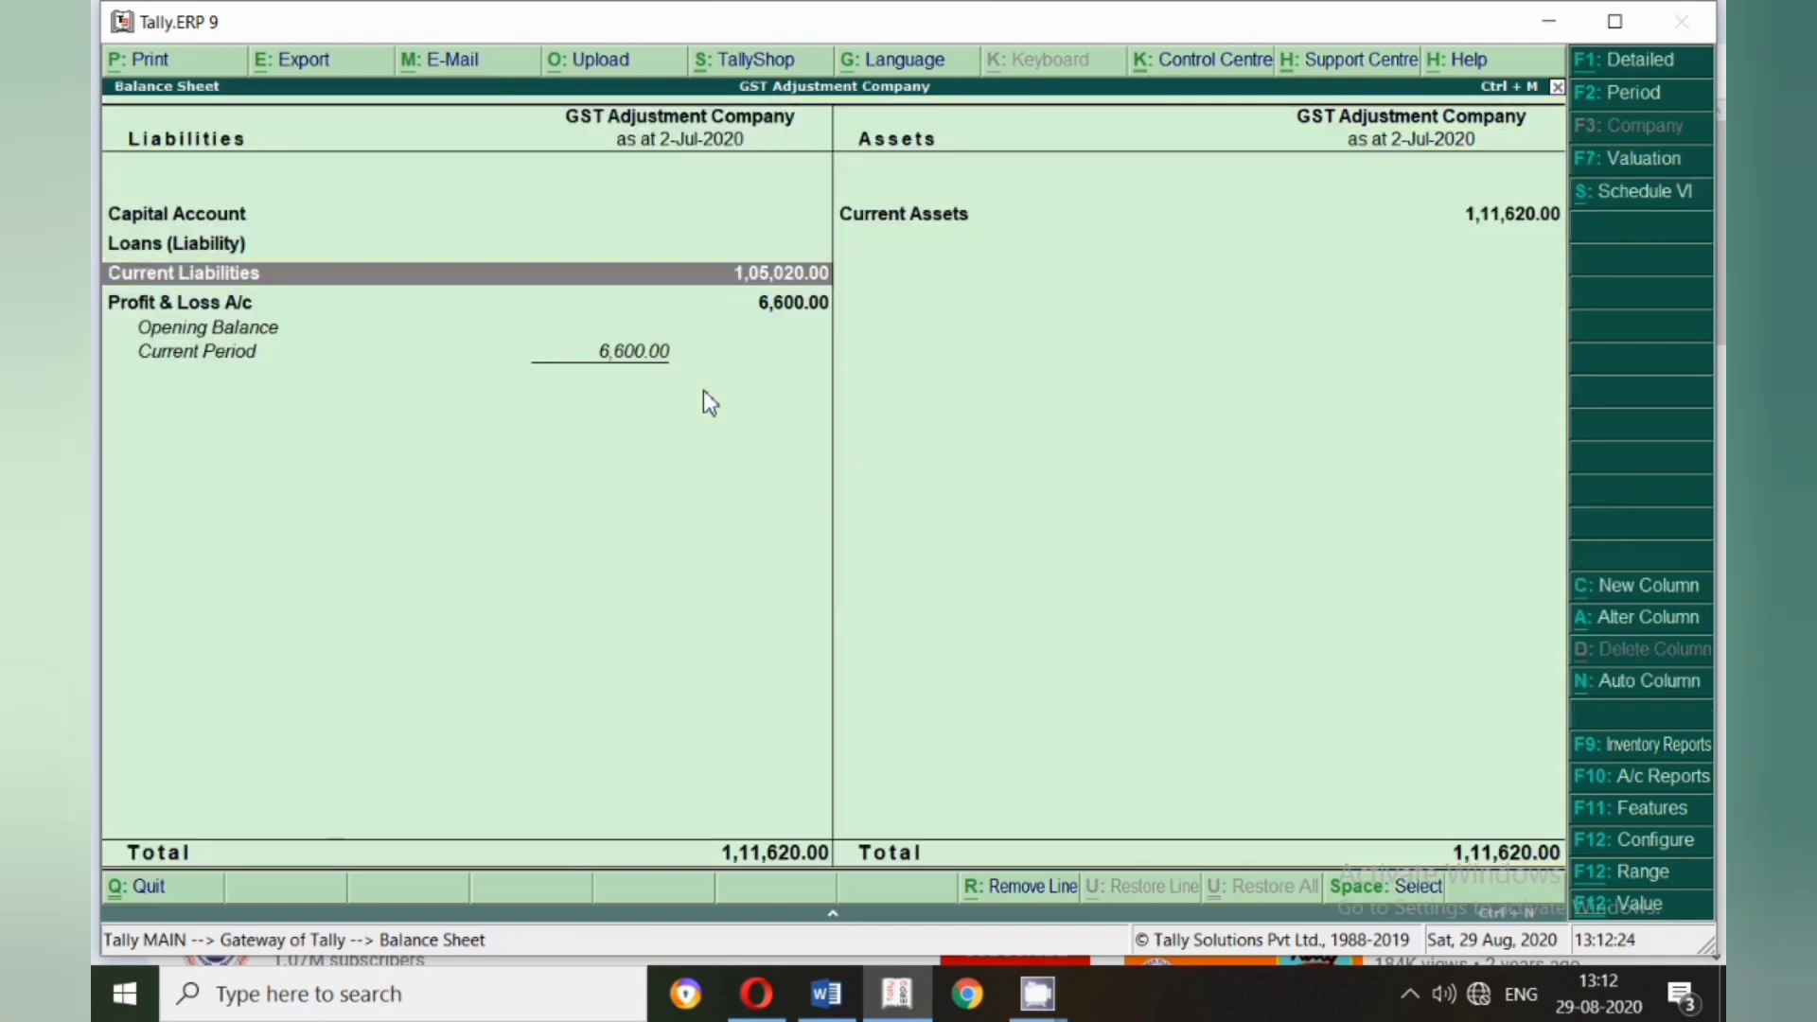
{"action": "key", "text": "Escape"}
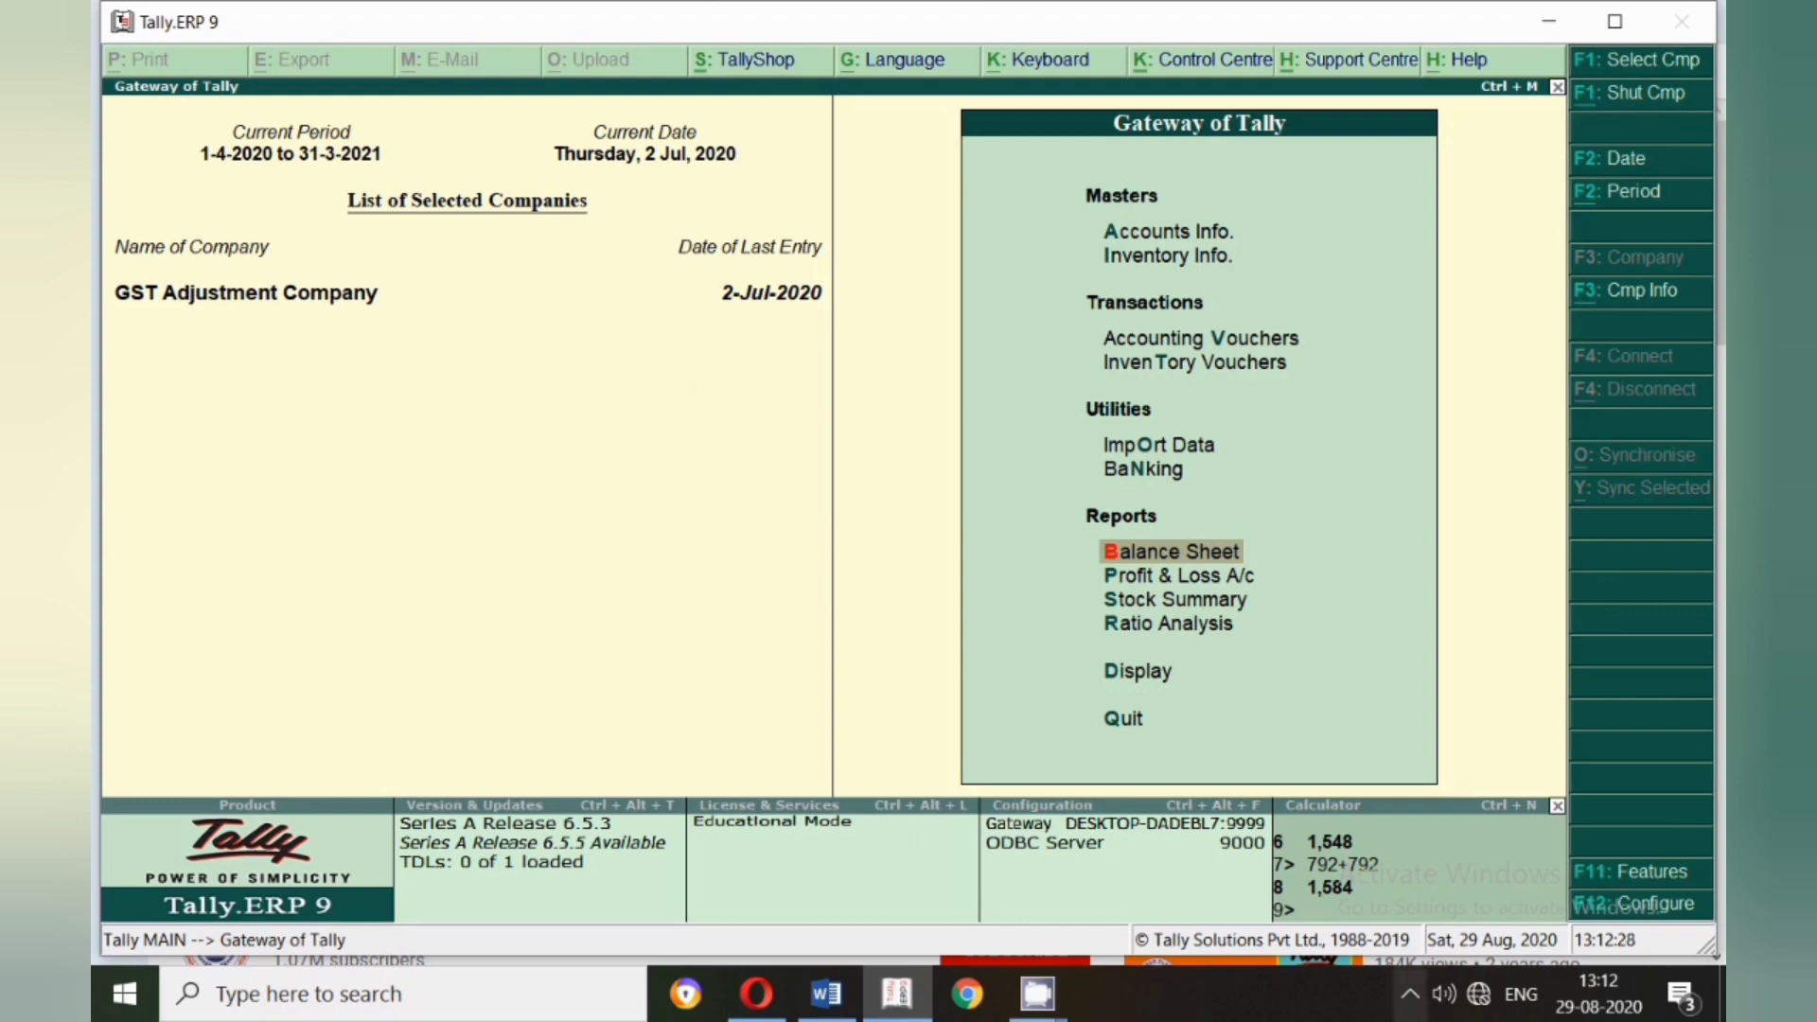
{"action": "left_click", "coordinate": [1409, 994]}
{"action": "right_click", "coordinate": [1495, 882]}
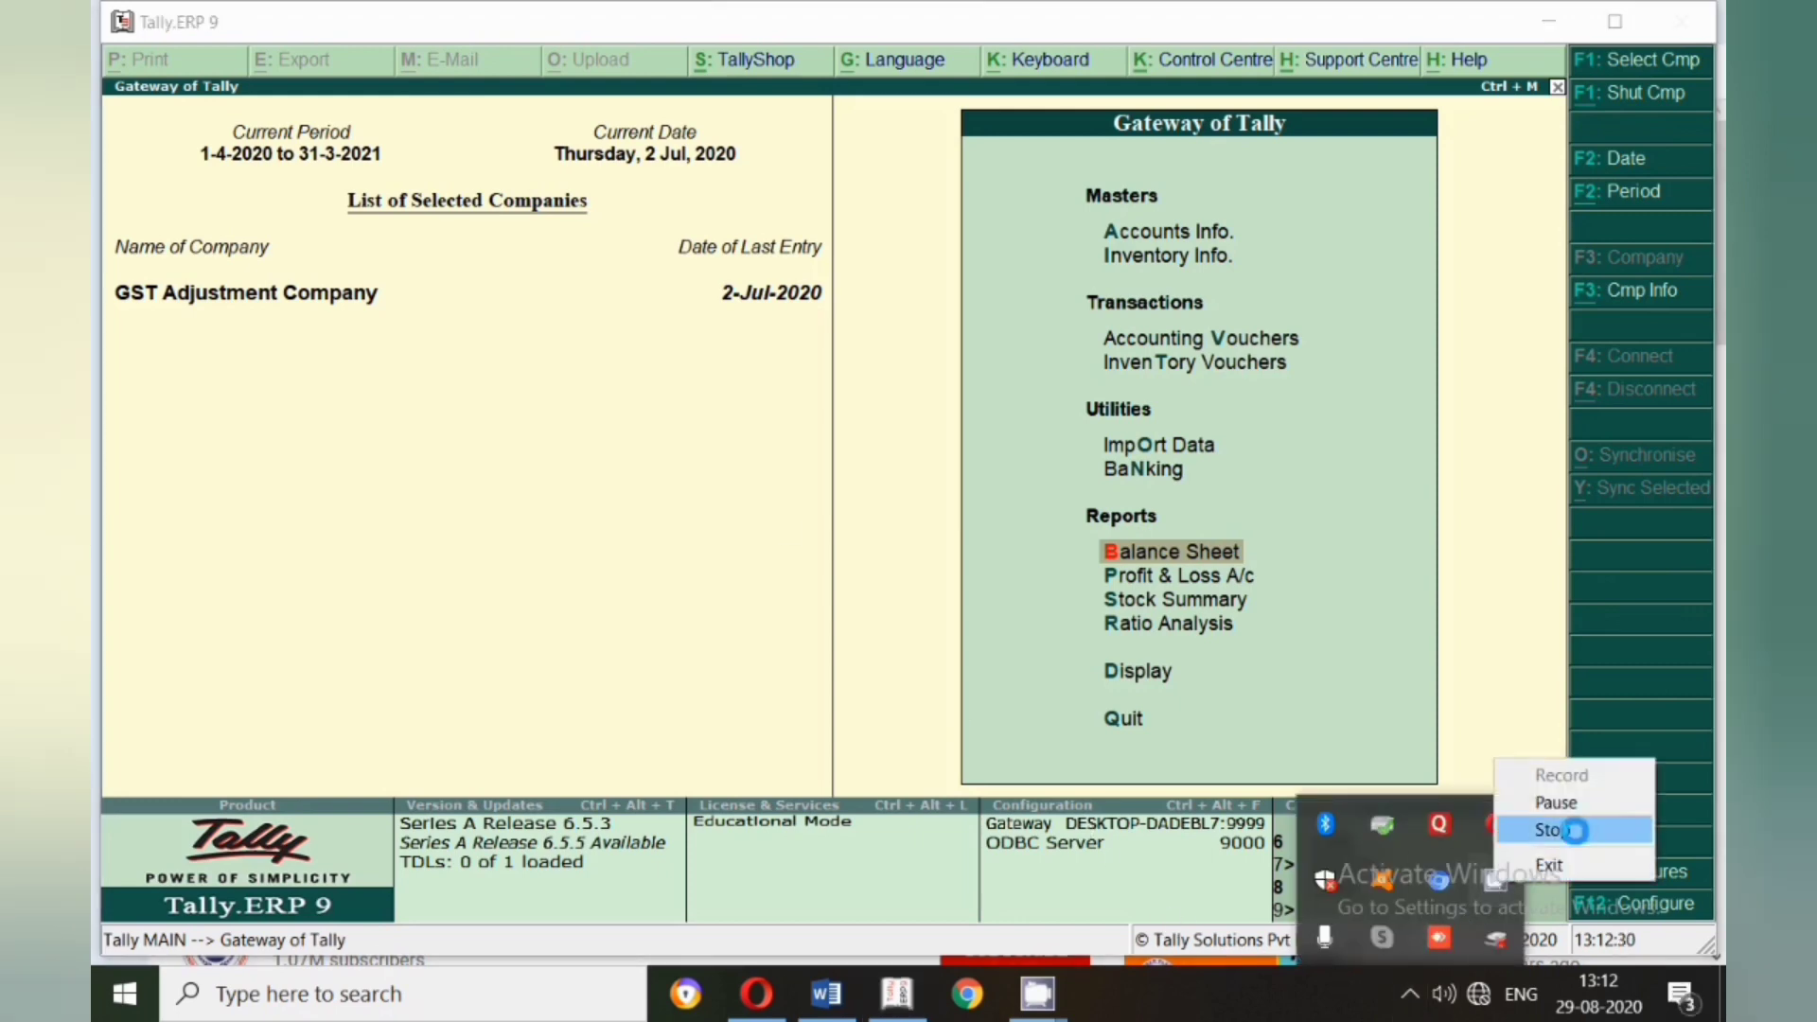
{"action": "left_click", "coordinate": [1561, 797]}
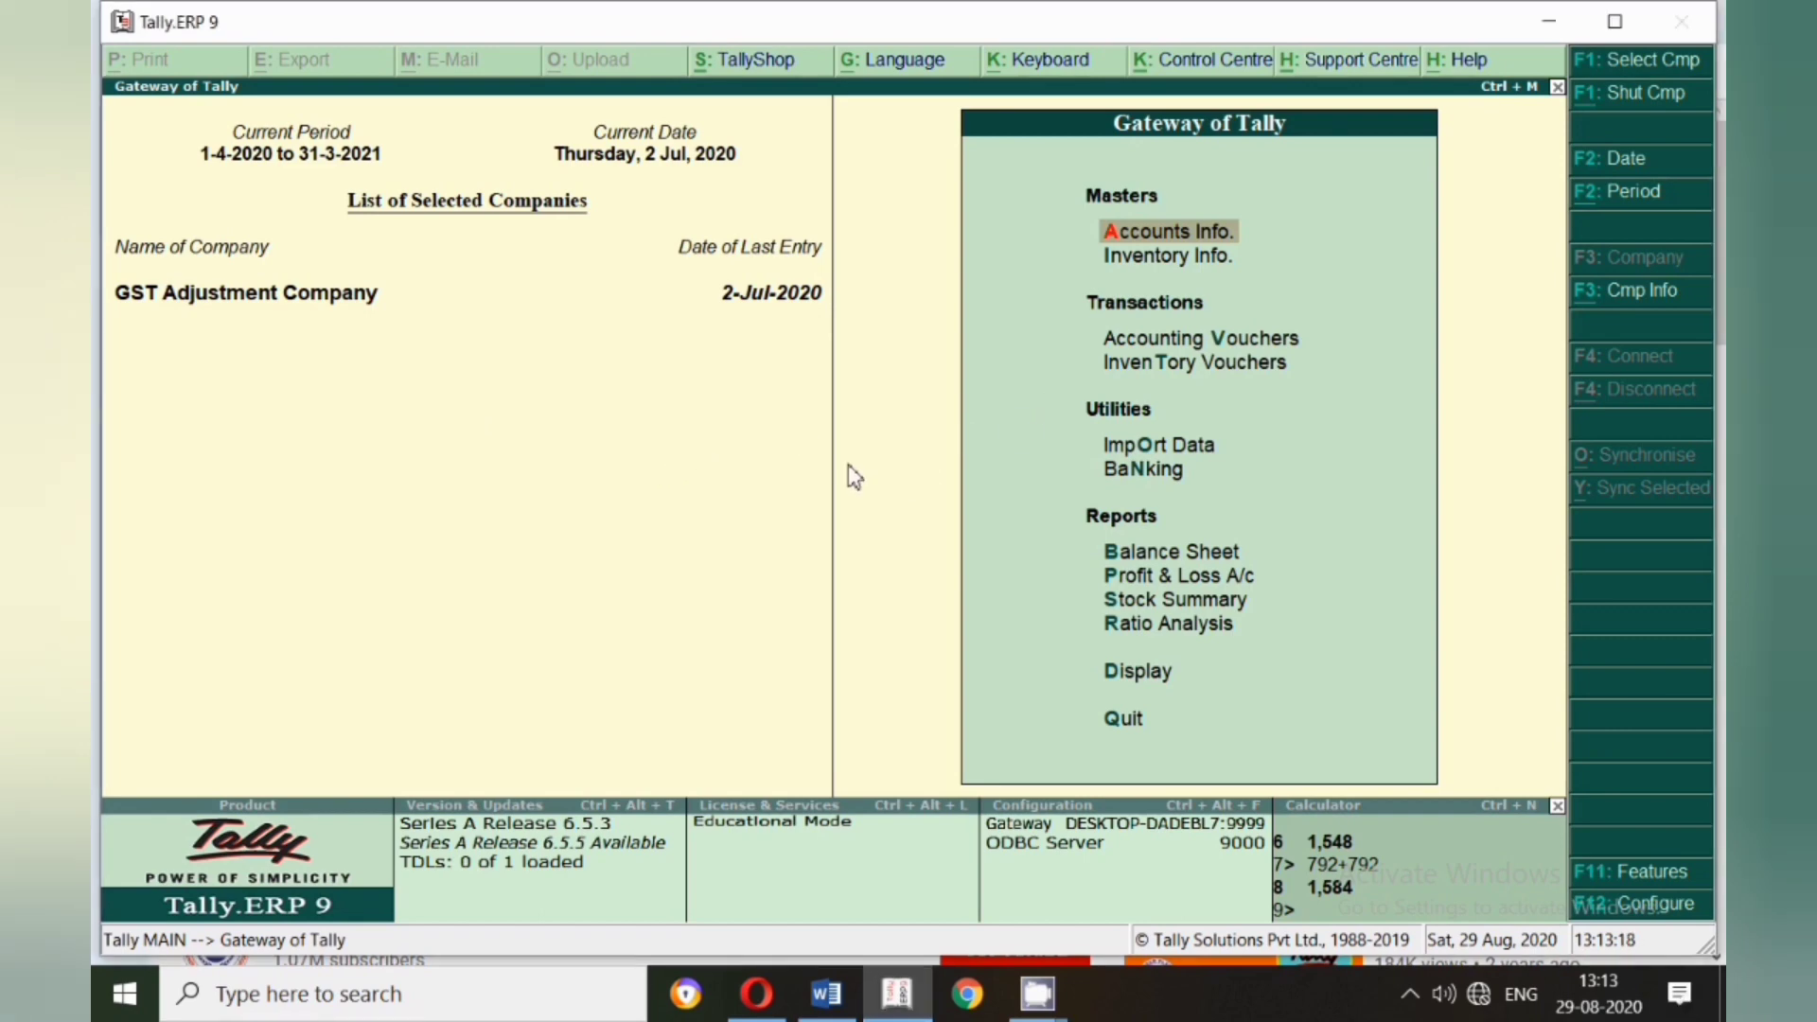
- Review the input and output GST balances under Duties & Taxes in the Balance Sheet's Current Liabilities, and return to the Gateway
{"action": "key", "text": "b"}
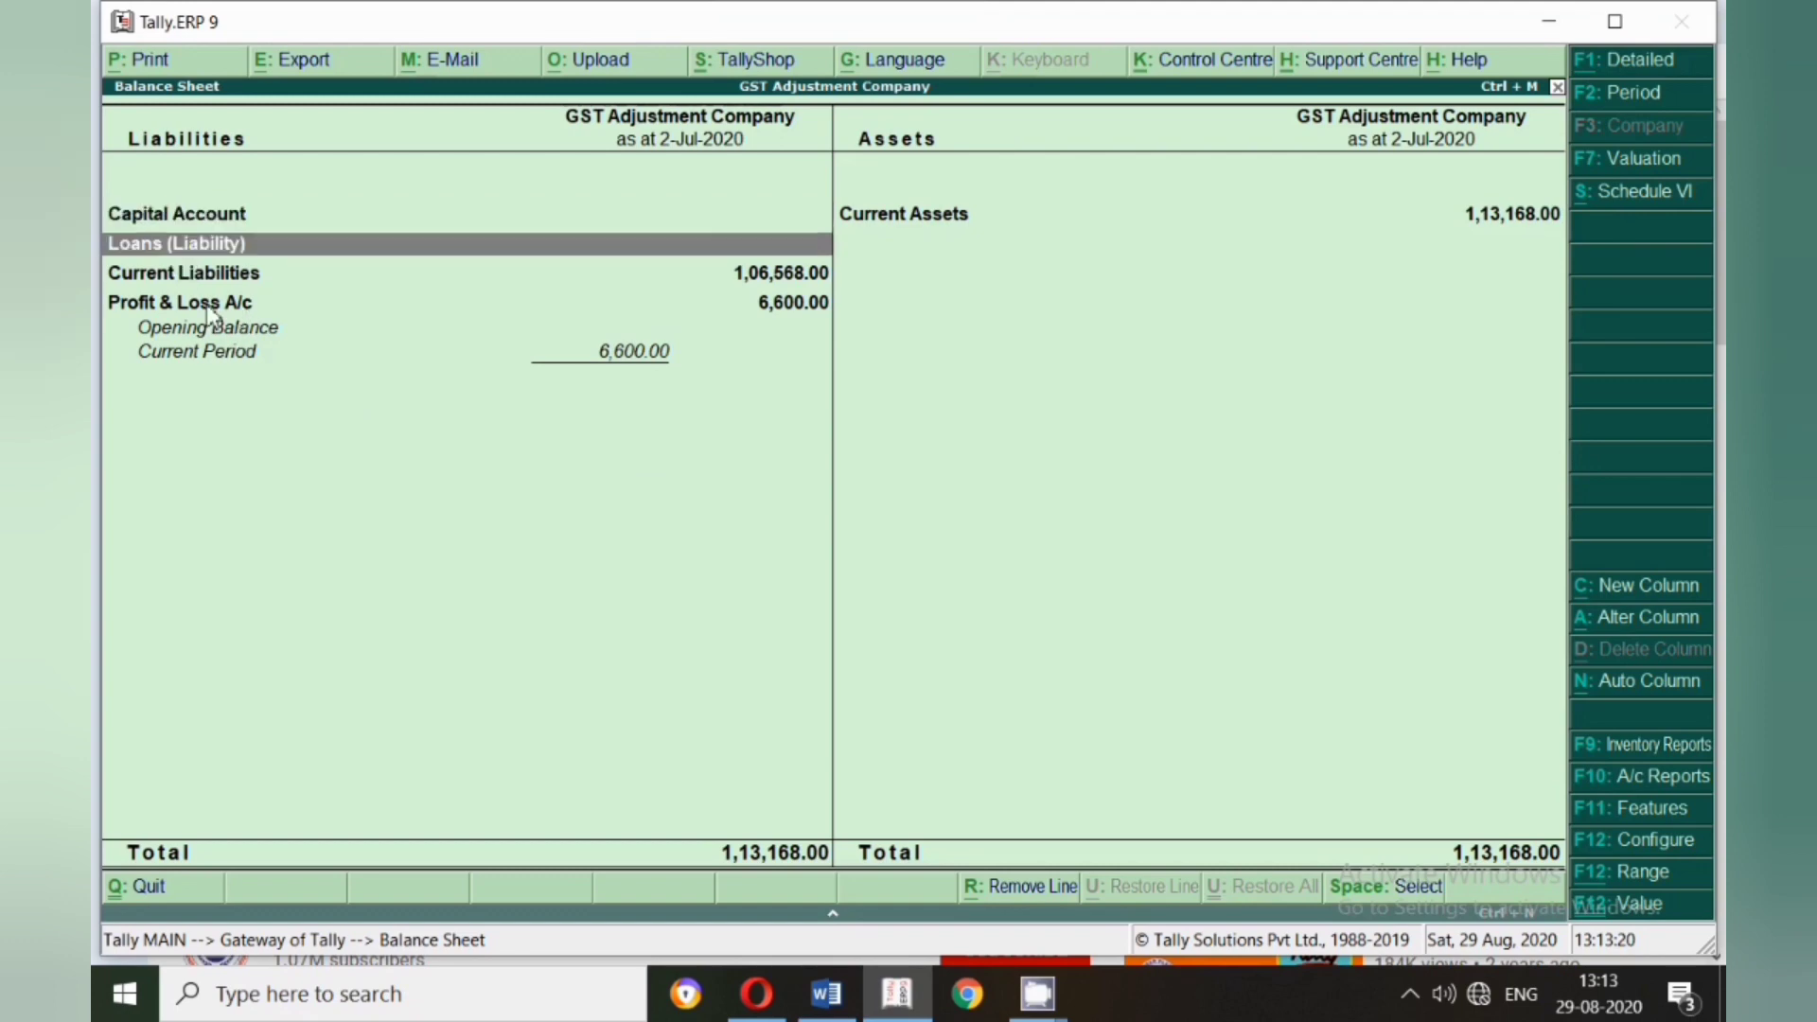
{"action": "left_click", "coordinate": [217, 284]}
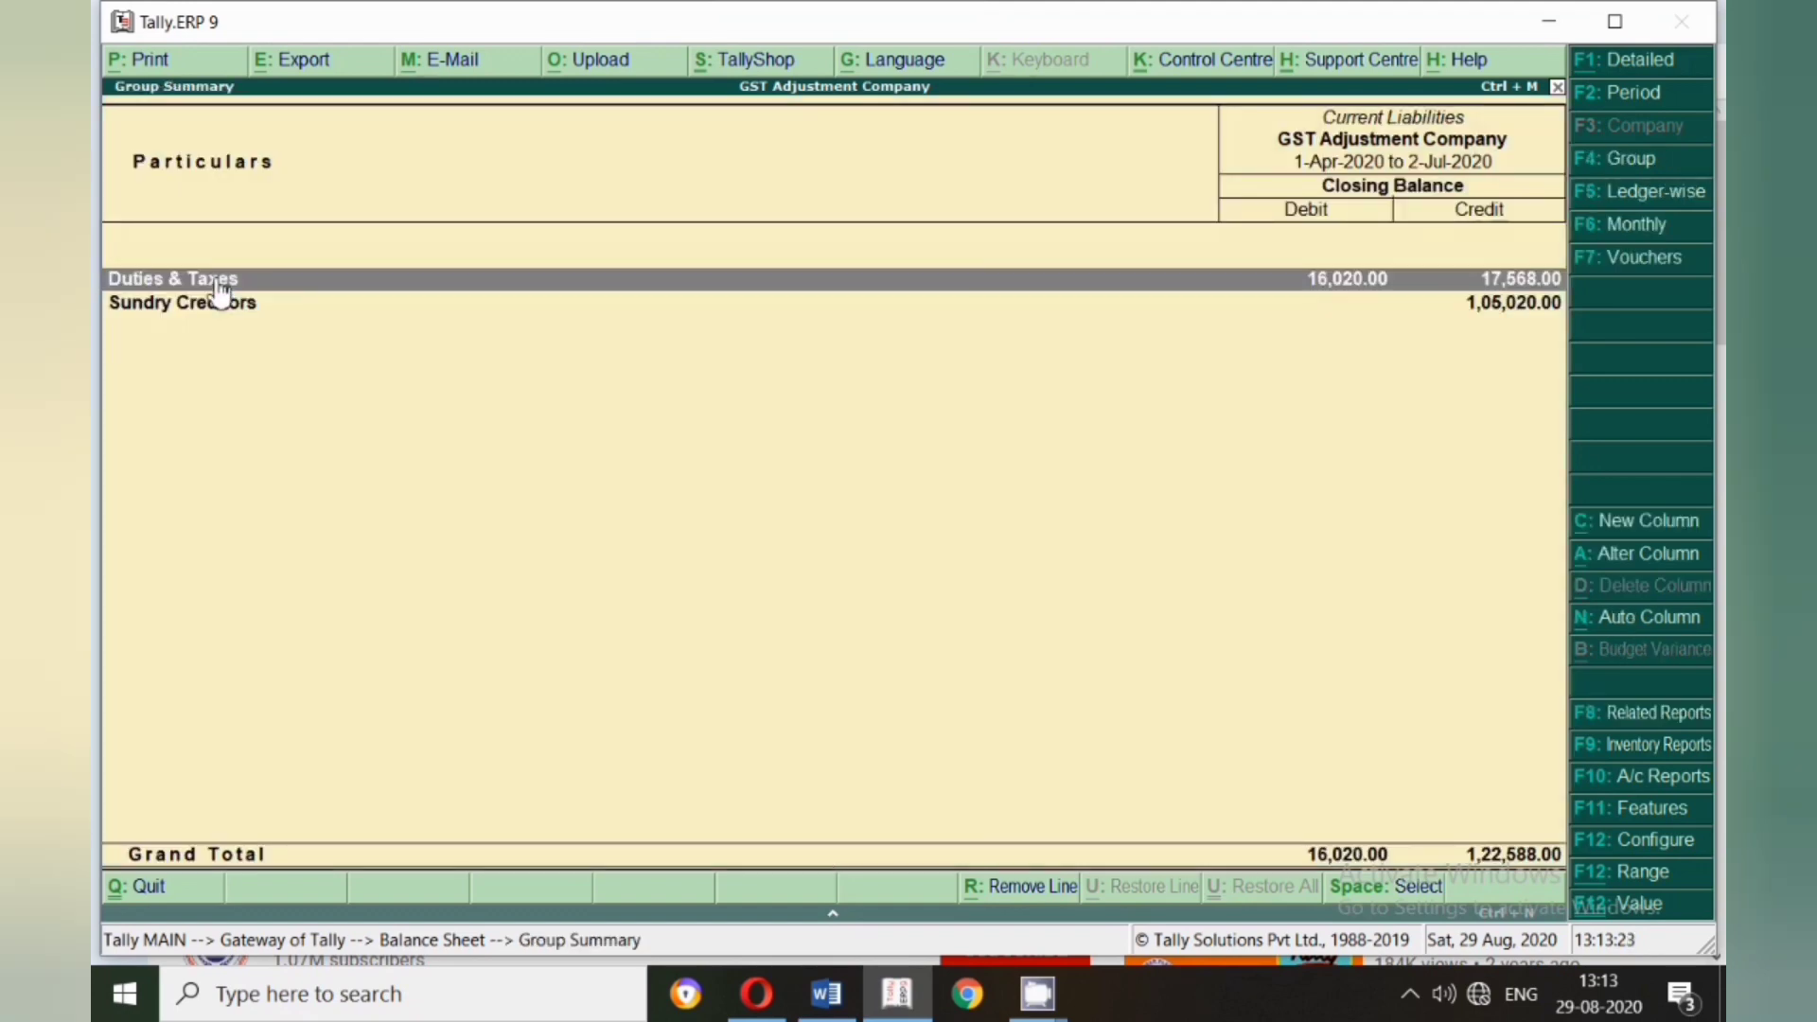
{"action": "left_click", "coordinate": [217, 284]}
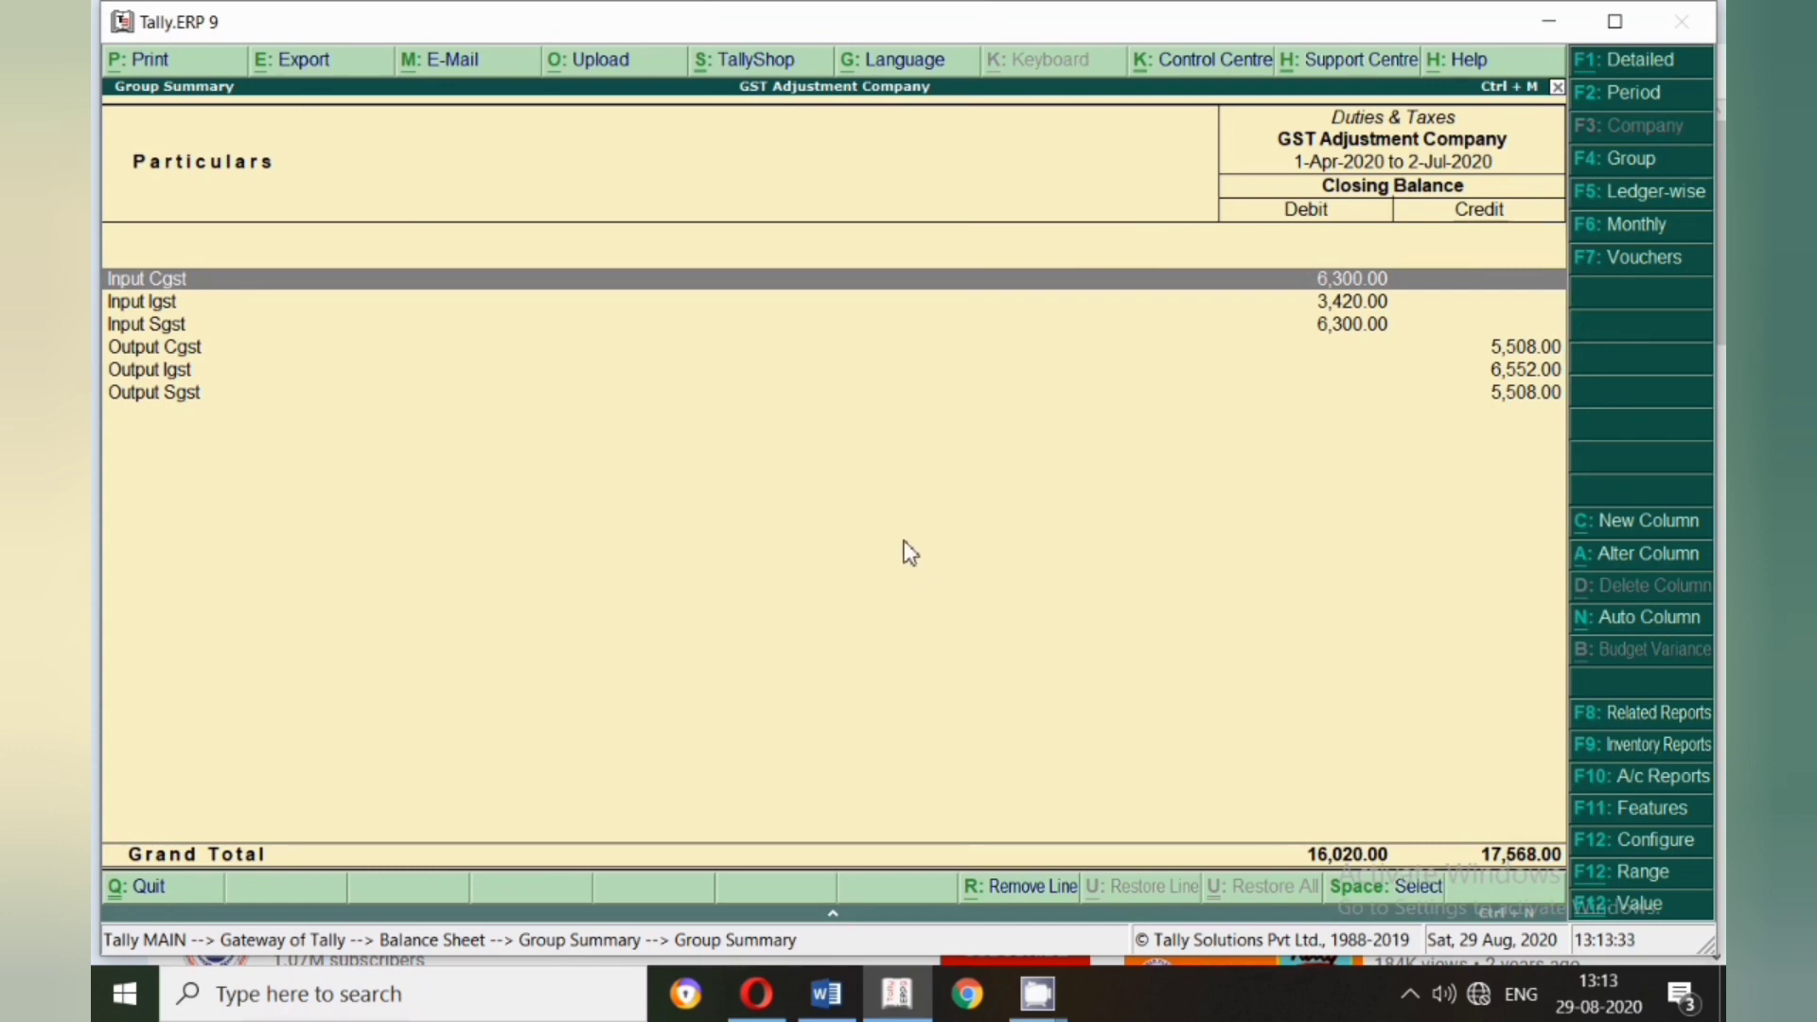
{"action": "key", "text": "Escape"}
{"action": "key", "text": "Escape"}
{"action": "key", "text": "Escape"}
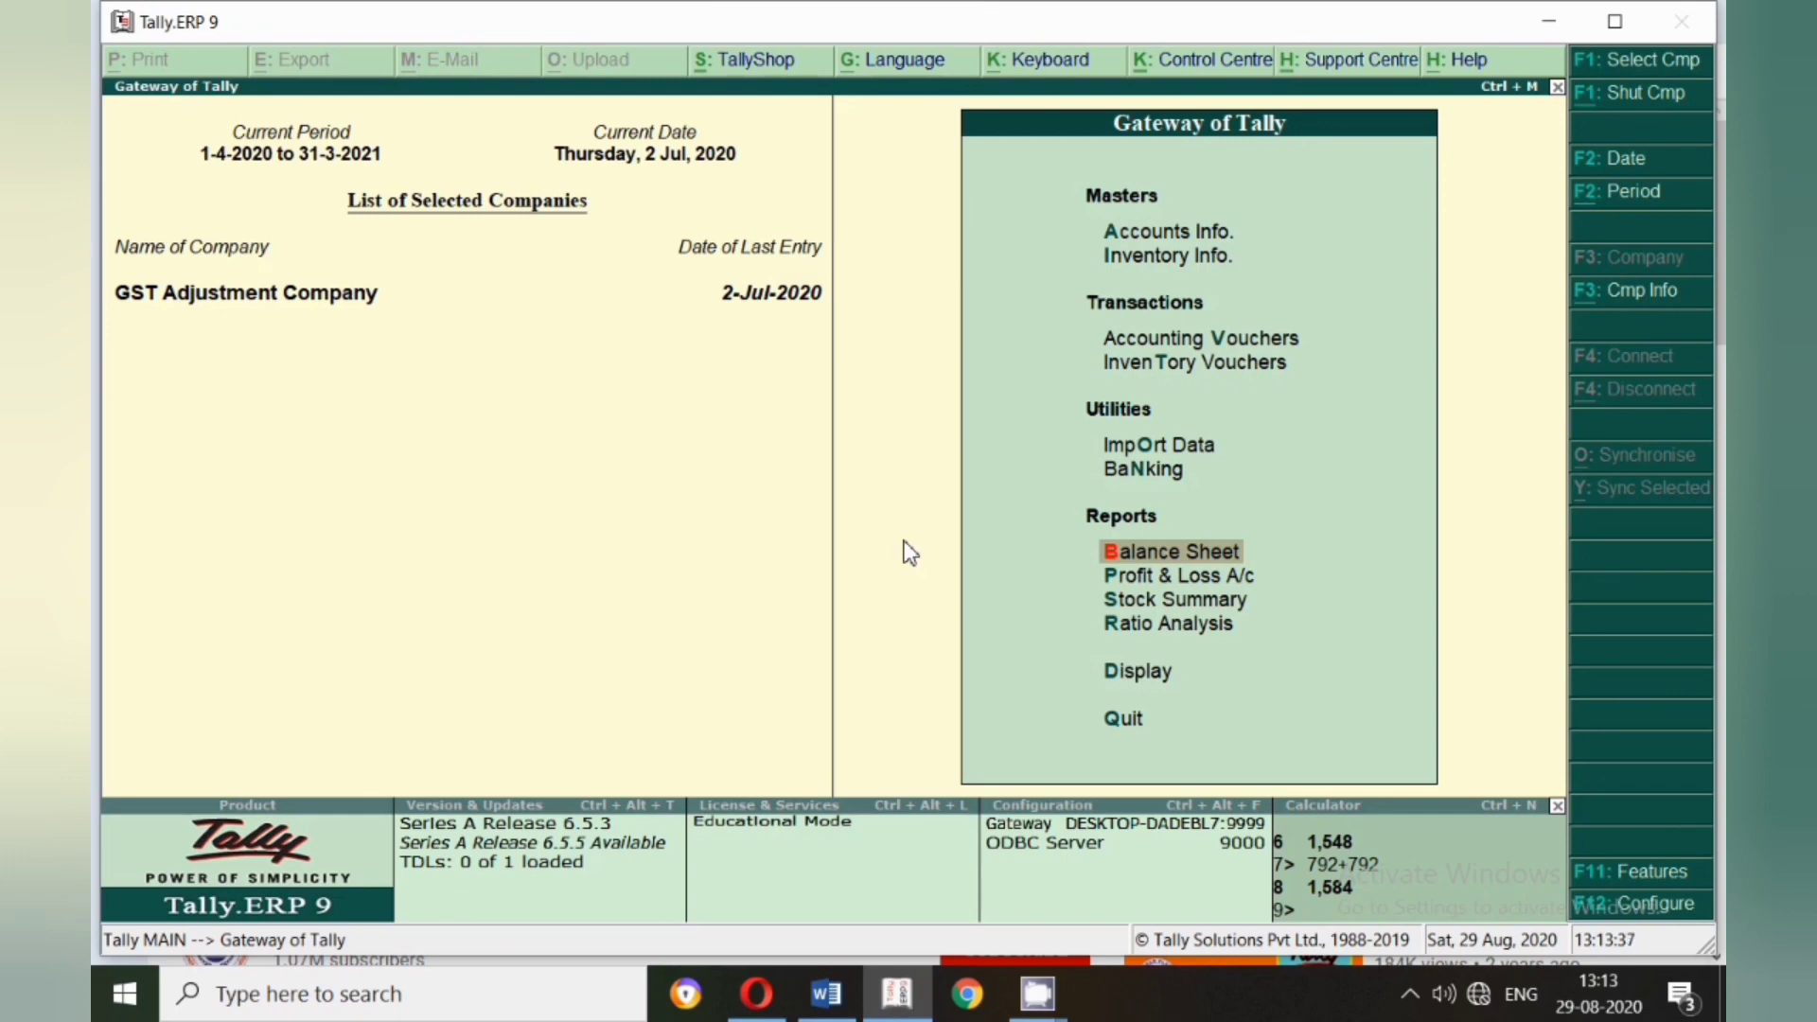
- Open a new journal voucher and date it 1-Jul-2020
{"action": "key", "text": "v"}
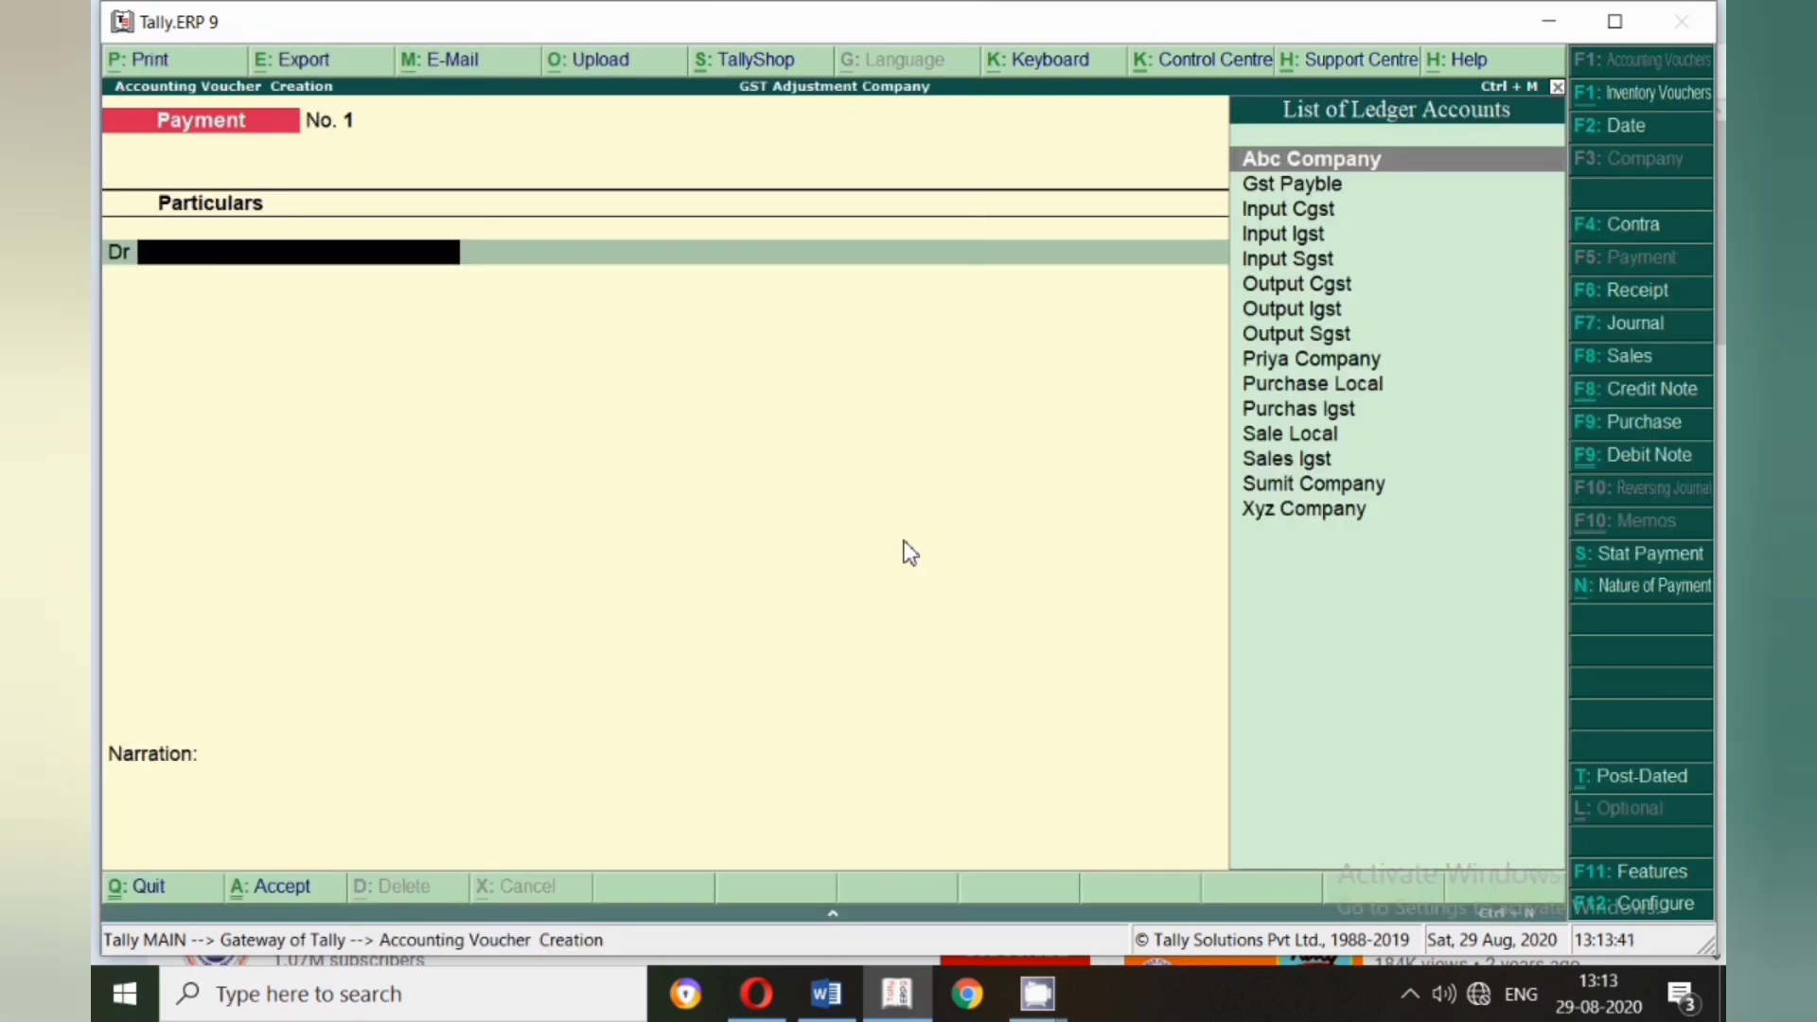
{"action": "left_click", "coordinate": [1618, 326]}
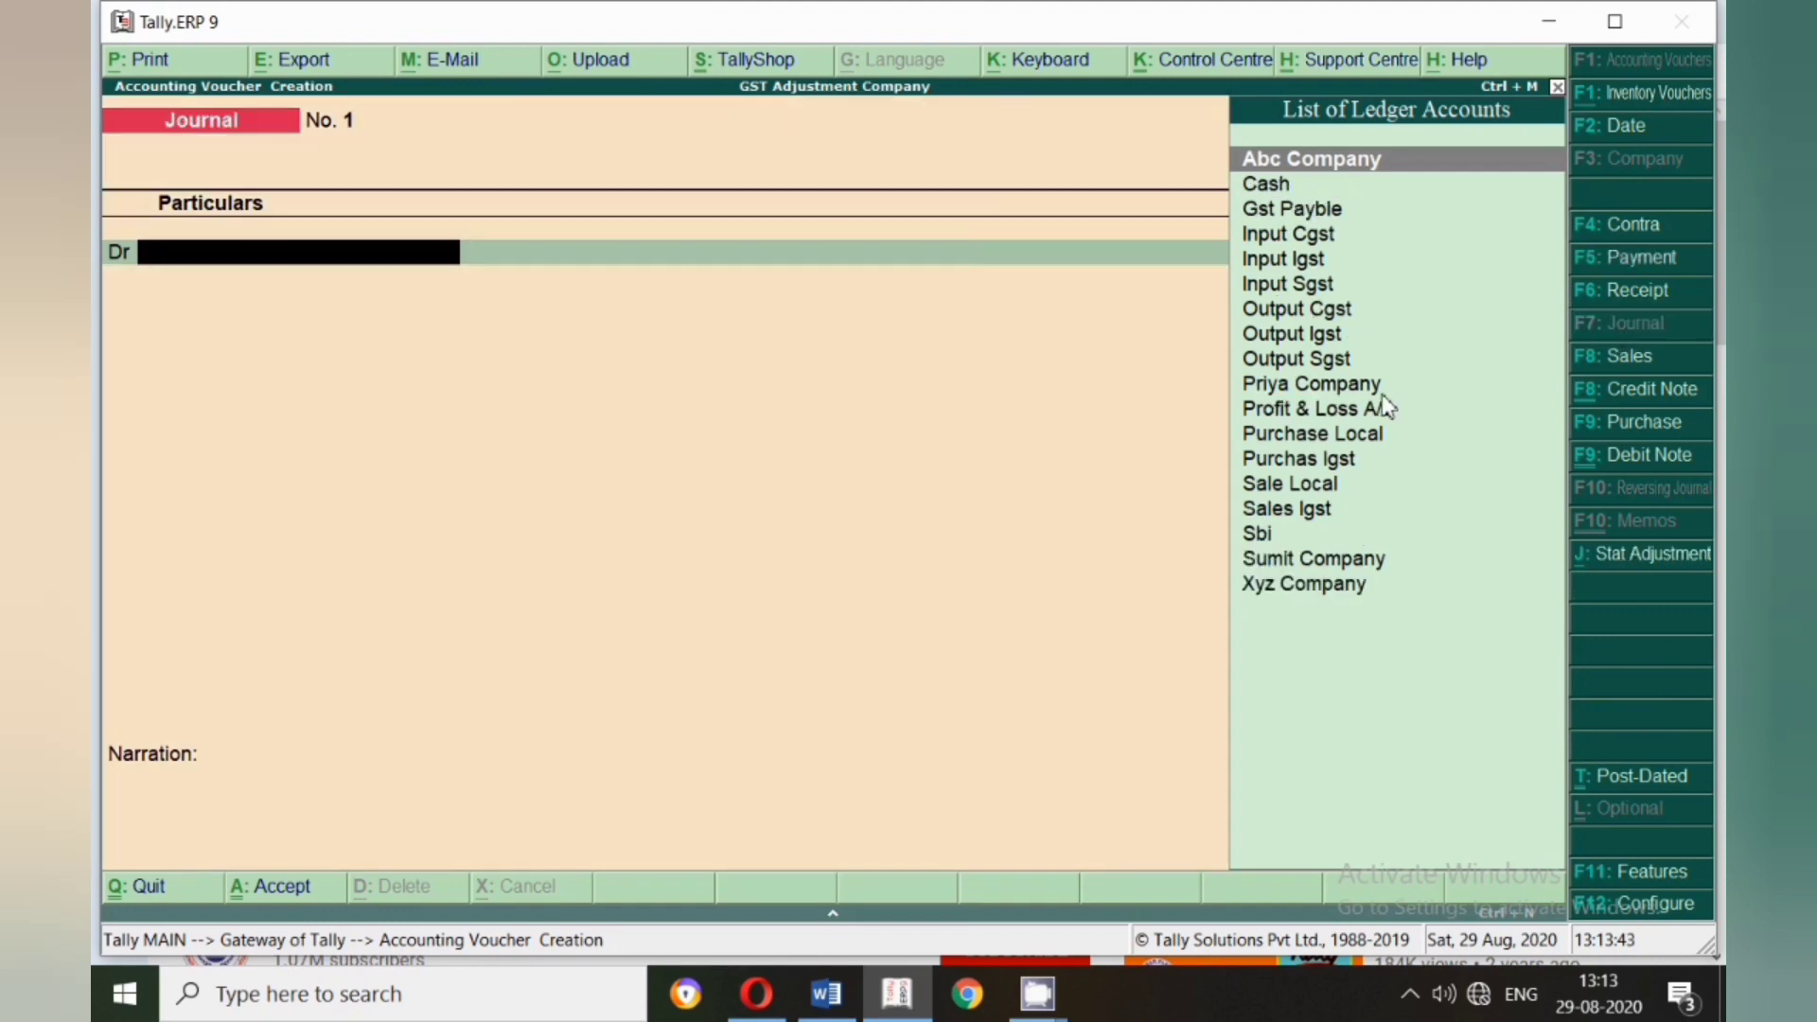
{"action": "key", "text": "F2"}
{"action": "type", "text": "1."}
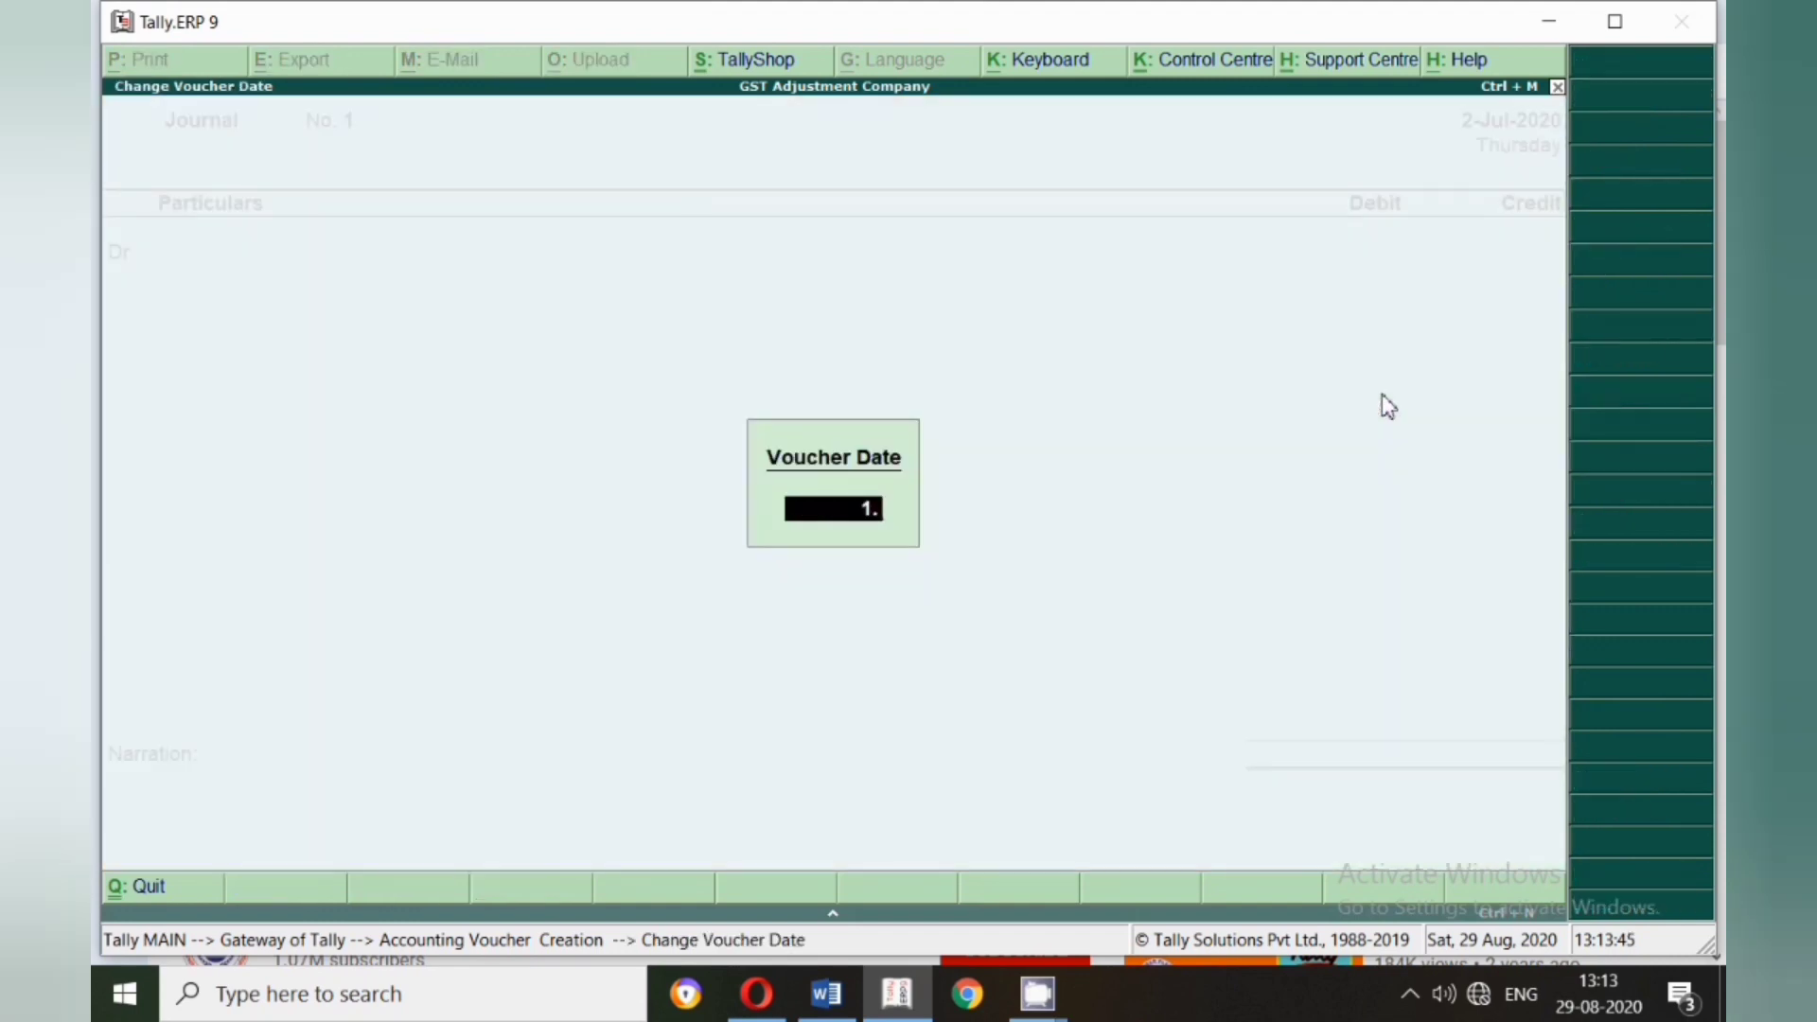
{"action": "key", "text": "Return"}
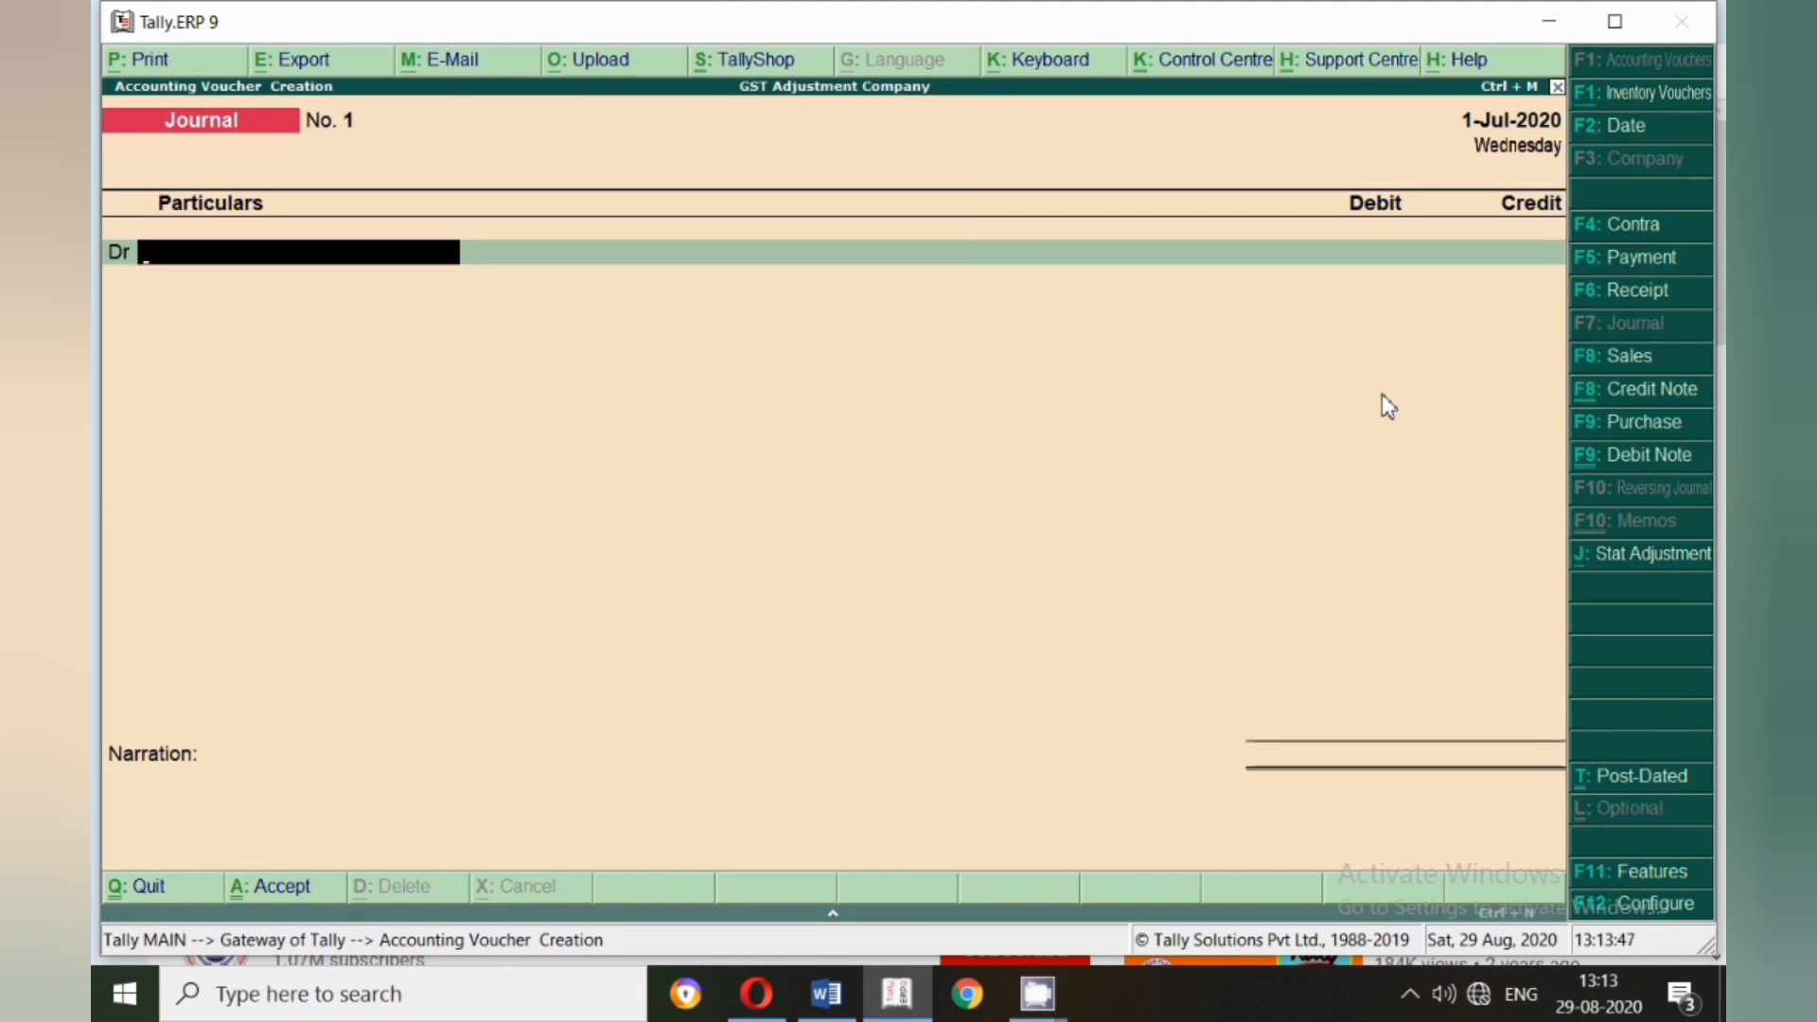
- Debit Output Igst with 6552 in the journal voucher
{"action": "type", "text": "Igs"}
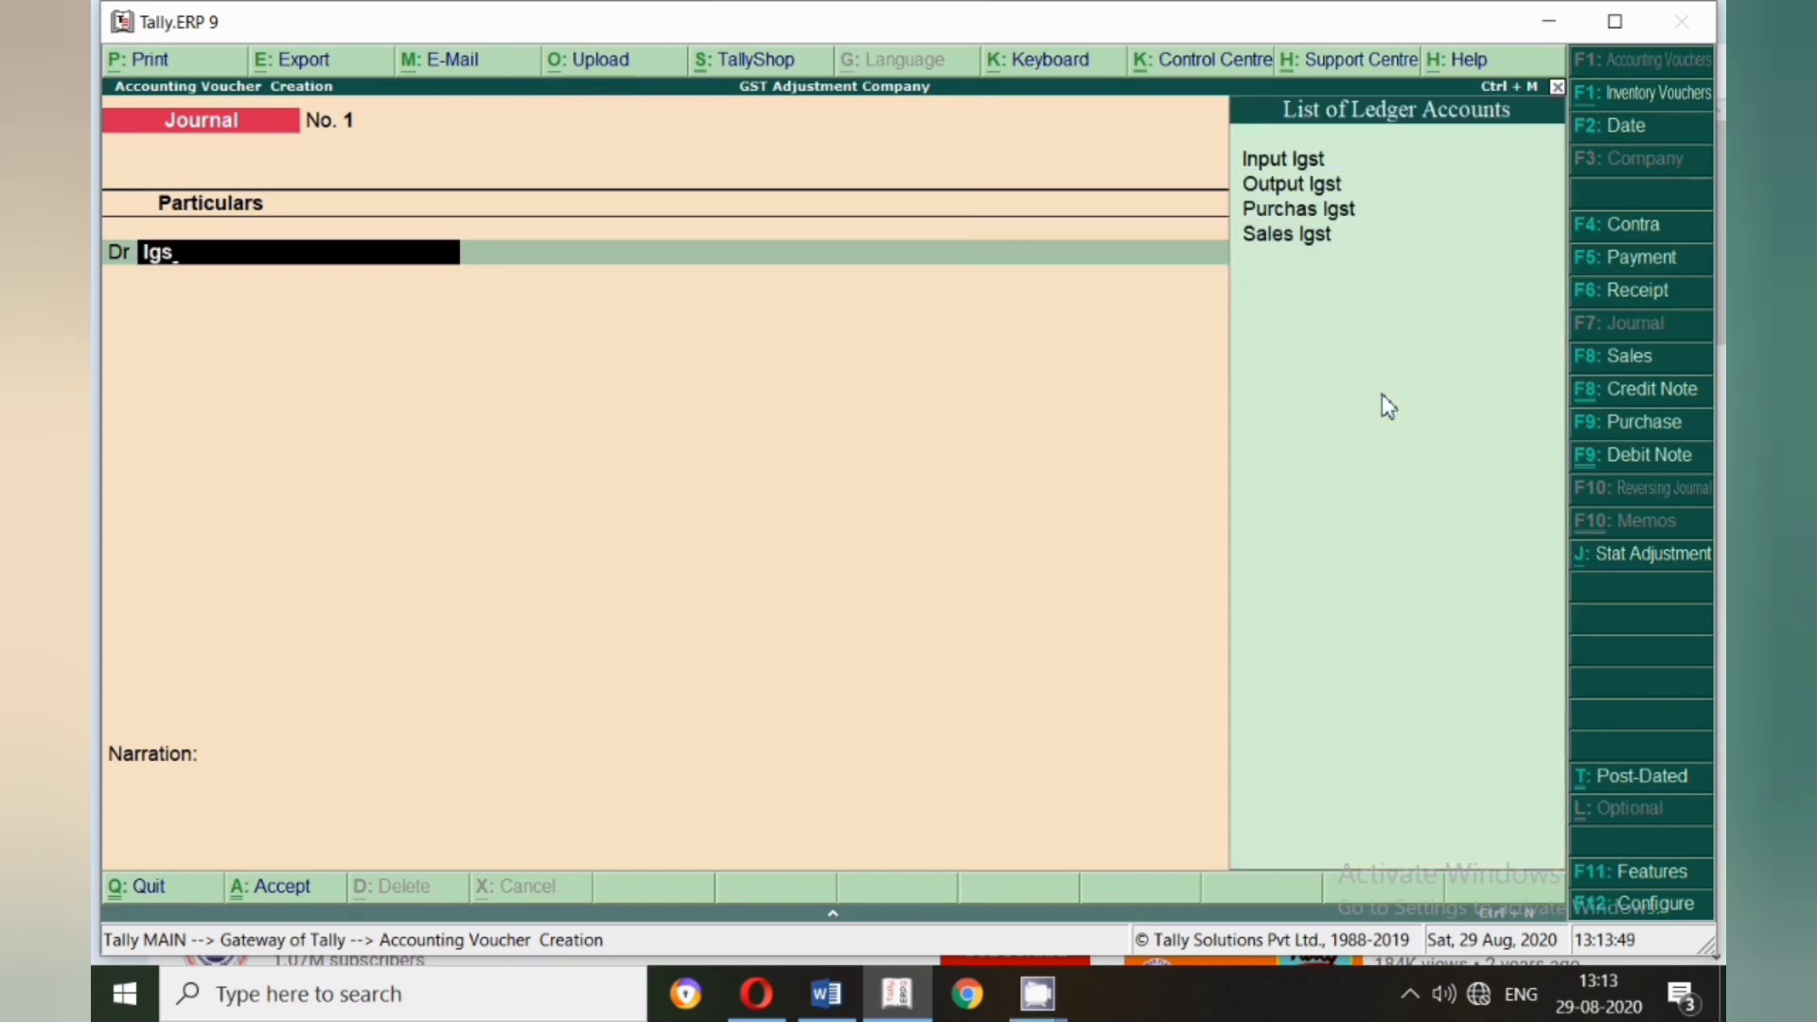
{"action": "key", "text": "Down"}
{"action": "key", "text": "Return"}
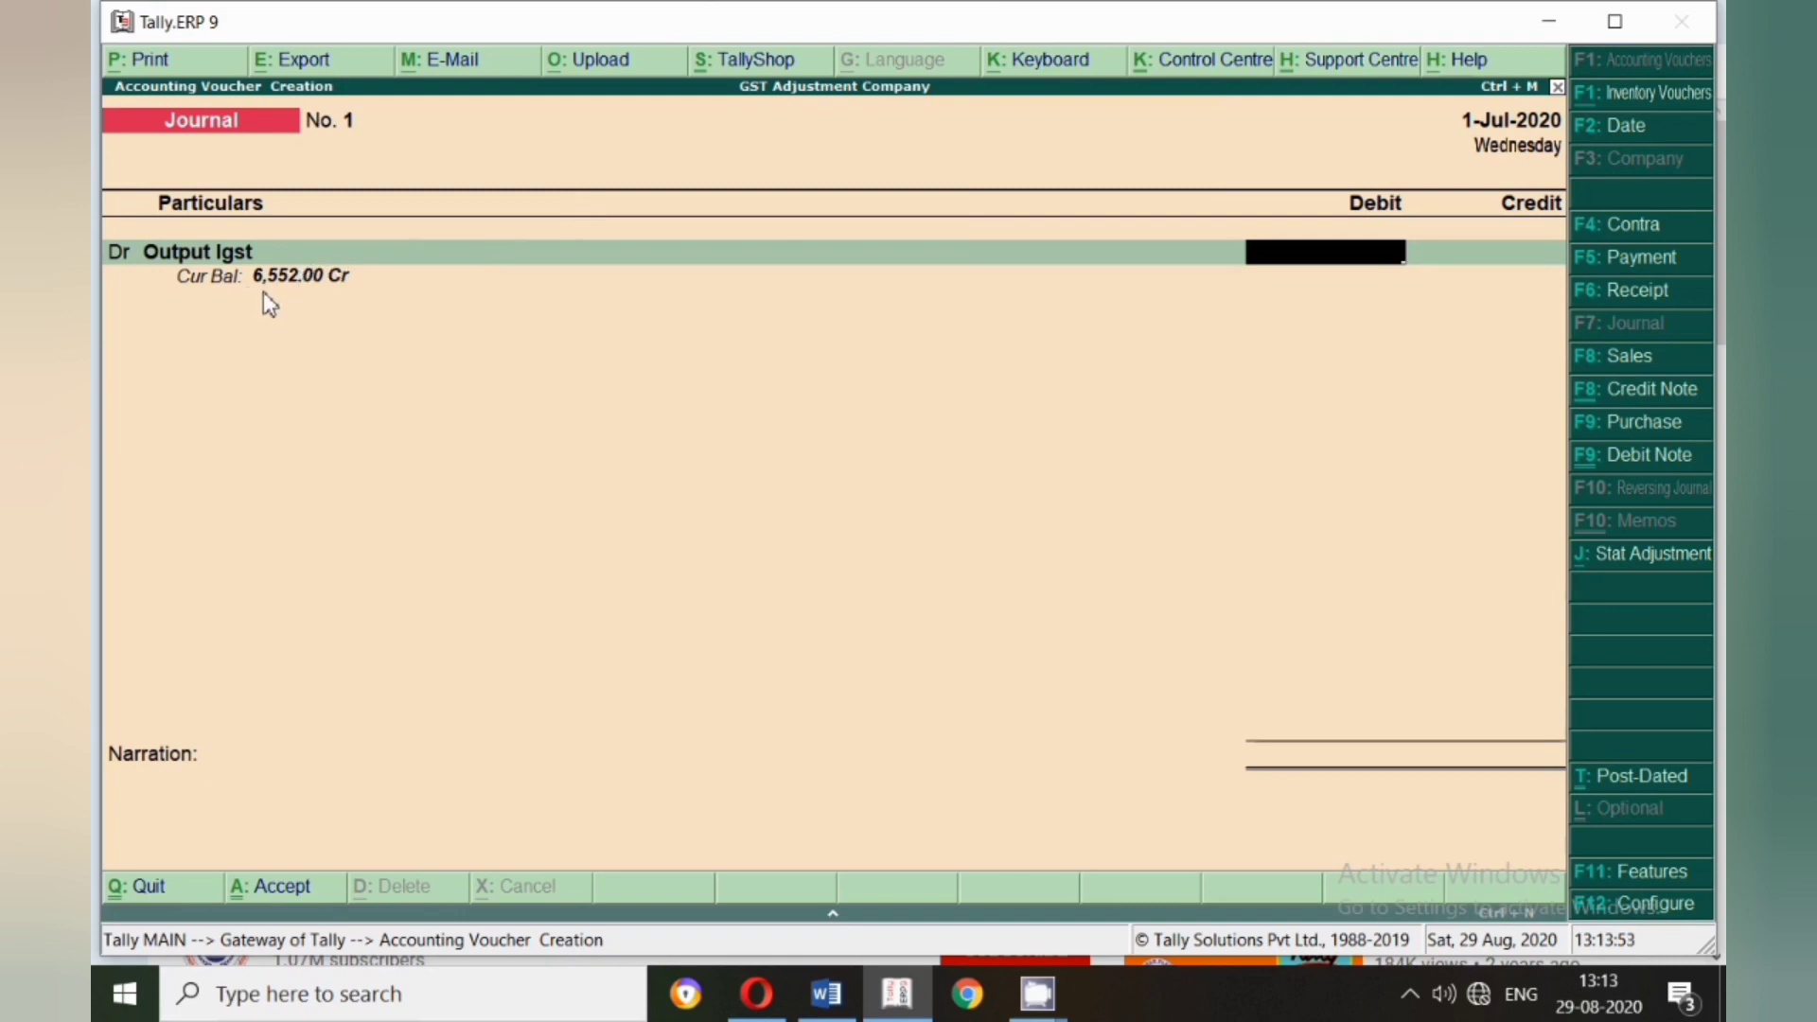
{"action": "type", "text": "6552"}
{"action": "key", "text": "Return"}
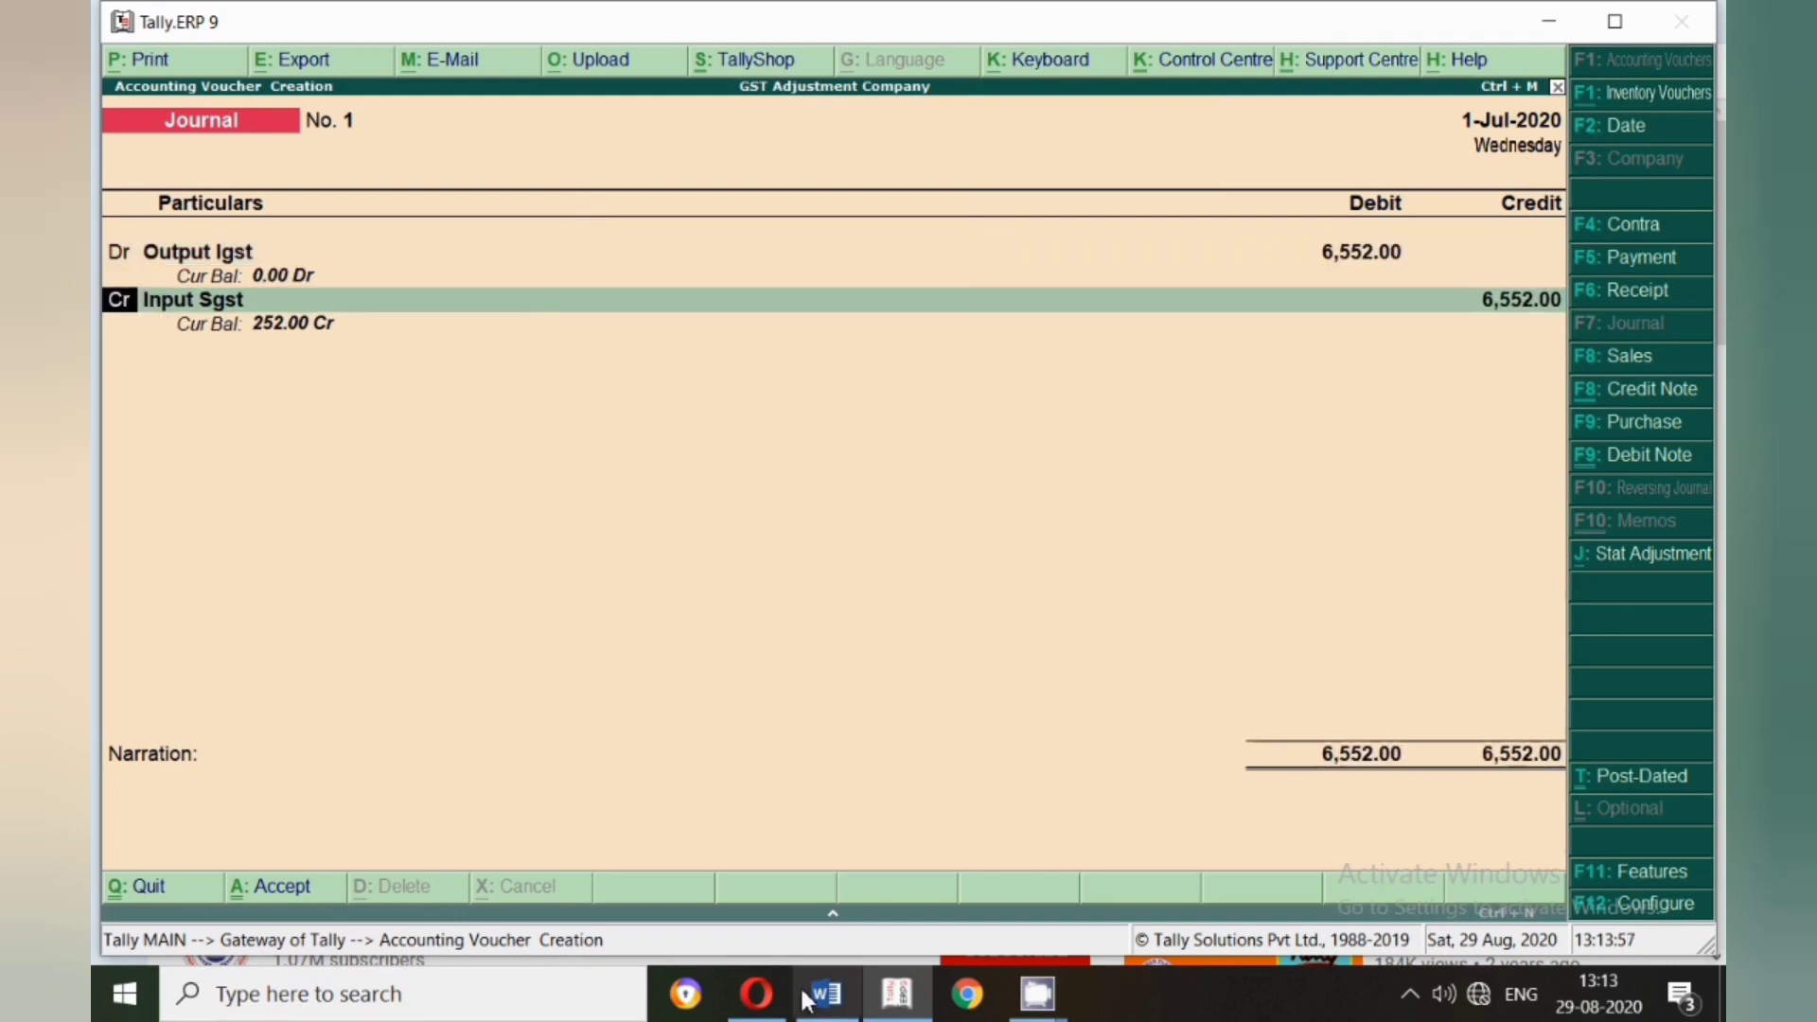
- Check the tax balances in the Word document and debit Output Cgst with 5508 in the Tally journal voucher
{"action": "mouse_move", "coordinate": [826, 994]}
{"action": "left_click", "coordinate": [823, 852]}
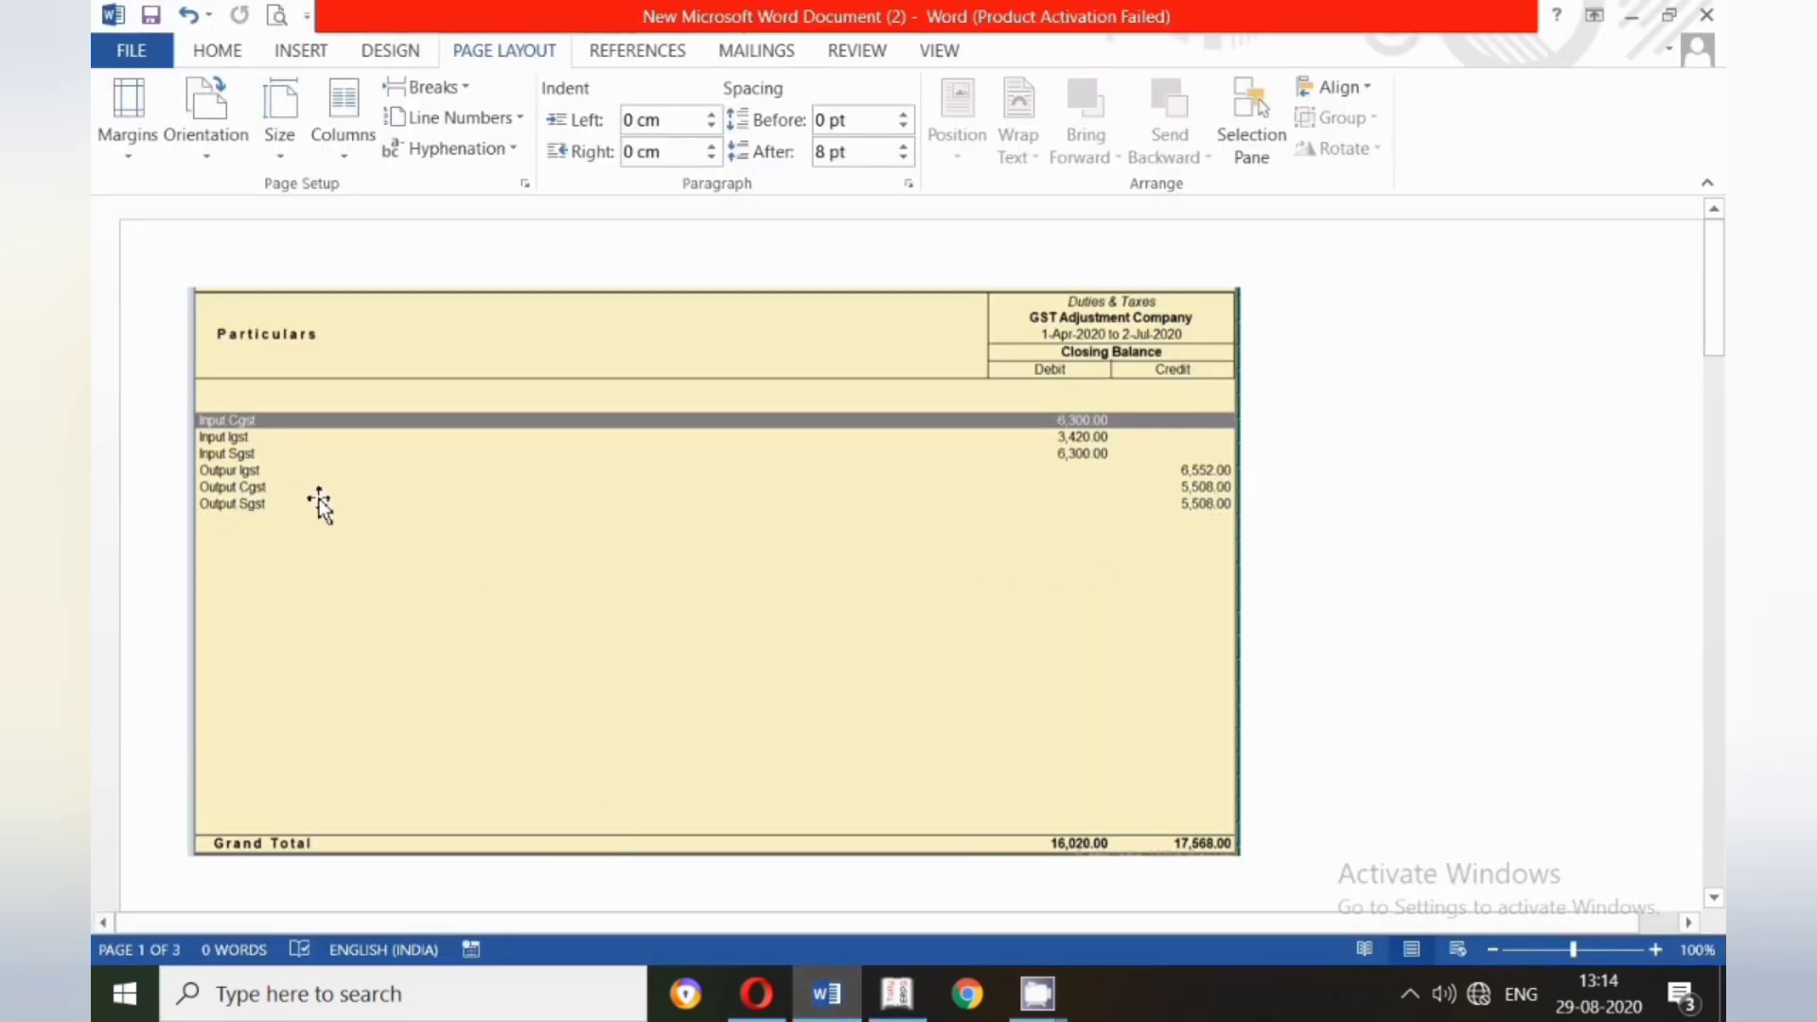
{"action": "key", "text": "alt+Tab"}
{"action": "key", "text": "d"}
{"action": "key", "text": "Return"}
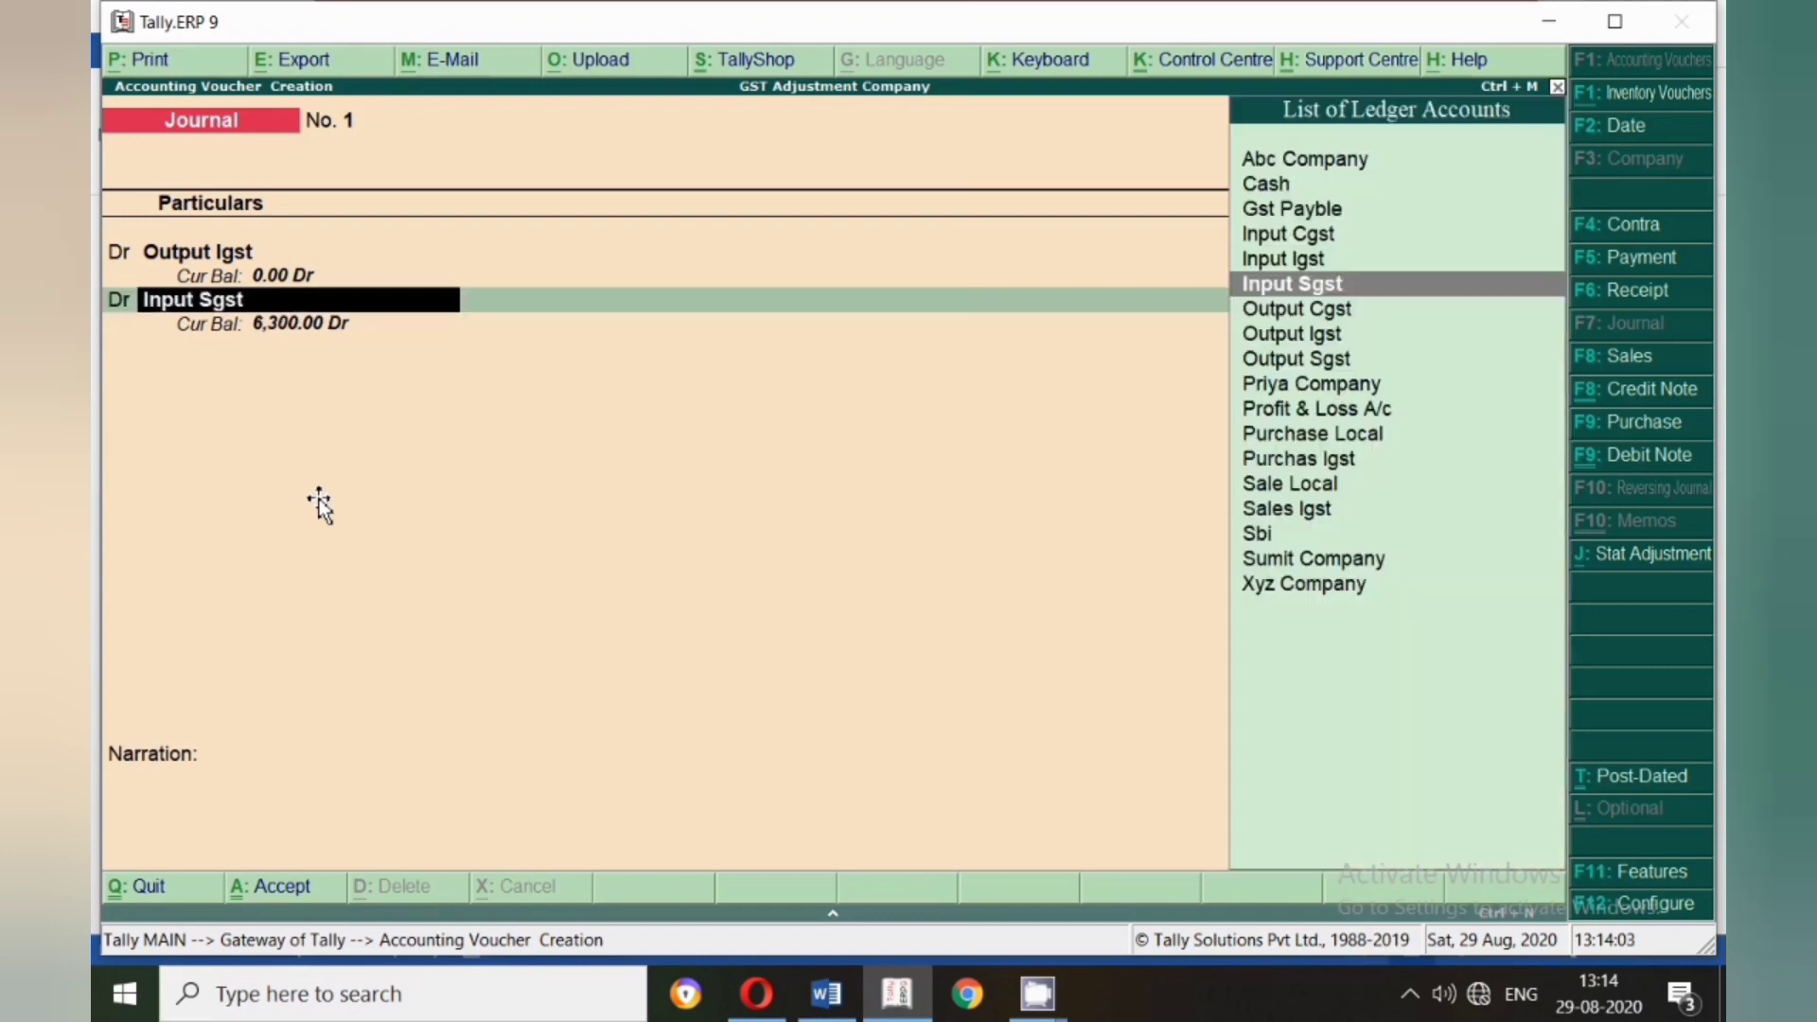
{"action": "type", "text": "Cgs"}
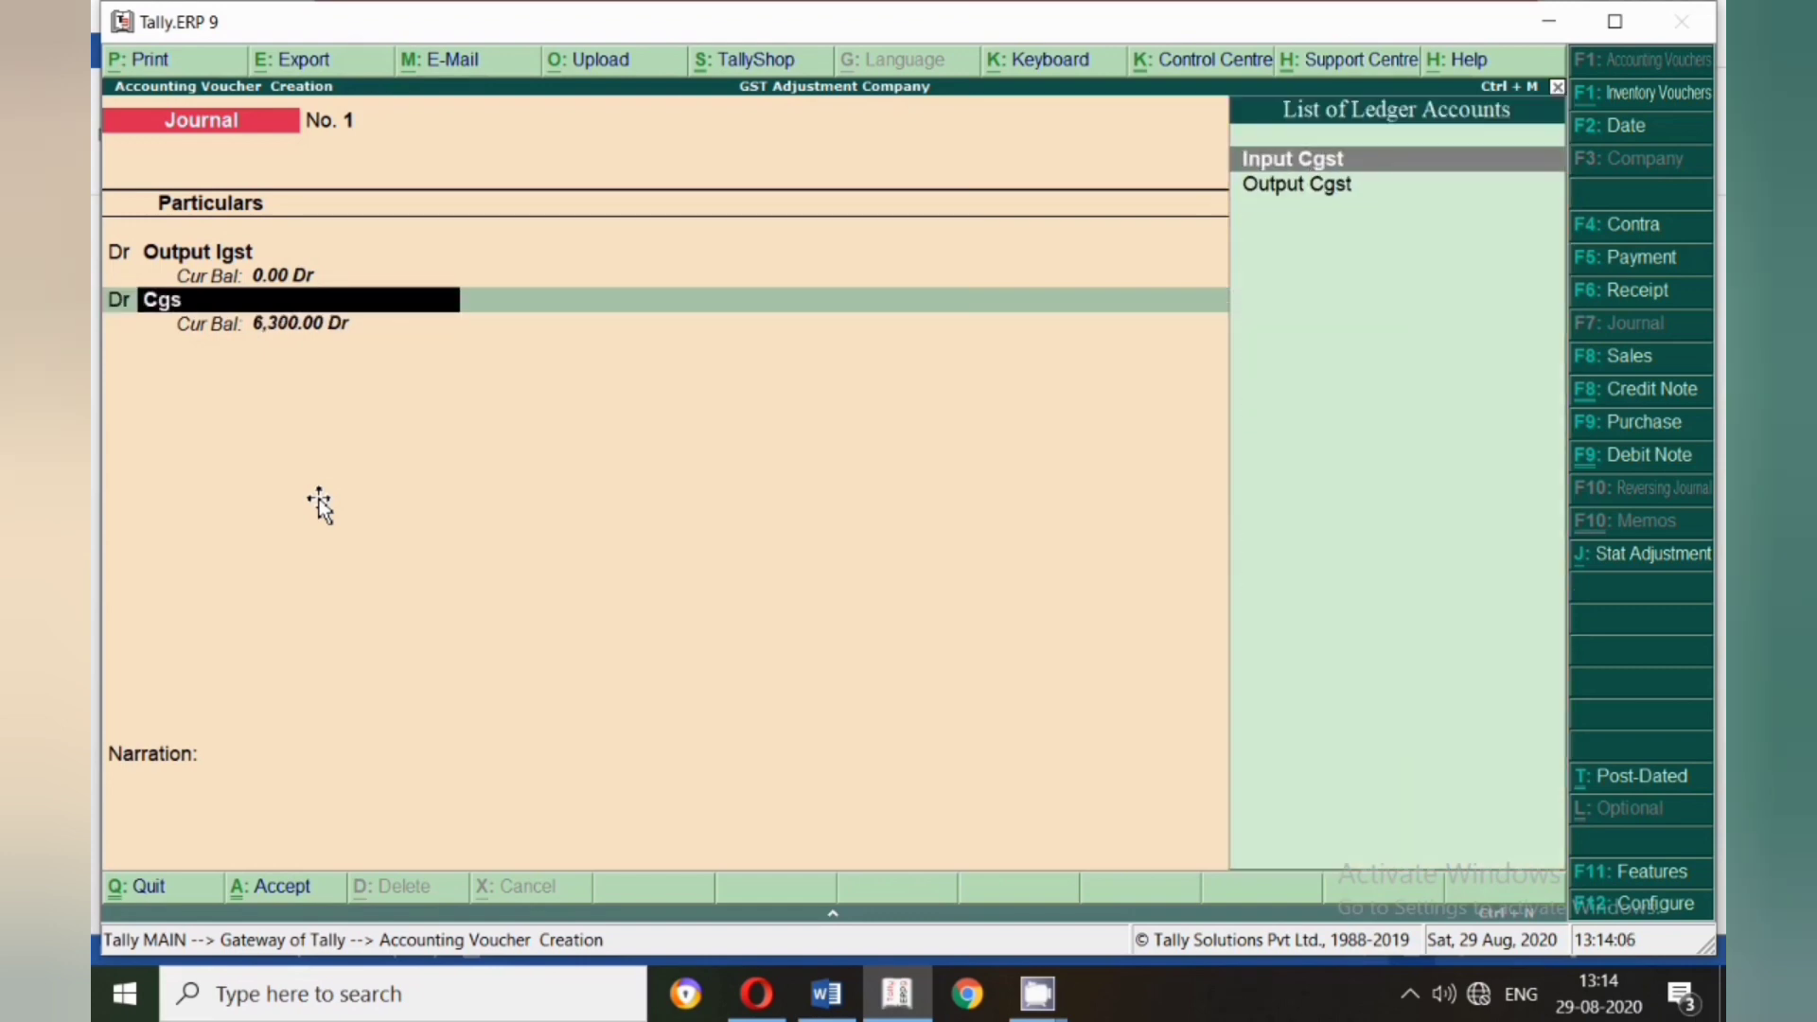
{"action": "key", "text": "Down"}
{"action": "key", "text": "Return"}
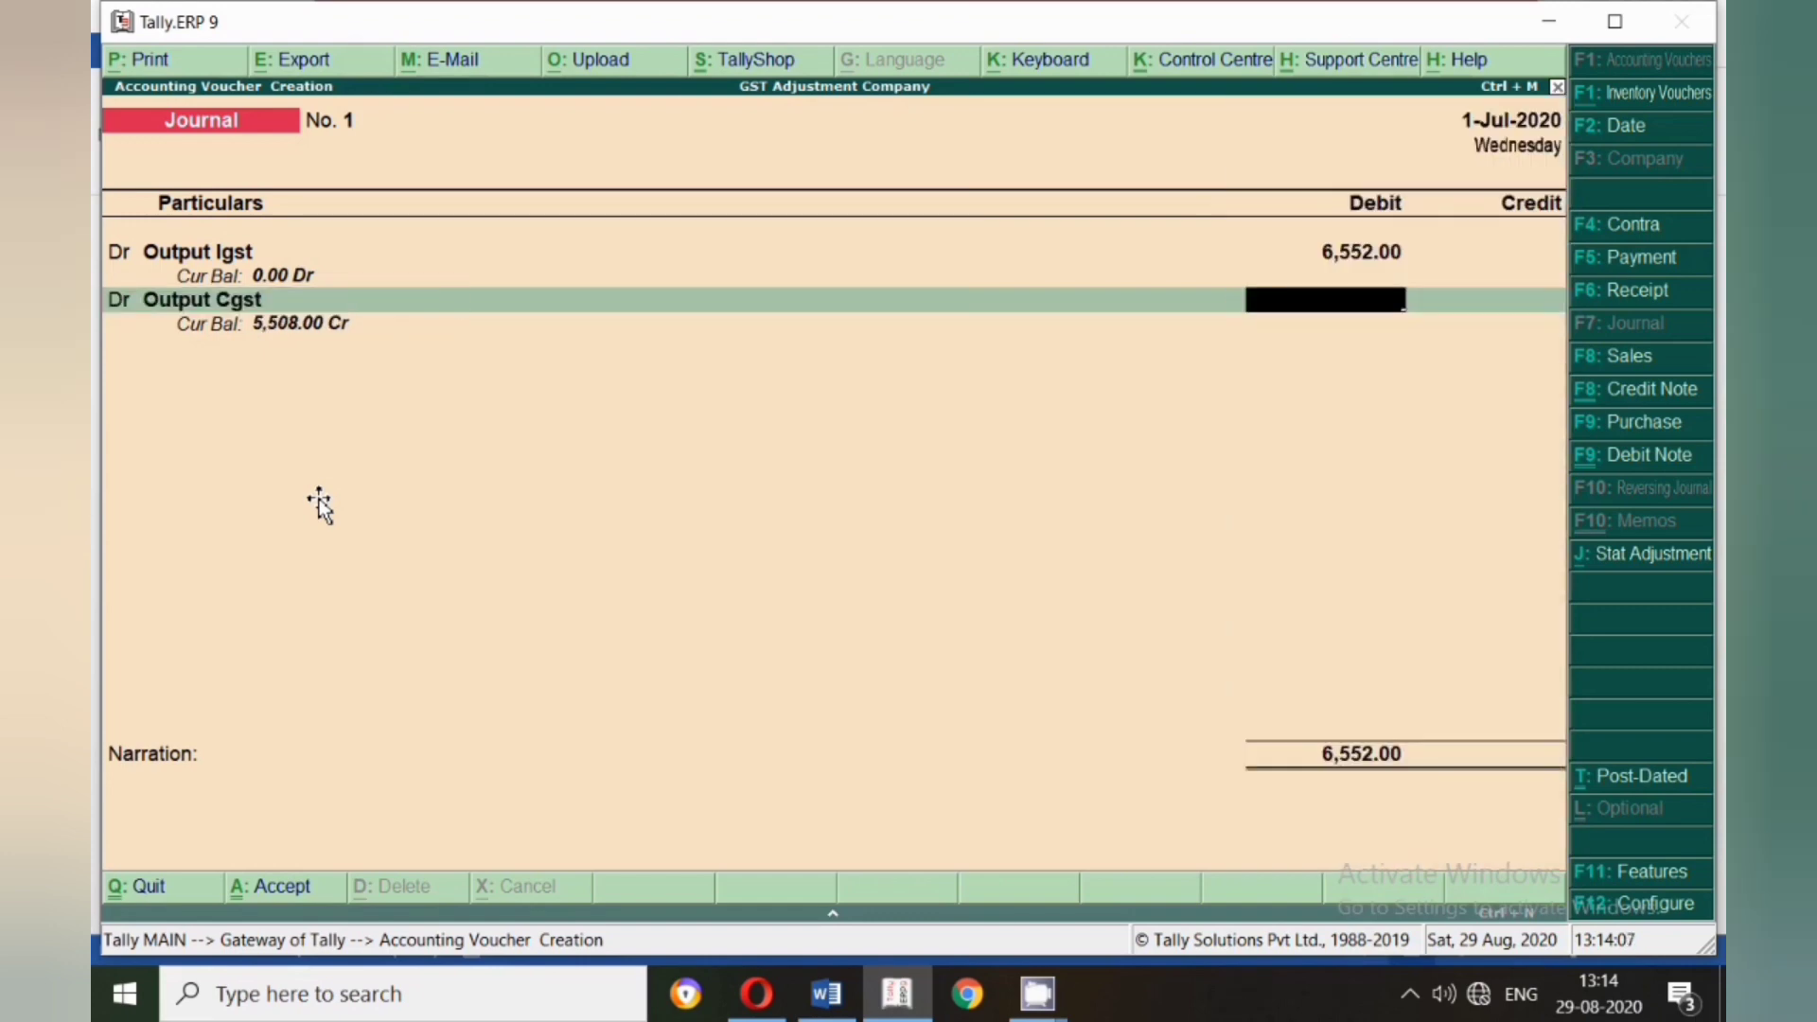
{"action": "type", "text": "5508"}
{"action": "key", "text": "Return"}
- Debit Output Sgst with 5508 as the third line of the journal voucher
{"action": "key", "text": "d"}
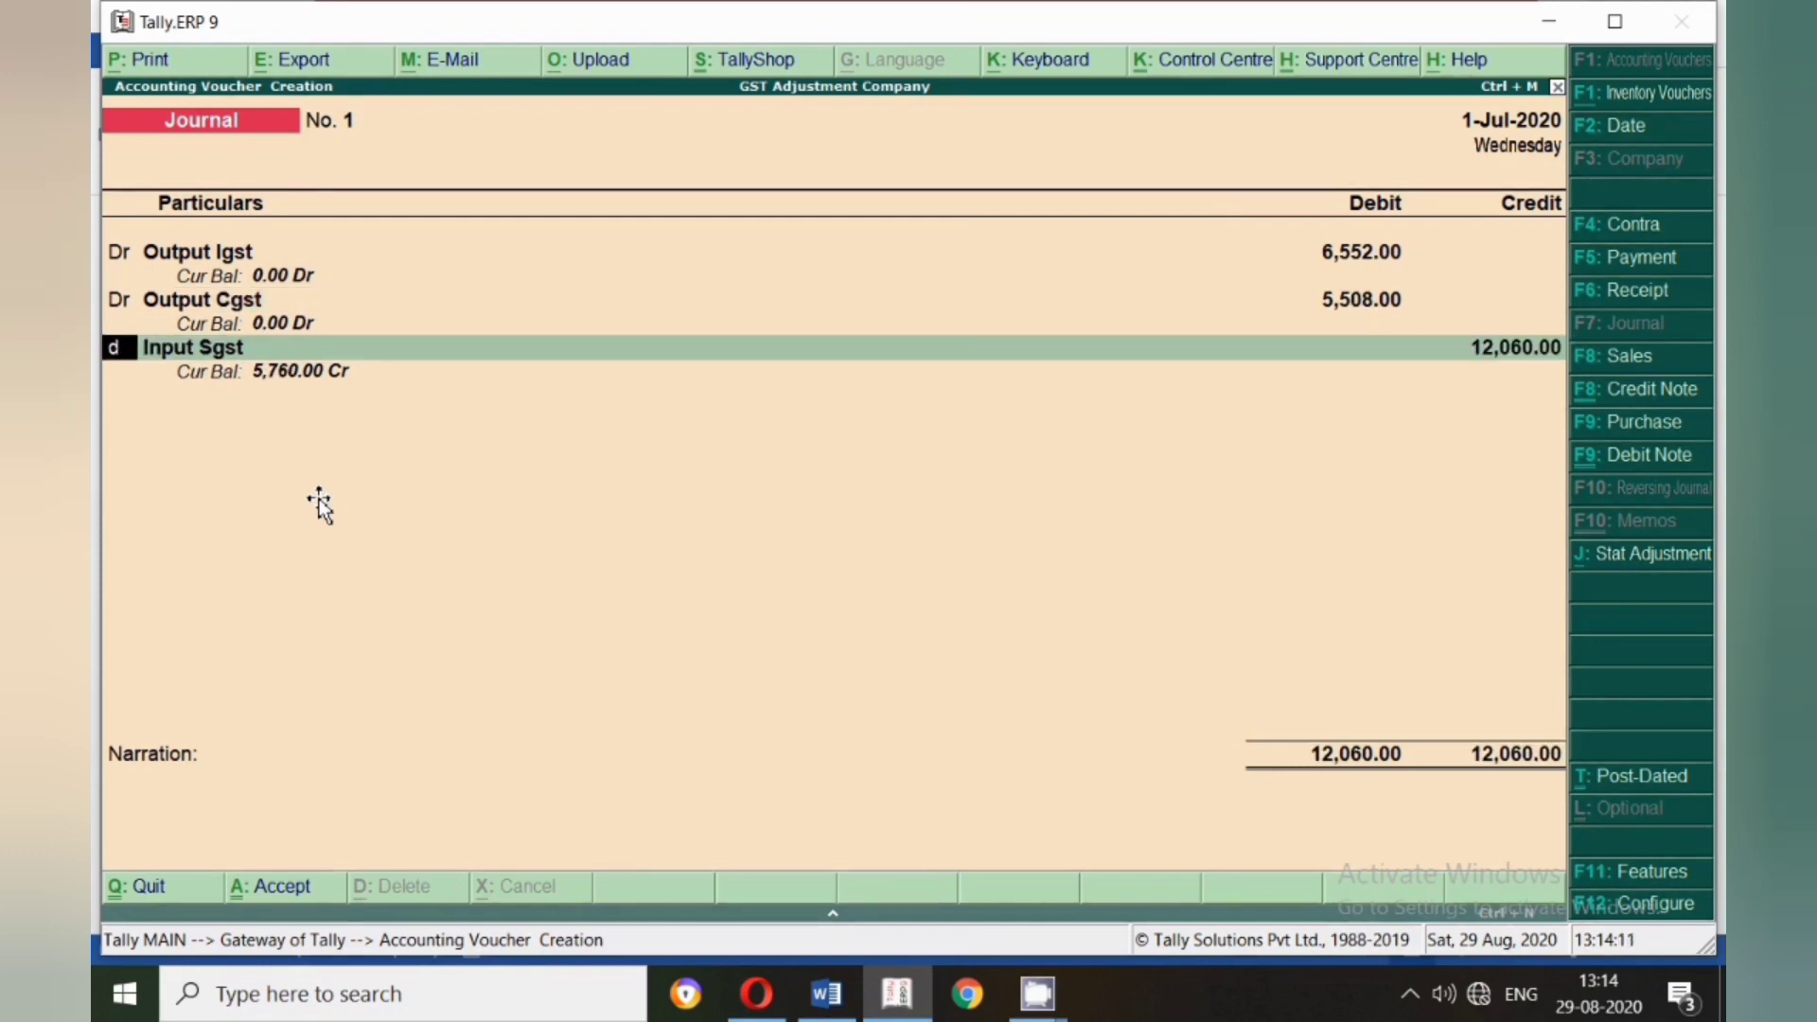
{"action": "key", "text": "Return"}
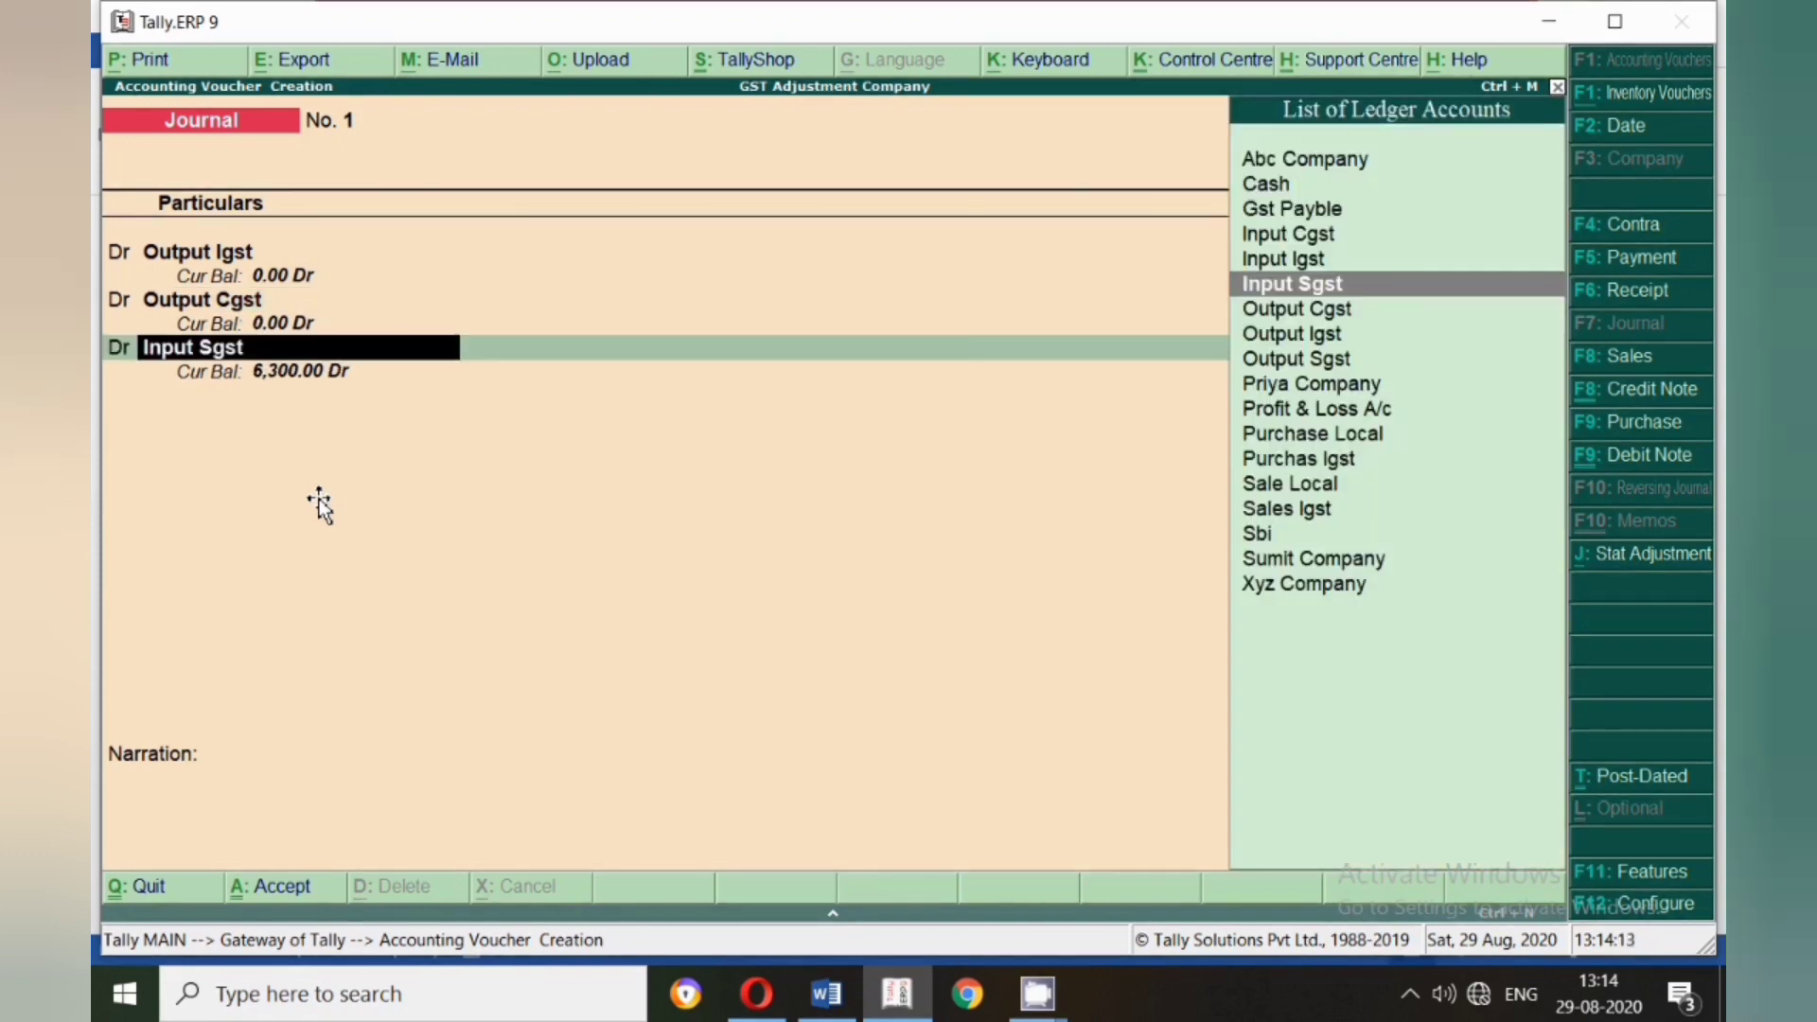
{"action": "type", "text": "Ou"}
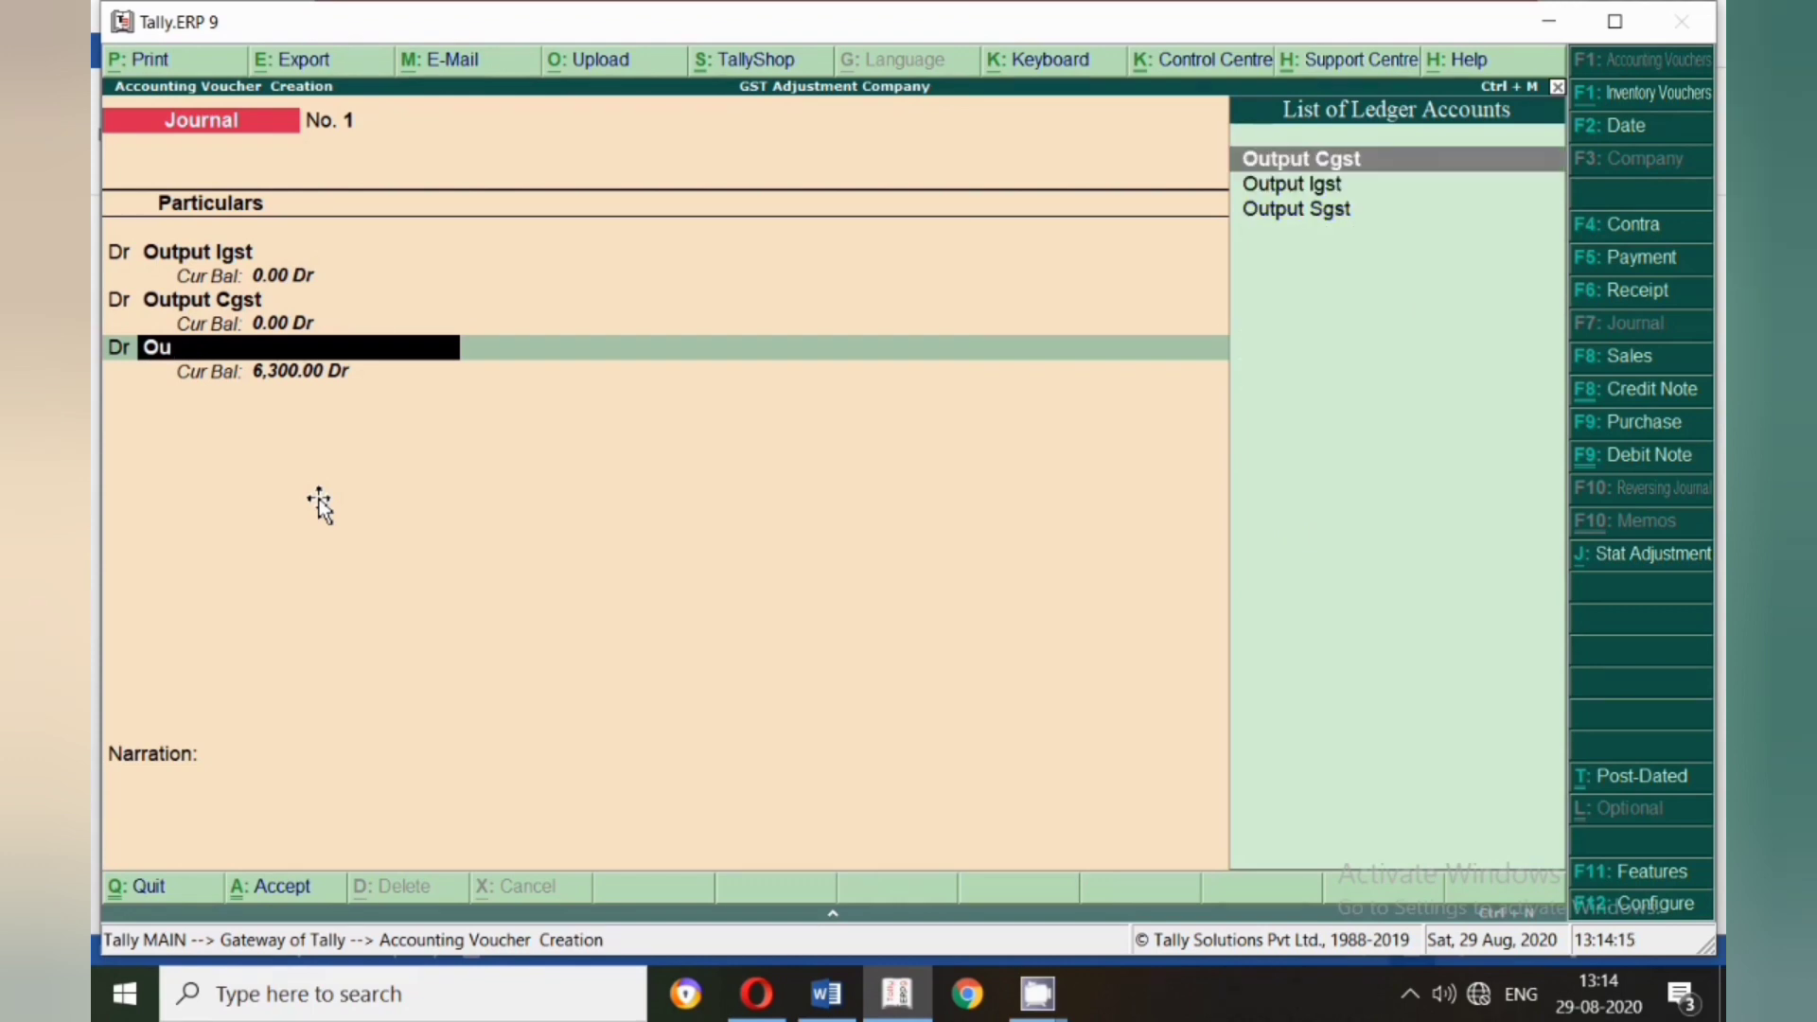
{"action": "key", "text": "Down"}
{"action": "key", "text": "Down"}
{"action": "key", "text": "Return"}
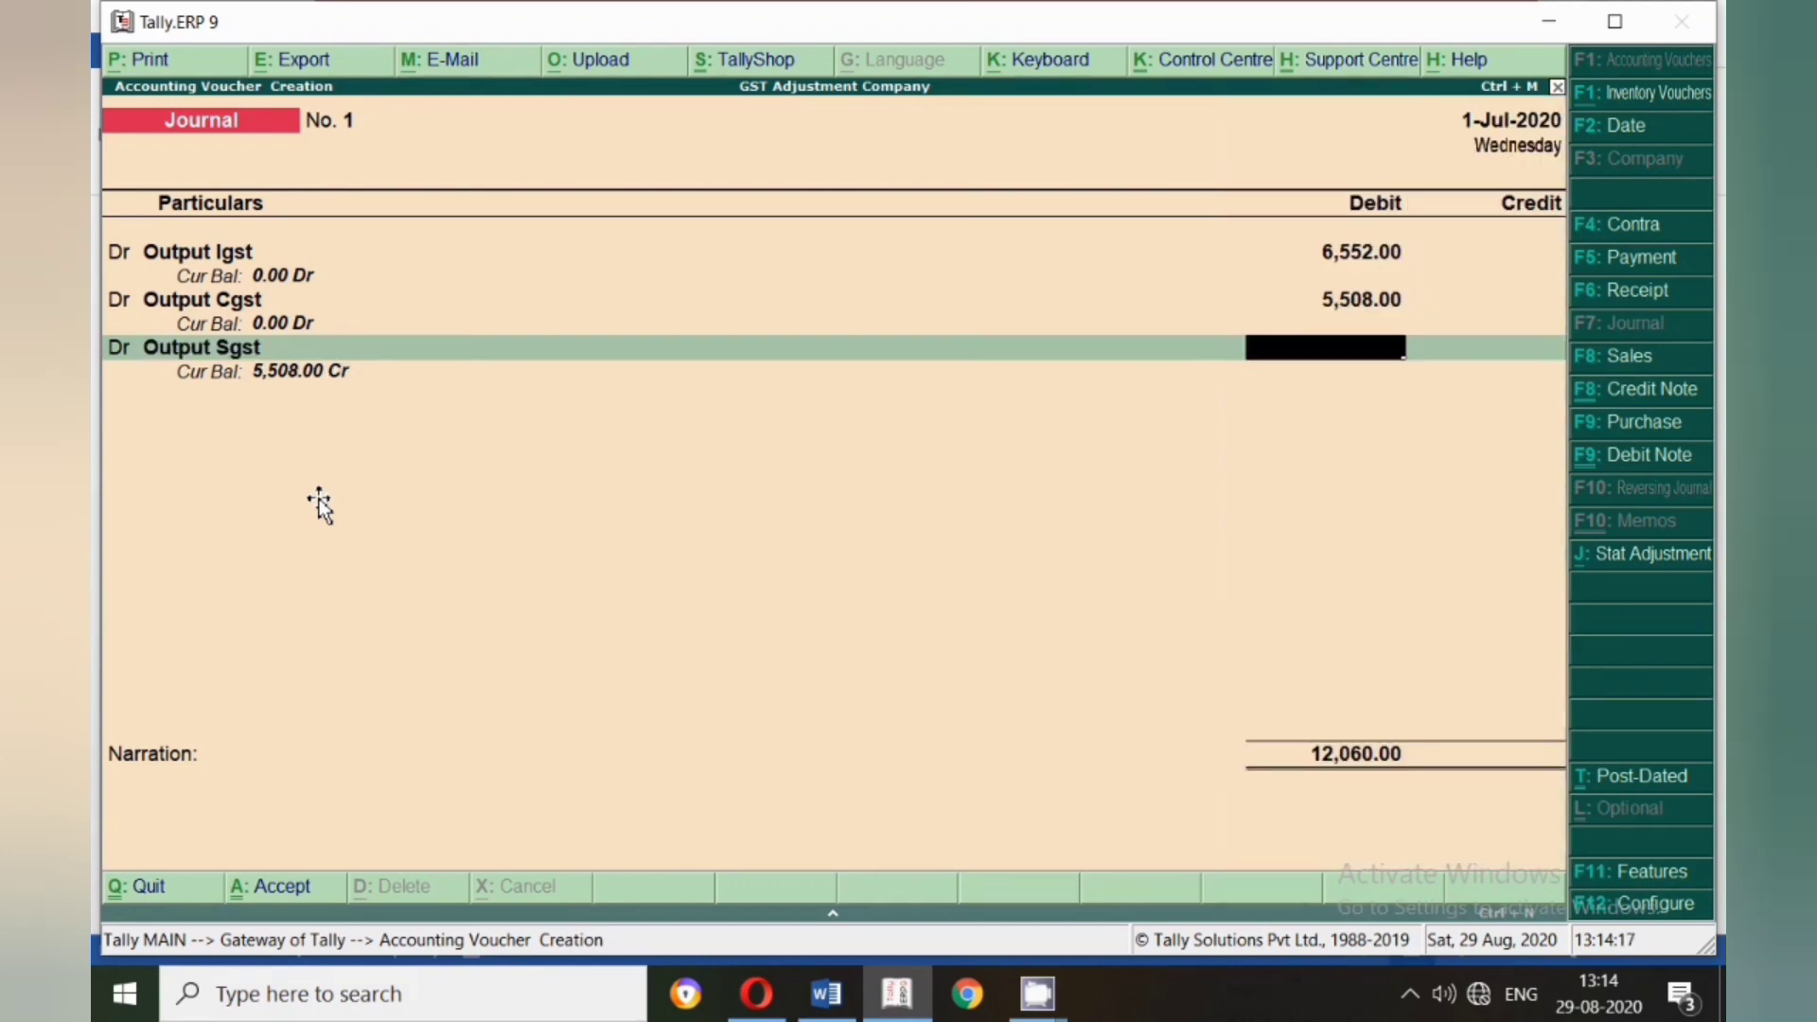
{"action": "type", "text": "5508"}
{"action": "key", "text": "Return"}
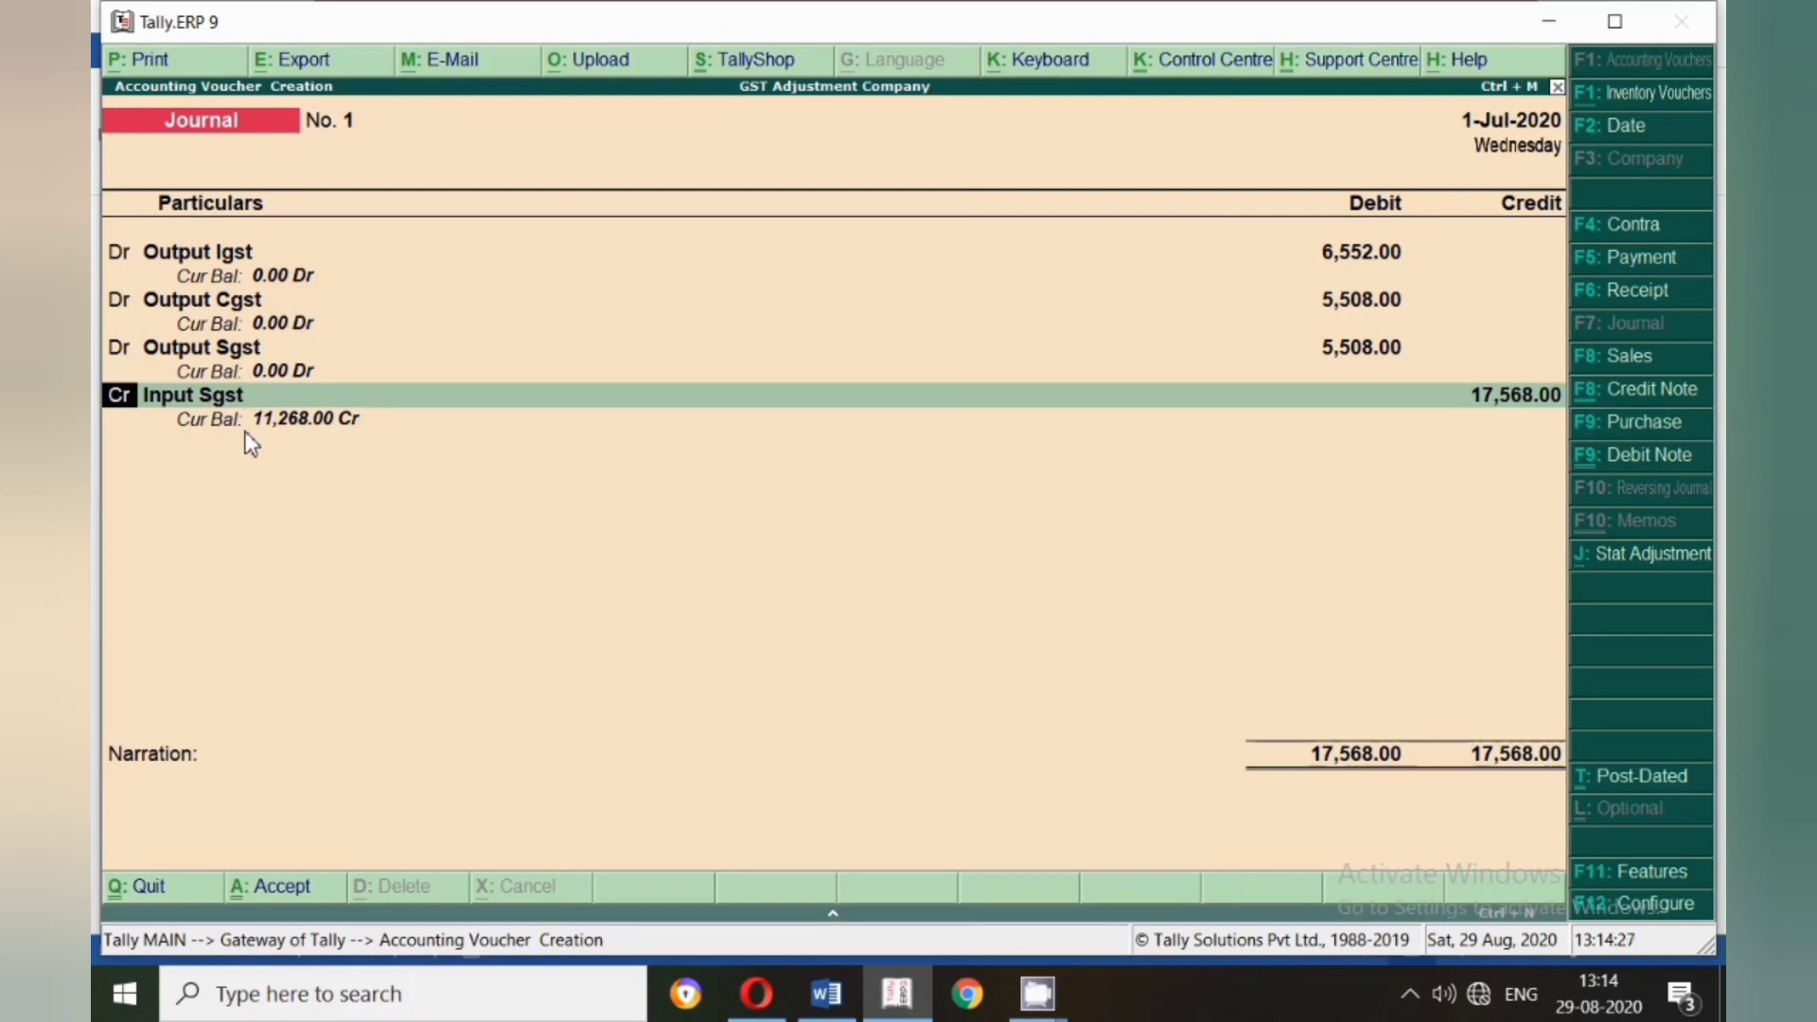
- Check the input tax balances in the Word document and credit Input Igst with 3420 in the Tally journal voucher
{"action": "key", "text": "Return"}
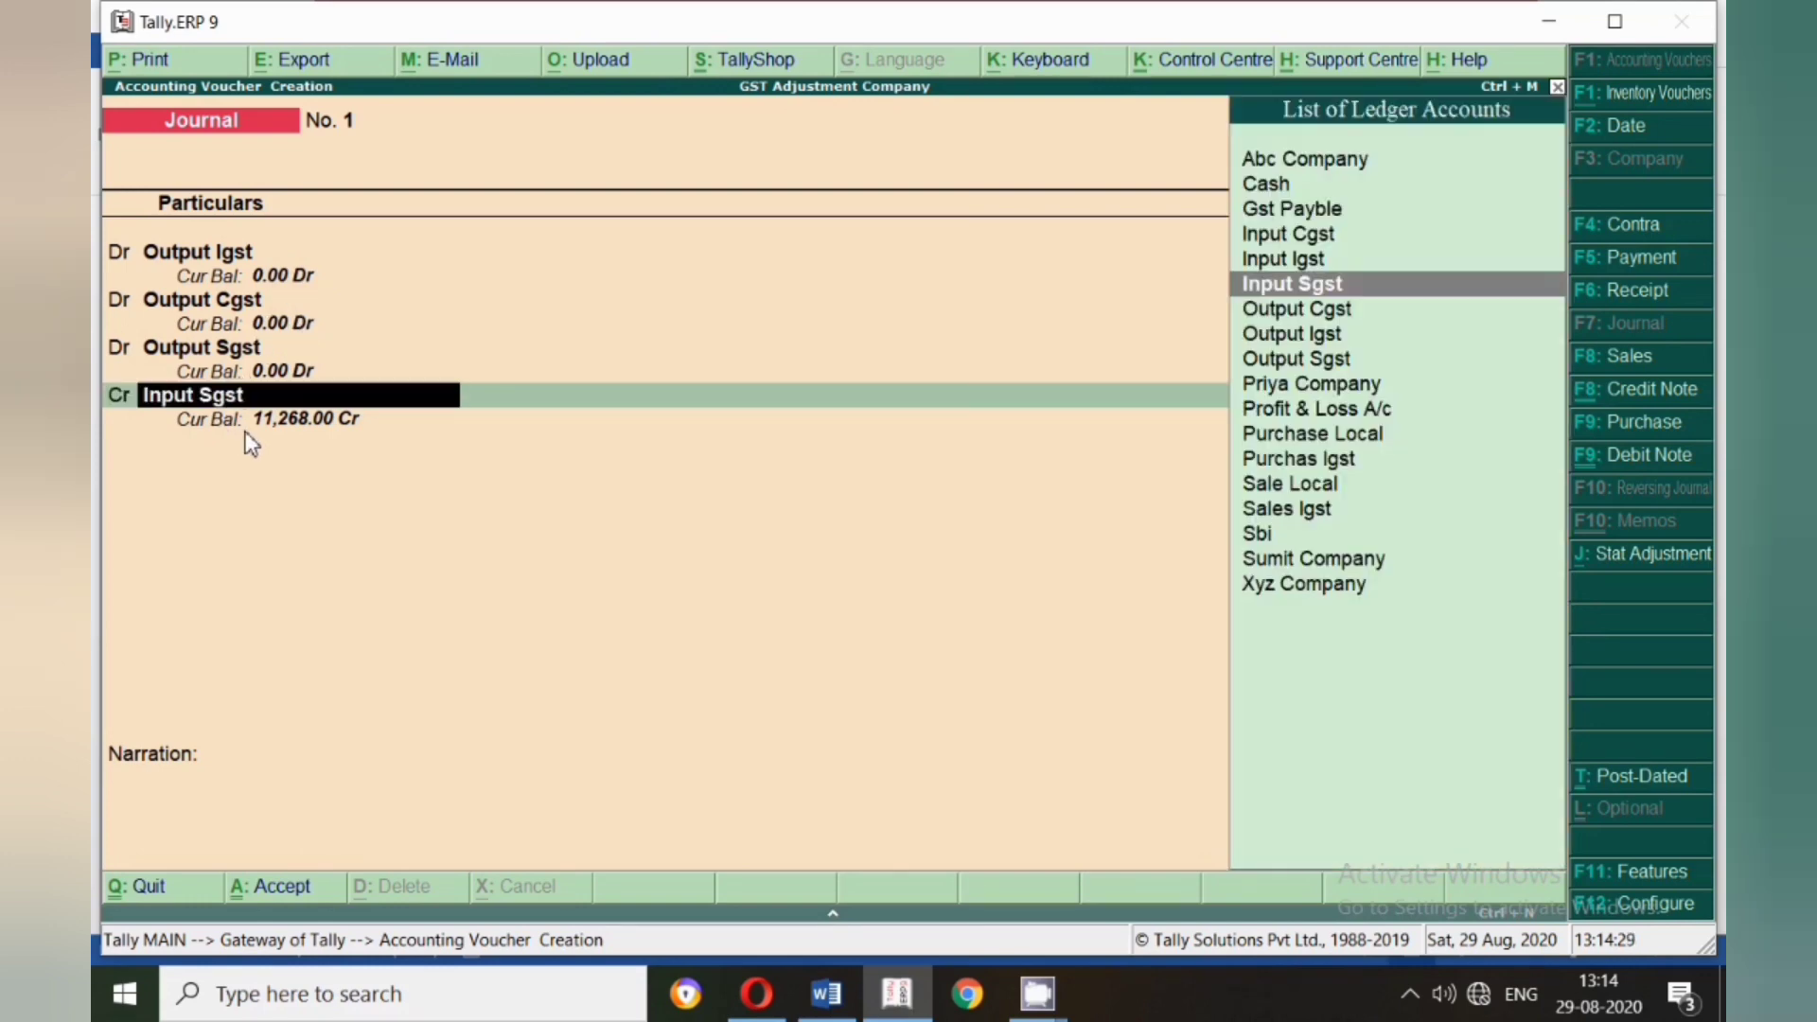
{"action": "type", "text": "Igs"}
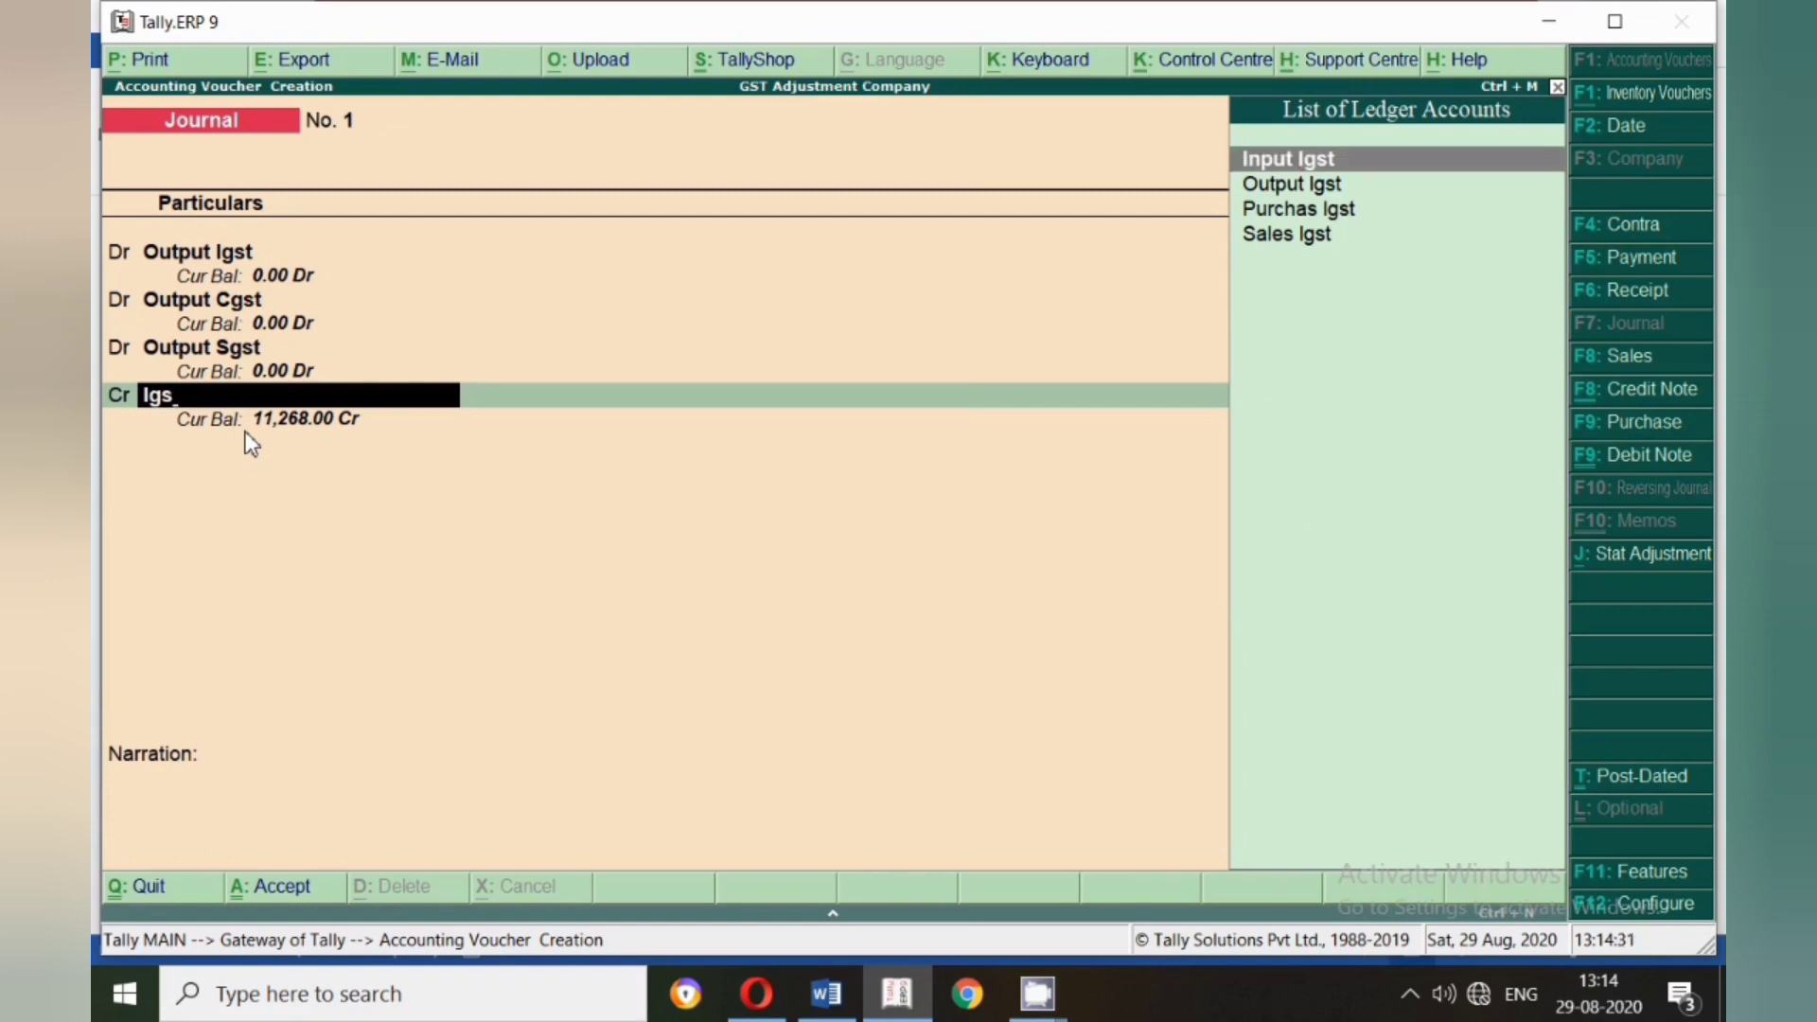
{"action": "key", "text": "Return"}
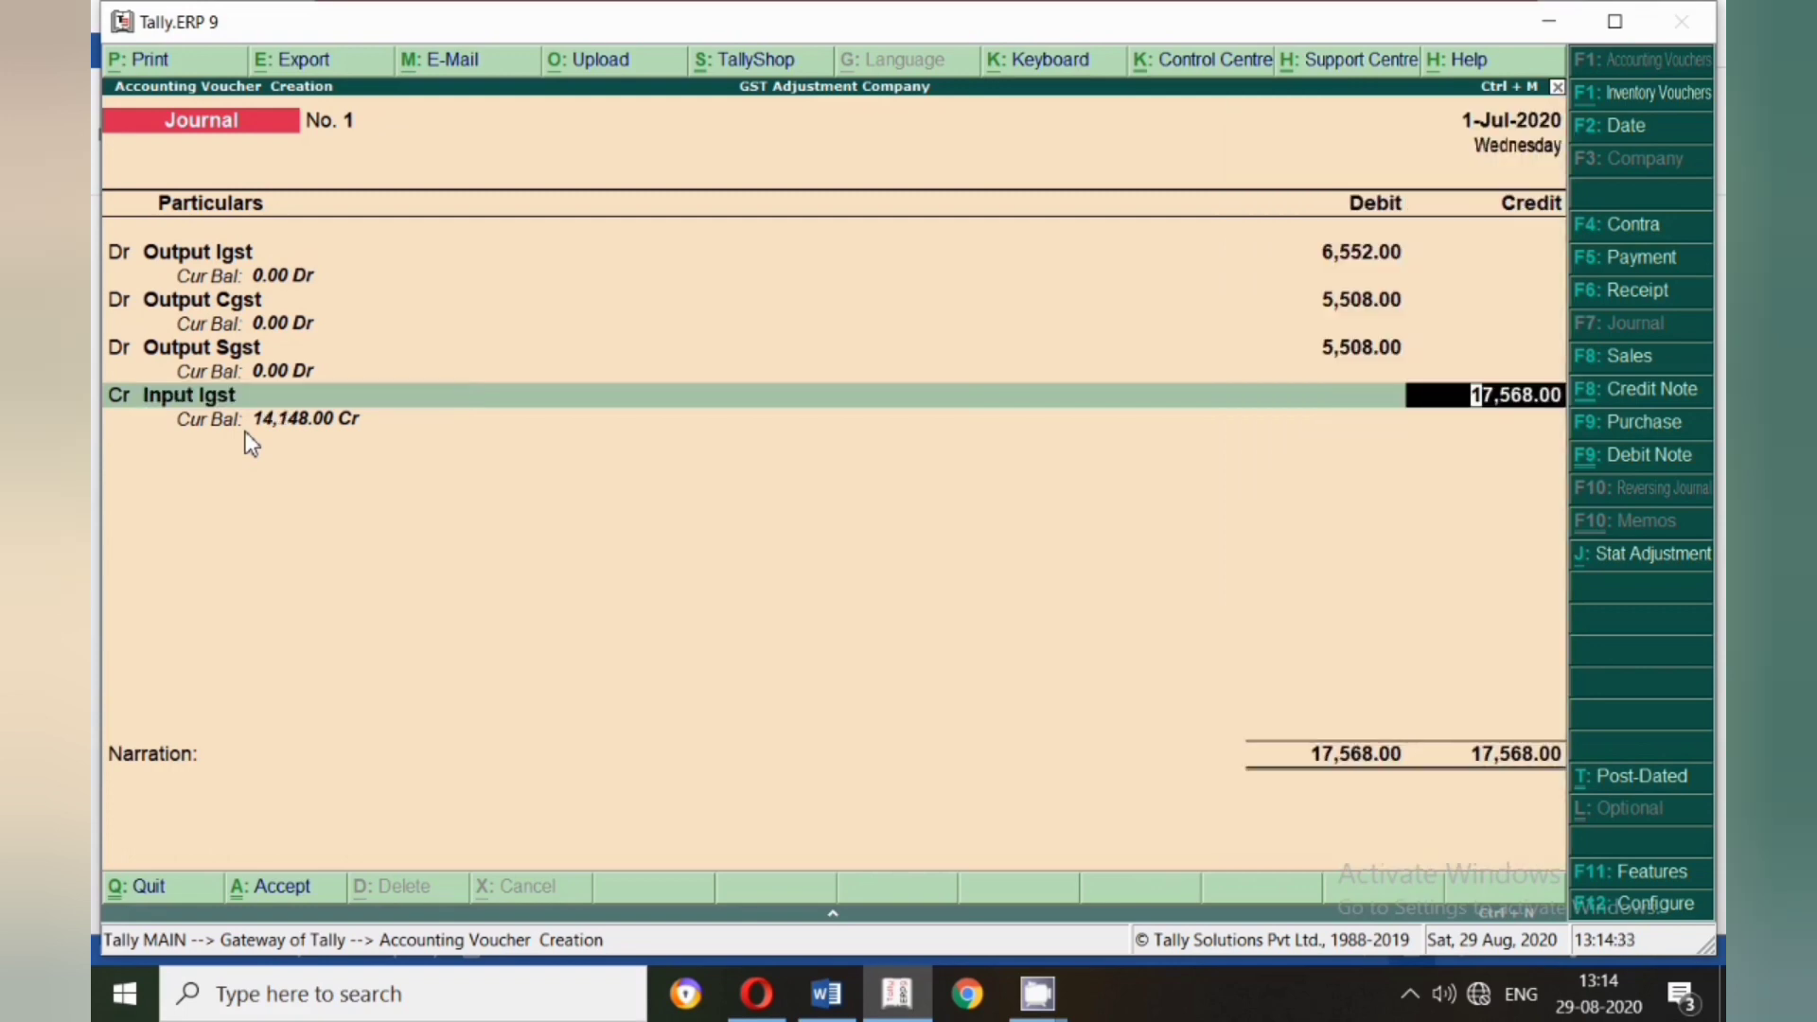
{"action": "left_click", "coordinate": [826, 994]}
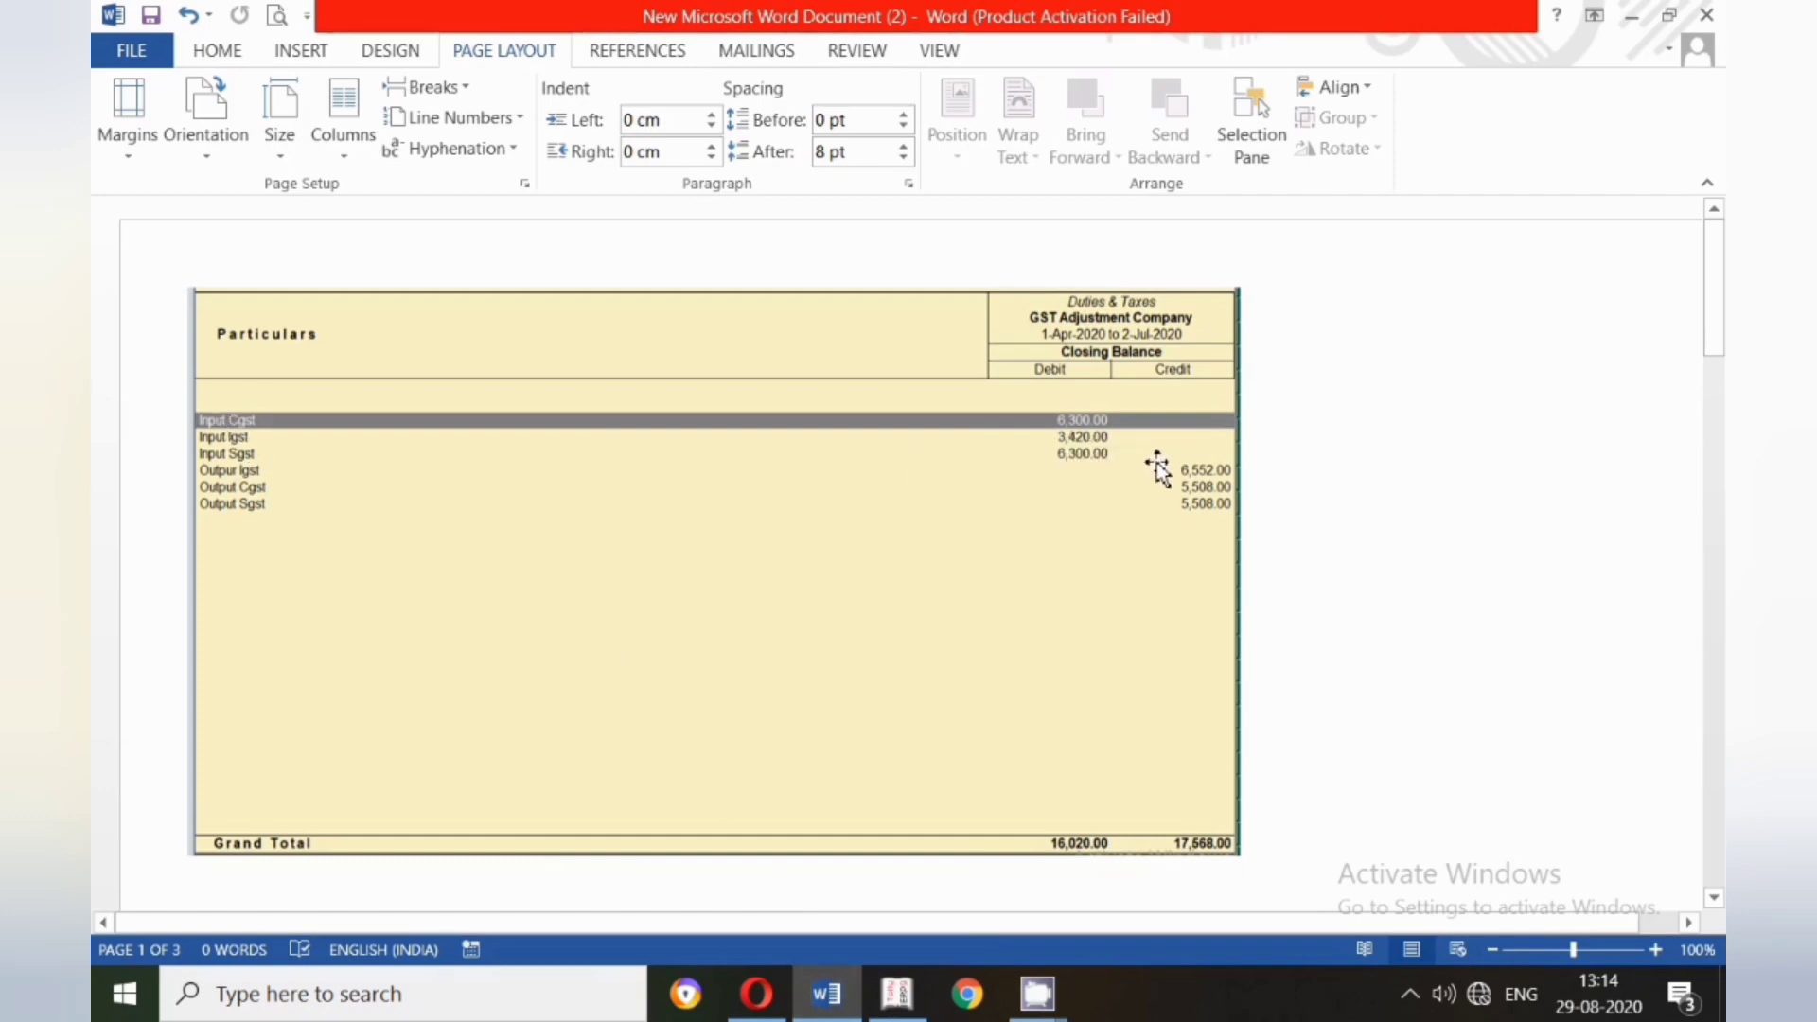
{"action": "key", "text": "alt+Tab"}
{"action": "type", "text": "3420"}
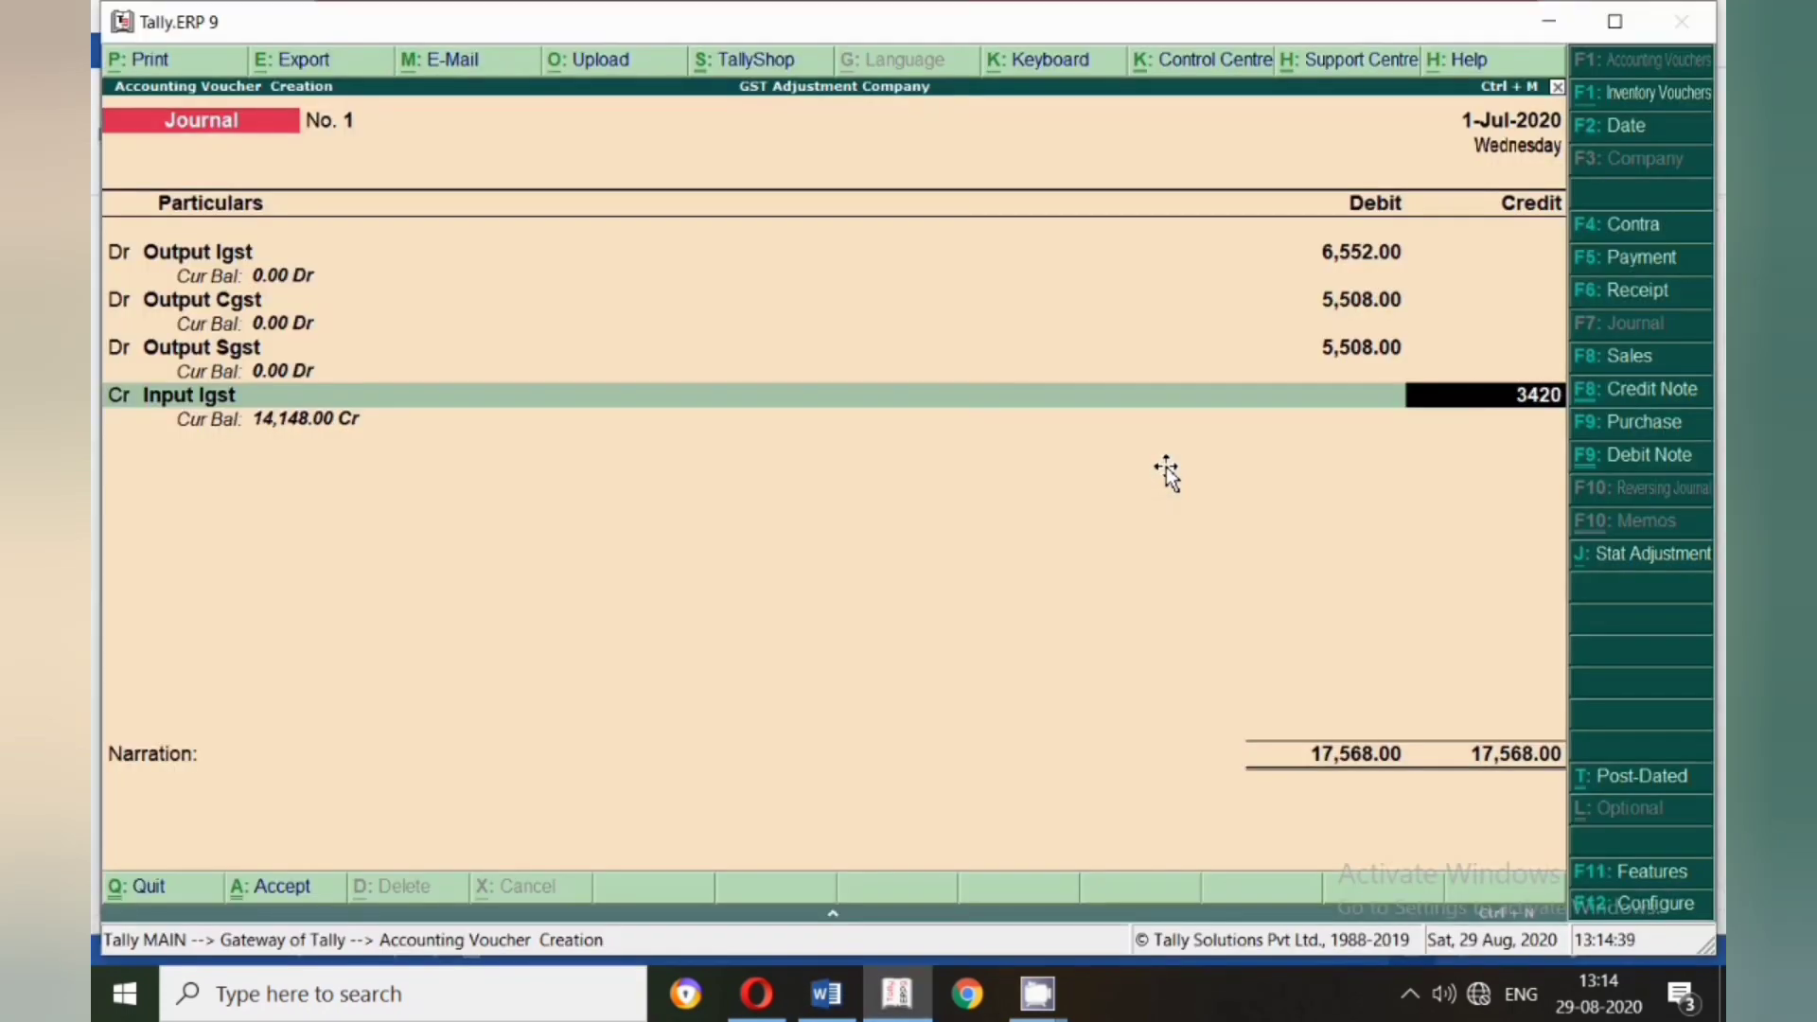
{"action": "key", "text": "Return"}
- Credit Input Cgst with 6300 in the Tally journal voucher, rechecking its balance in the Word document
{"action": "key", "text": "Return"}
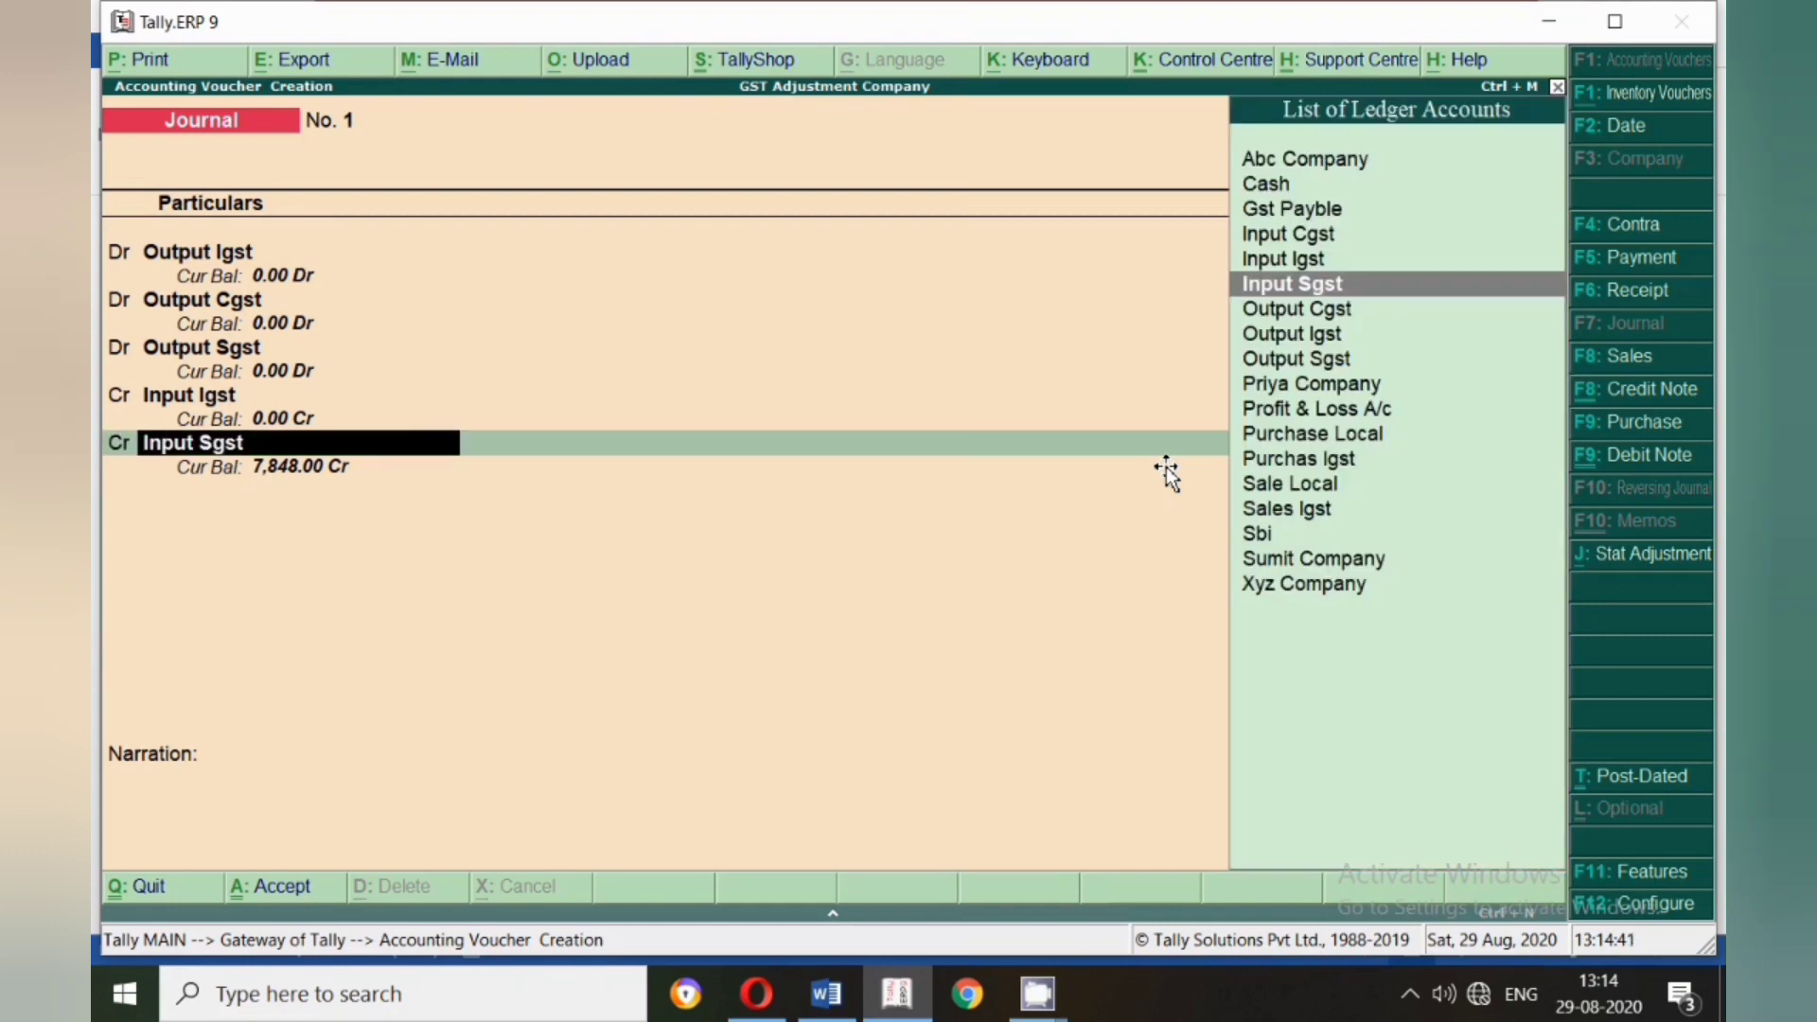
{"action": "type", "text": "cgst"}
{"action": "key", "text": "Return"}
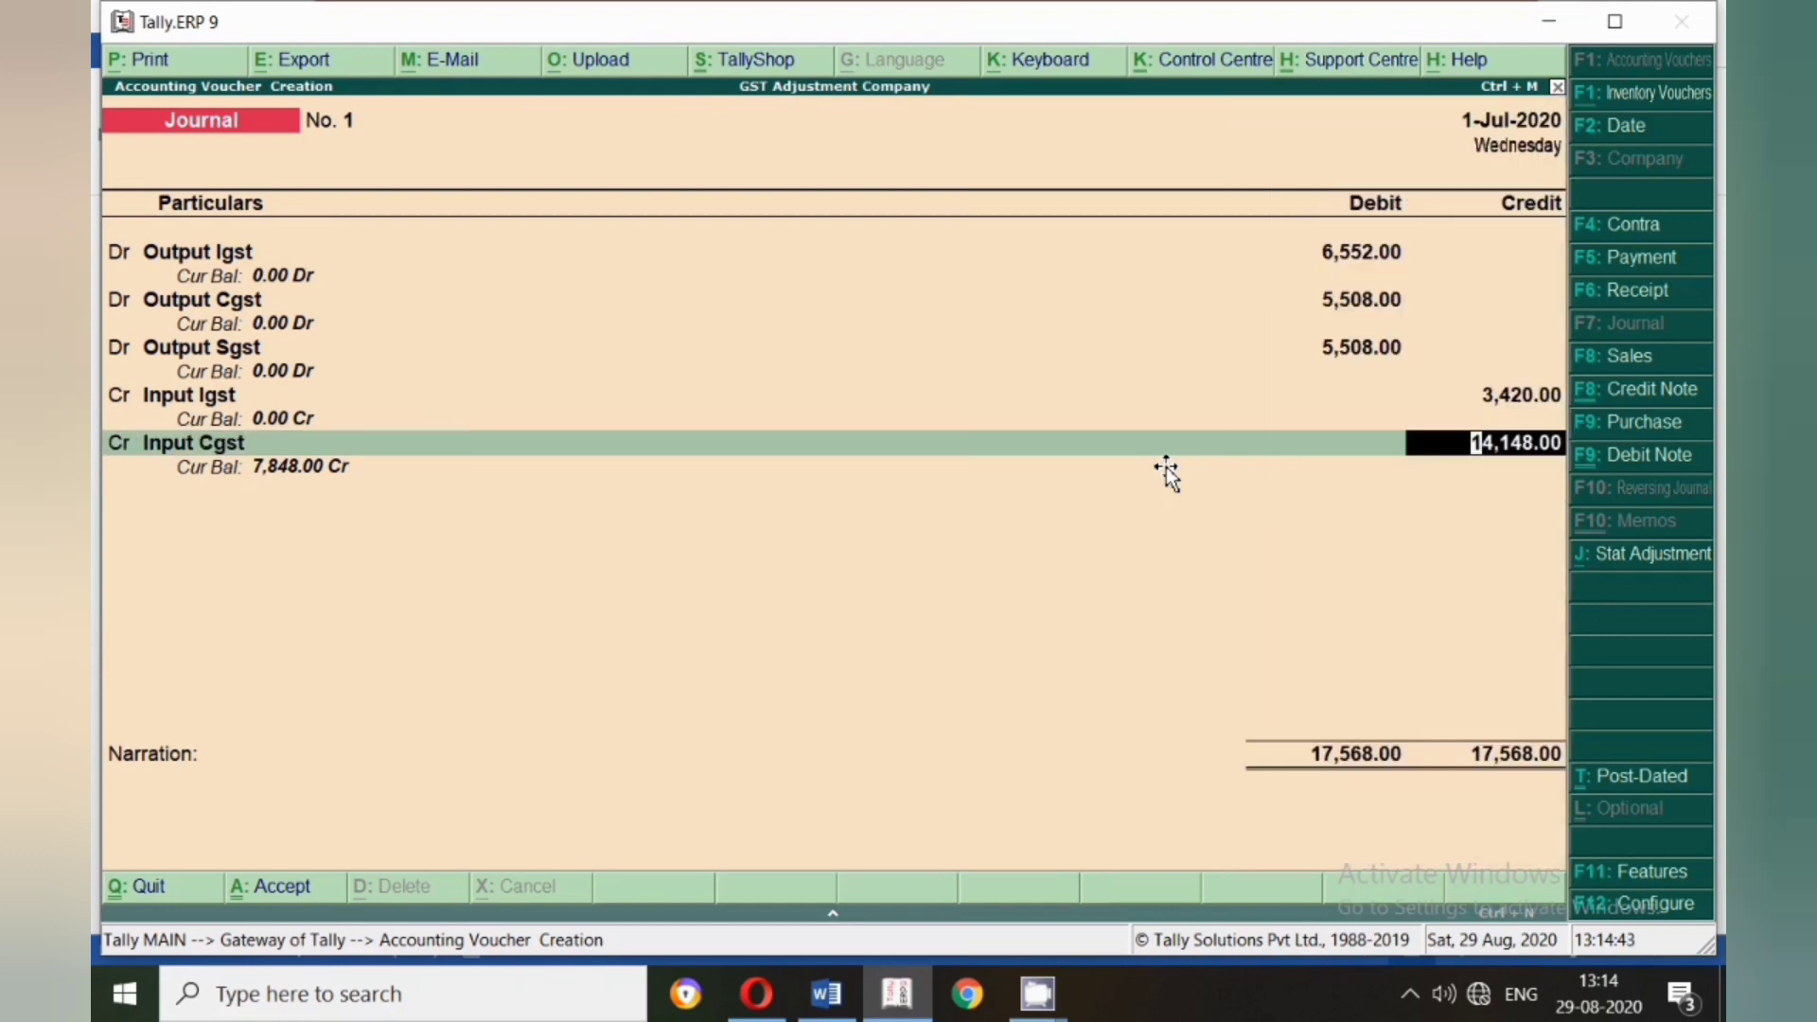
{"action": "key", "text": "alt+Tab"}
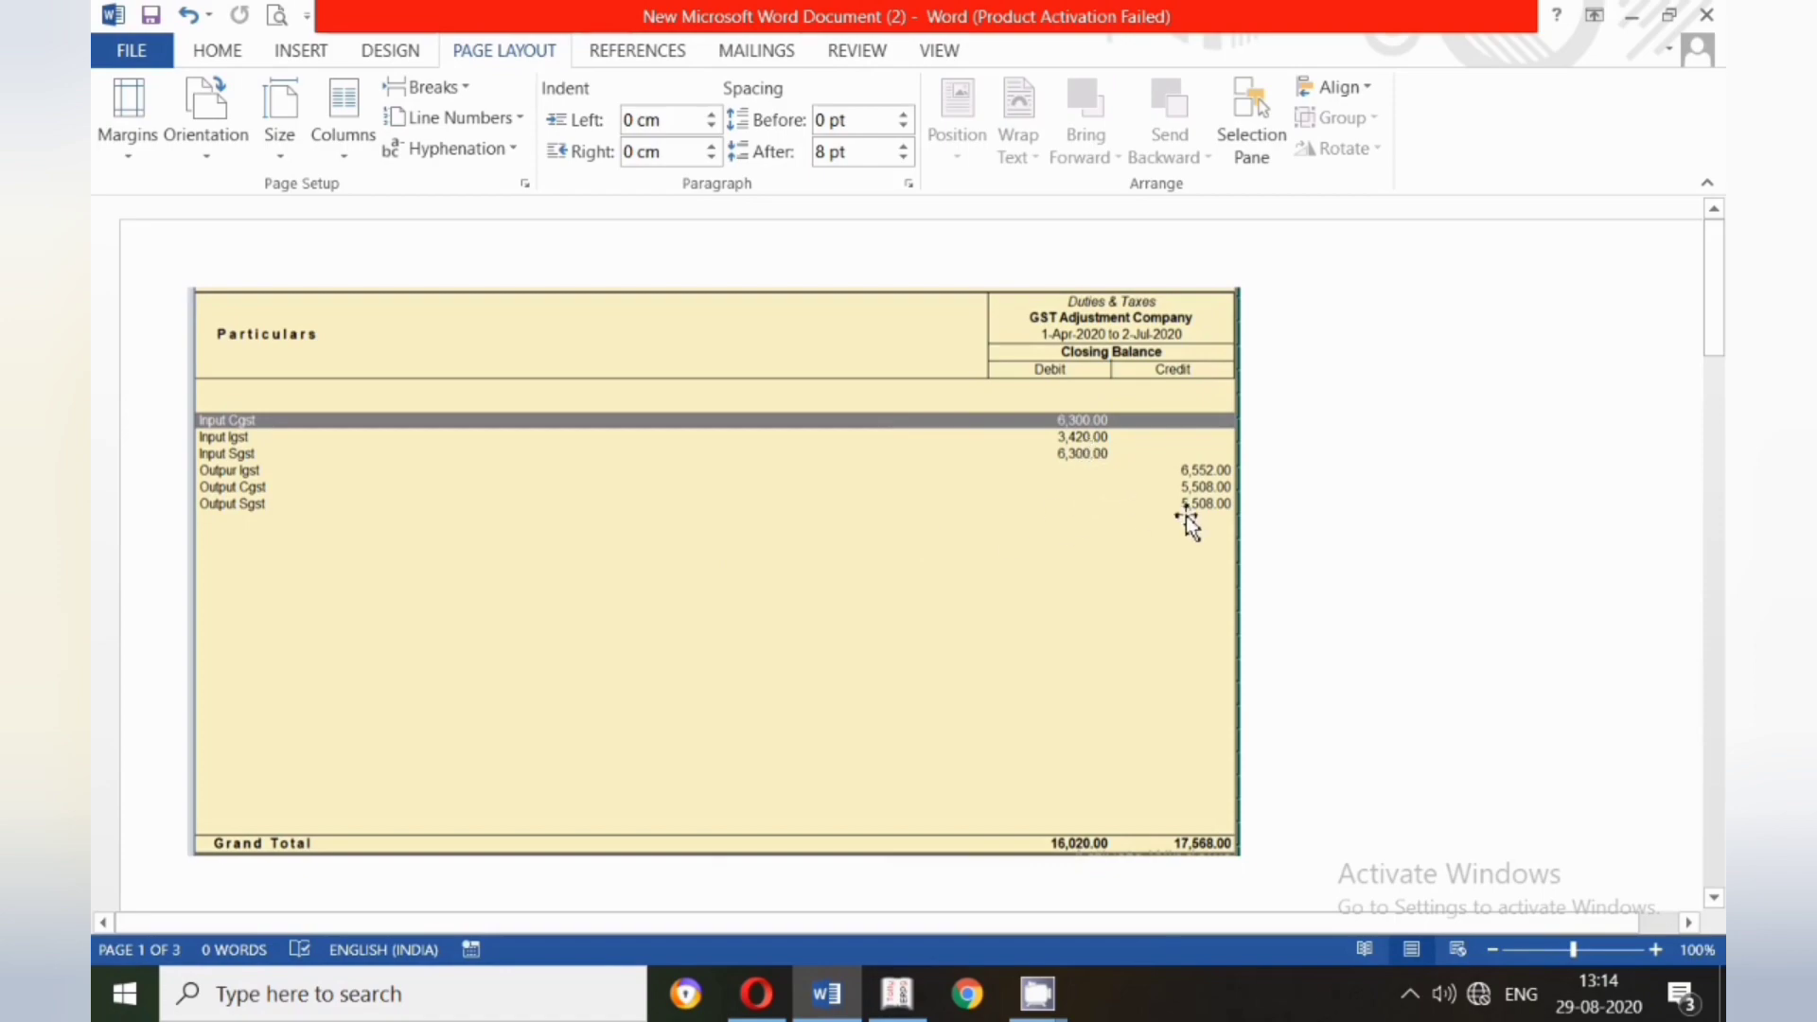
{"action": "key", "text": "alt+Tab"}
{"action": "type", "text": "6,300"}
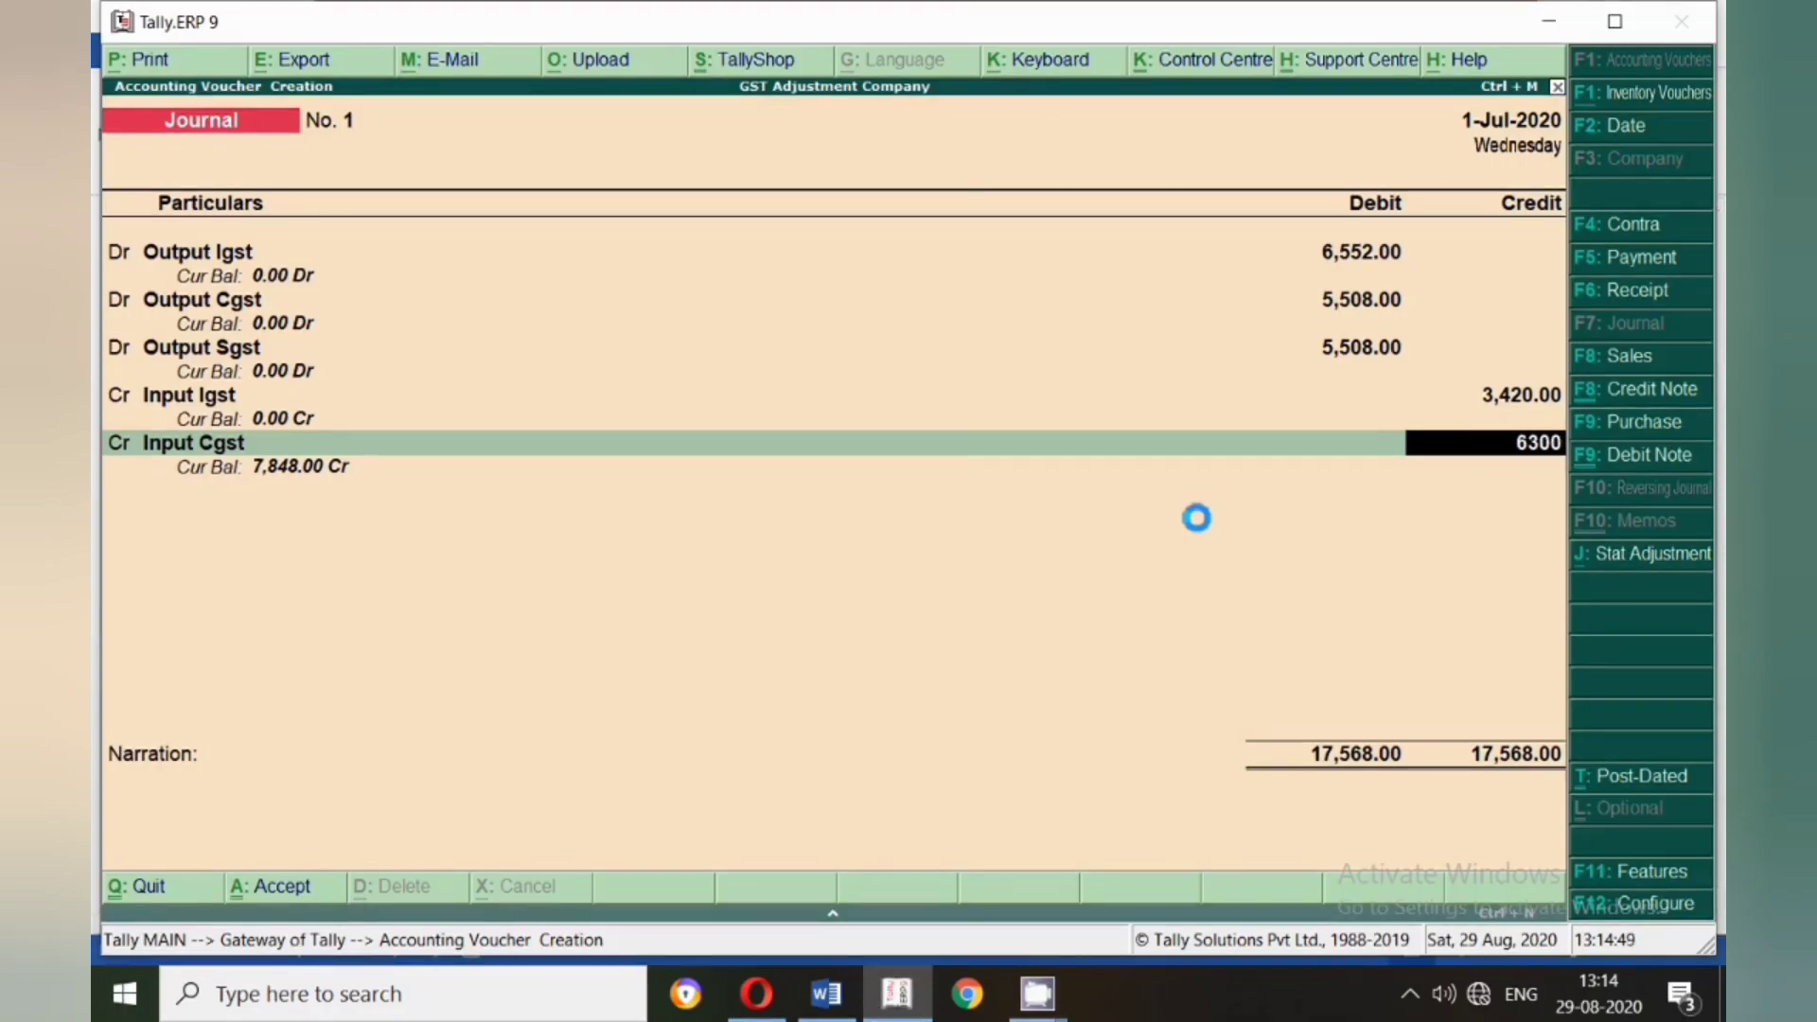
{"action": "key", "text": "Return"}
- Credit Input Sgst with 6300 in the journal voucher and start another credit line
{"action": "key", "text": "Return"}
{"action": "key", "text": "Return"}
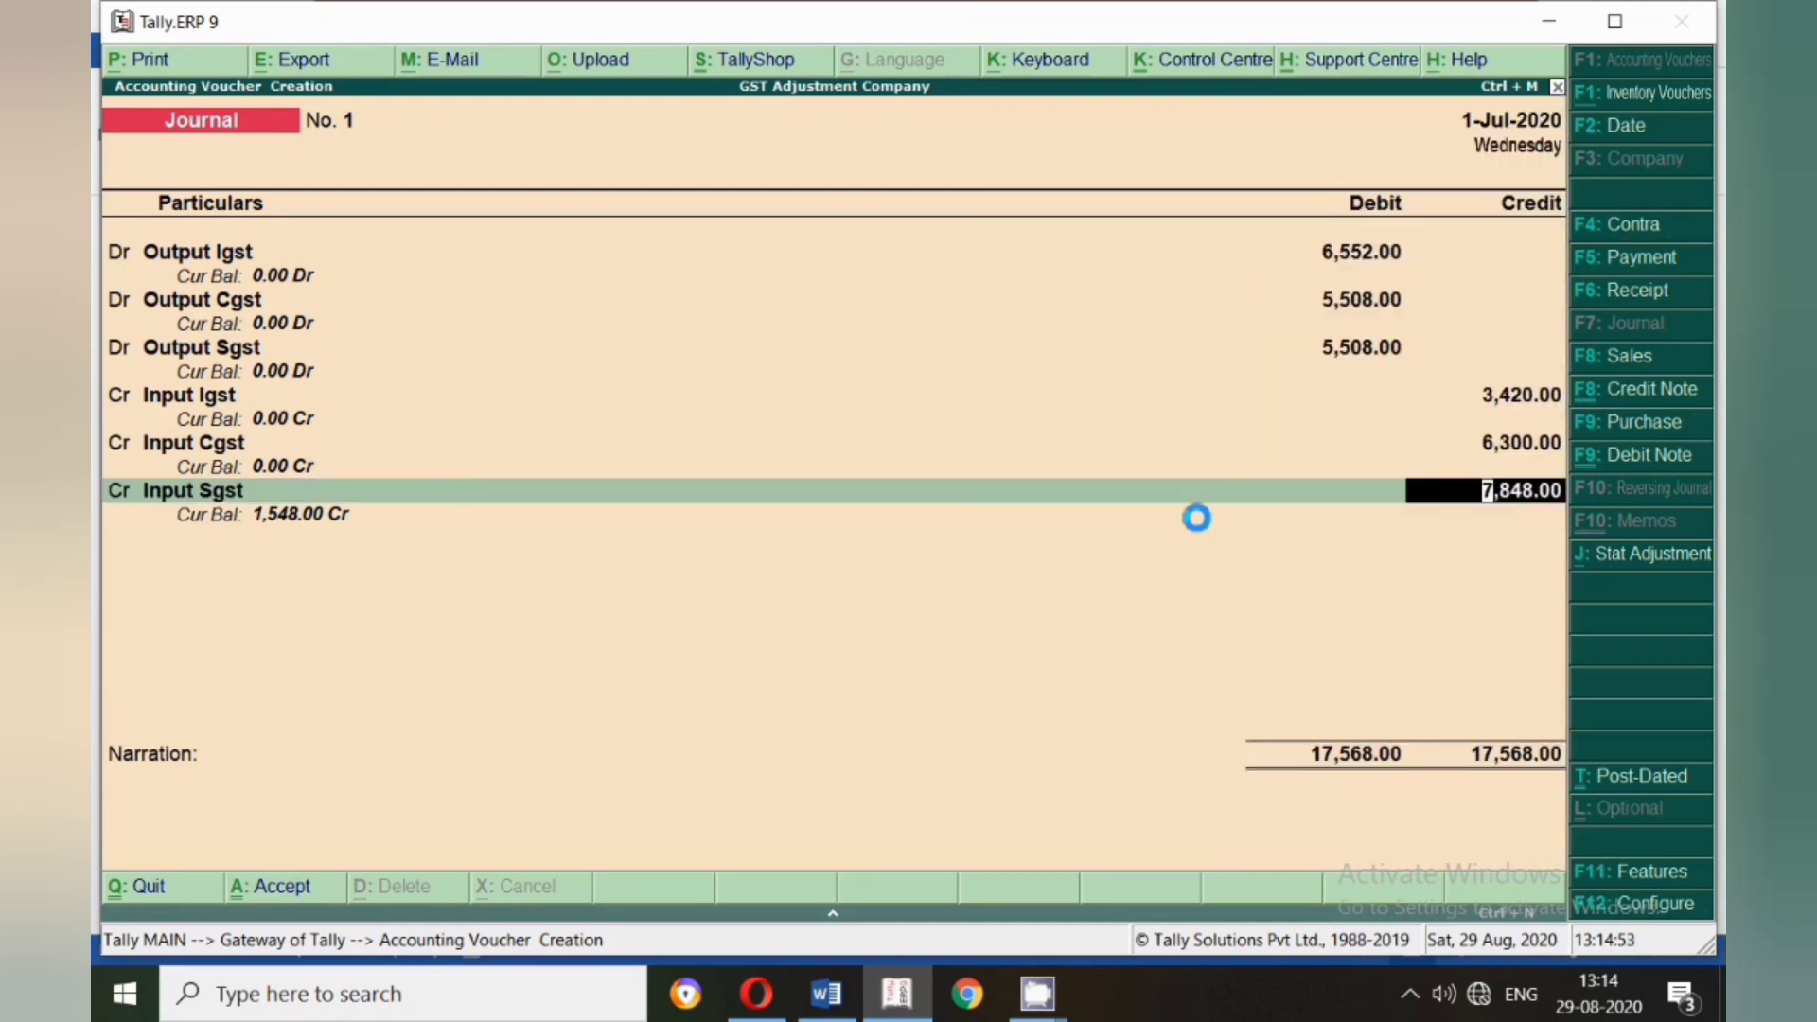
{"action": "key", "text": "Return"}
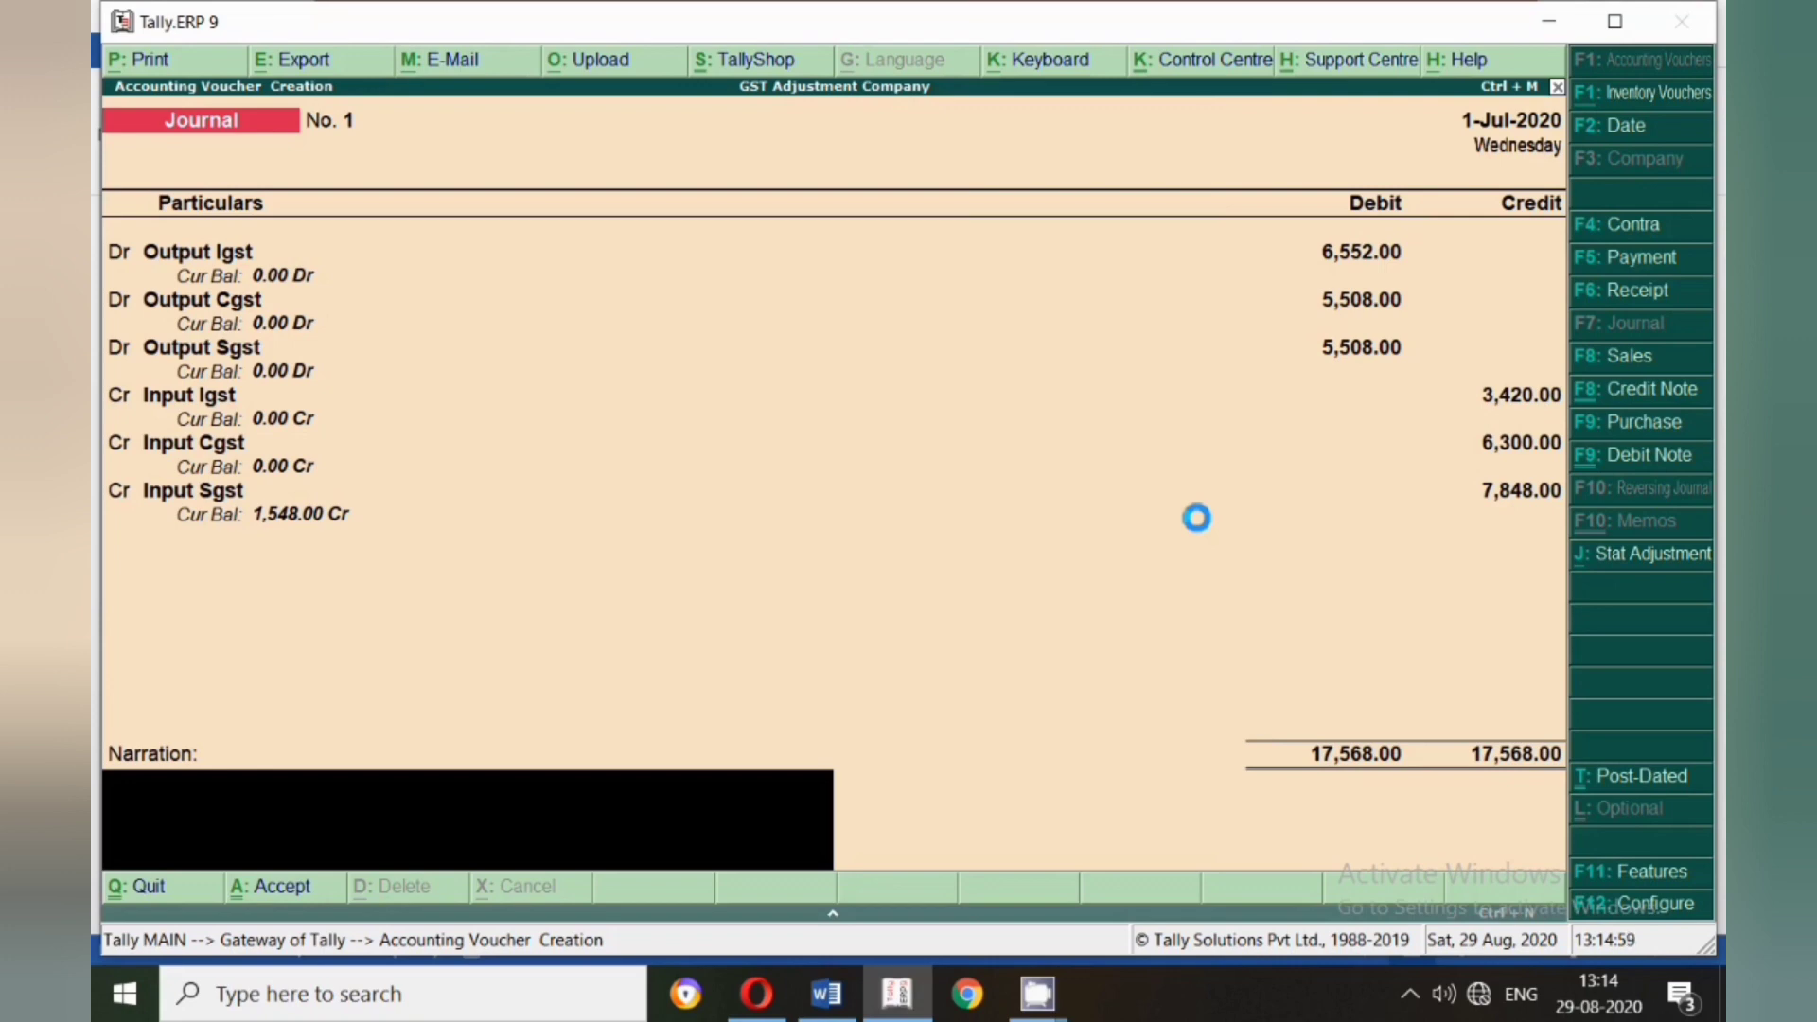
{"action": "key", "text": "BackSpace"}
{"action": "type", "text": "6300"}
{"action": "key", "text": "Return"}
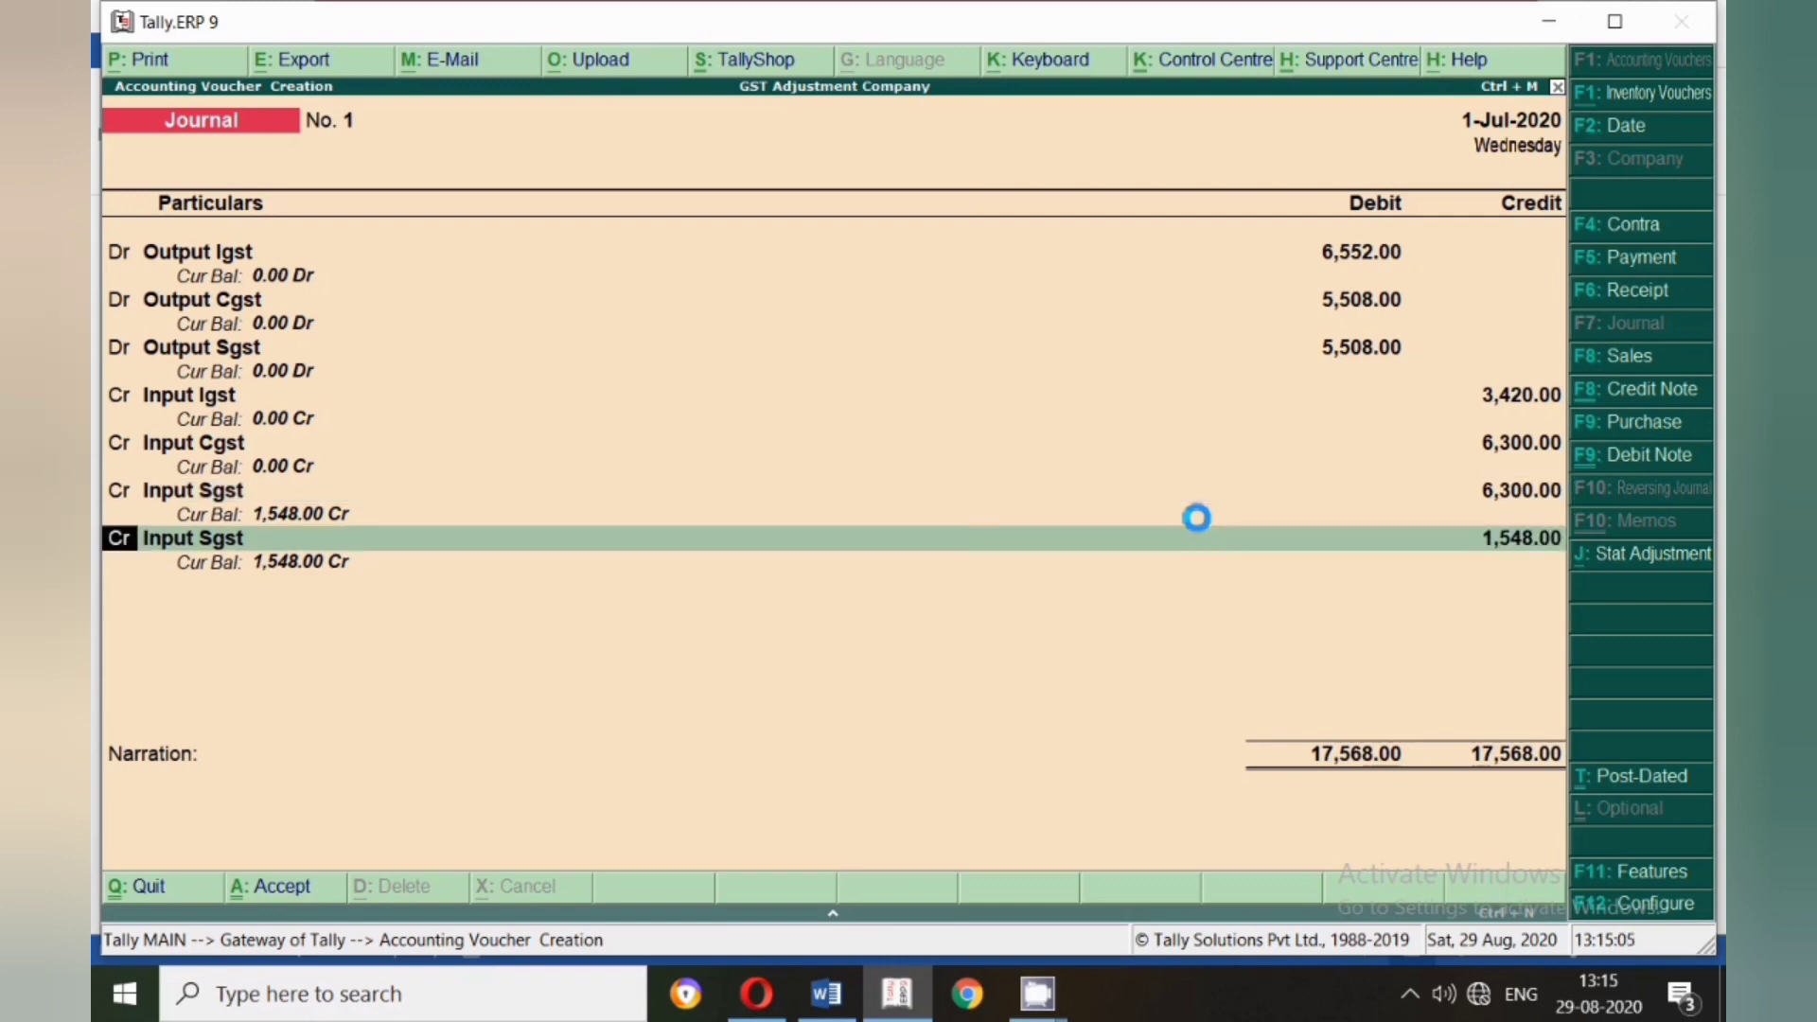
{"action": "key", "text": "Return"}
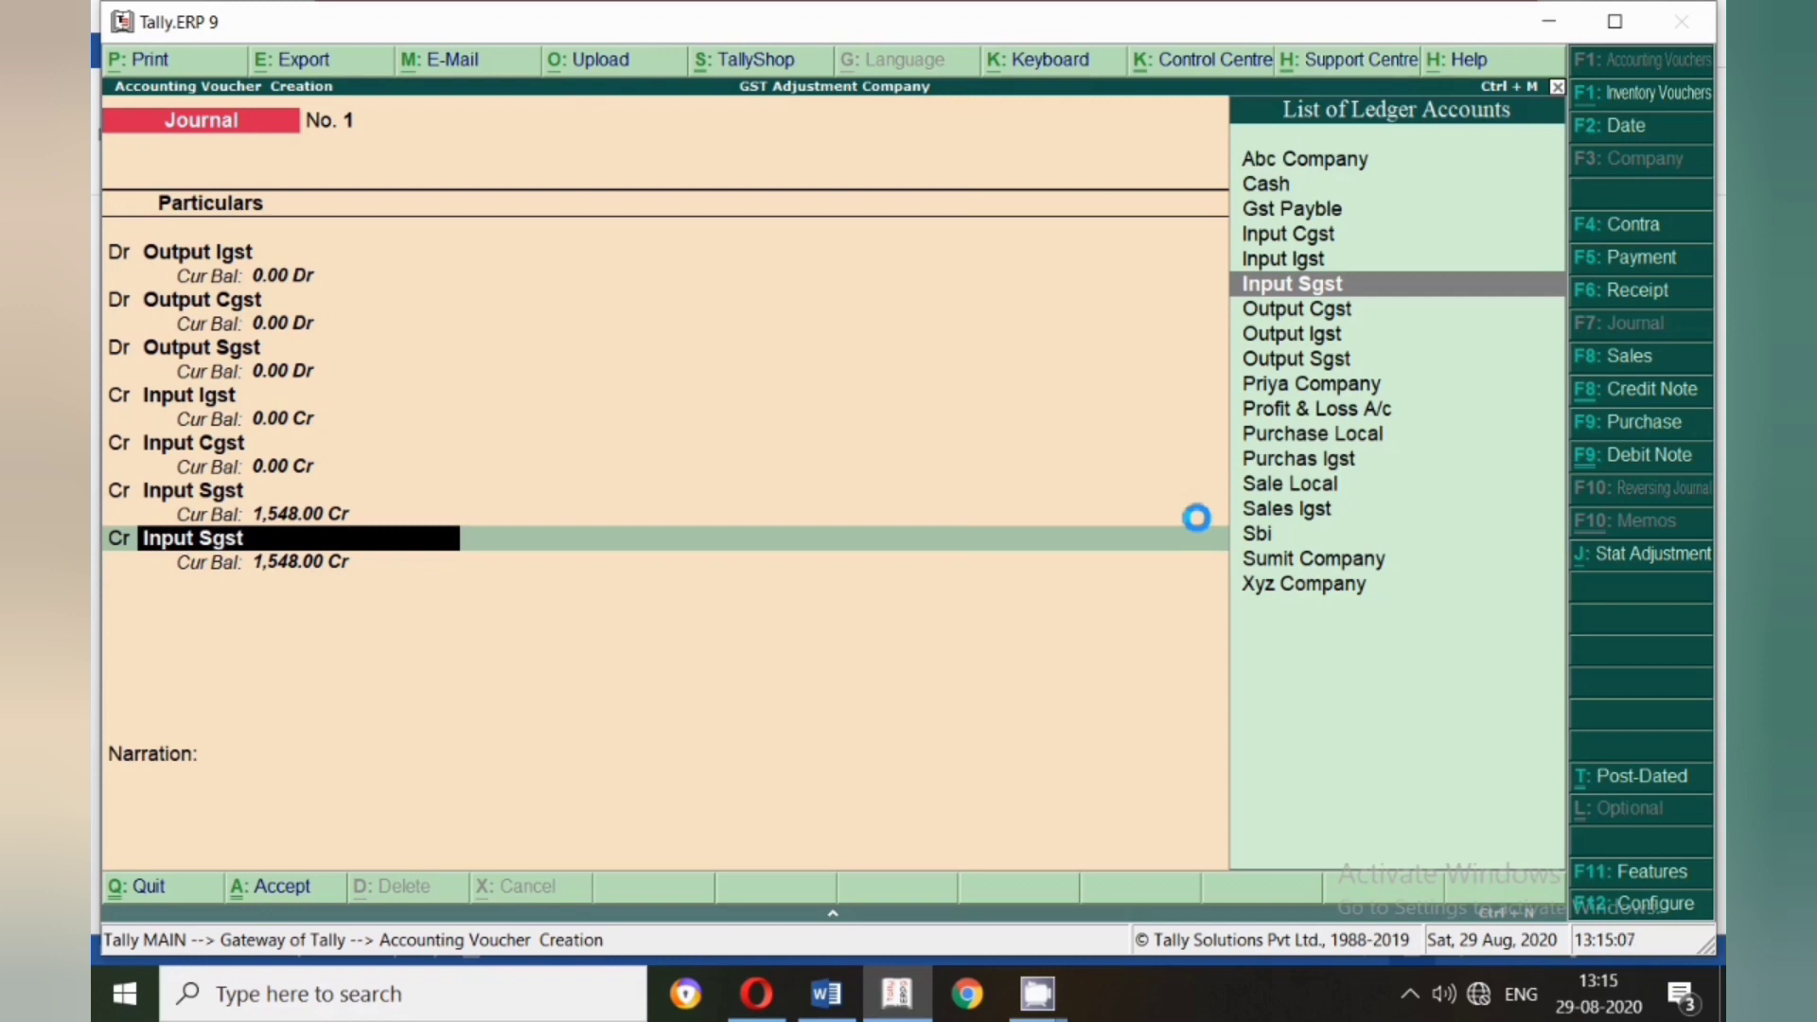
- Try to create a new ledger named Gst Payble from within the journal voucher
{"action": "key", "text": "alt+c"}
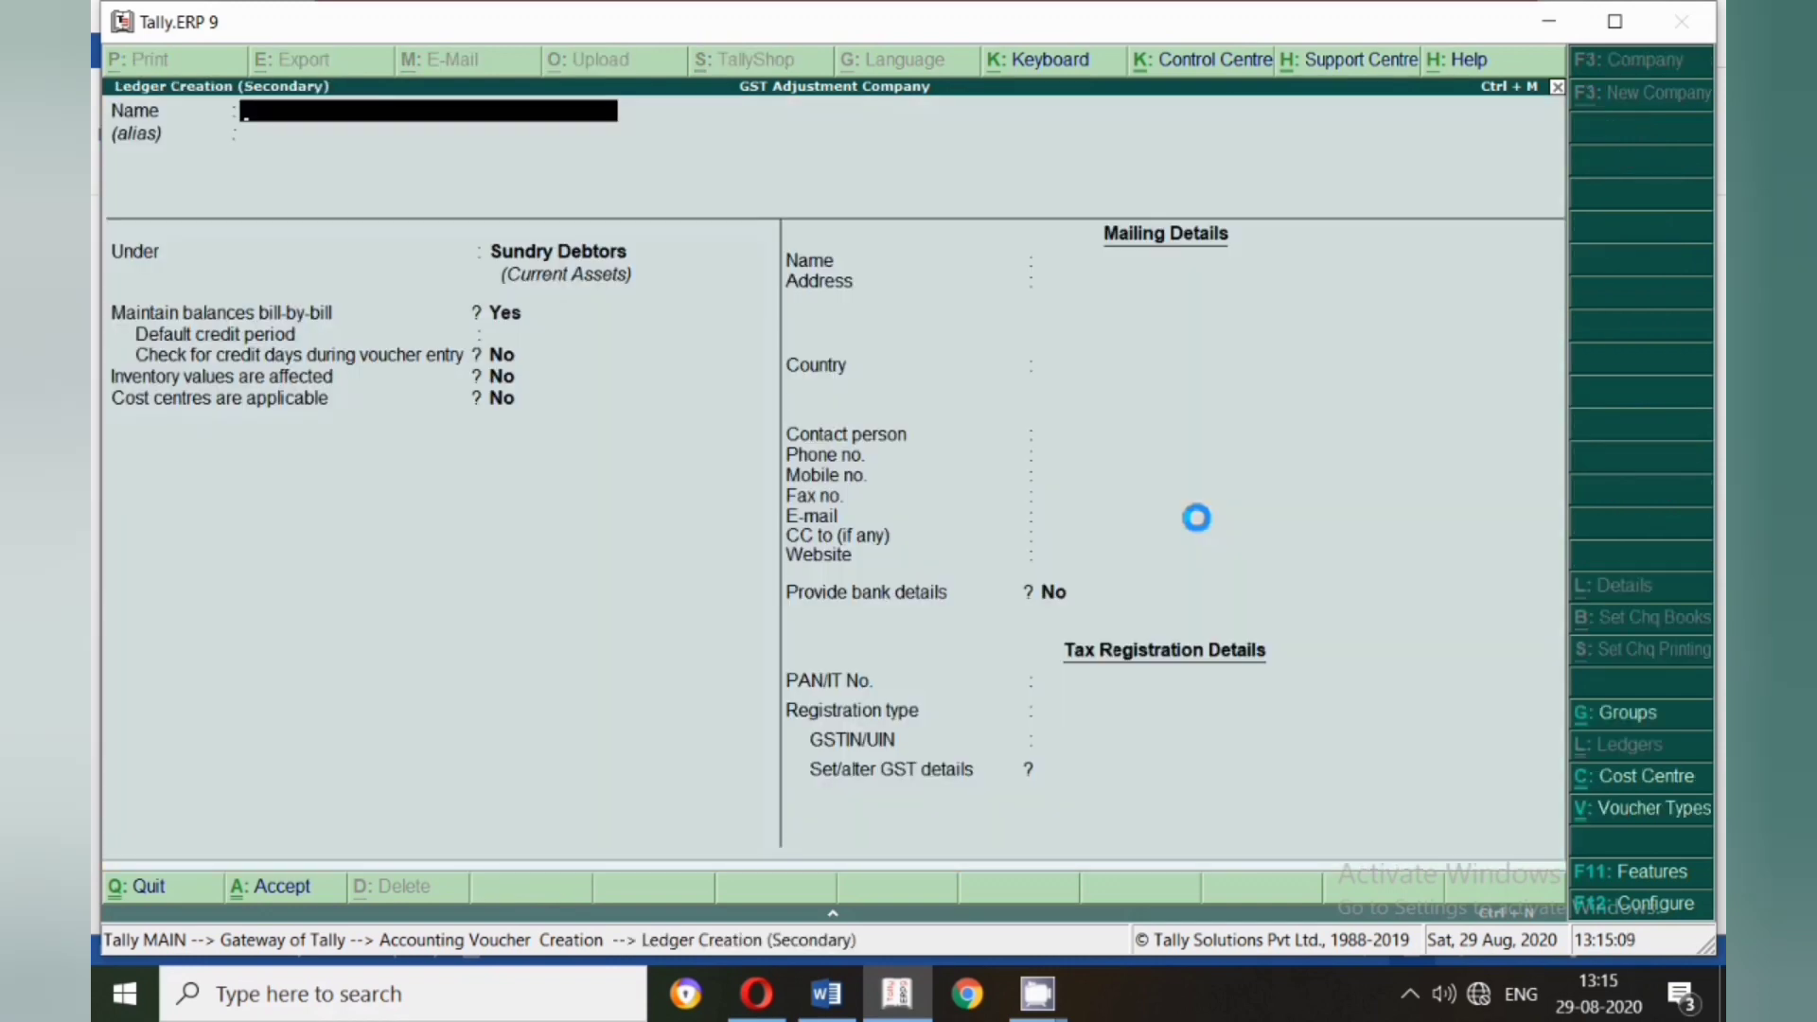
{"action": "type", "text": "Gst Paybale"}
{"action": "key", "text": "BackSpace"}
{"action": "key", "text": "BackSpace"}
{"action": "type", "text": "le"}
{"action": "key", "text": "Return"}
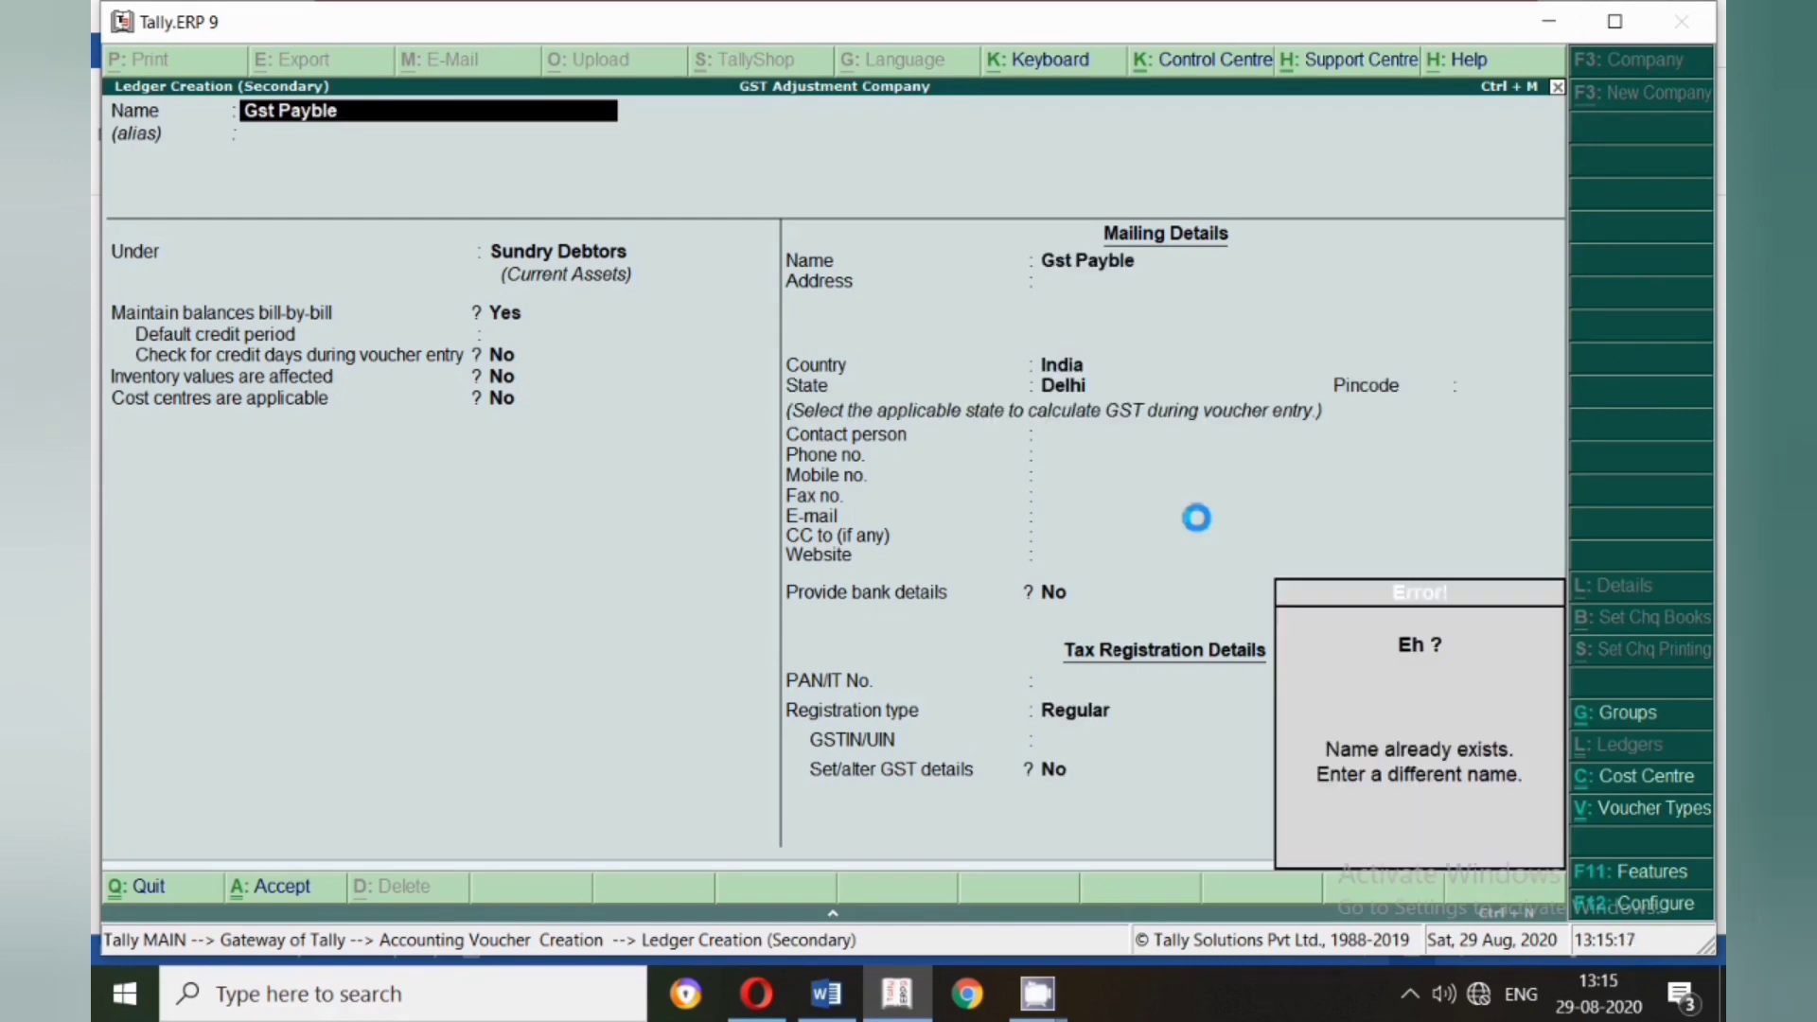
{"action": "key", "text": "Escape"}
{"action": "key", "text": "Escape"}
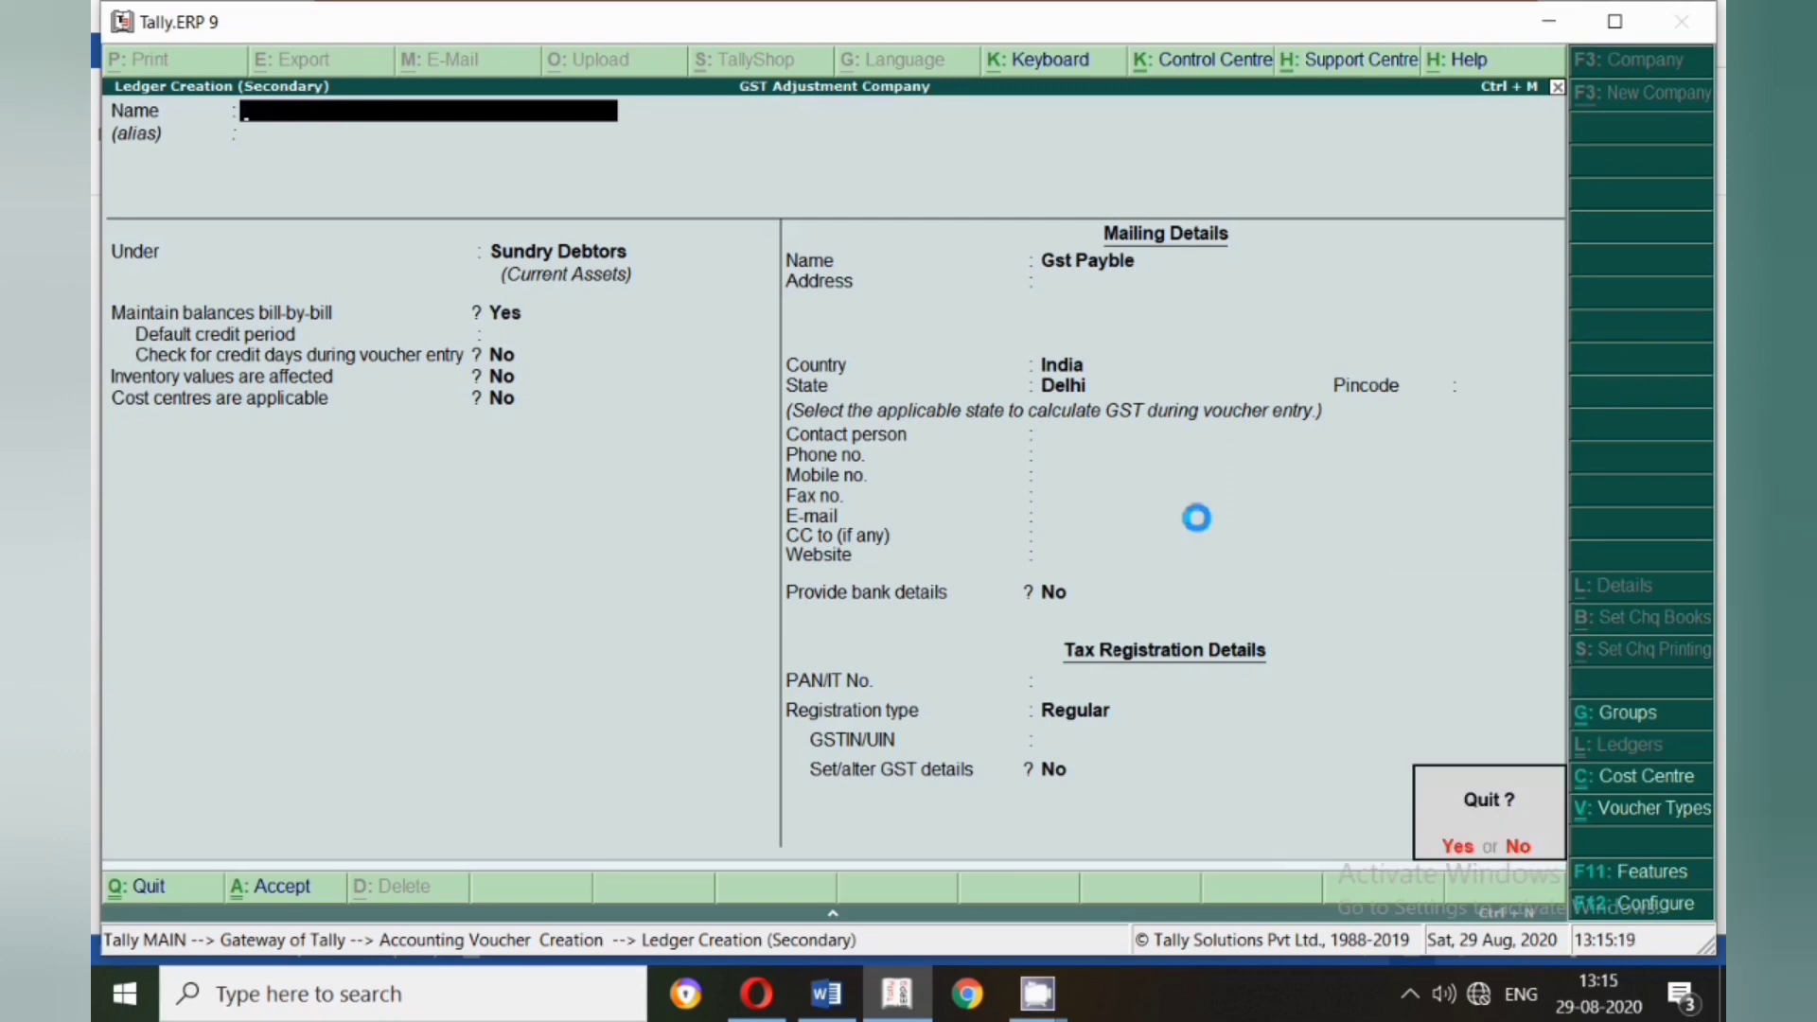
{"action": "key", "text": "Return"}
- Choose the existing Gst Payble ledger for the remaining credit line
{"action": "type", "text": "Gs"}
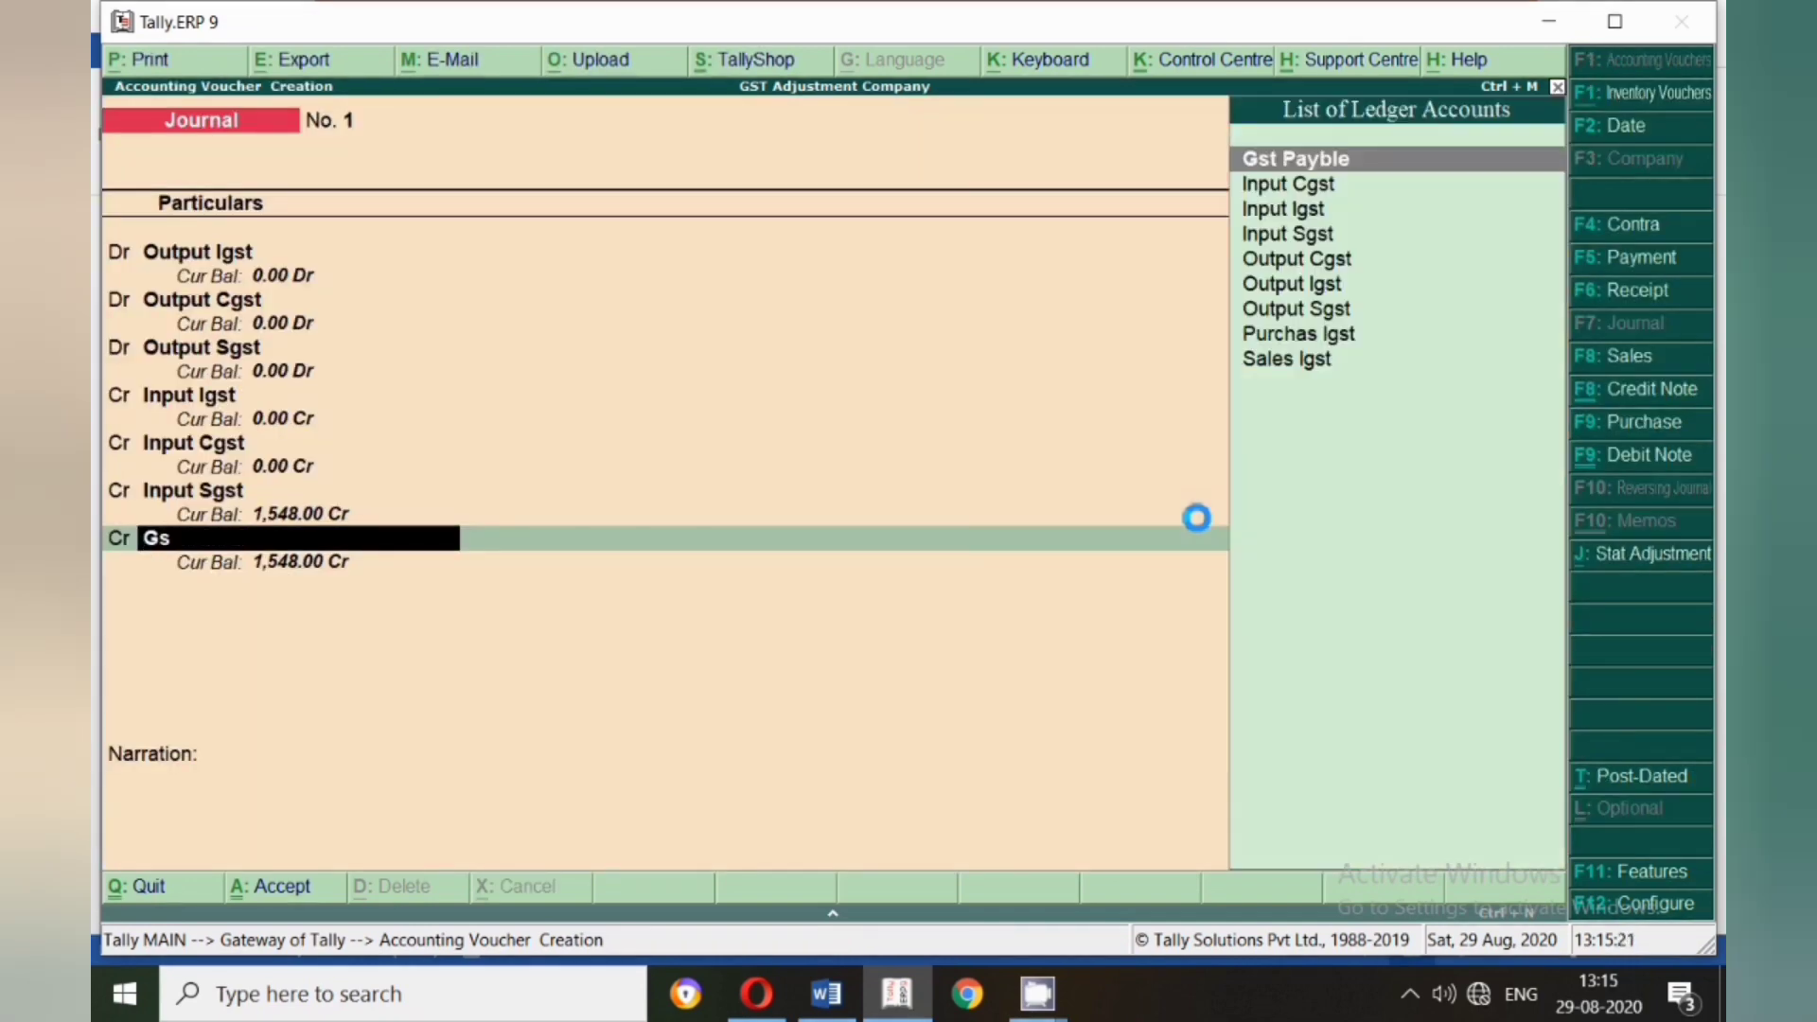
{"action": "key", "text": "Return"}
{"action": "key", "text": "BackSpace"}
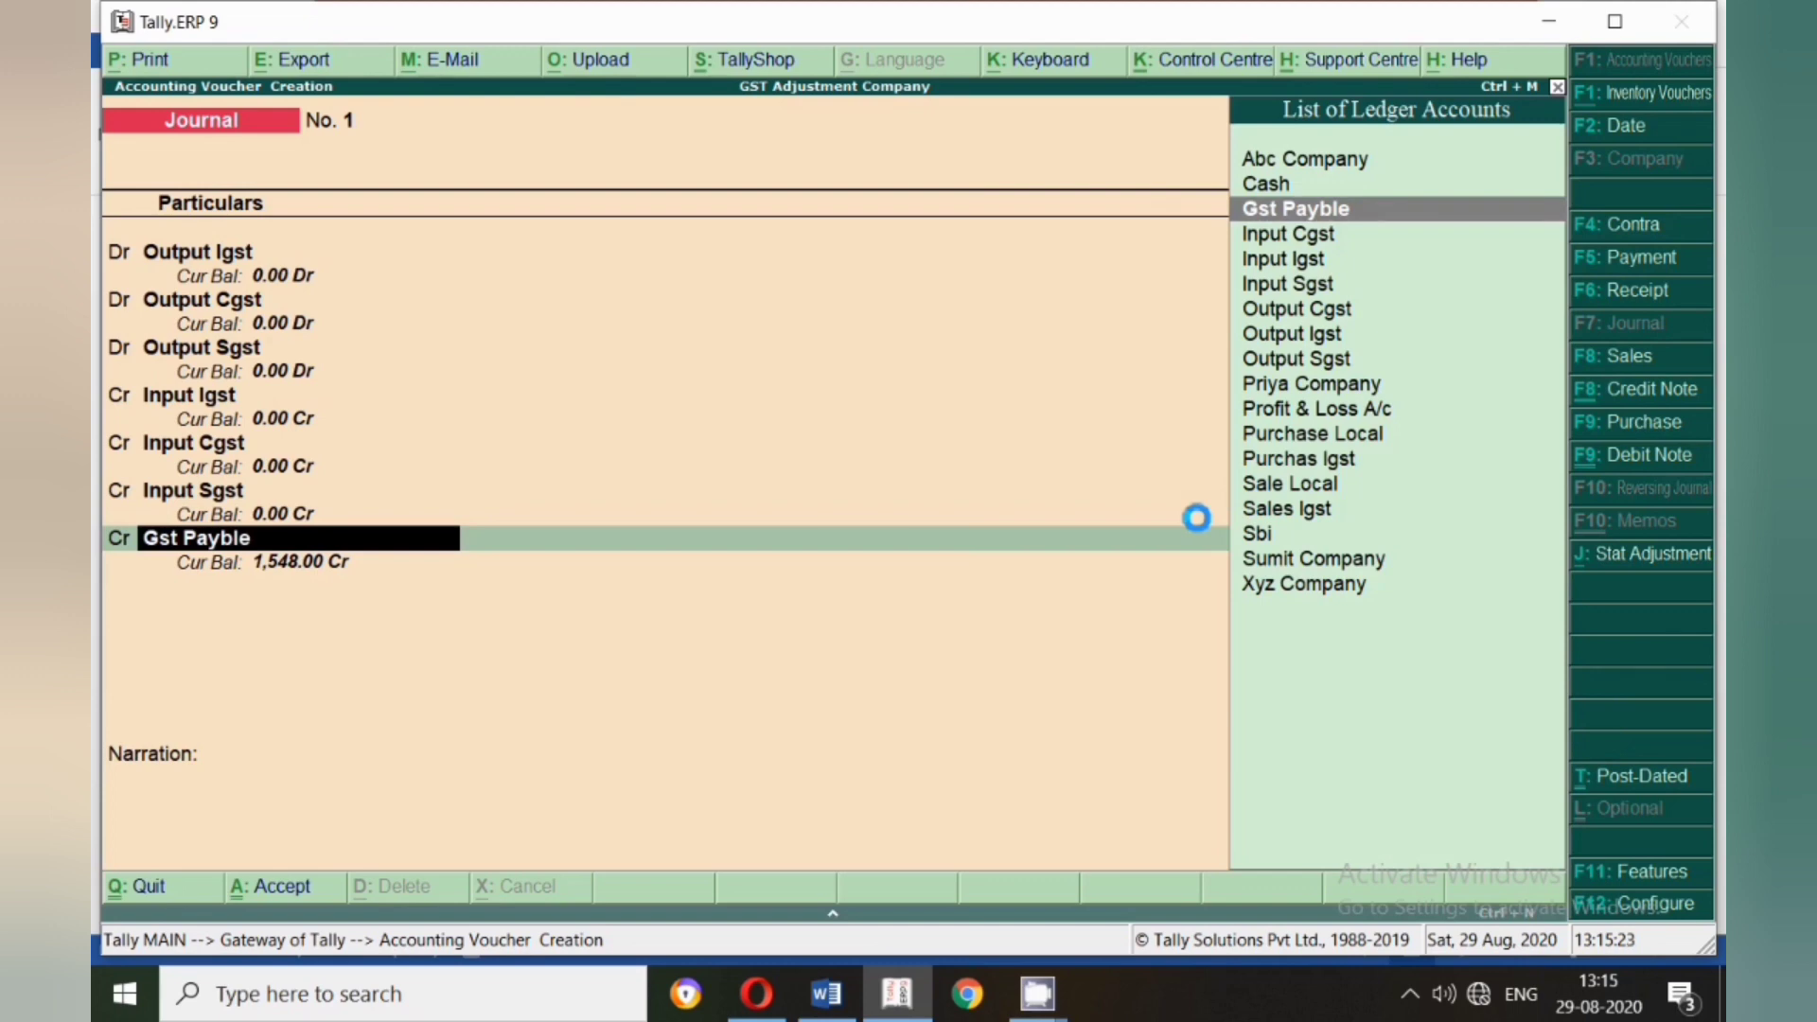
- Examine the Gst Payble ledger's group and settings in its alteration screen, accepting them all as they are
{"action": "key", "text": "ctrl+Return"}
{"action": "key", "text": "Return"}
{"action": "key", "text": "Return"}
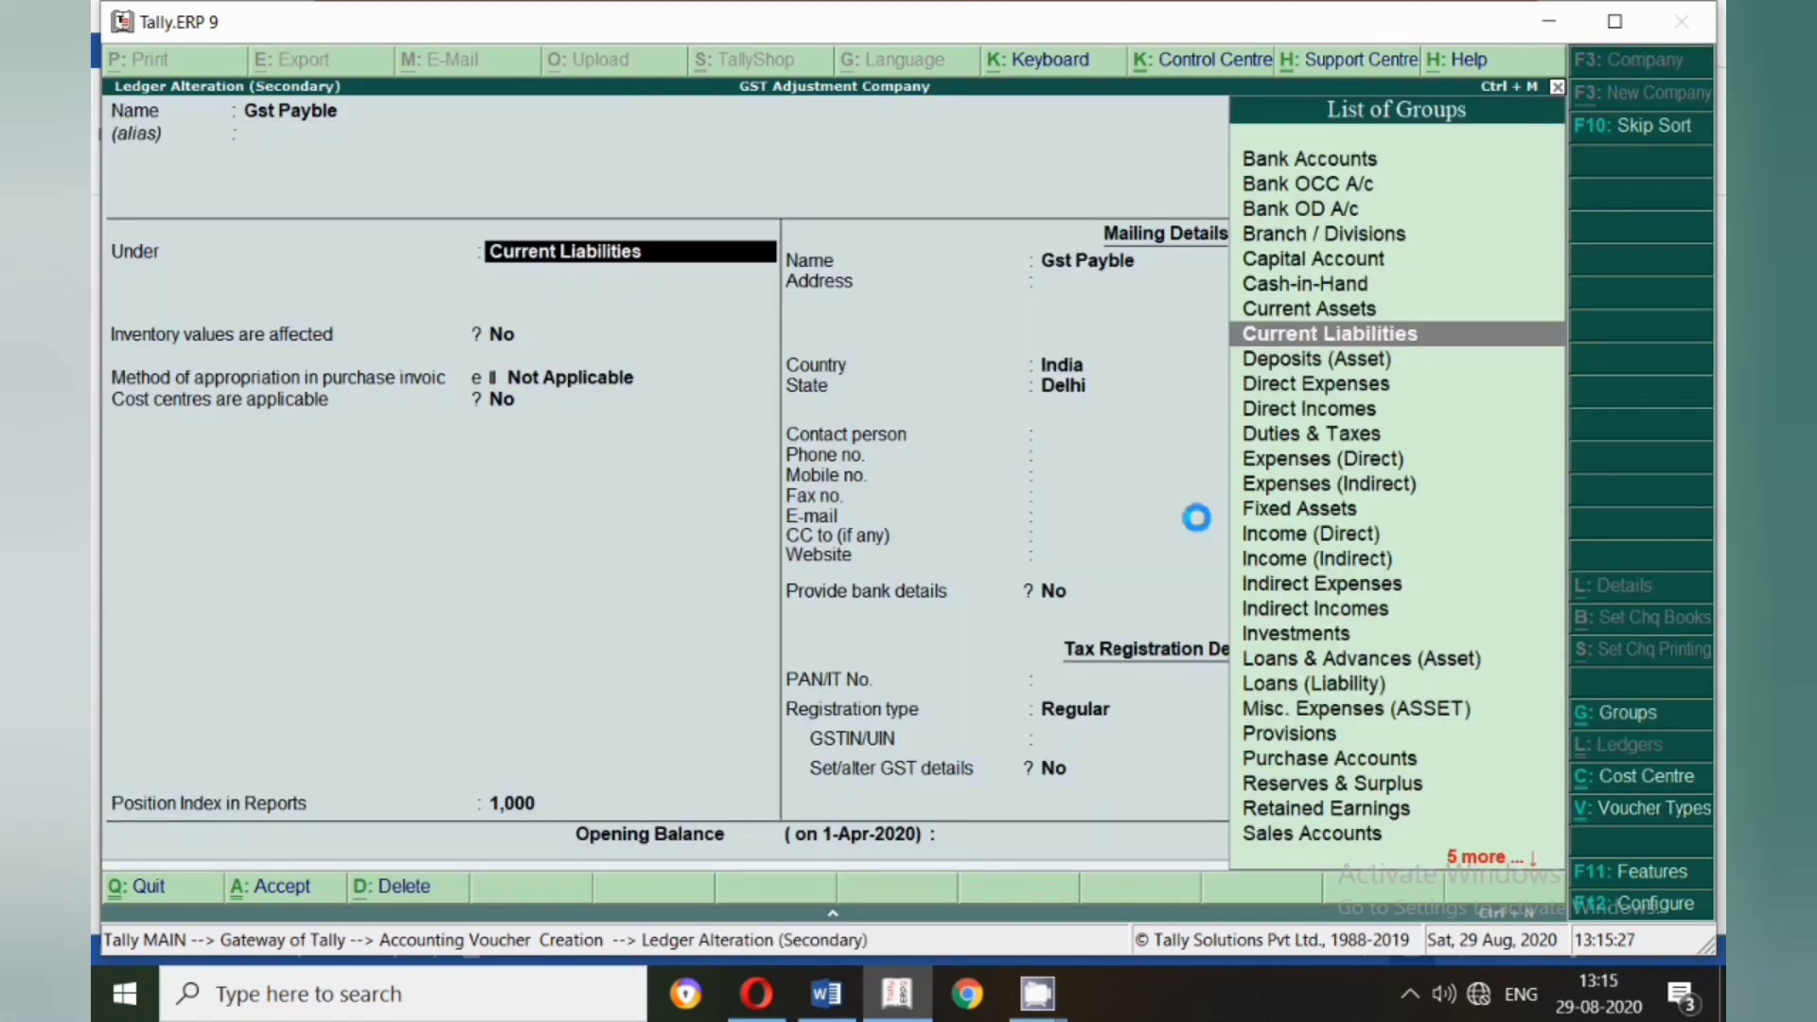
{"action": "key", "text": "Return"}
{"action": "key", "text": "Return"}
{"action": "key", "text": "Return"}
{"action": "key", "text": "Return"}
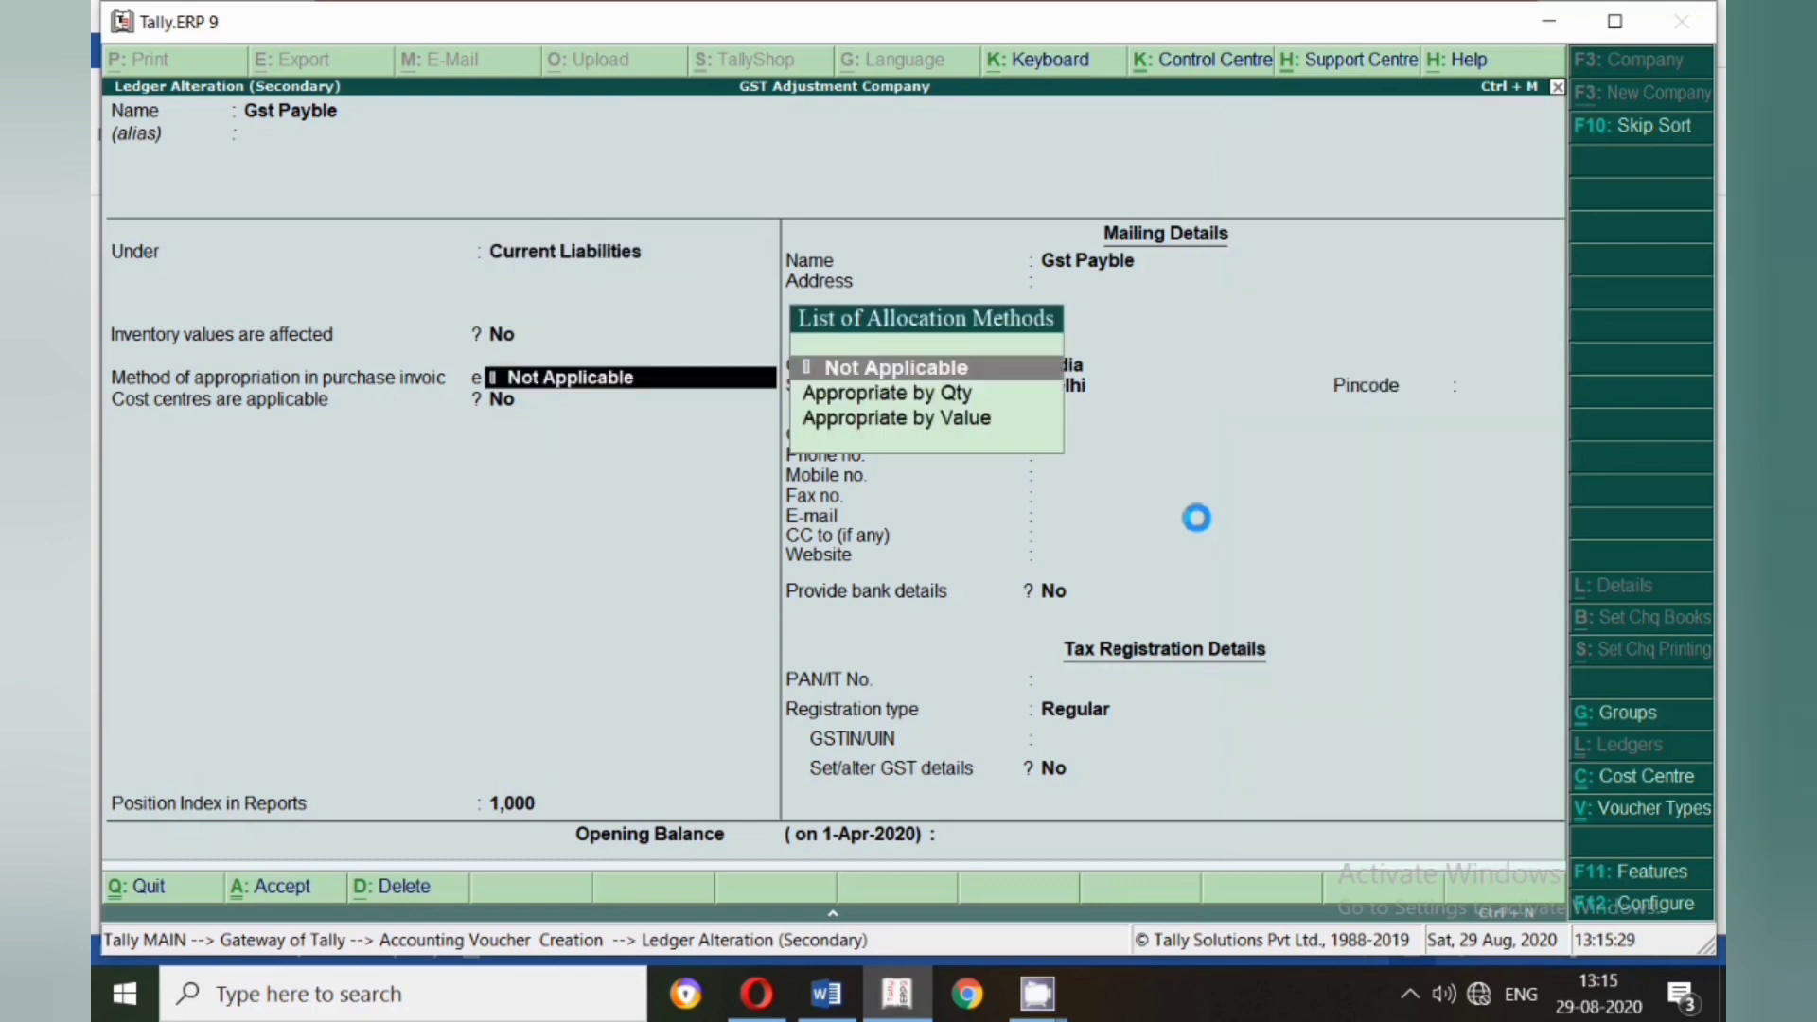
{"action": "key", "text": "Return"}
{"action": "key", "text": "Return"}
{"action": "key", "text": "Return"}
{"action": "key", "text": "Return"}
{"action": "key", "text": "Return"}
{"action": "key", "text": "Return"}
{"action": "key", "text": "Return"}
{"action": "key", "text": "Return"}
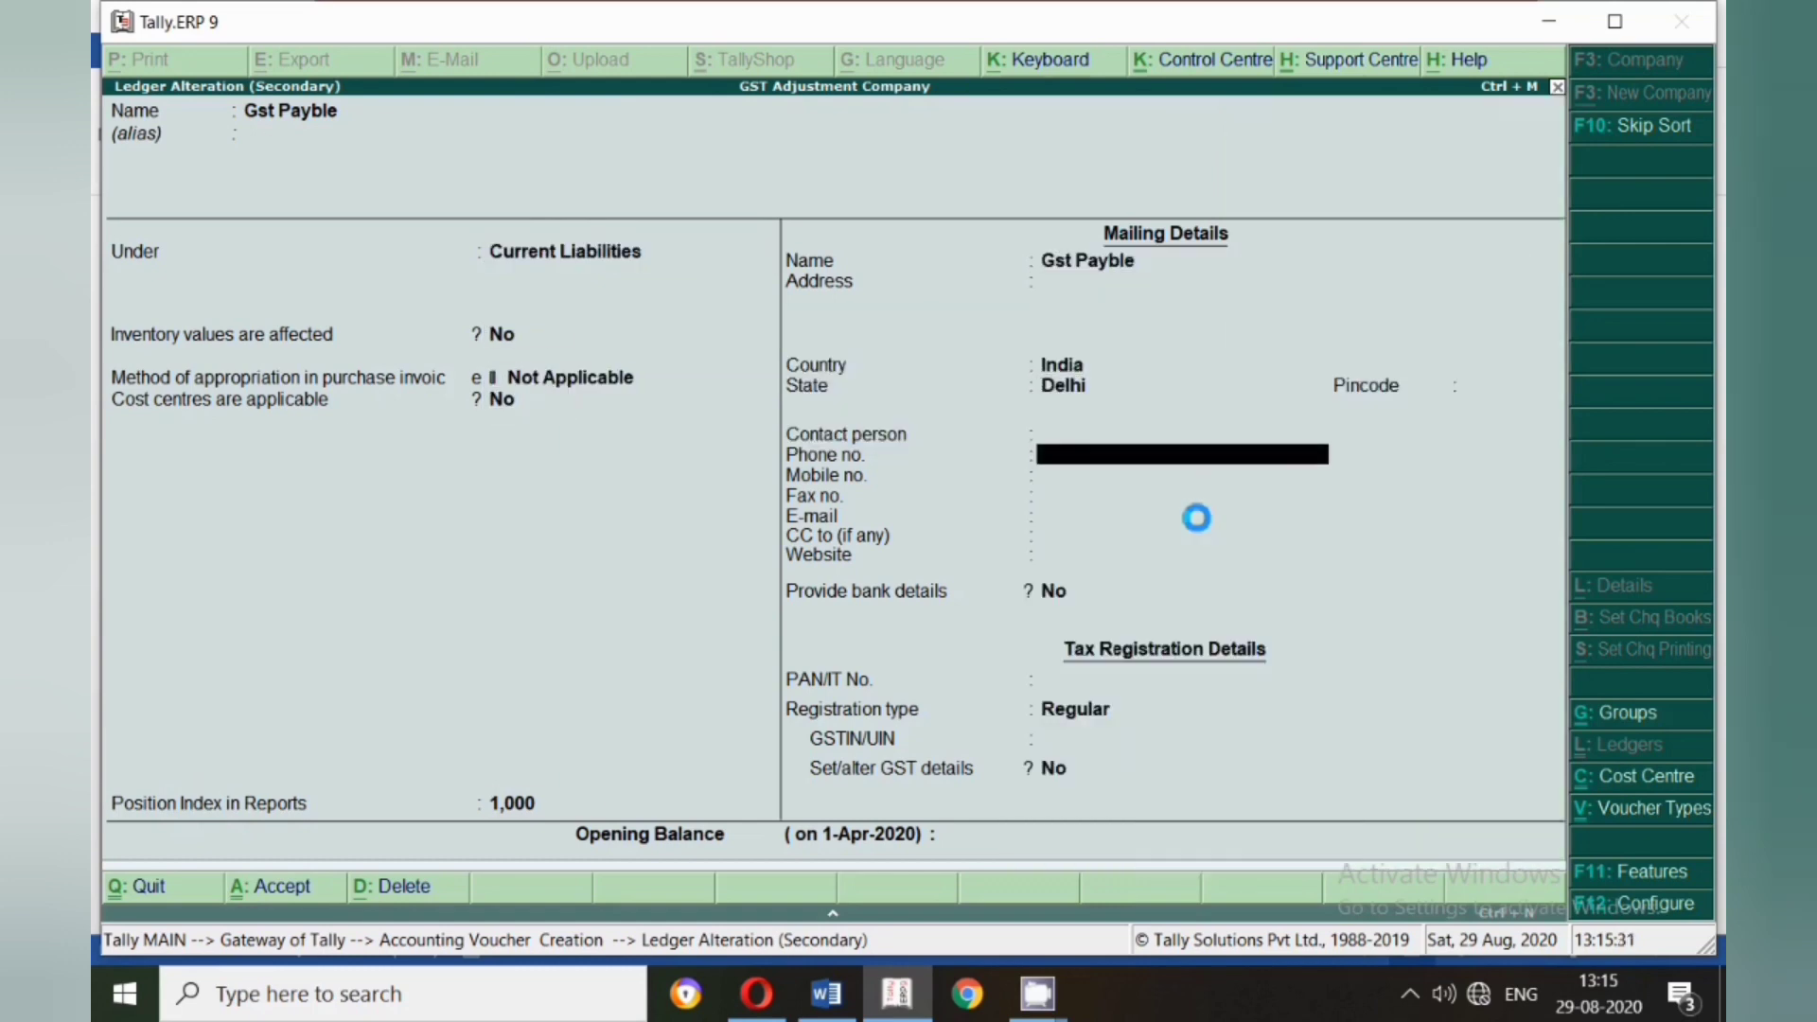
{"action": "key", "text": "Return"}
{"action": "key", "text": "Return"}
{"action": "key", "text": "Return"}
{"action": "key", "text": "Return"}
{"action": "key", "text": "Return"}
{"action": "key", "text": "Return"}
{"action": "key", "text": "Return"}
{"action": "key", "text": "Return"}
{"action": "key", "text": "Return"}
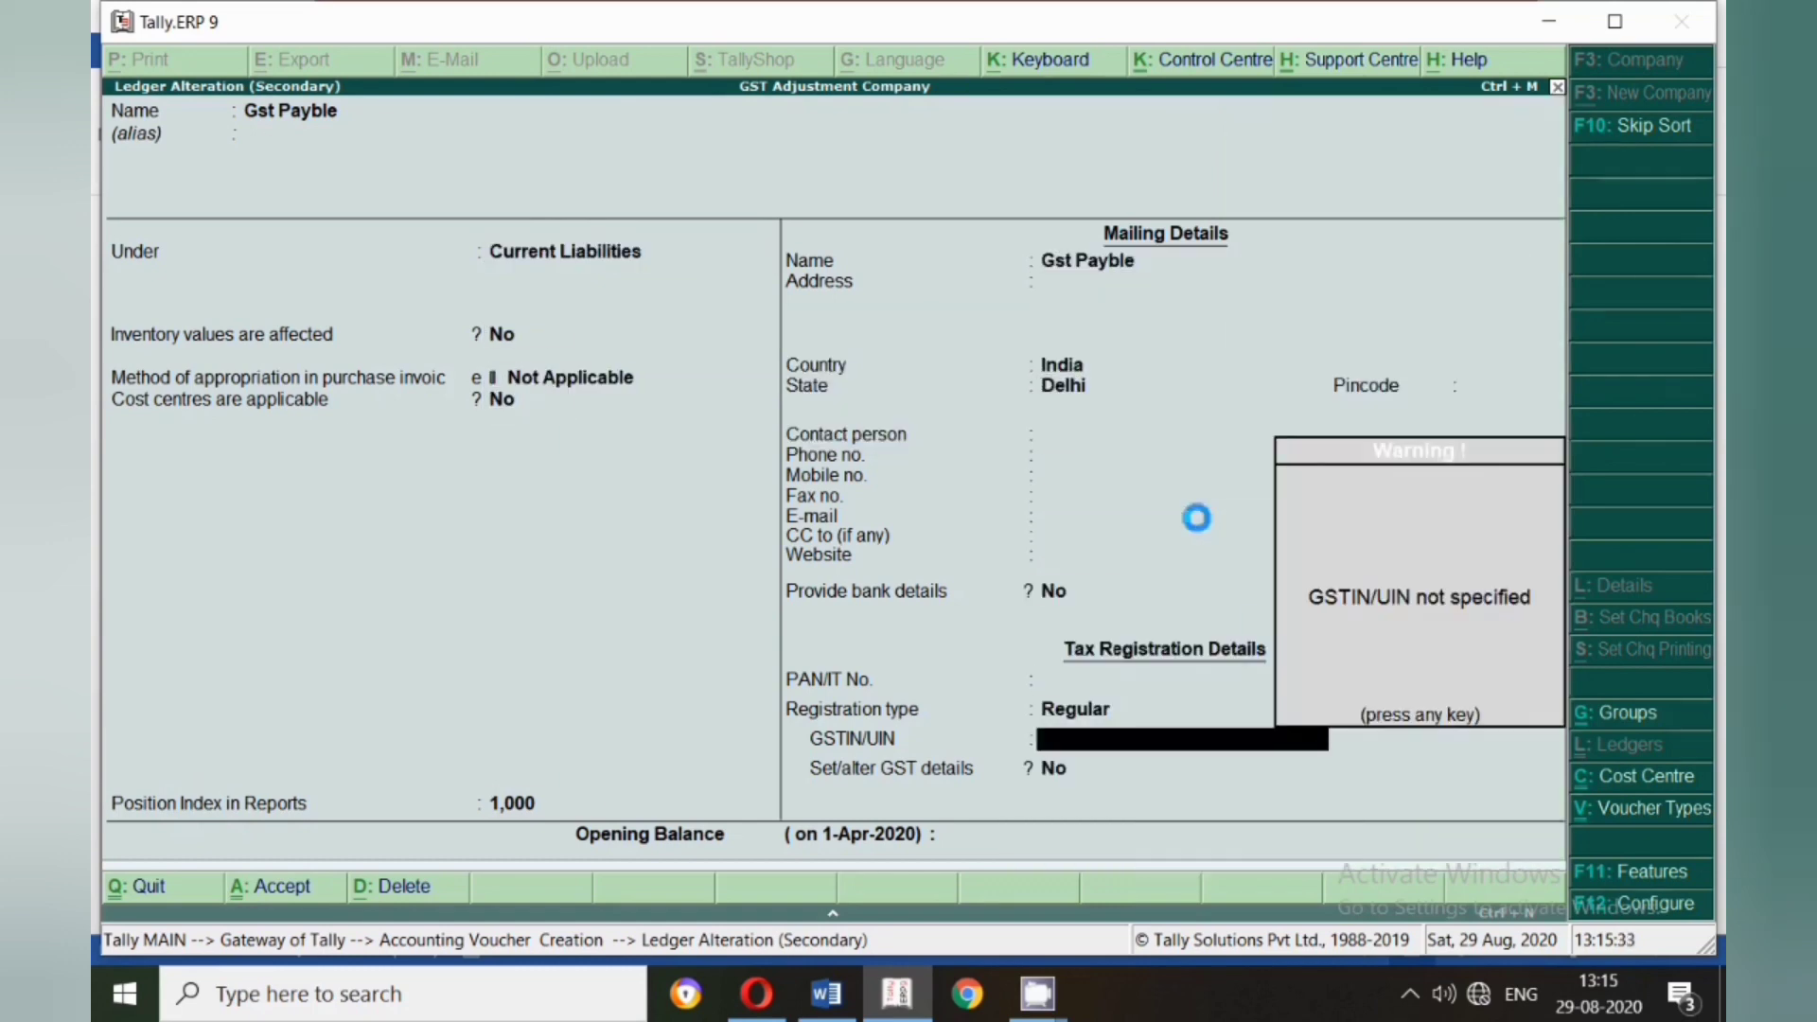
{"action": "key", "text": "Return"}
{"action": "key", "text": "Return"}
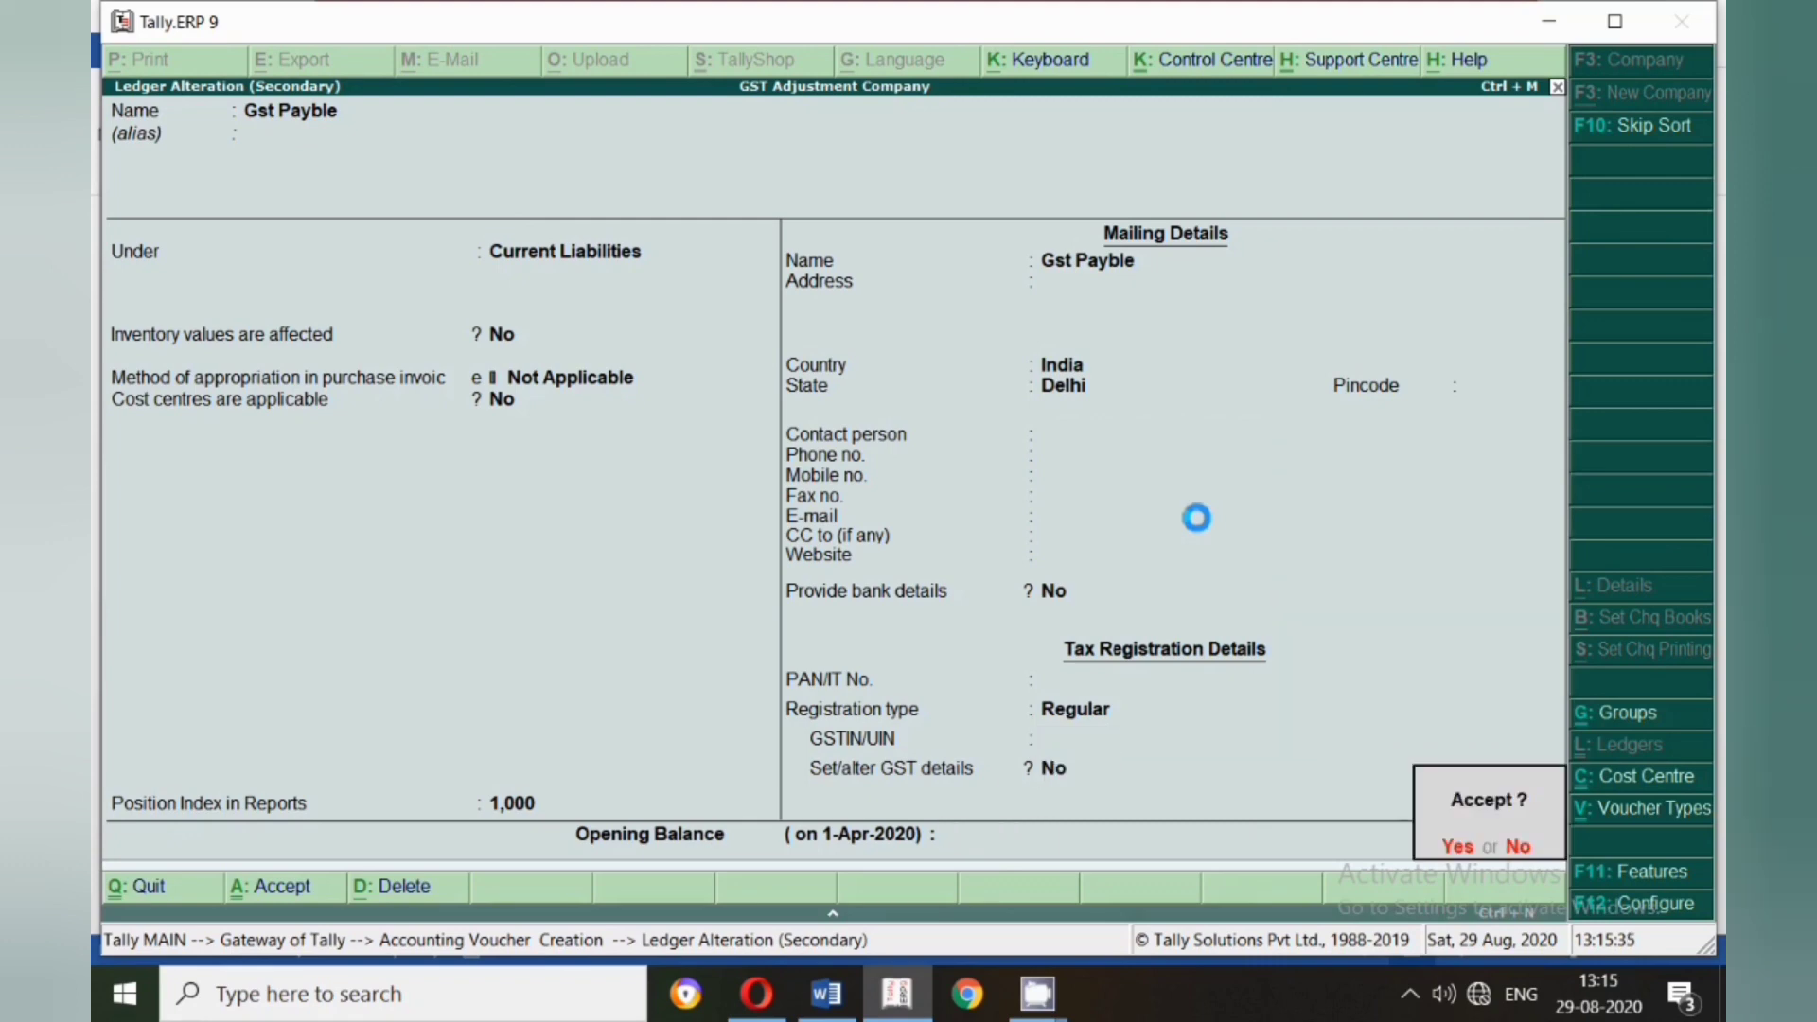
{"action": "key", "text": "Return"}
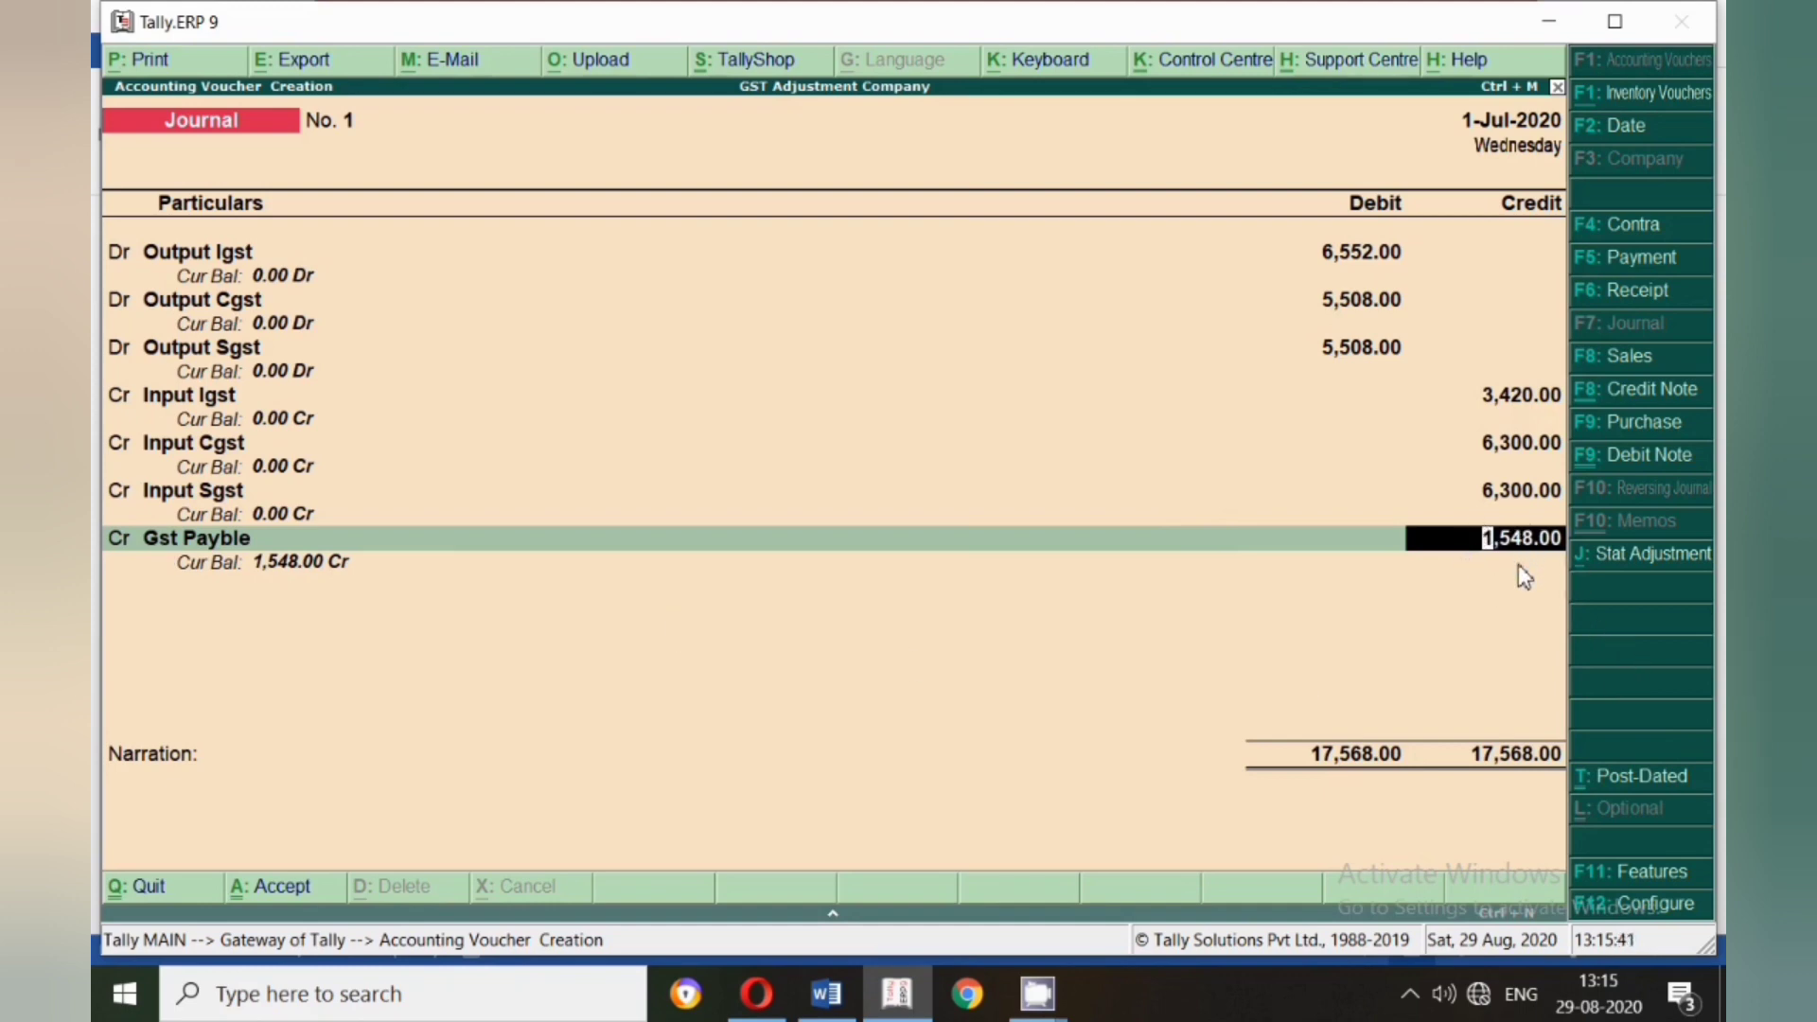
- Credit Gst Payble with 1548, leave the narration blank, and save the journal voucher
{"action": "key", "text": "Return"}
{"action": "key", "text": "Return"}
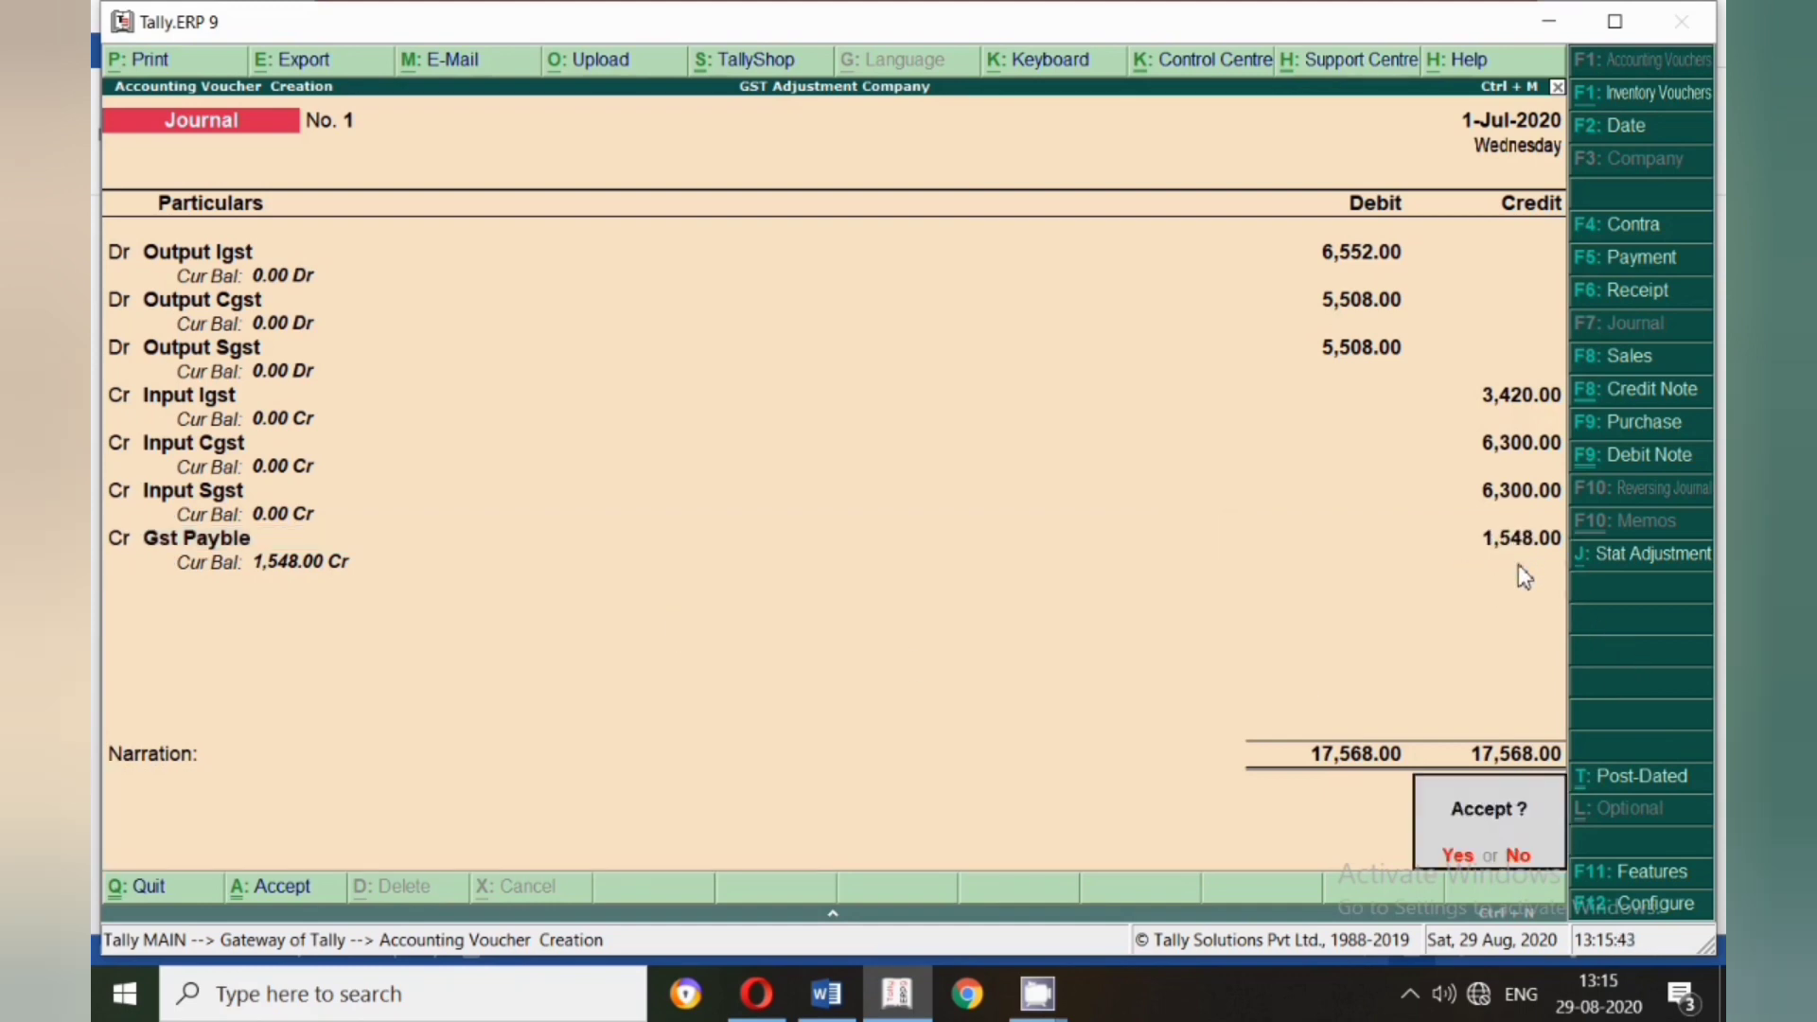
{"action": "key", "text": "Return"}
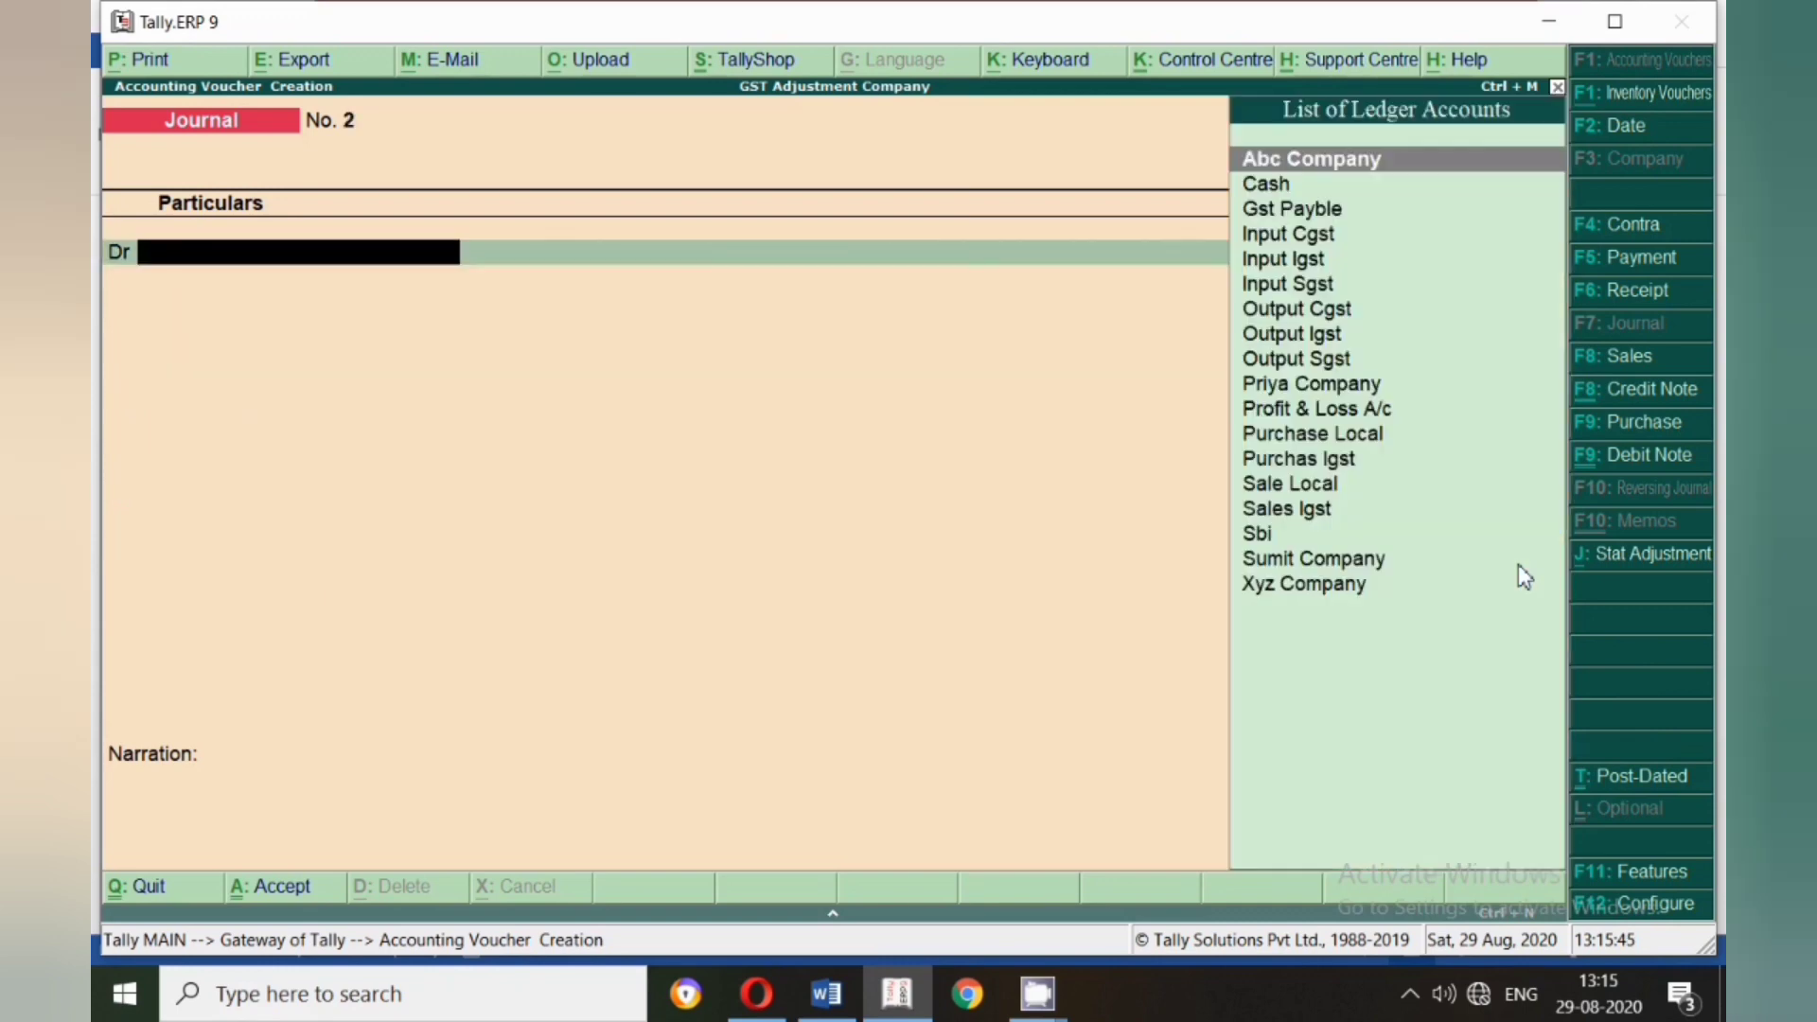
- Leave voucher entry and open the Current Liabilities group summary from the Balance Sheet to check the GST balances
{"action": "key", "text": "Escape"}
{"action": "key", "text": "Return"}
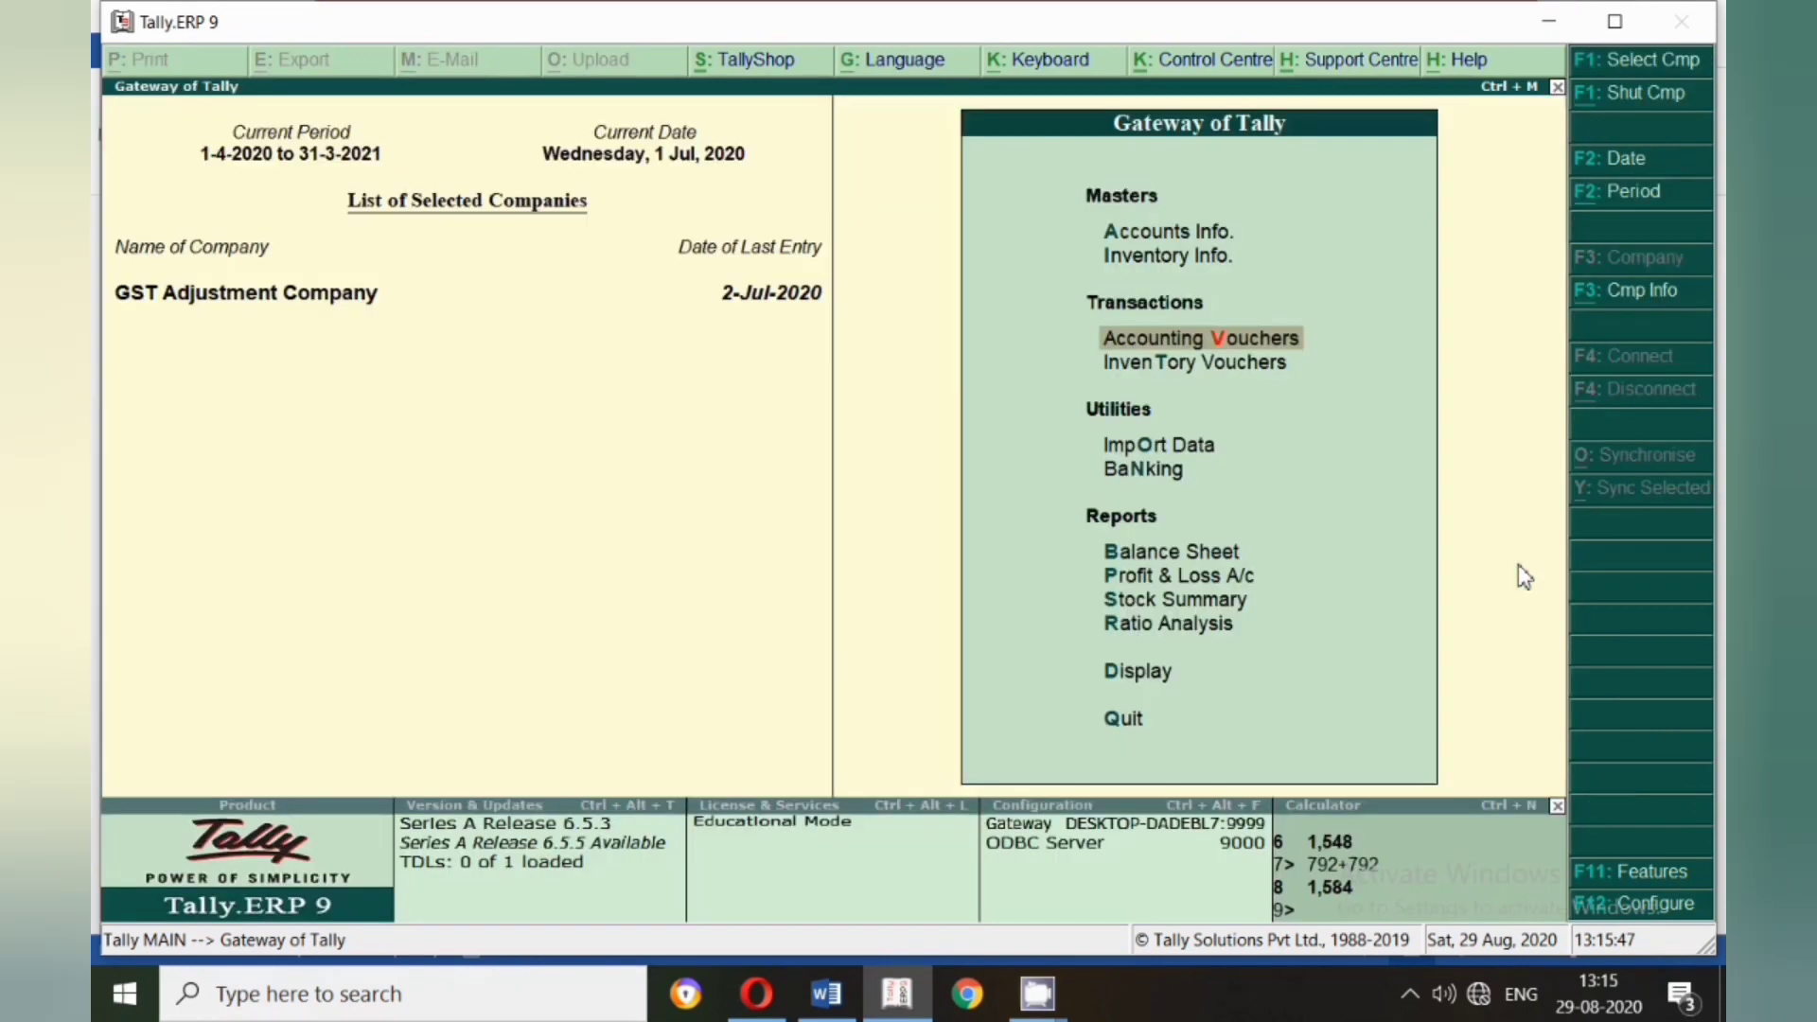
{"action": "key", "text": "b"}
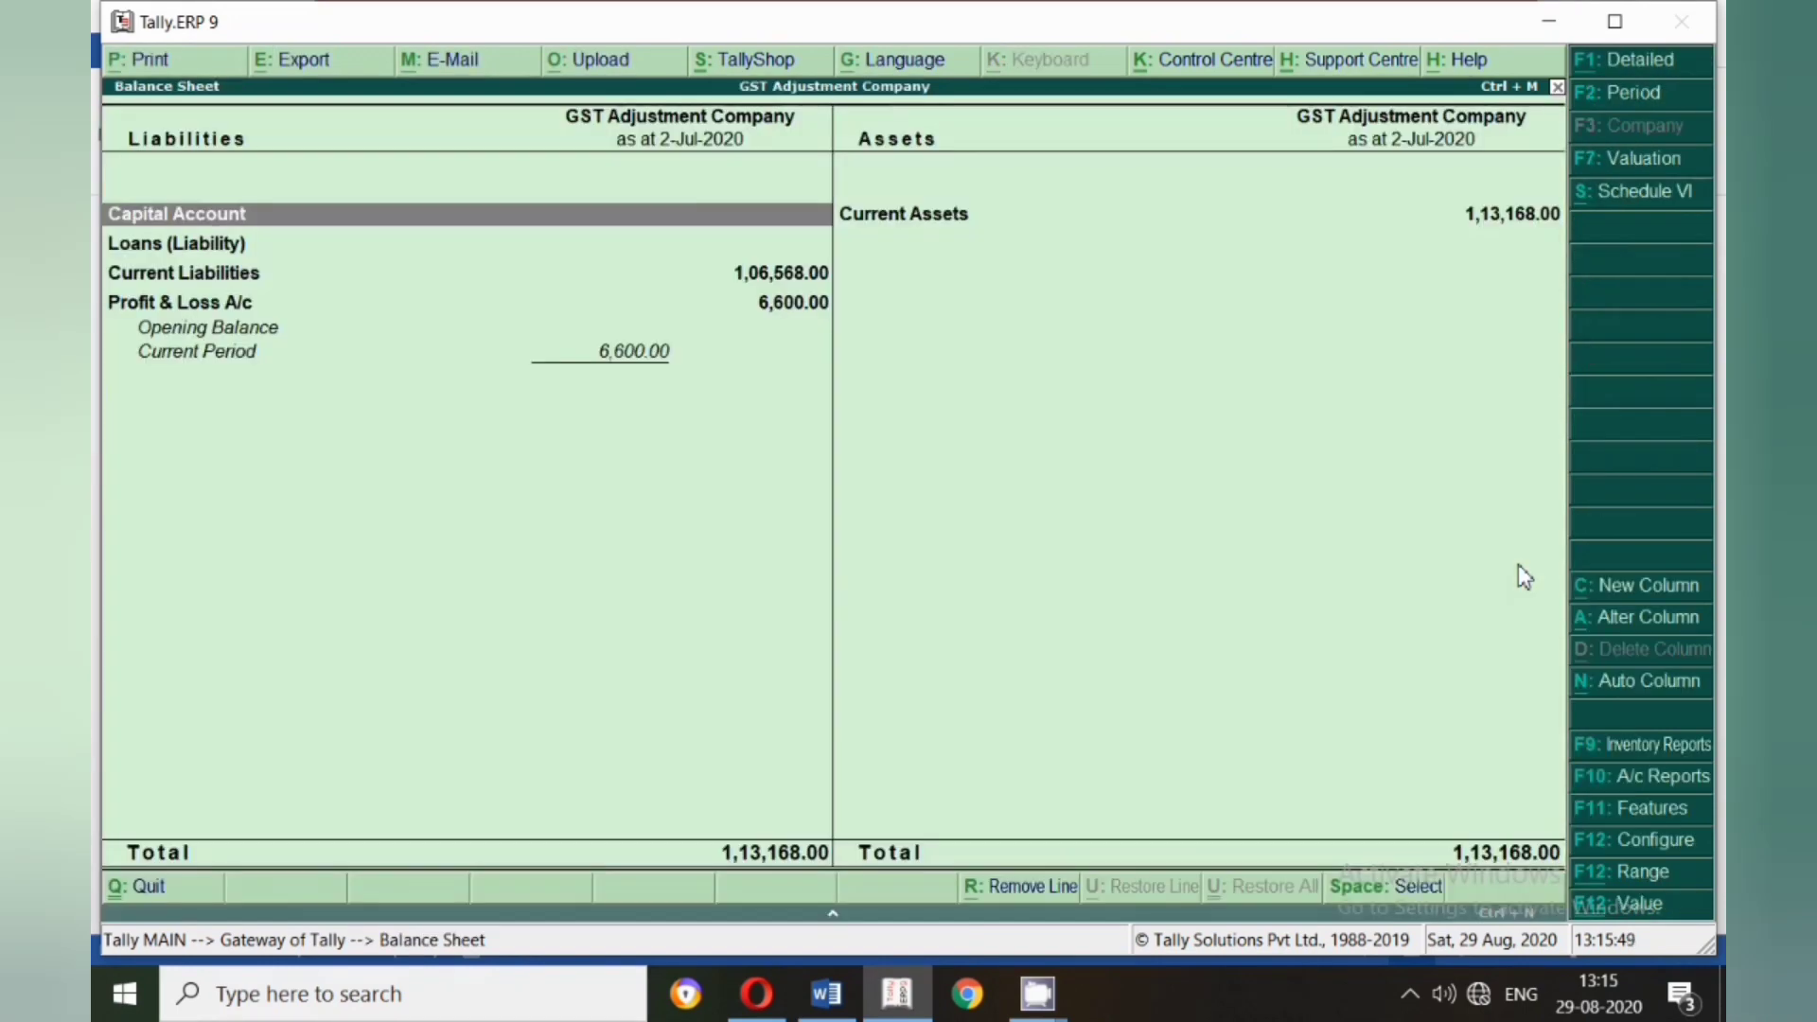
{"action": "key", "text": "Down"}
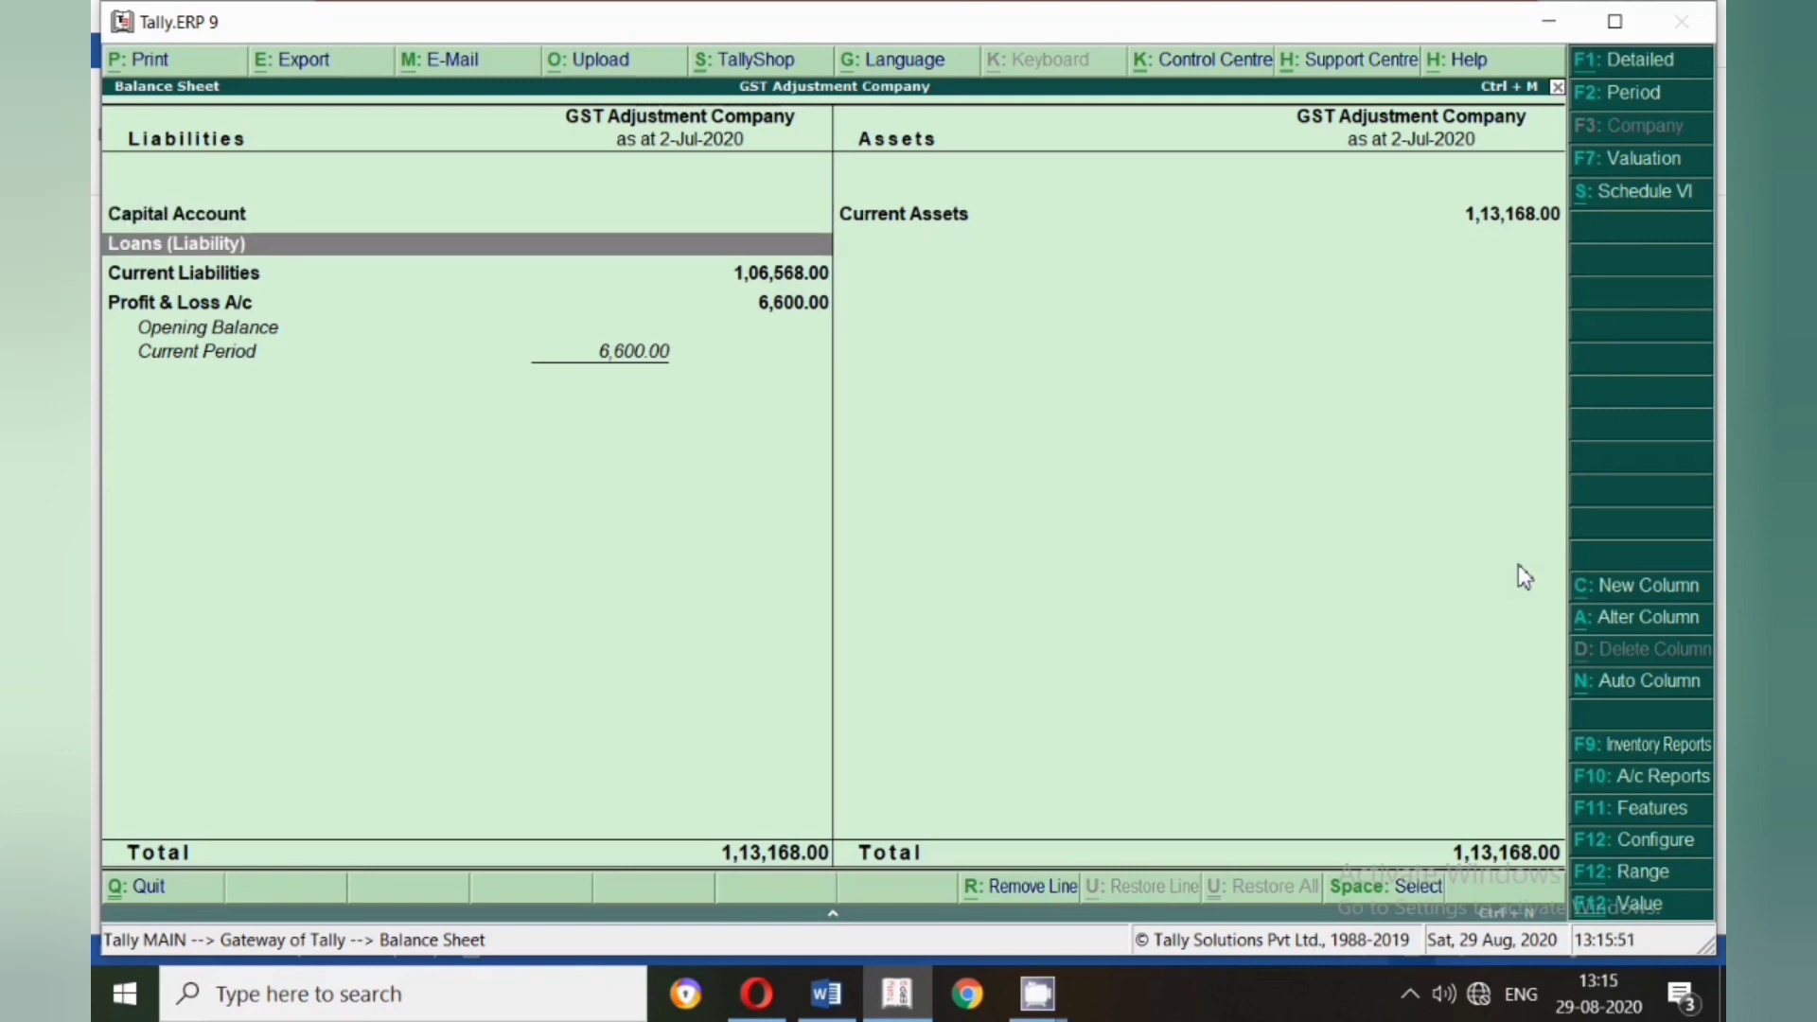
{"action": "key", "text": "Down"}
{"action": "key", "text": "Return"}
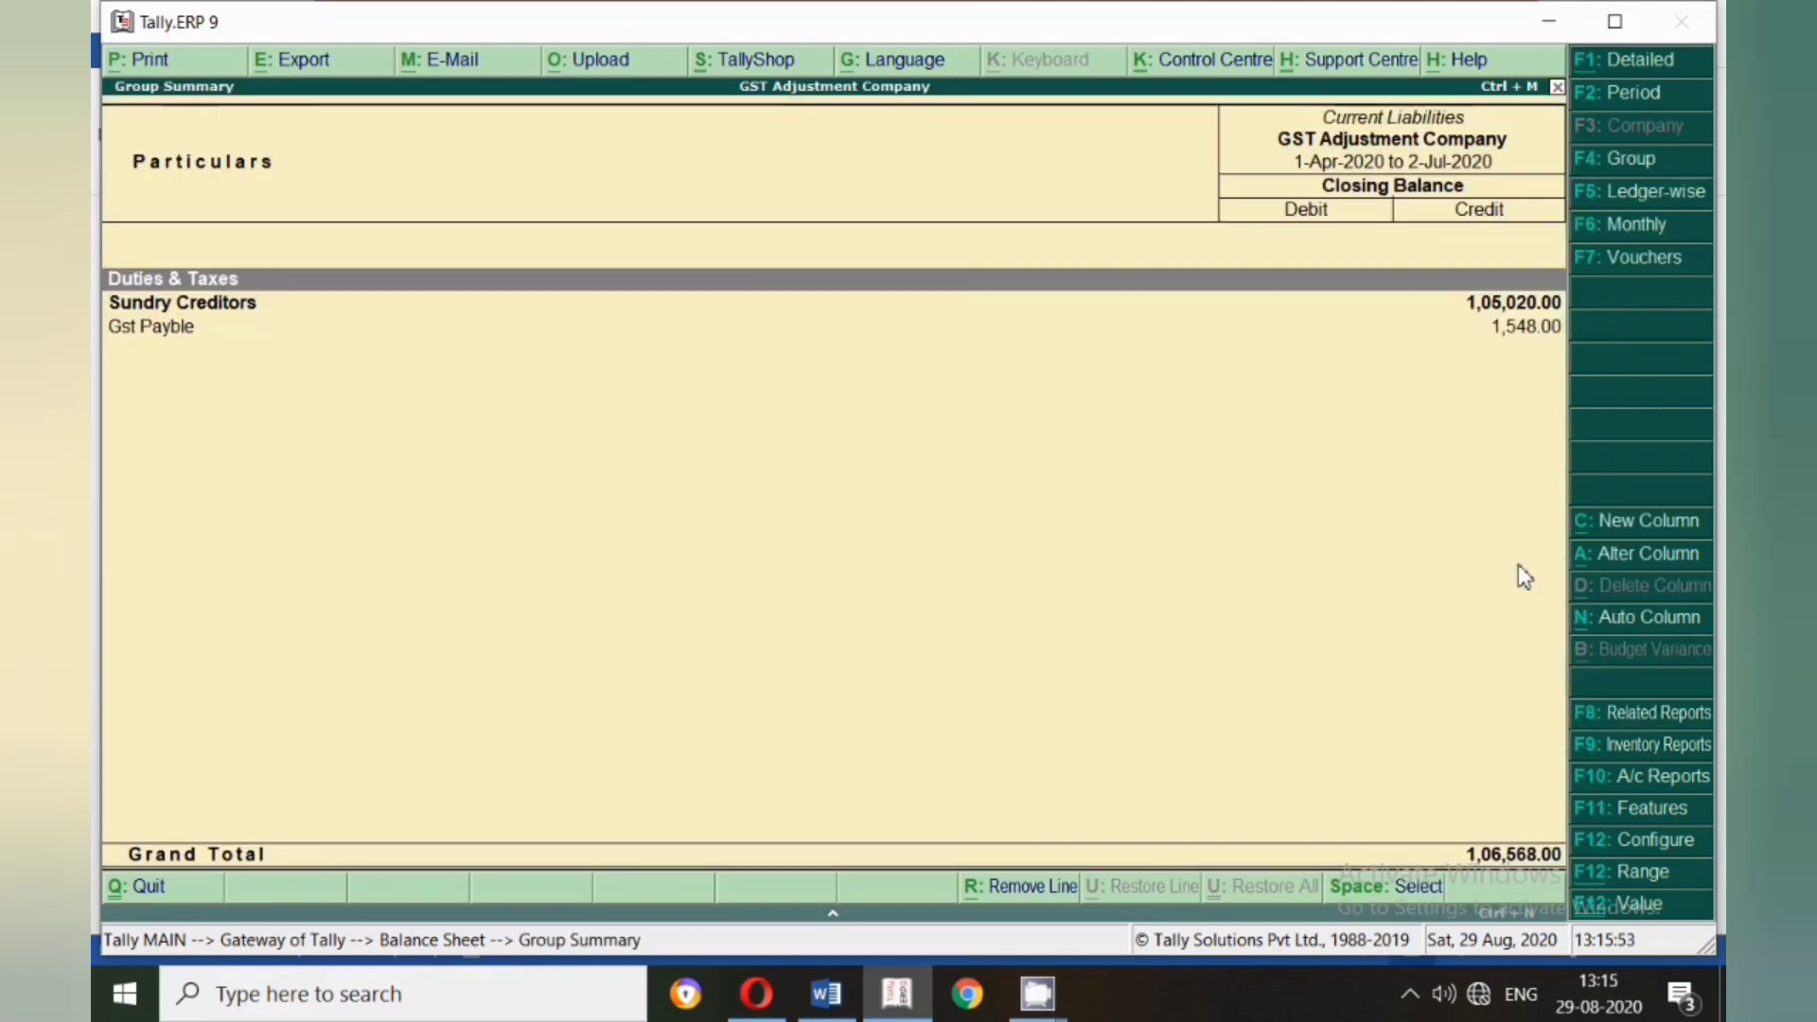
- Inspect the Duties & Taxes group and the Gst Payble ledger's monthly summary, and leave the Balance Sheet
{"action": "key", "text": "Return"}
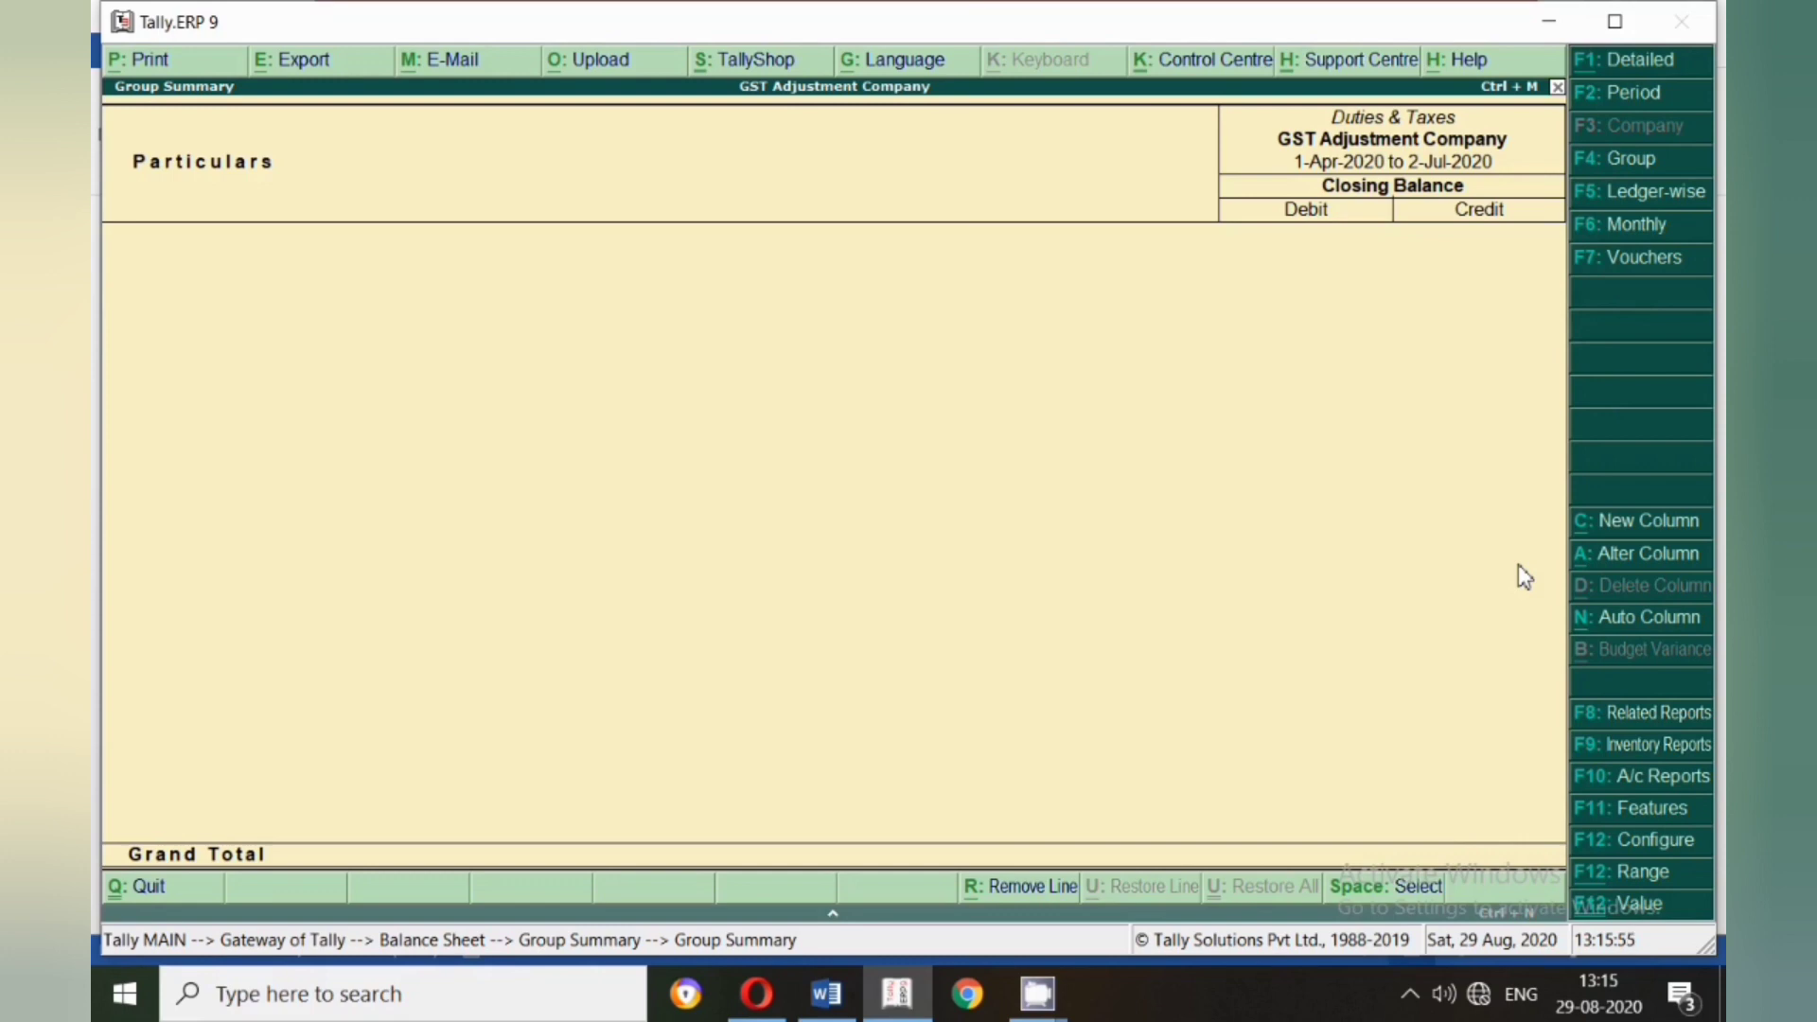
{"action": "key", "text": "Escape"}
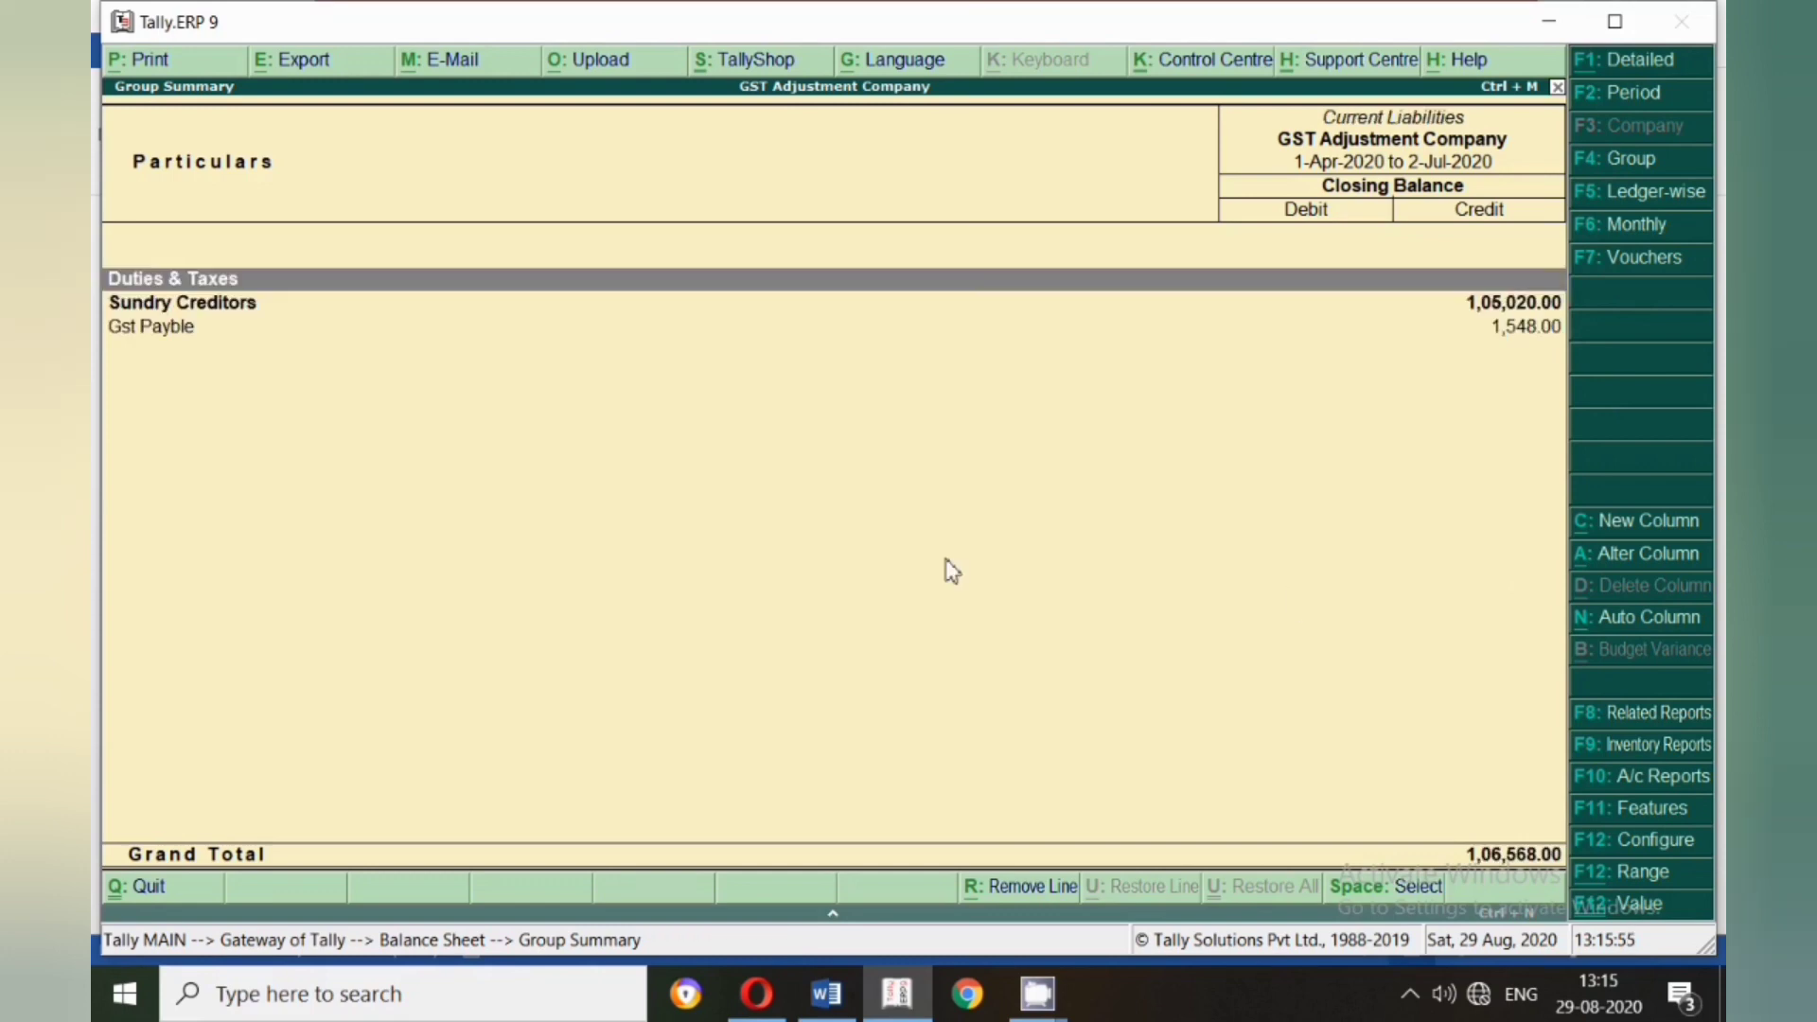
{"action": "left_click", "coordinate": [142, 329]}
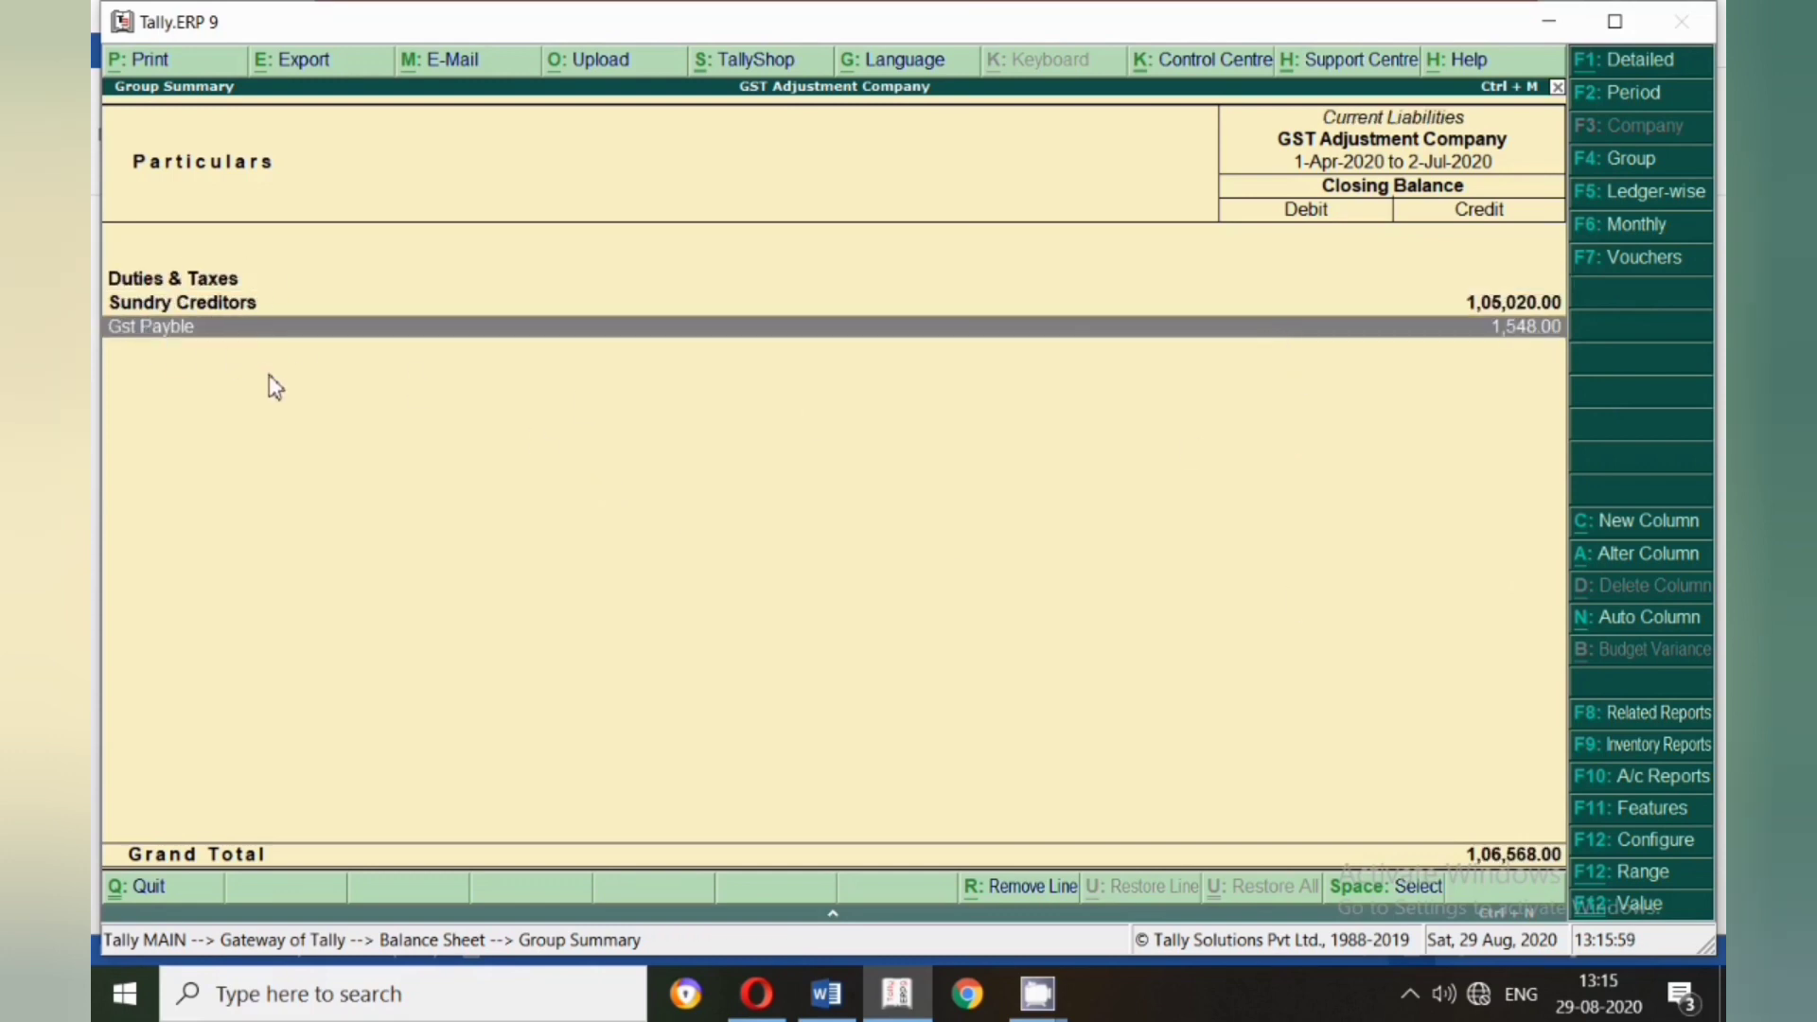
{"action": "key", "text": "Return"}
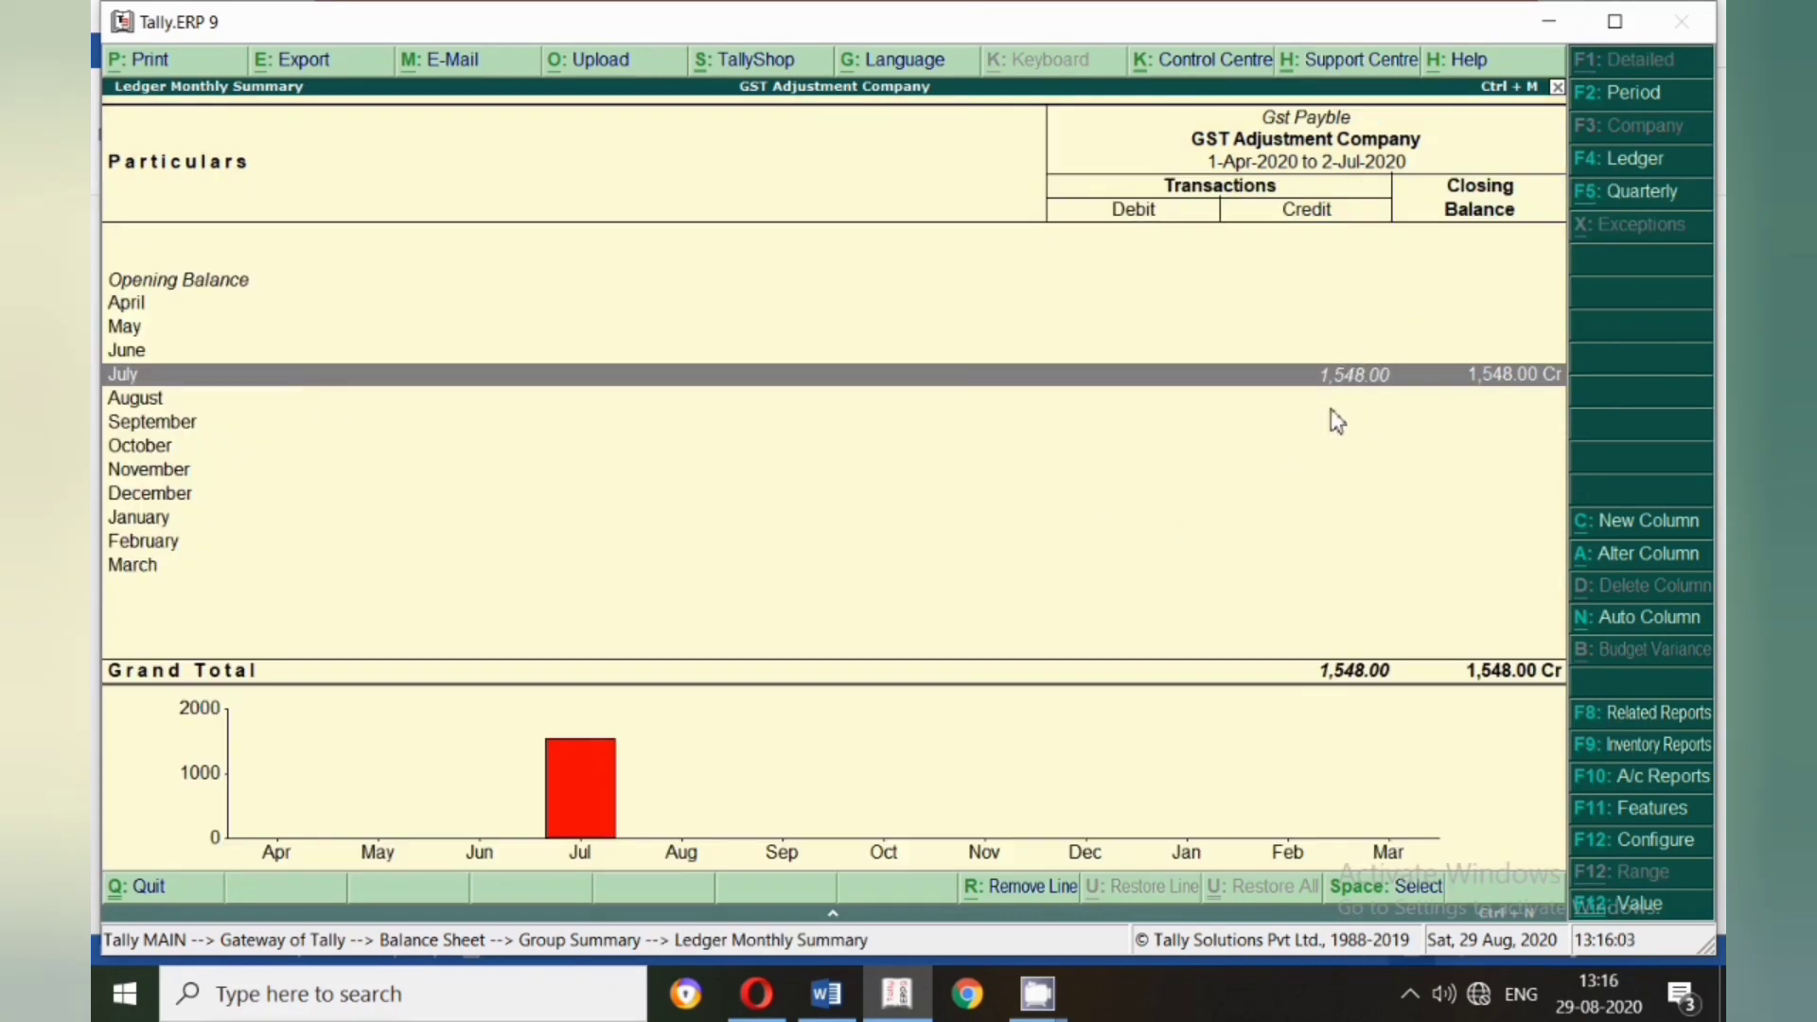
{"action": "key", "text": "Escape"}
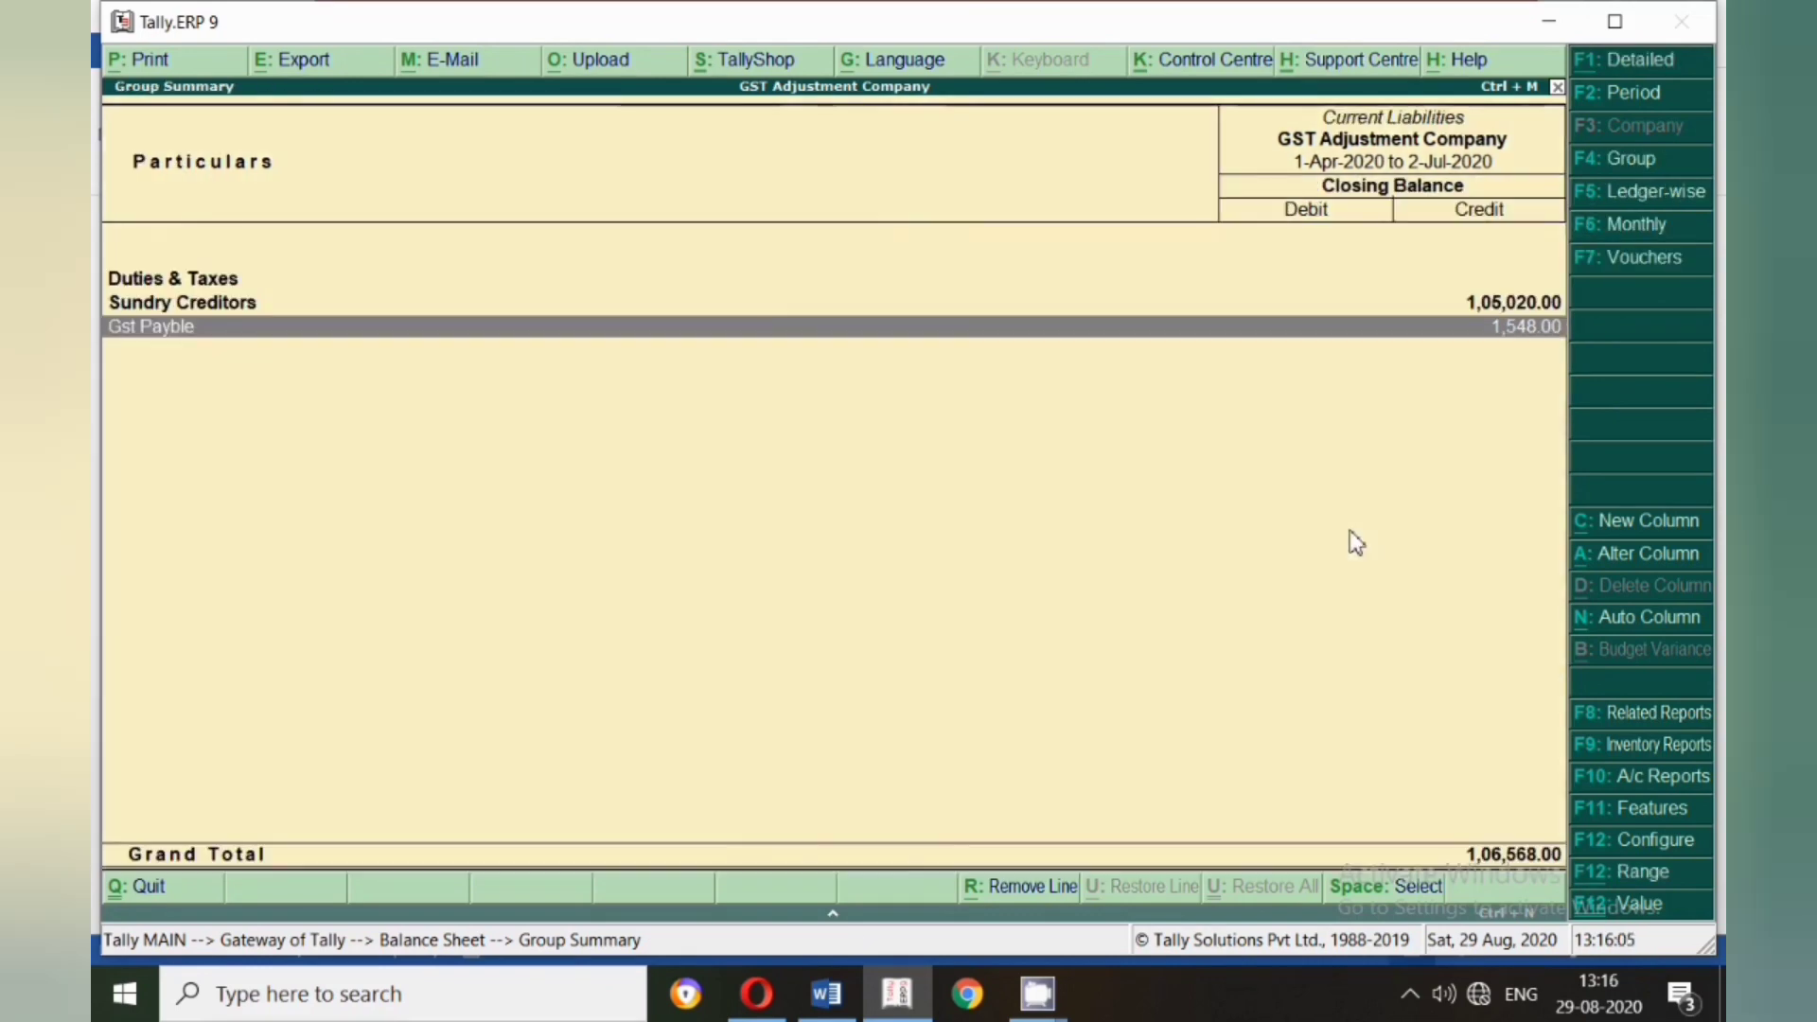
{"action": "key", "text": "Escape"}
{"action": "key", "text": "Escape"}
- Start a payment voucher with Gst Payble as its debit ledger
{"action": "key", "text": "v"}
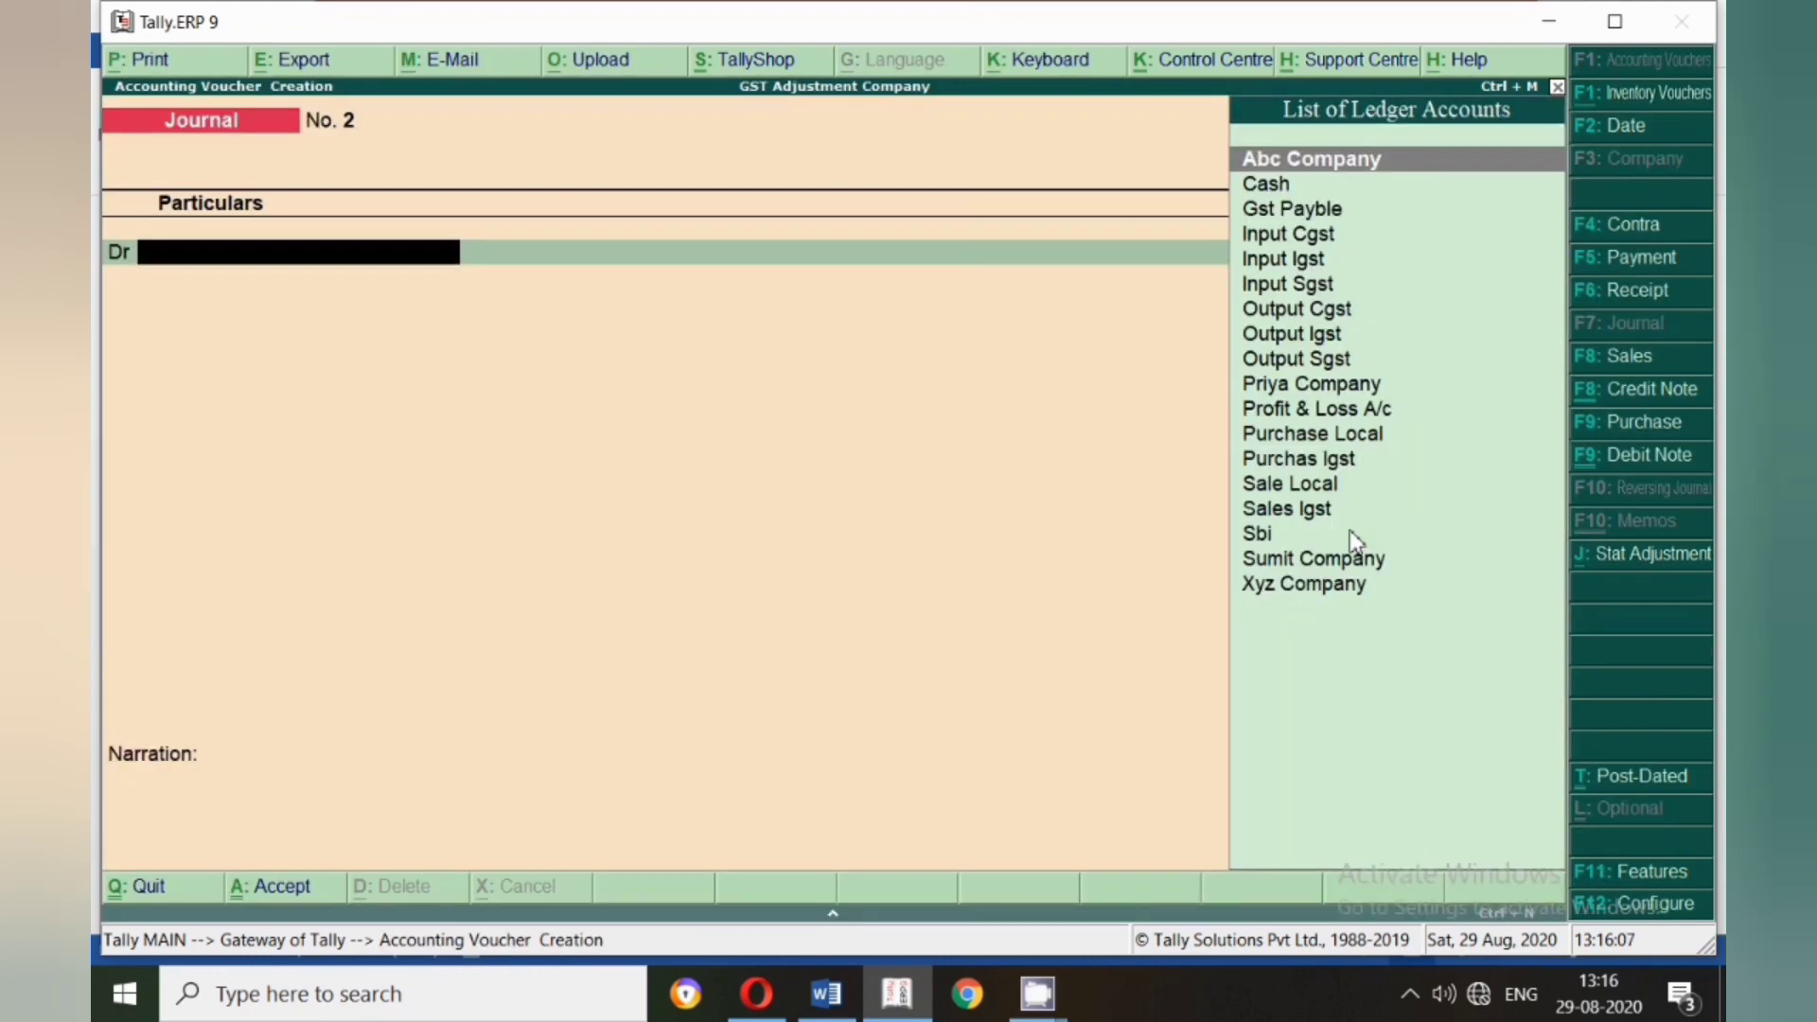
{"action": "left_click", "coordinate": [1662, 264]}
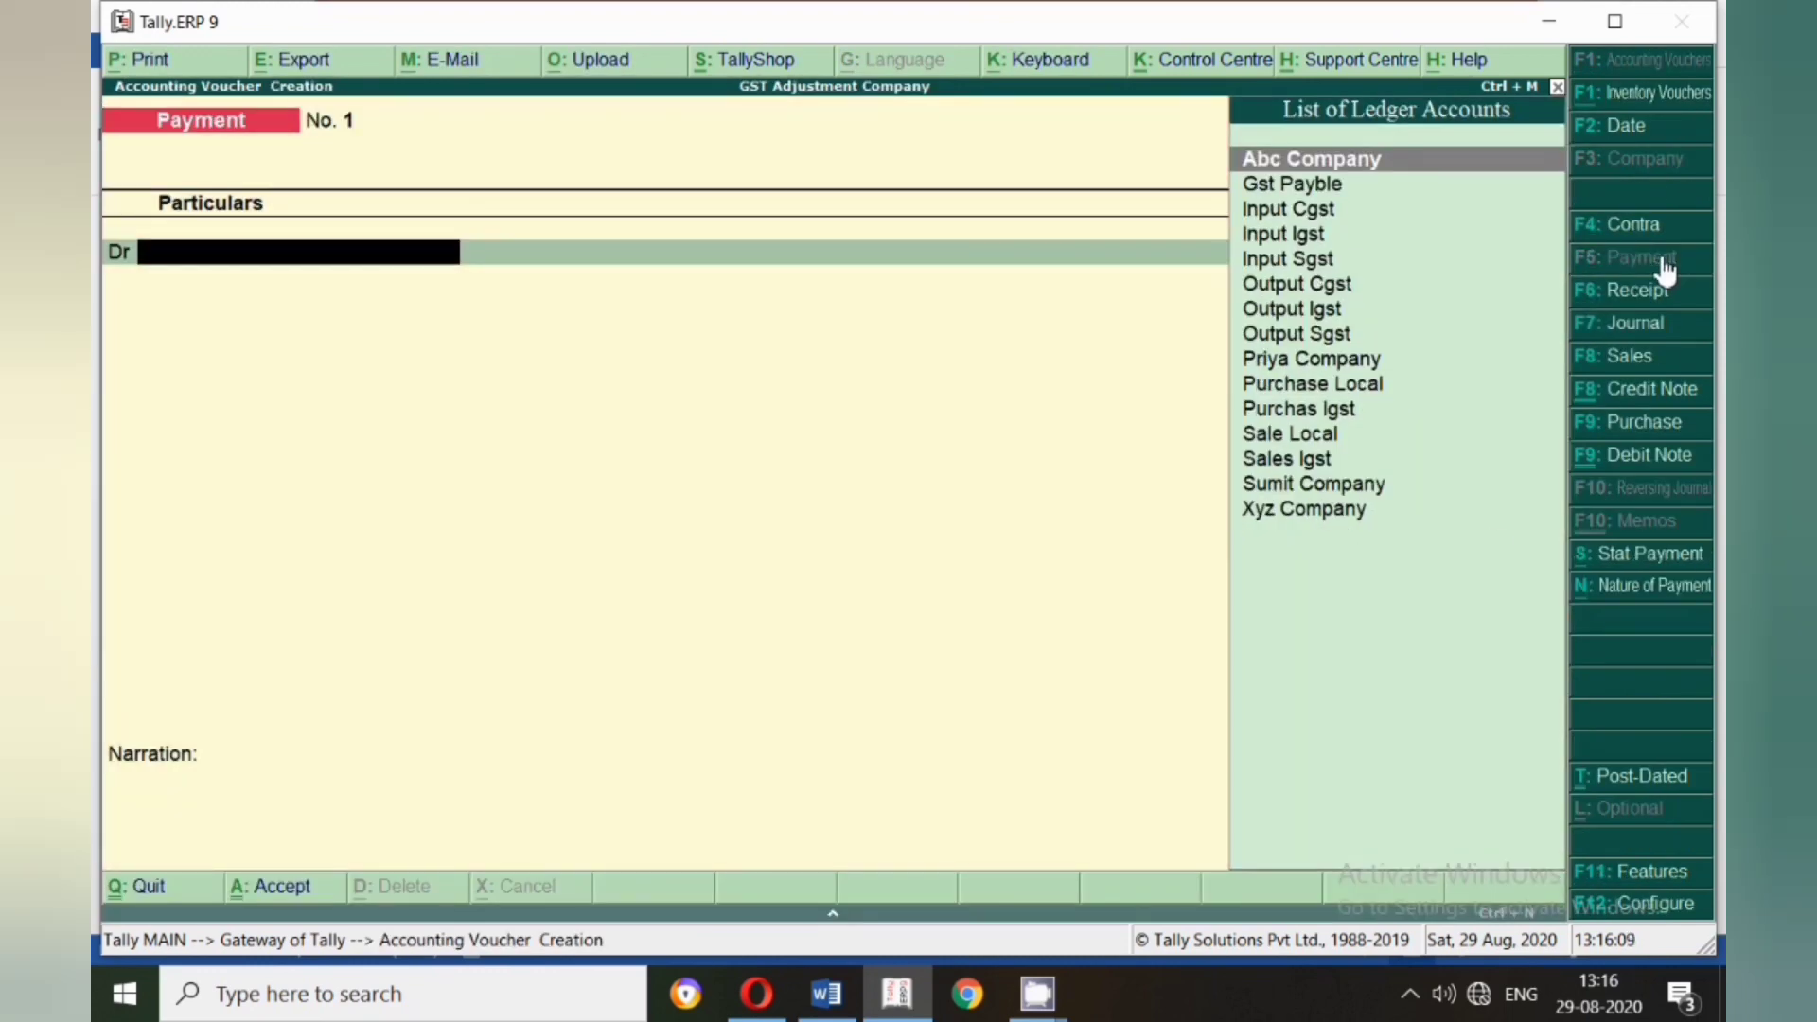
{"action": "type", "text": "Gs"}
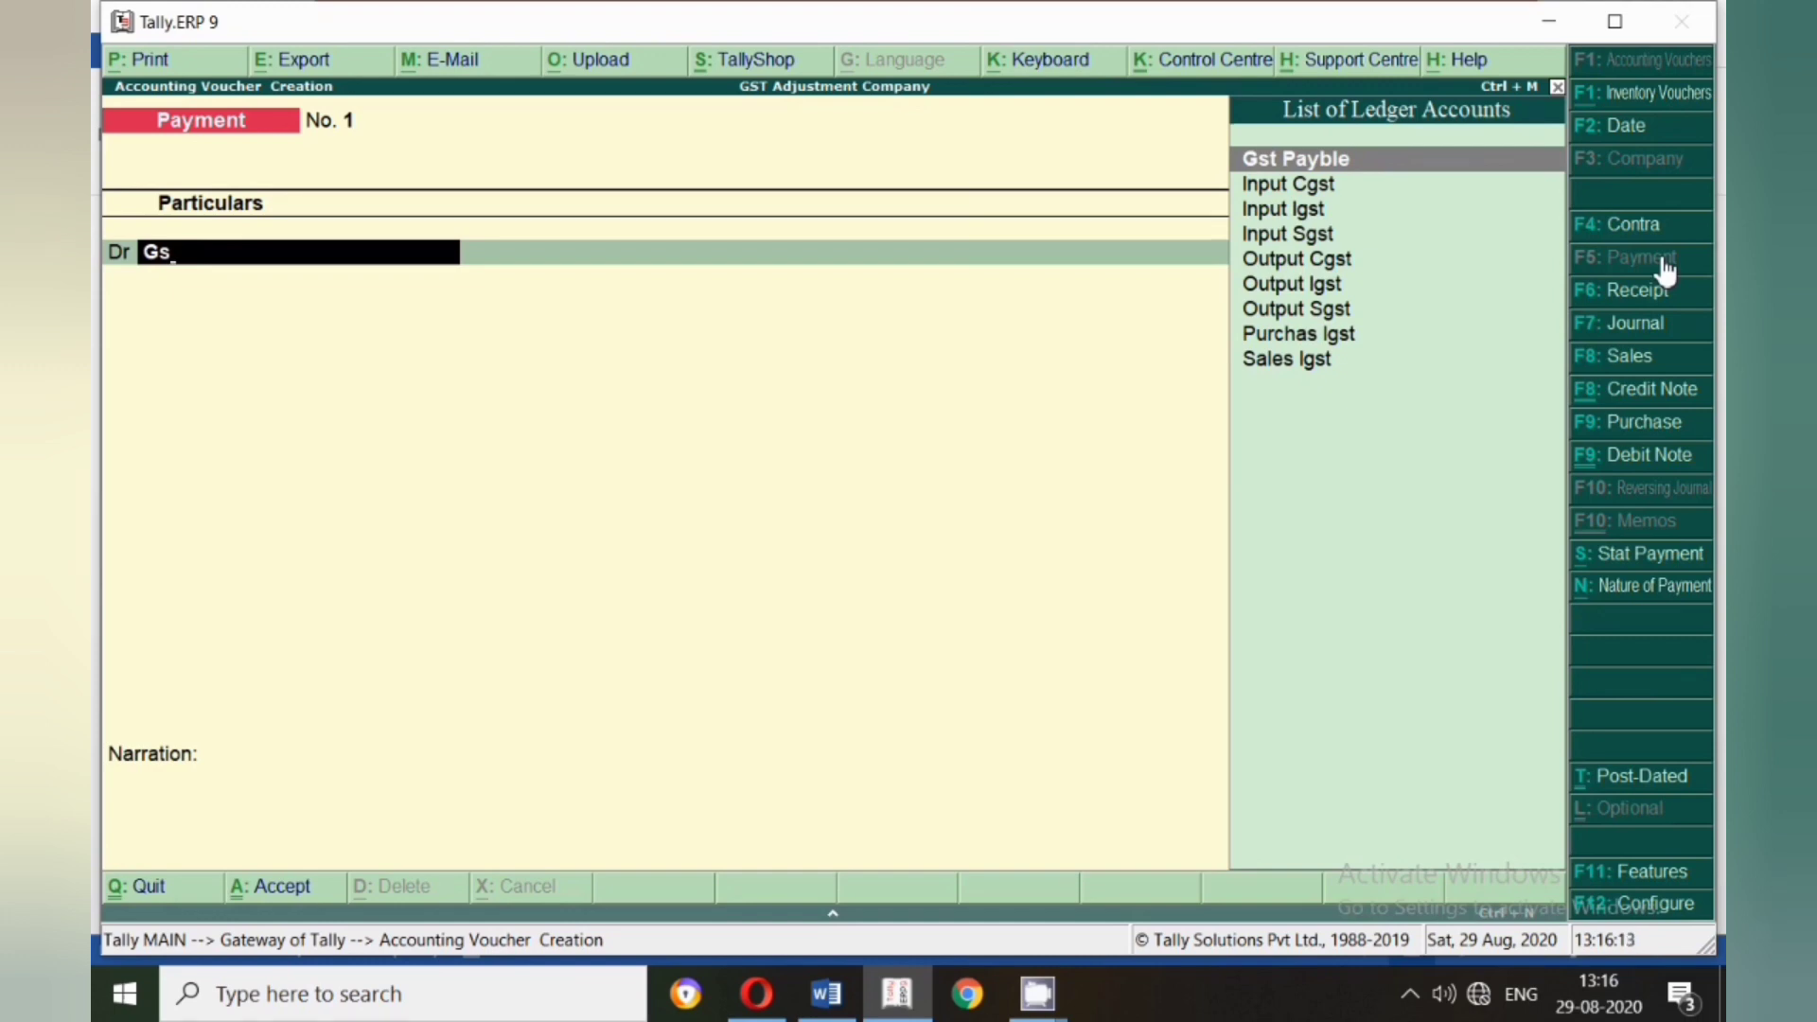
{"action": "key", "text": "Return"}
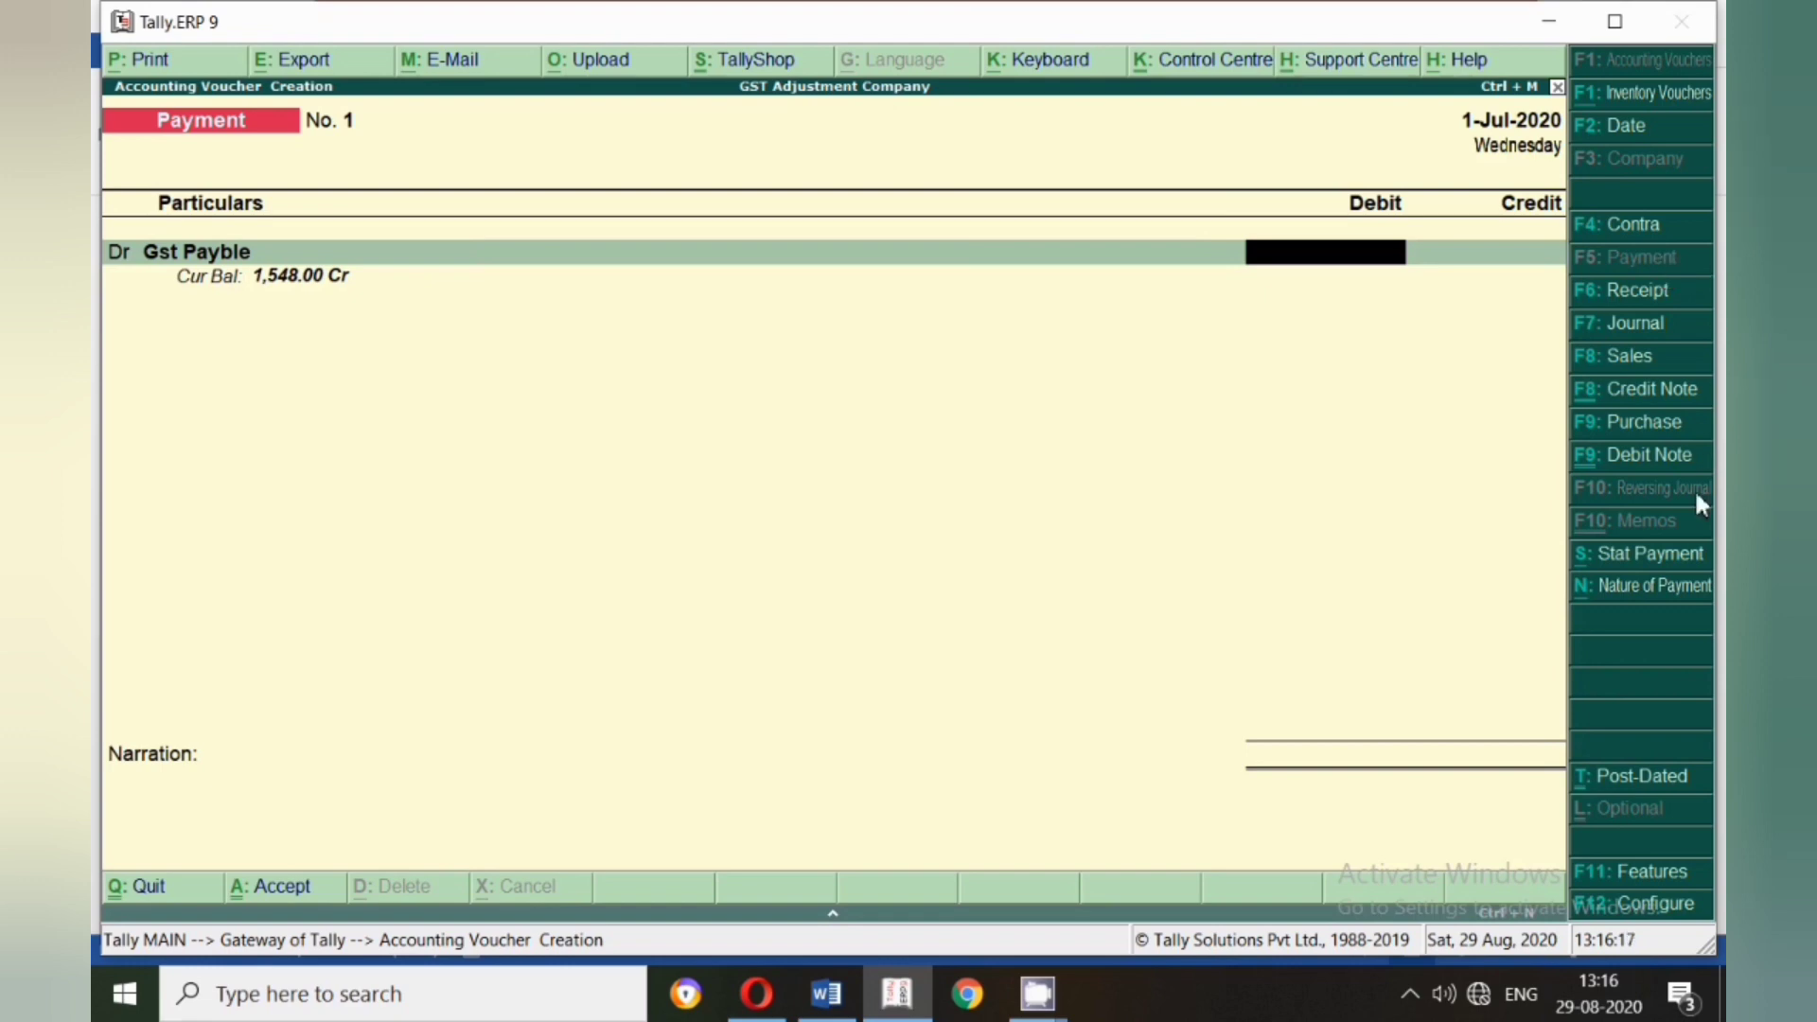
- Make the voucher a statutory payment with tax type GST, a period from 1-Jul-2020 to the 31st, and payment type Regular
{"action": "left_click", "coordinate": [1627, 554]}
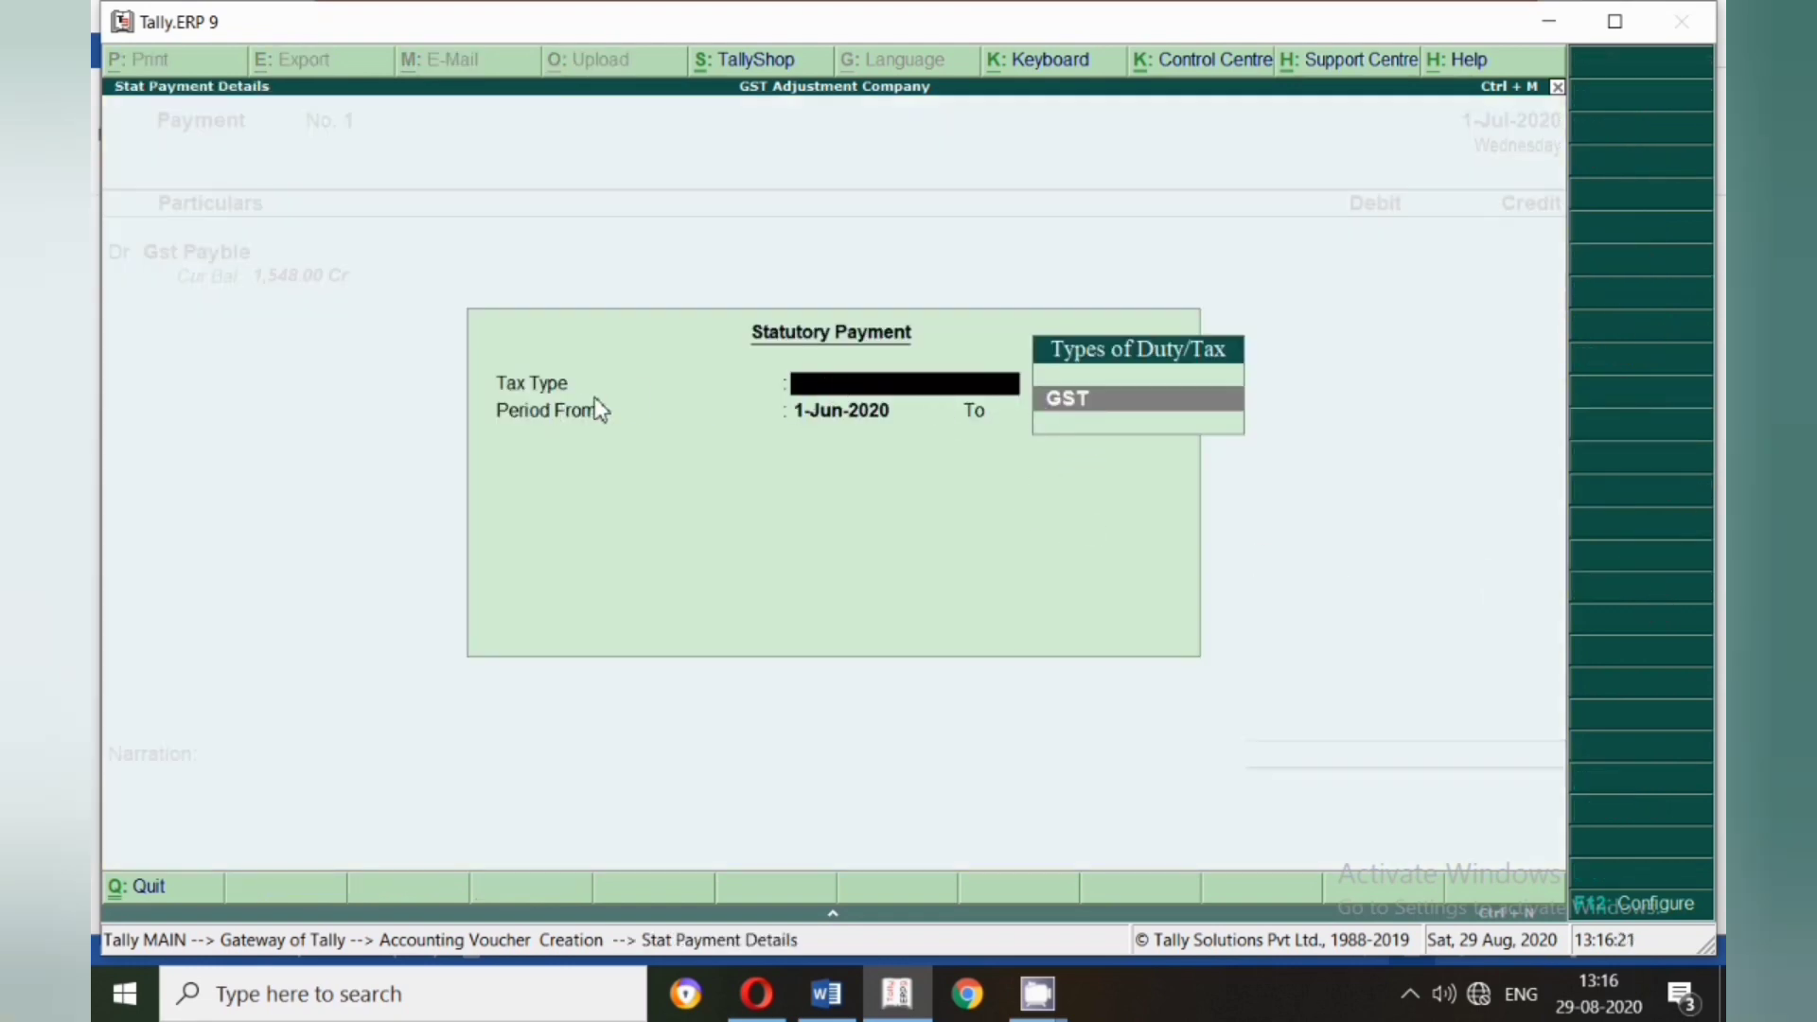
{"action": "key", "text": "Return"}
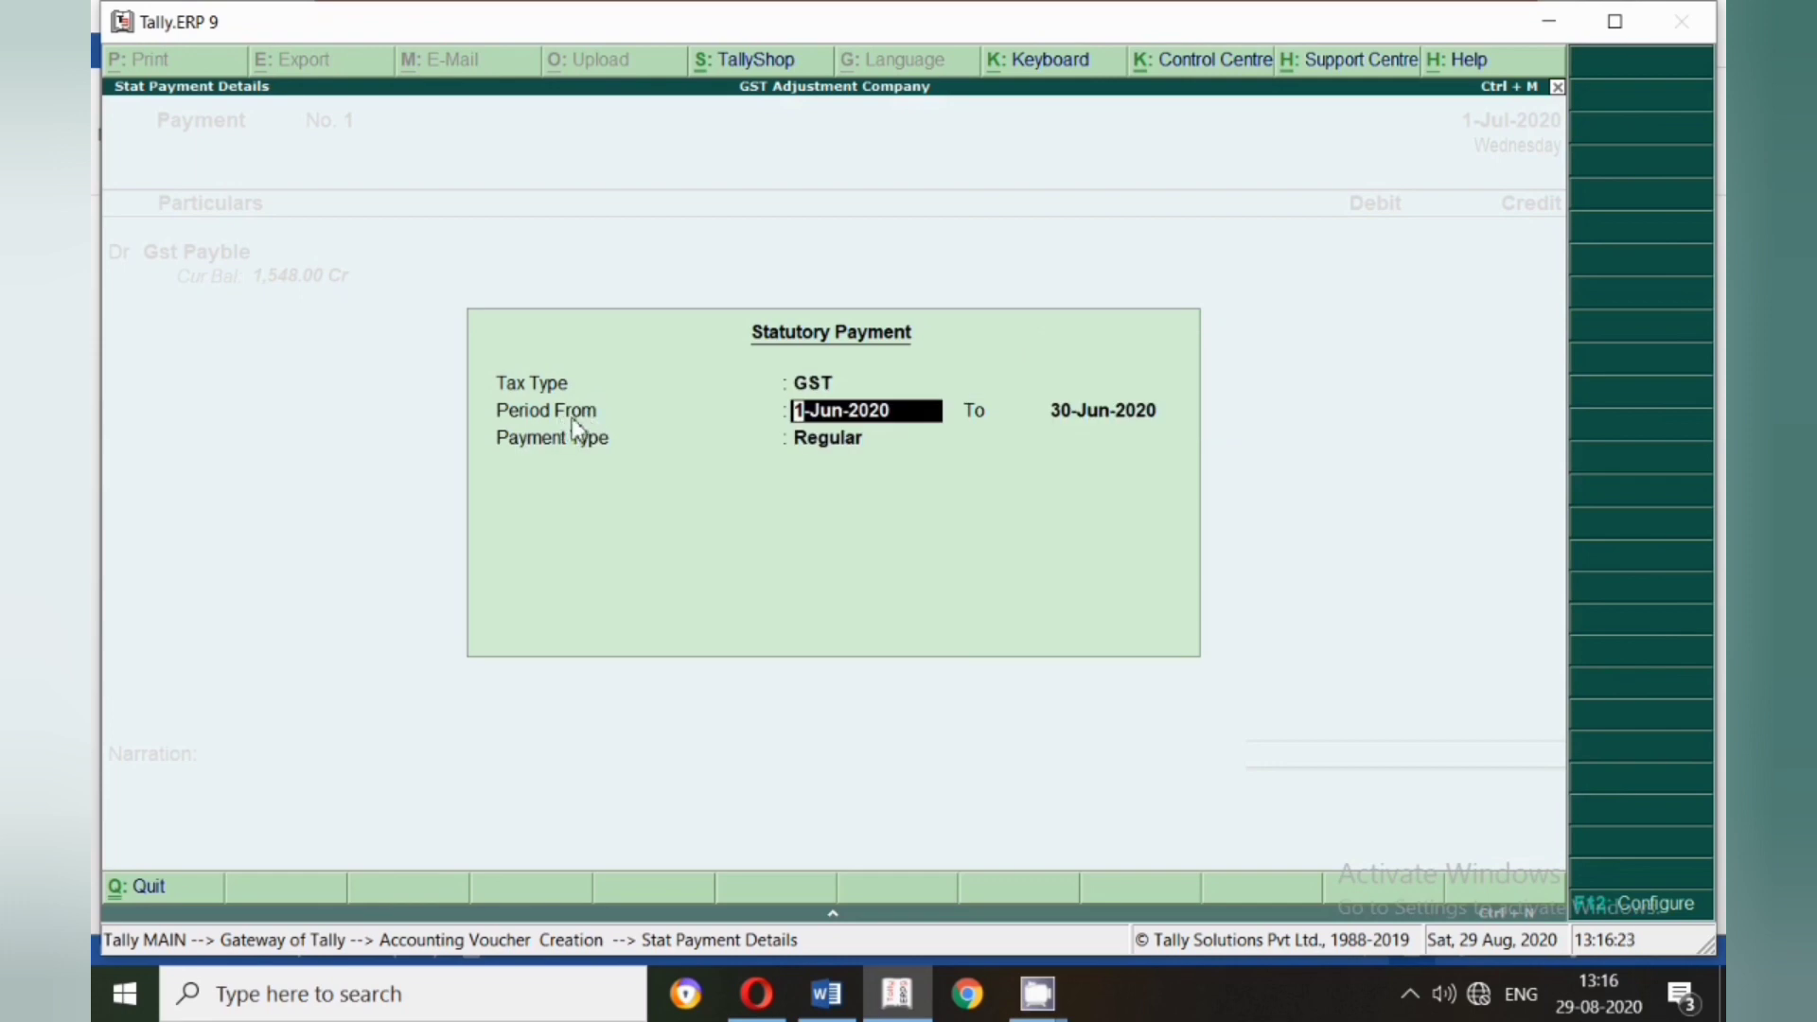
{"action": "type", "text": "1-7"}
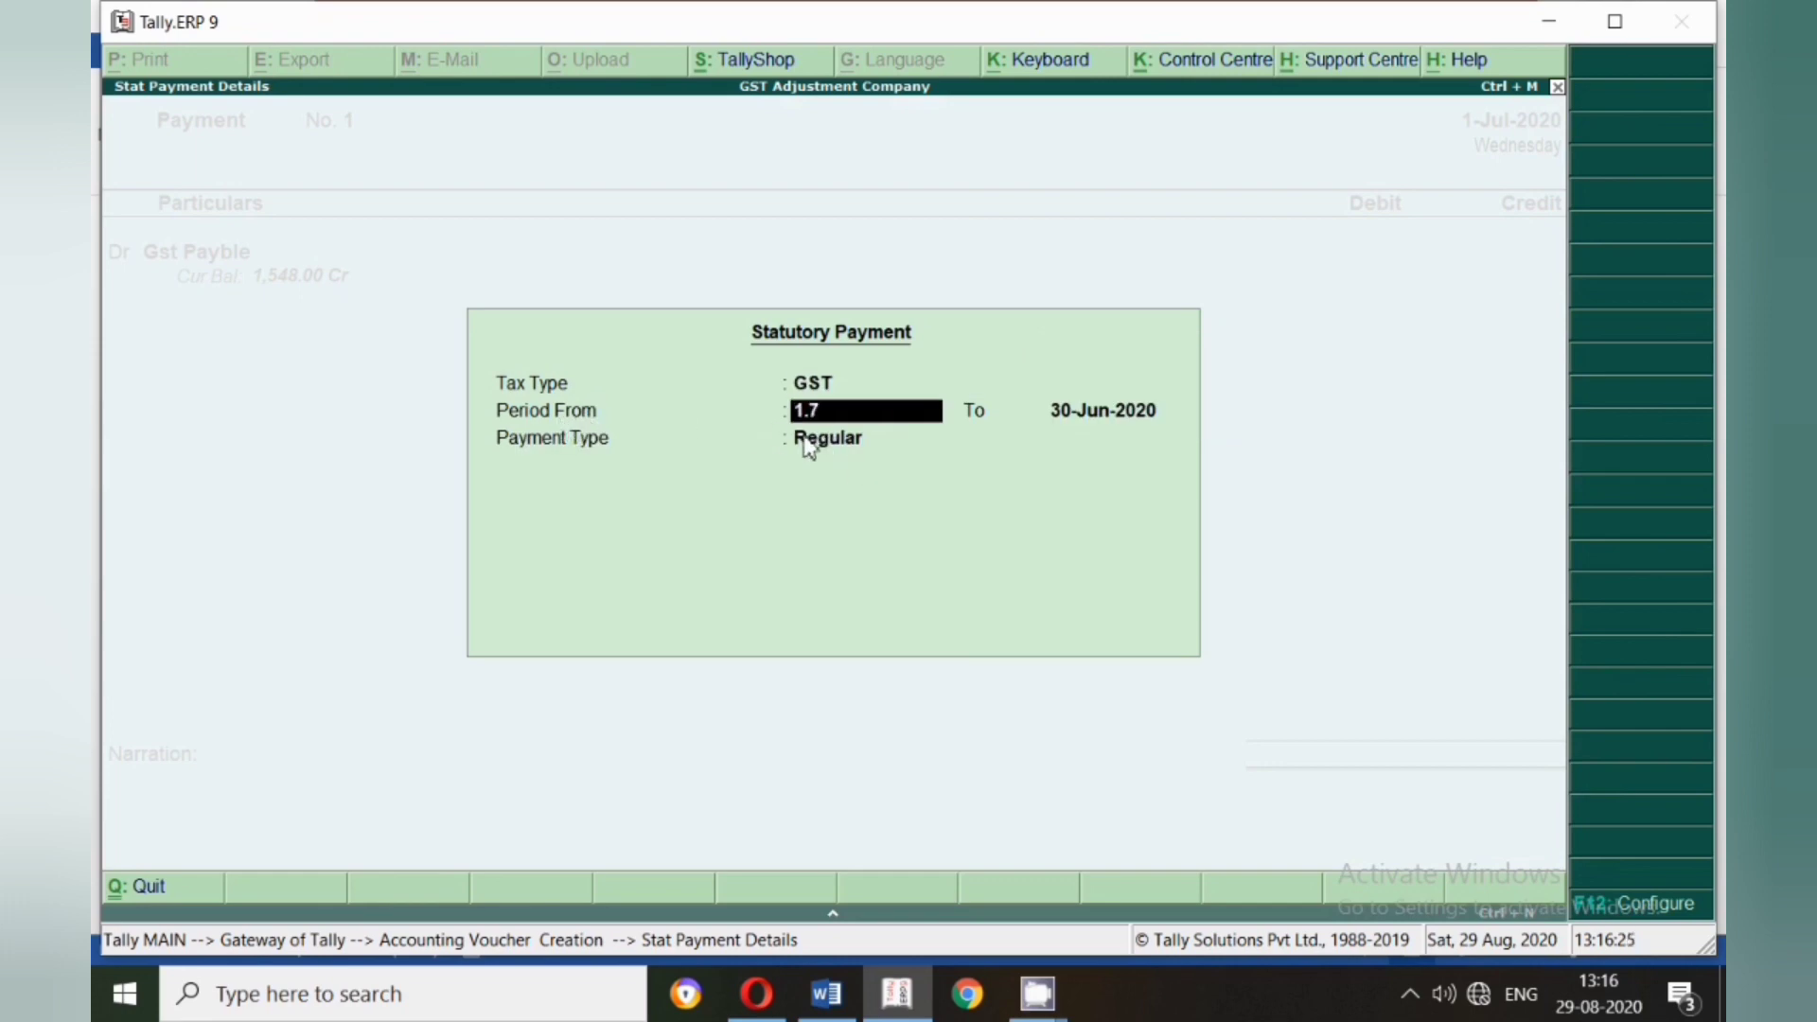
{"action": "key", "text": "Return"}
{"action": "type", "text": "31."}
{"action": "key", "text": "Return"}
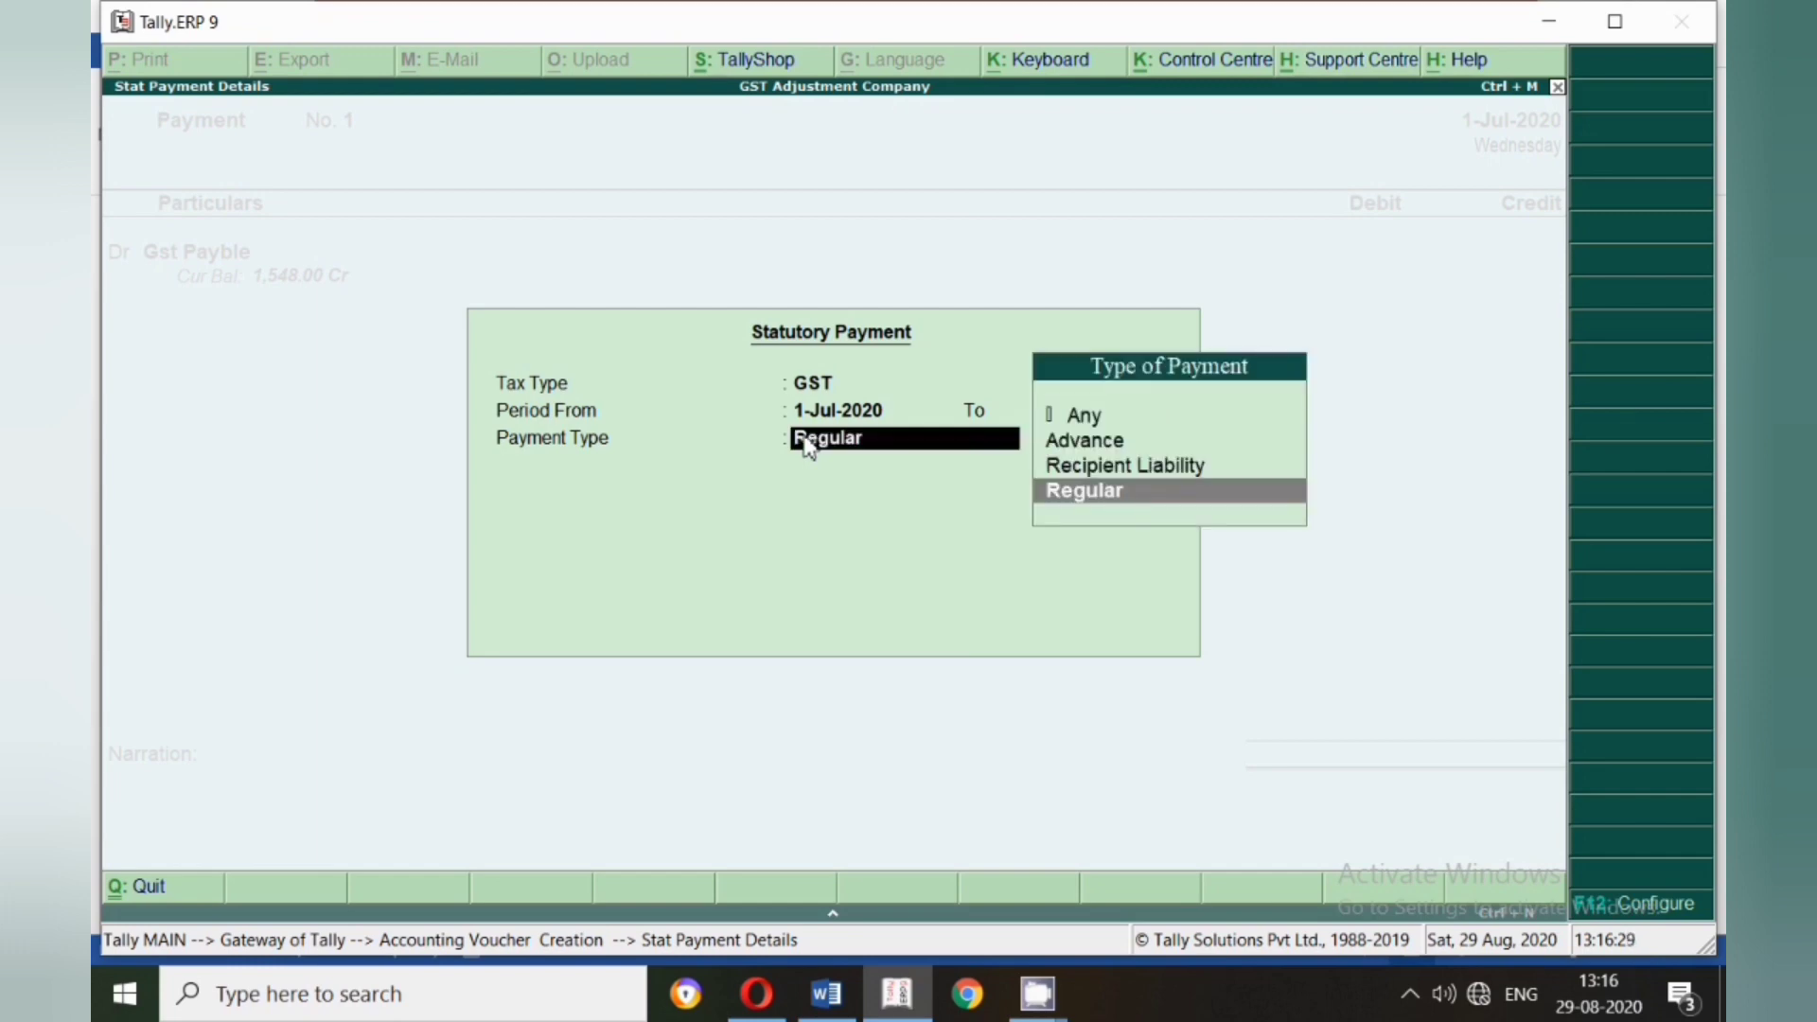
{"action": "key", "text": "Return"}
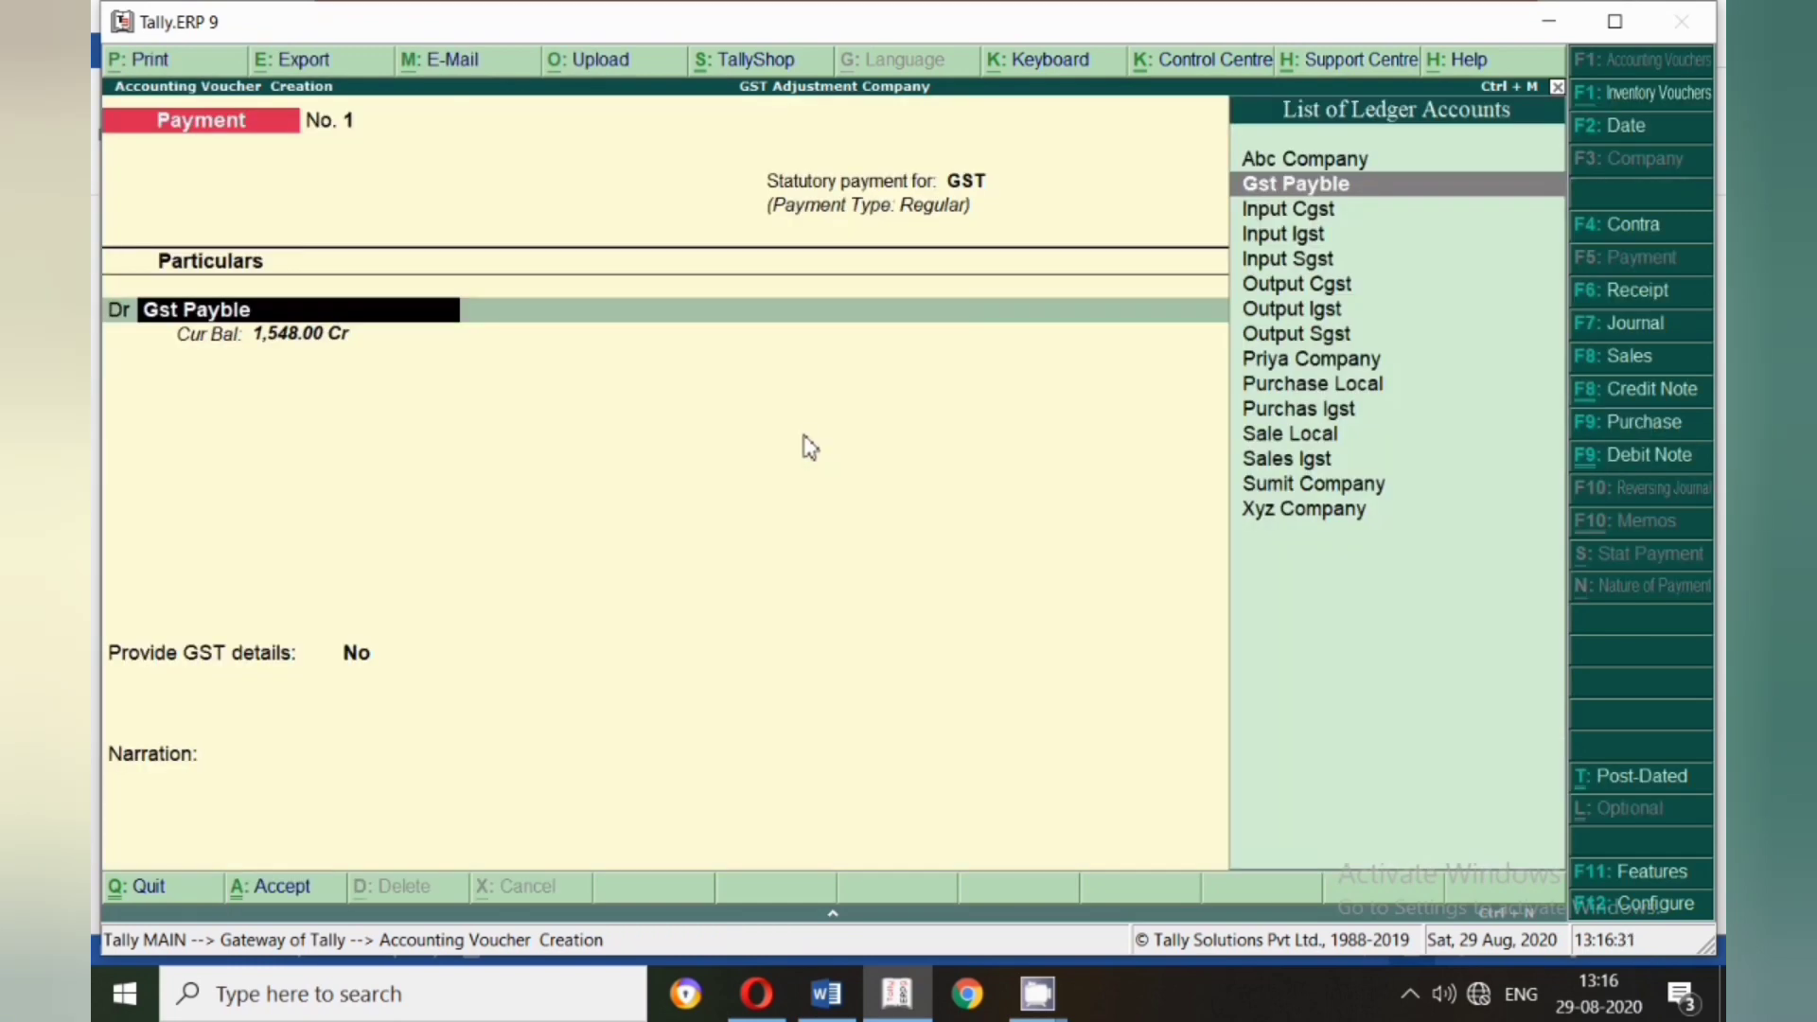
- Set the payment type of the Gst Payble line to Others and debit it with 1548
{"action": "key", "text": "Return"}
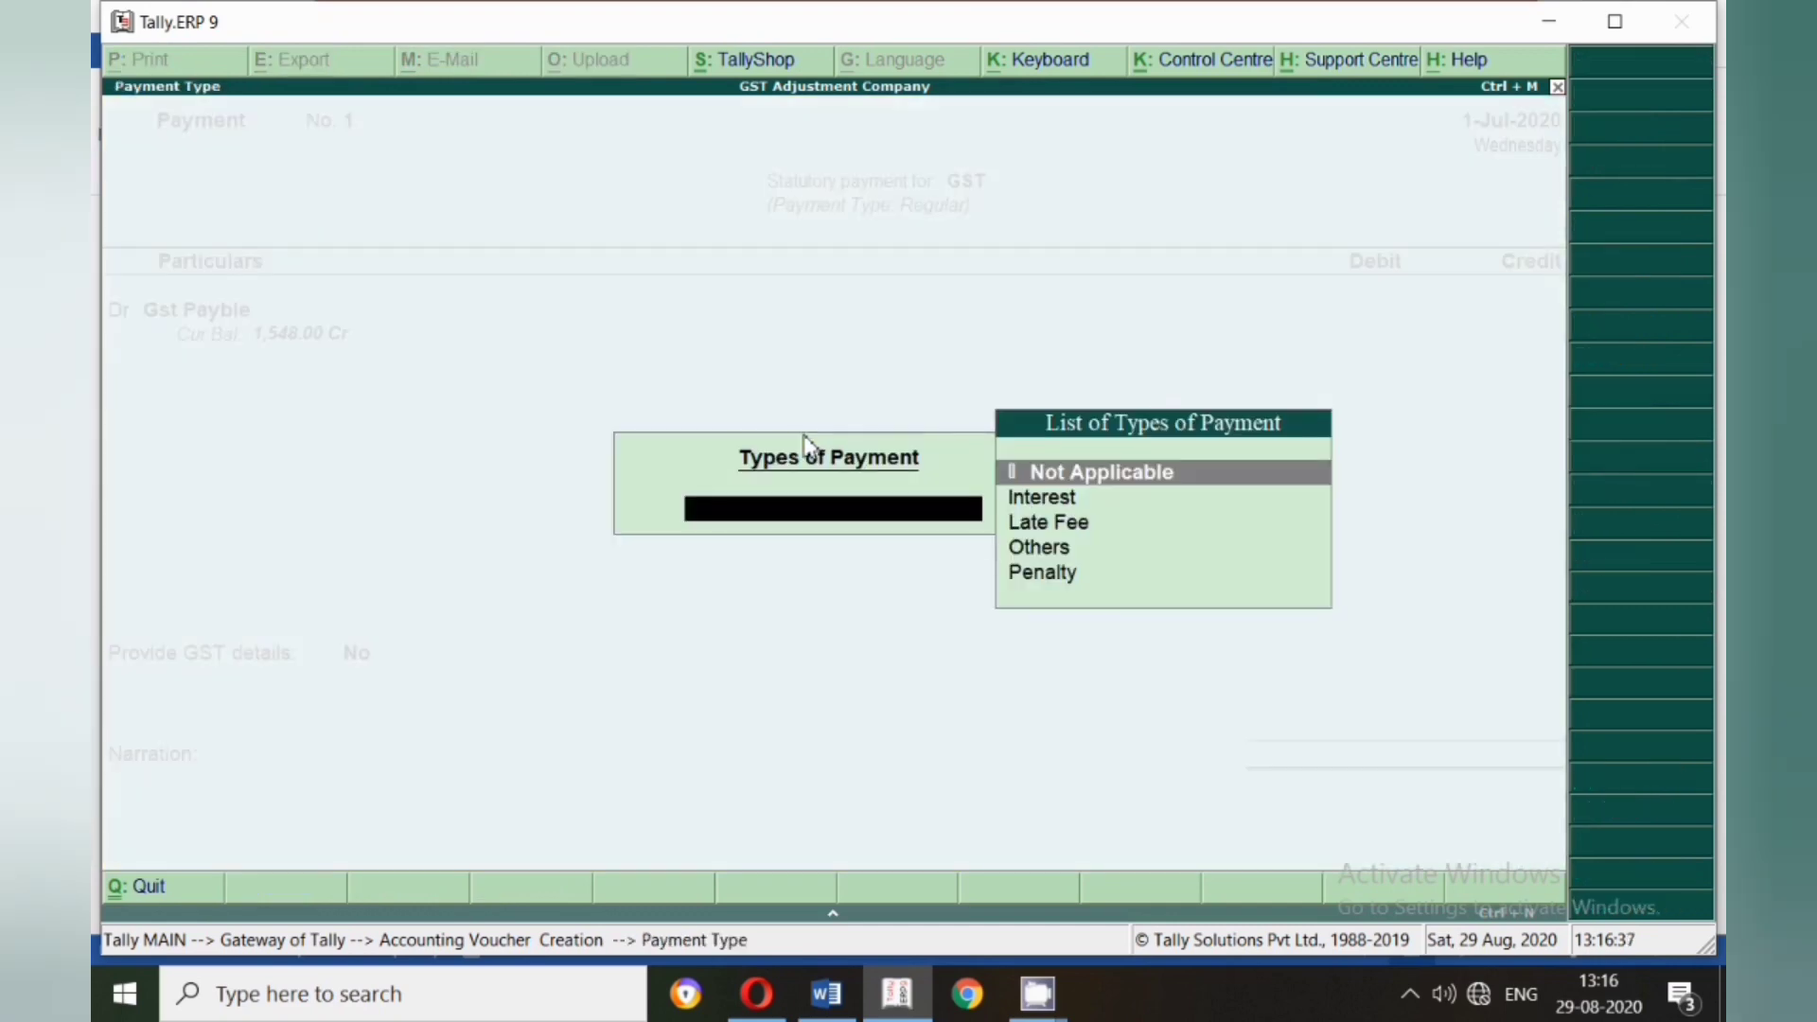
{"action": "key", "text": "Down"}
{"action": "key", "text": "Down"}
{"action": "key", "text": "Down"}
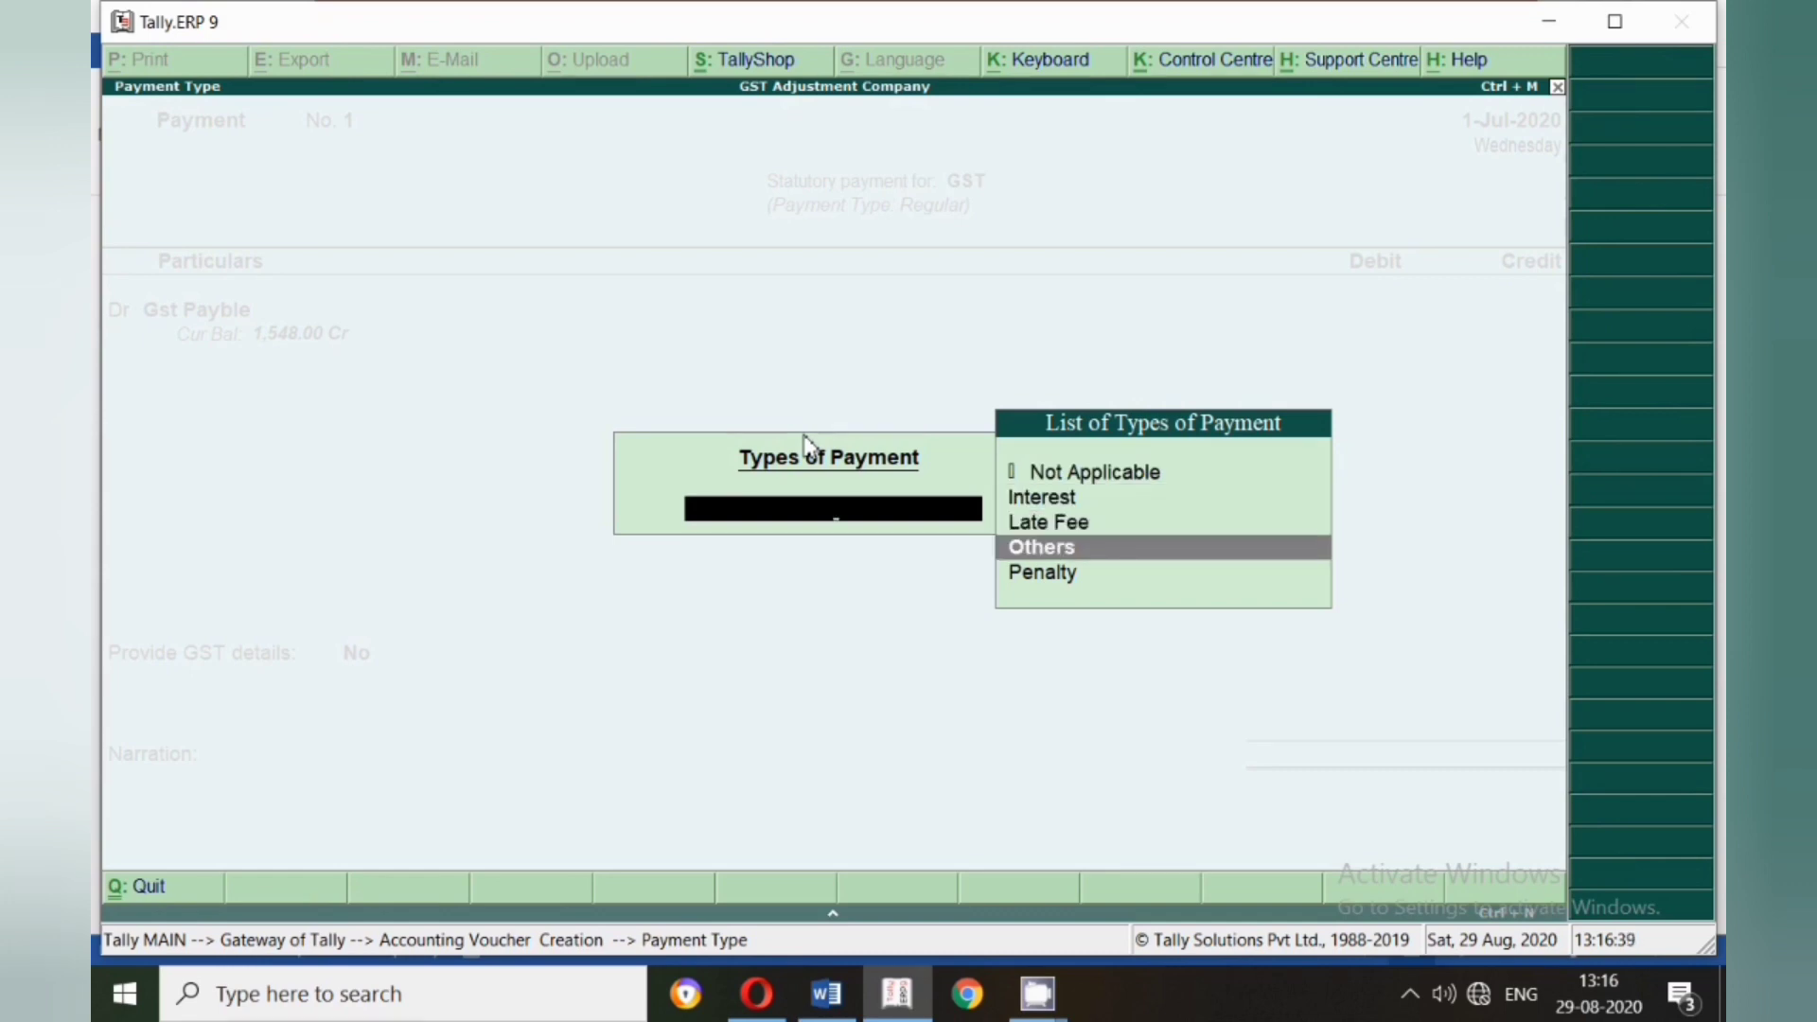
{"action": "key", "text": "Return"}
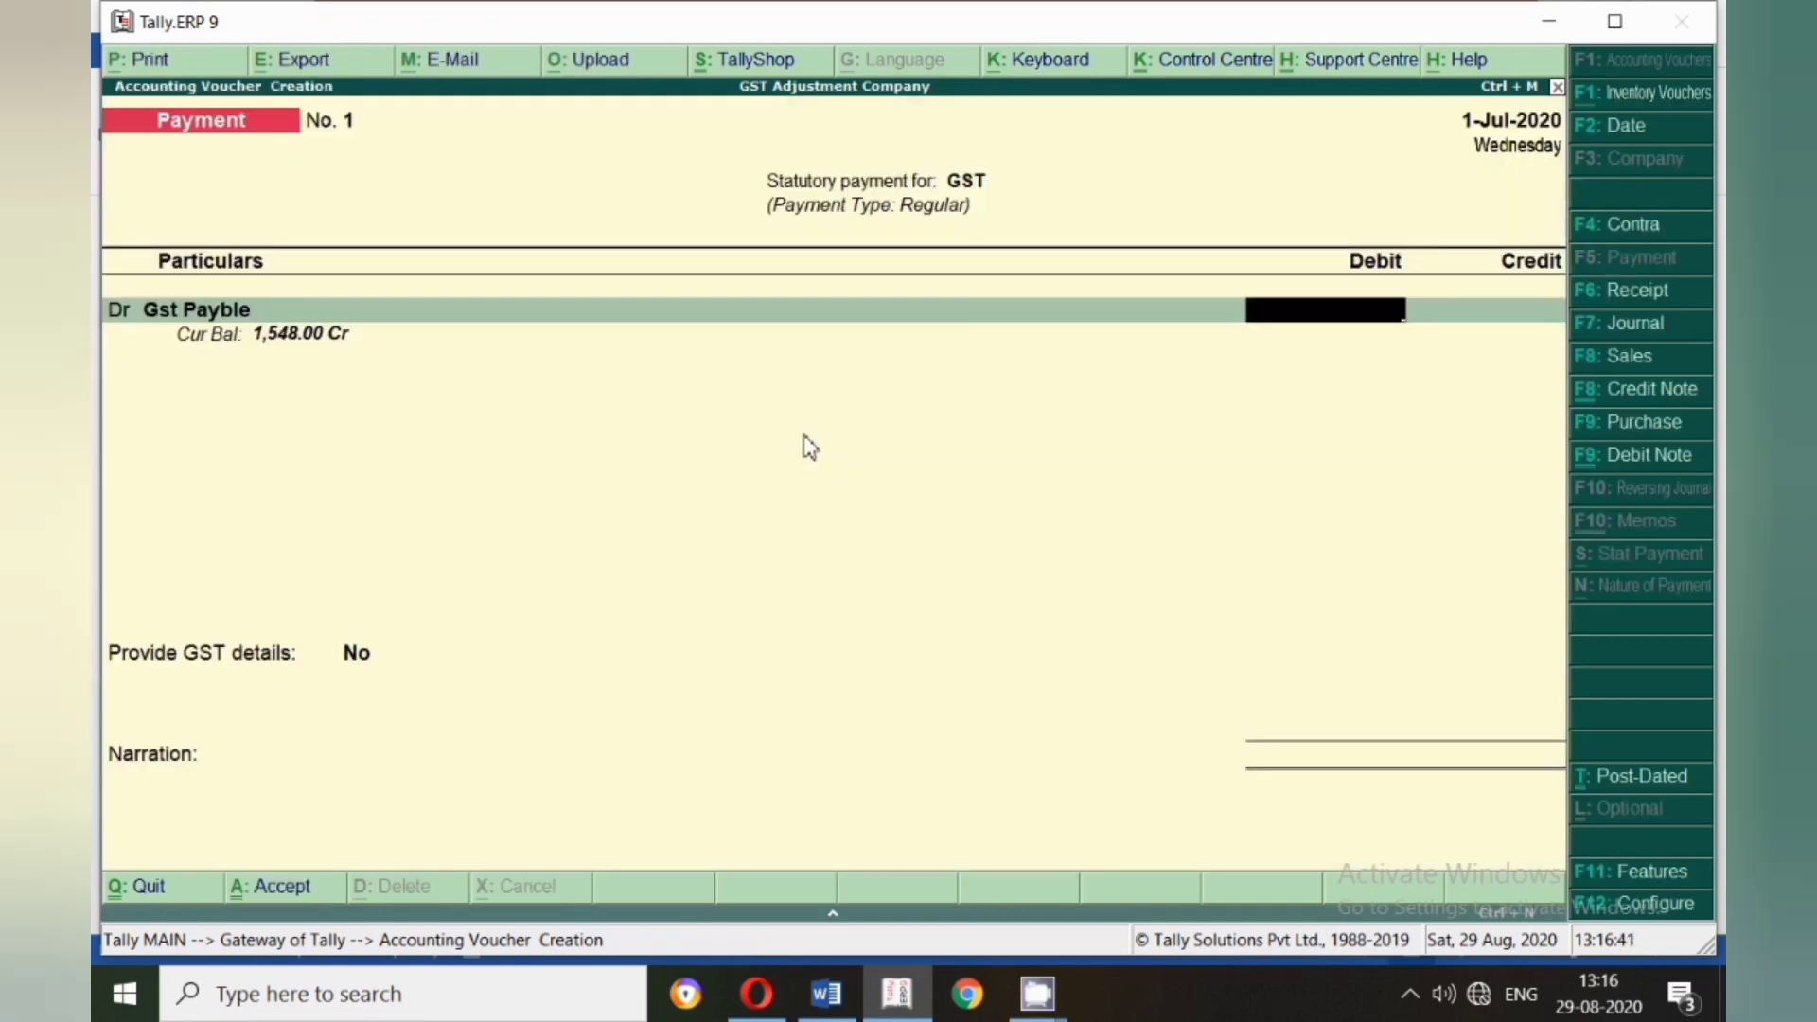
{"action": "type", "text": "1548"}
{"action": "key", "text": "Return"}
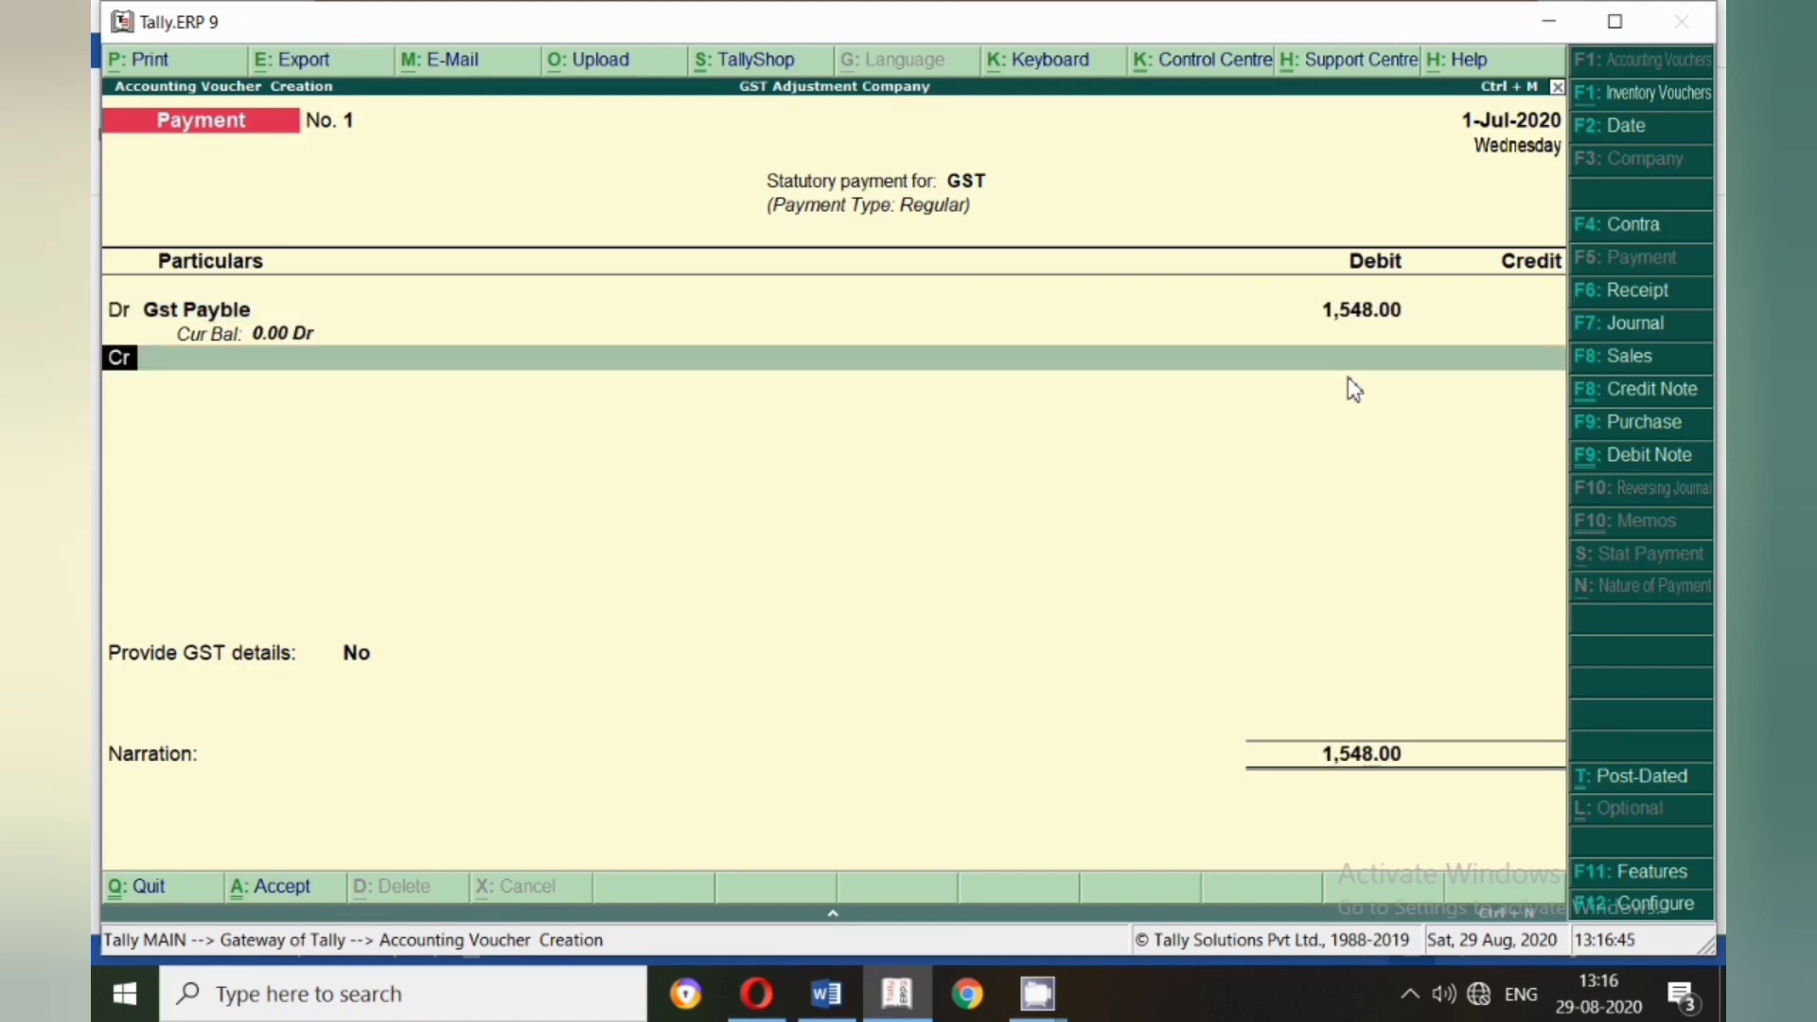
- Credit Sbi with 1548, keep the remaining fields as they are, save the payment voucher, and leave voucher entry
{"action": "type", "text": "sbi"}
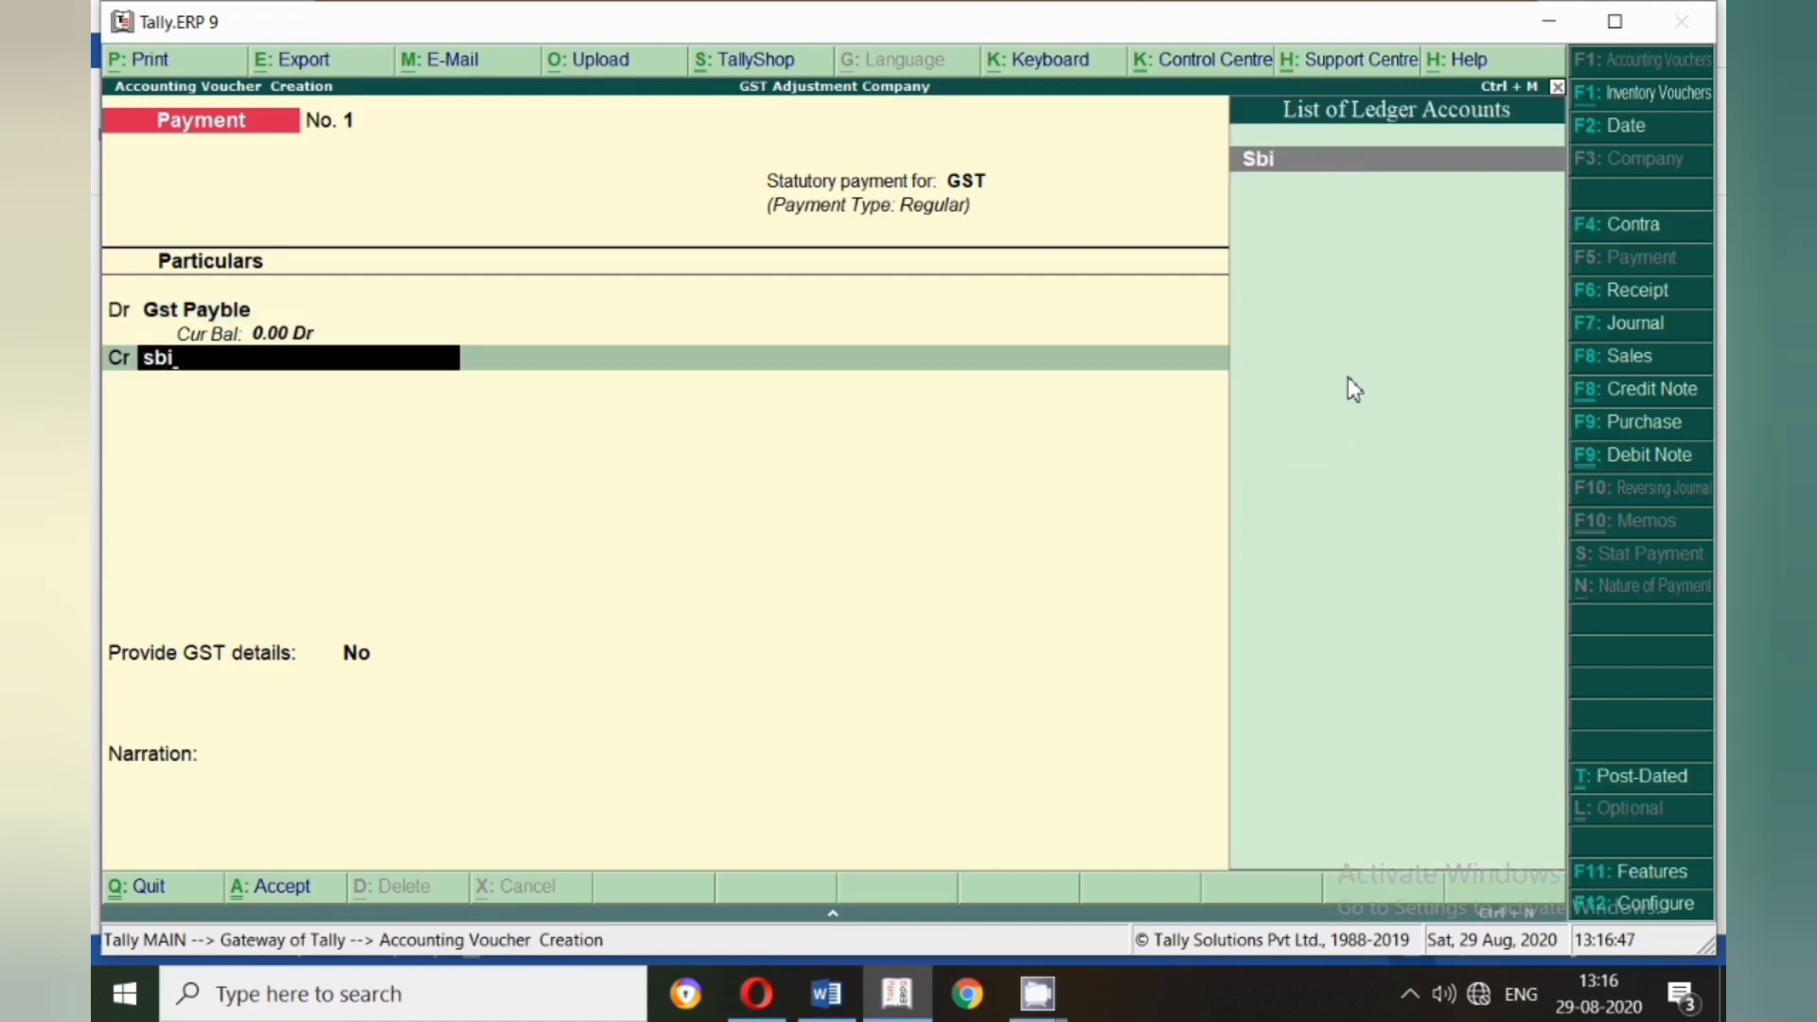
{"action": "key", "text": "Return"}
{"action": "key", "text": "Return"}
{"action": "key", "text": "Return"}
{"action": "key", "text": "Return"}
{"action": "key", "text": "Return"}
{"action": "key", "text": "Return"}
{"action": "key", "text": "Return"}
{"action": "key", "text": "Return"}
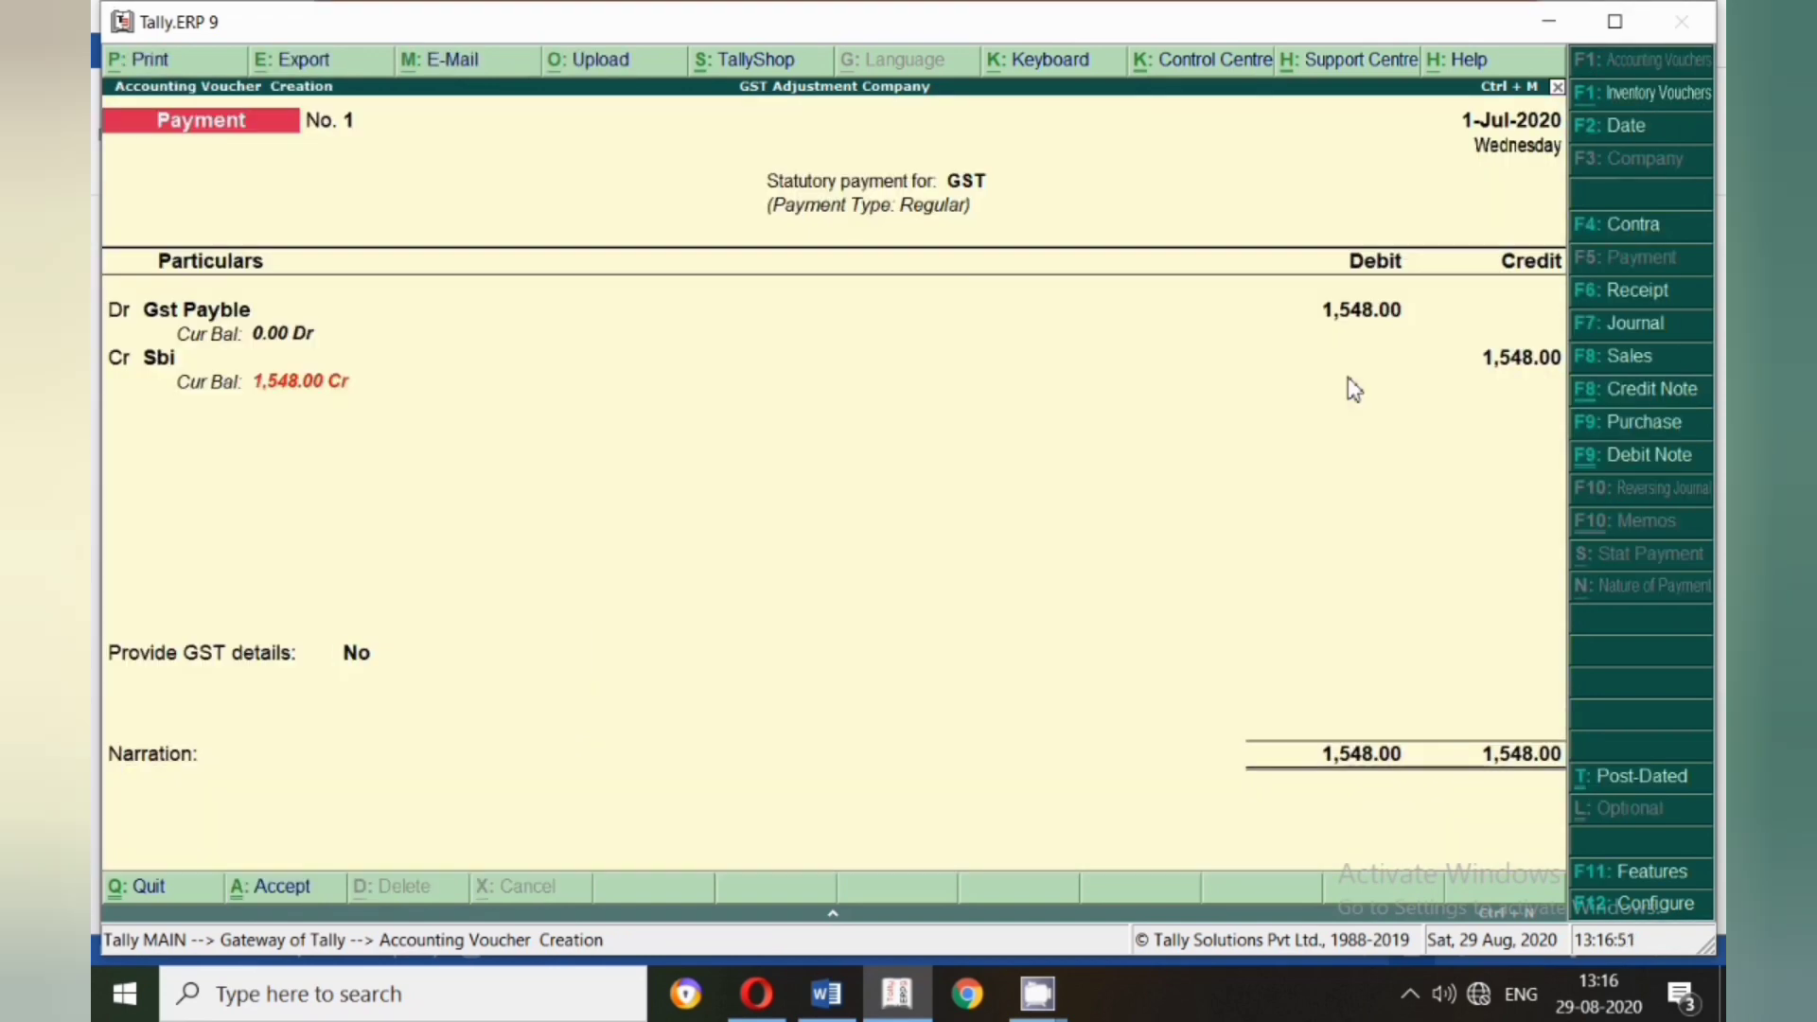
{"action": "key", "text": "Return"}
{"action": "key", "text": "Return"}
{"action": "key", "text": "Escape"}
{"action": "key", "text": "Return"}
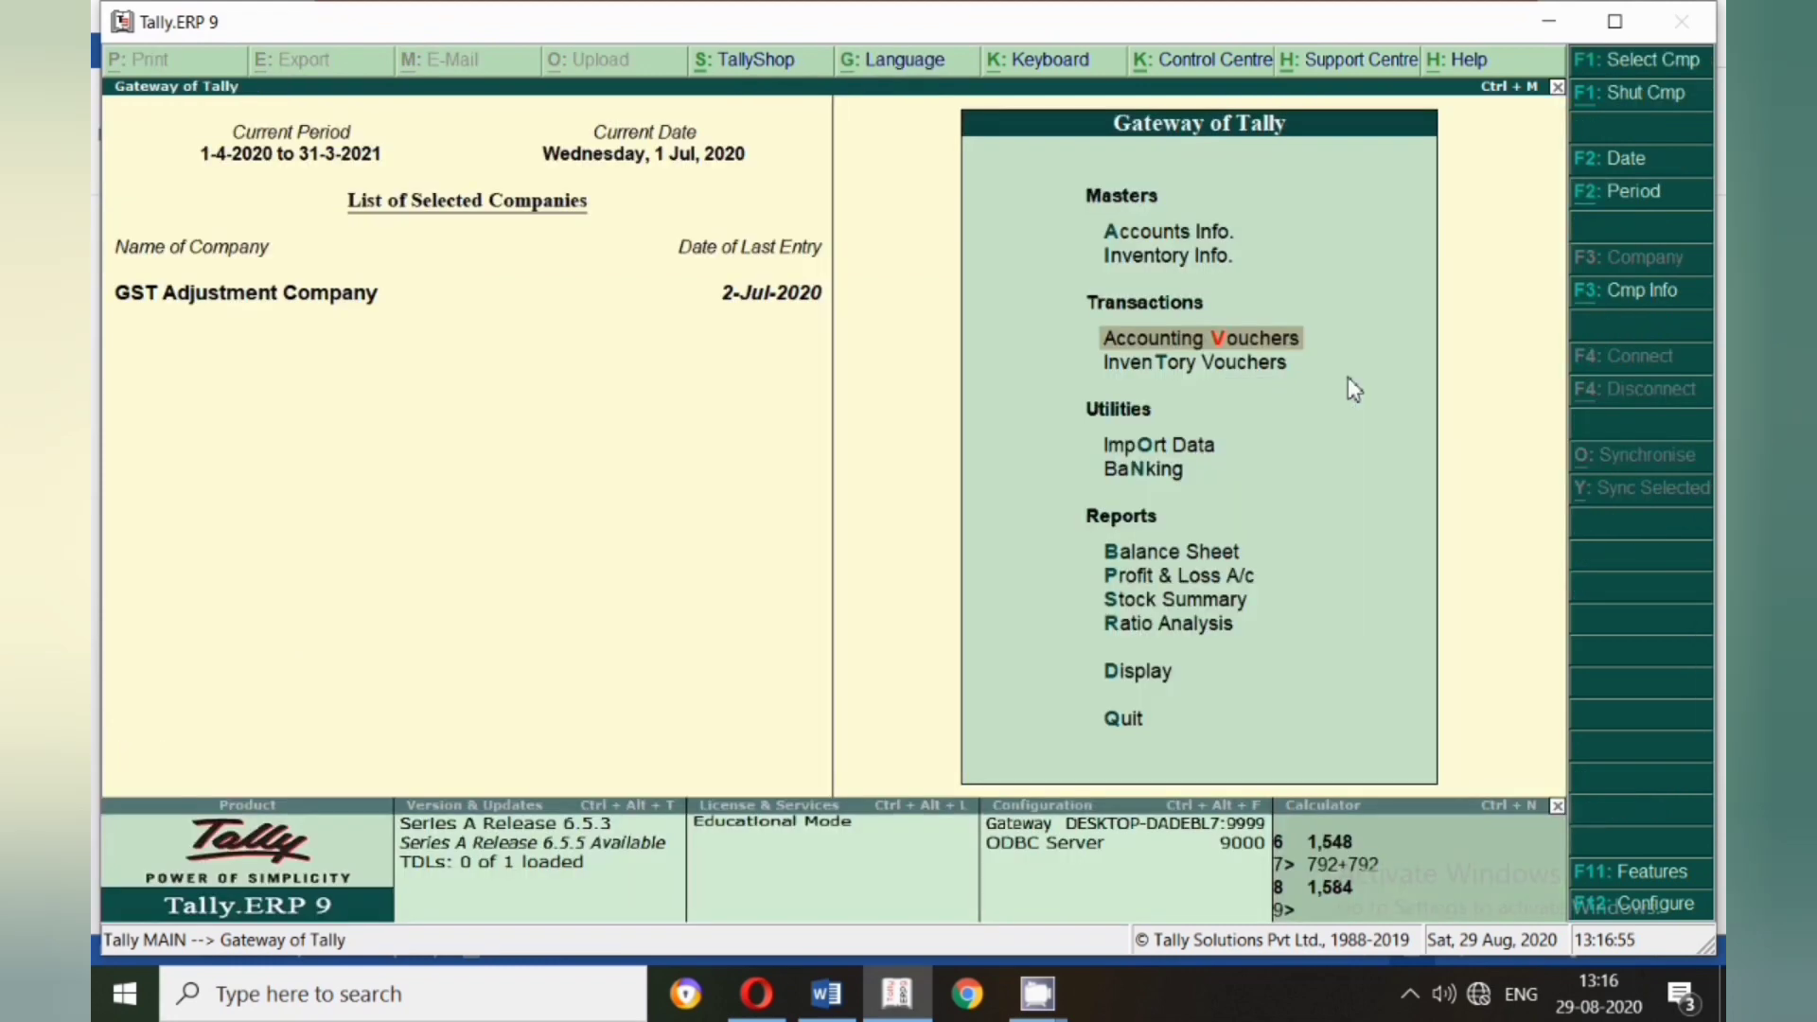
- Check Current Liabilities and its Duties & Taxes group in the Balance Sheet for any remaining GST balance
{"action": "key", "text": "b"}
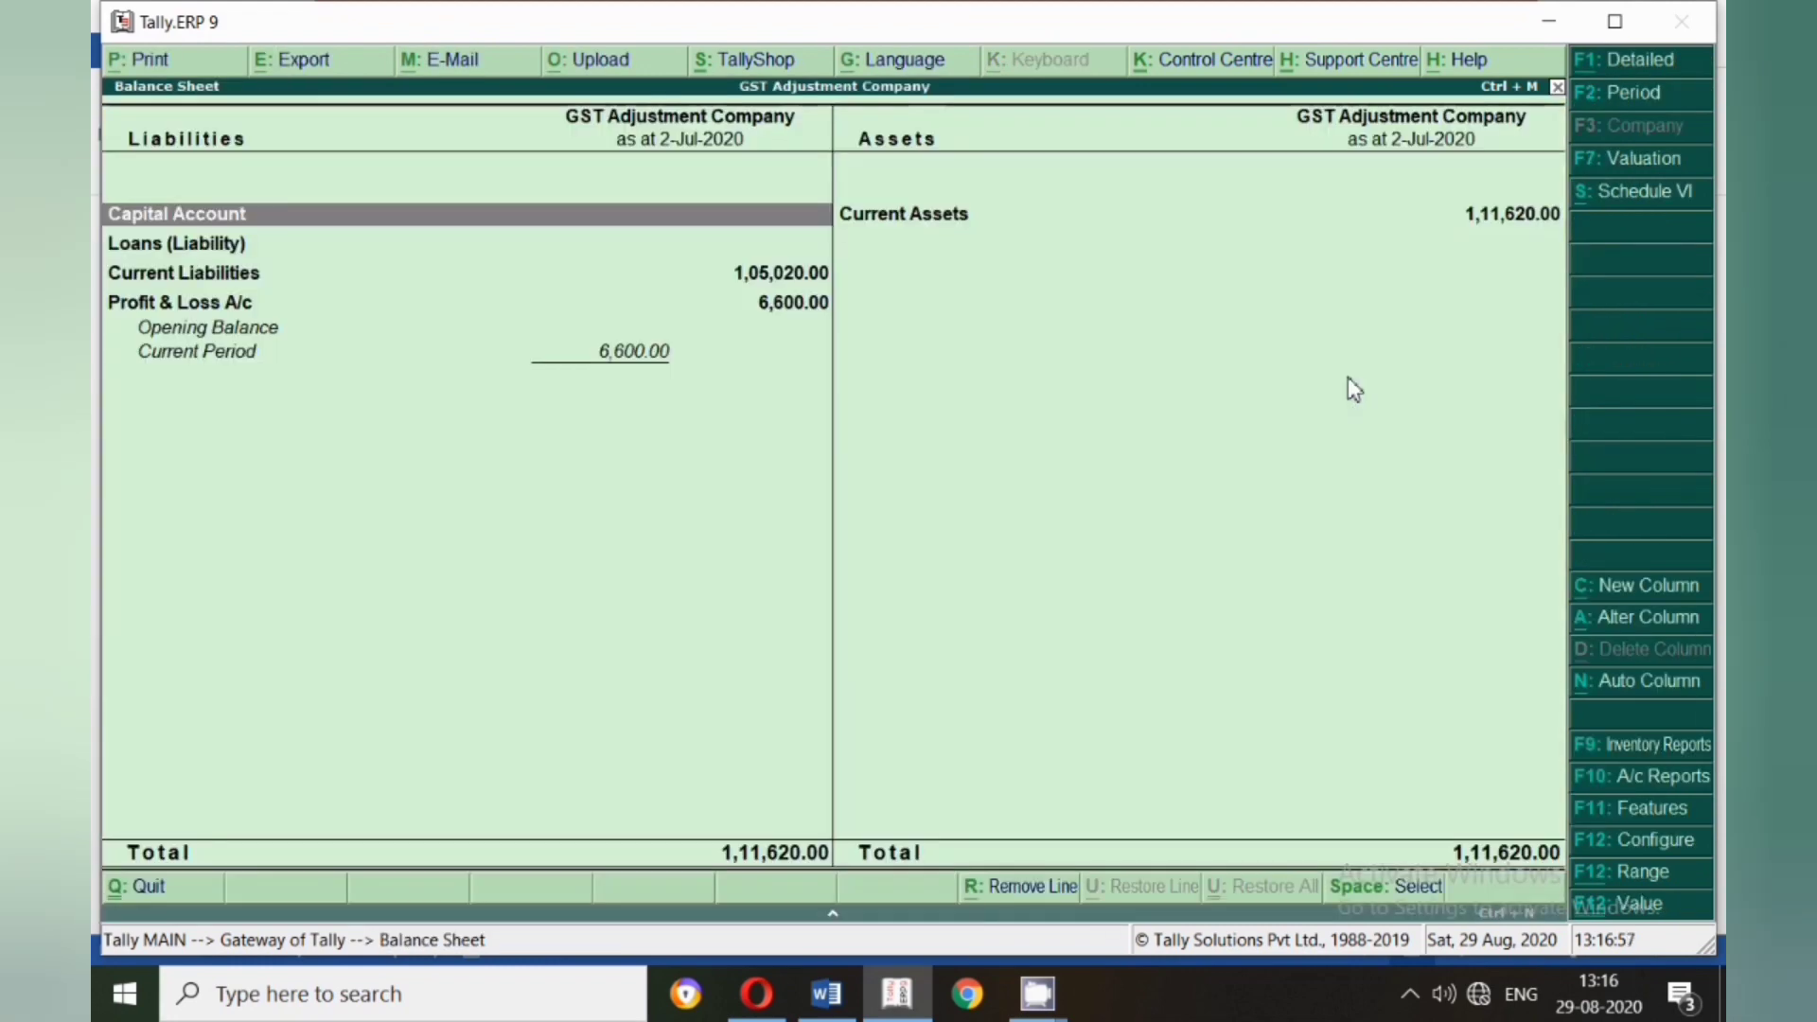
{"action": "key", "text": "Down"}
{"action": "key", "text": "Down"}
{"action": "key", "text": "Return"}
{"action": "key", "text": "Down"}
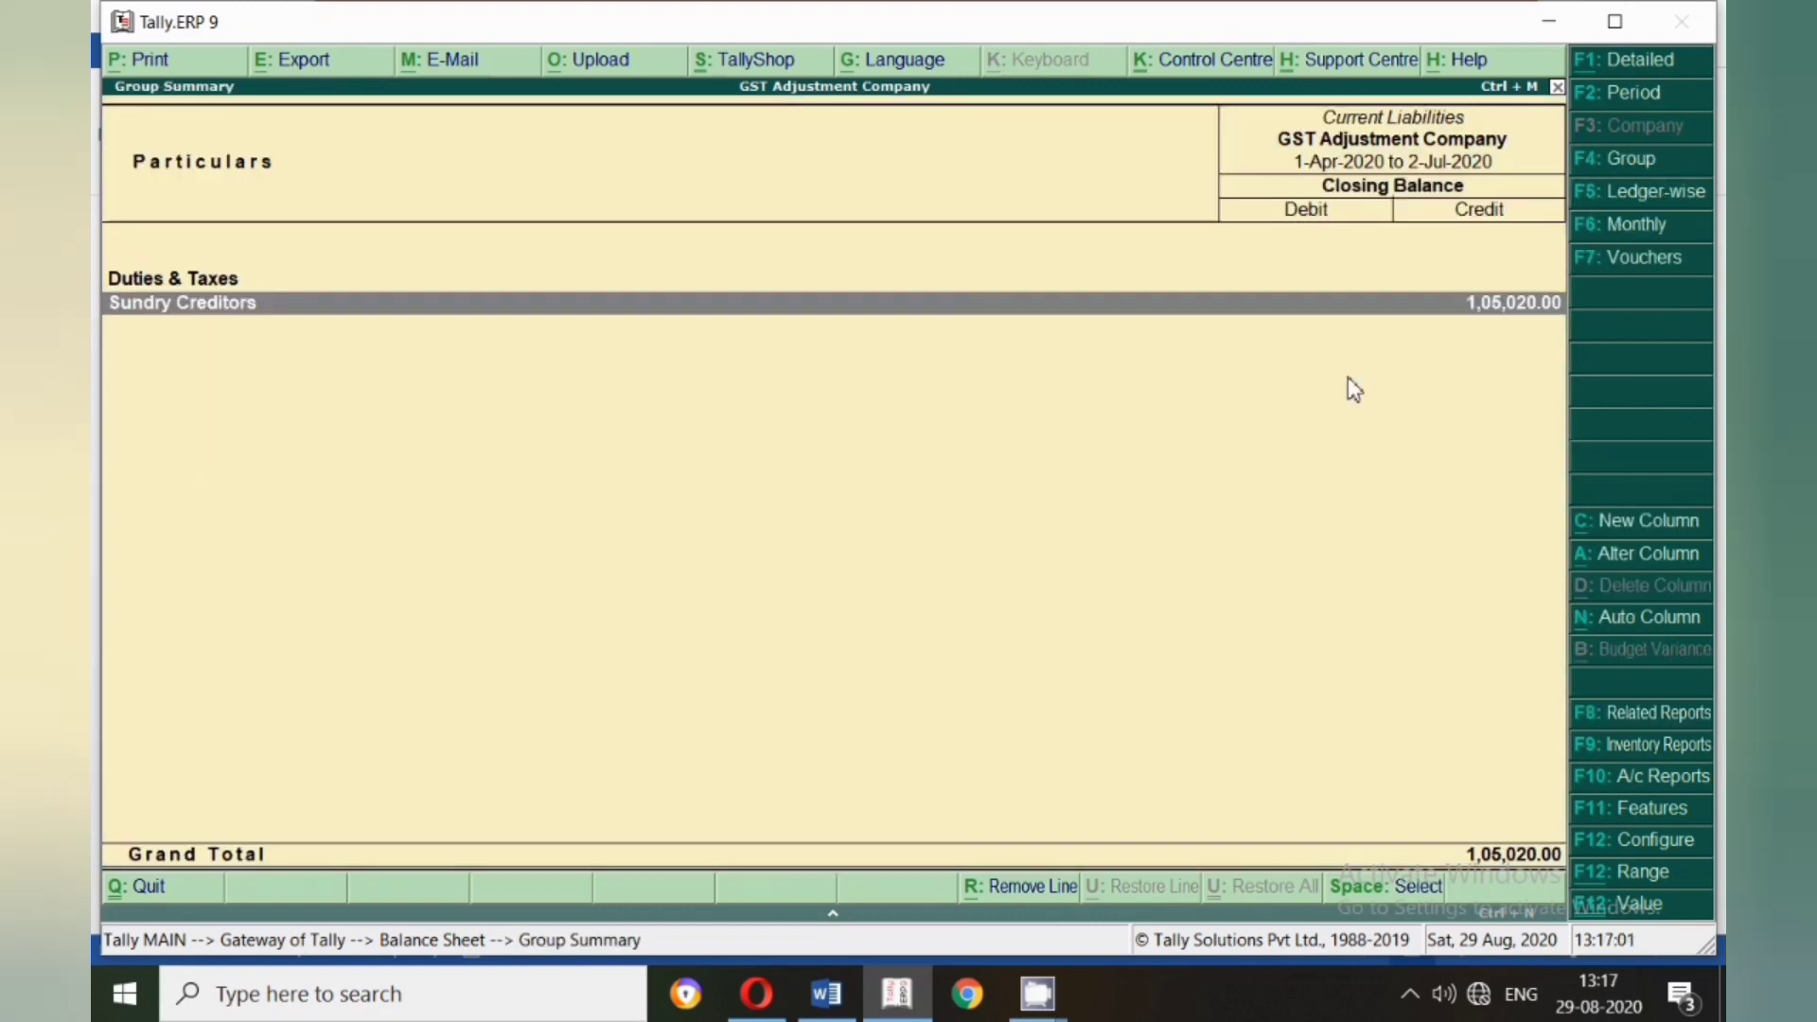
{"action": "key", "text": "Up"}
{"action": "key", "text": "Down"}
{"action": "key", "text": "Up"}
{"action": "key", "text": "Return"}
{"action": "key", "text": "Escape"}
{"action": "key", "text": "Escape"}
{"action": "key", "text": "Escape"}
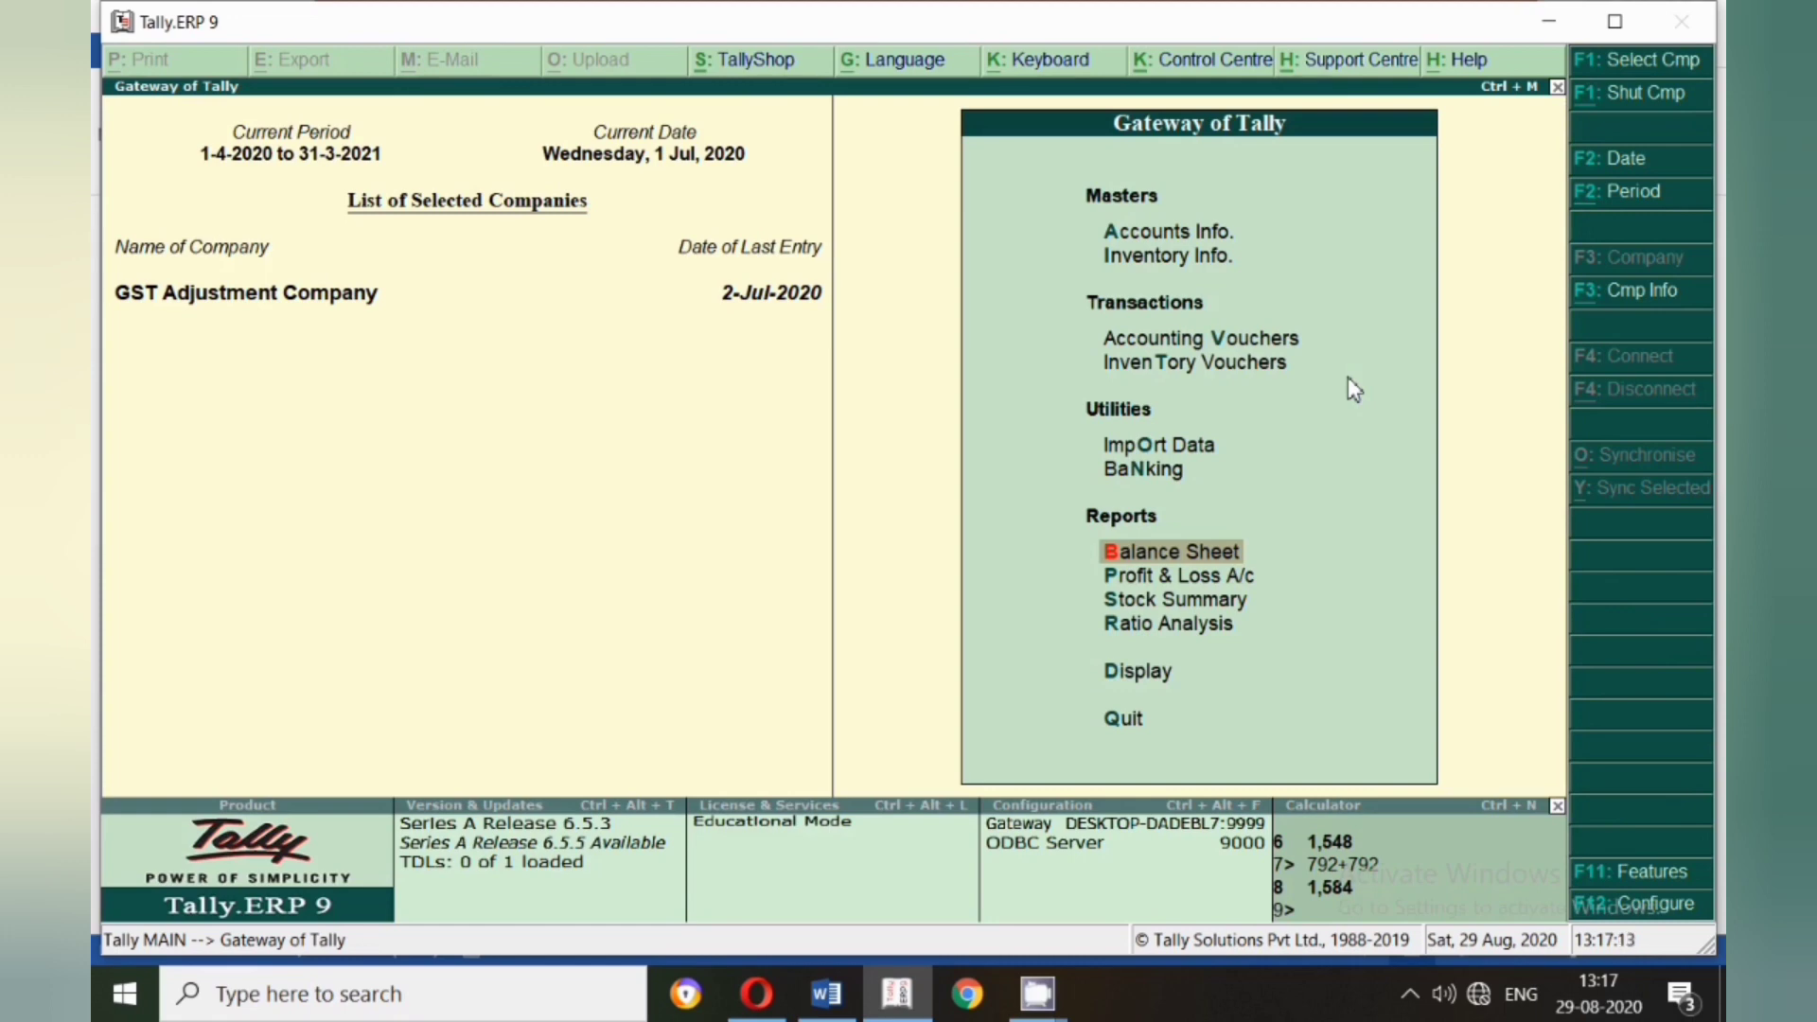
- Check the entries and closing balance of the Gst Payble ledger in the account books
{"action": "type", "text": "dalGs"}
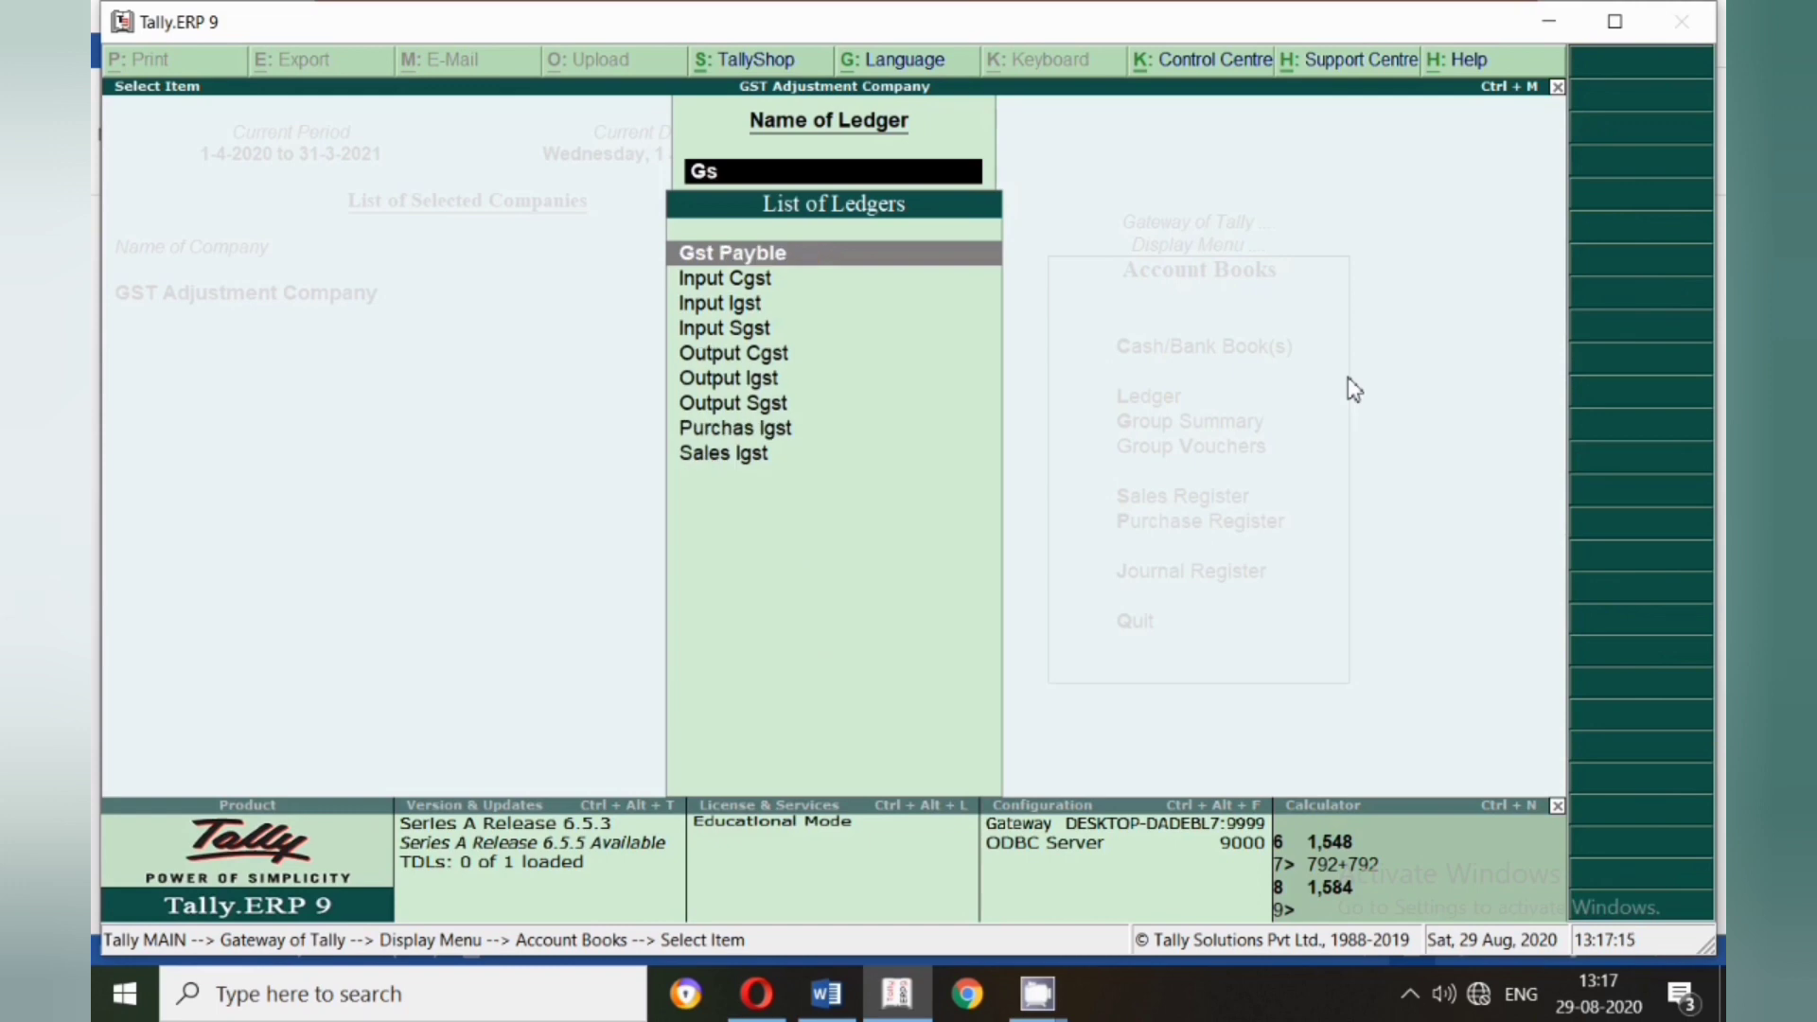
{"action": "key", "text": "Return"}
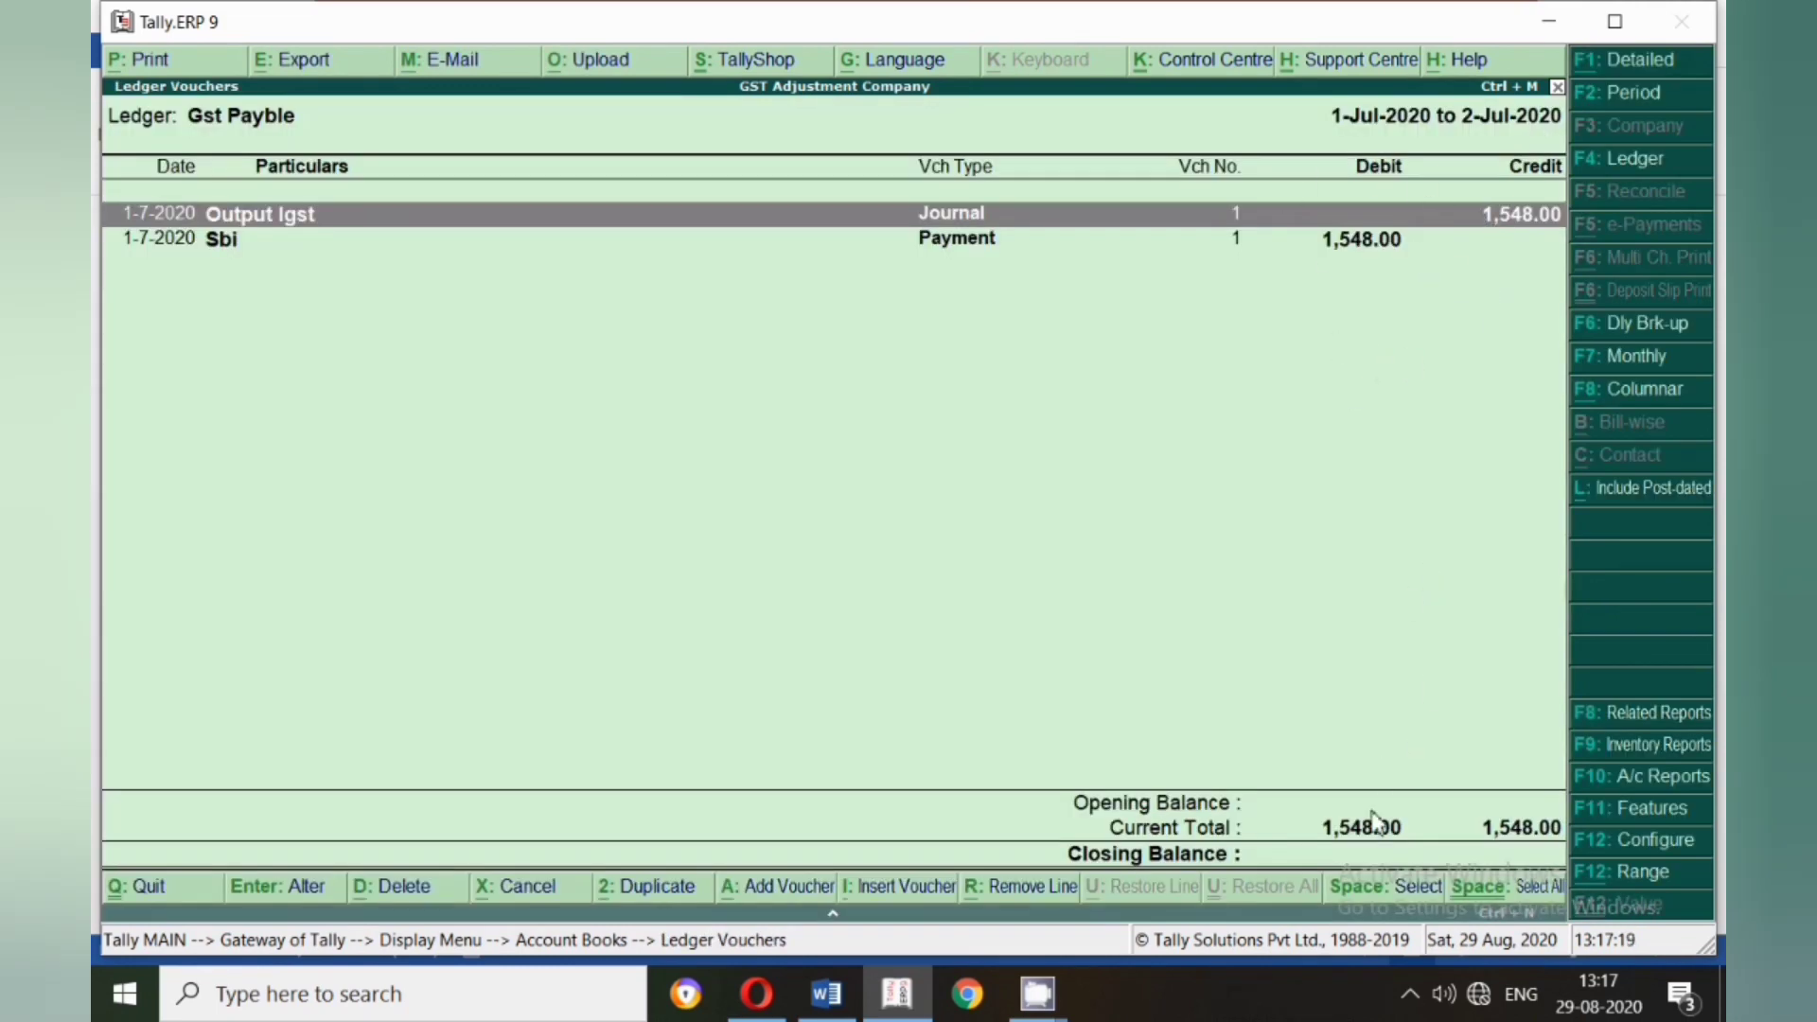
{"action": "key", "text": "Escape"}
{"action": "key", "text": "BackSpace"}
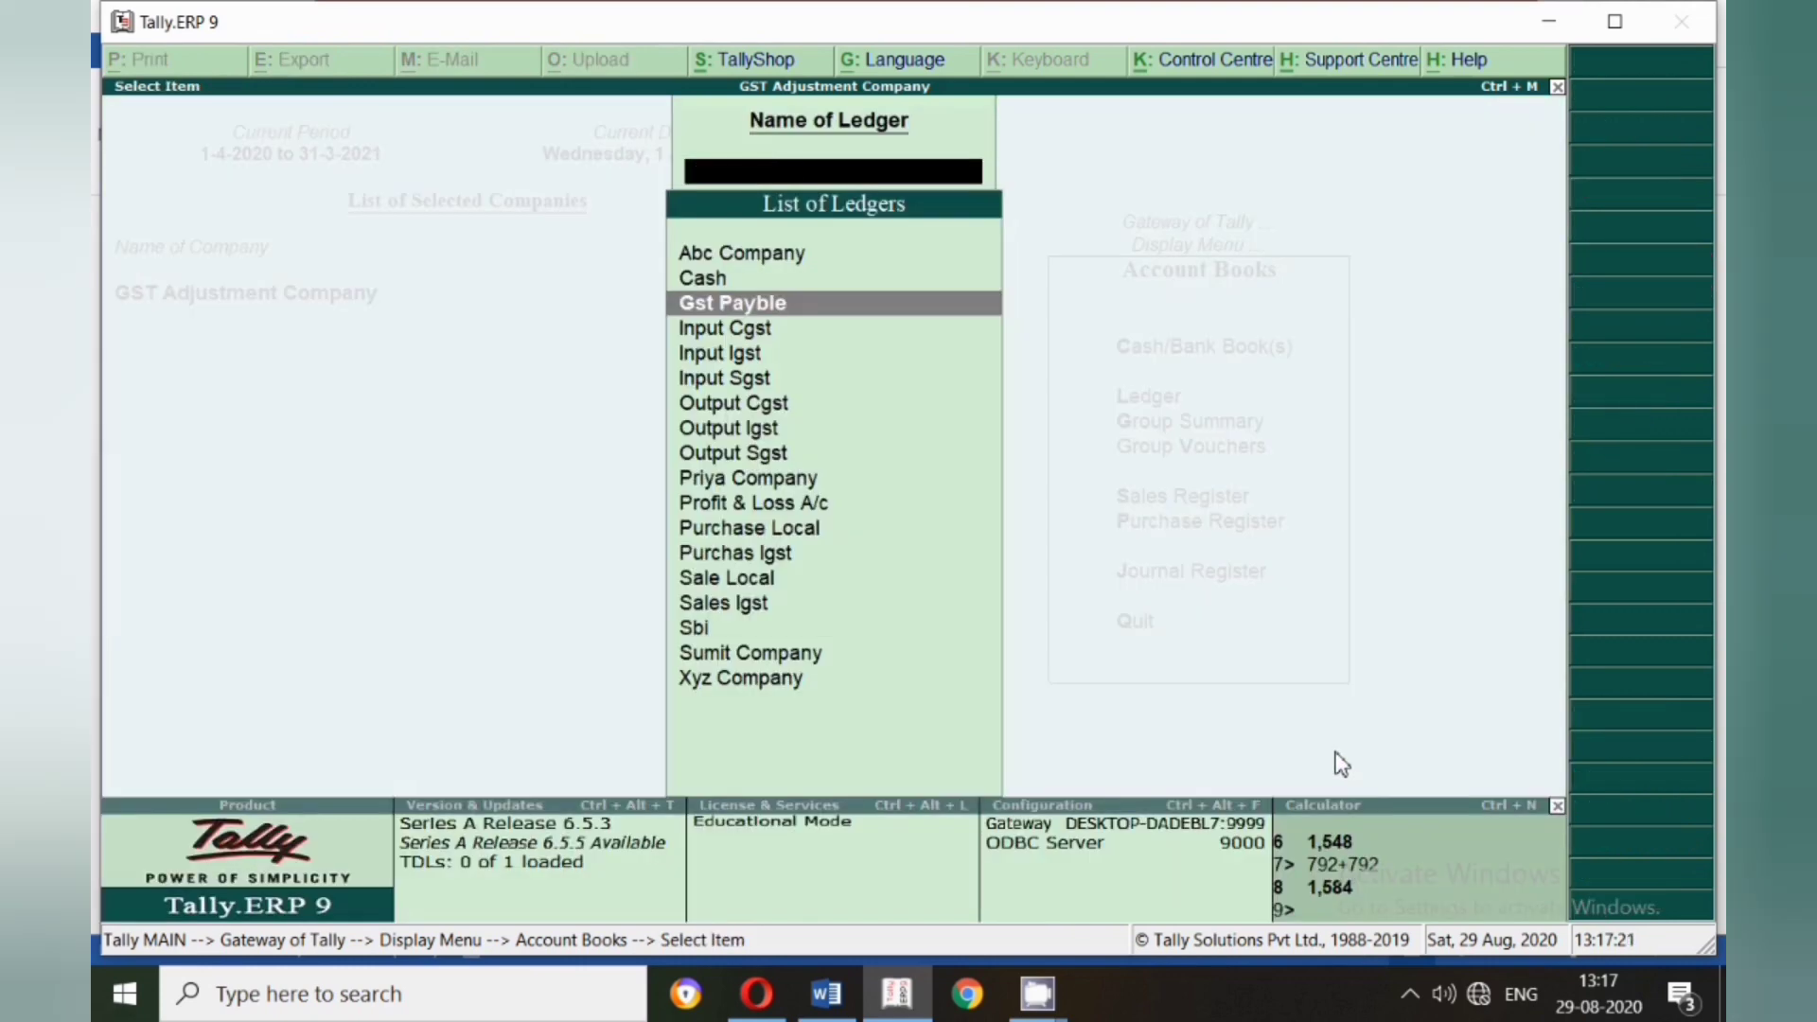
- Check the entries and closing balances of the Output Igst and Input Igst ledgers
{"action": "key", "text": "Down"}
{"action": "key", "text": "Down"}
{"action": "key", "text": "Down"}
{"action": "key", "text": "Down"}
{"action": "key", "text": "Down"}
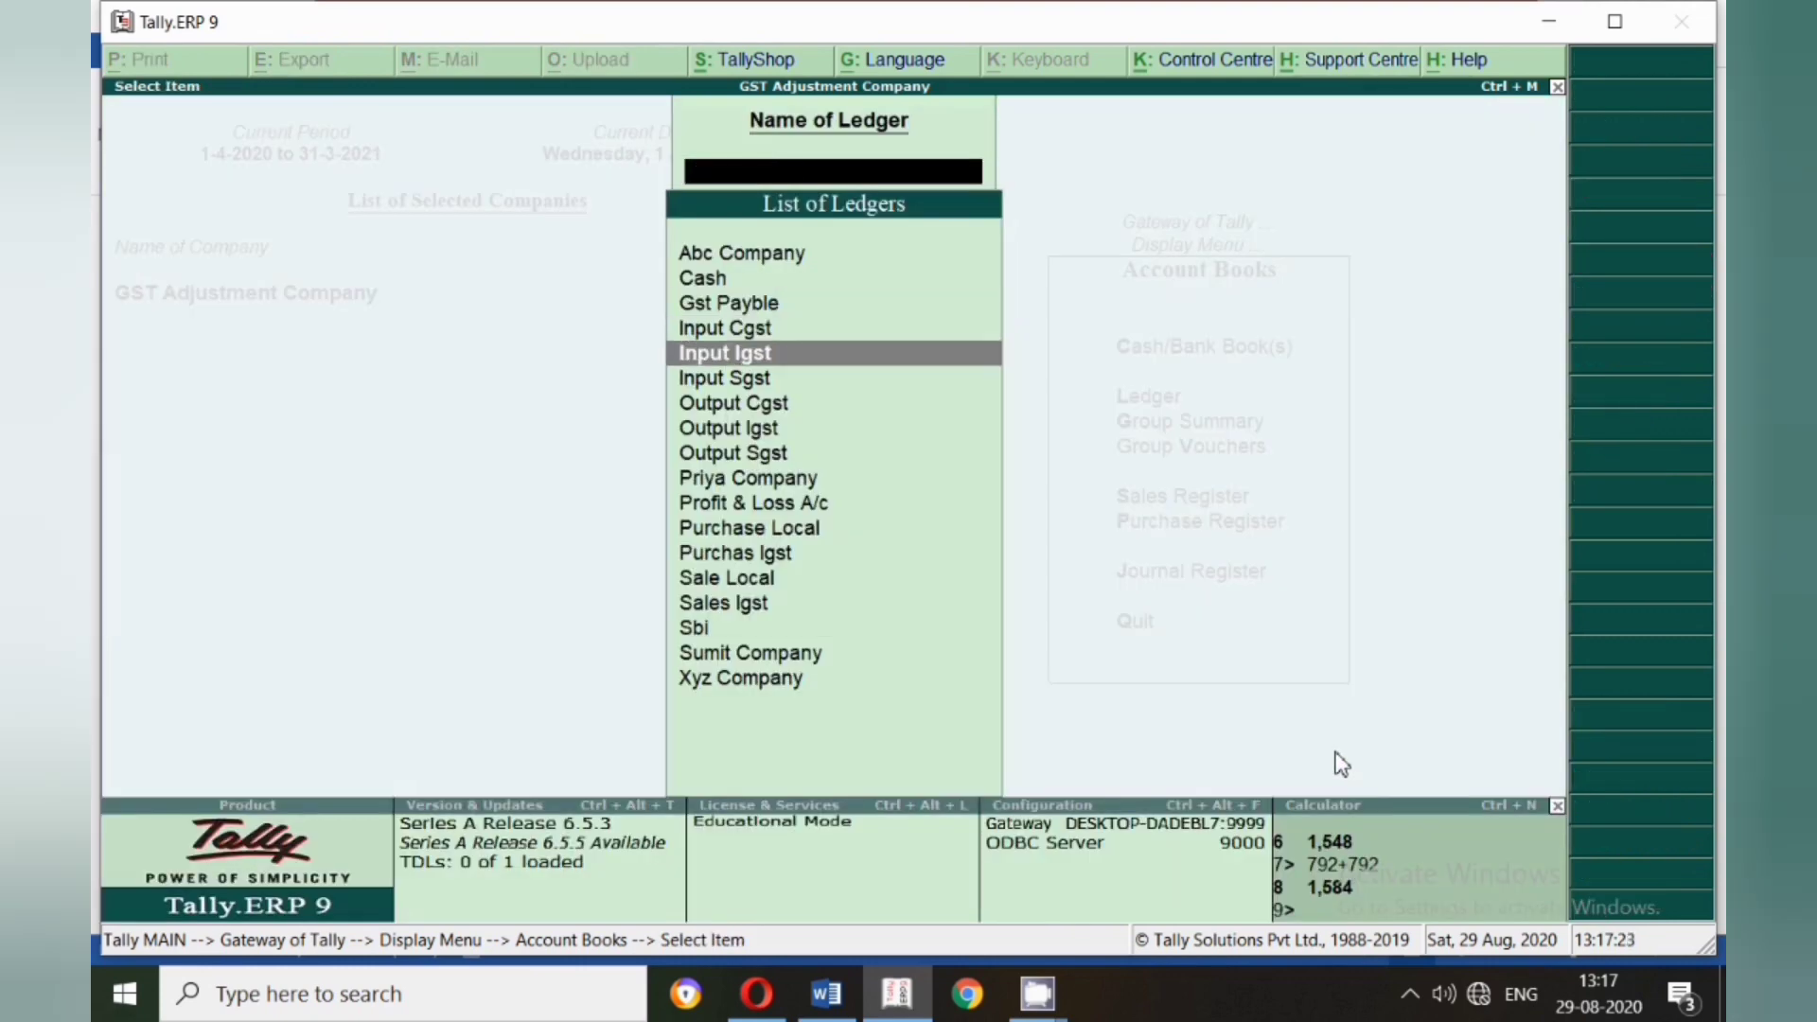
{"action": "key", "text": "Return"}
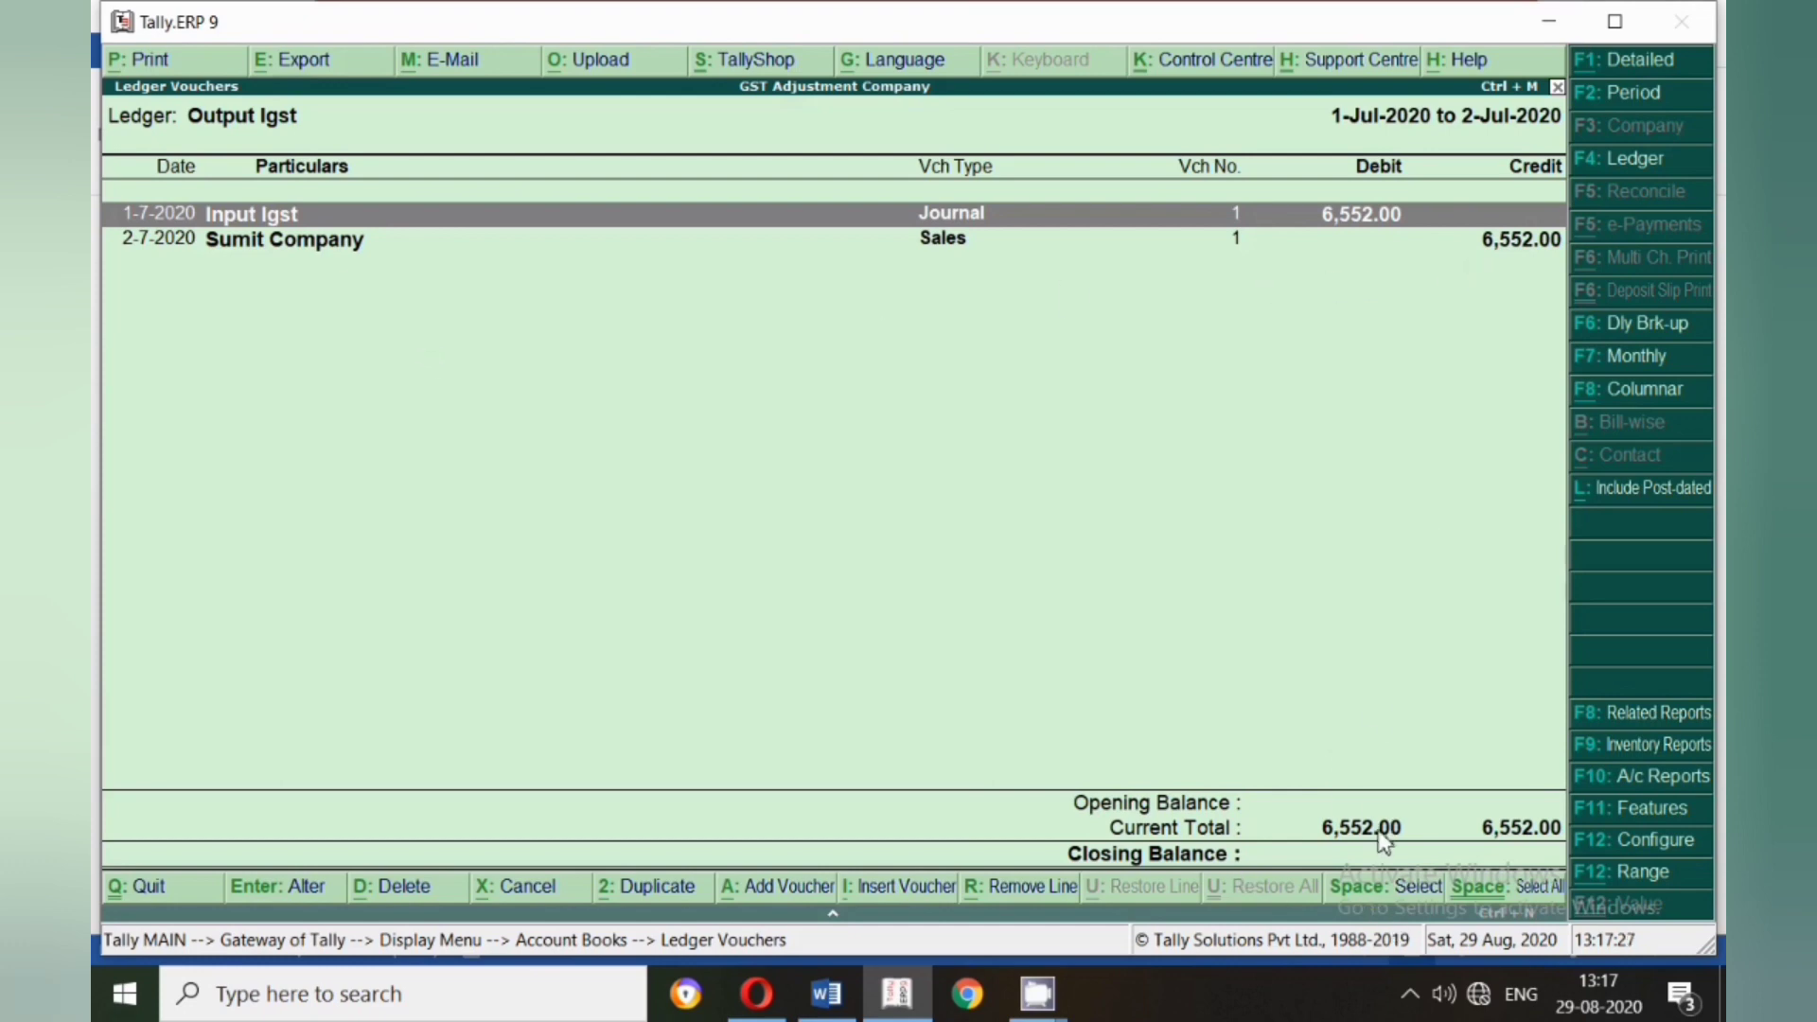
{"action": "key", "text": "Escape"}
{"action": "type", "text": "Igs"}
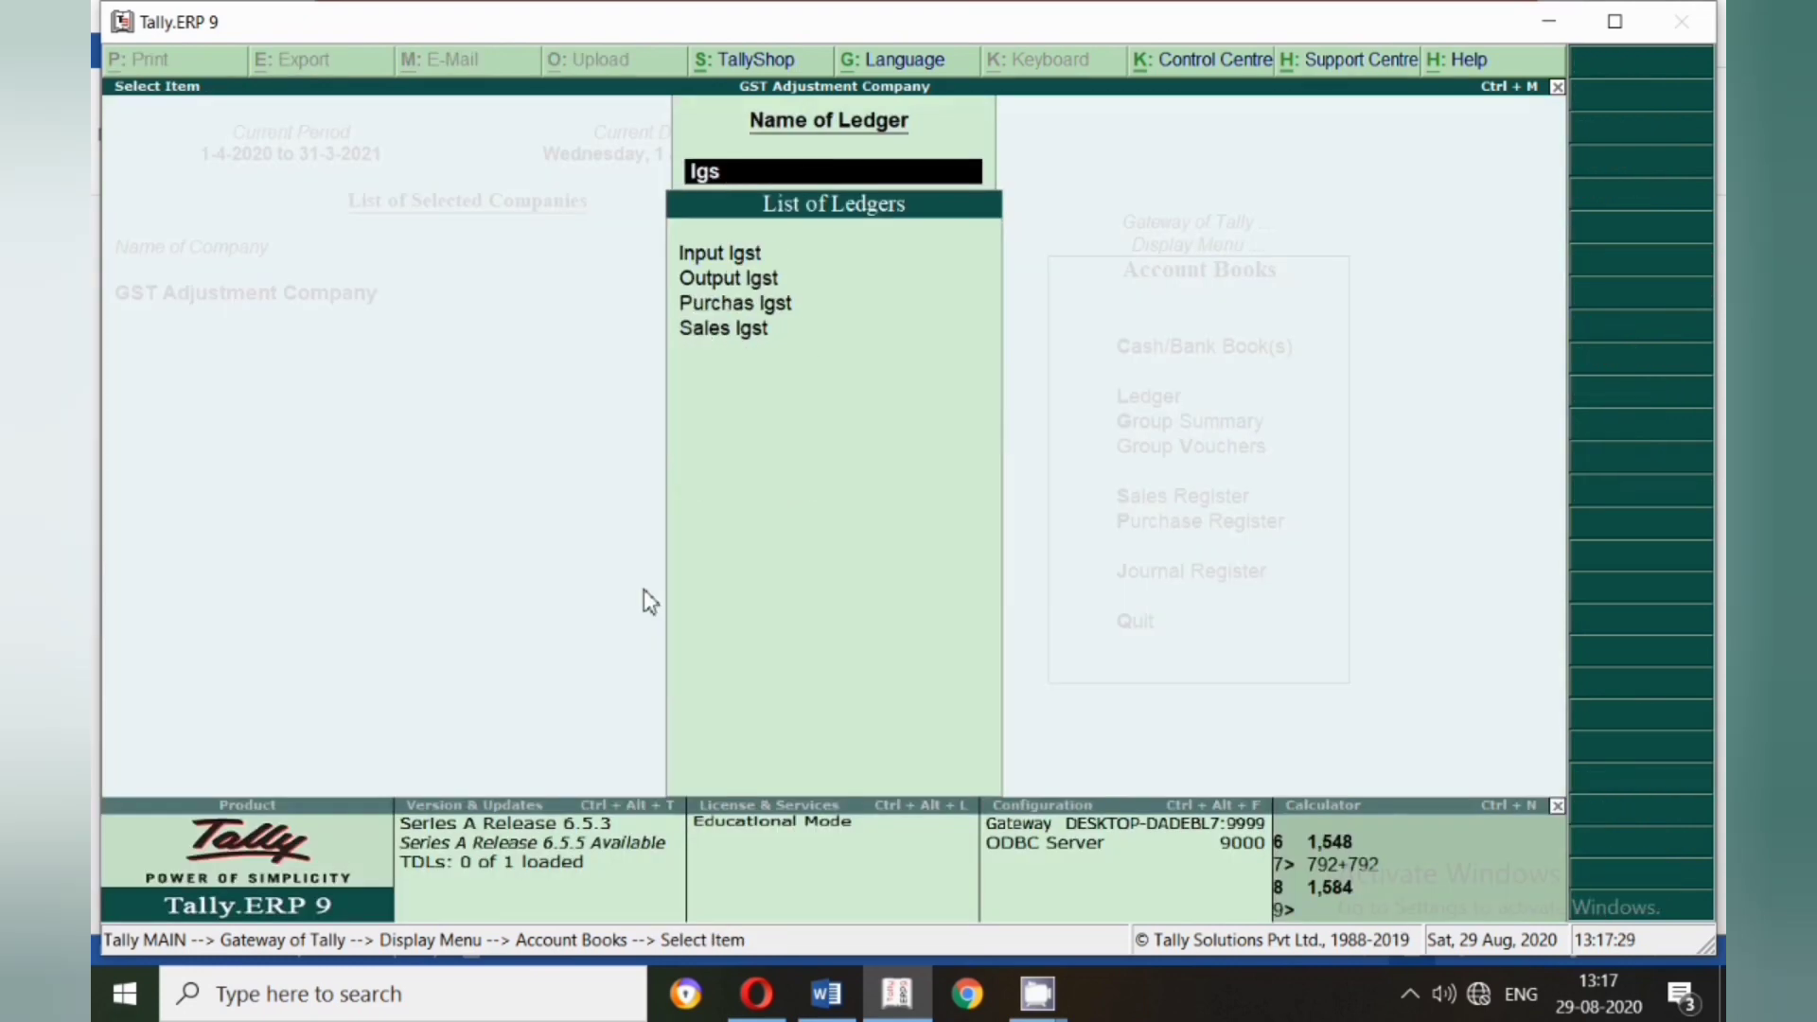
{"action": "key", "text": "Return"}
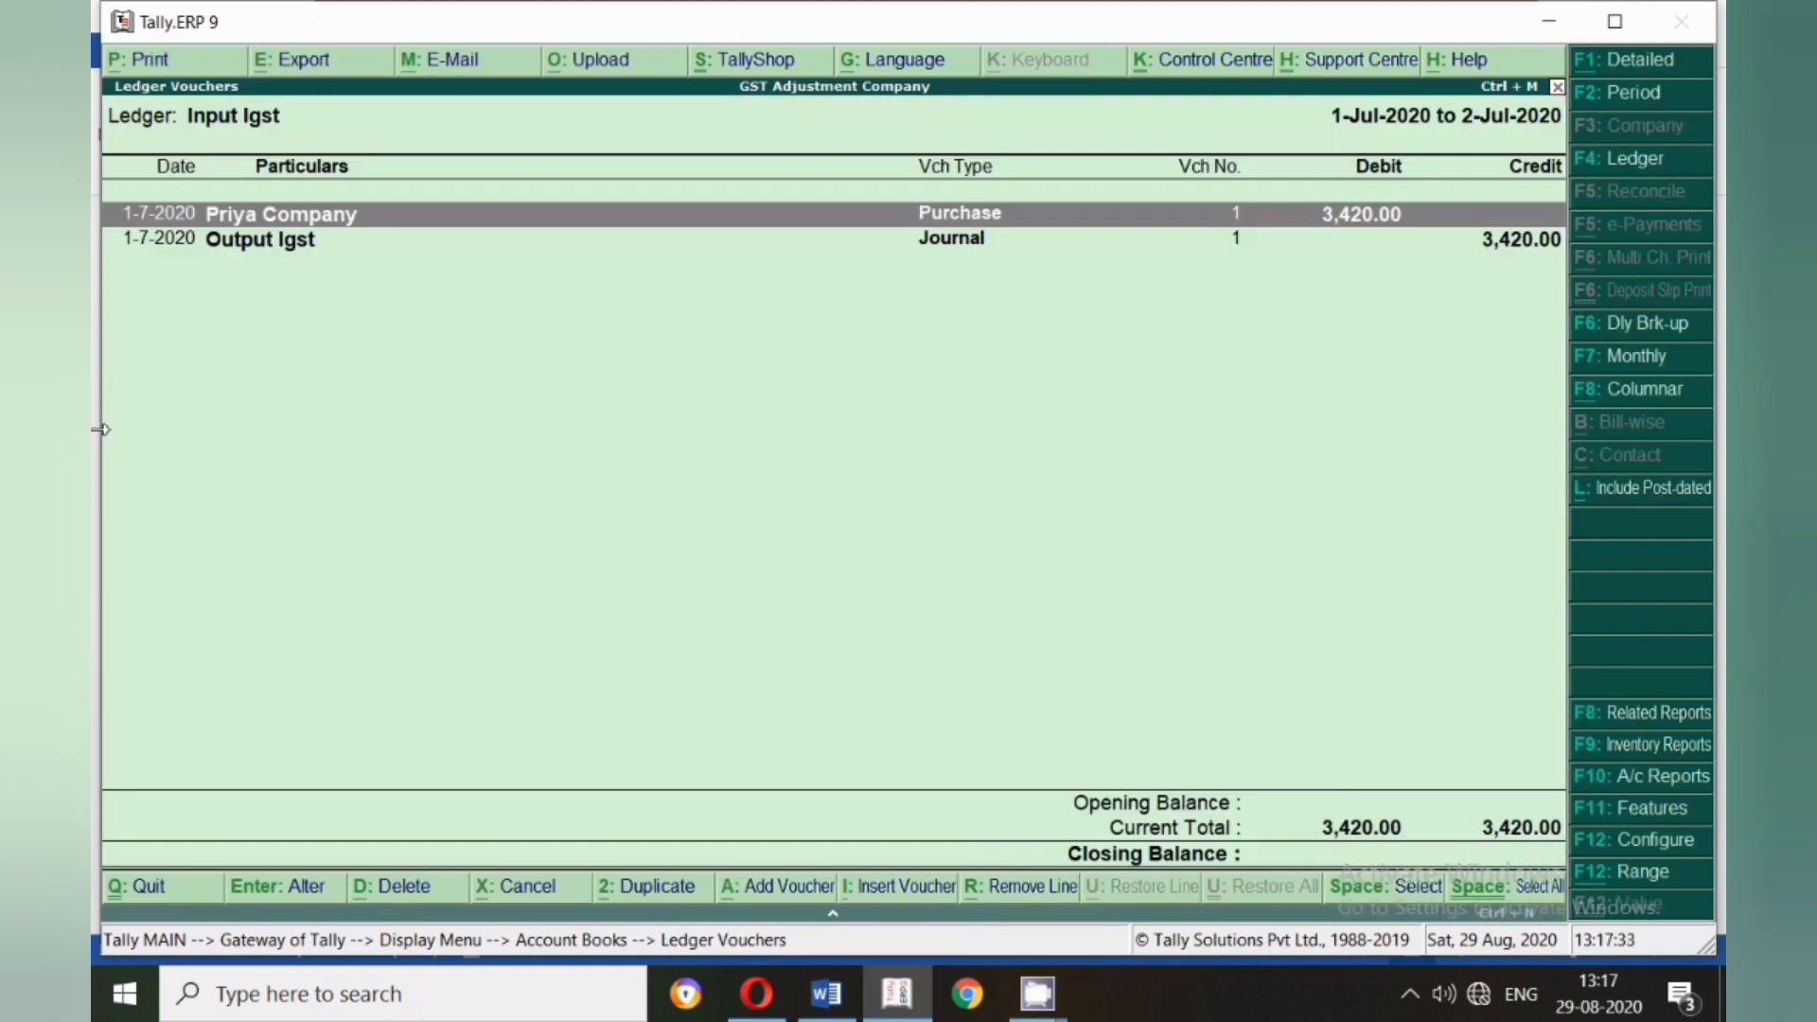
{"action": "key", "text": "Escape"}
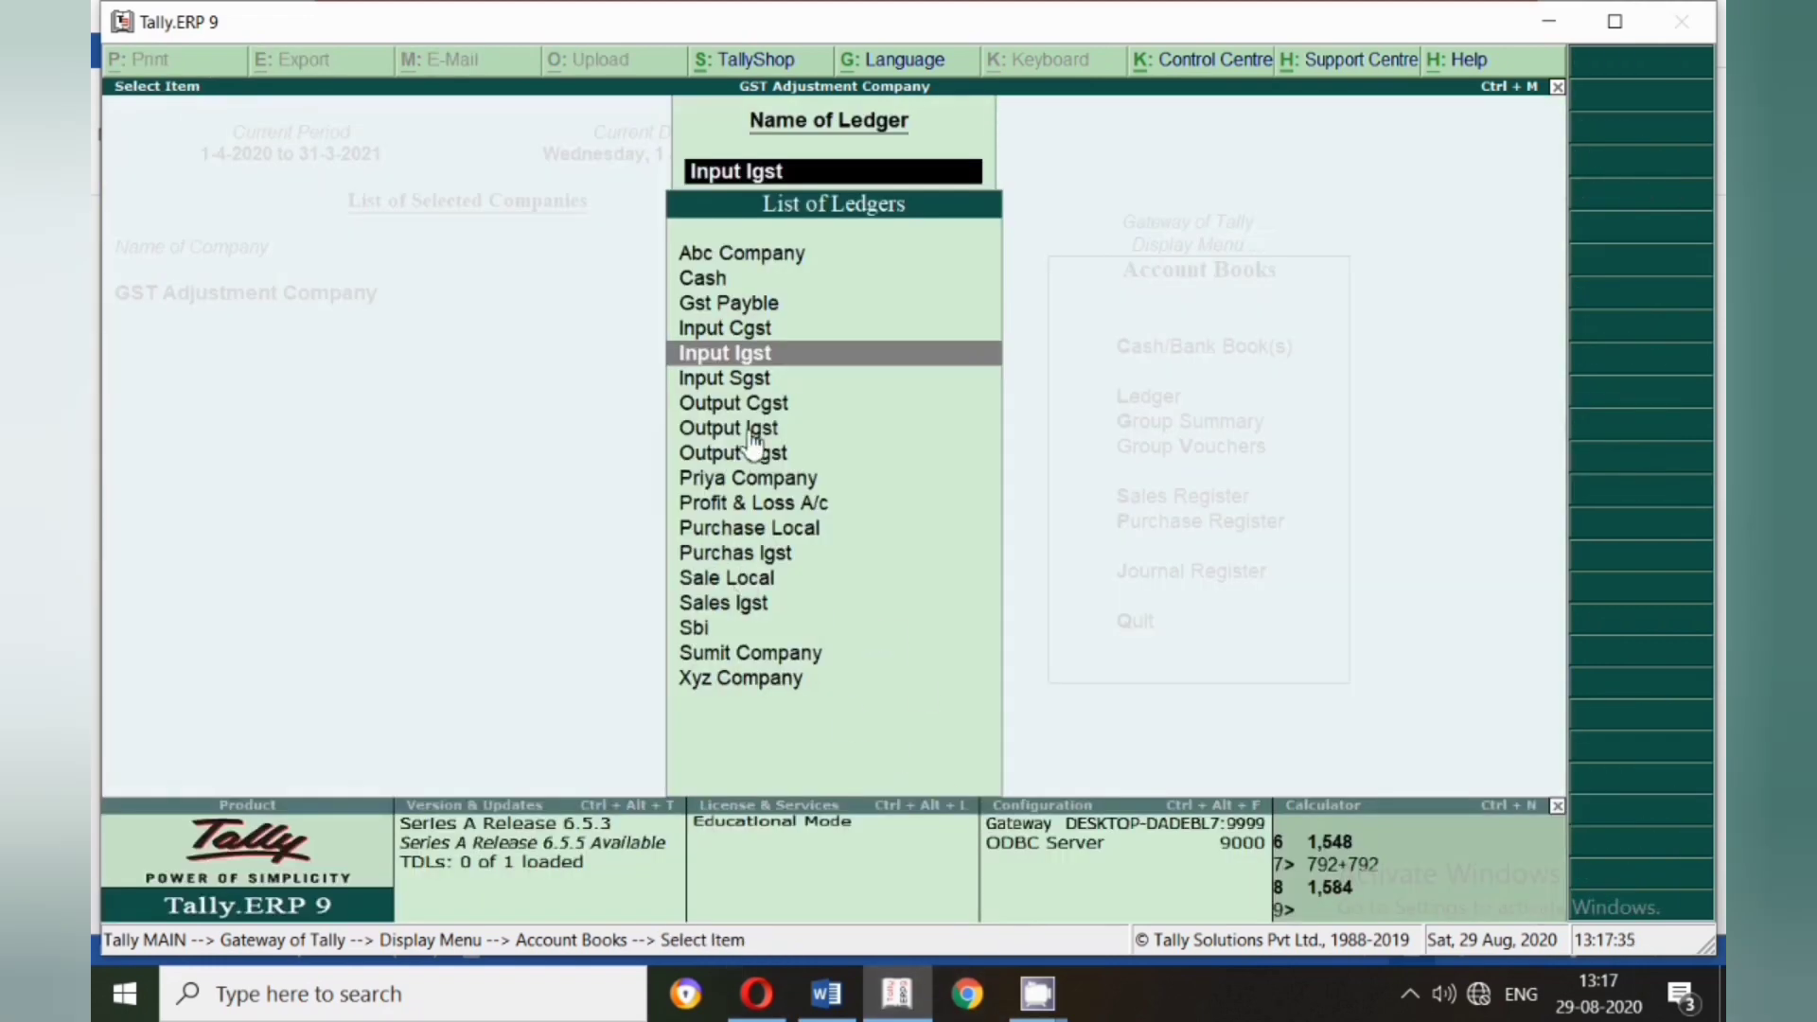
- Check the Input Sgst and Output Cgst ledgers' closing balances and return to the account books
{"action": "left_click", "coordinate": [767, 379]}
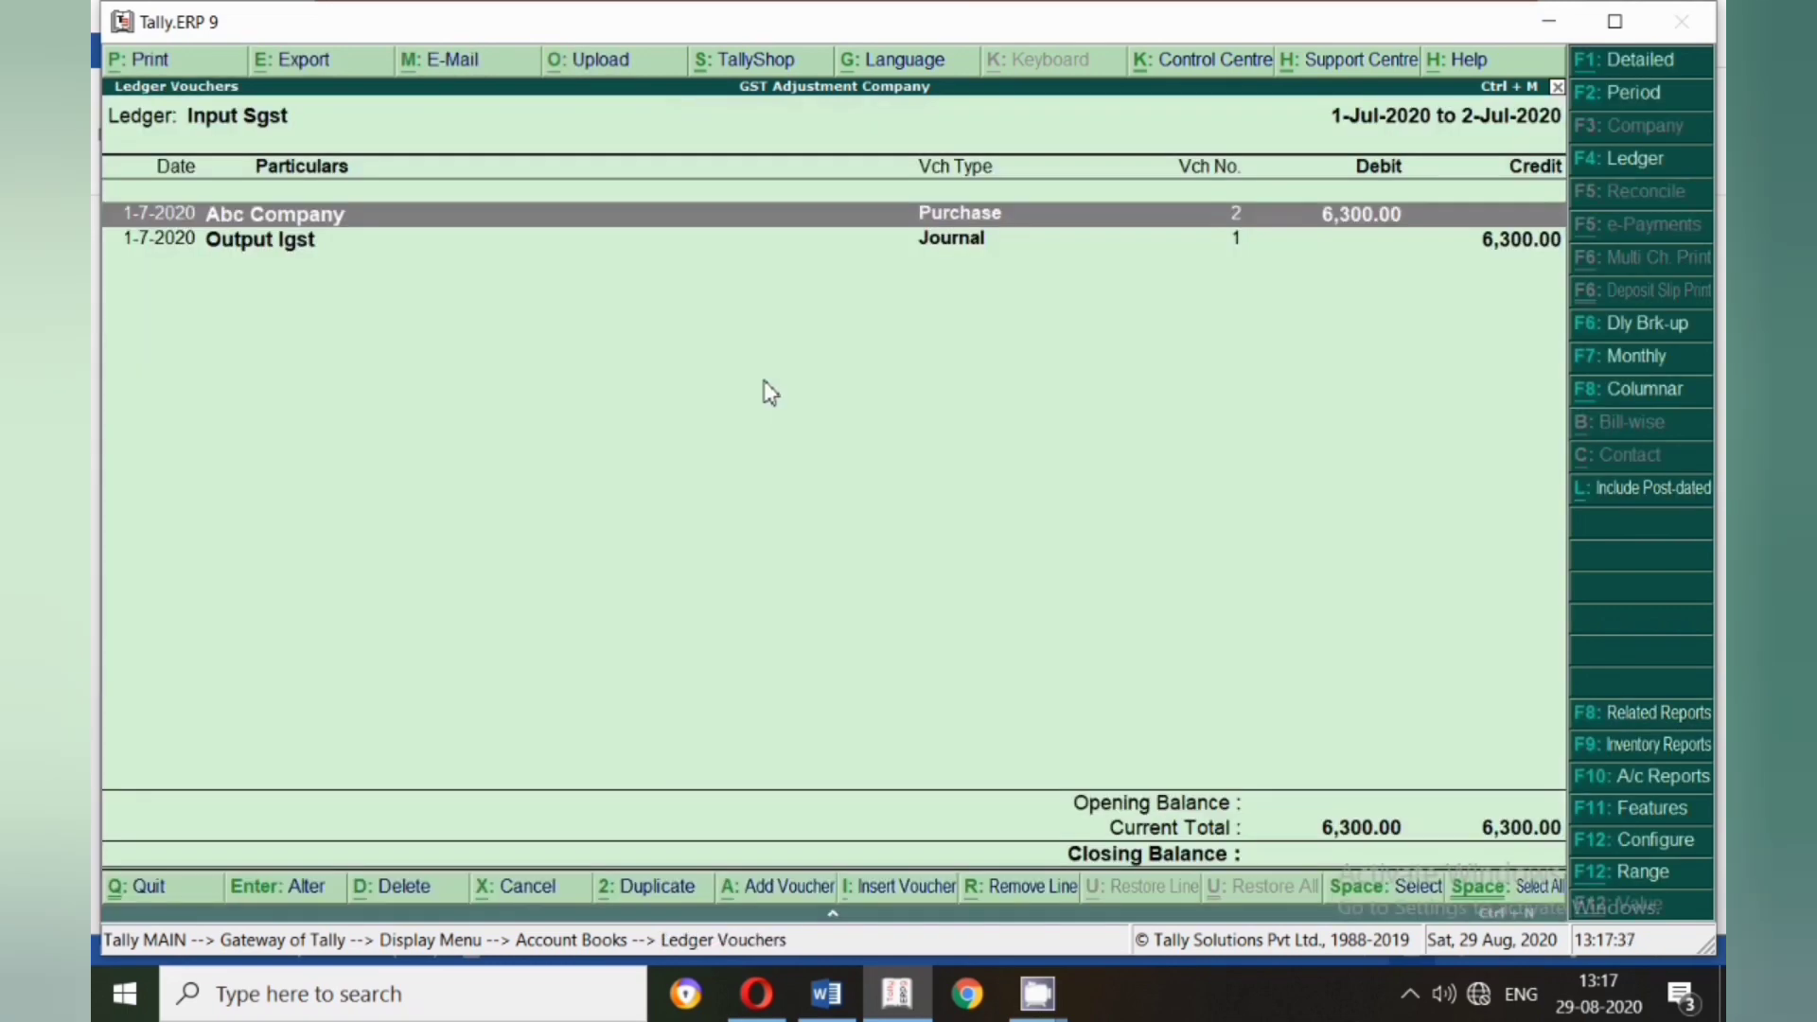
{"action": "key", "text": "Escape"}
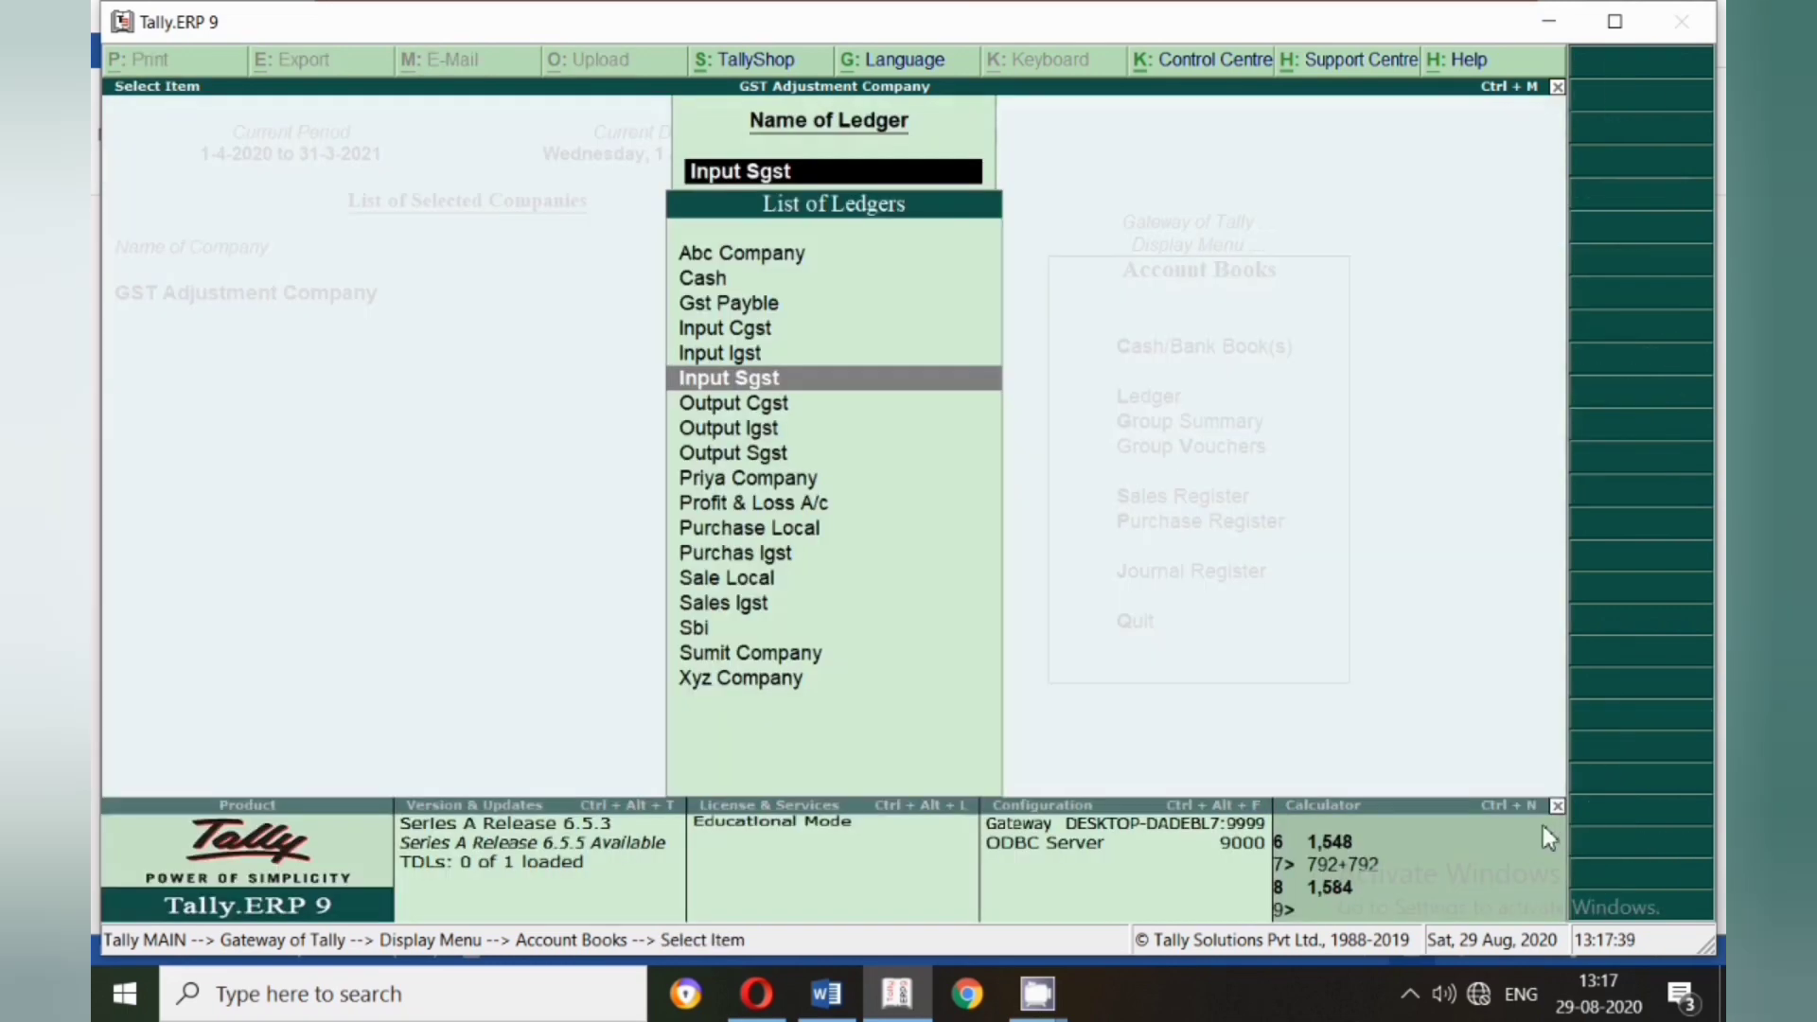
{"action": "left_click", "coordinate": [765, 405]}
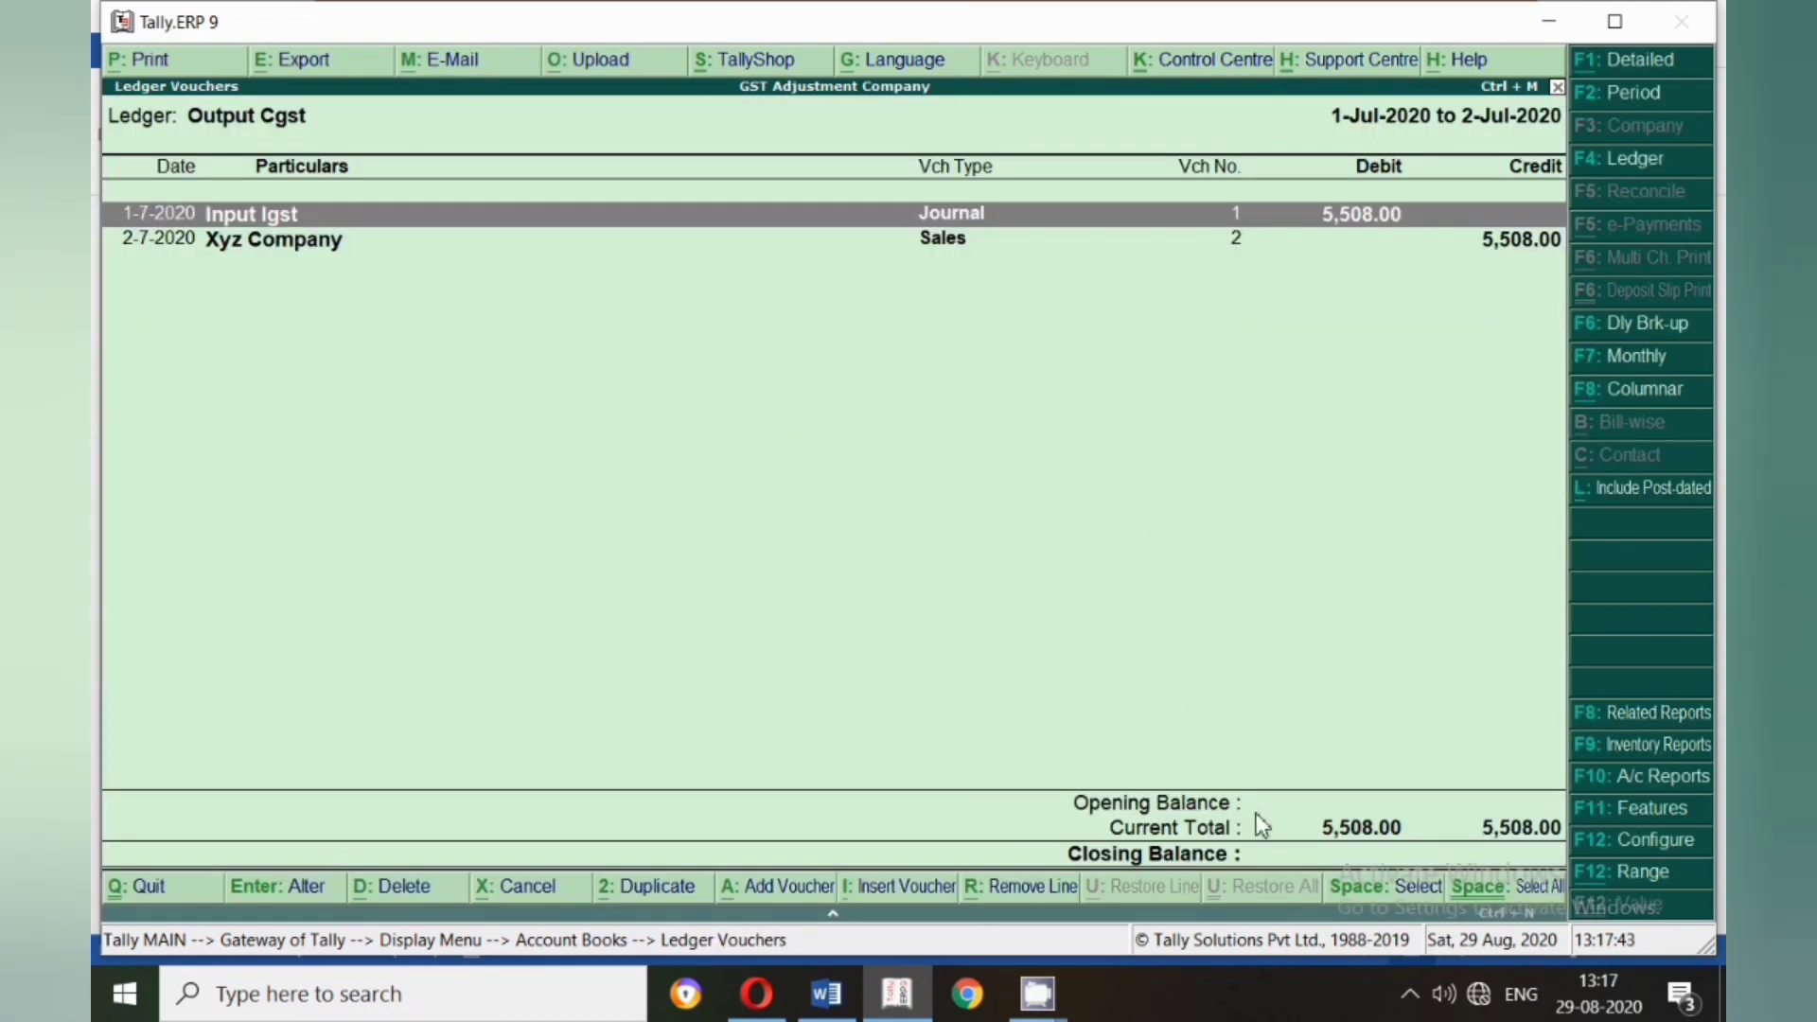
{"action": "key", "text": "Escape"}
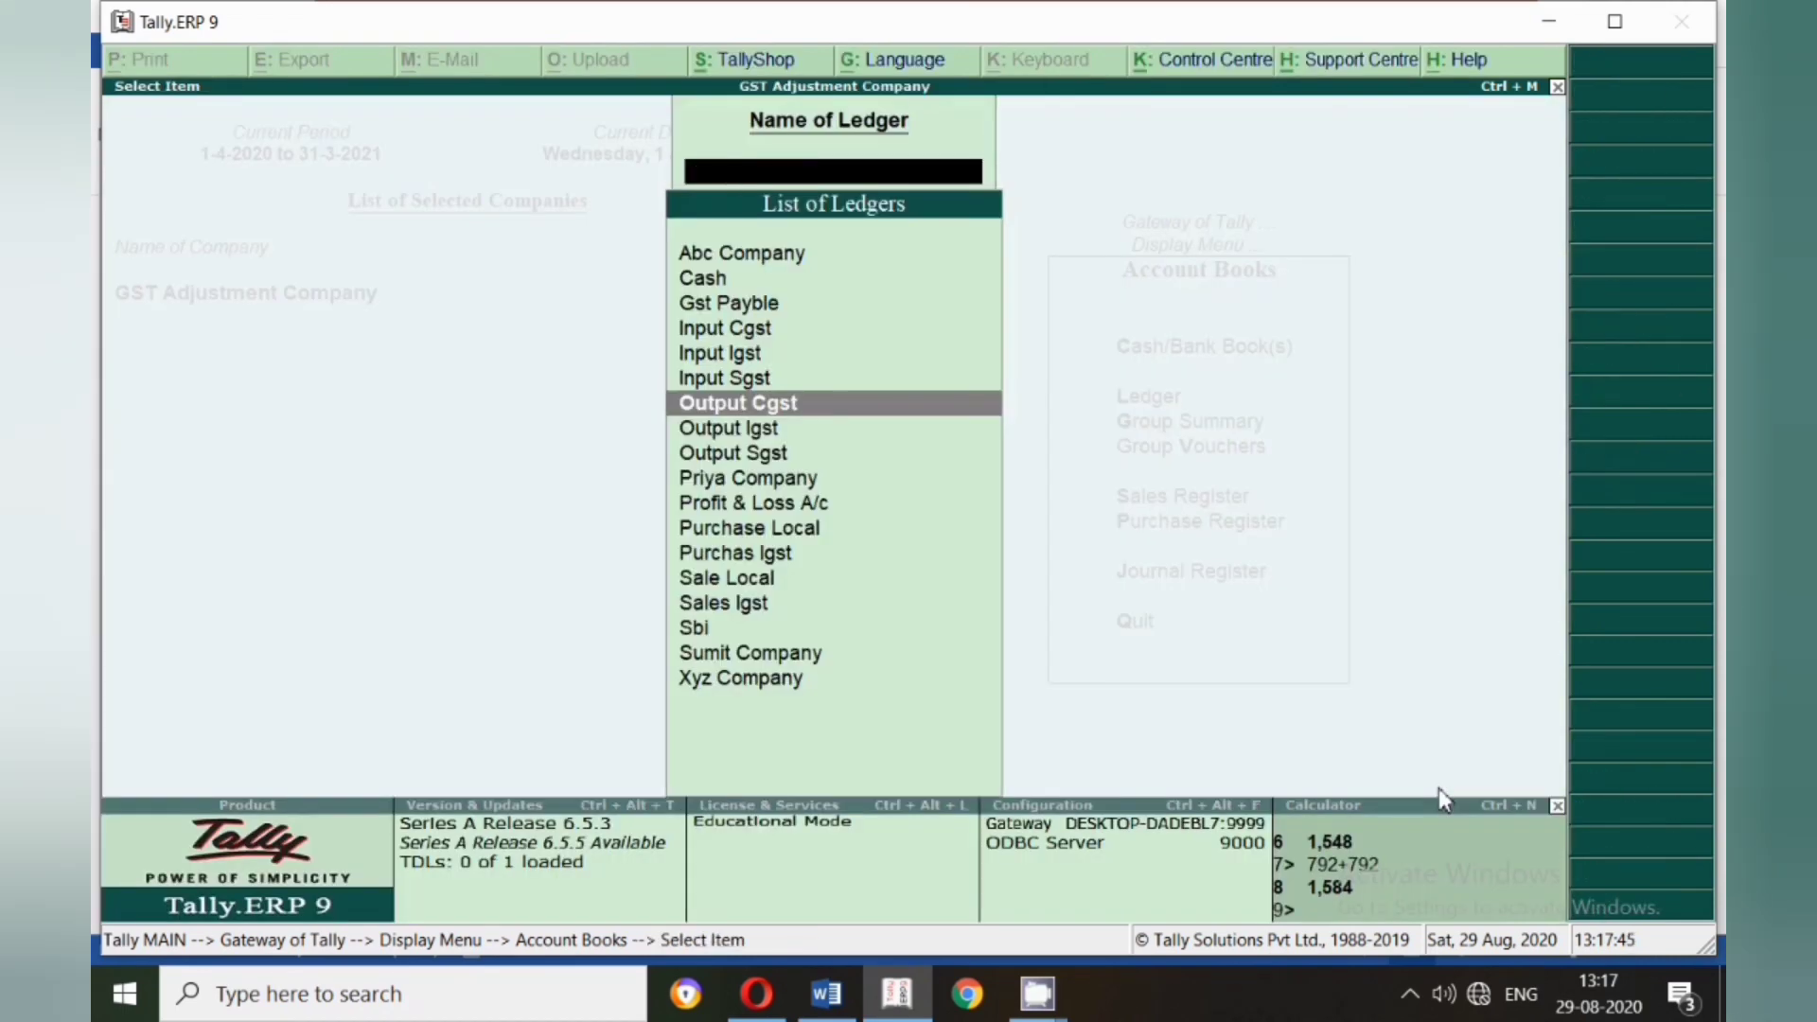
{"action": "key", "text": "Escape"}
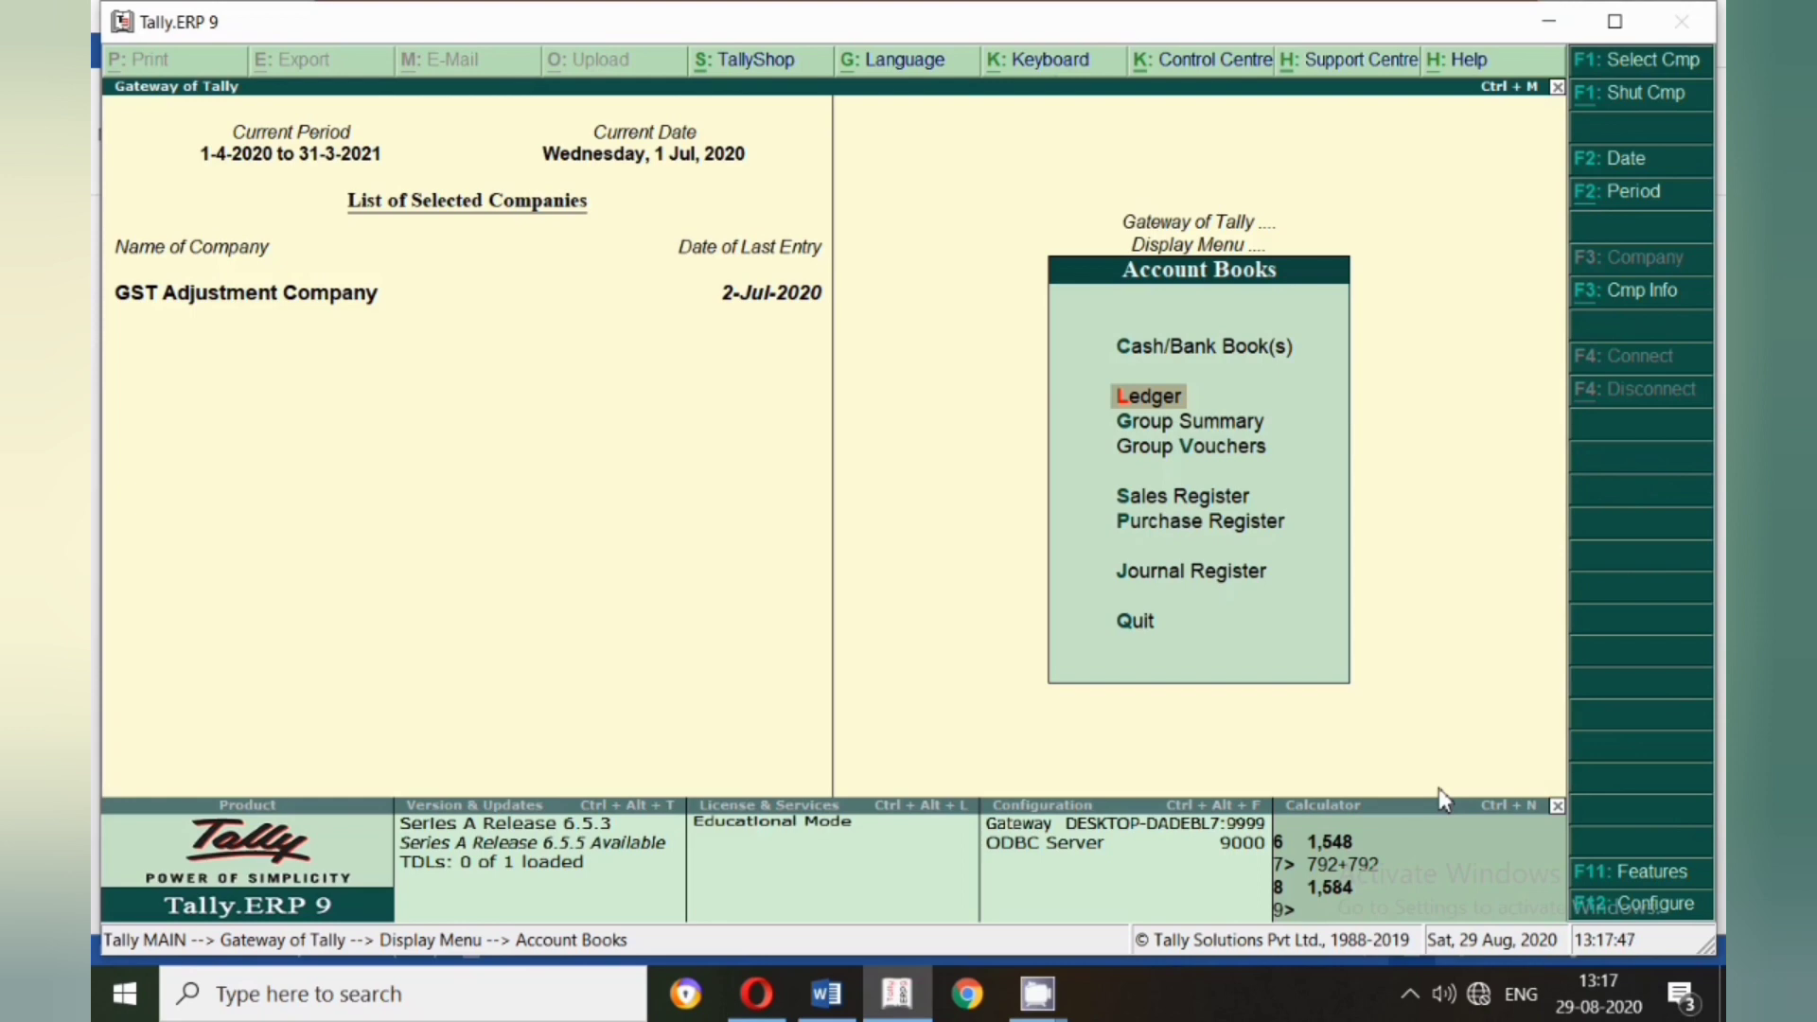